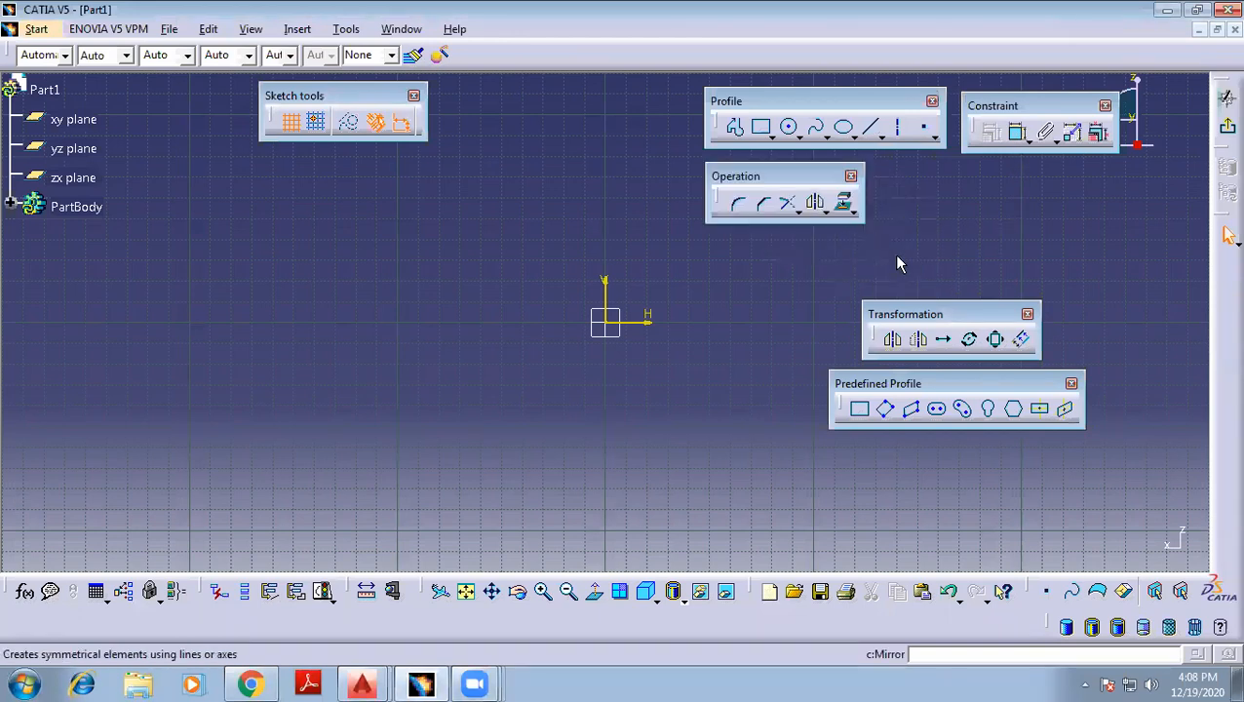
Rearrange the sketcher workspace by placing the Transformation toolbar beside Operation and the Predefined Profile toolbar directly below it
drag(924, 312, 930, 183)
drag(938, 389, 956, 252)
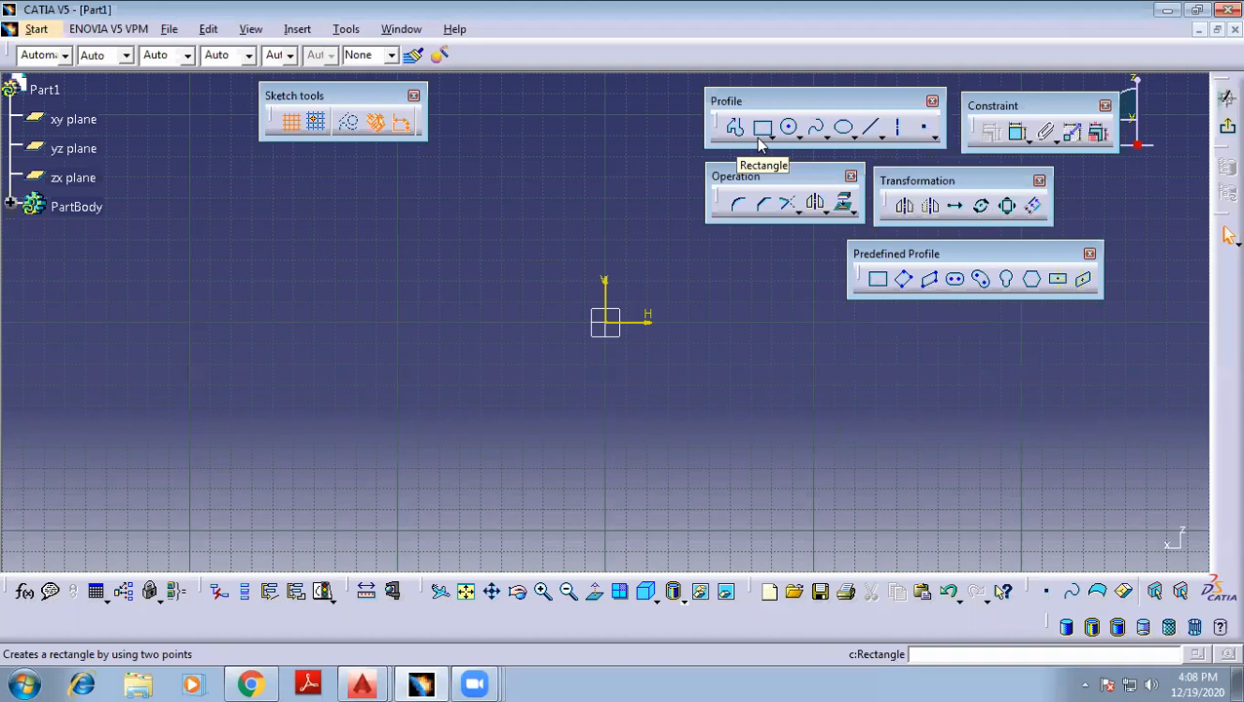
Sketch a horizontal rectangle enclosing the sketch origin
mouse_move(575, 217)
middle_down()
mouse_move(527, 192)
mouse_move(544, 206)
mouse_move(533, 235)
mouse_move(559, 244)
middle_up()
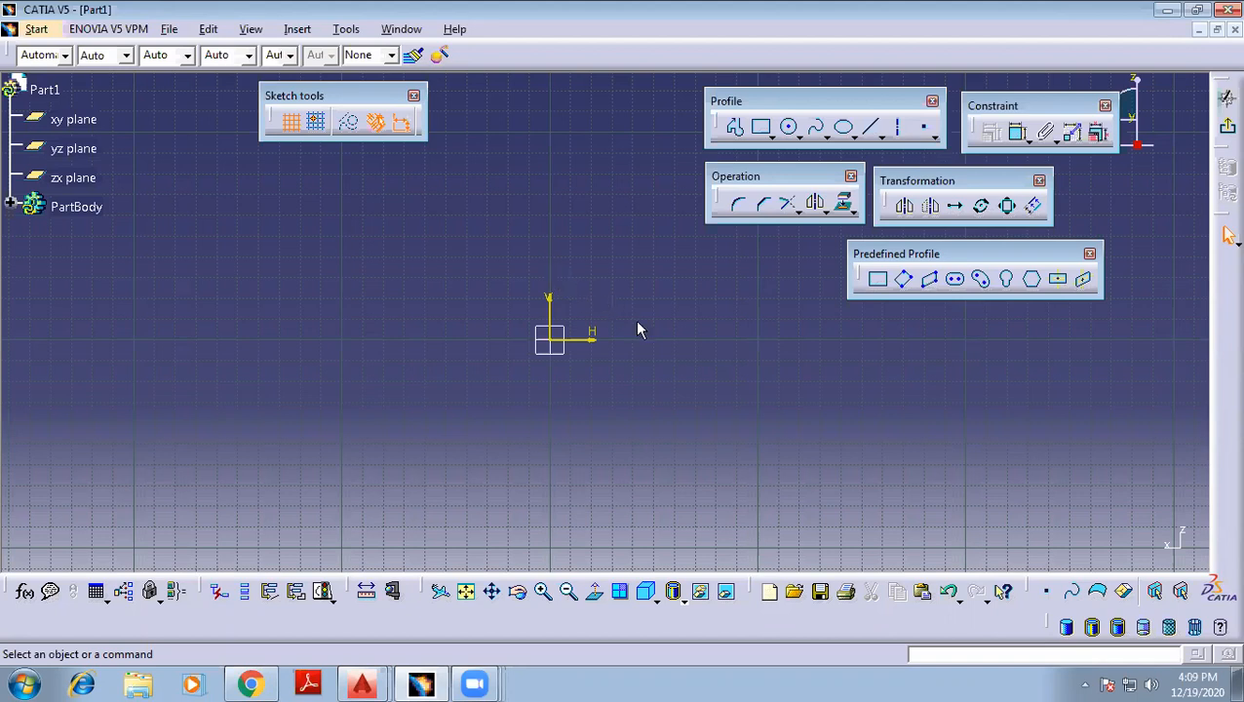
click(760, 126)
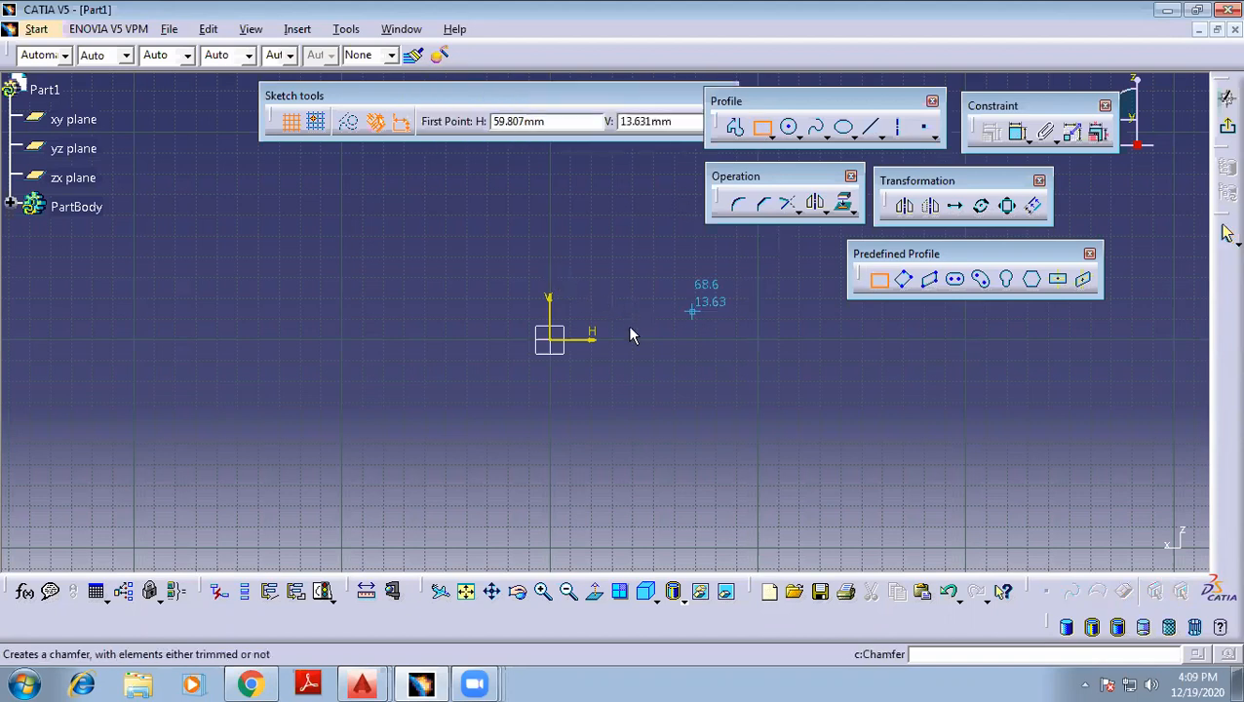
click(421, 277)
click(687, 388)
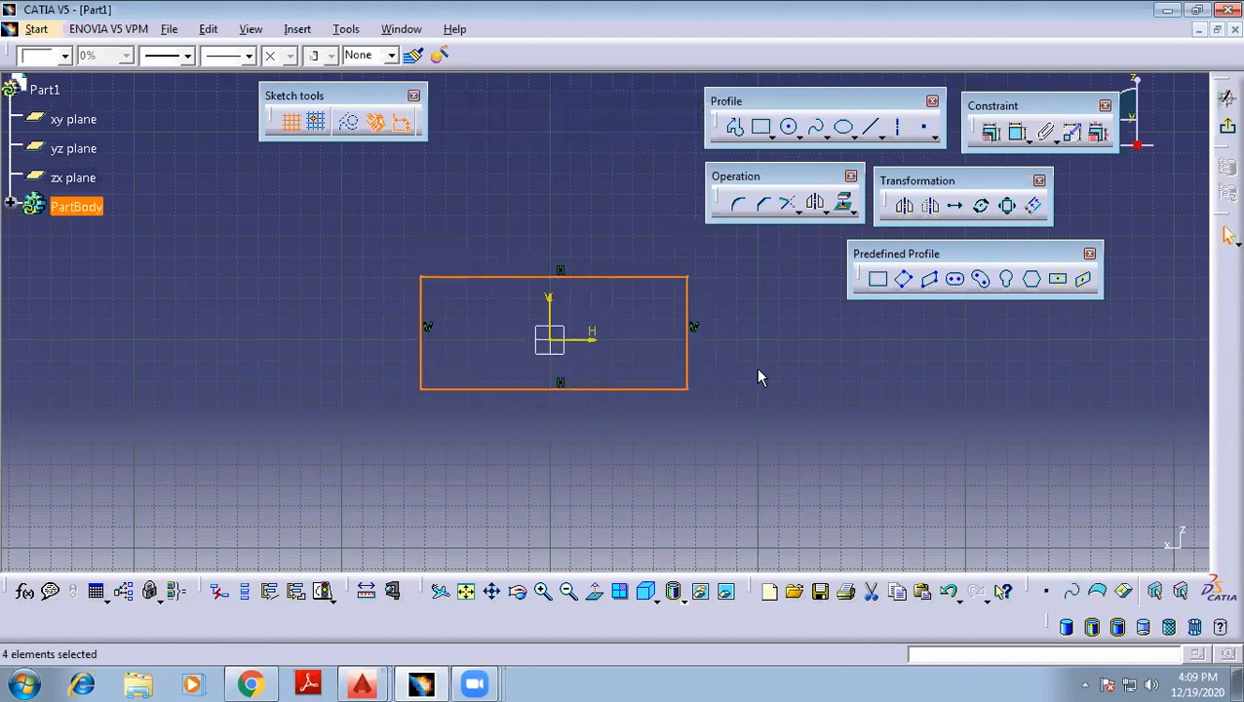
click(760, 378)
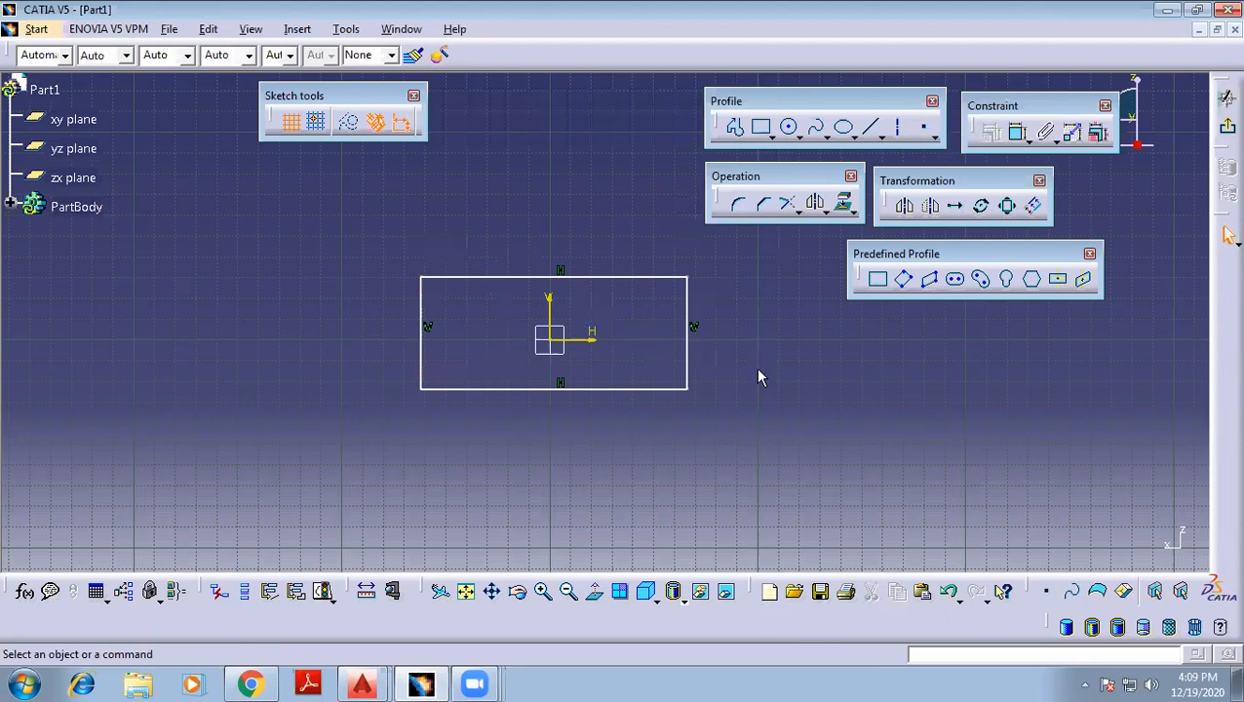
mouse_move(641, 452)
middle_down()
mouse_move(600, 424)
mouse_move(636, 494)
middle_up()
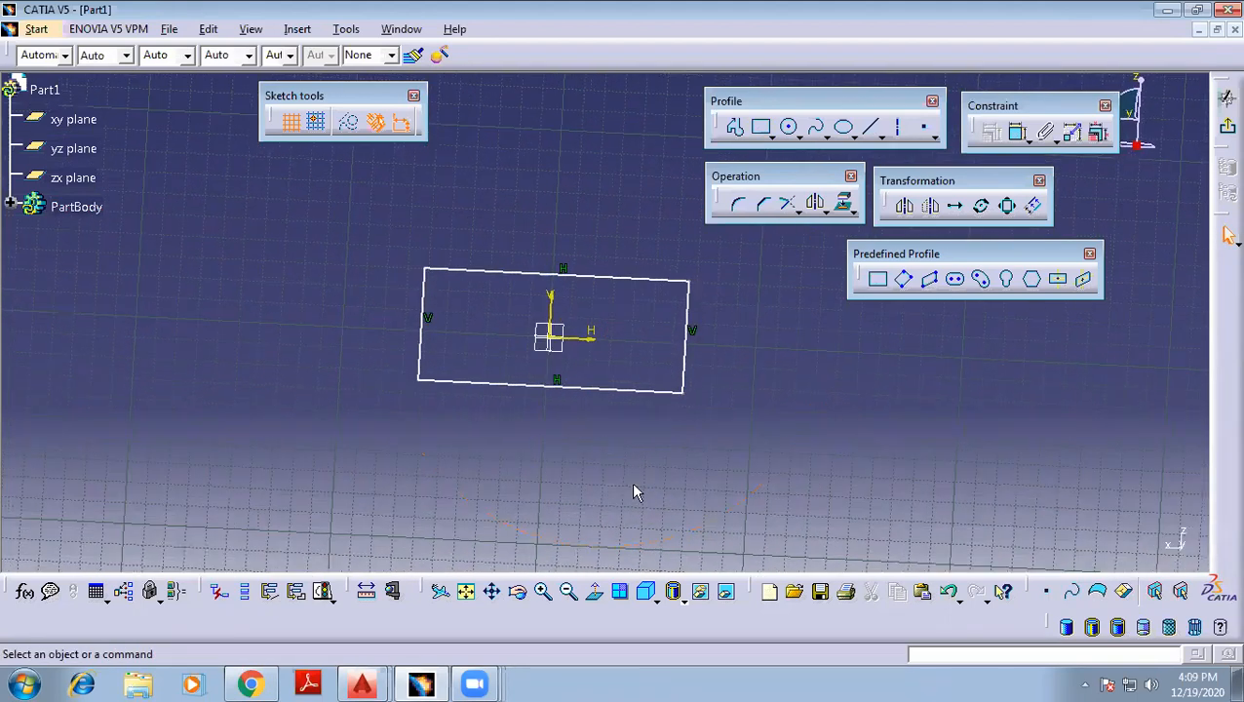
click(700, 592)
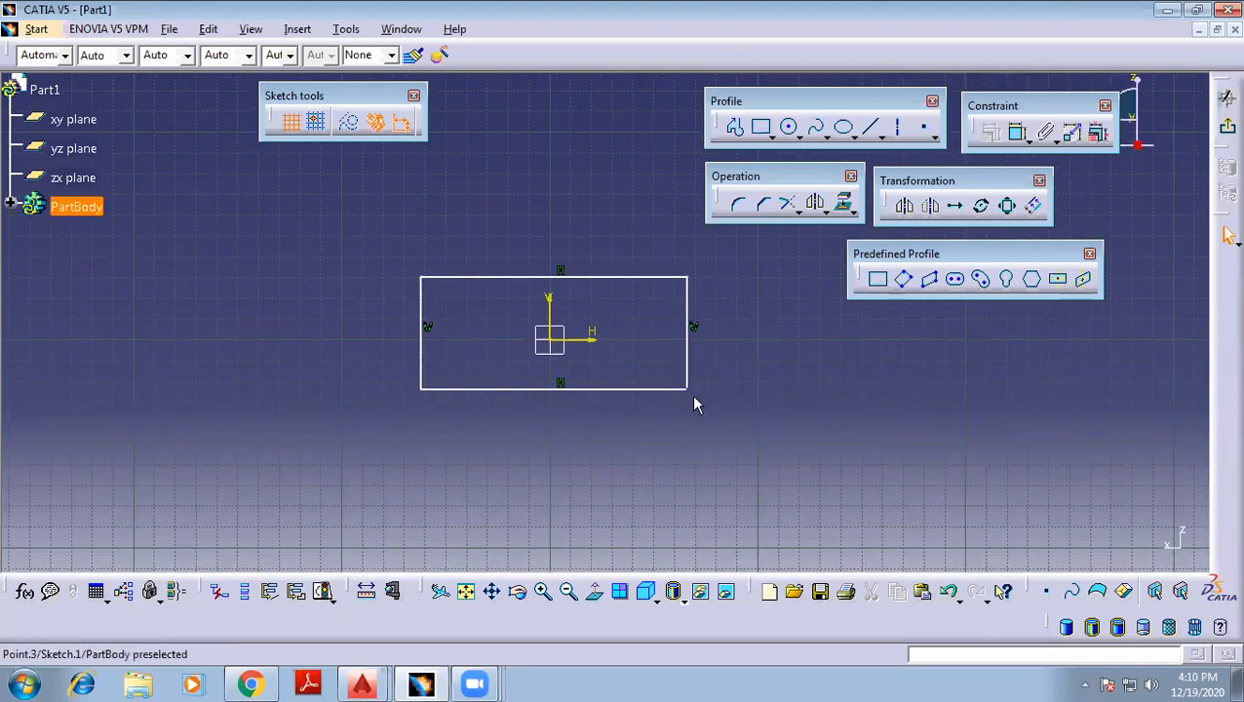
Exit the rectangle sketch, reopen it in the Sketcher, and exit again to the Part Design workbench
click(1227, 127)
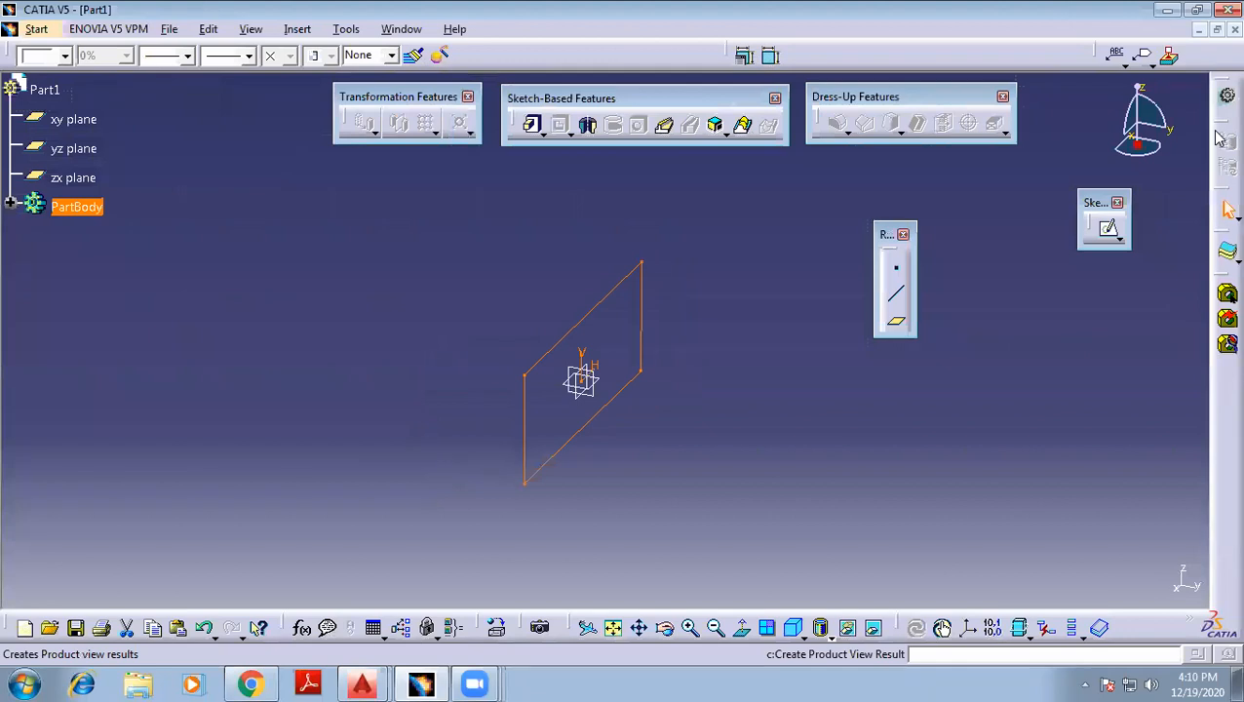
click(1107, 229)
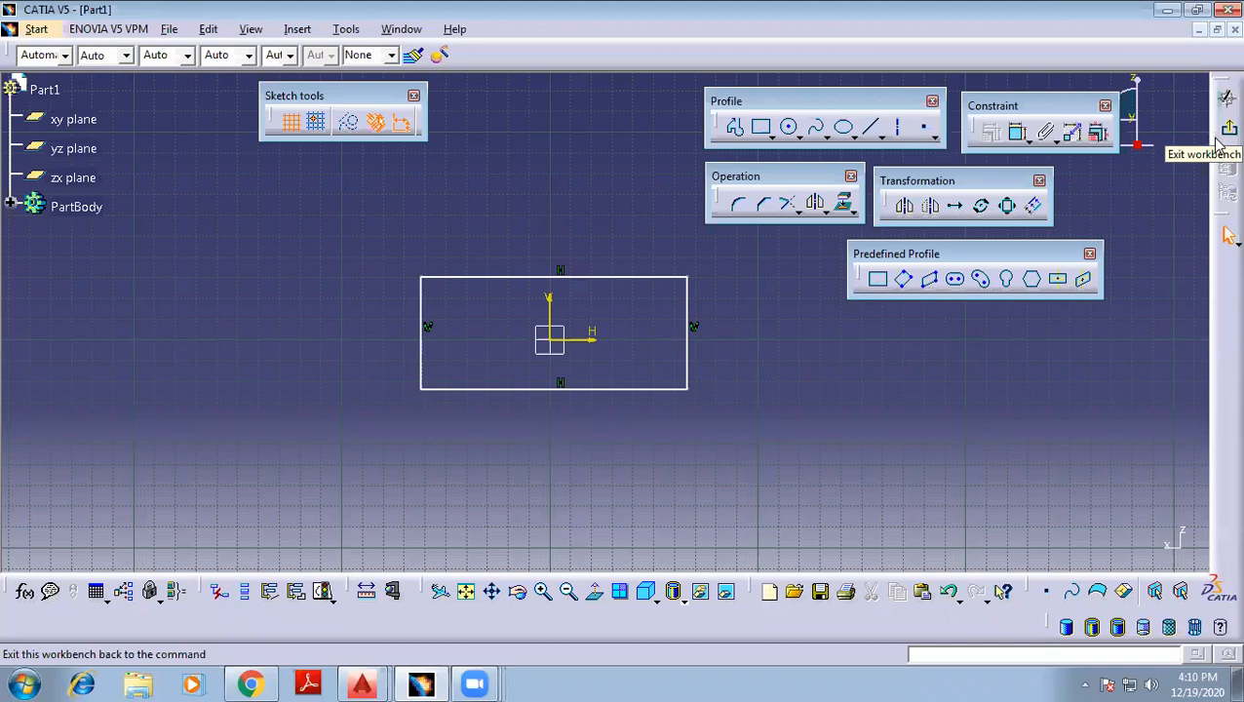
click(1225, 129)
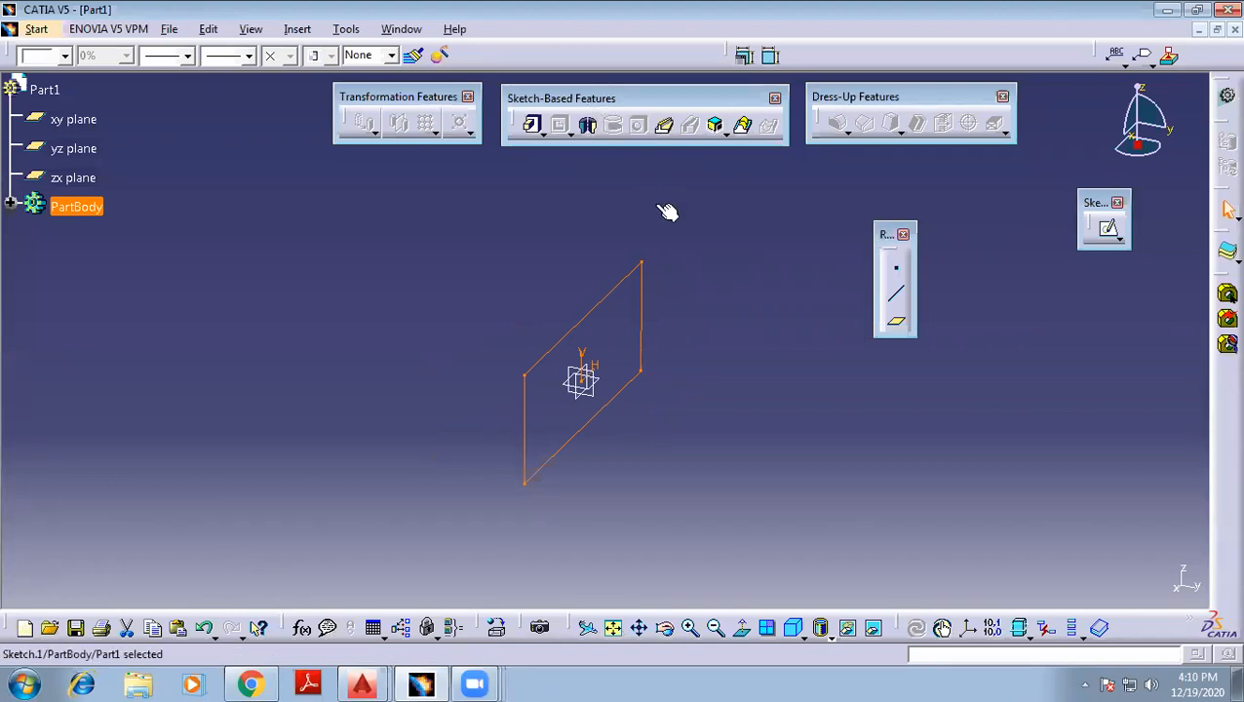
click(36, 29)
mouse_move(156, 78)
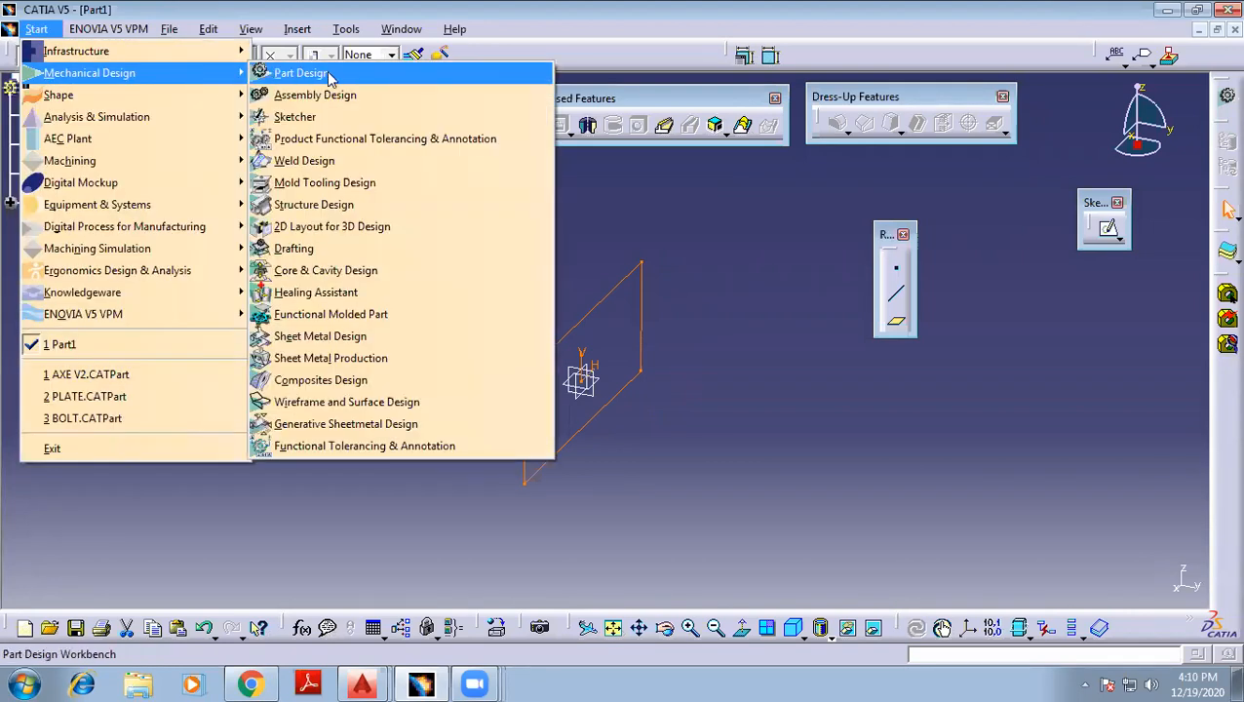
click(653, 215)
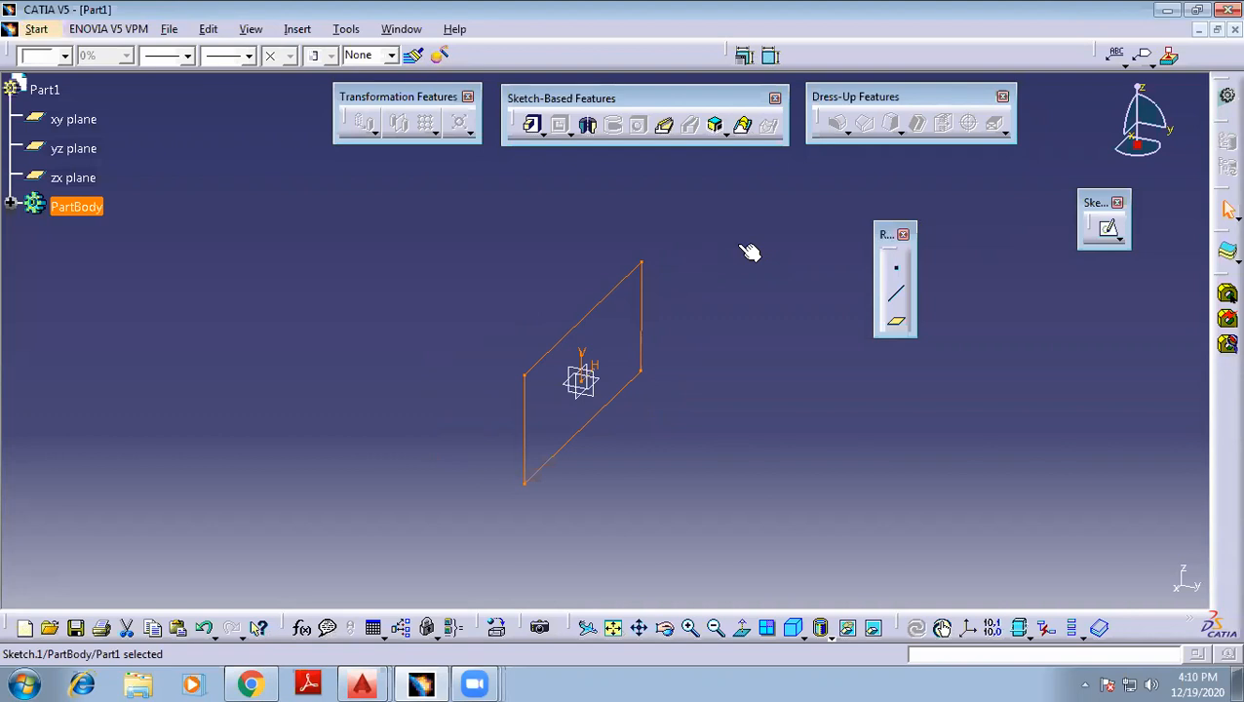
Place the Dress-Up Features toolbar below Sketch-Based Features and the Transformation Features toolbar on its other side
drag(669, 149, 566, 158)
drag(390, 98, 873, 112)
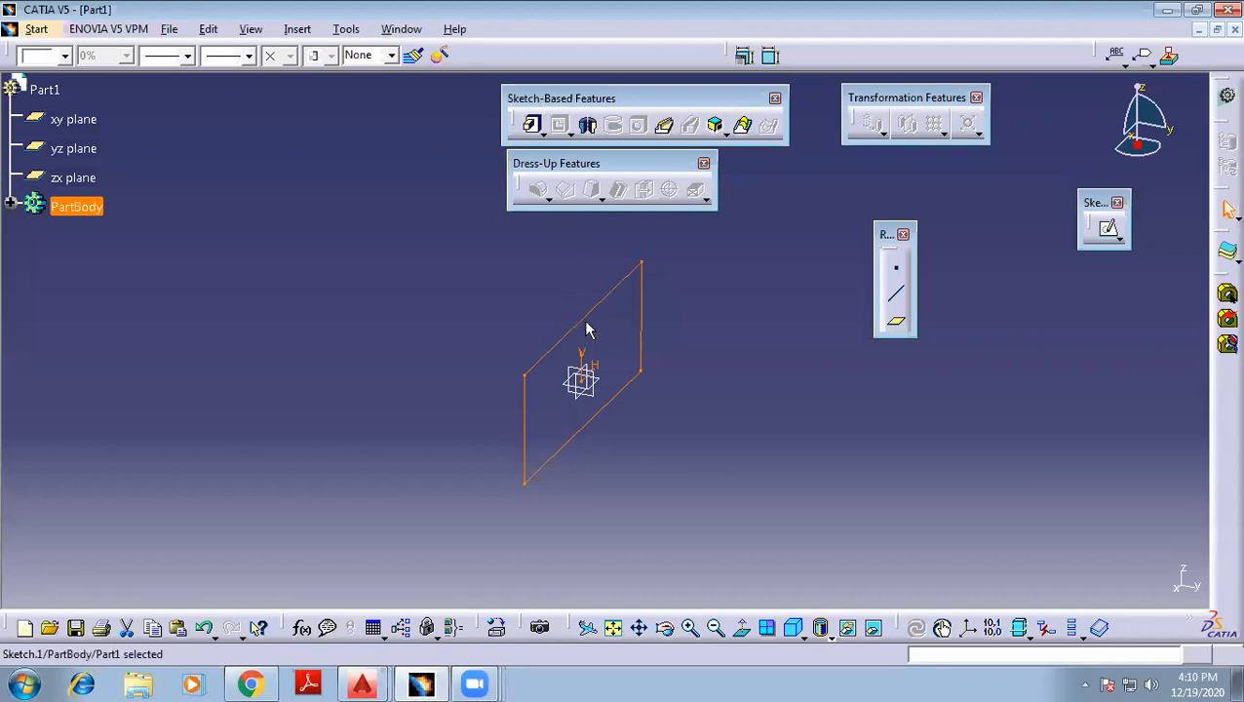
click(537, 416)
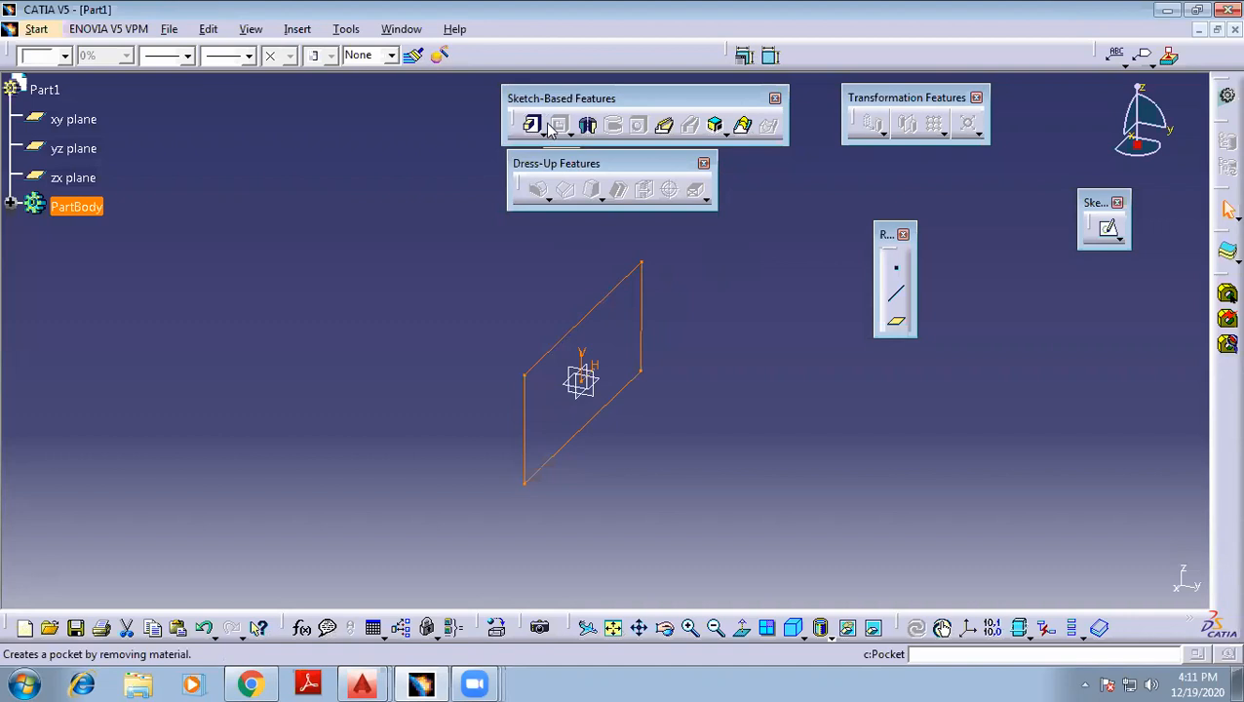
Detach the Pads tool group from Sketch-Based Features as a separate floating toolbar
mouse_move(472, 282)
middle_down()
mouse_move(522, 314)
mouse_move(683, 356)
mouse_move(733, 344)
middle_up()
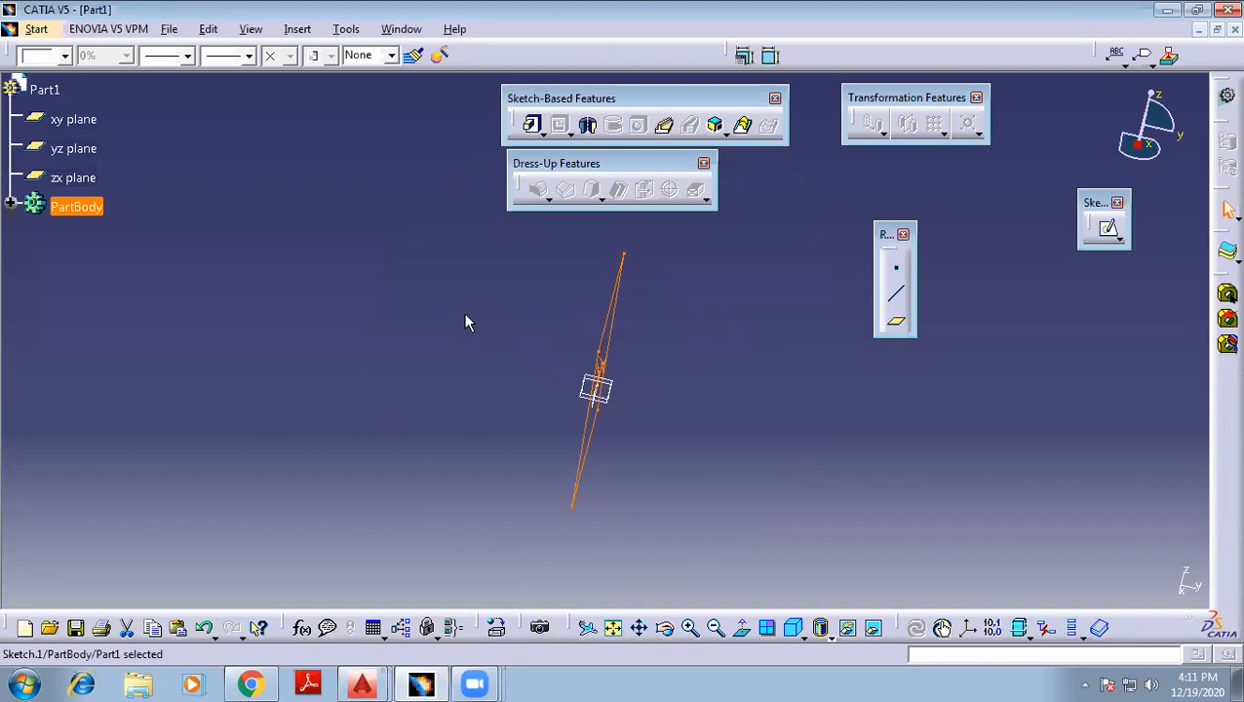
click(538, 133)
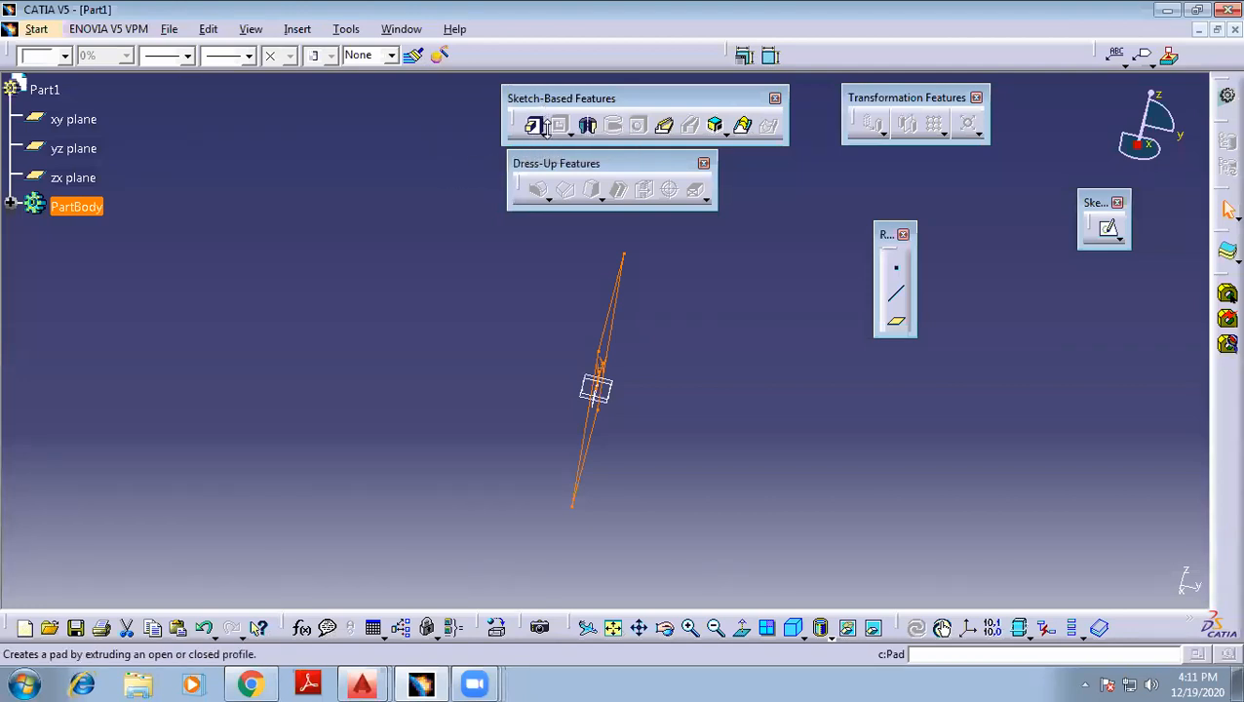
drag(556, 144, 459, 238)
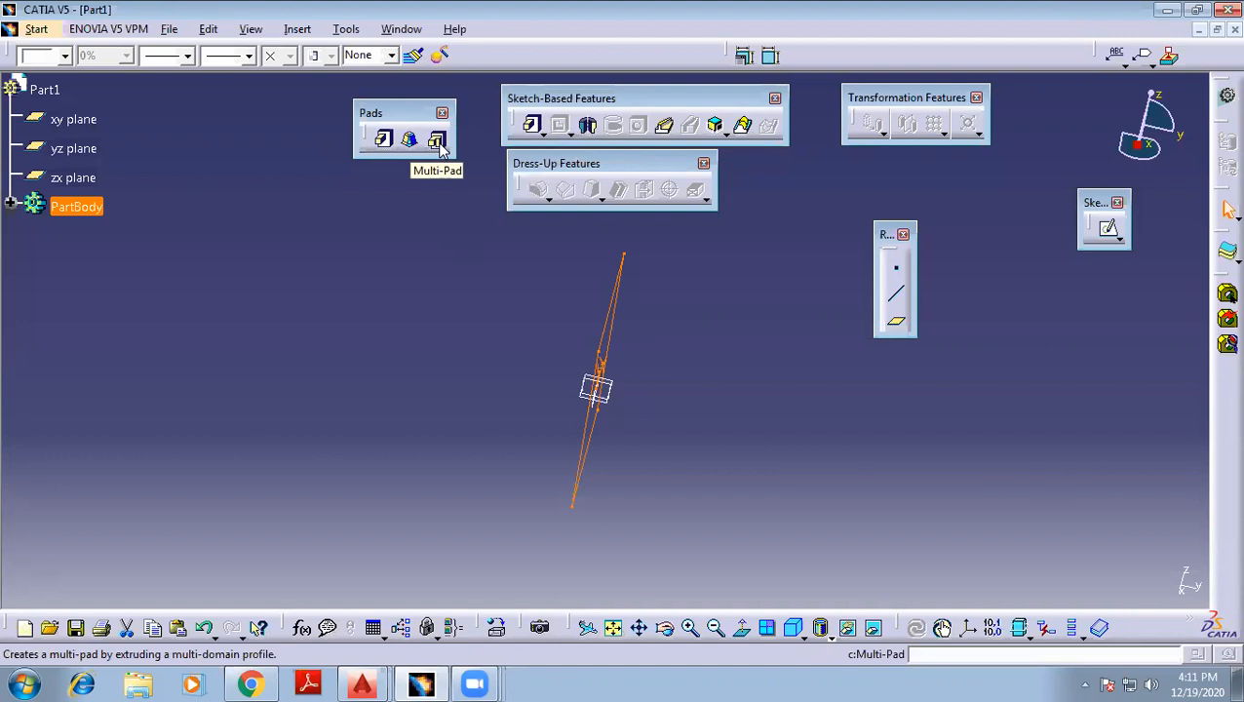
drag(375, 115, 365, 108)
click(680, 349)
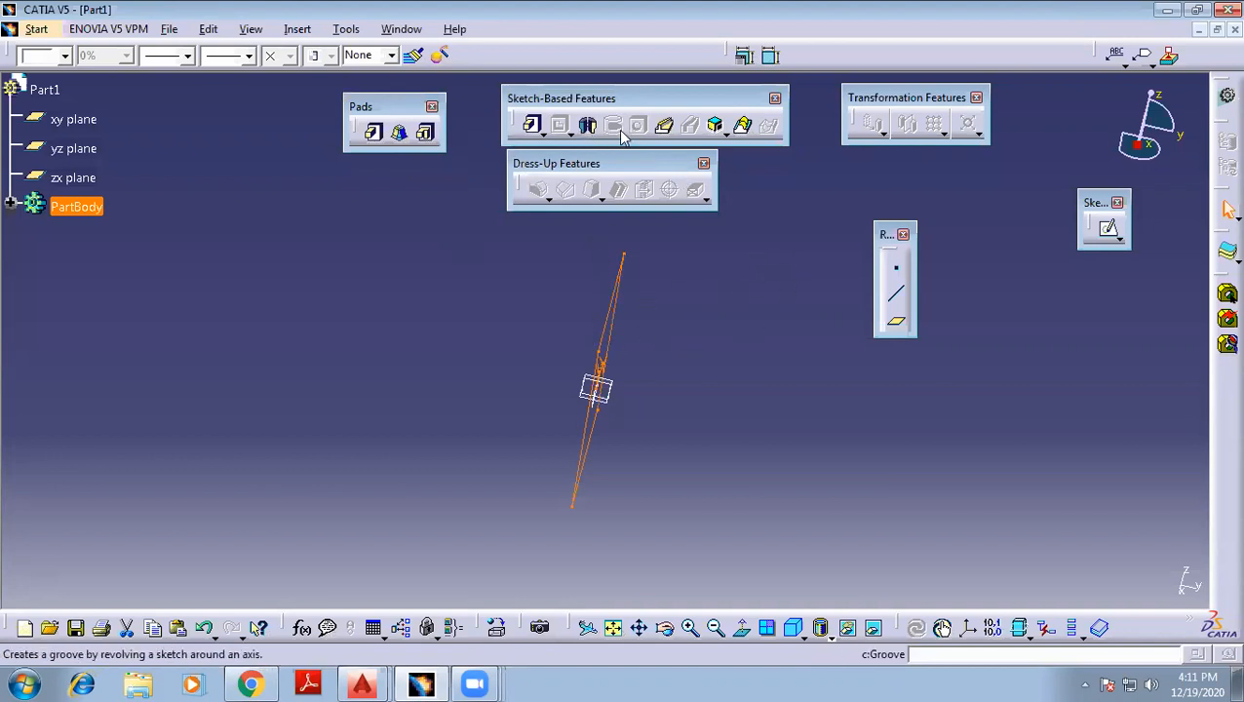
Stack the Dress-Up Features toolbar under Transformation Features and align the Pads toolbar next to Sketch-Based Features
mouse_move(661, 316)
middle_down()
mouse_move(678, 338)
mouse_move(660, 367)
middle_up()
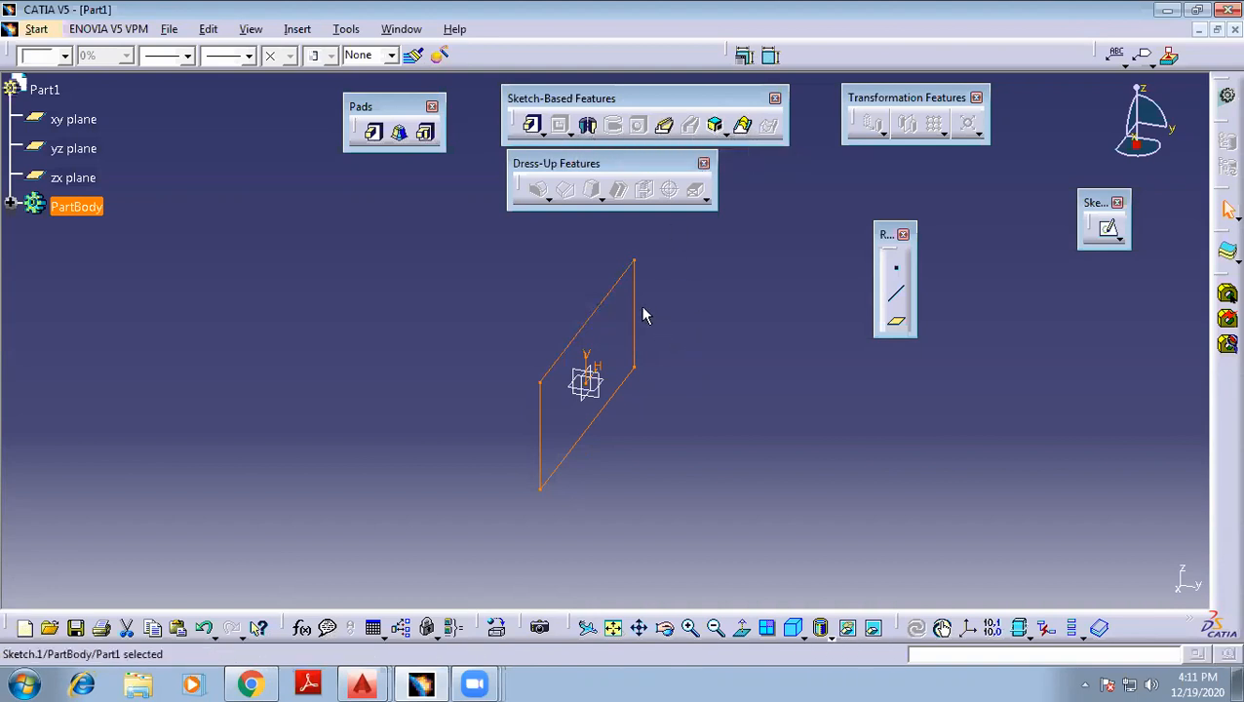
mouse_move(461, 278)
middle_down()
mouse_move(491, 305)
mouse_move(620, 244)
middle_up()
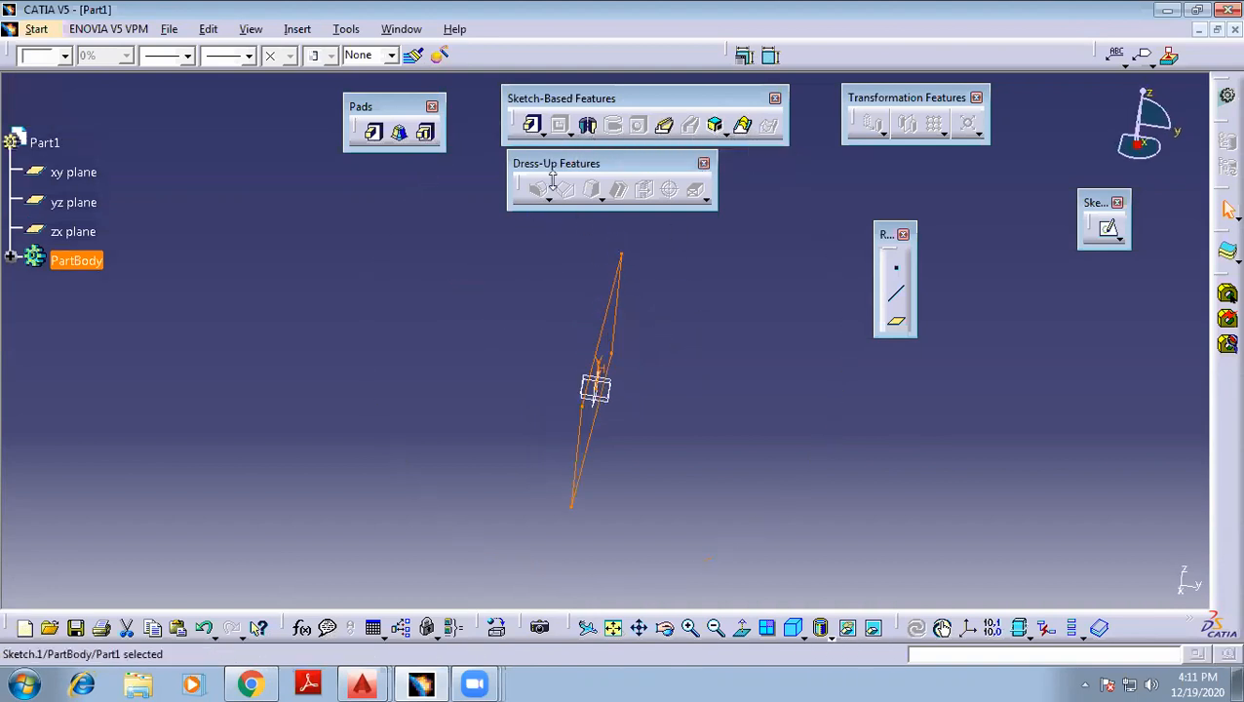
drag(584, 170, 898, 170)
mouse_move(897, 95)
mouse_down()
mouse_move(868, 96)
mouse_move(880, 96)
mouse_up()
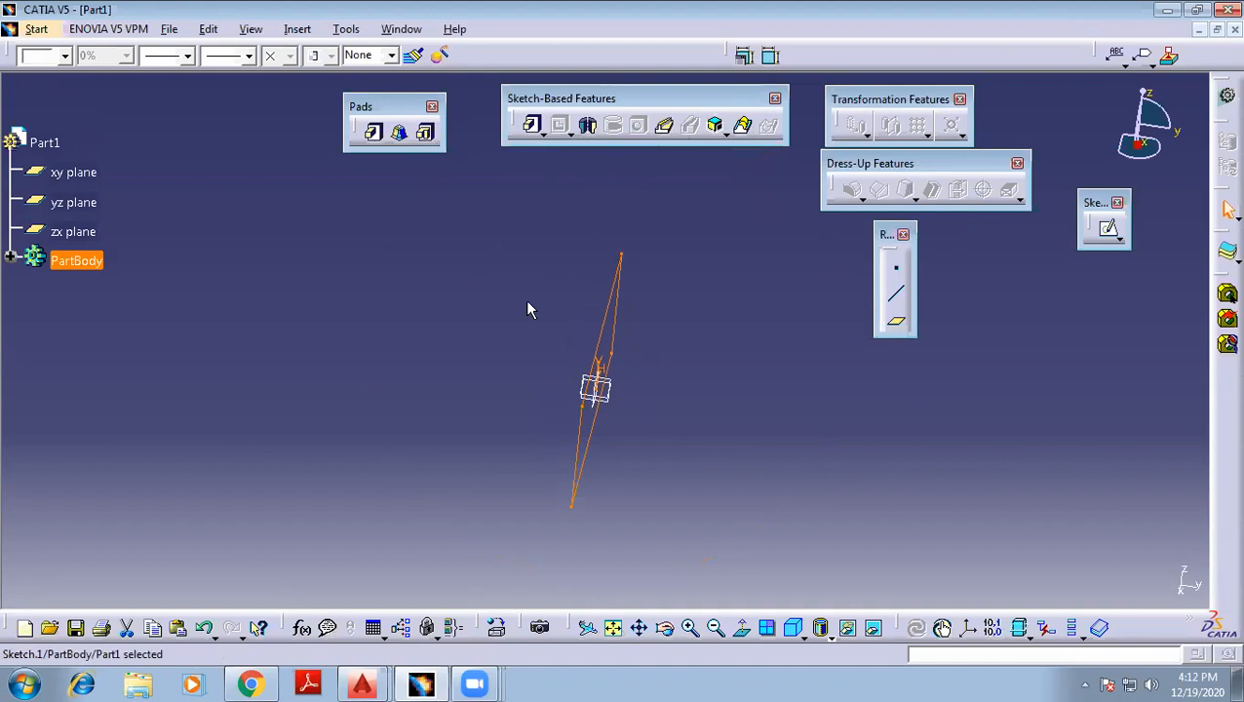
mouse_move(527, 300)
middle_down()
mouse_move(464, 275)
mouse_move(485, 291)
middle_up()
drag(372, 102, 414, 95)
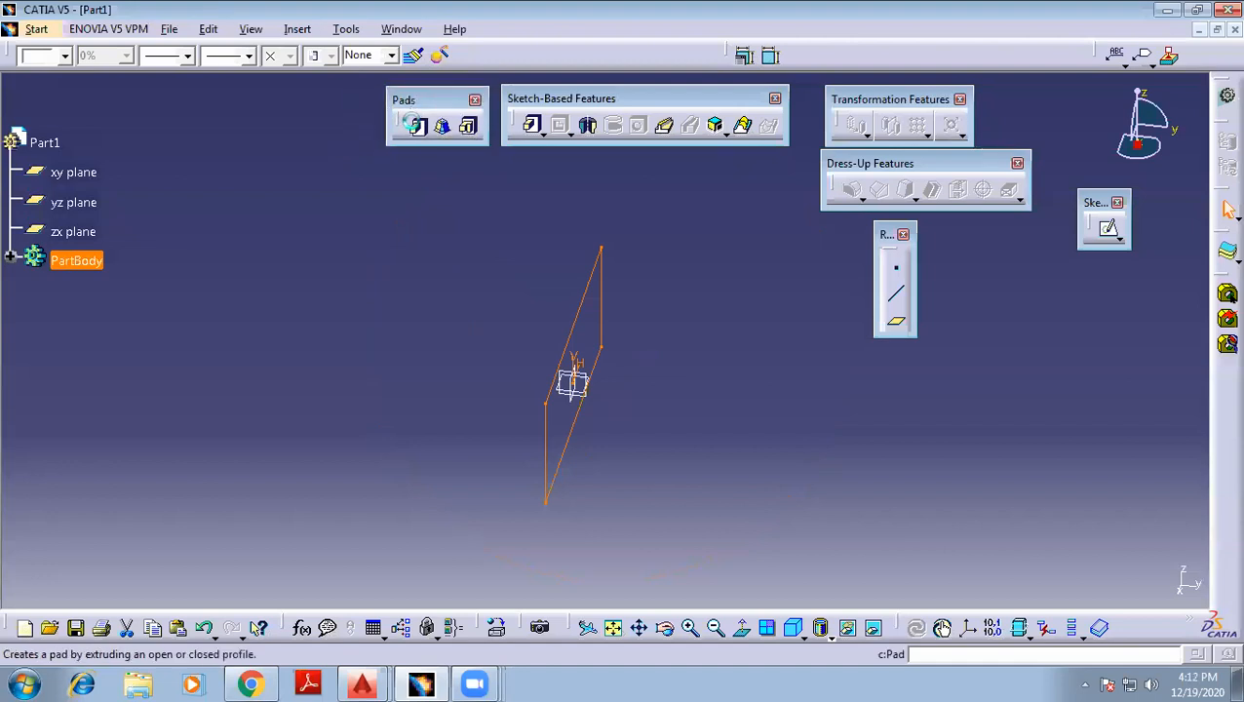
Start a Pad from the rectangle sketch and position its definition dialog clear of the preview
click(417, 125)
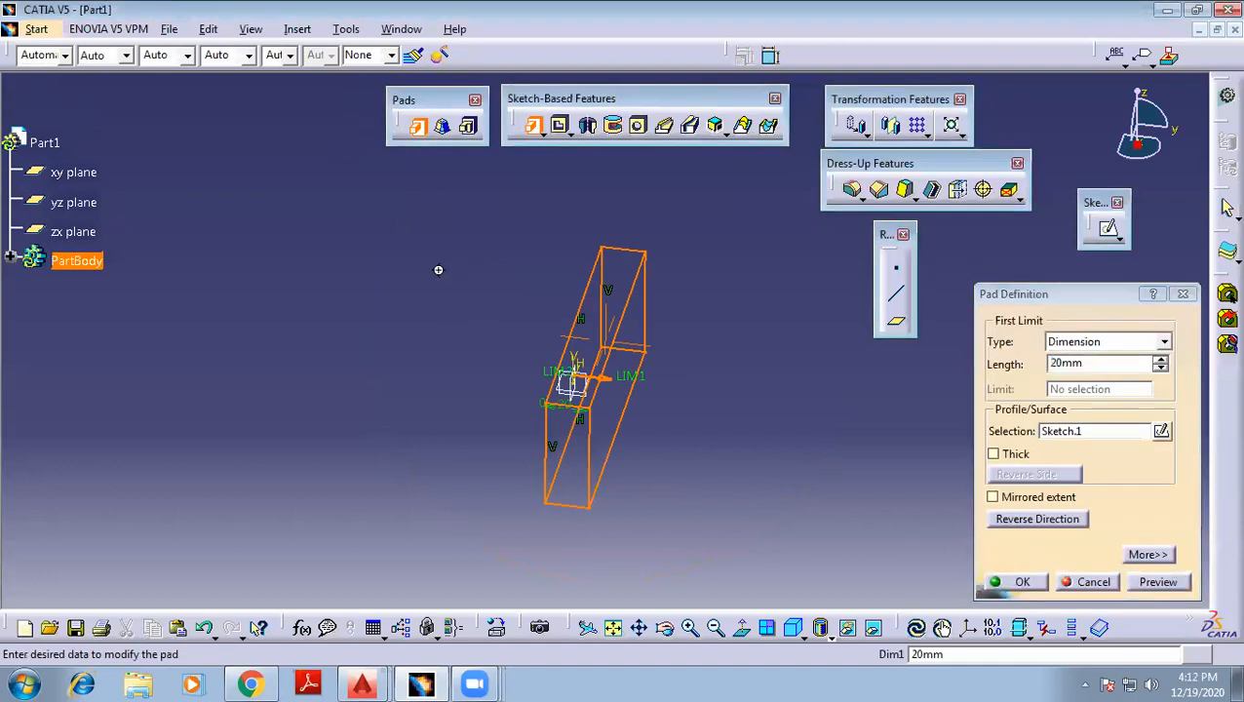
drag(1013, 295, 322, 217)
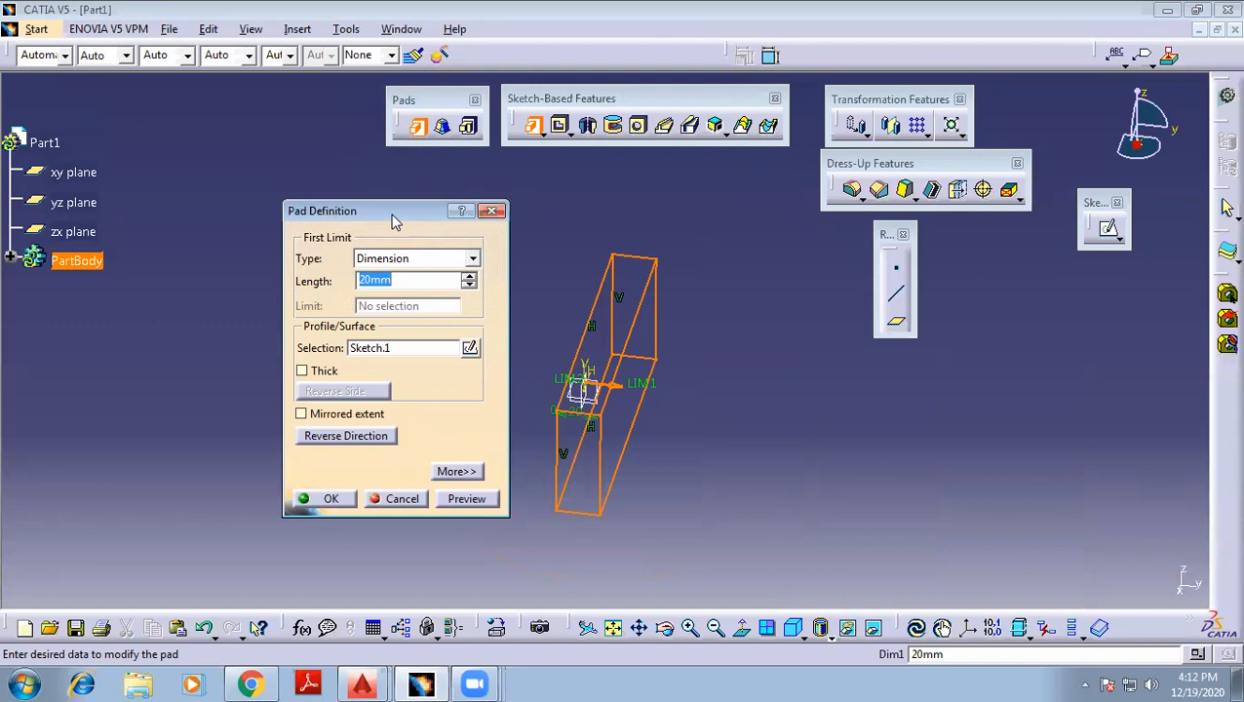
drag(398, 210, 922, 242)
middle_drag(448, 333, 514, 361)
middle_drag(636, 314, 683, 293)
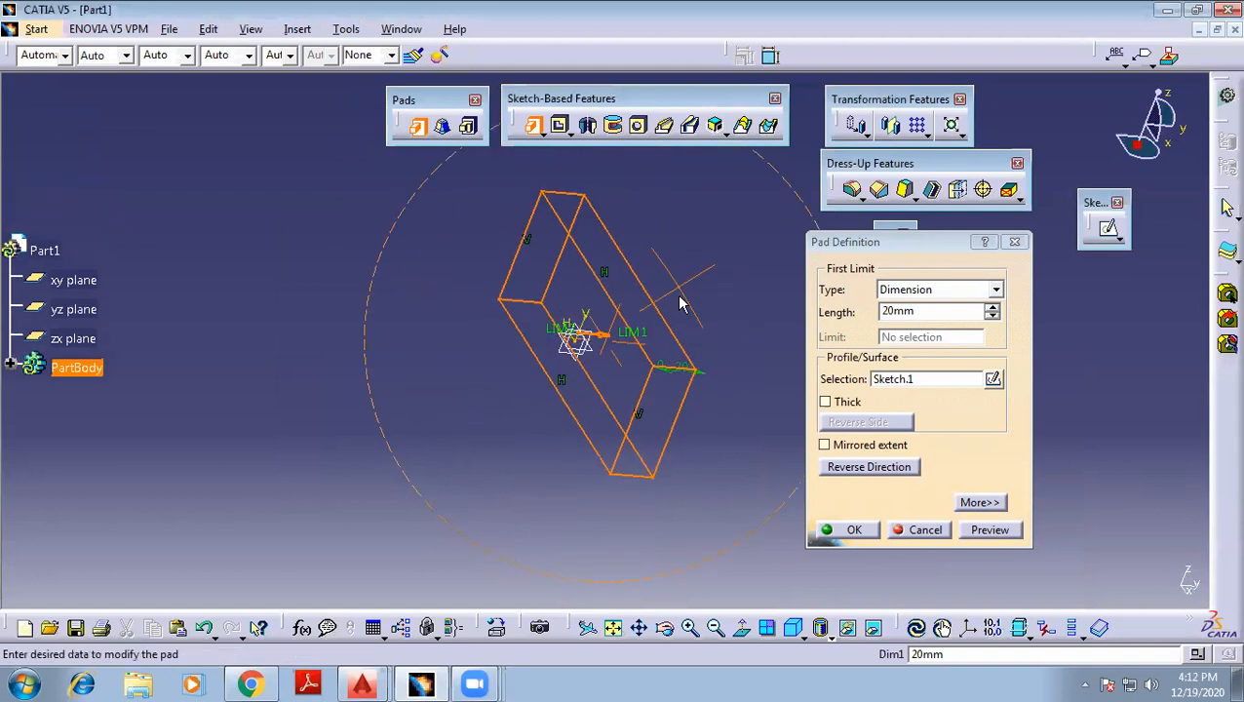
Stretch the pad's first limit in the model to a length of 92 mm
click(794, 627)
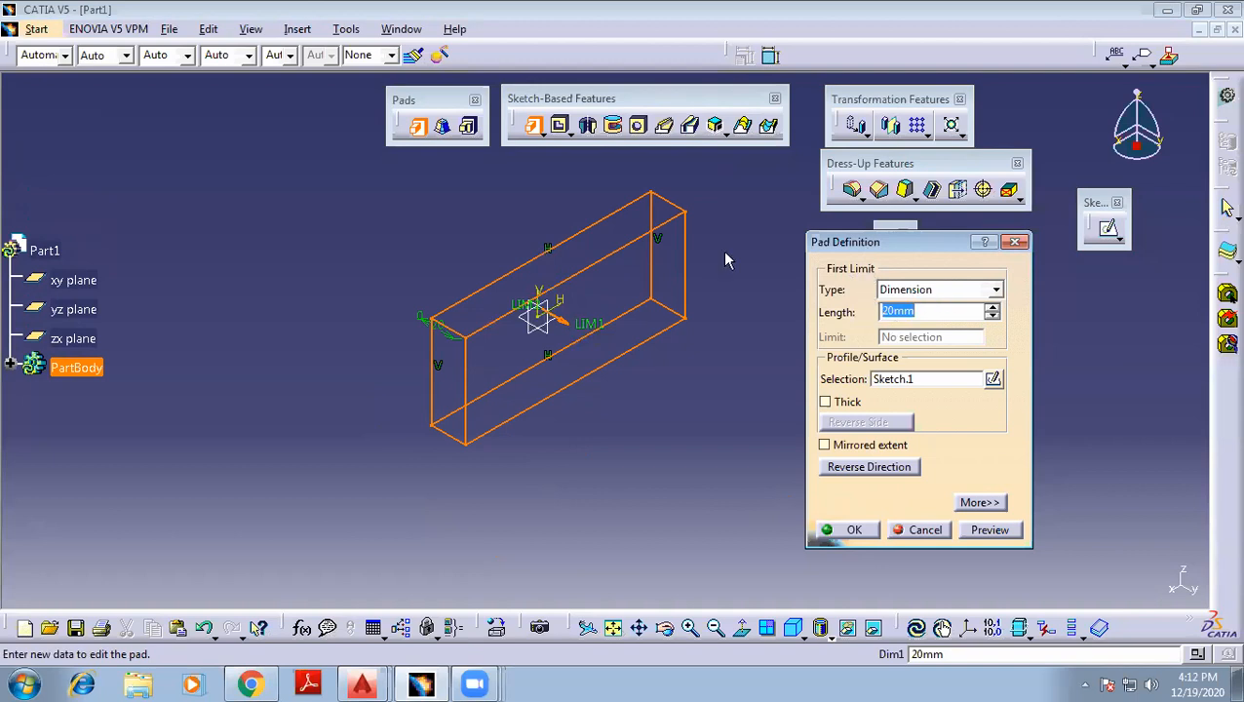
drag(590, 334, 711, 397)
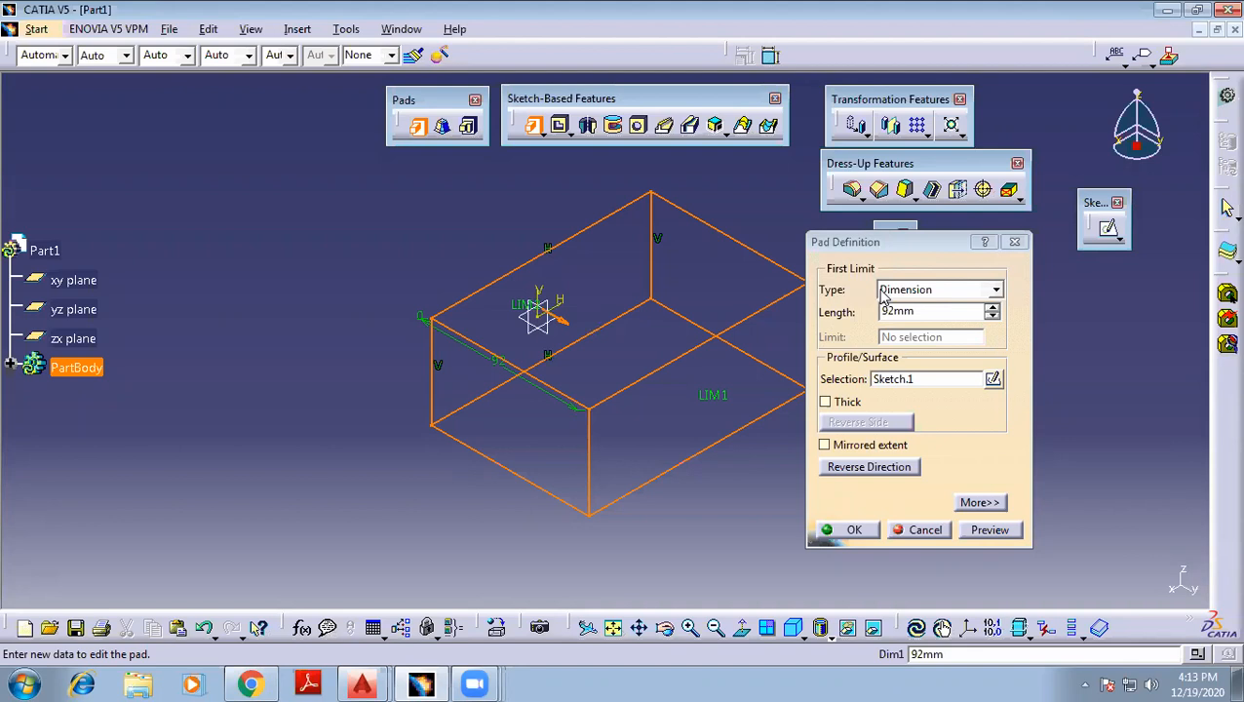
middle_drag(735, 216, 626, 224)
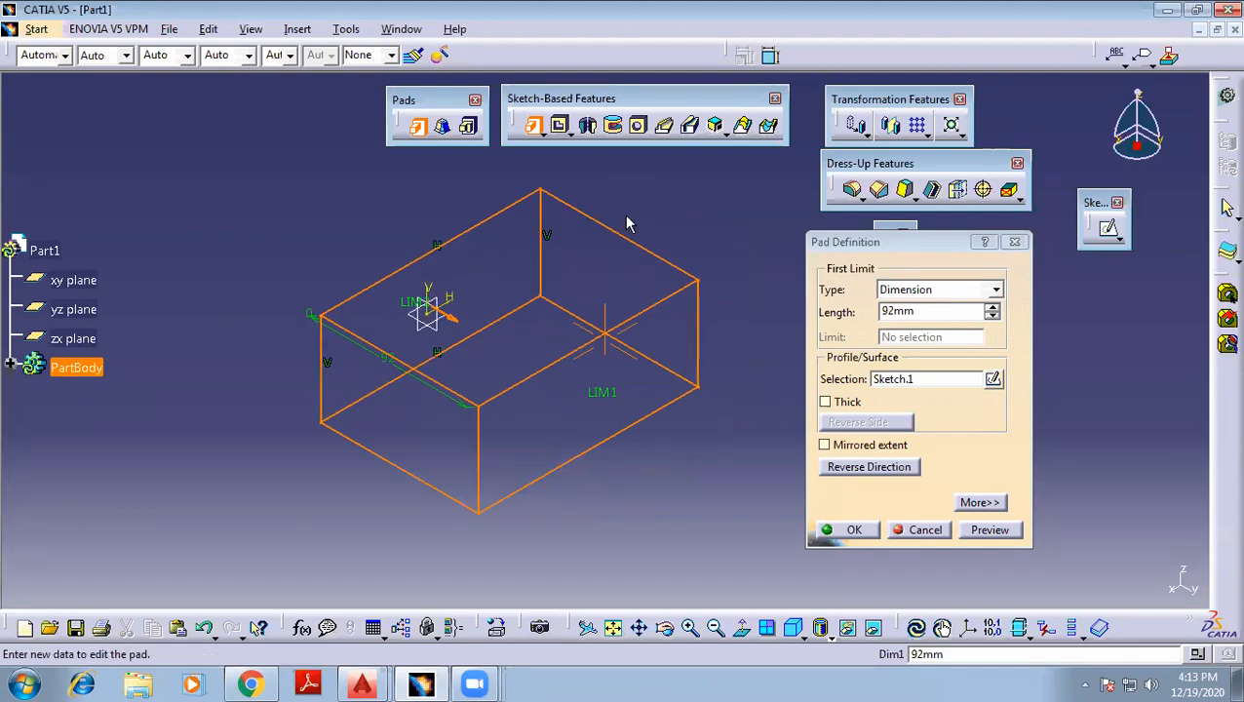
Choose Dimension as the pad's first limit type and set its length to 50 mm
click(934, 291)
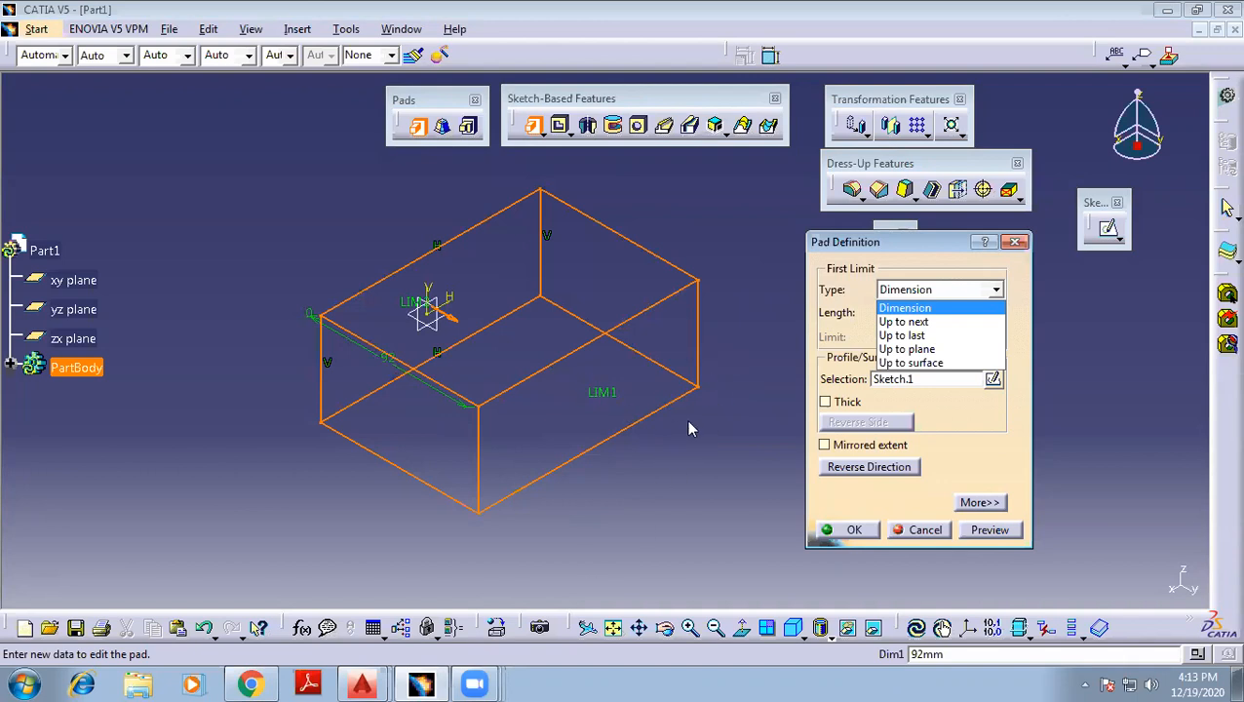
click(905, 309)
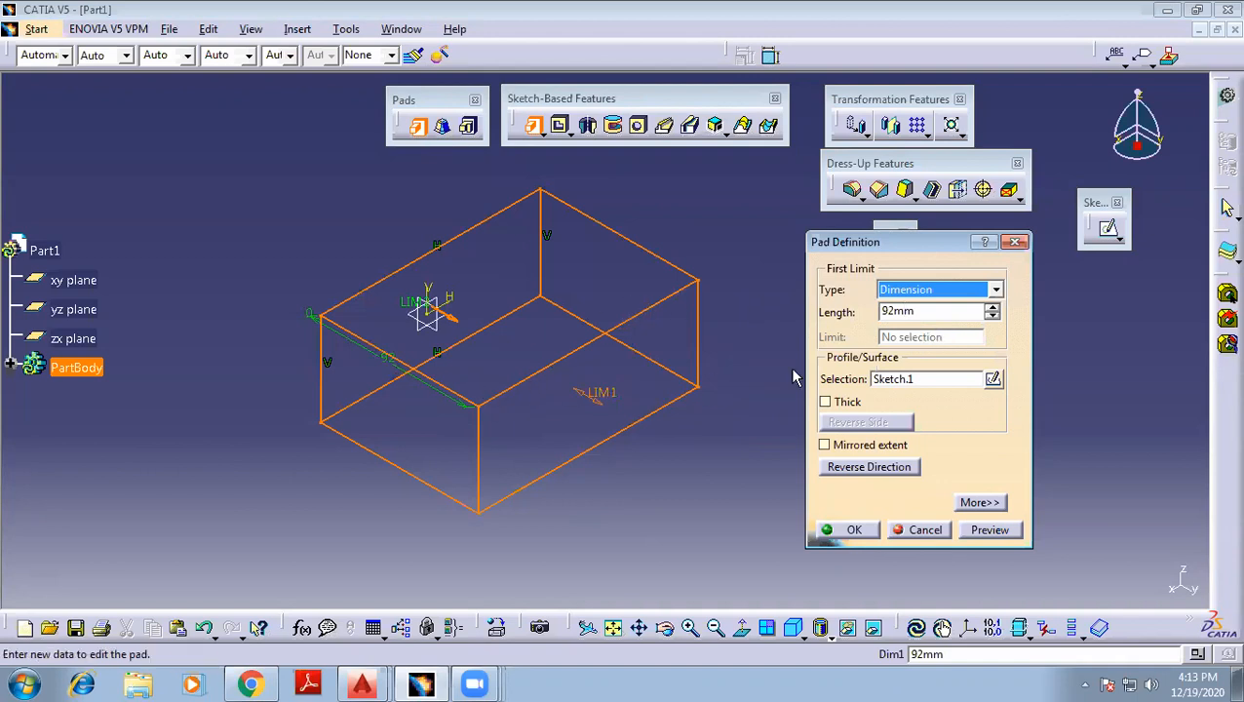
middle_drag(314, 236, 328, 361)
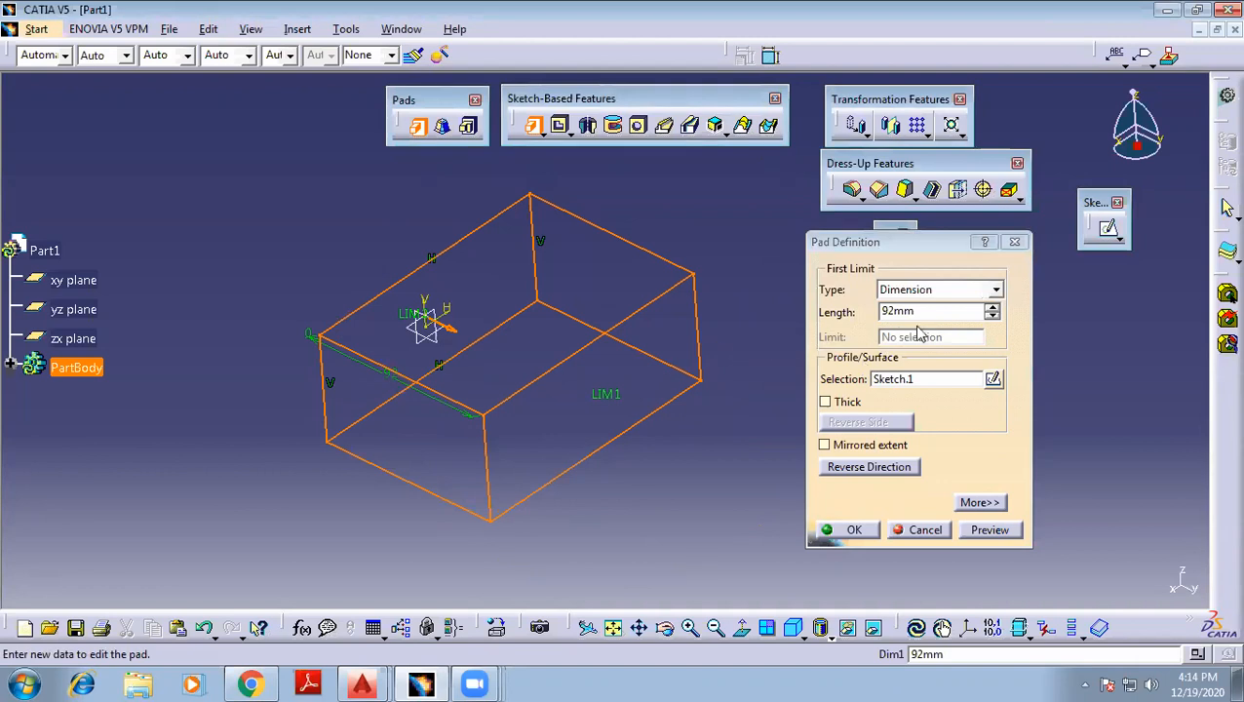
double_click(870, 312)
text(50)
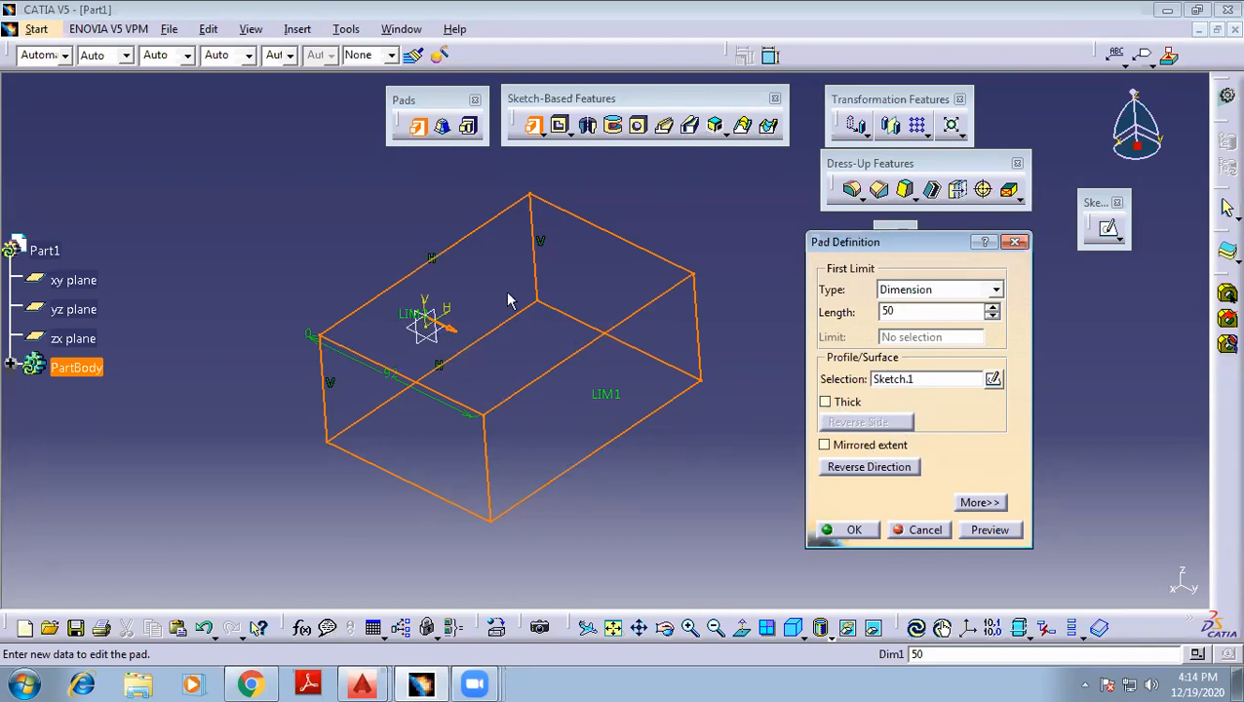
middle_drag(333, 268, 501, 255)
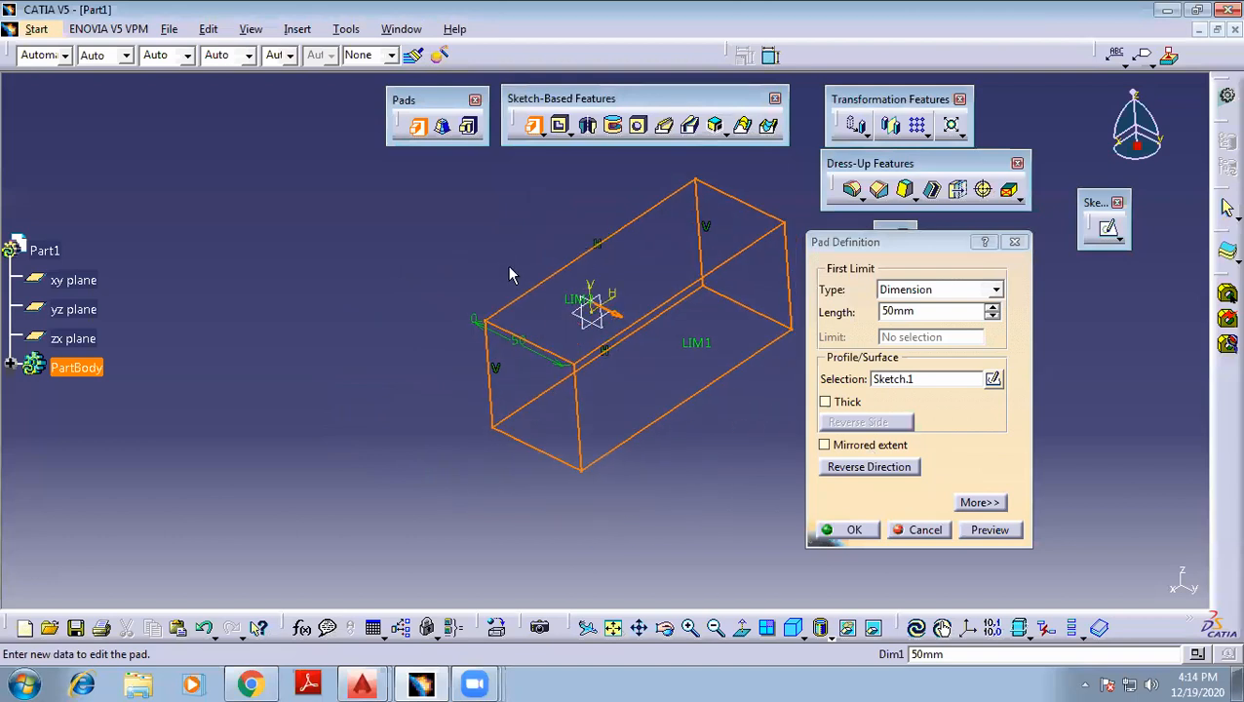
Extend the pad equally on both sides of the sketch plane with the Mirrored extent option
click(825, 445)
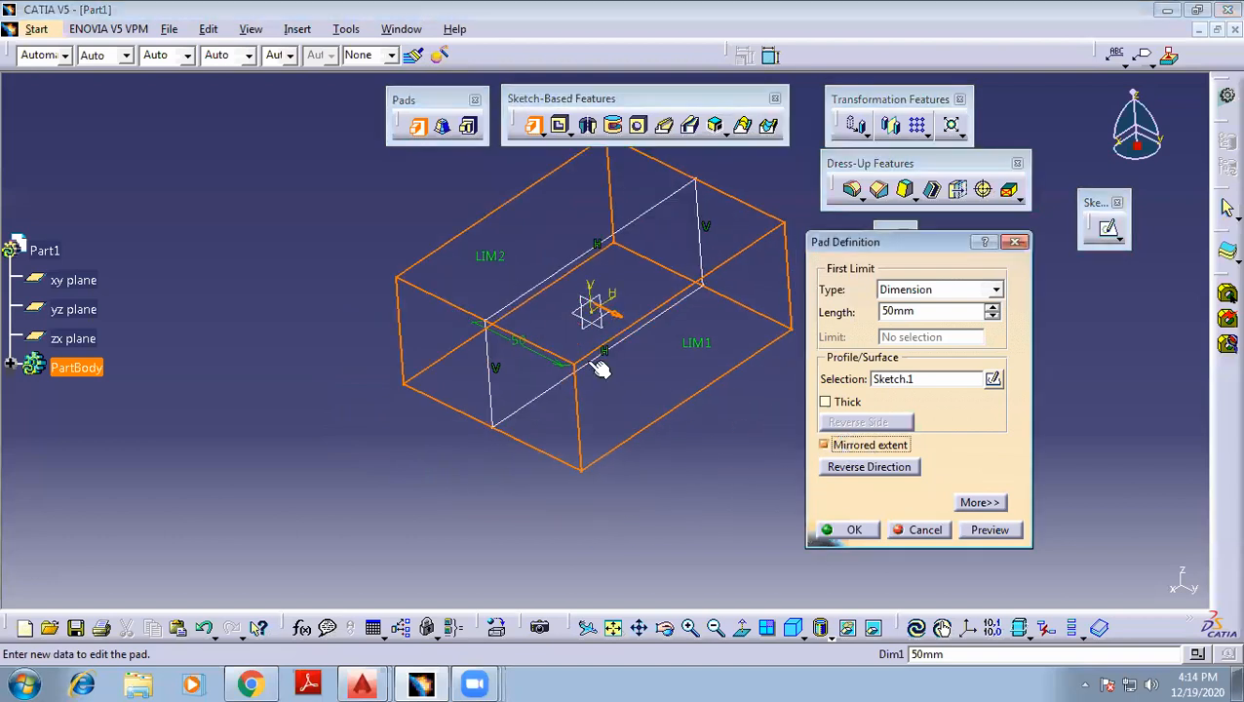
middle_drag(410, 372, 458, 397)
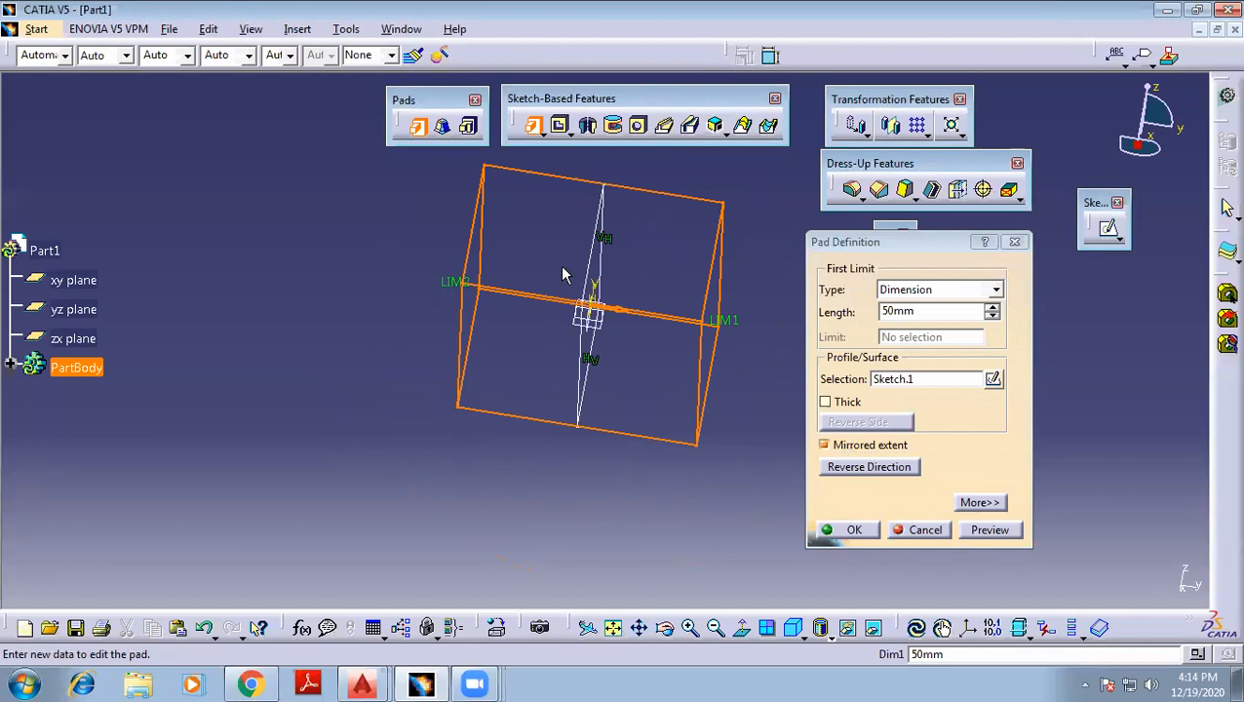
Turn off the pad's mirrored extent and reverse its extrusion direction
middle_drag(540, 306, 474, 317)
middle_drag(264, 275, 588, 377)
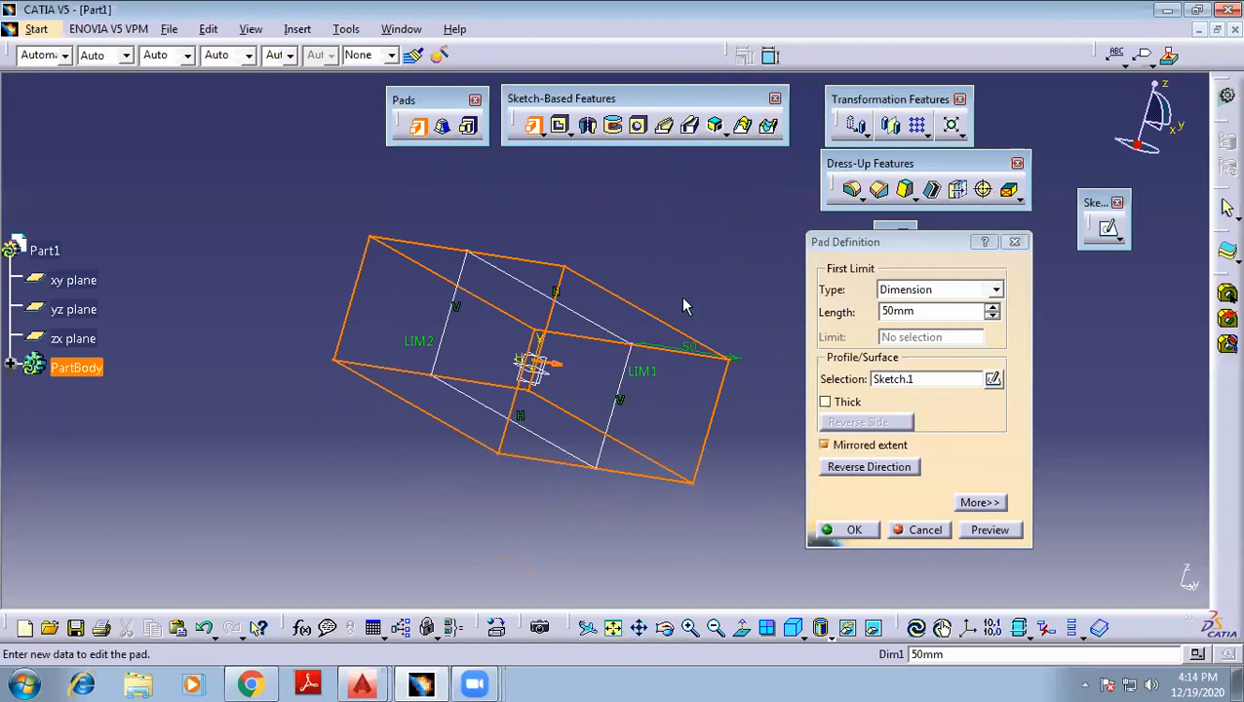
middle_drag(704, 303, 636, 325)
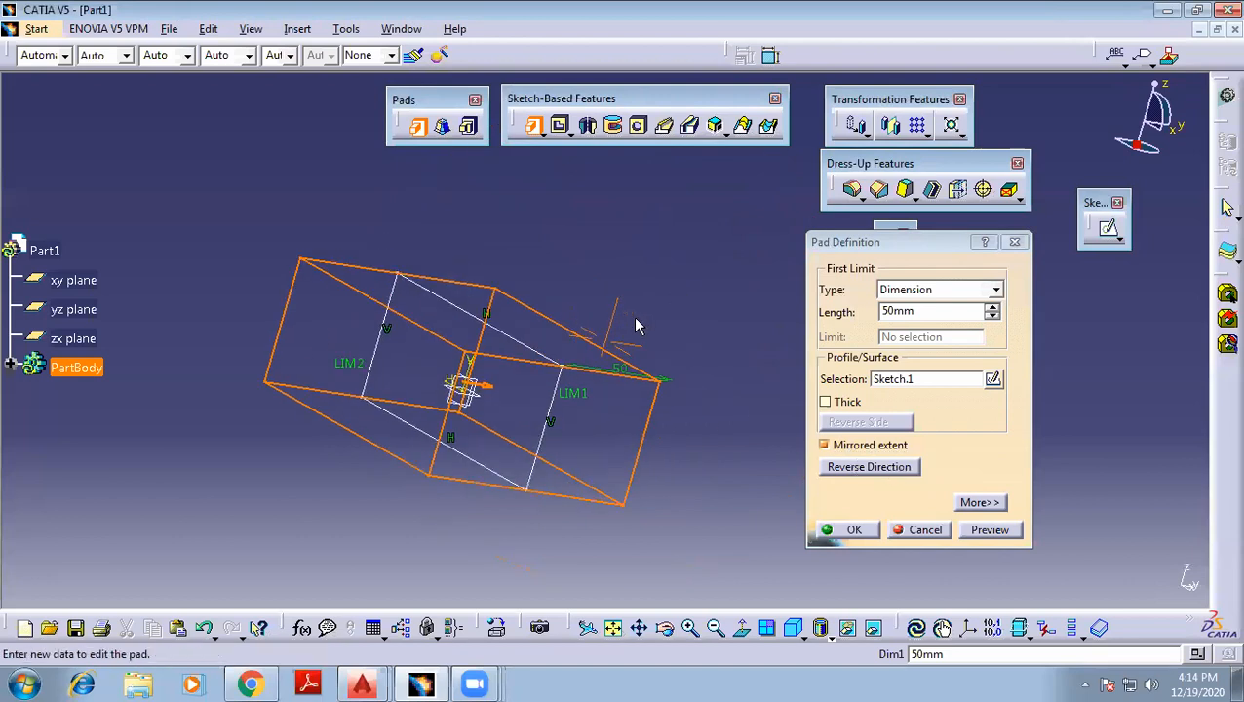
click(862, 450)
middle_drag(633, 300, 763, 430)
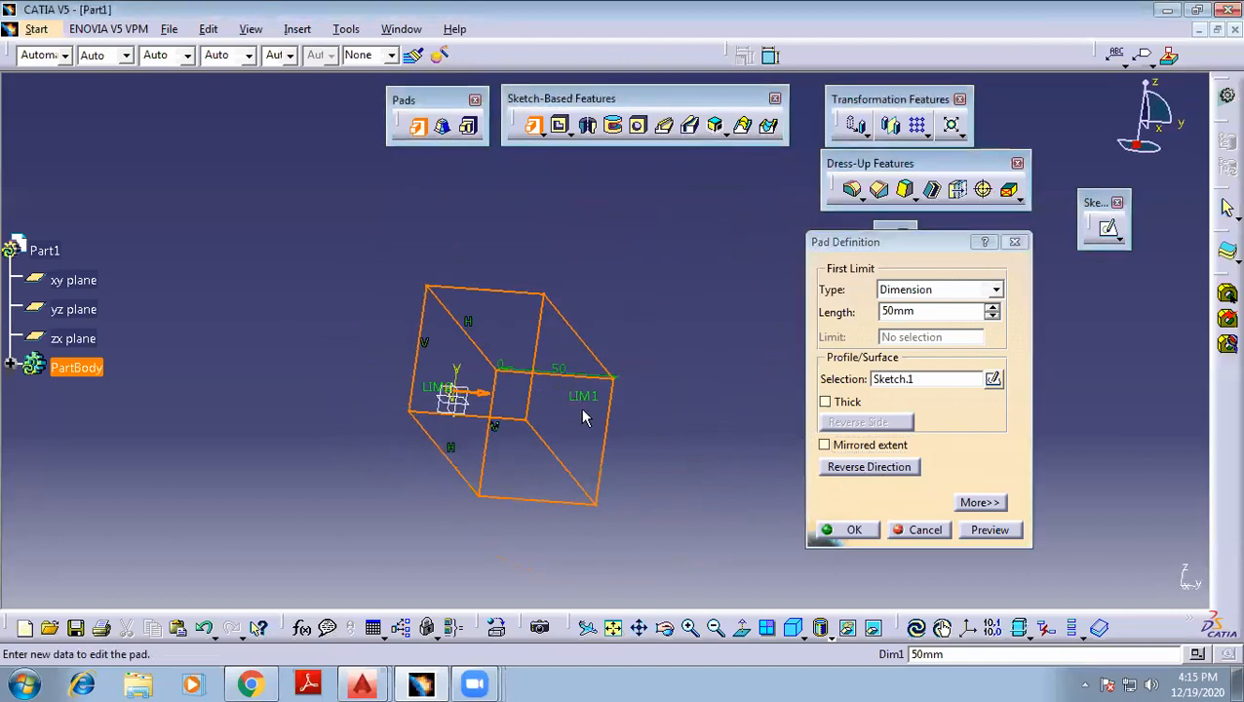
middle_drag(643, 562, 625, 555)
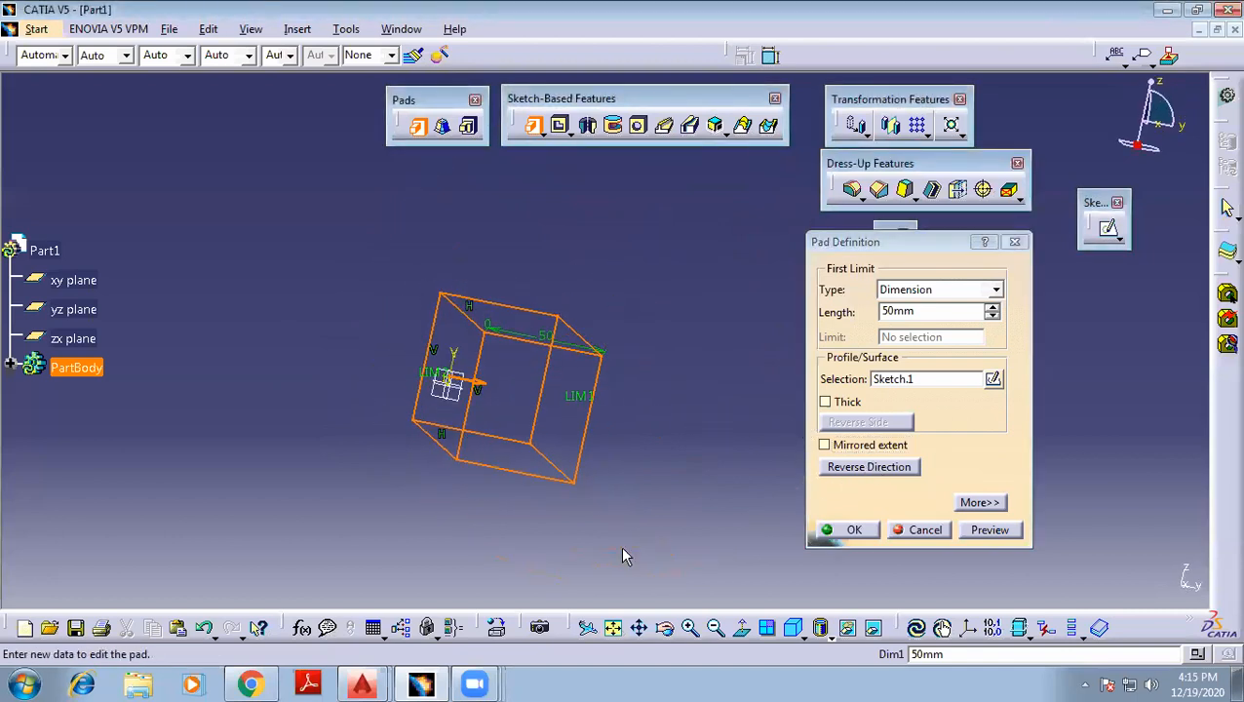
middle_drag(380, 509, 394, 532)
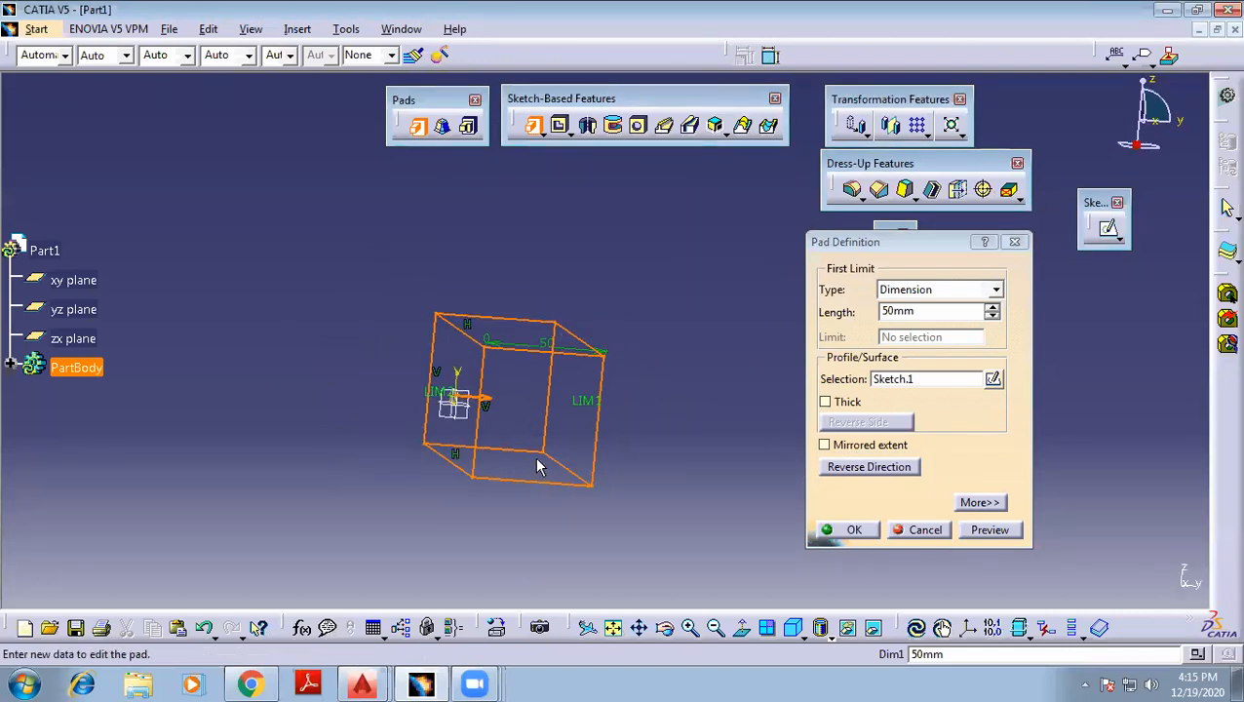
click(873, 468)
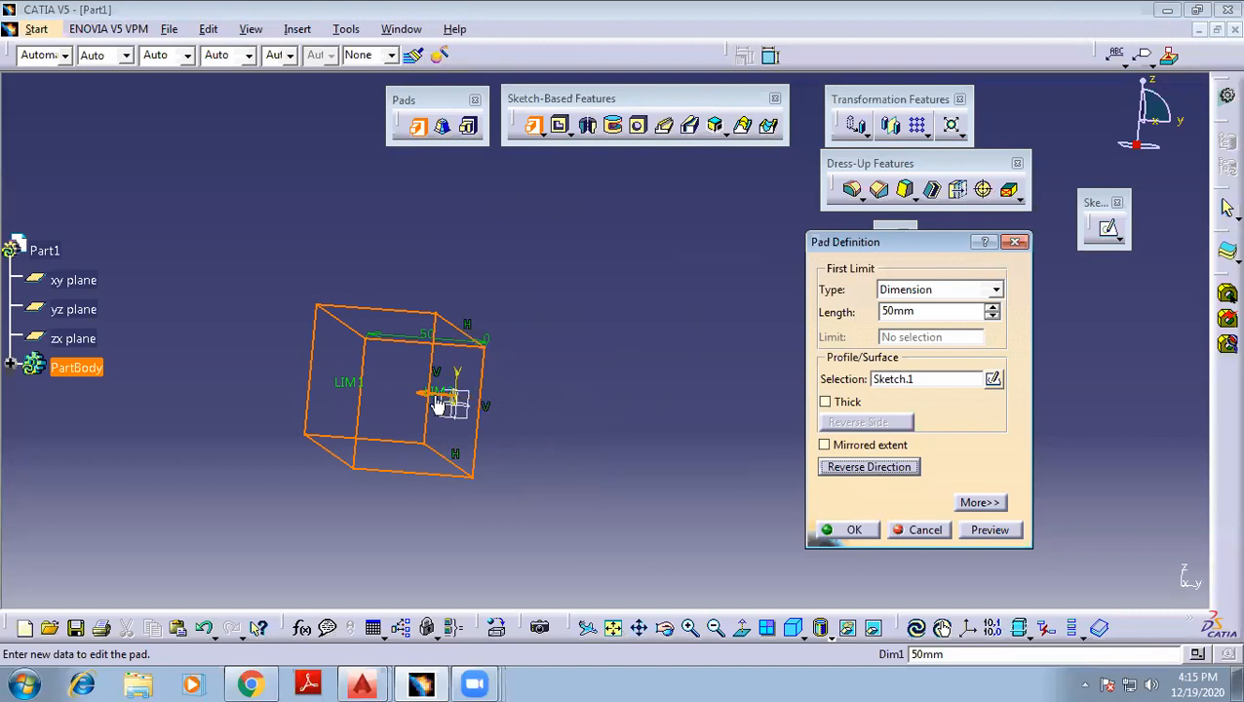
Expand the pad definition to include the second limit options and position the dialog fully within the window
click(980, 503)
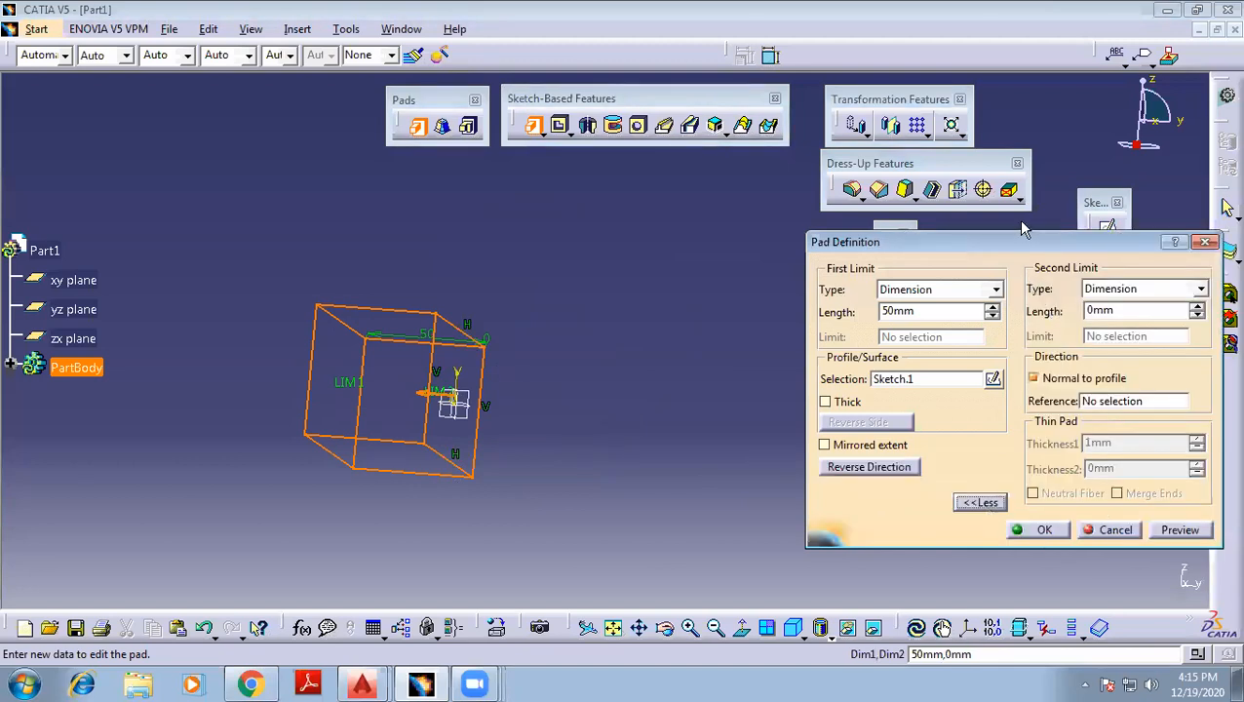
drag(1004, 241, 963, 237)
middle_drag(606, 277, 529, 286)
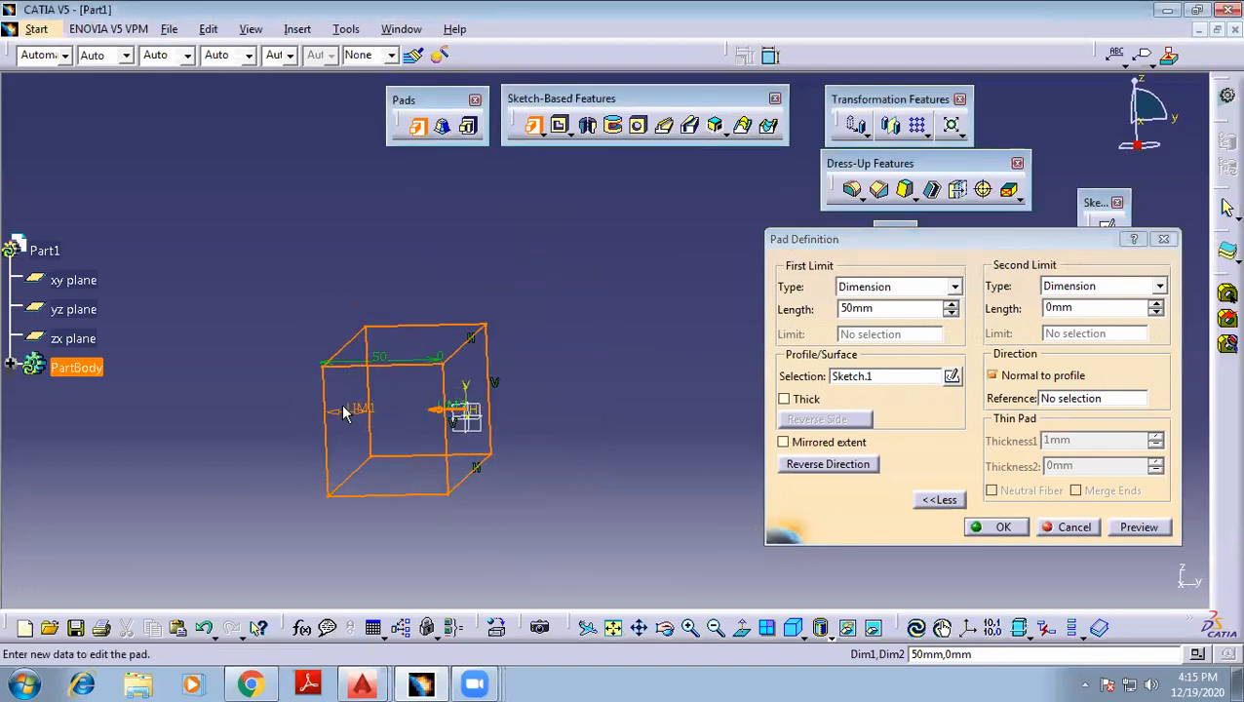
mouse_move(596, 360)
middle_down()
mouse_move(630, 368)
mouse_move(615, 348)
middle_up()
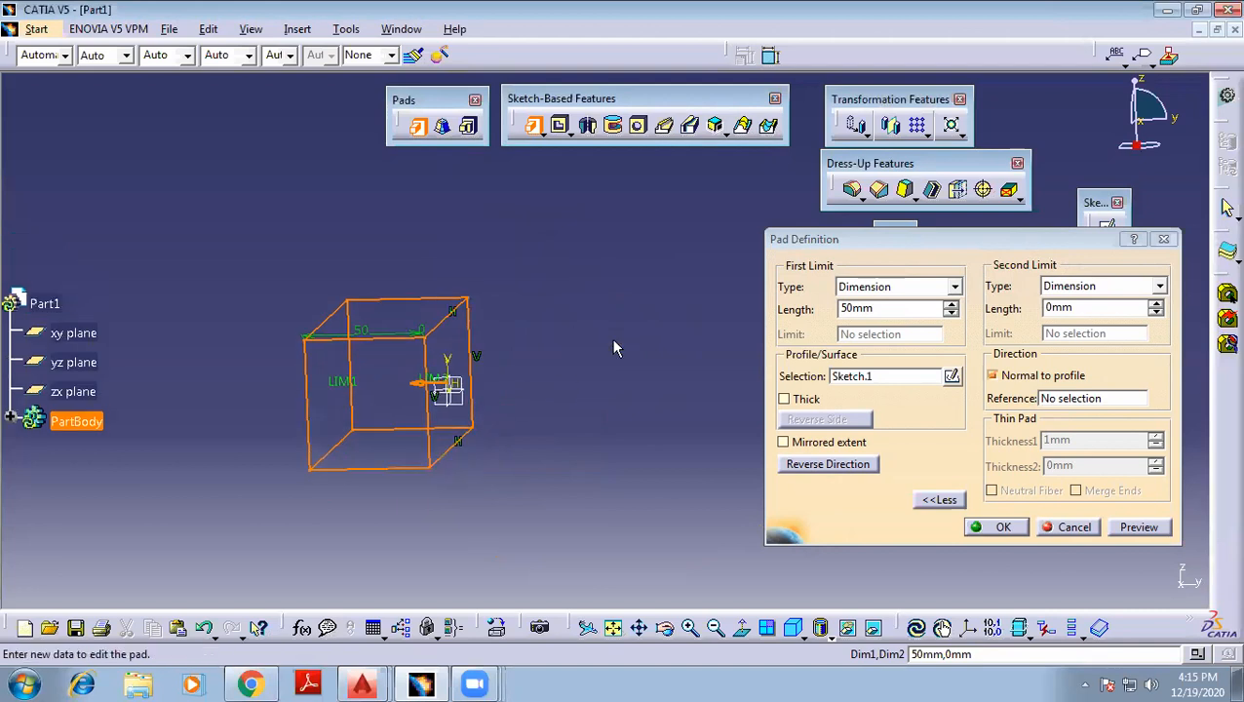
Choose Dimension as the pad's second limit type and set its length to 20 mm
click(1090, 296)
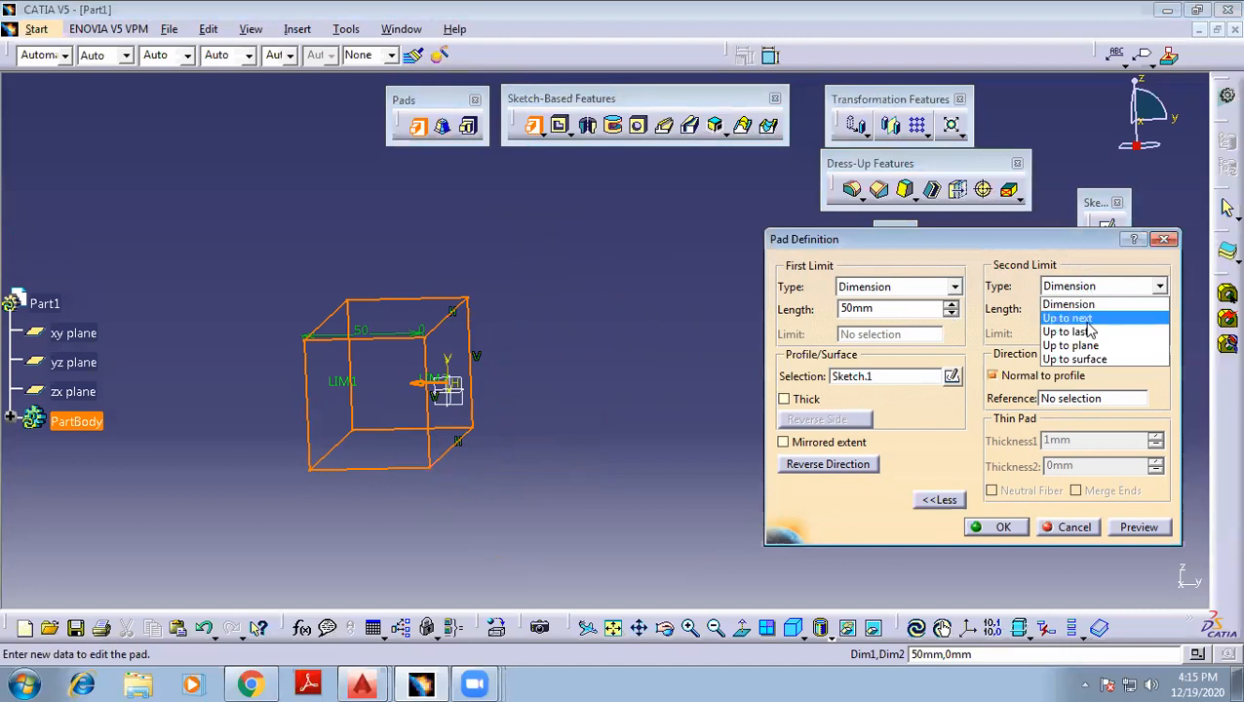
click(1092, 304)
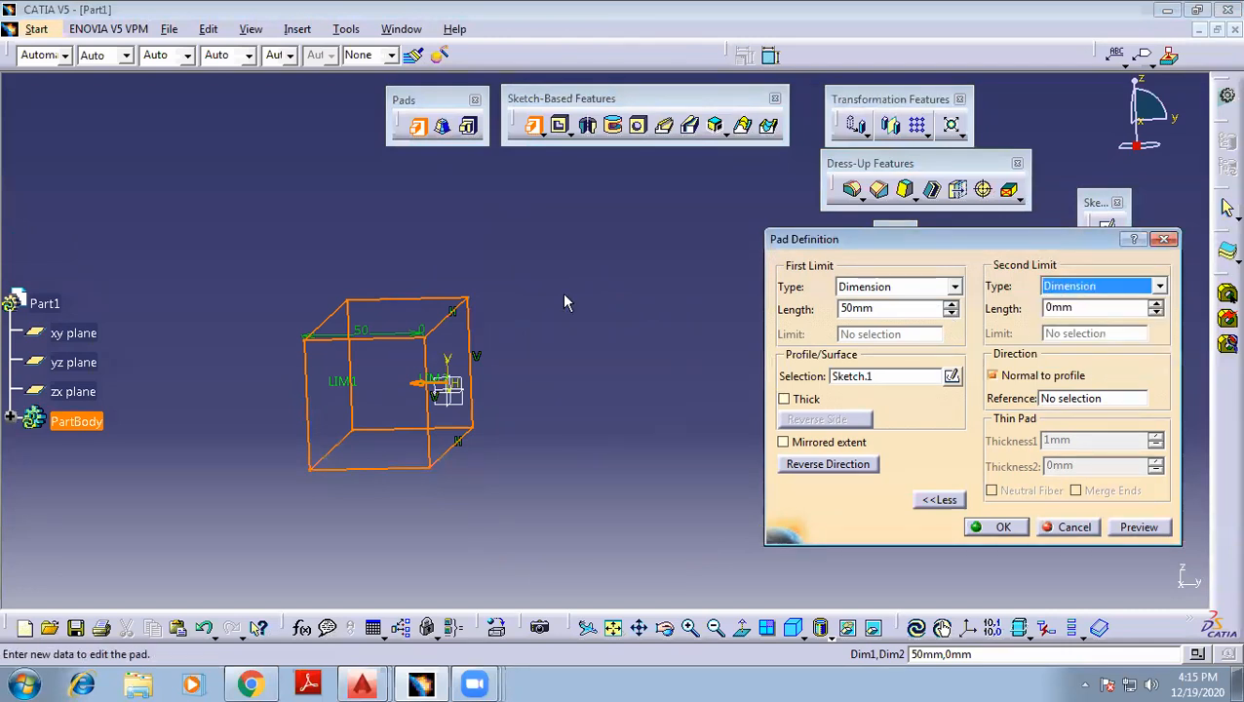
drag(1080, 306, 975, 313)
text(20)
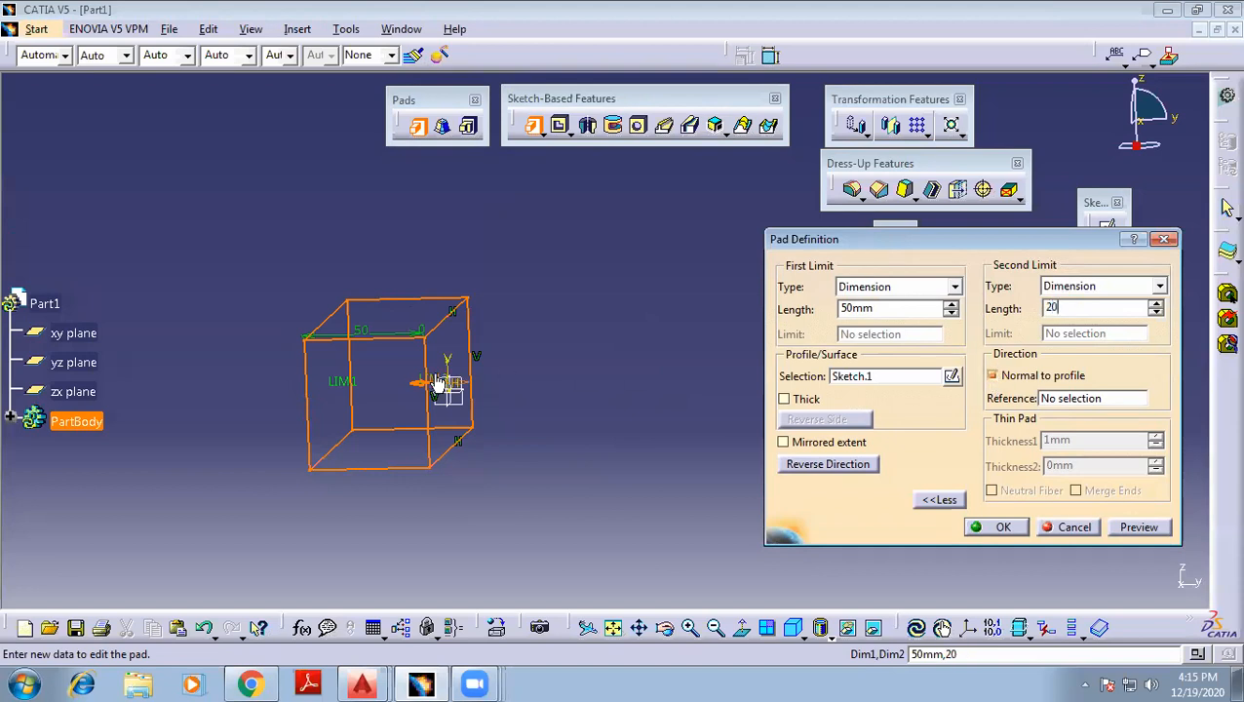
middle_drag(406, 261, 548, 317)
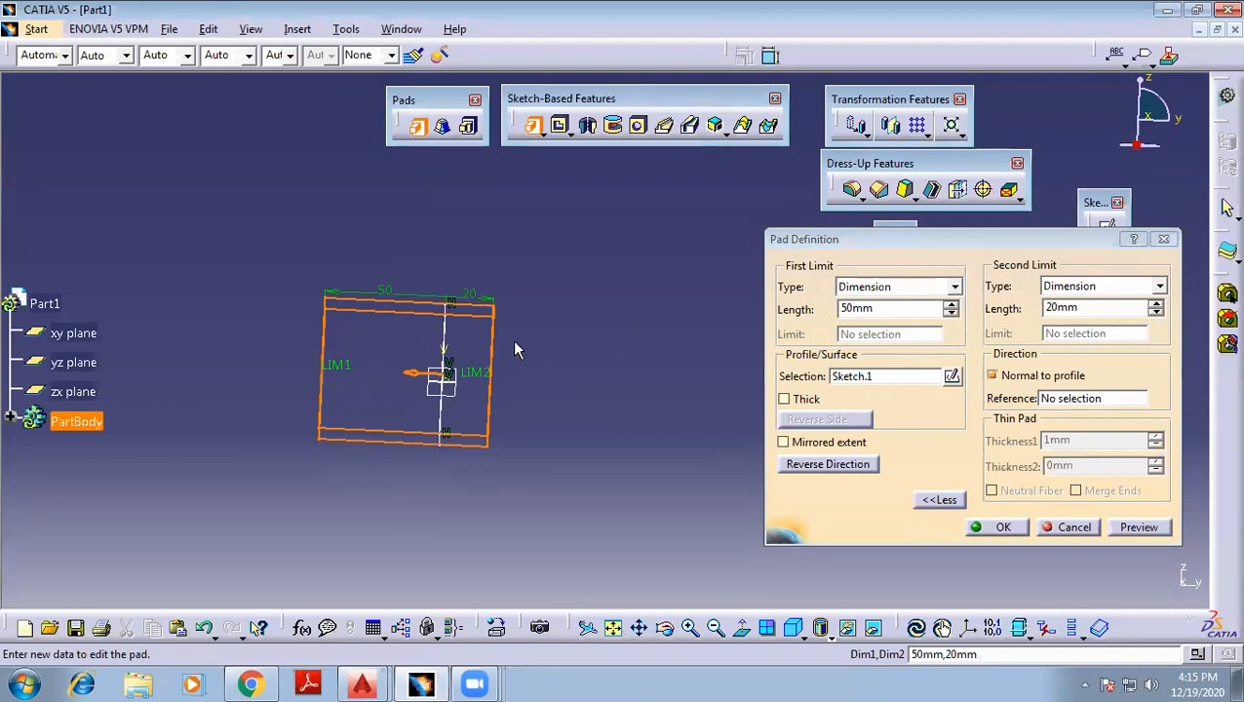
middle_drag(464, 228, 472, 415)
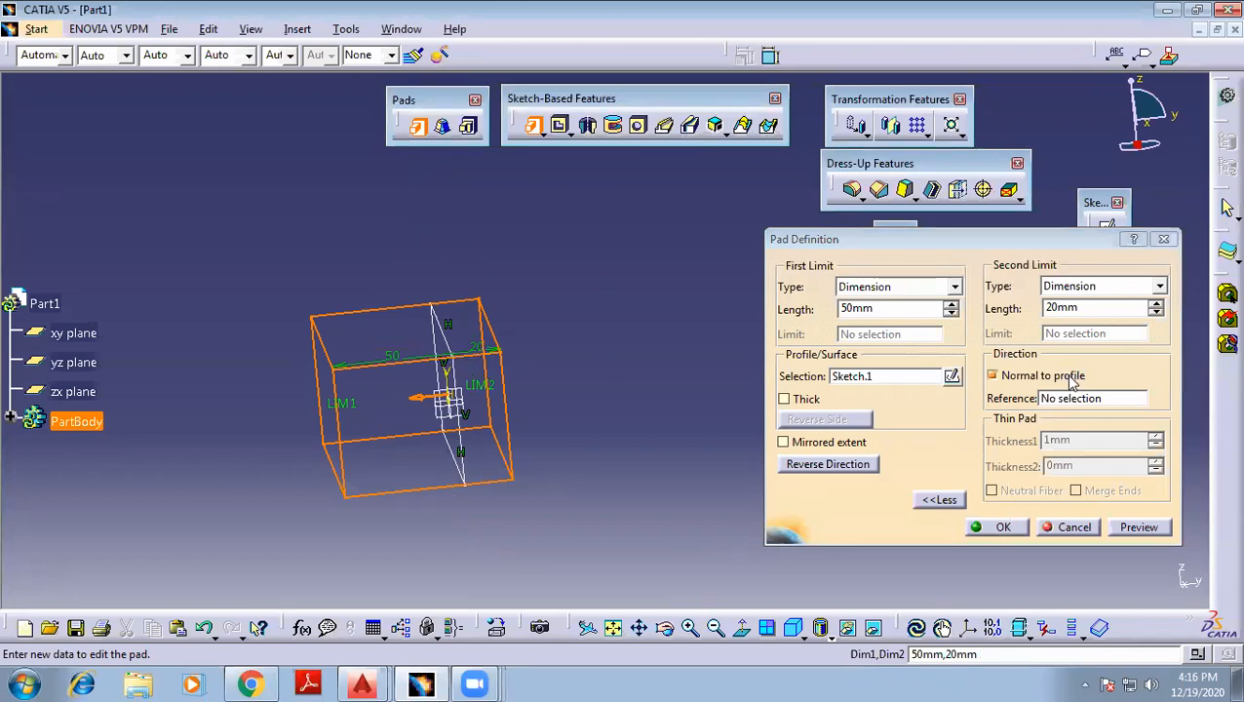
Preview the two-sided pad and create the solid
click(1139, 528)
click(994, 528)
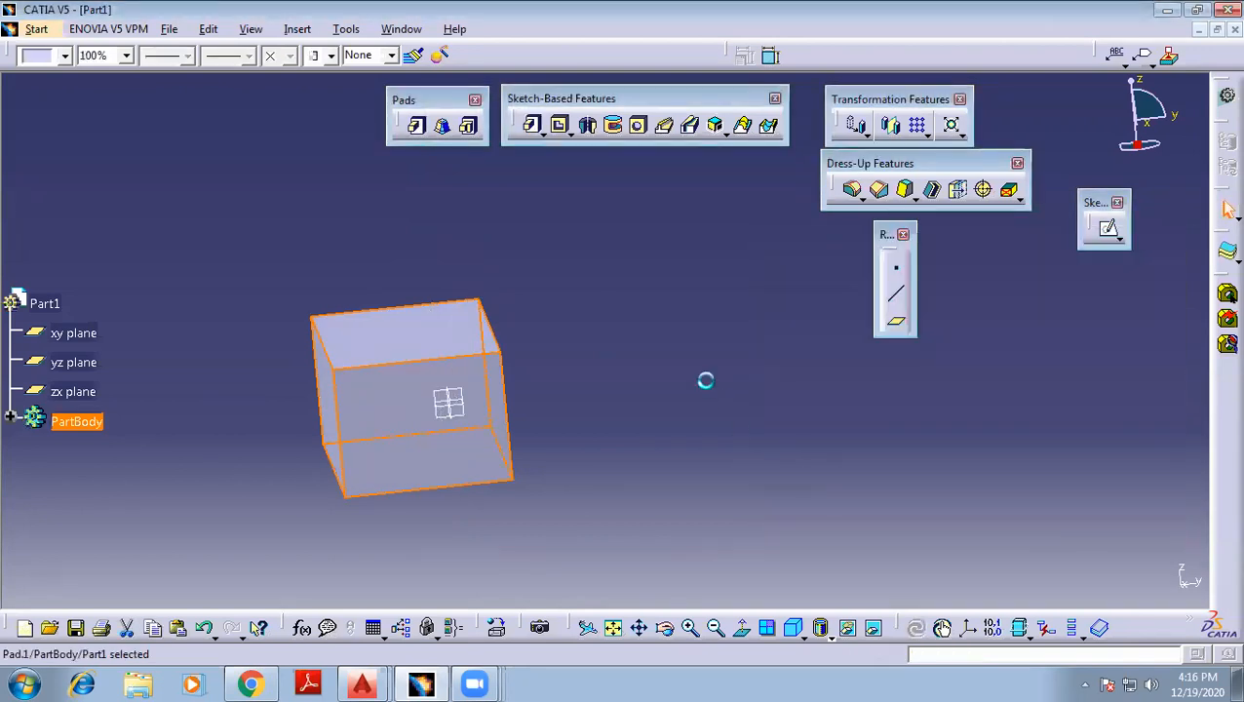
middle_drag(216, 238, 593, 349)
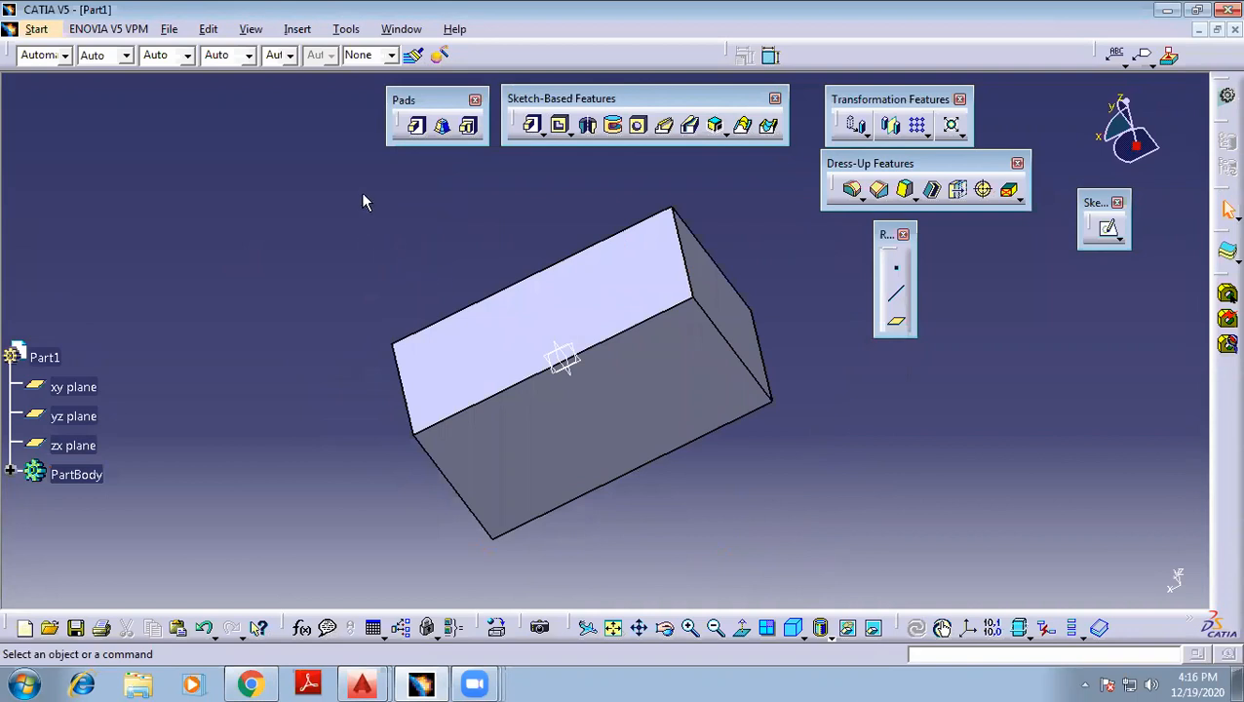
middle_drag(305, 203, 561, 331)
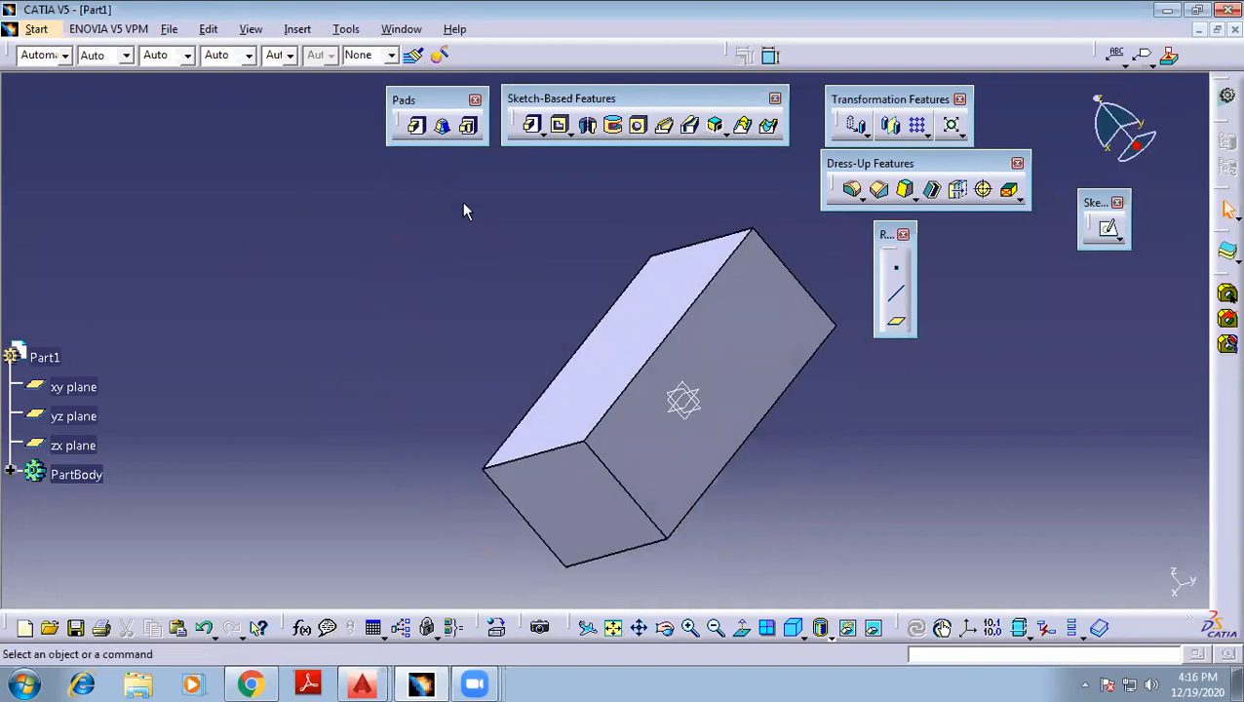
mouse_move(500, 278)
middle_down()
mouse_move(444, 255)
mouse_move(406, 209)
mouse_move(420, 195)
middle_up()
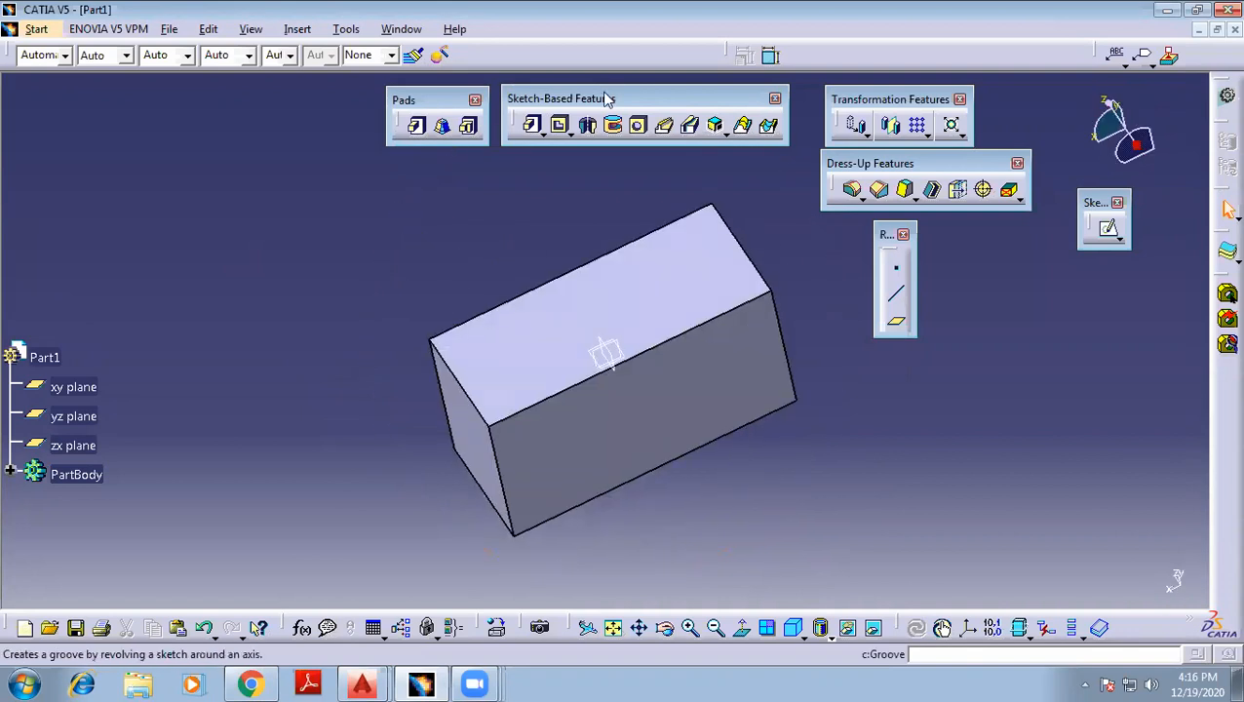
Detach the Pockets tool group as its own floating toolbar beside the model
click(569, 133)
drag(576, 141, 458, 219)
middle_drag(334, 278, 517, 380)
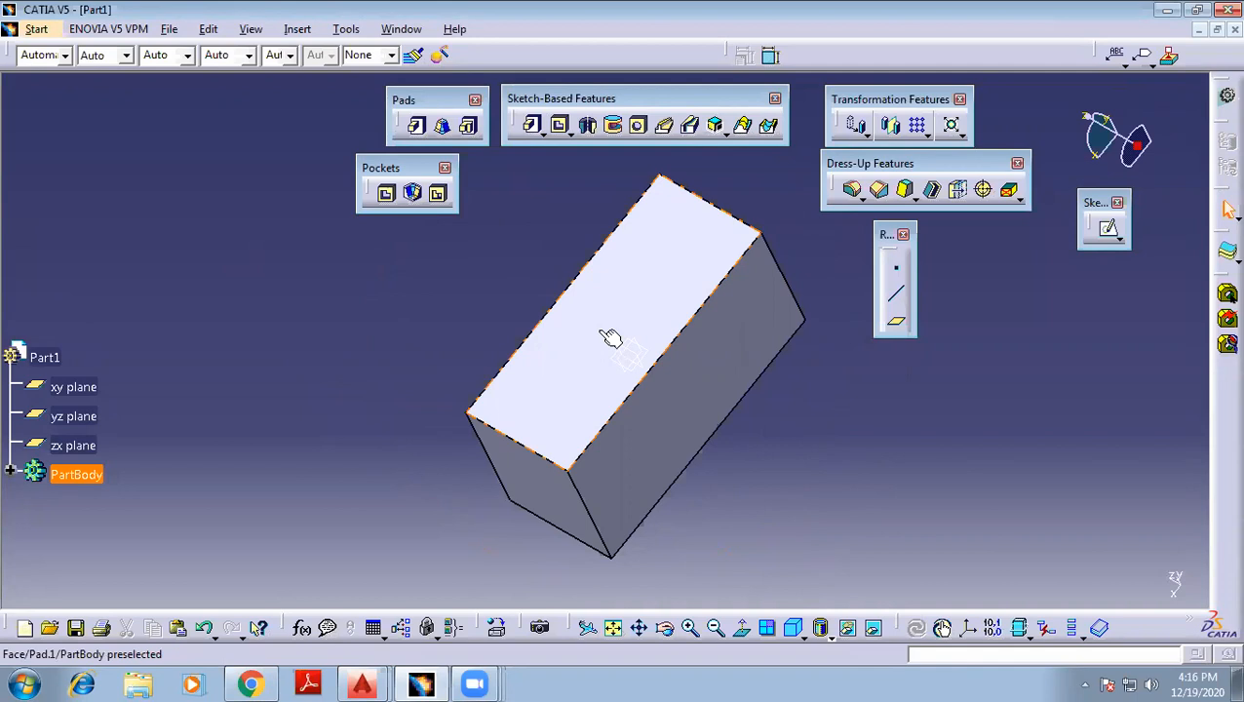
Examine the solid's faces and the zx plane from several sides as possible sketch supports
middle_drag(517, 309, 647, 375)
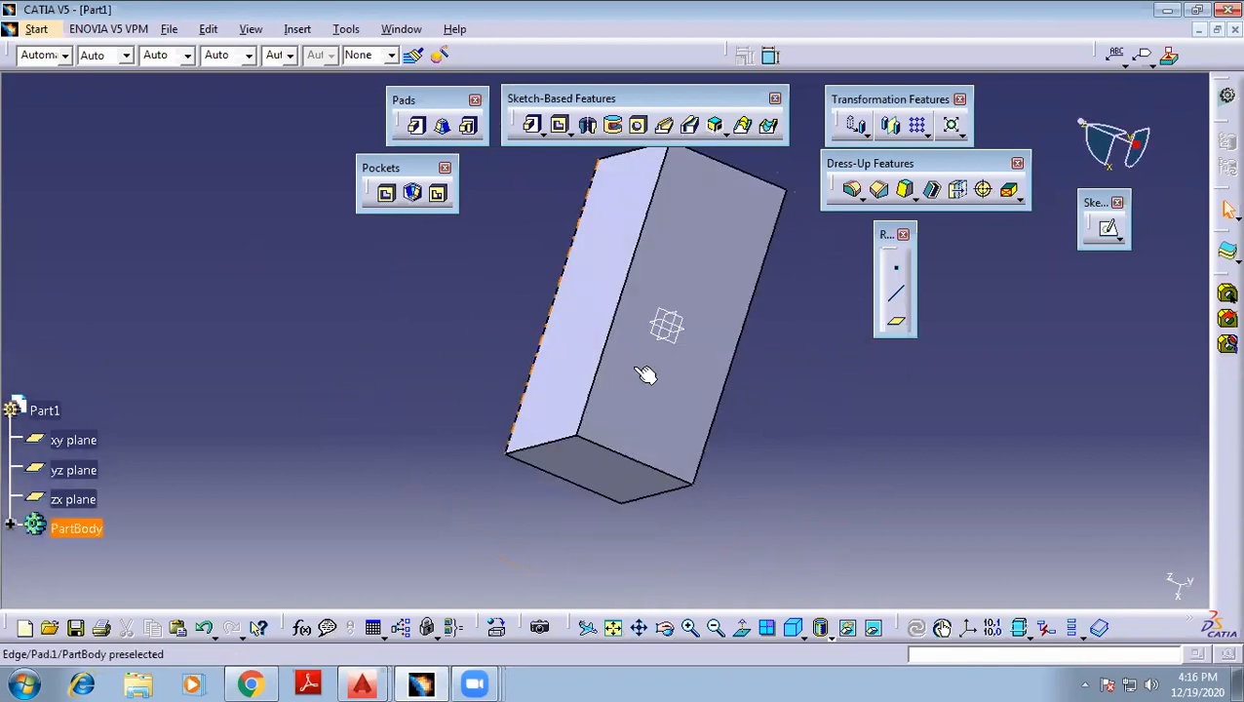
middle_drag(408, 328, 699, 333)
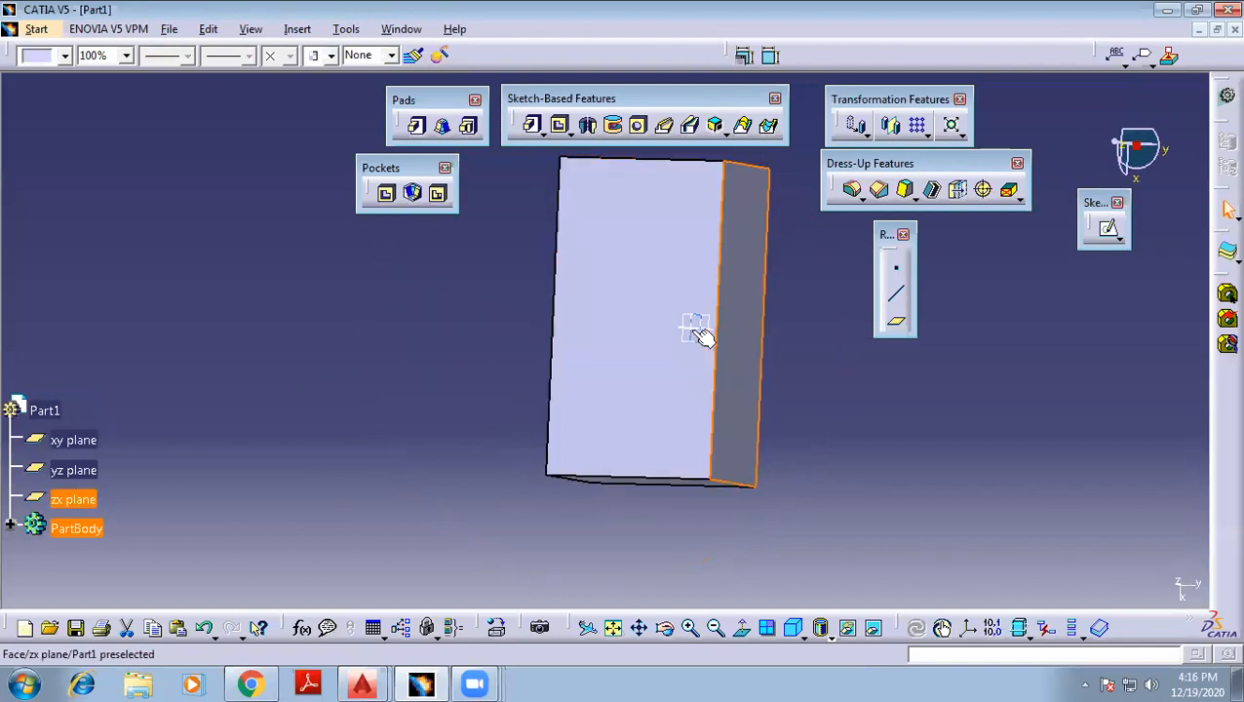
click(692, 327)
middle_drag(807, 408, 638, 303)
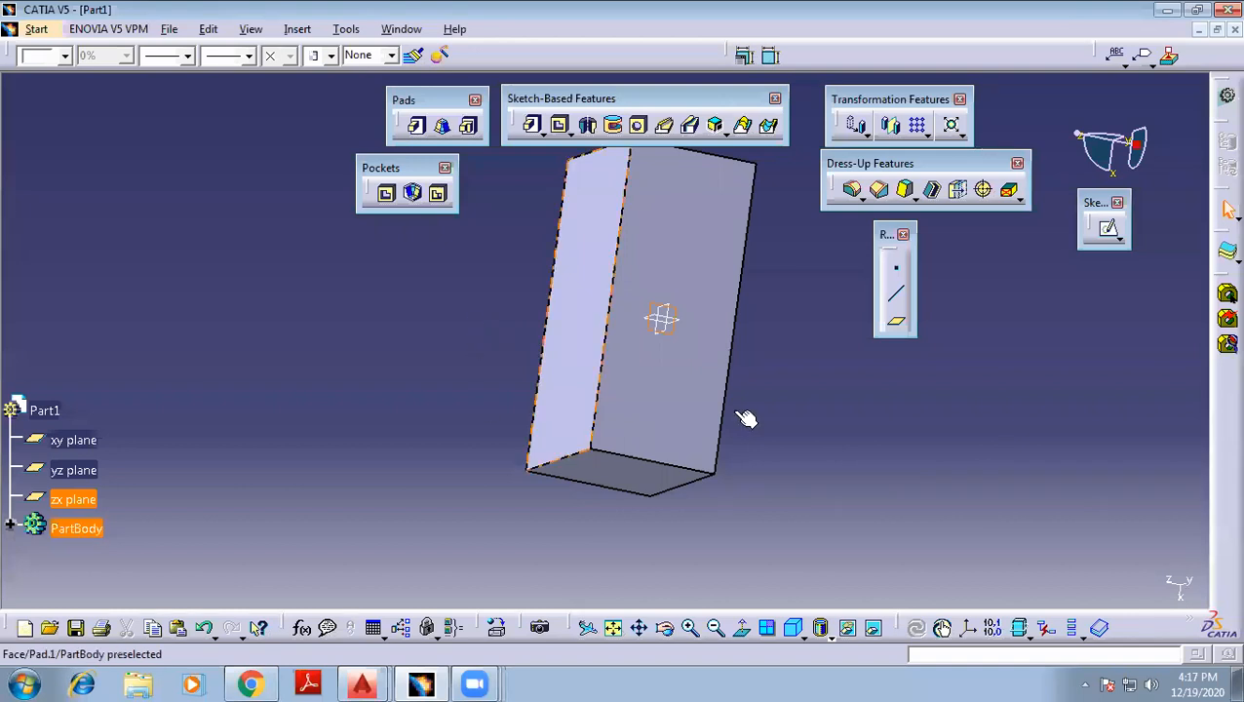
click(786, 353)
middle_drag(780, 523, 609, 405)
middle_drag(544, 297, 494, 328)
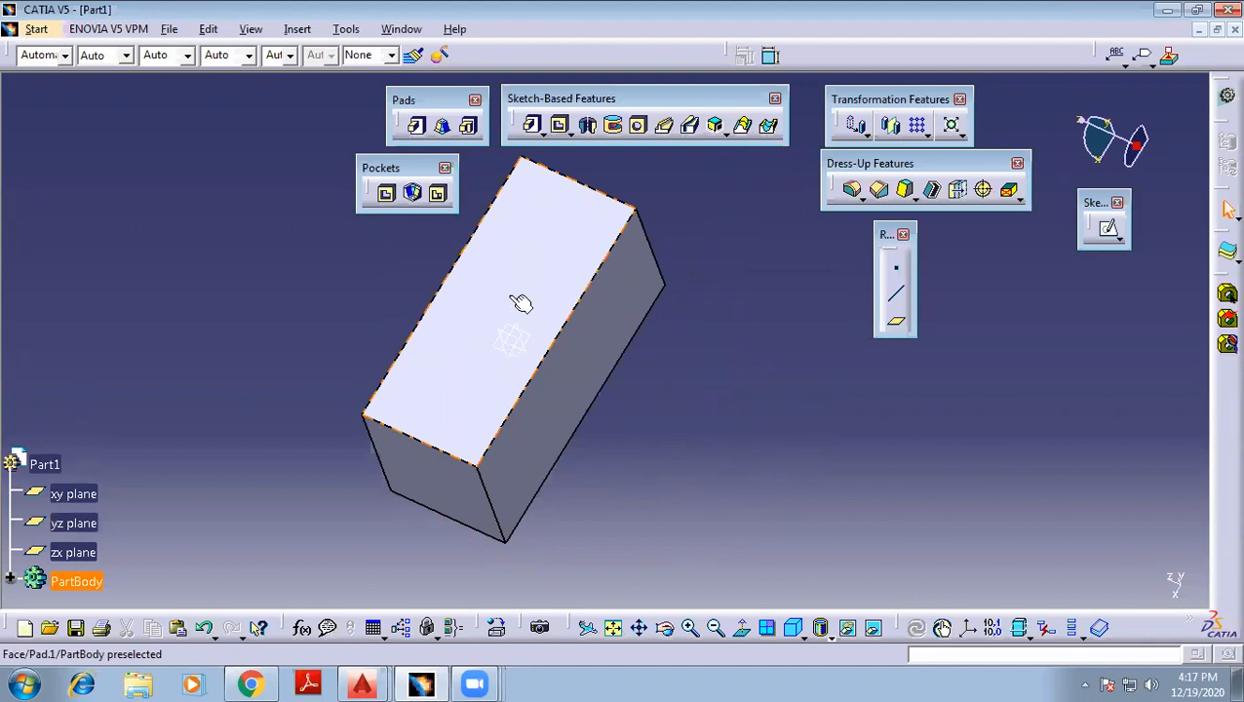
Sketch a smaller rectangle inside the outline of the pad's end face parallel to the zx plane, and exit the sketch
click(563, 225)
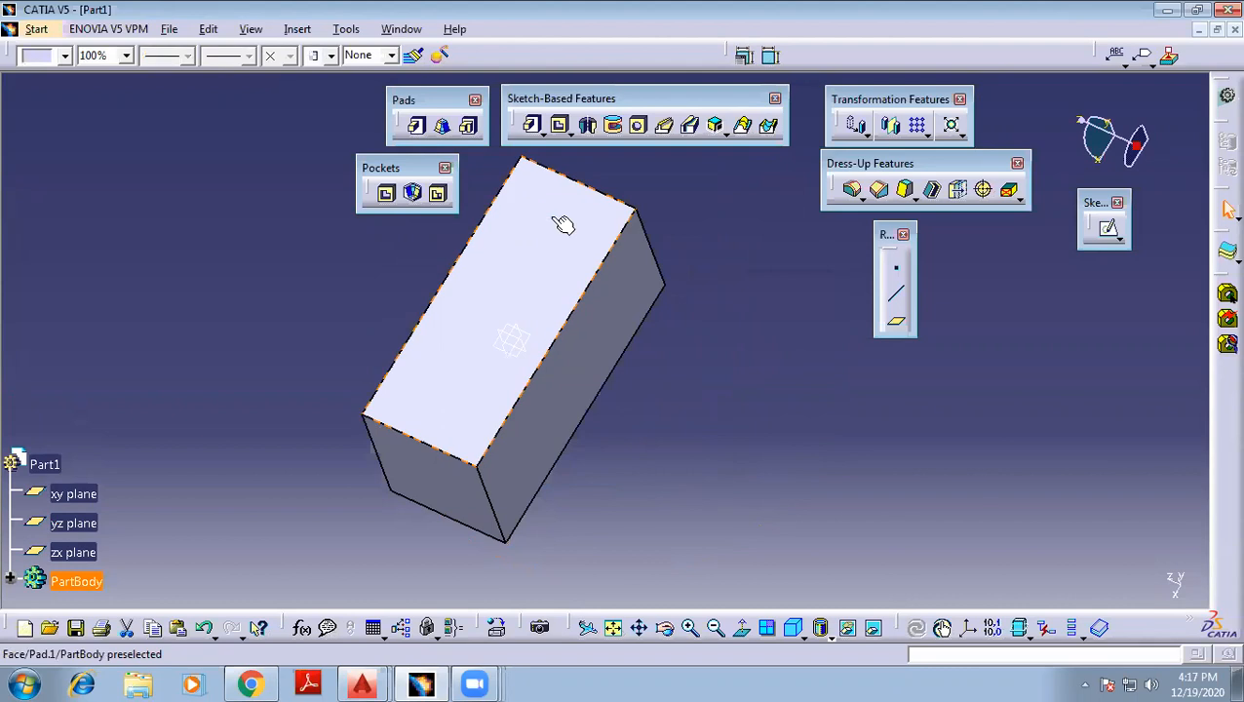
click(1109, 230)
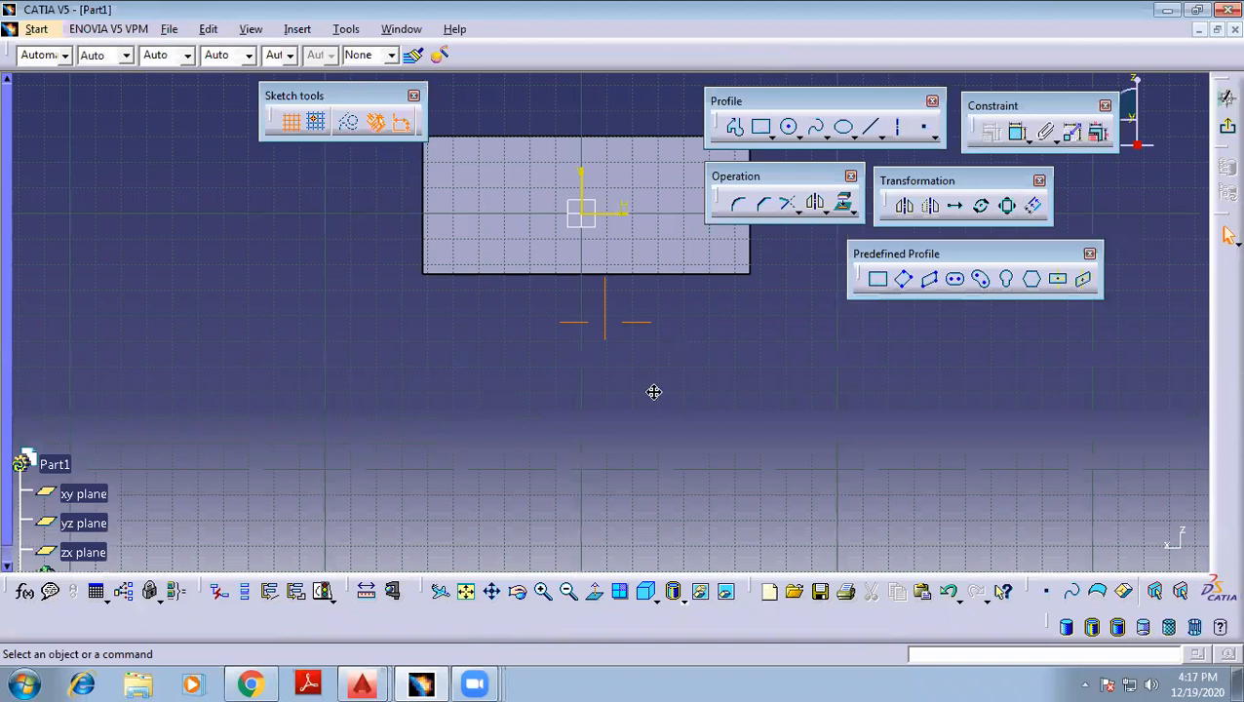
click(761, 126)
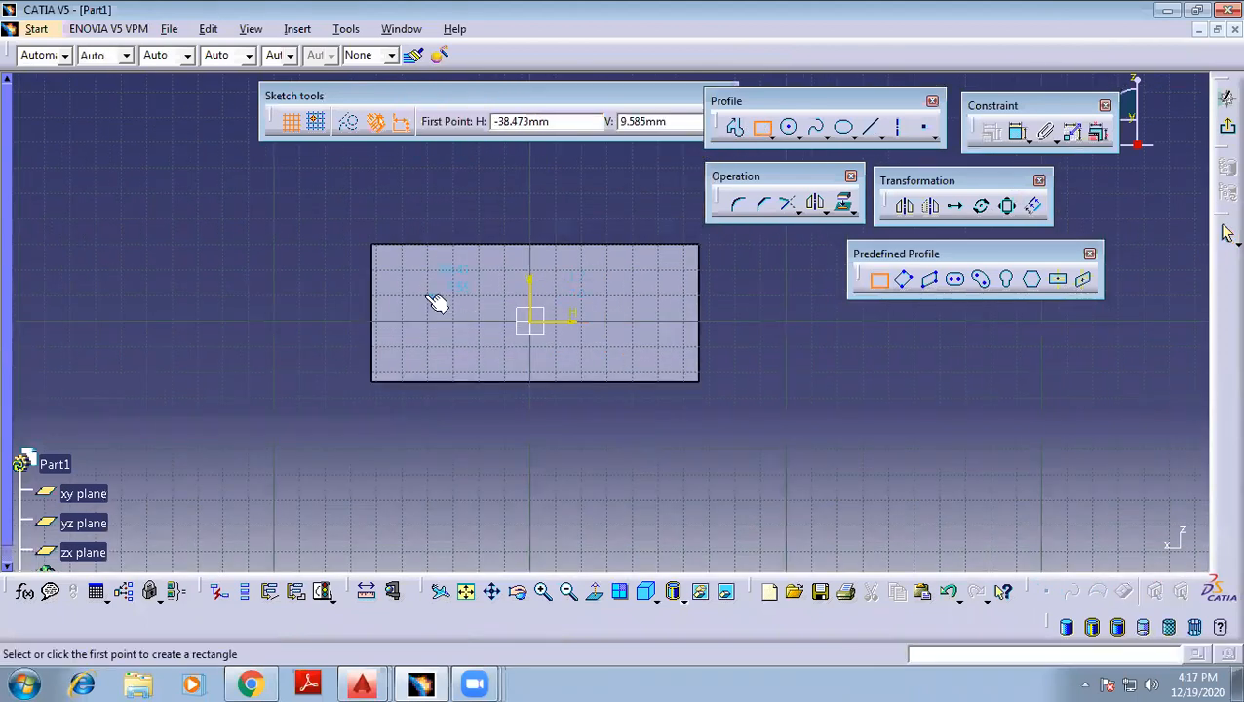
click(413, 273)
click(670, 354)
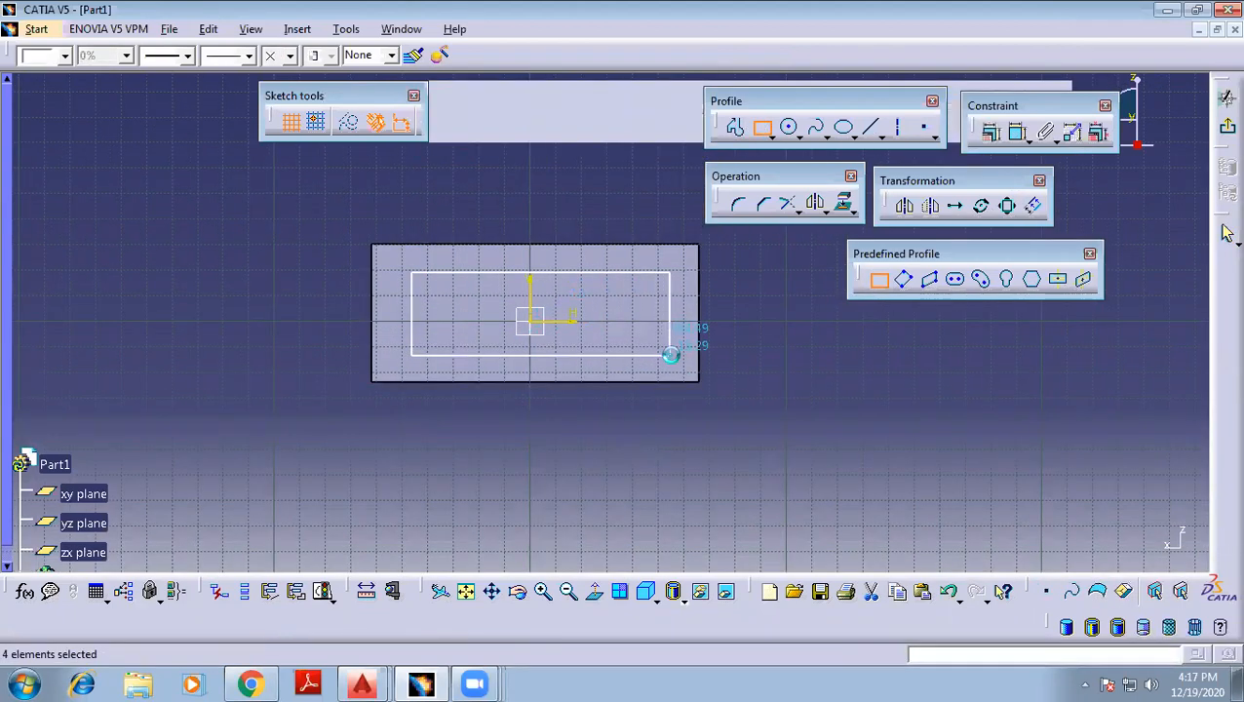
click(869, 326)
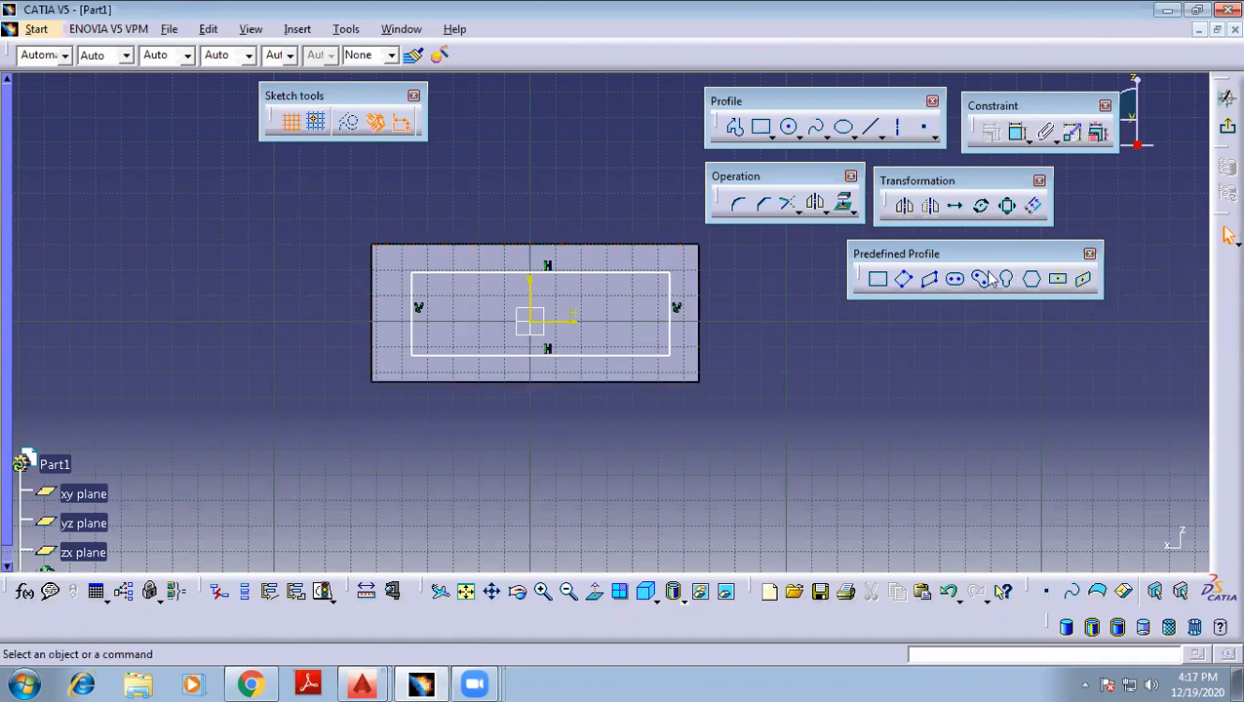
click(1226, 128)
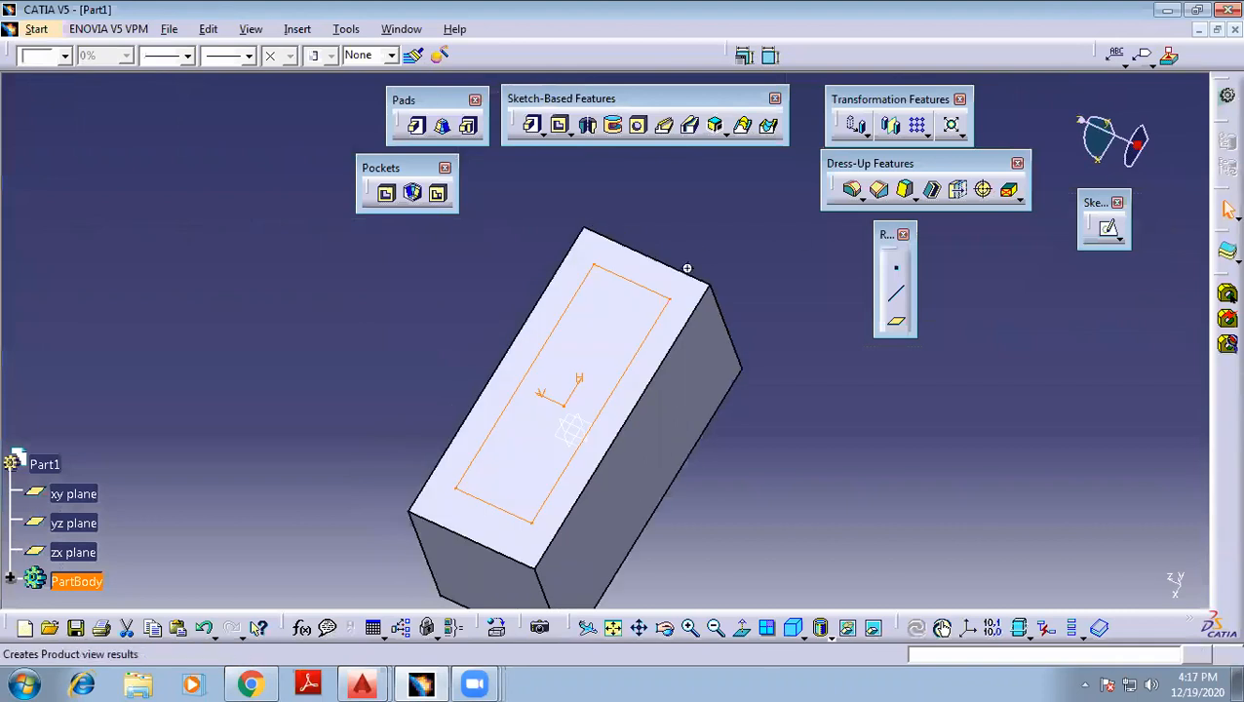
Start a Pocket from the inner rectangle sketch, set its depth to 60 mm and preview it
click(559, 132)
middle_drag(595, 355, 468, 297)
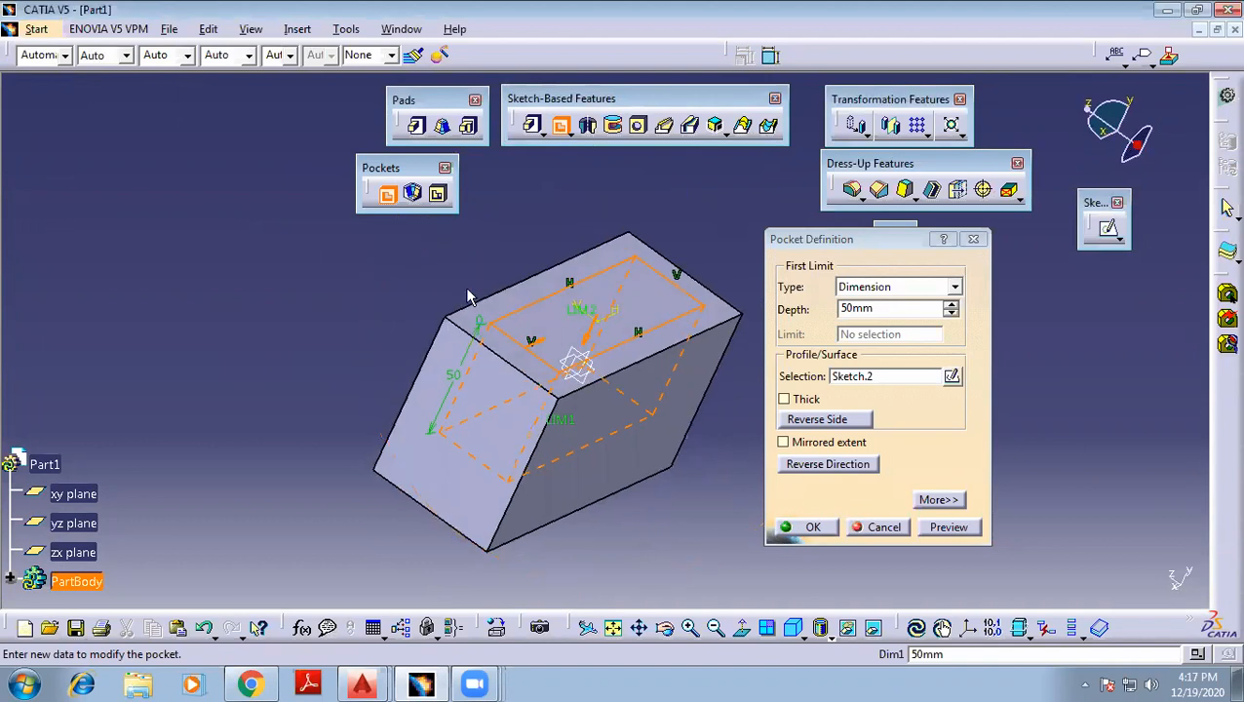
click(891, 304)
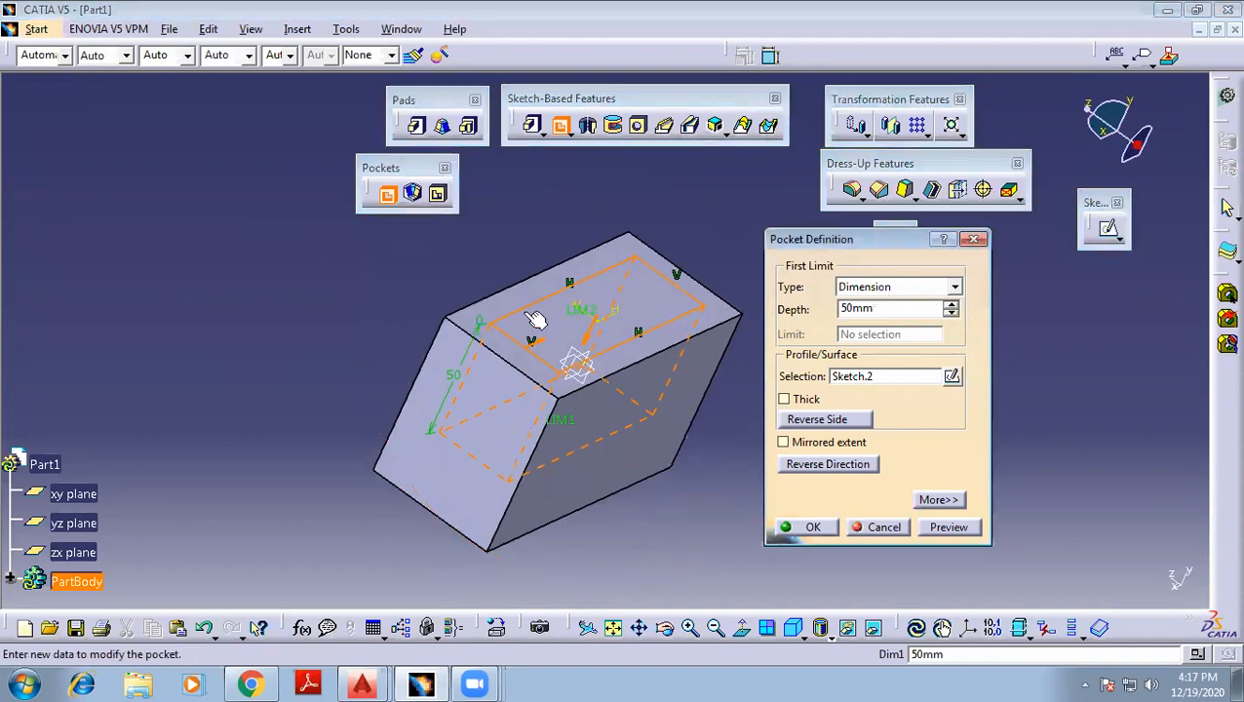
middle_drag(609, 545, 553, 364)
middle_drag(655, 268, 602, 259)
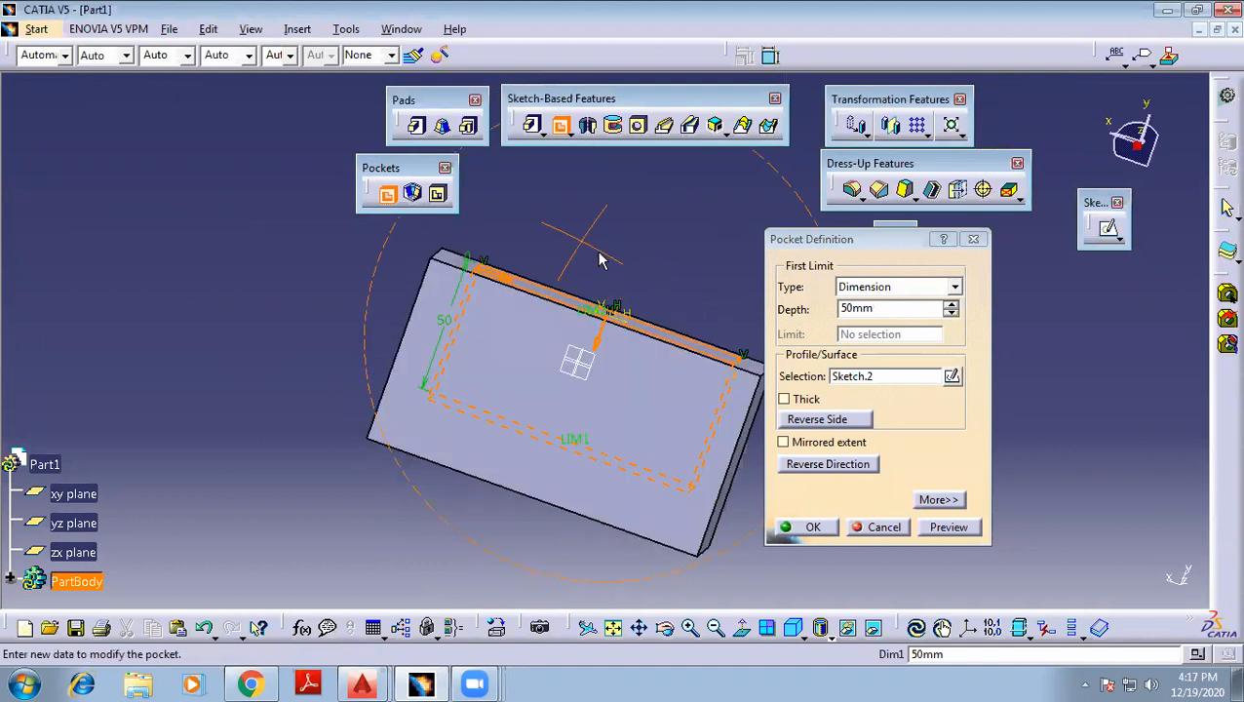
click(879, 308)
double_click(855, 305)
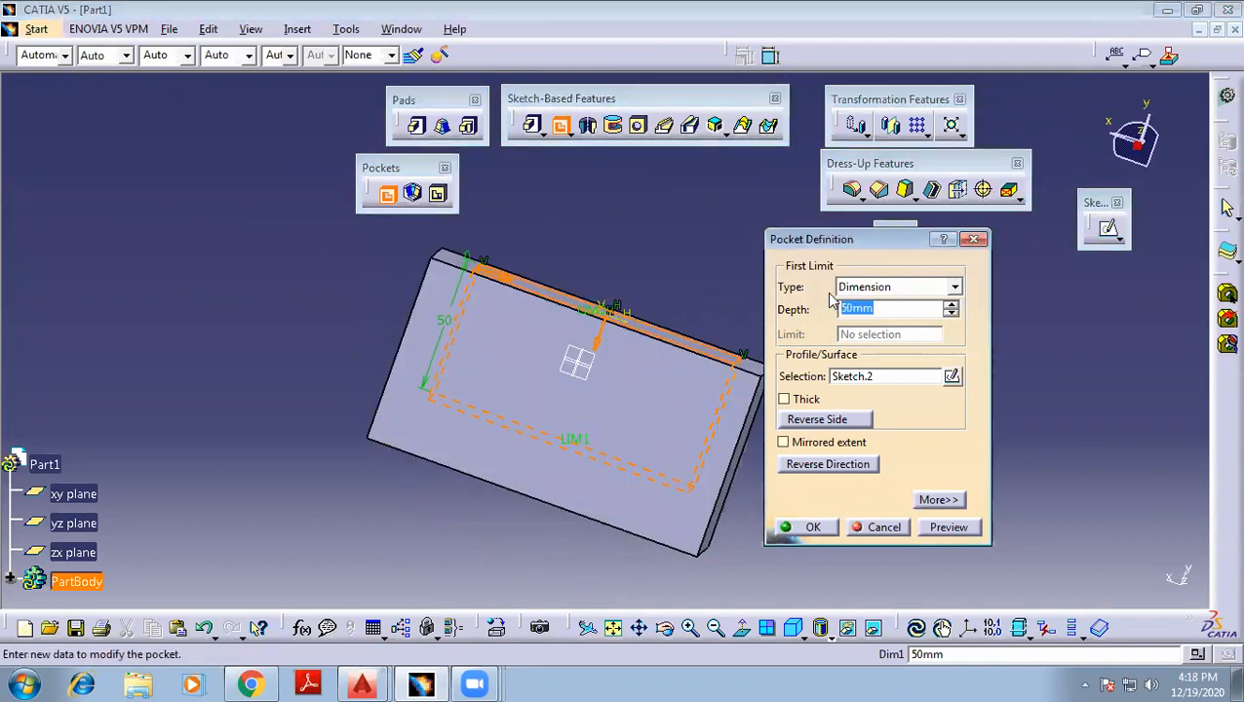
text(60)
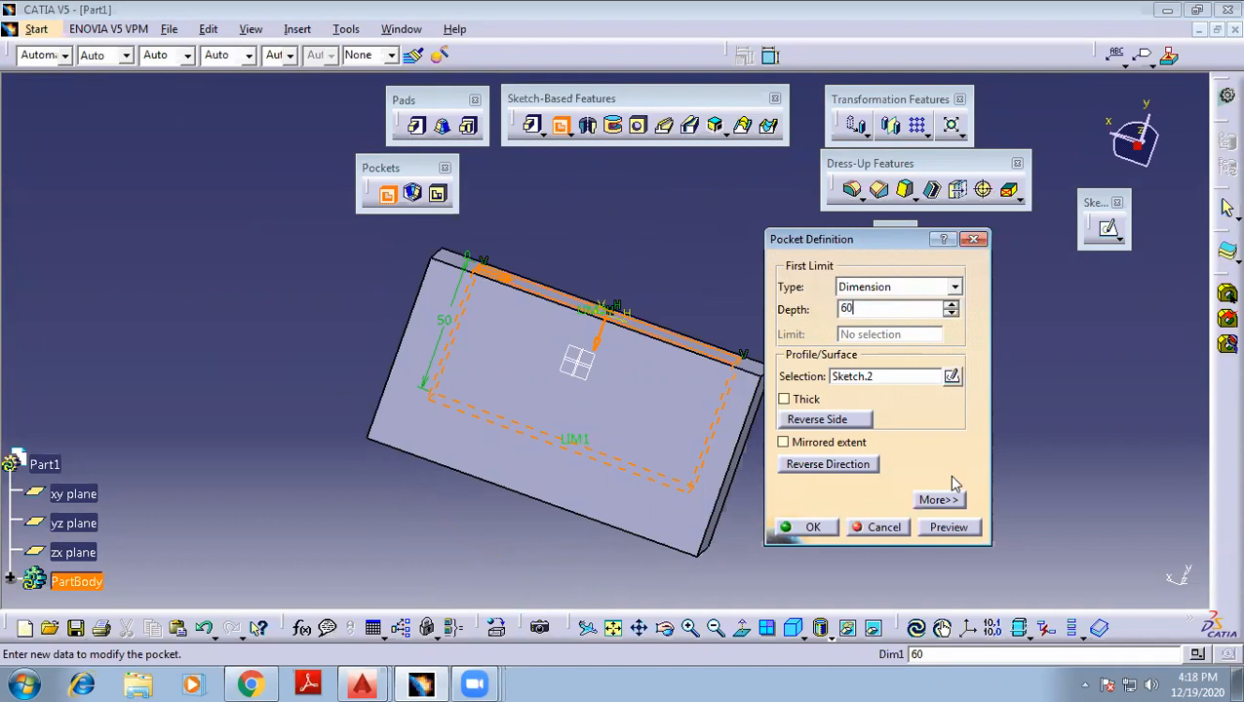
click(948, 527)
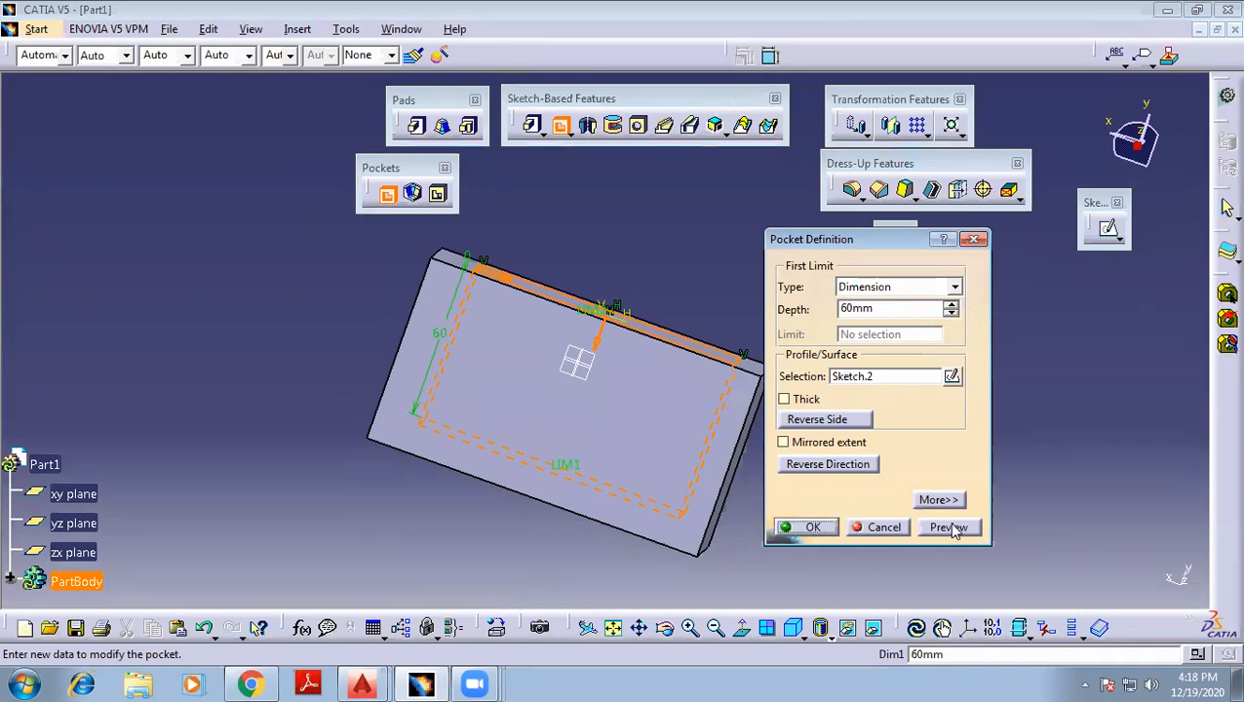
Create the 60 mm deep pocket from the inner rectangle sketch and inspect the resulting cavity in the solid
click(805, 528)
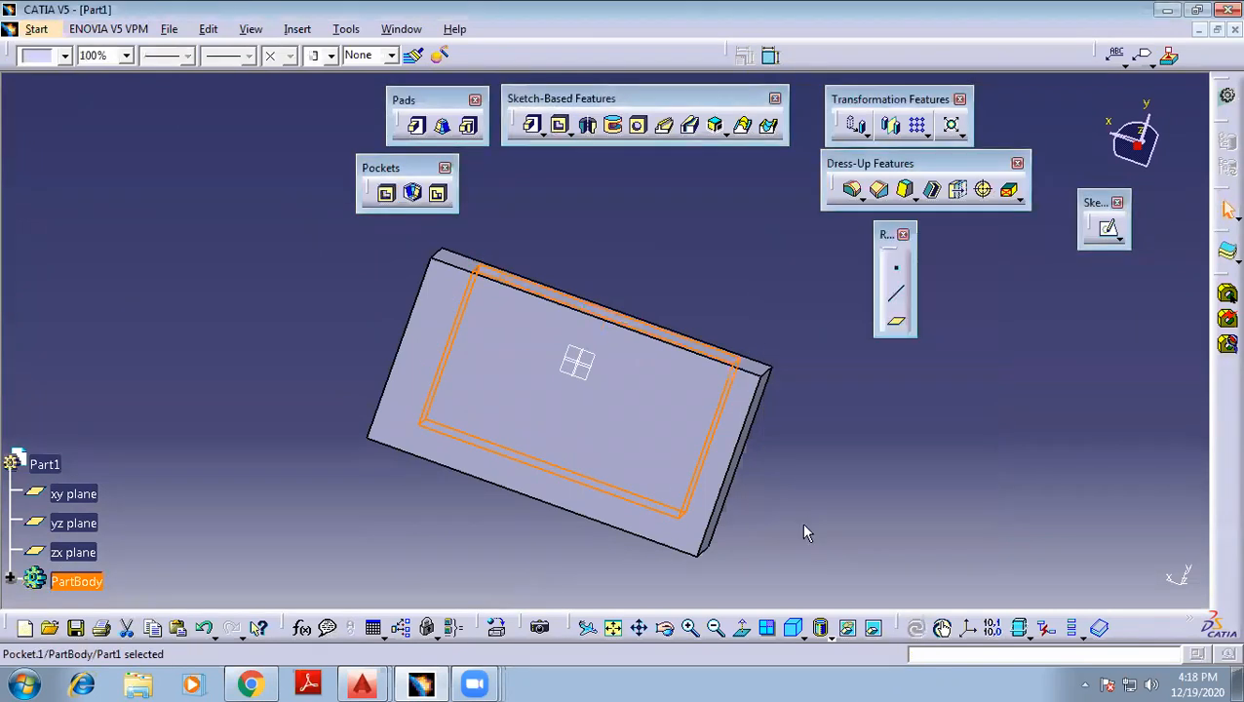
middle_drag(608, 181, 604, 337)
click(550, 478)
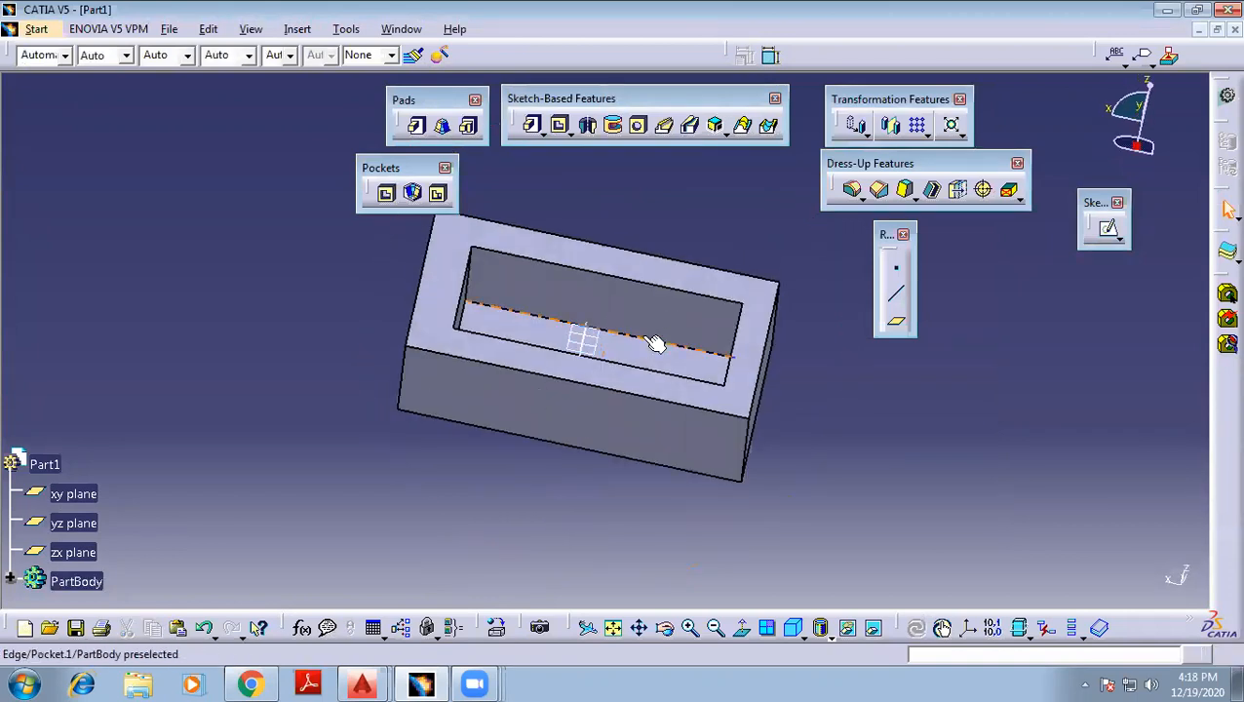
middle_drag(674, 573, 639, 642)
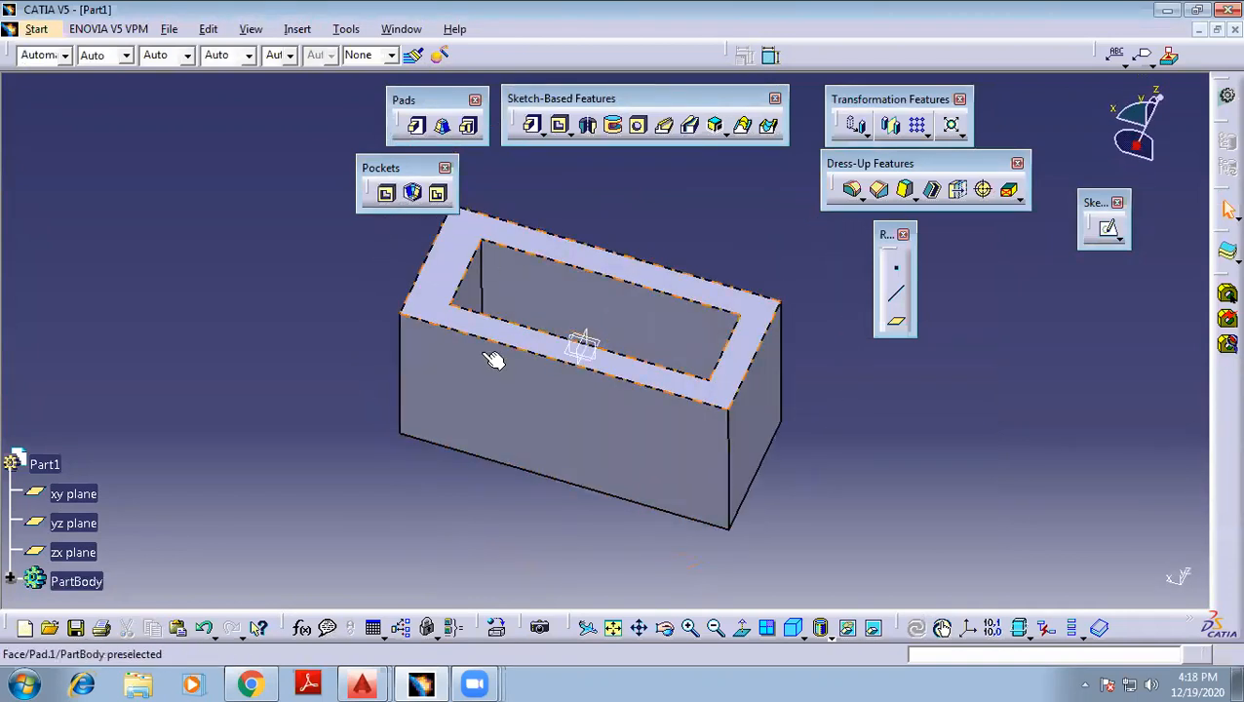
middle_drag(727, 223, 673, 293)
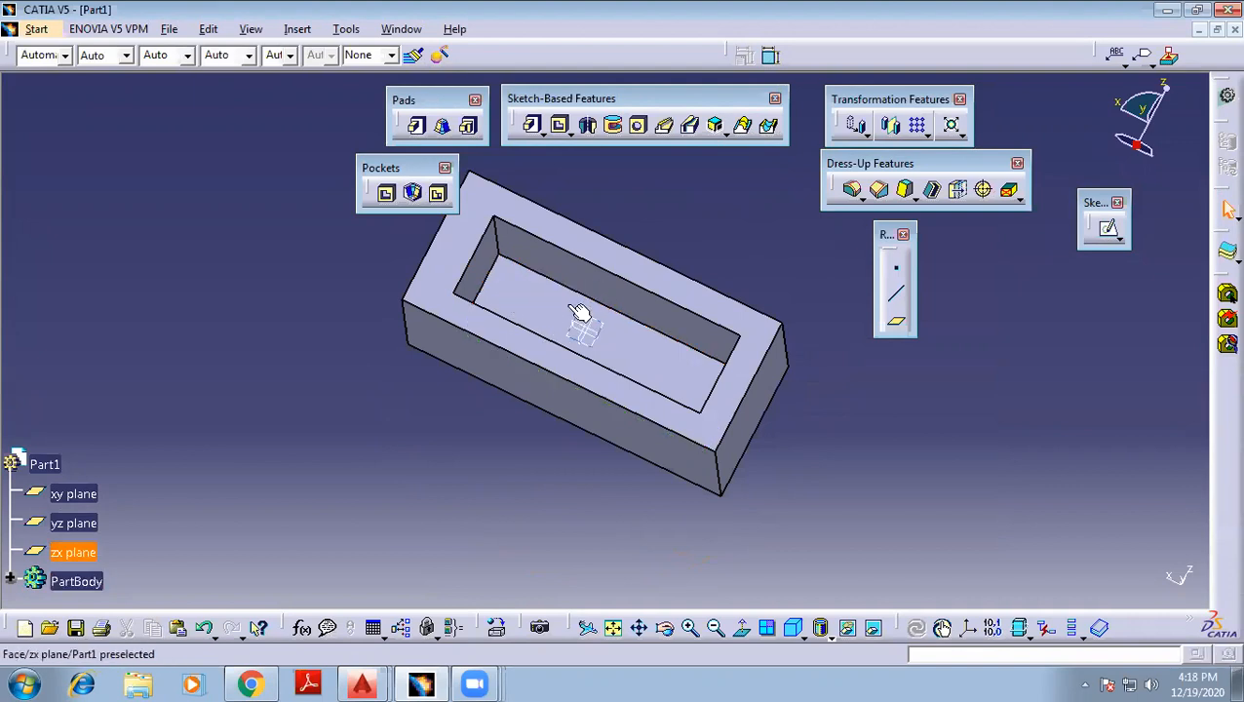
middle_drag(626, 470, 471, 427)
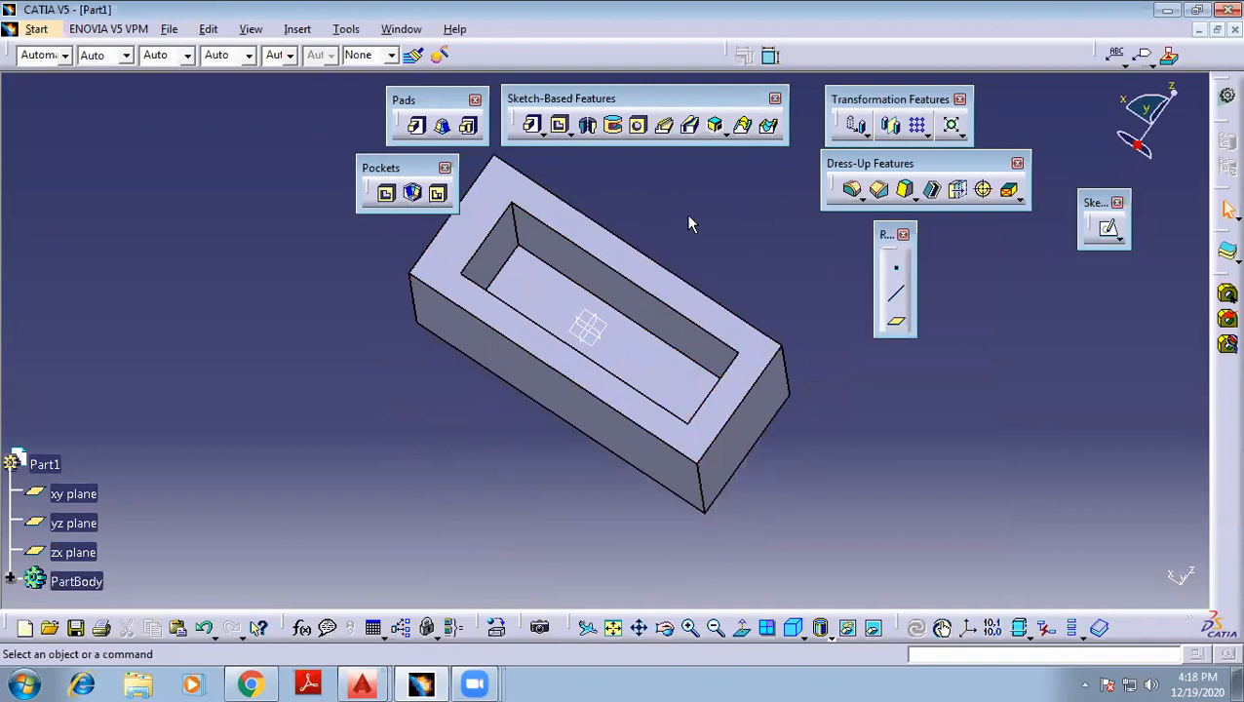
Undo the 60 mm pocket and examine the solid together with the inner rectangle sketch
key(ctrl+z)
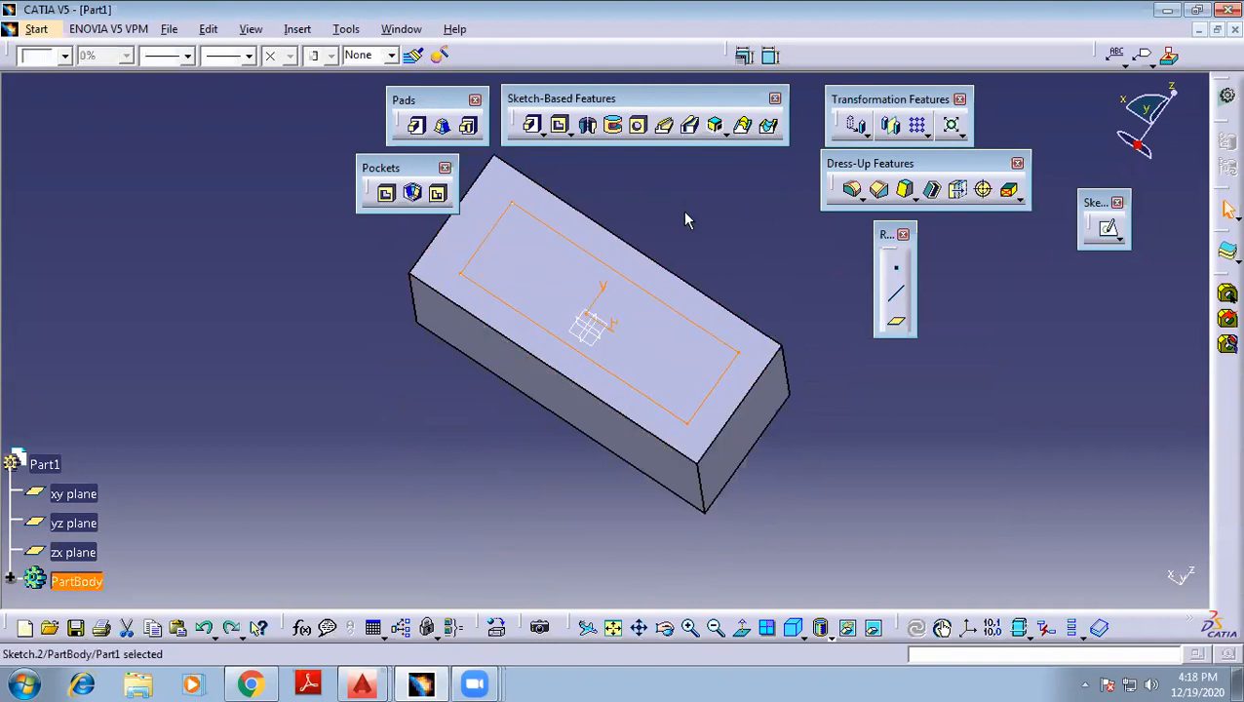
middle_drag(482, 427, 639, 225)
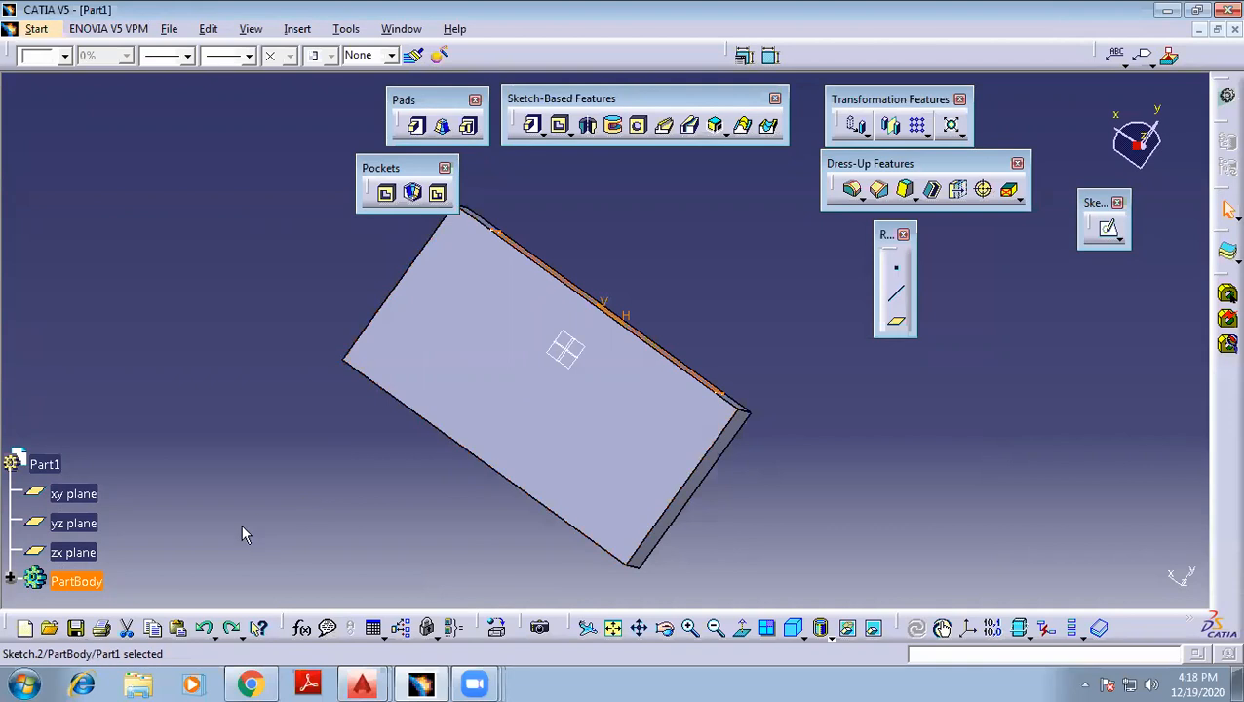
scroll(248, 523, up, 1)
mouse_move(247, 522)
middle_down()
mouse_move(353, 436)
mouse_move(516, 372)
mouse_move(622, 294)
middle_up()
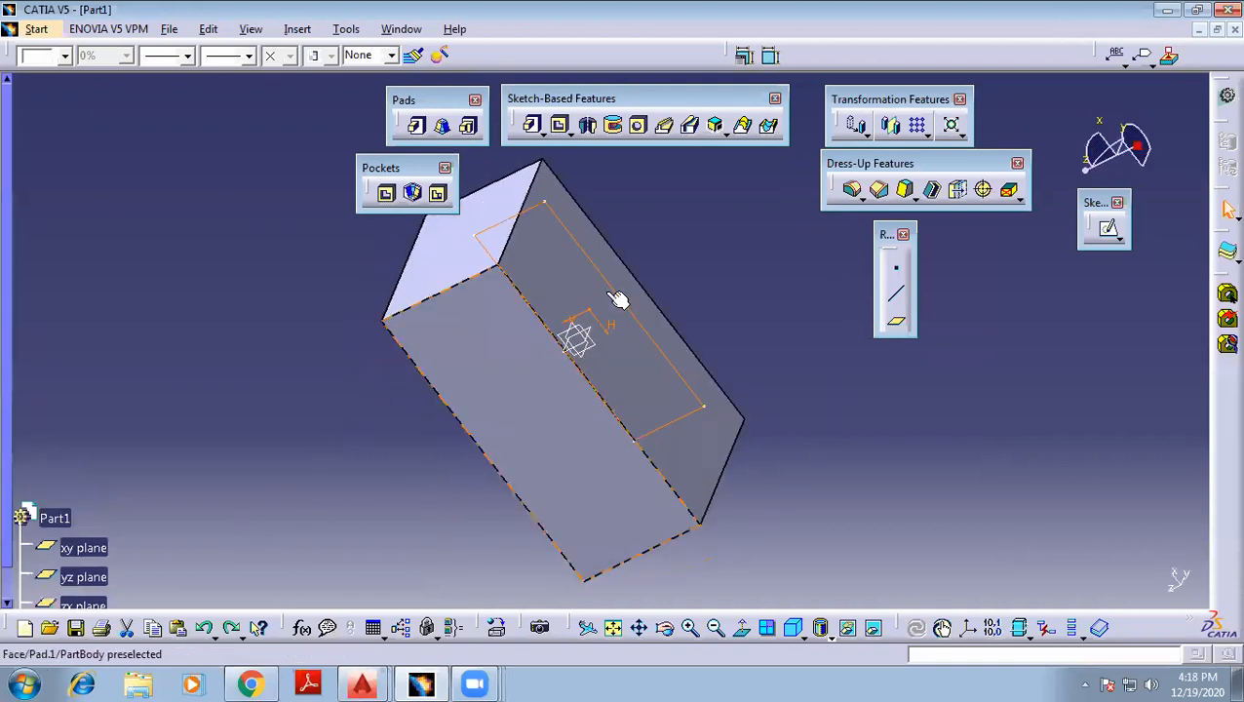
click(564, 351)
mouse_move(753, 386)
middle_down()
mouse_move(766, 350)
mouse_move(595, 389)
mouse_move(571, 441)
middle_up()
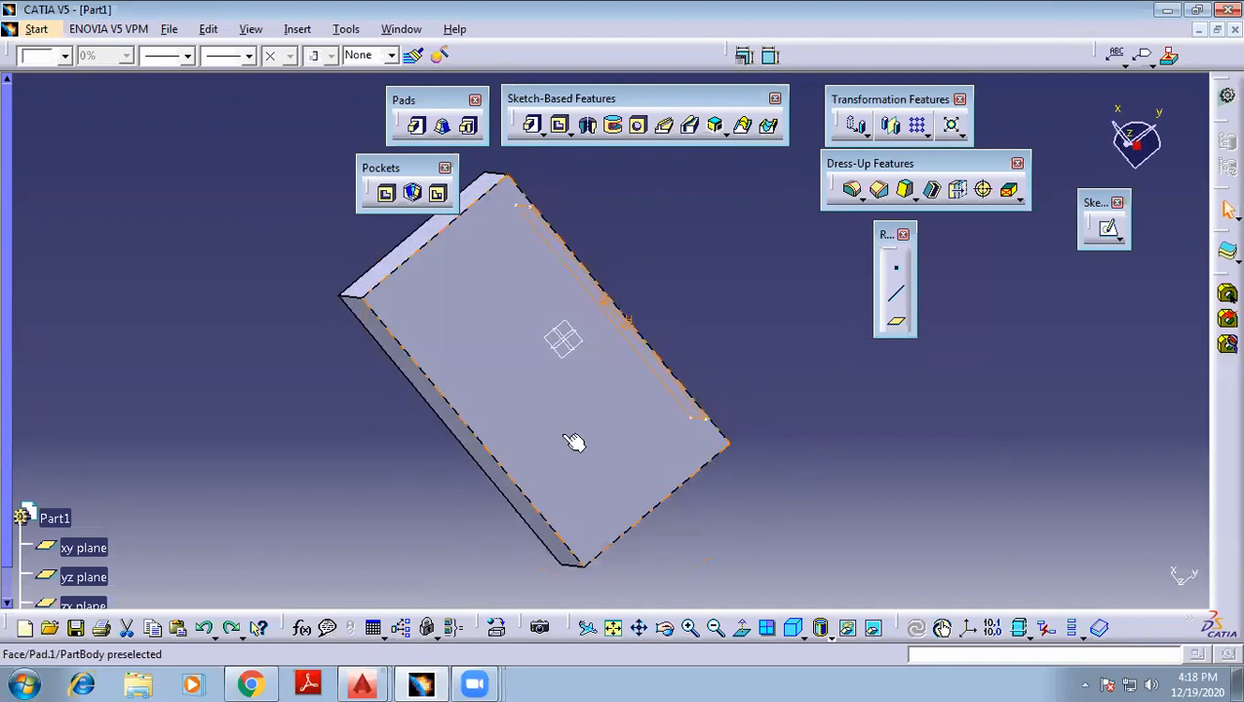
Start a new Pocket from the inner rectangle sketch with Up to next as first limit, and expand the second limit options
click(386, 193)
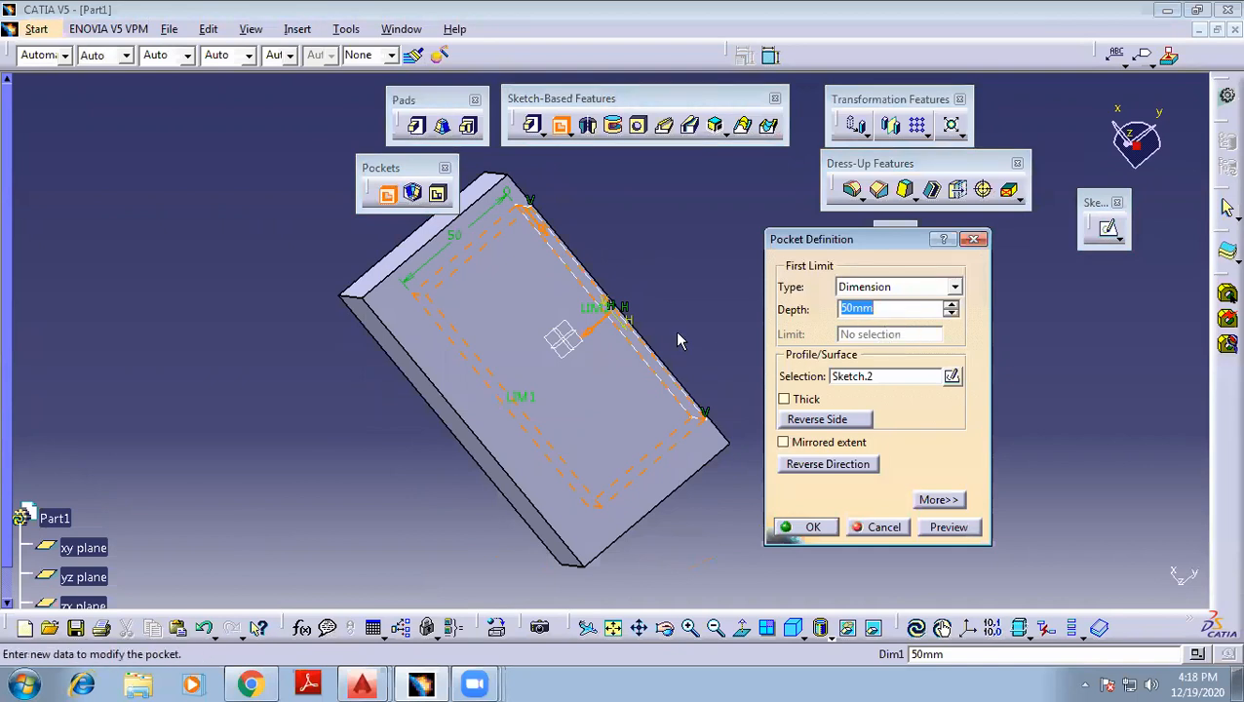
click(889, 286)
click(889, 314)
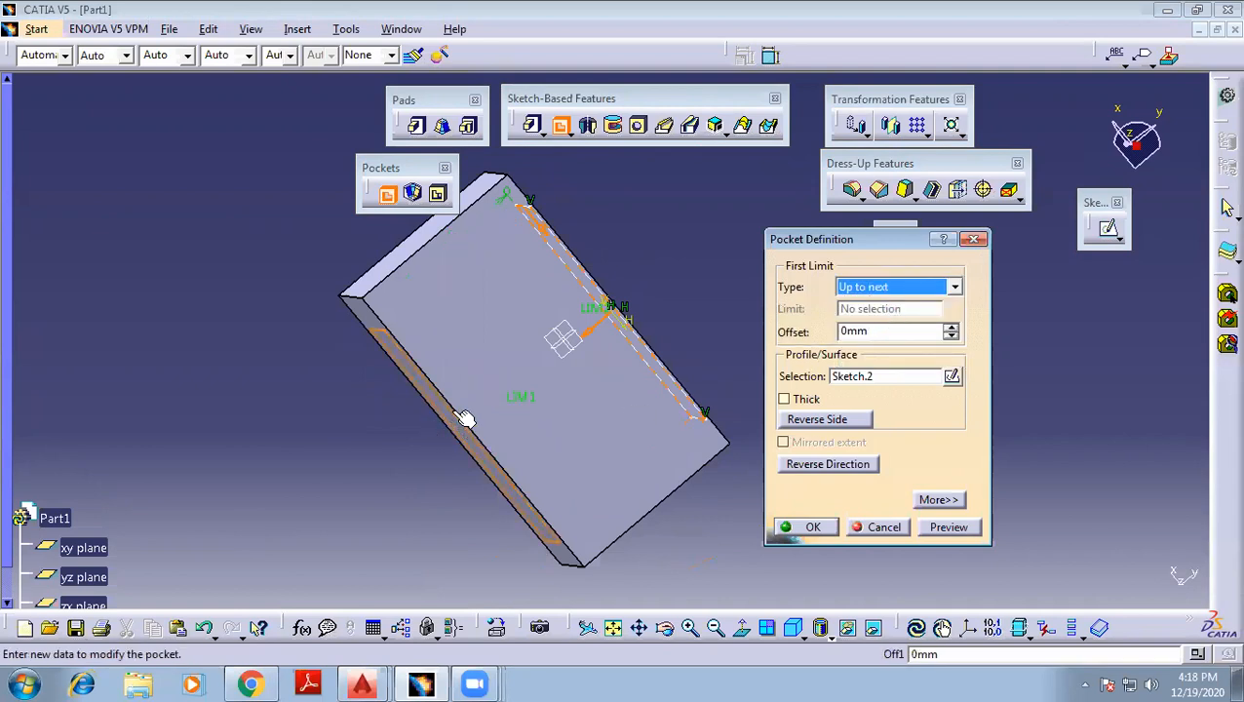
middle_drag(658, 286, 694, 364)
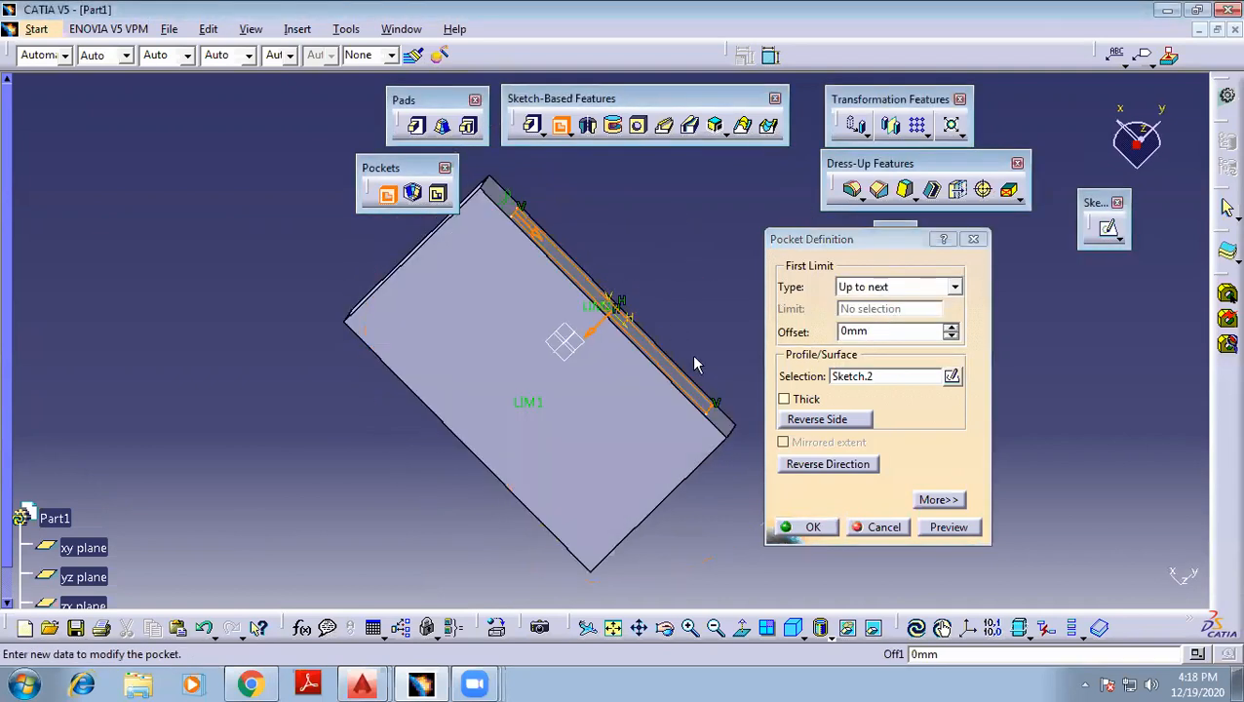
click(936, 500)
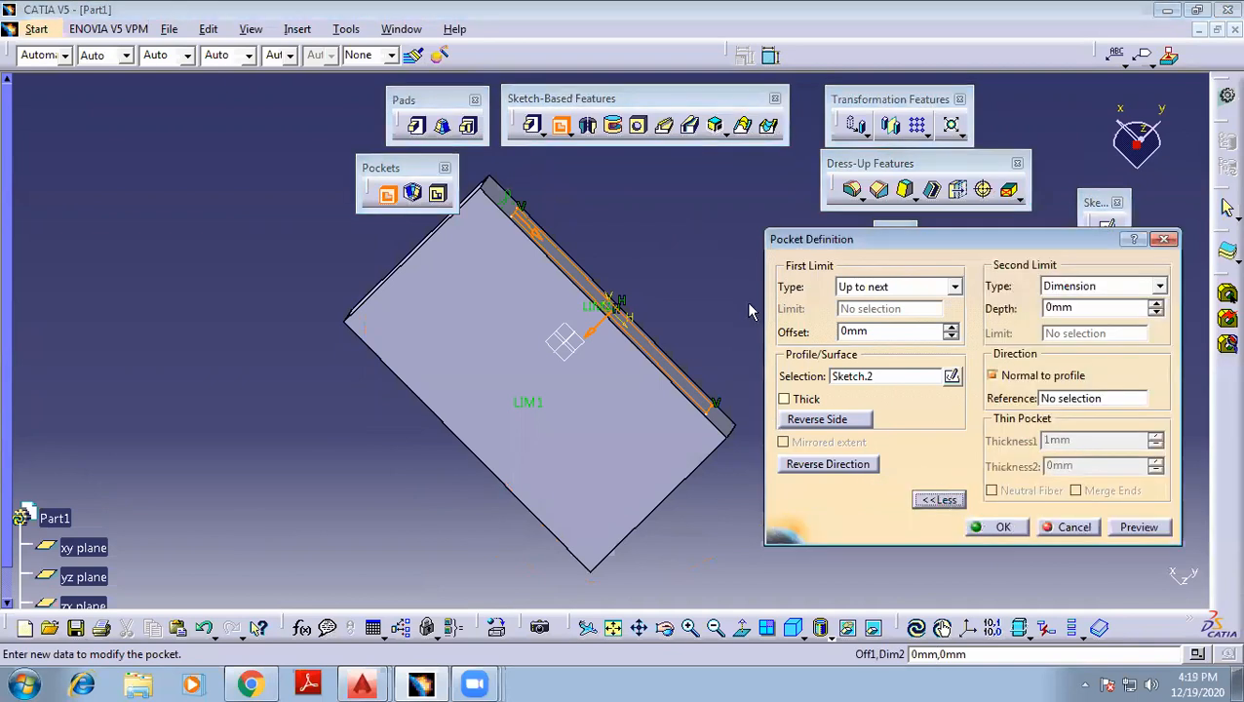
middle_drag(750, 312, 683, 302)
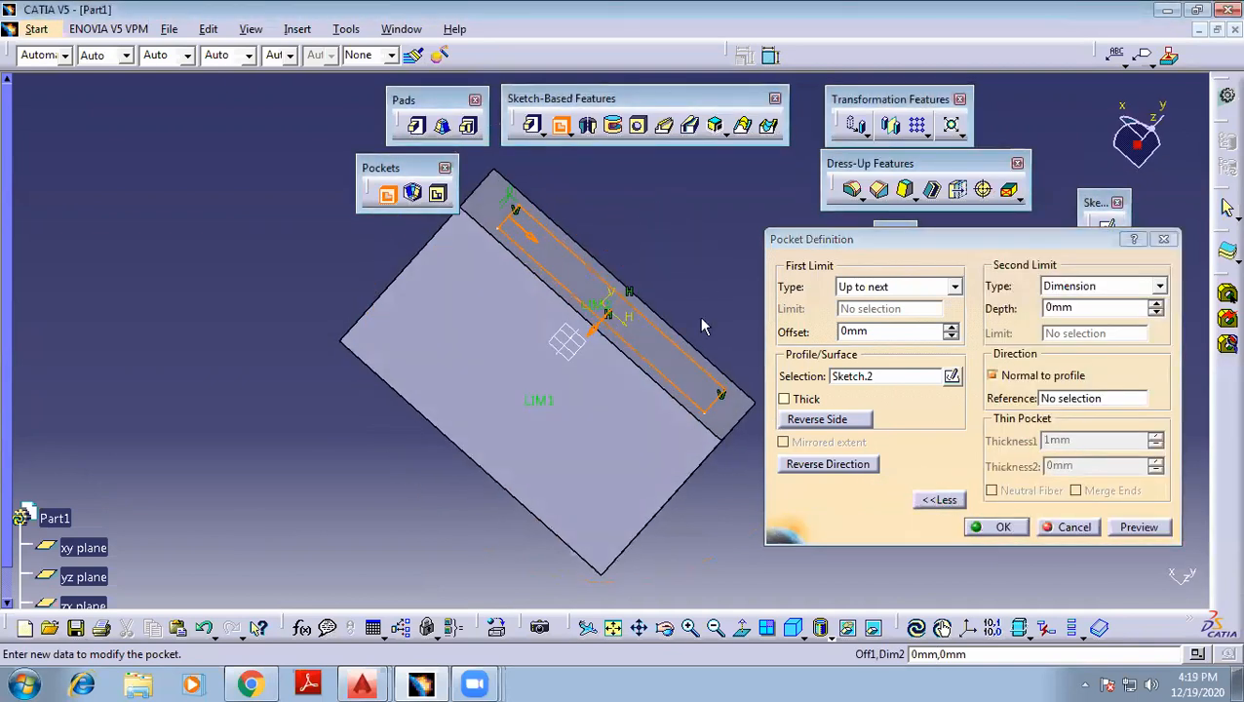
Set the pocket's second limit depth to -20 mm, preview it and inspect both ends of the cut
click(1077, 309)
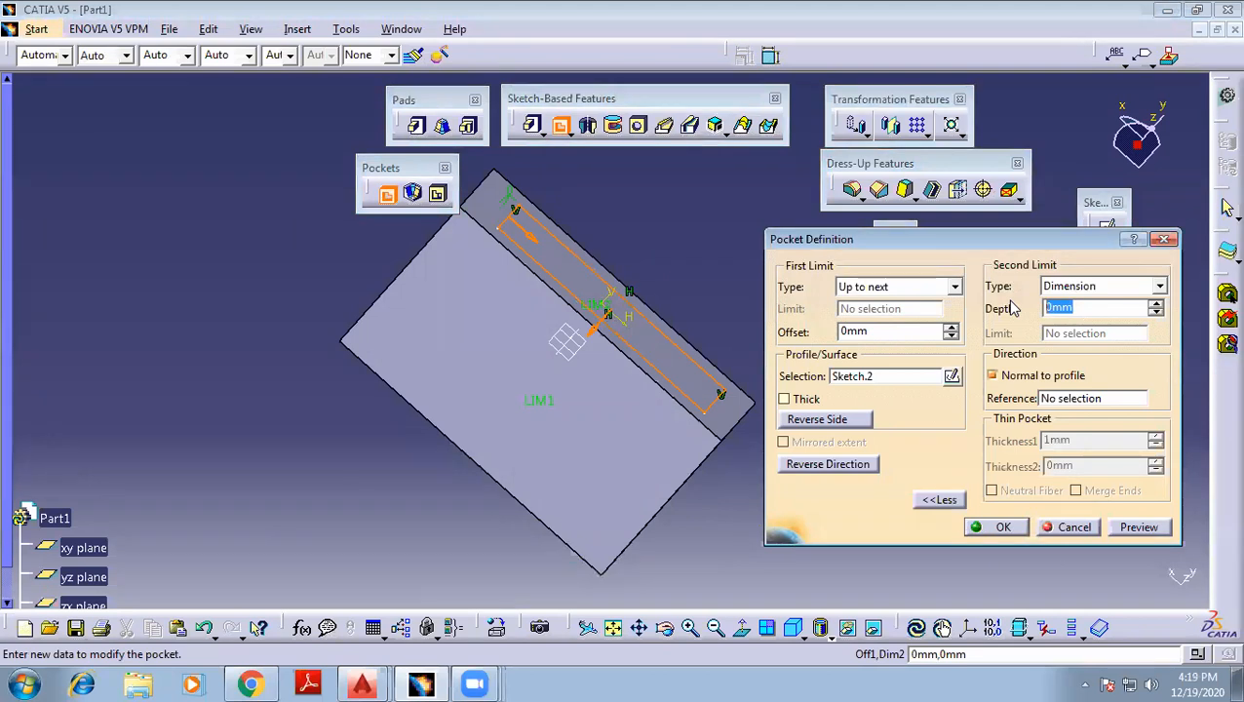
text(-20)
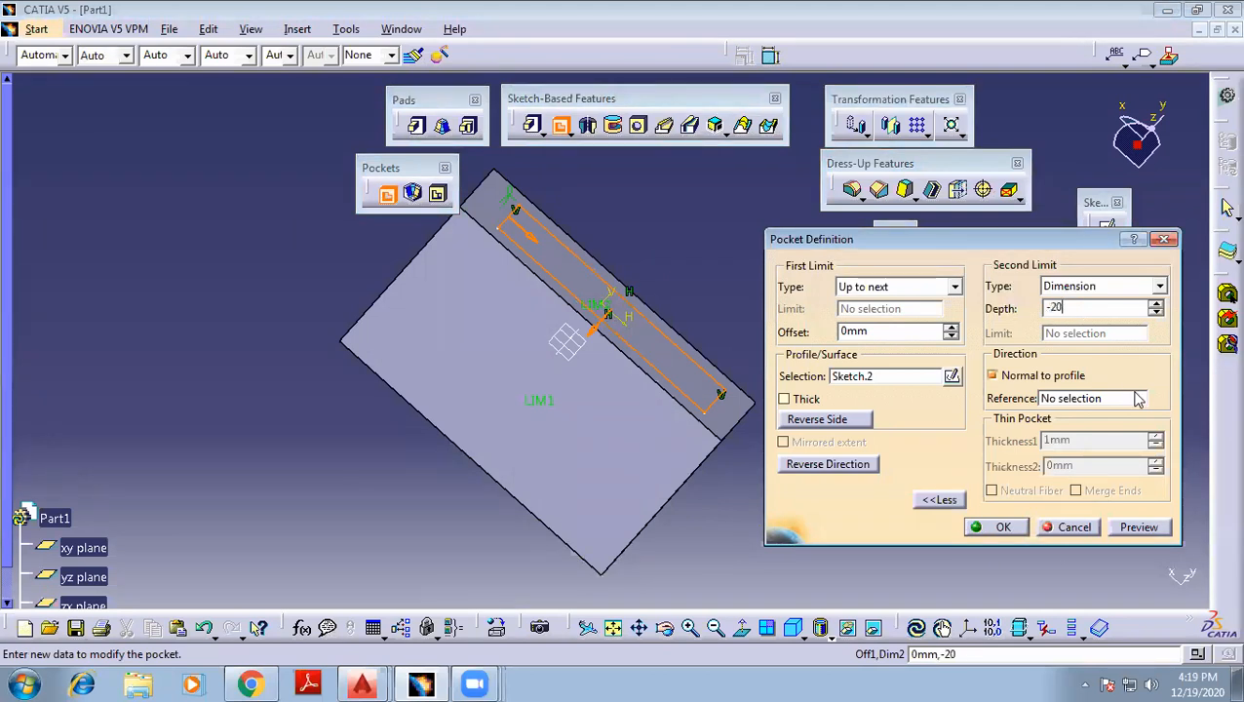
click(1136, 525)
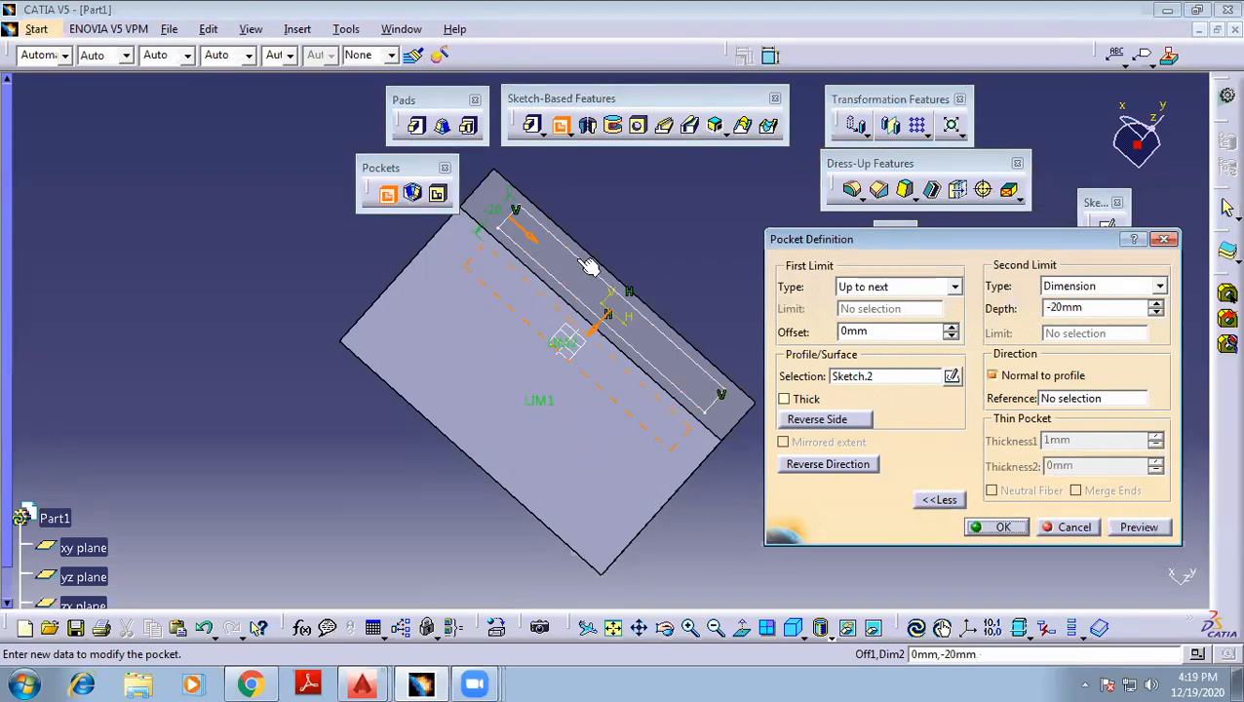
middle_drag(598, 271, 670, 237)
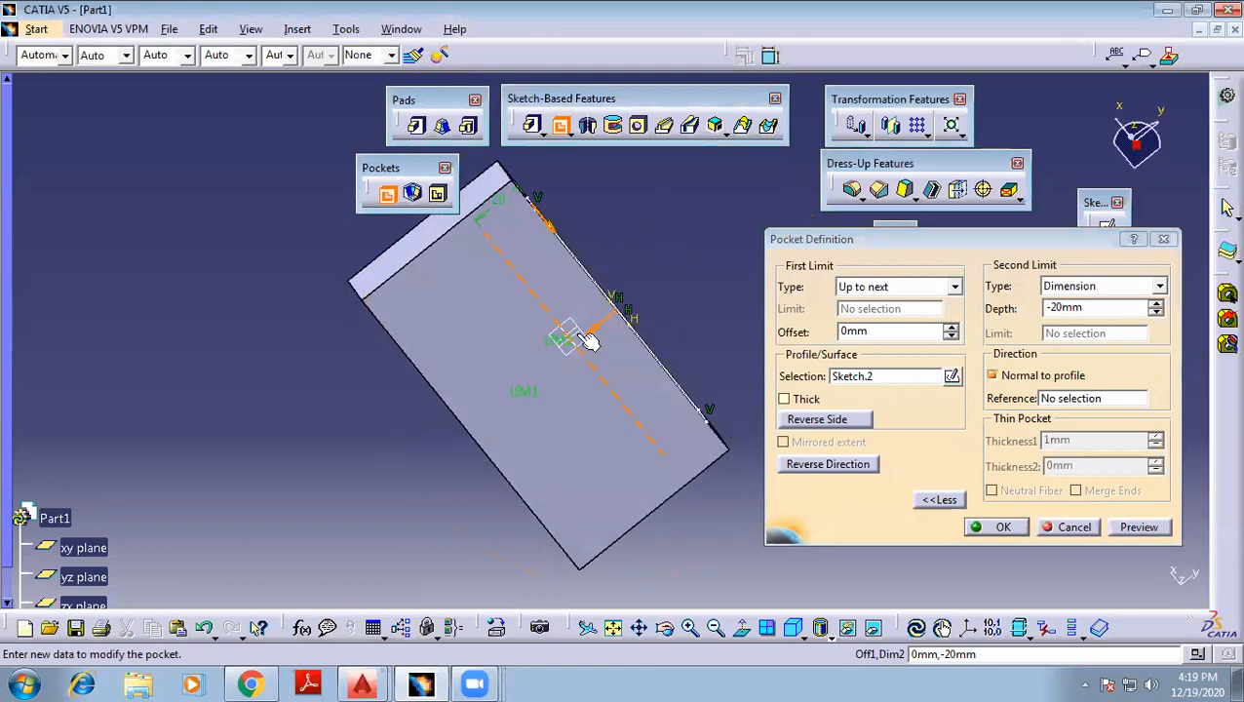
click(1134, 526)
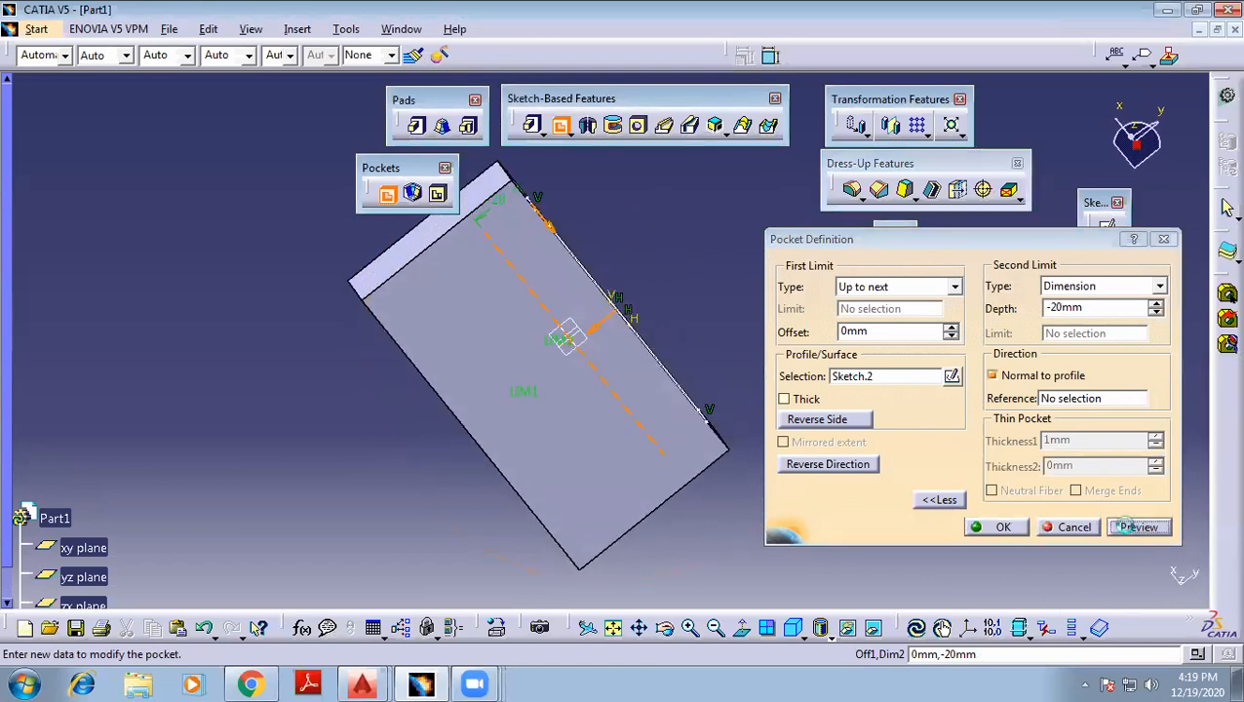
mouse_move(636, 469)
middle_down()
mouse_move(469, 386)
mouse_move(616, 323)
mouse_move(580, 328)
mouse_move(583, 279)
mouse_move(494, 274)
middle_up()
middle_drag(730, 276, 667, 302)
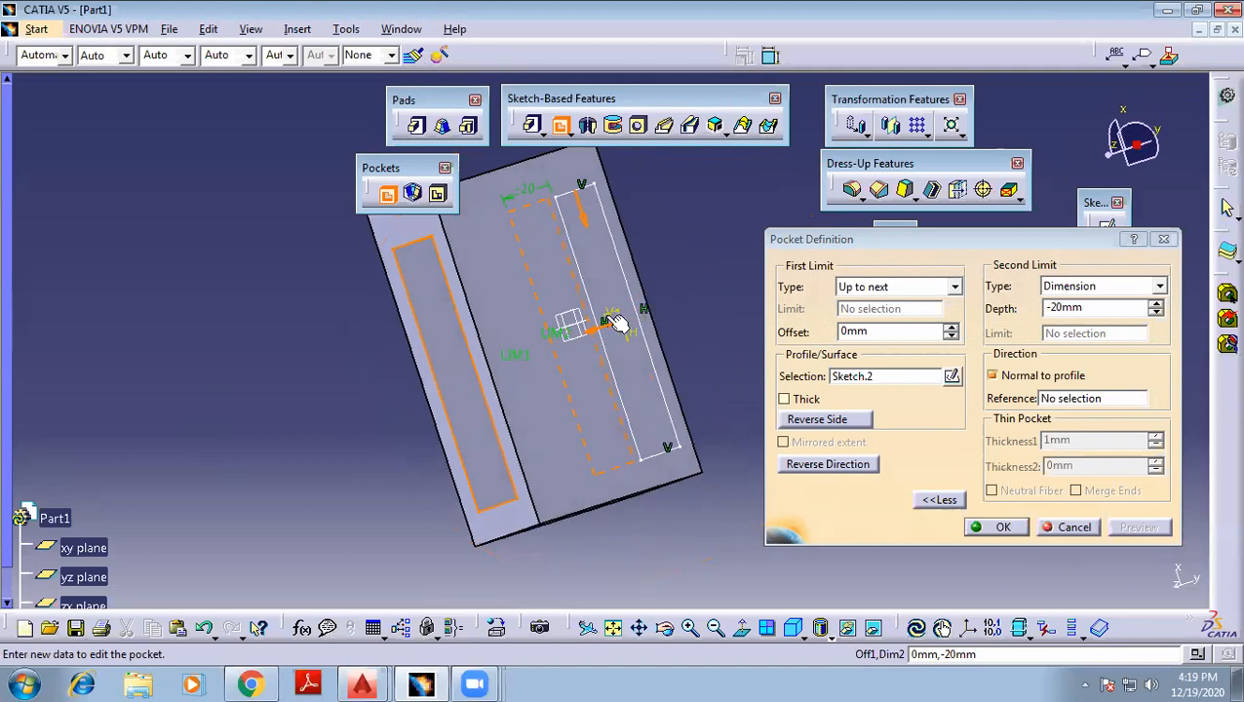
middle_drag(594, 327, 752, 348)
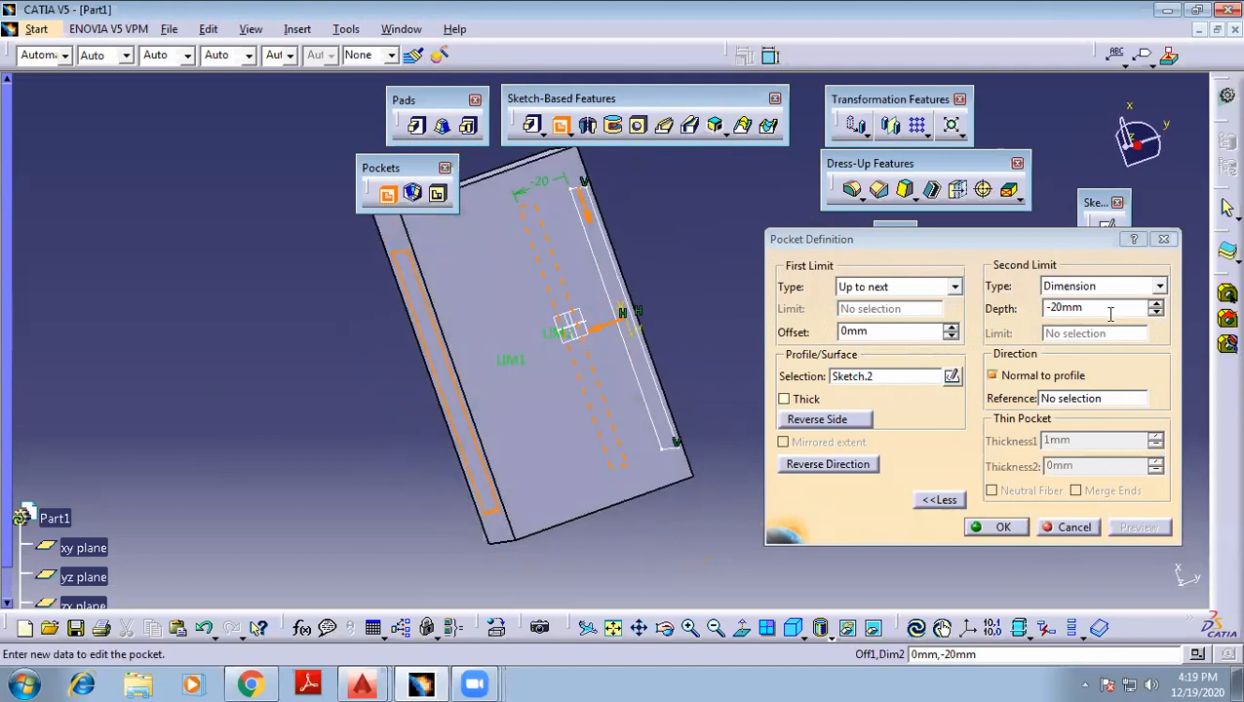
Set the pocket's second limit depth to 20 mm and create the pocket
drag(1110, 310, 1011, 310)
text(20)
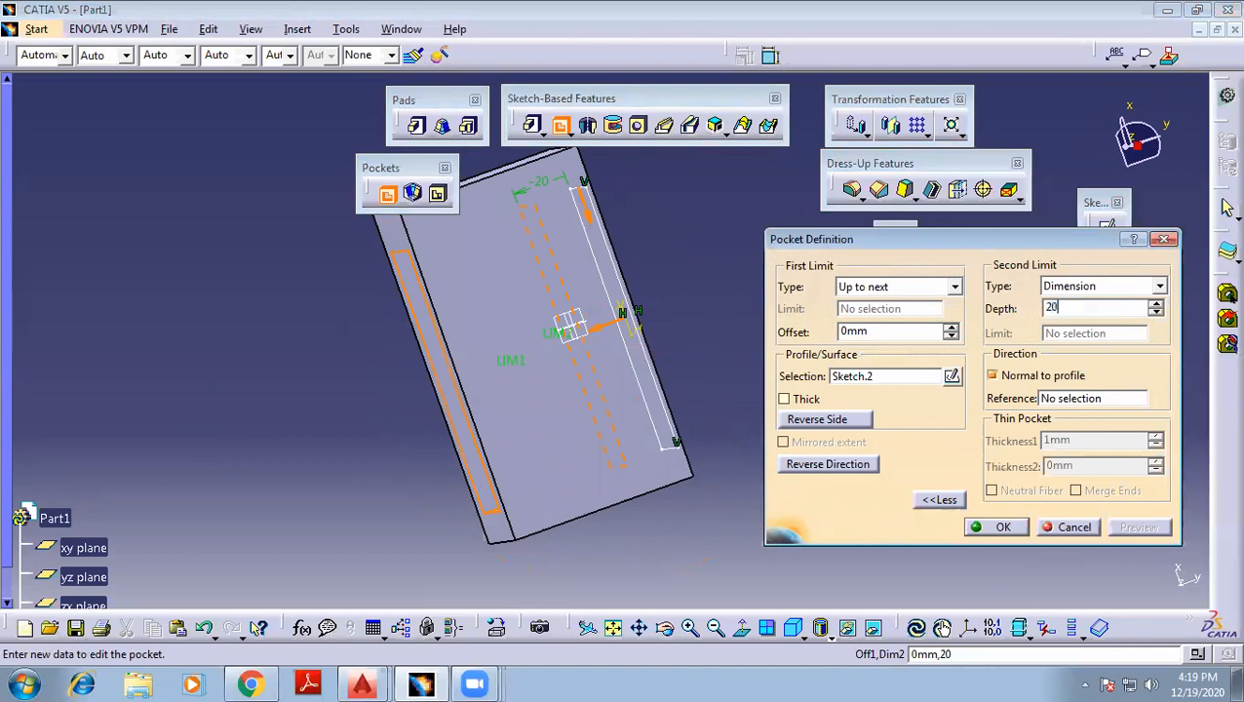
middle_drag(598, 320, 635, 261)
middle_drag(713, 244, 743, 300)
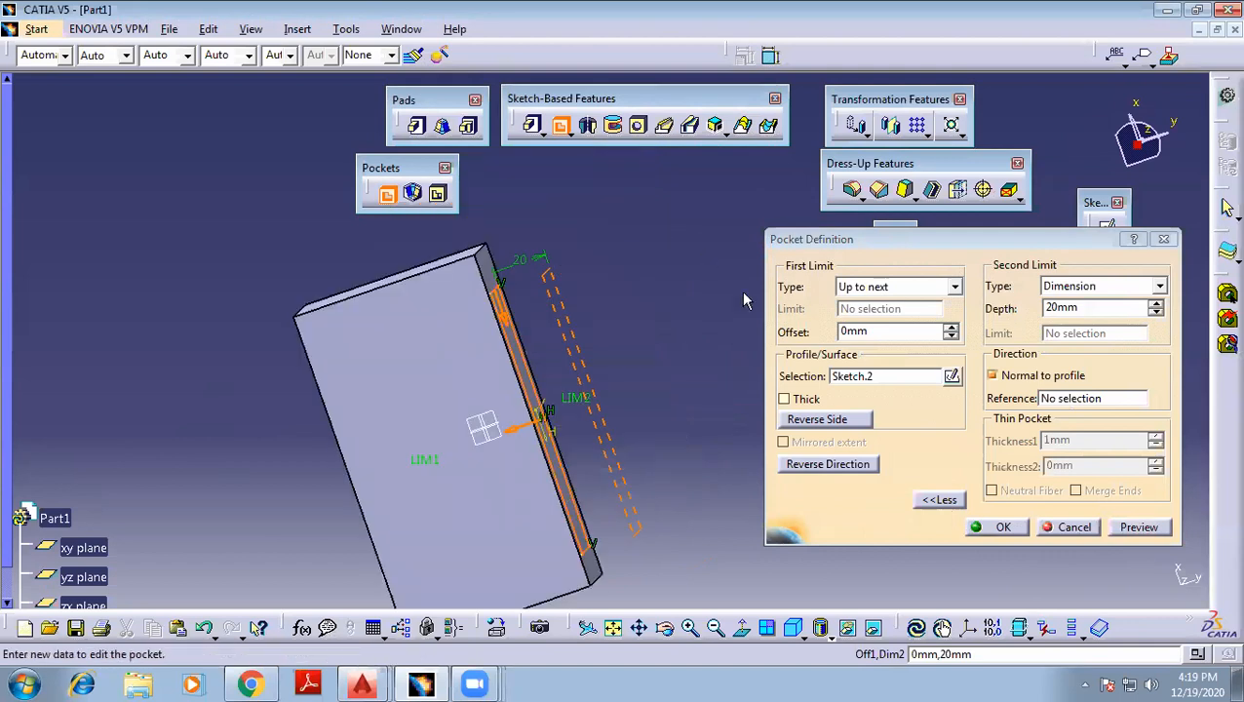
click(999, 526)
middle_drag(742, 349, 544, 403)
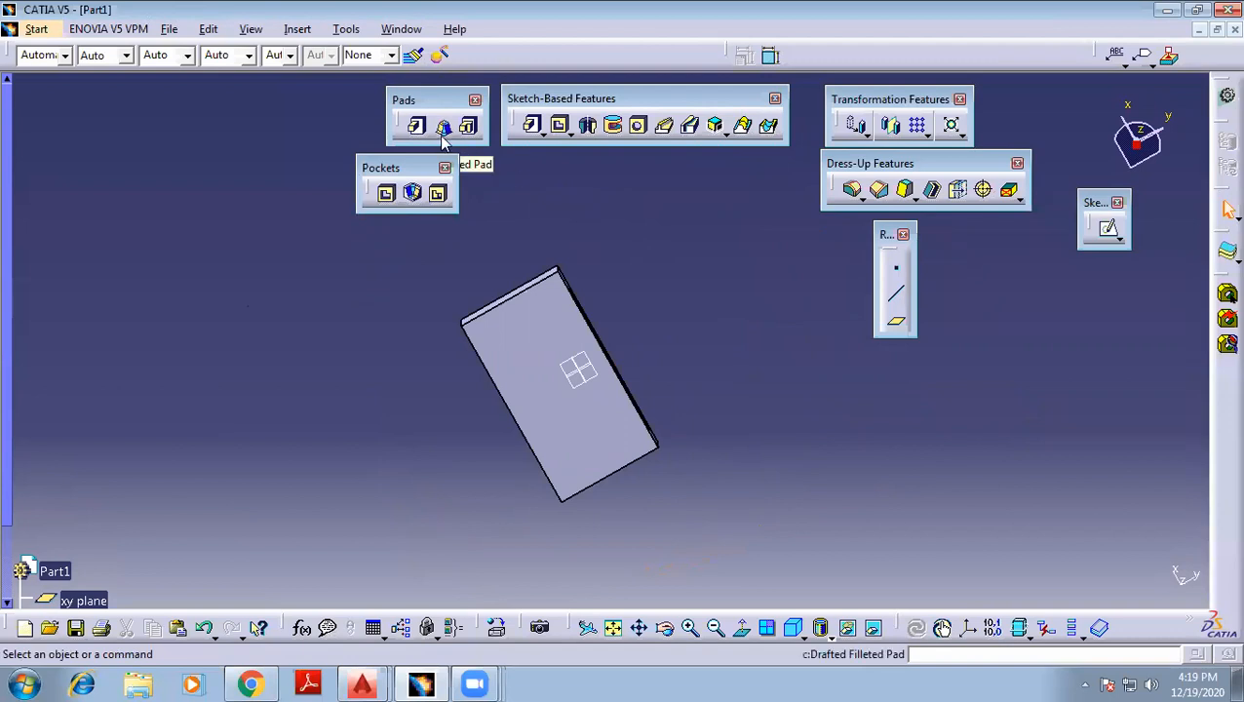
Delete the whole solid, including all children and aggregated elements
drag(700, 529, 429, 251)
key(Delete)
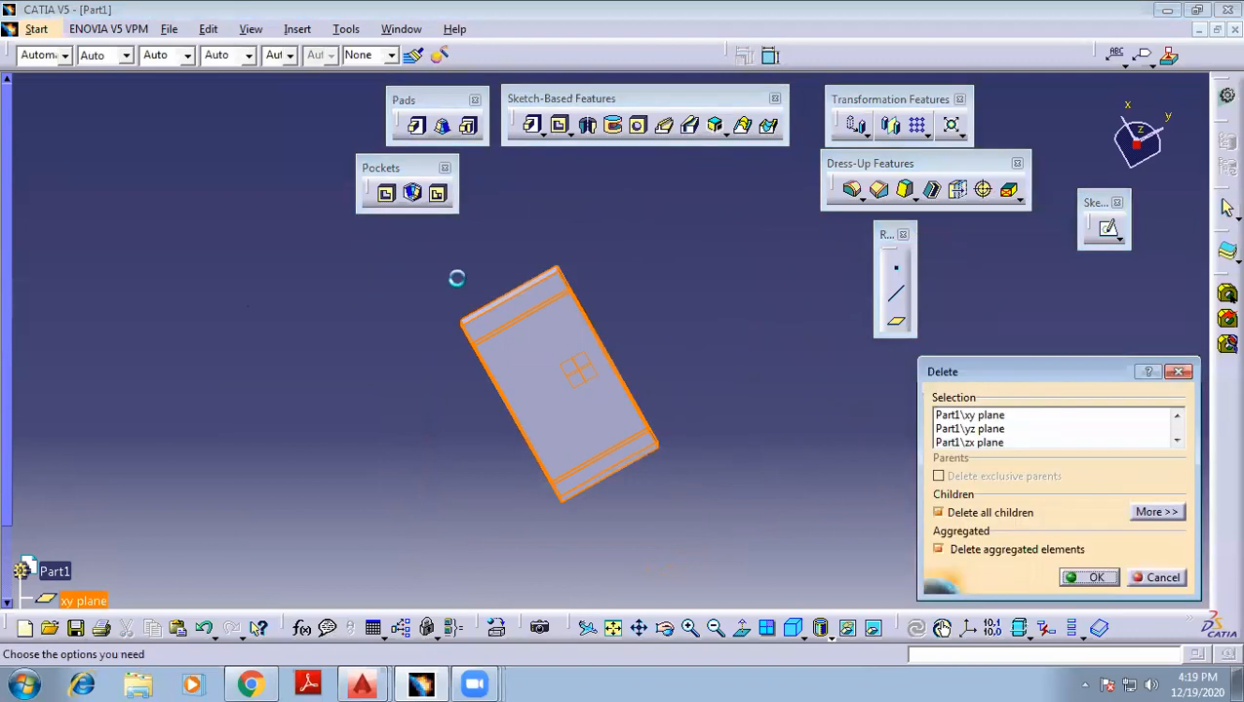
click(1096, 576)
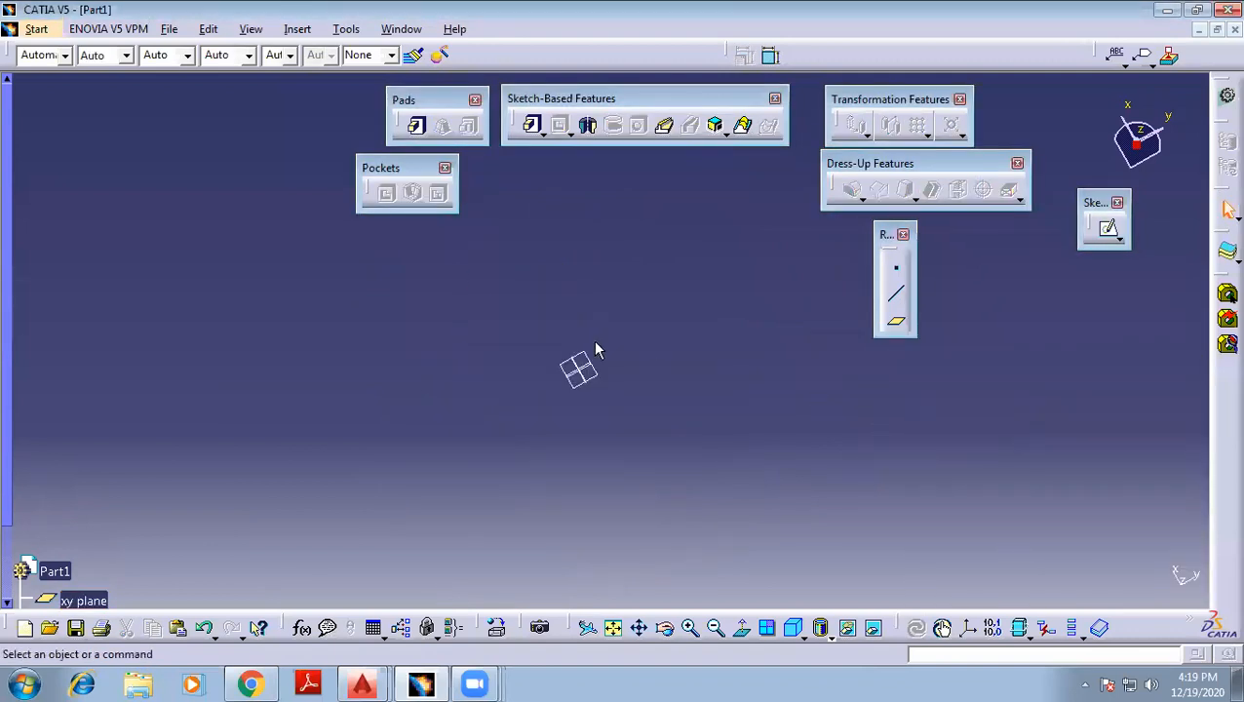
Sketch a wide rectangle on the zx plane, its upper edge just below the origin, and exit the sketch
click(585, 378)
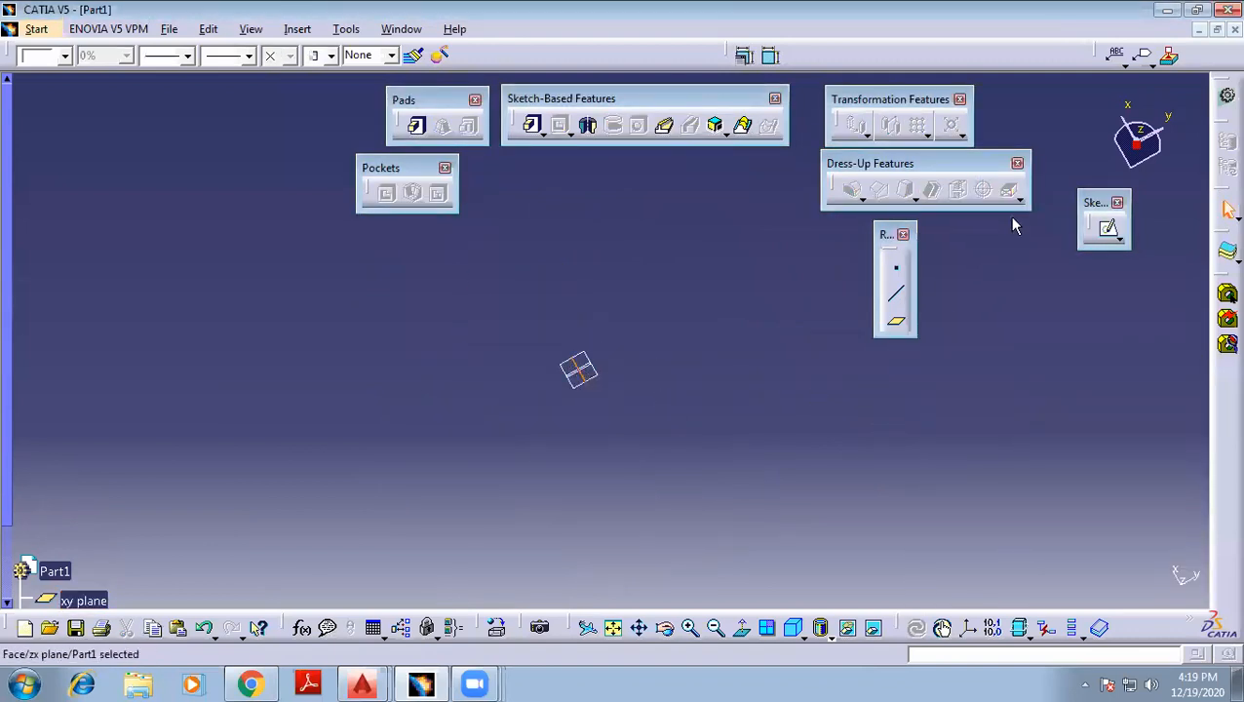
click(1111, 234)
click(1137, 251)
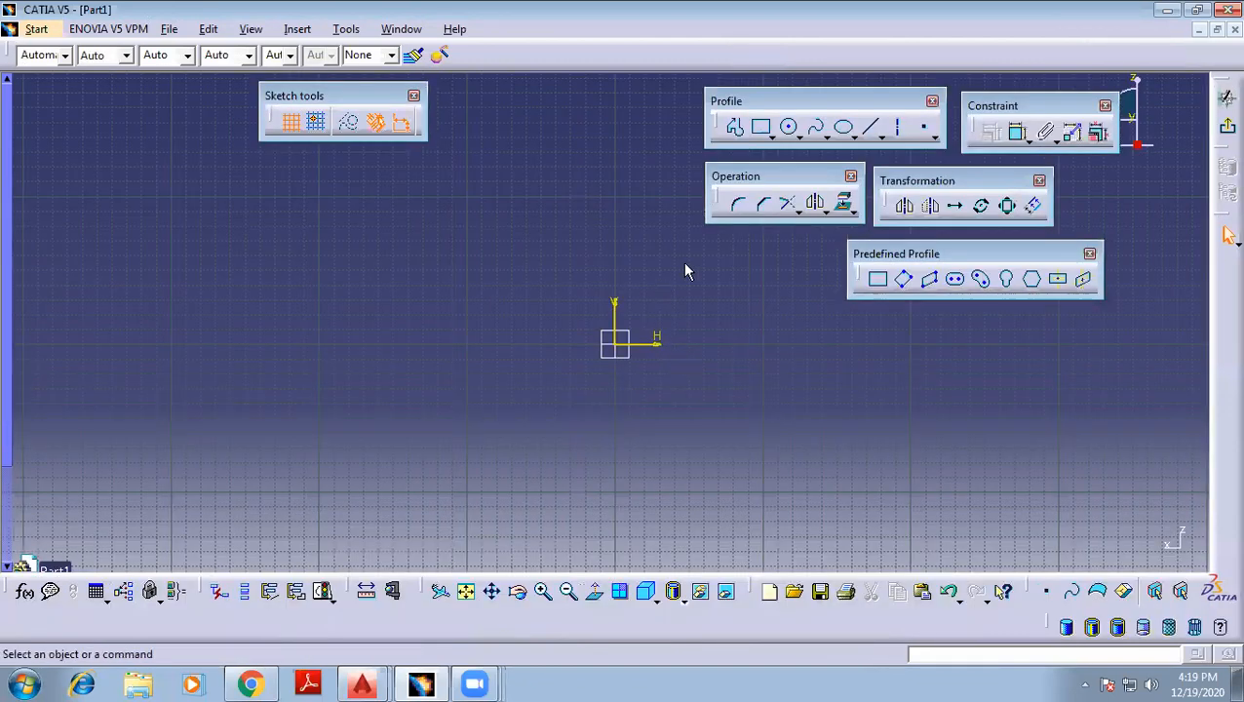
click(772, 137)
click(586, 393)
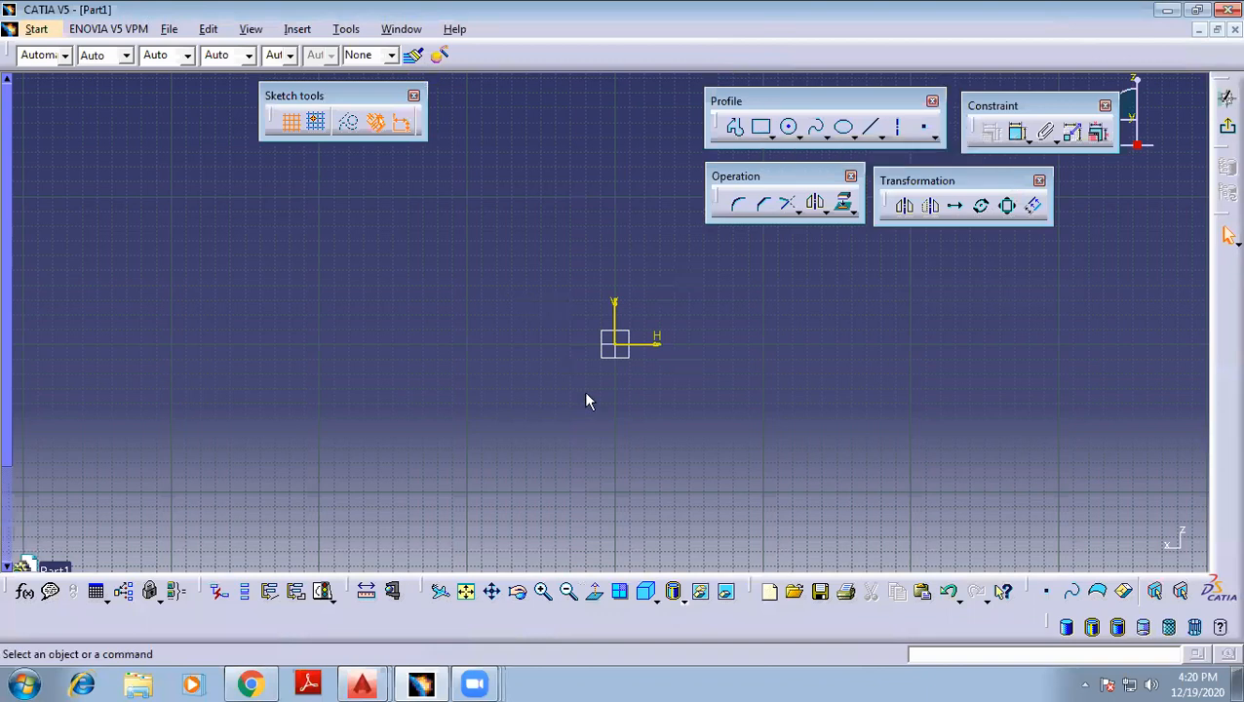
click(760, 126)
click(411, 354)
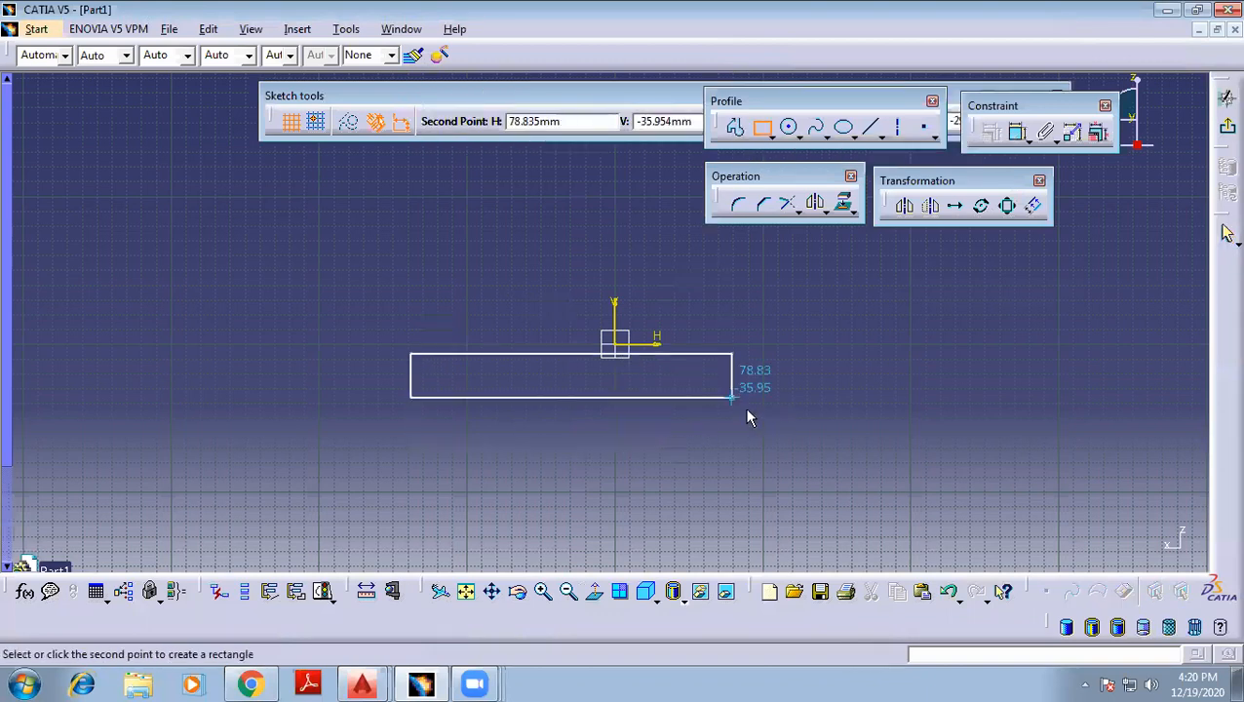
click(770, 471)
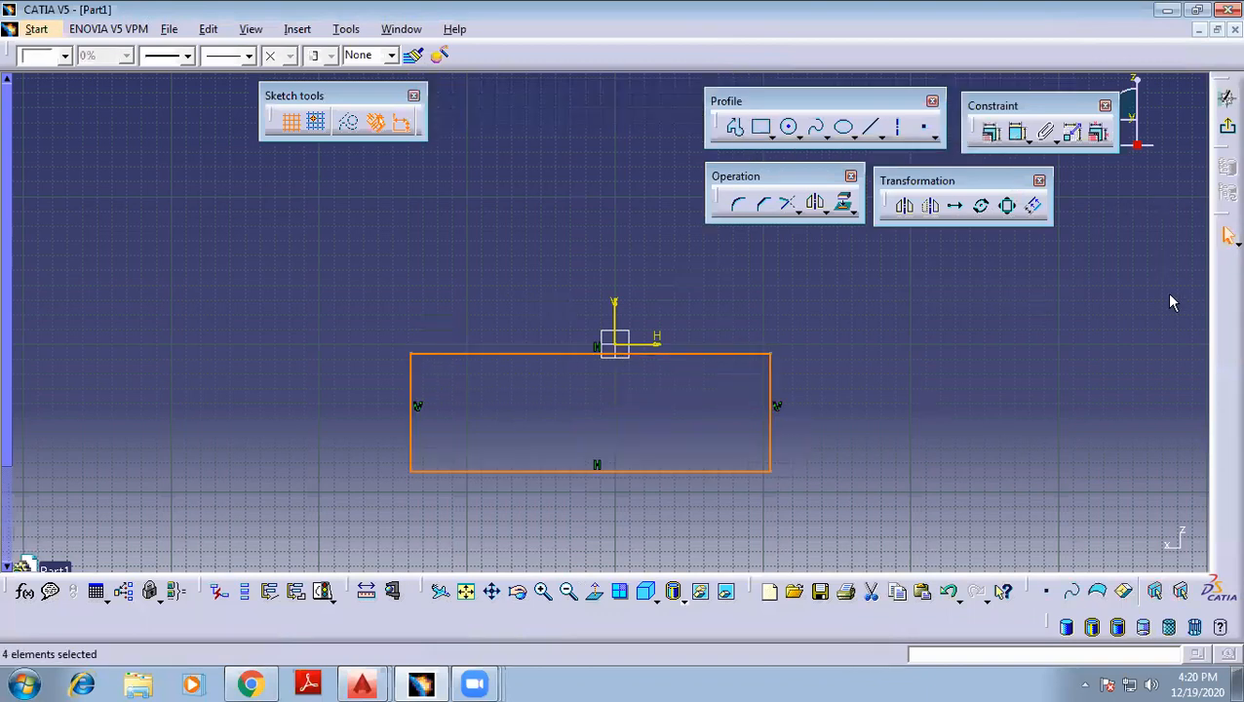
click(1227, 98)
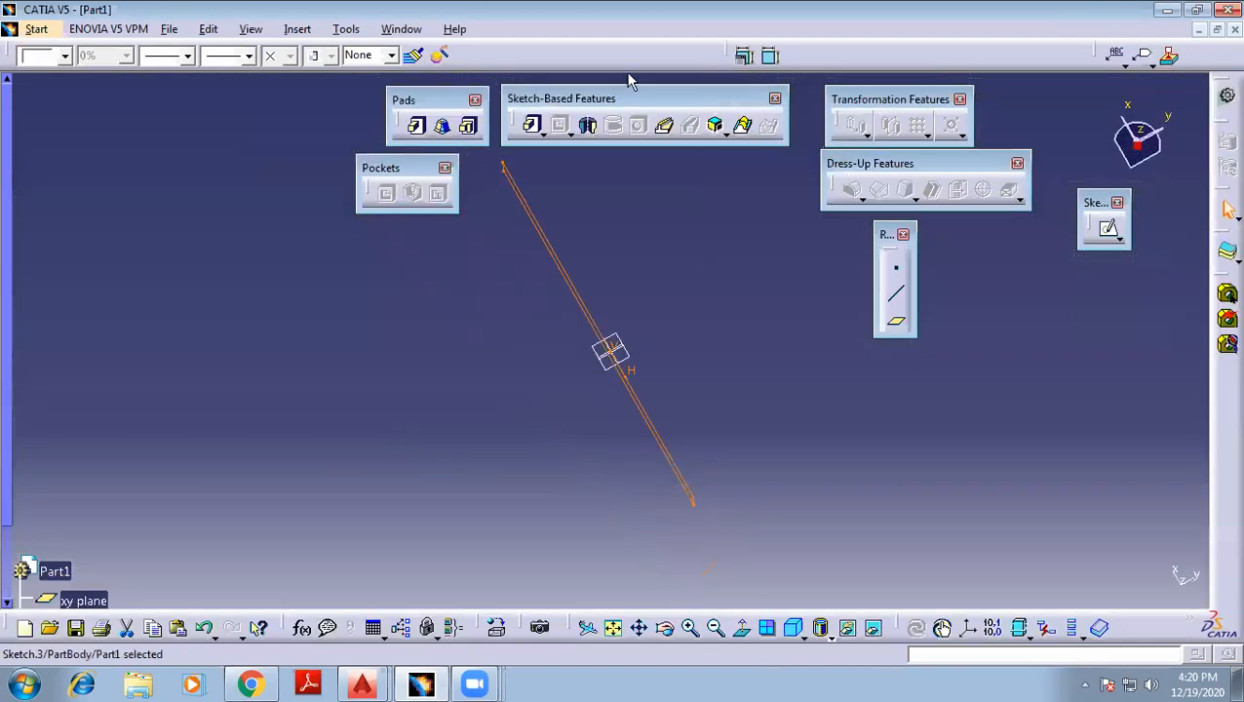
Extrude the new rectangle sketch 50 mm with the Pad tool
click(531, 126)
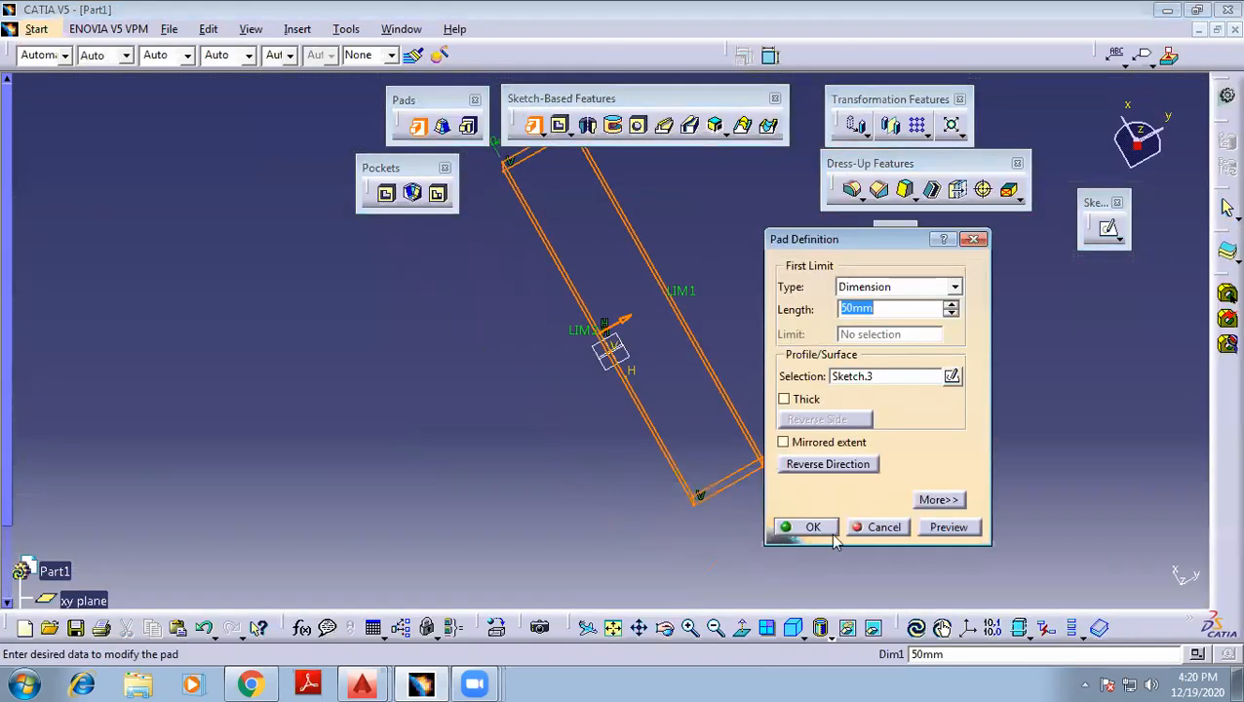
click(813, 526)
Sketch a smaller rectangle inside the large rectangular face of the 50 mm pad and exit the sketch
middle_drag(650, 338, 537, 381)
click(538, 381)
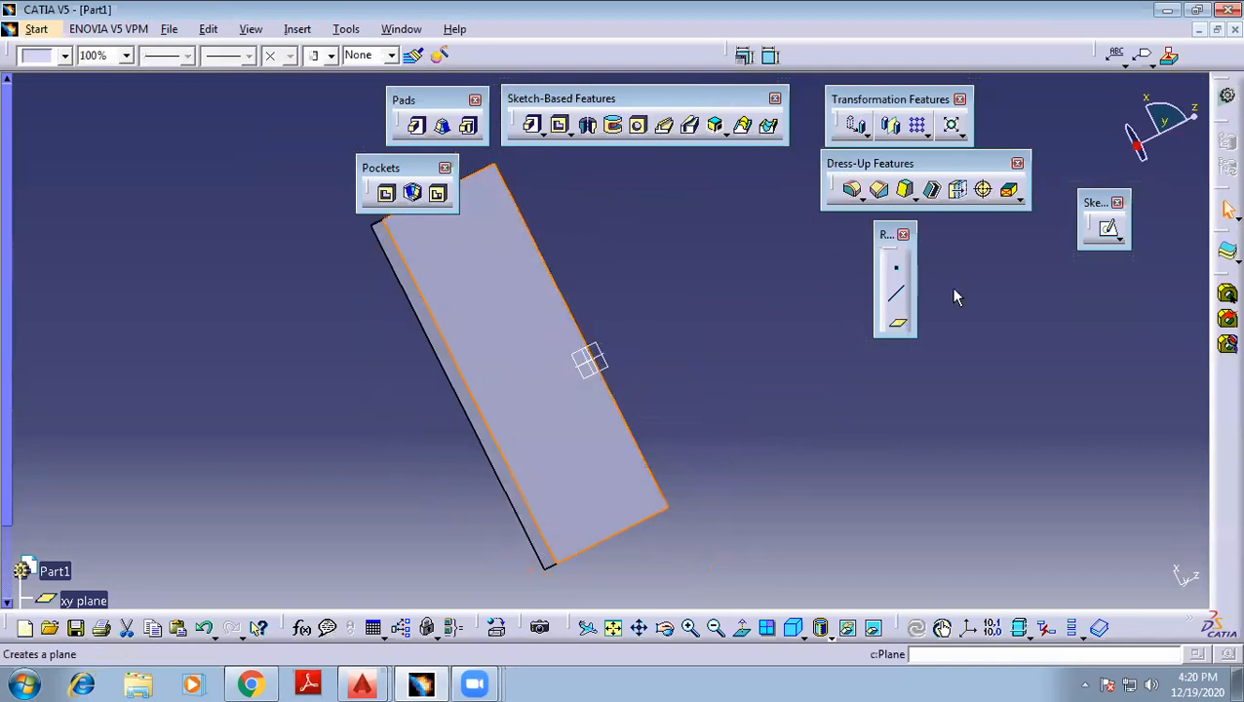
click(1127, 227)
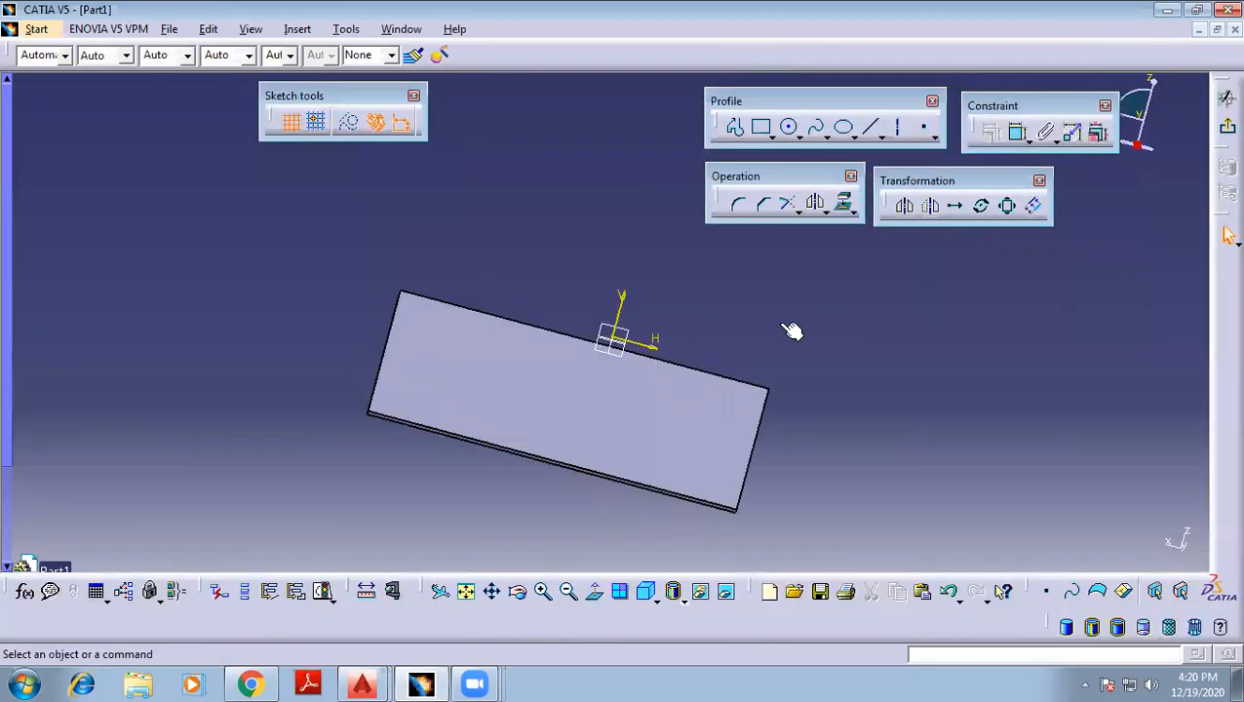
click(761, 128)
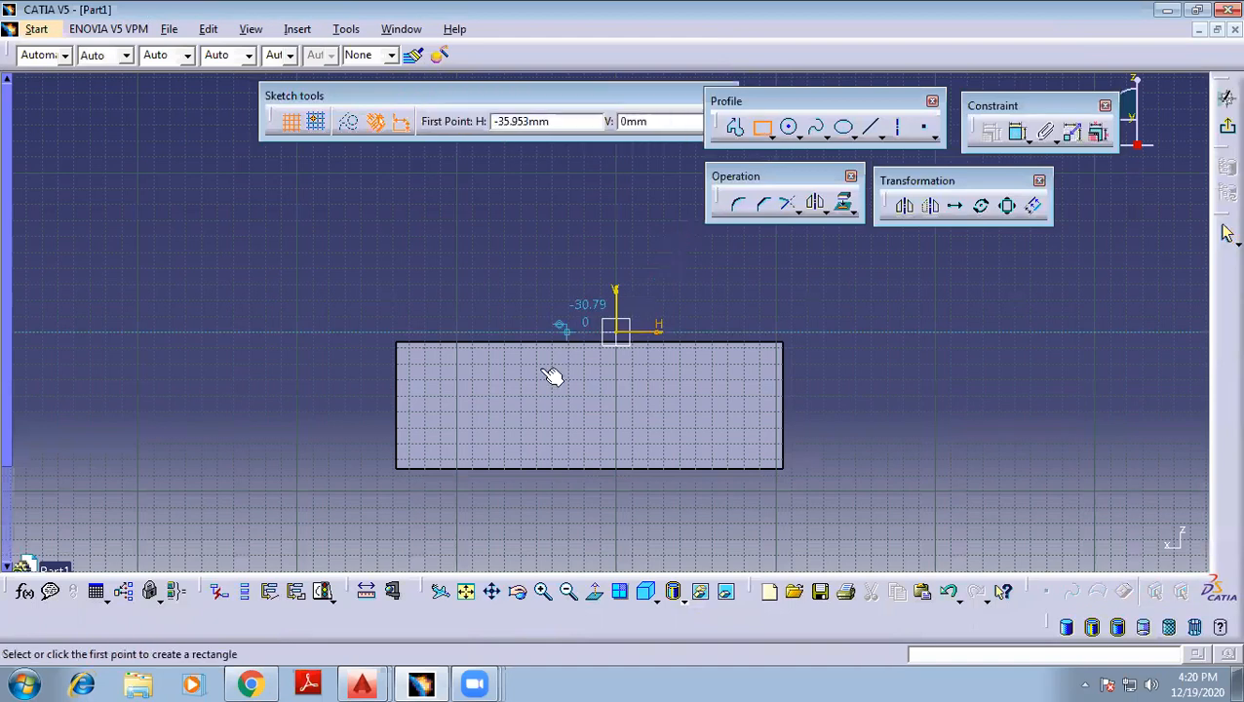
click(501, 380)
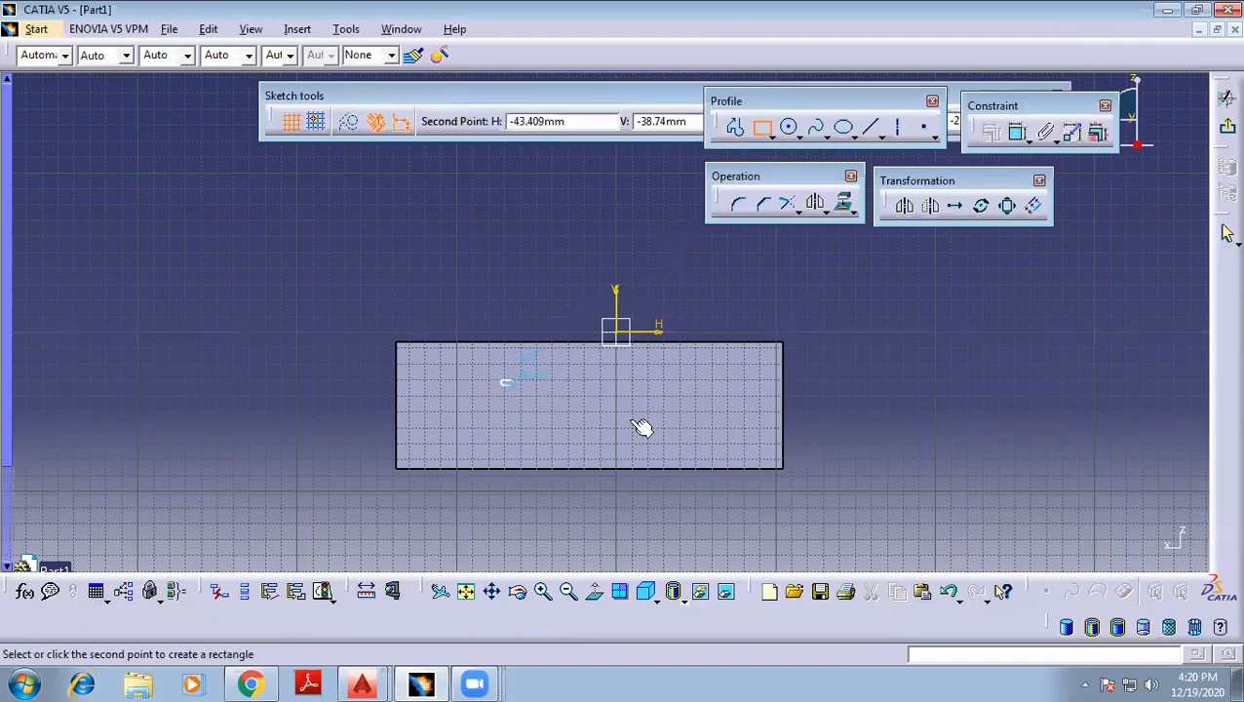
click(701, 424)
click(1227, 97)
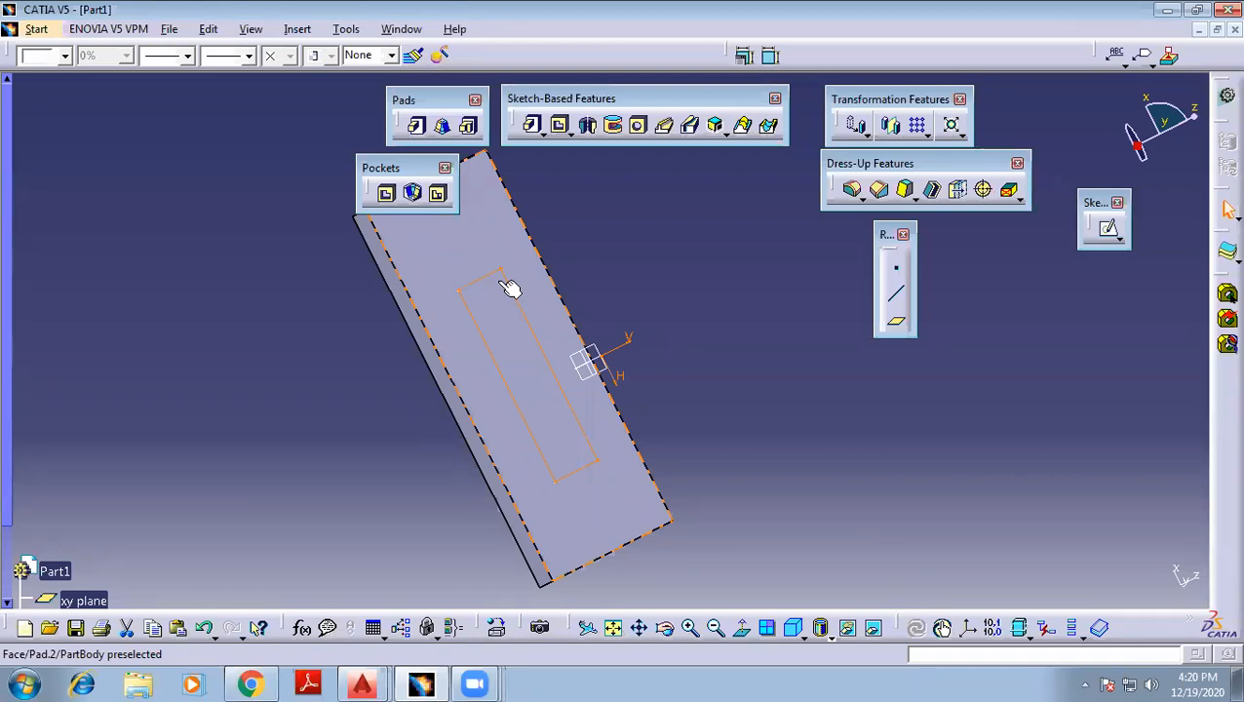
Start a Drafted Filleted Pad from the inner rectangle sketch, using the block face that carries the sketch as the second limit
middle_drag(326, 356, 508, 317)
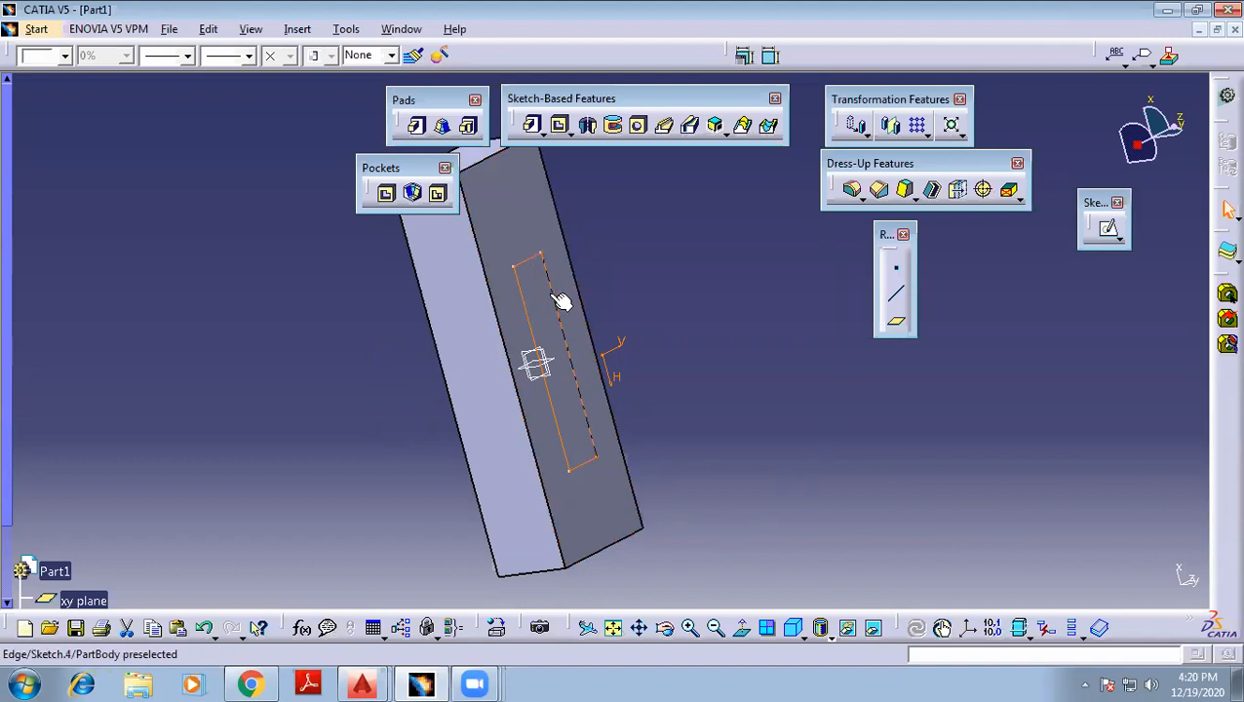
mouse_move(721, 416)
middle_down()
mouse_move(694, 354)
mouse_move(700, 281)
middle_up()
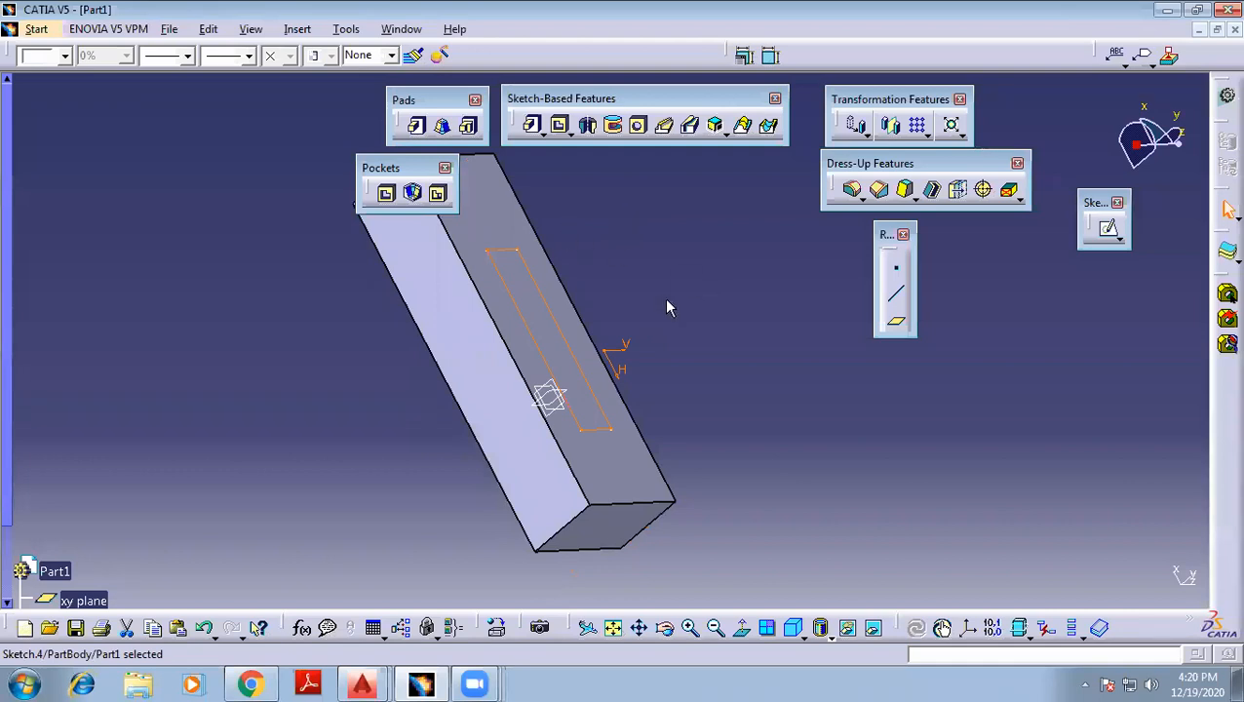
middle_drag(322, 471, 400, 292)
drag(223, 154, 222, 155)
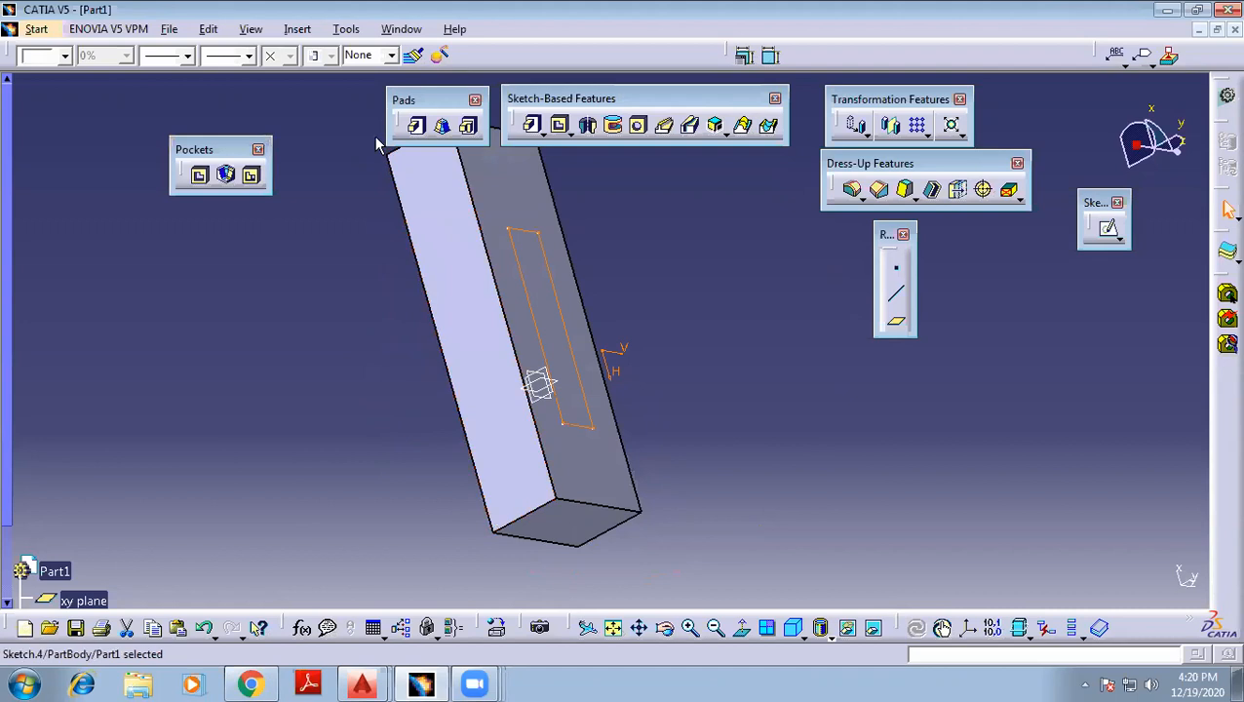
click(444, 128)
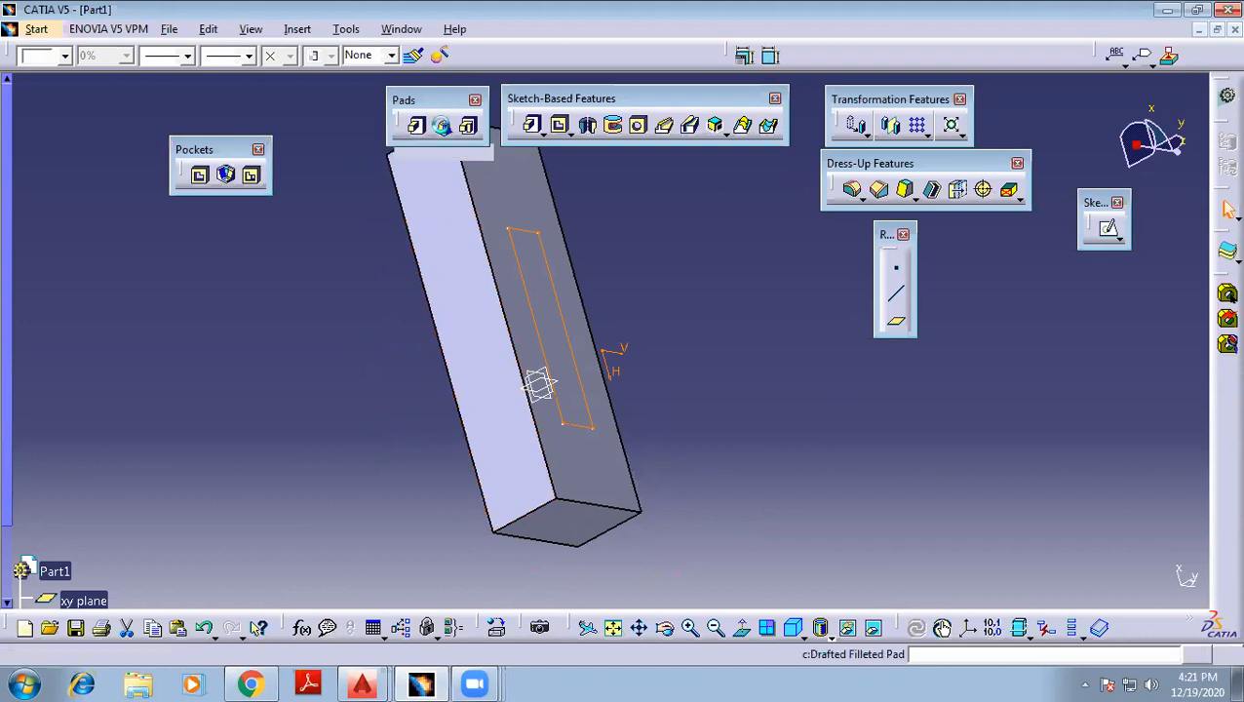
middle_drag(698, 205, 862, 254)
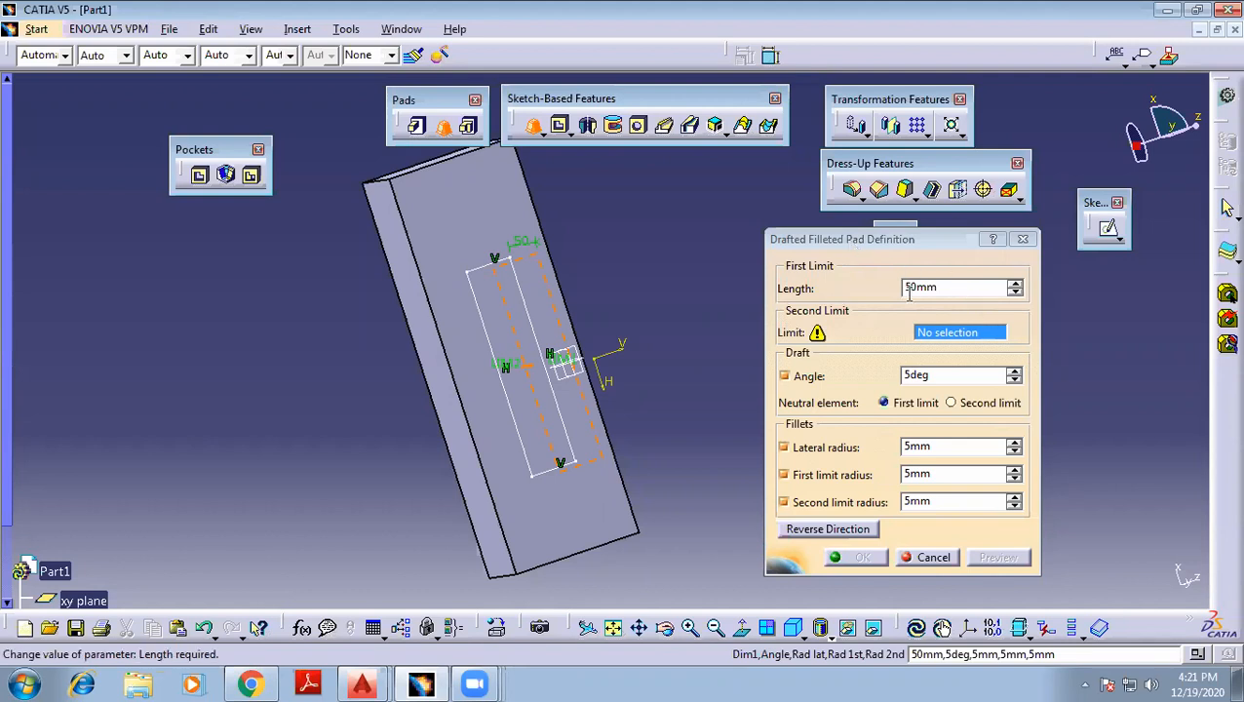
middle_drag(667, 253, 715, 234)
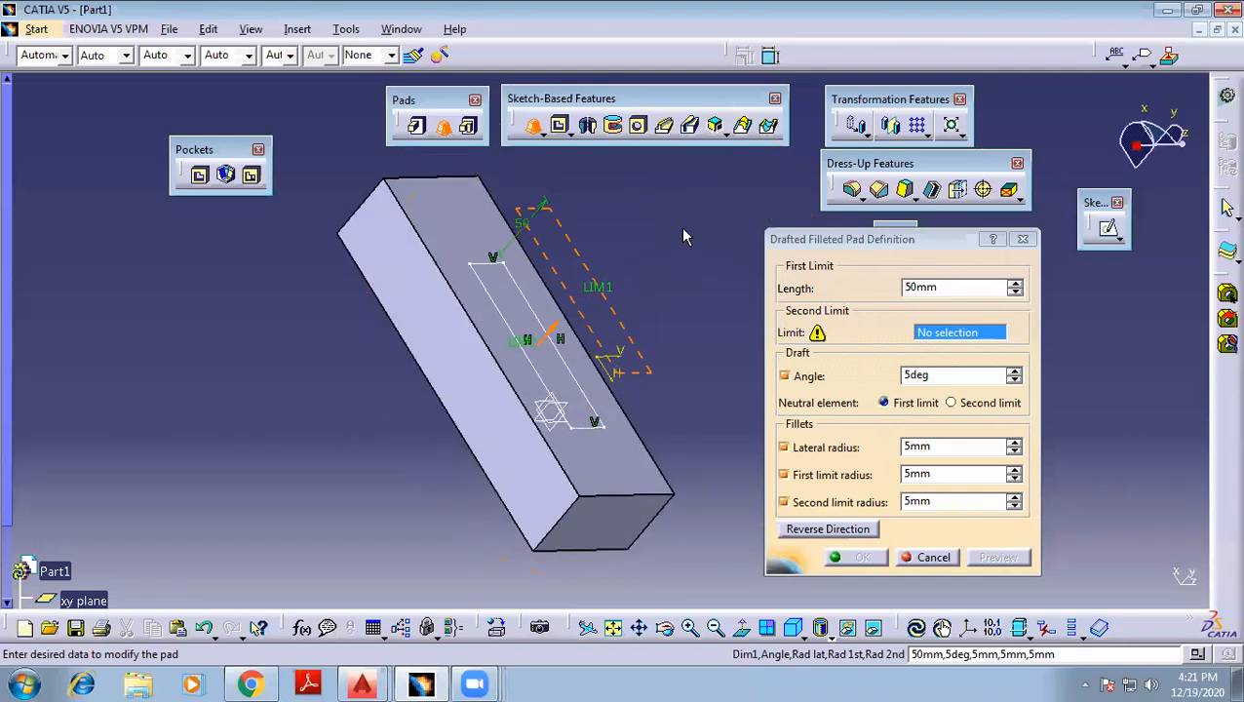
middle_drag(305, 331, 273, 362)
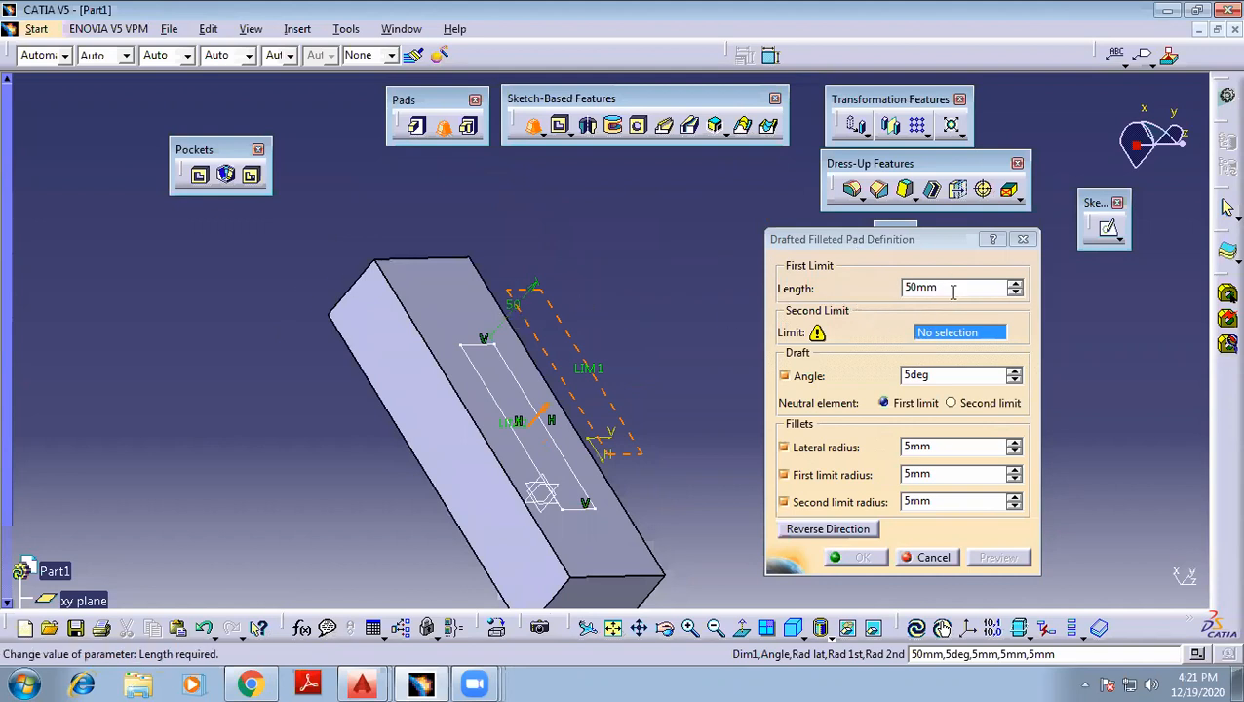
middle_drag(645, 314, 643, 208)
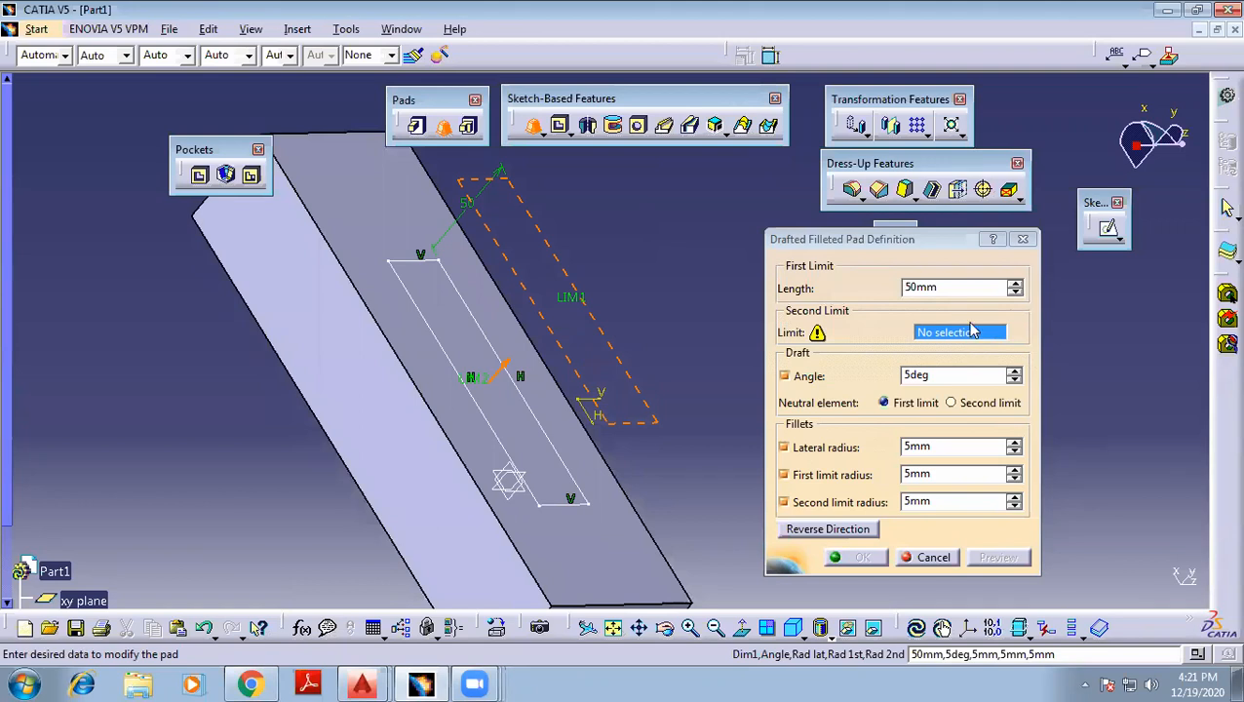
click(381, 191)
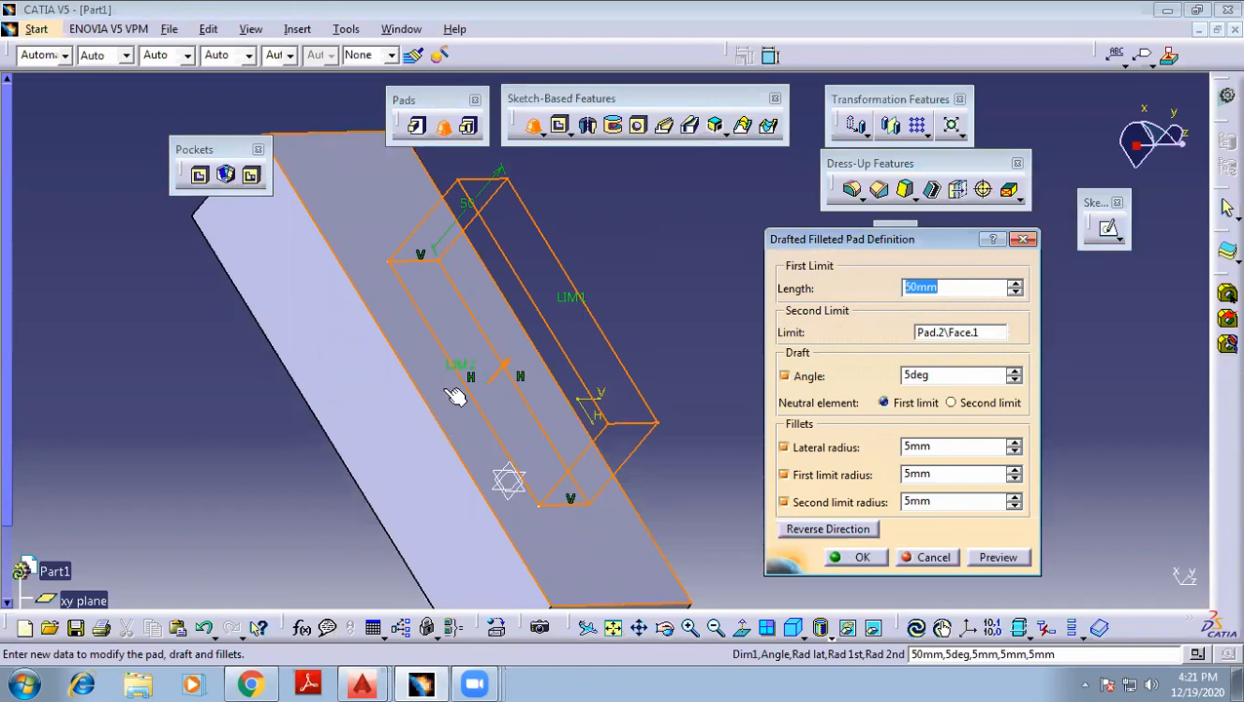
Set the drafted filleted pad's draft angle to 10 degrees
middle_drag(628, 286, 643, 236)
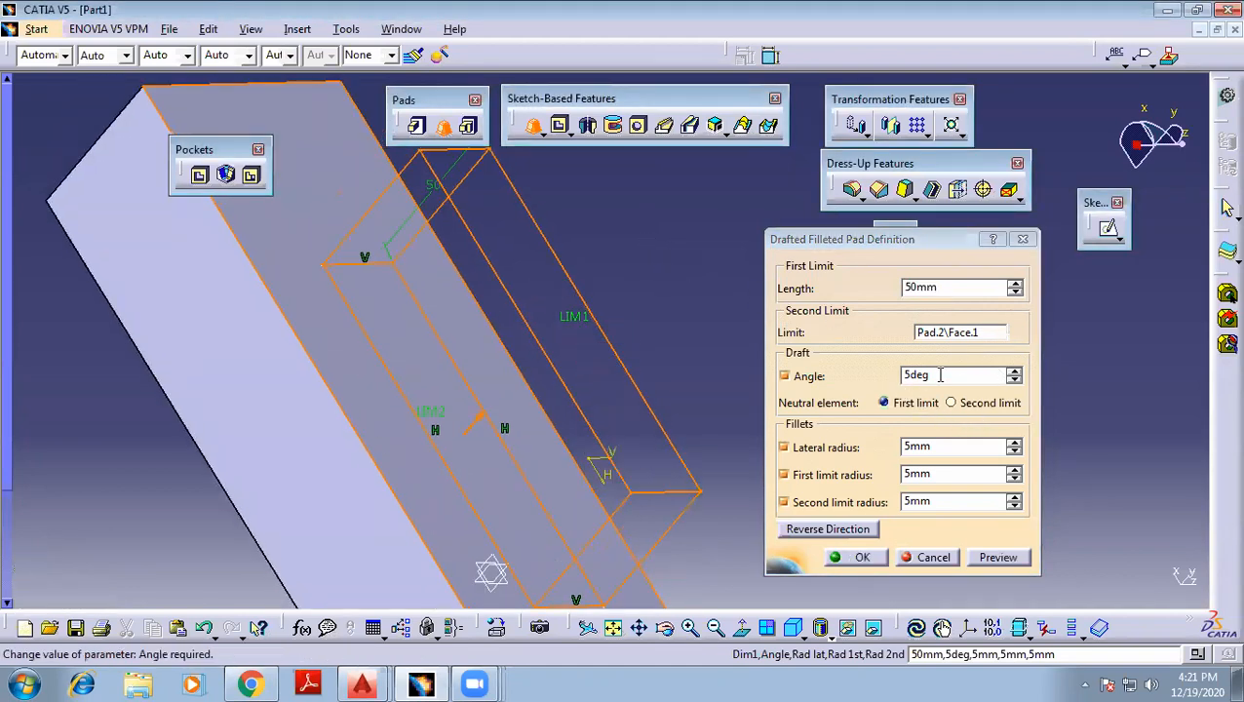
middle_drag(644, 287, 501, 305)
middle_drag(649, 331, 410, 422)
middle_drag(576, 370, 389, 472)
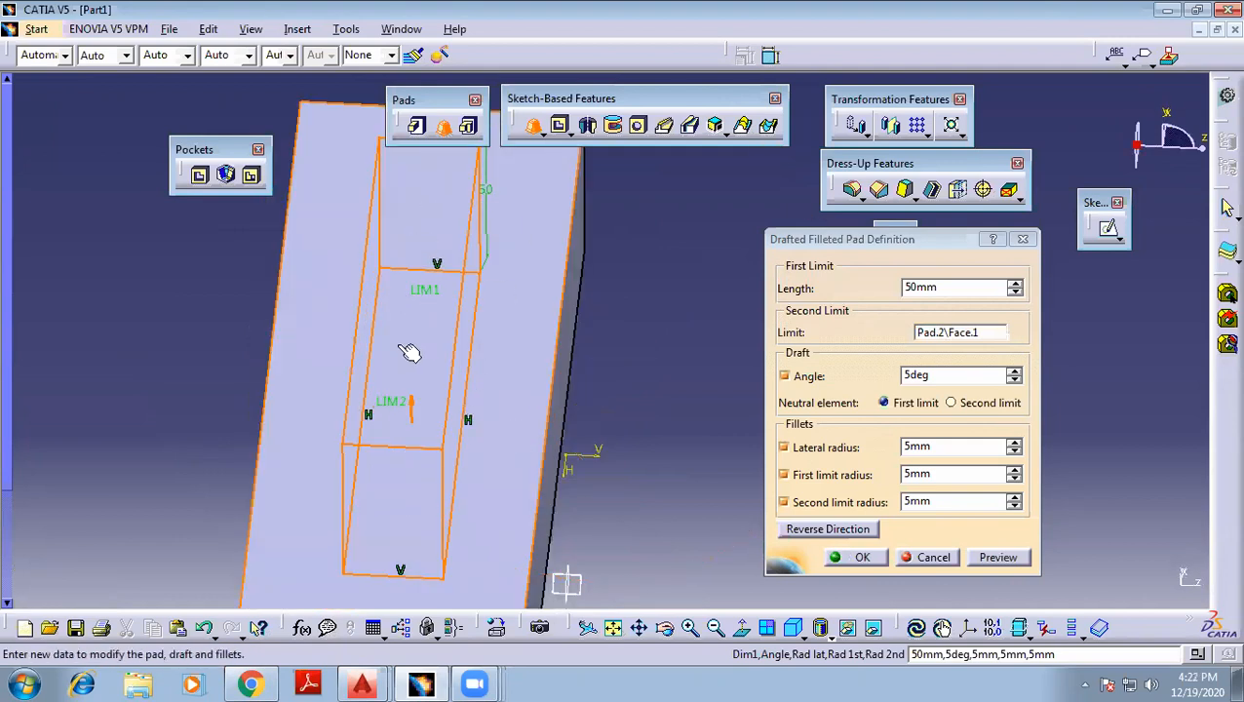
middle_drag(180, 311, 505, 353)
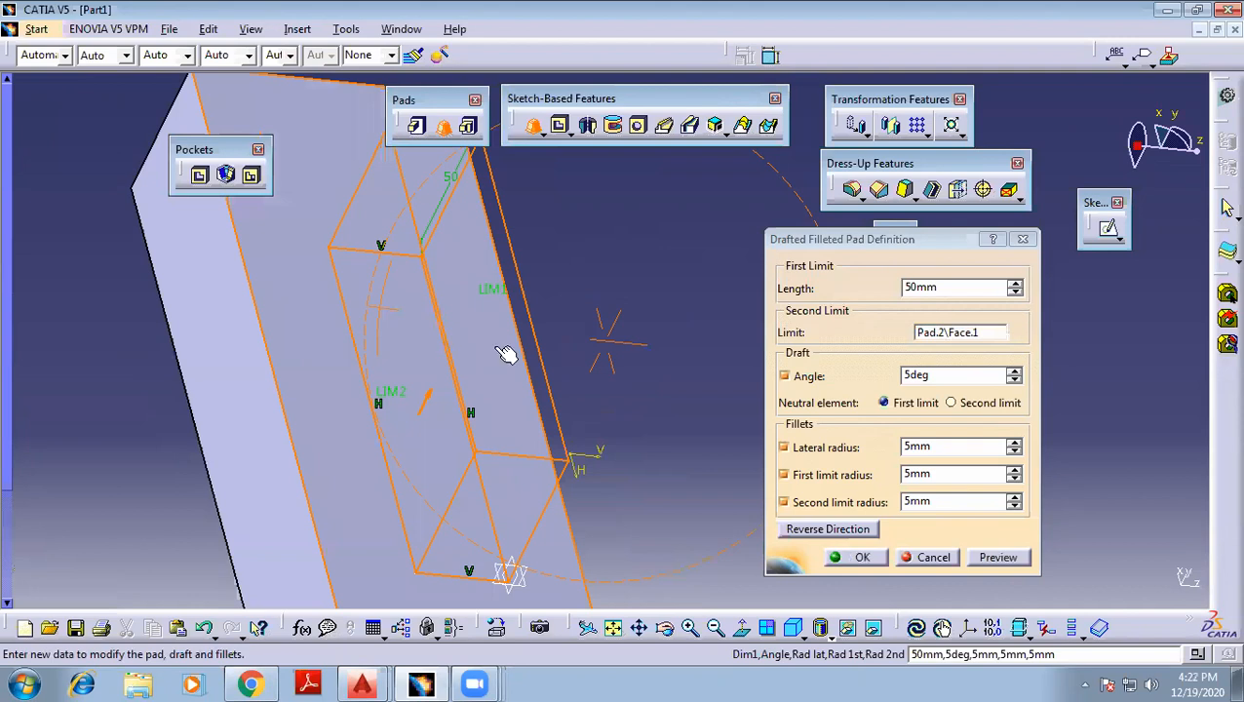
click(963, 375)
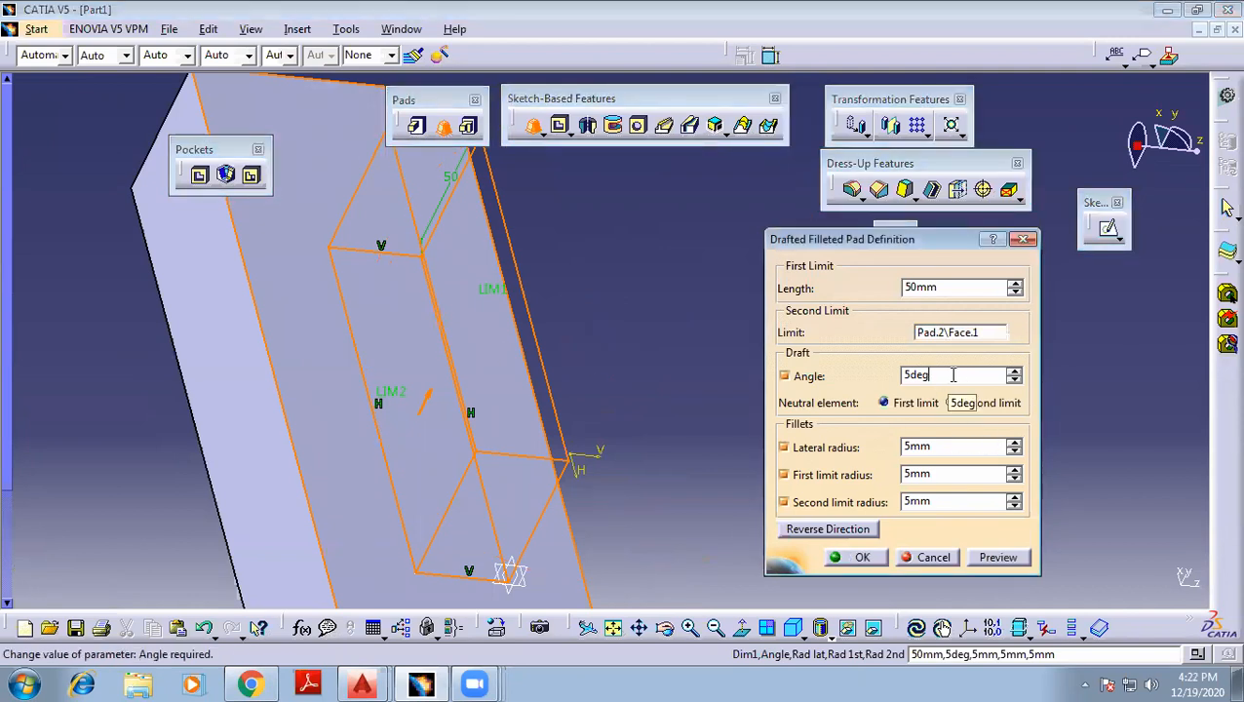
middle_drag(602, 514, 439, 347)
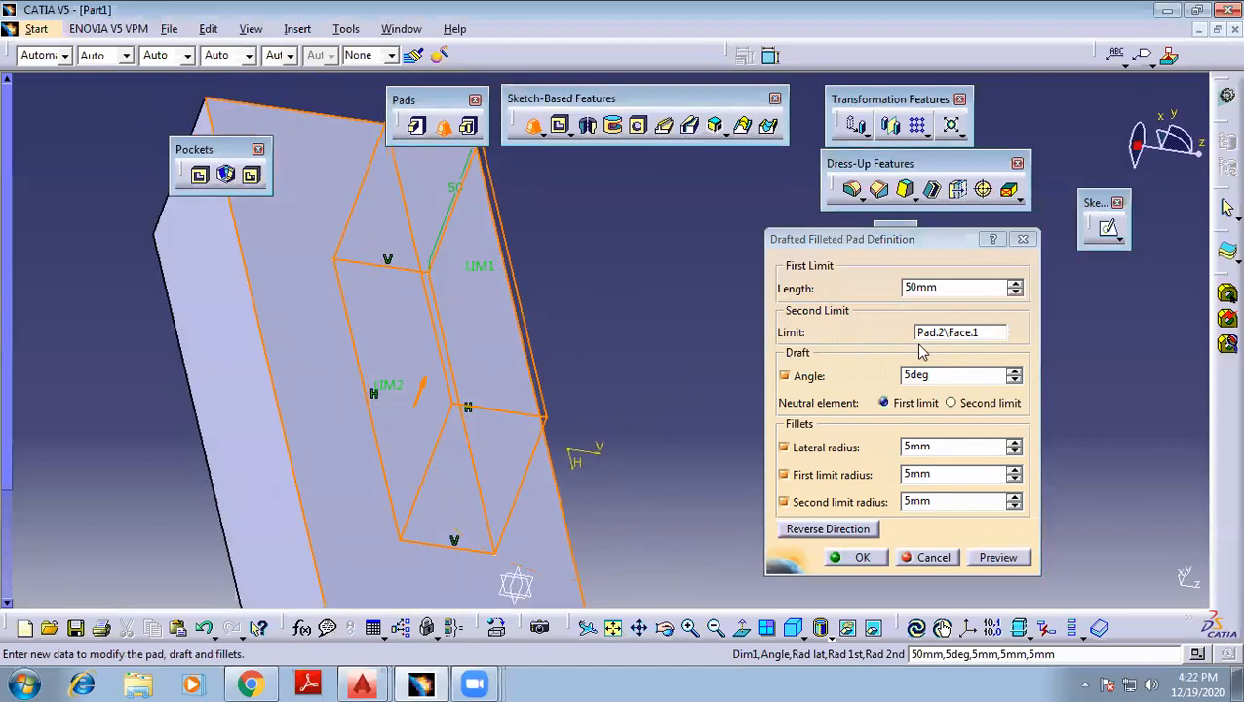
double_click(944, 375)
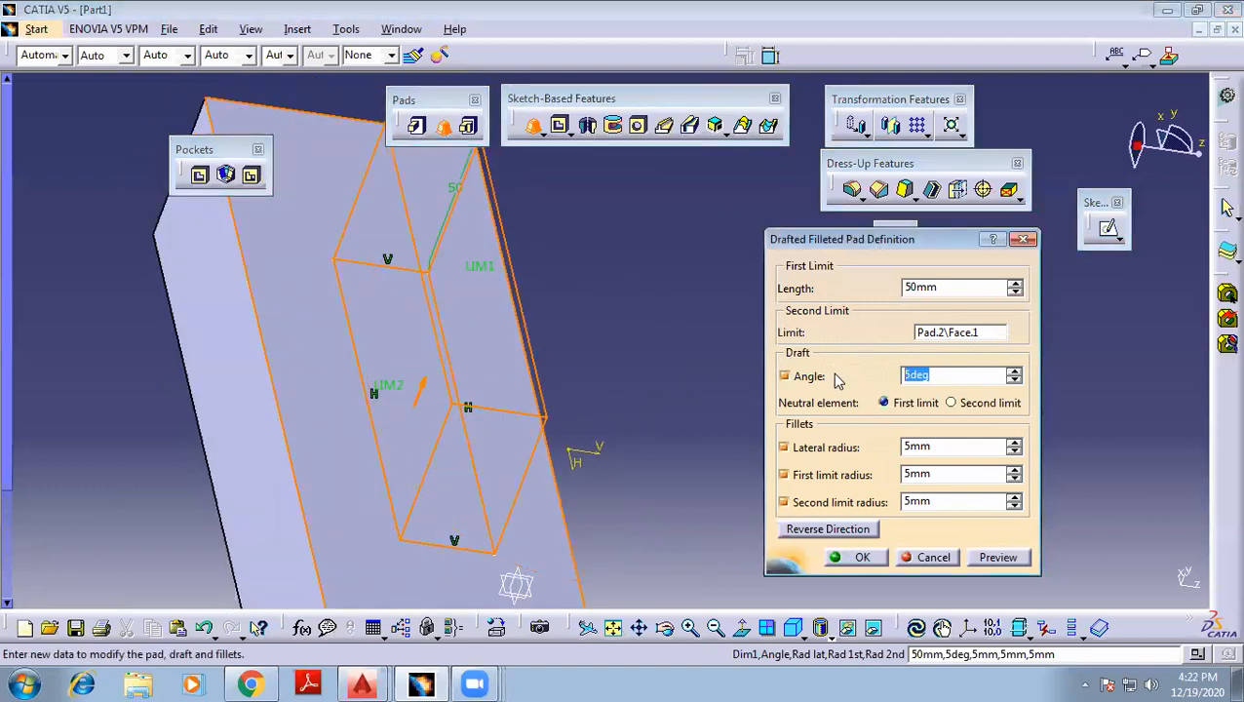
text(10)
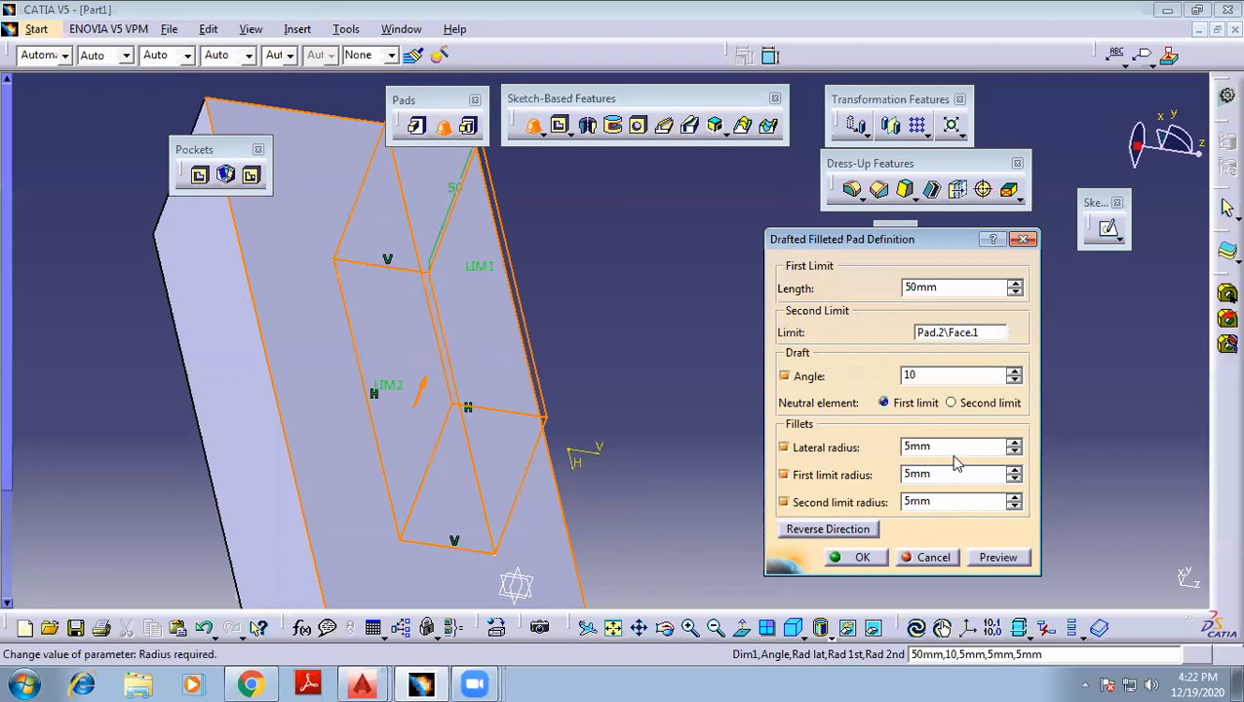
Set the lateral, first limit and second limit fillet radii to 2 mm and create the drafted filleted pad
drag(953, 447, 861, 454)
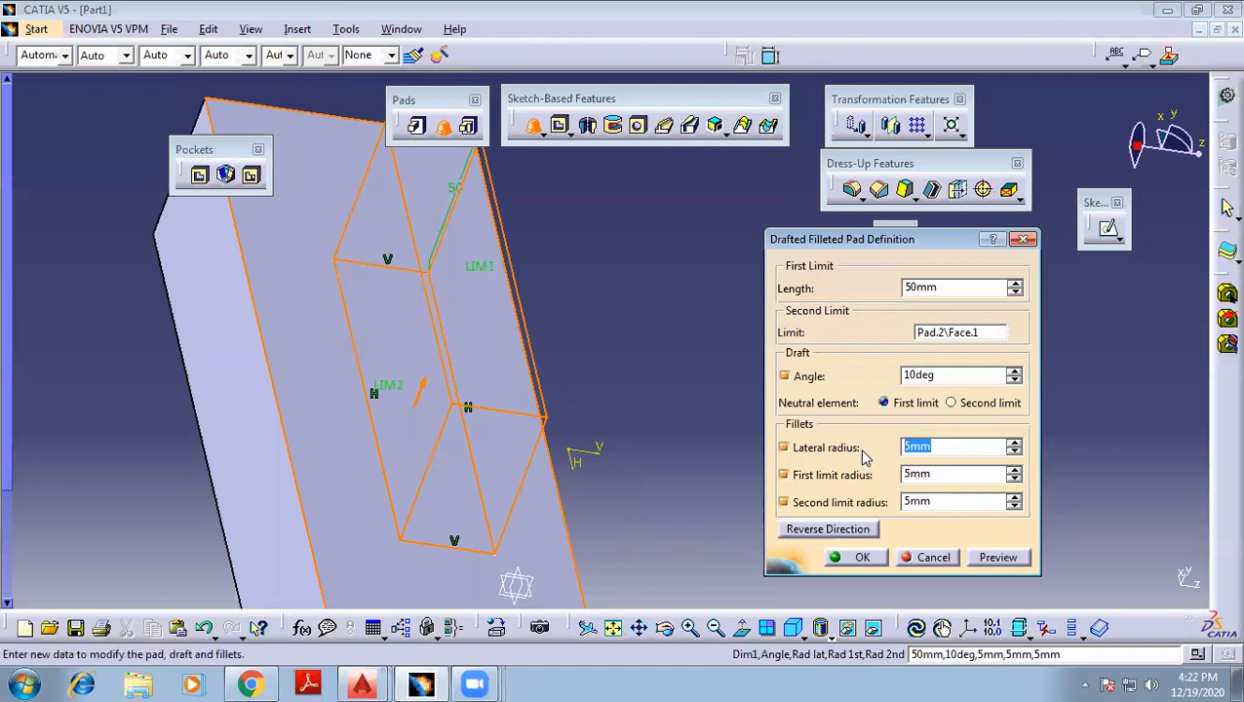
text(2)
double_click(938, 473)
text(2)
double_click(947, 502)
text(2)
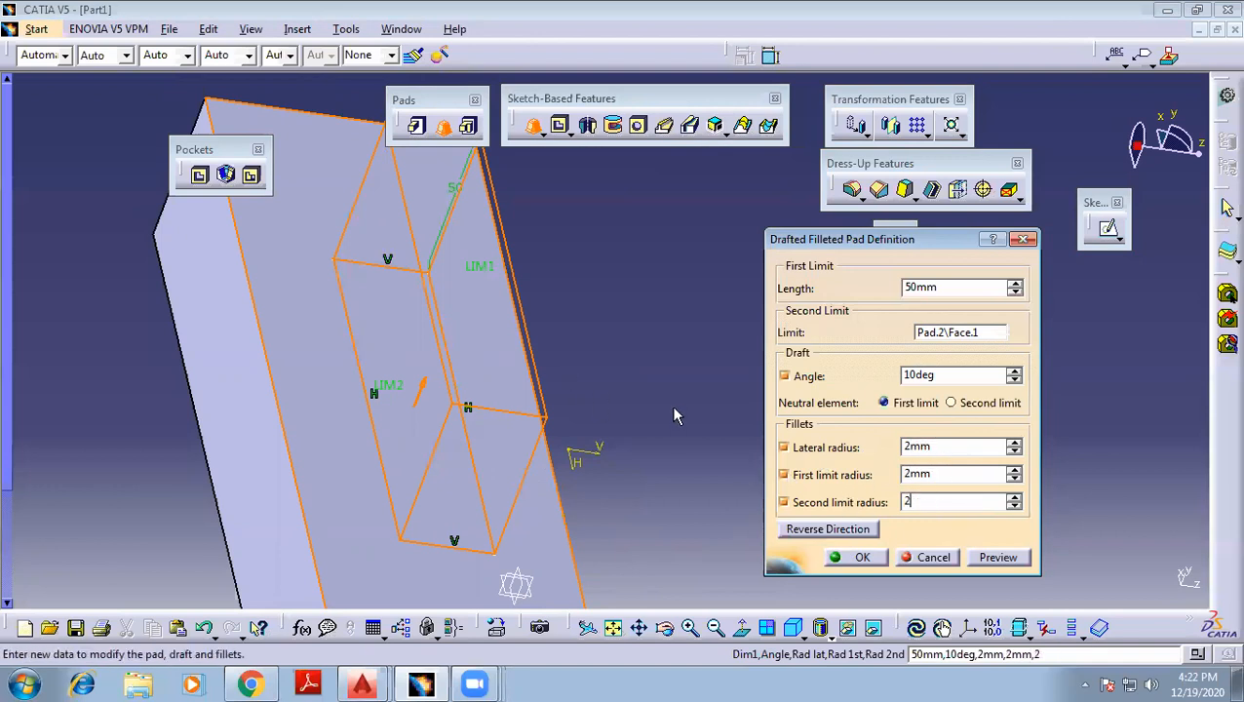
click(858, 562)
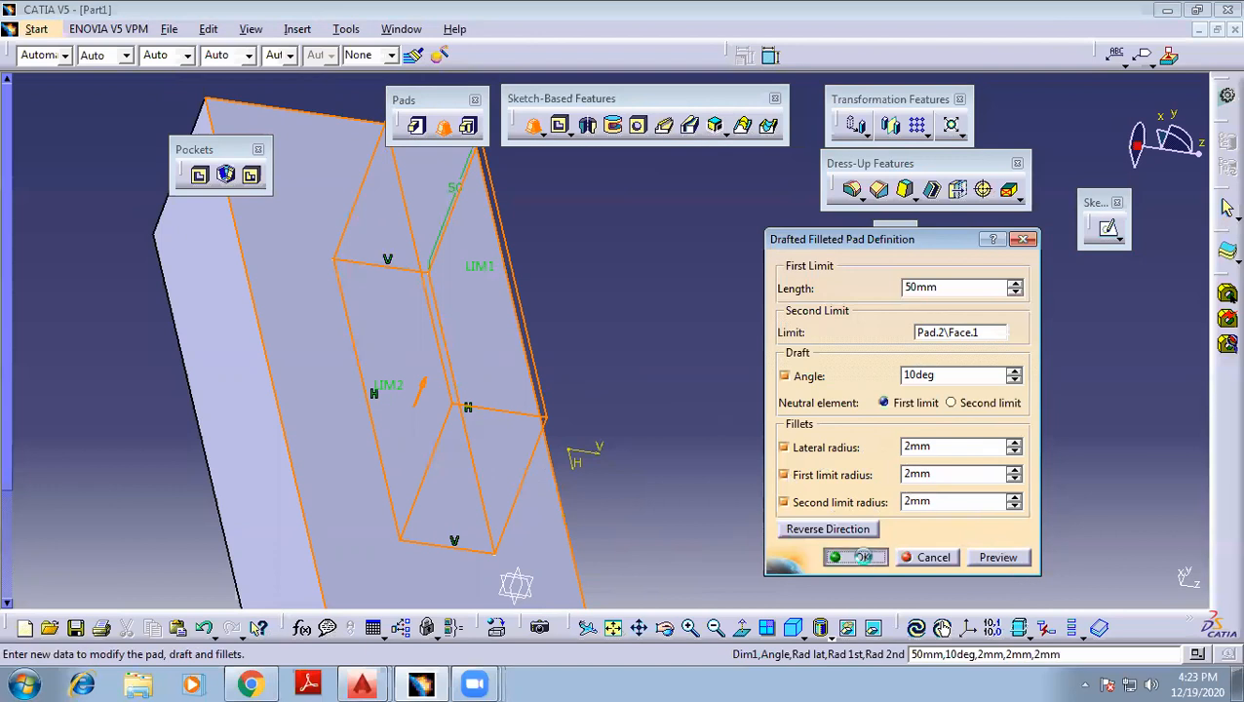
Examine the tapered sides and the rounded side, upper and base edges of the drafted filleted pad from several directions
middle_drag(738, 415, 389, 453)
middle_drag(695, 480, 444, 522)
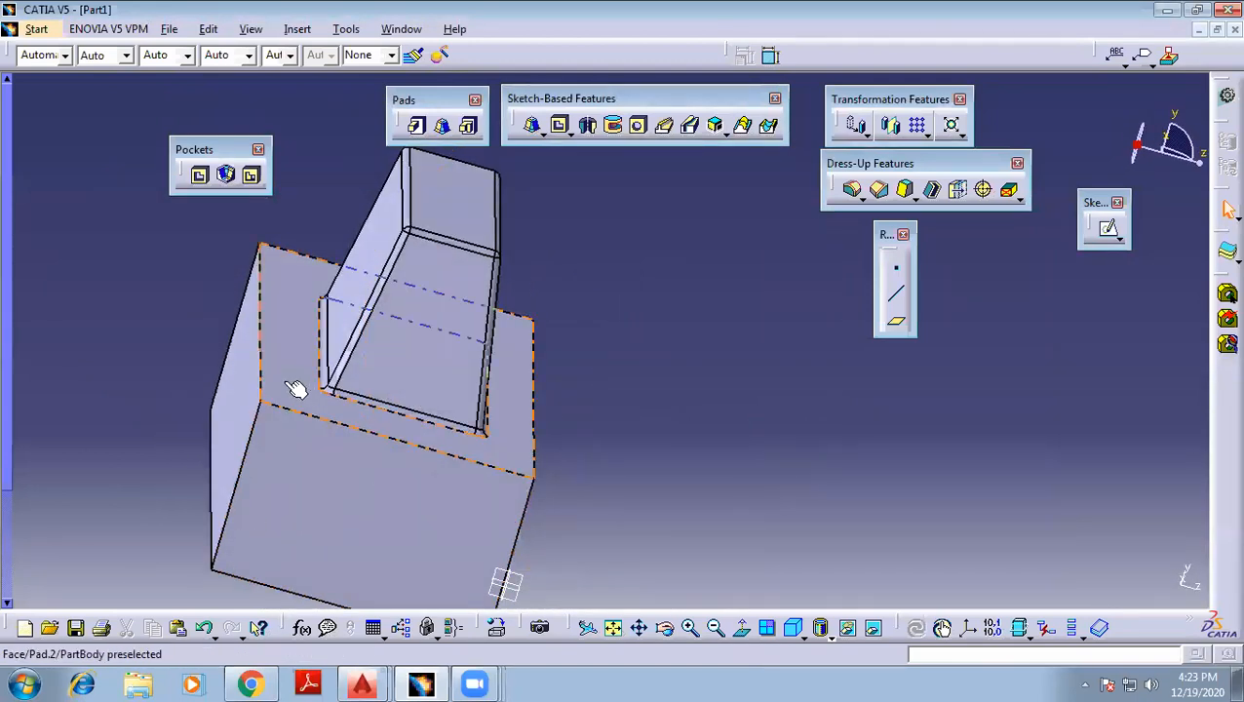
middle_drag(848, 468, 292, 350)
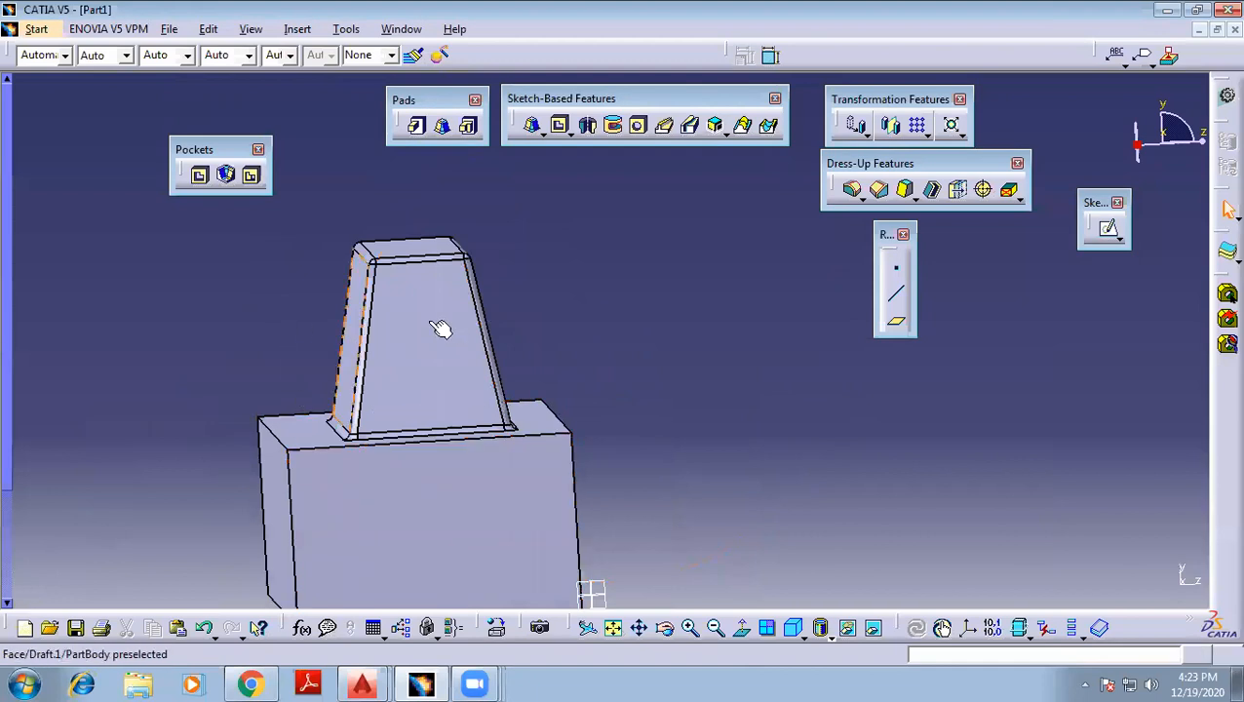
middle_drag(708, 333, 667, 368)
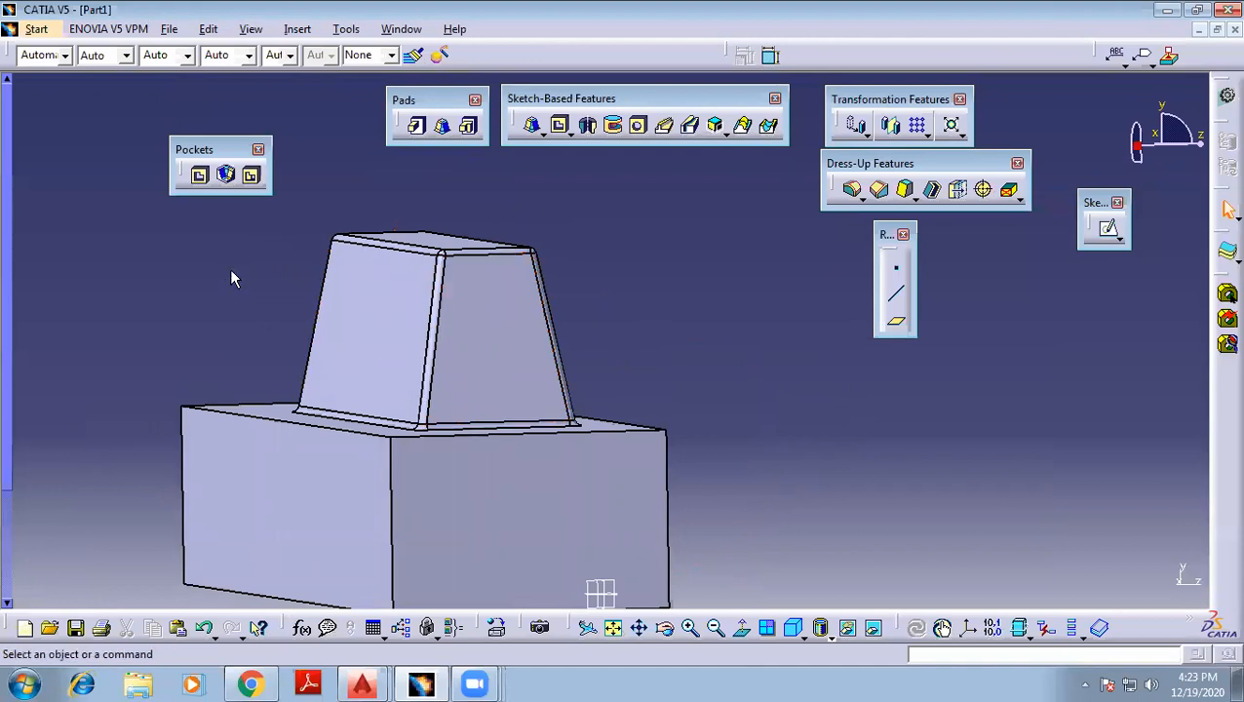
scroll(388, 330, down, 2)
middle_drag(250, 298, 541, 327)
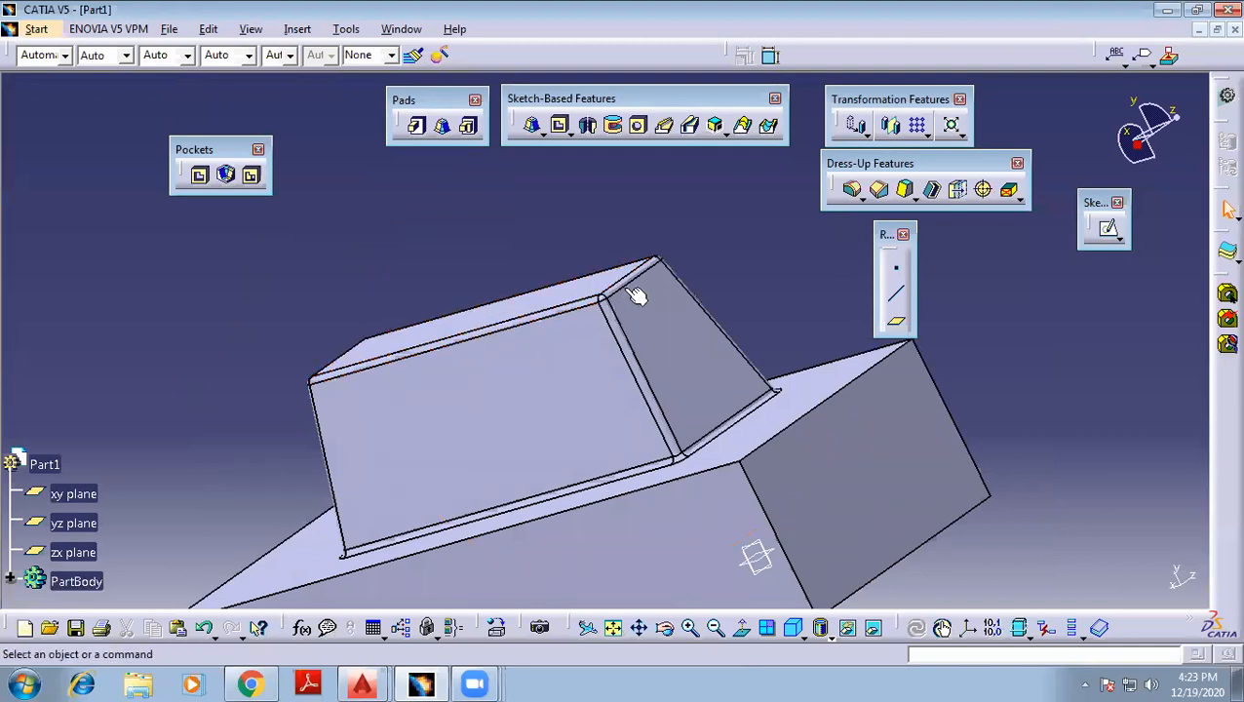
middle_drag(533, 382, 603, 323)
middle_drag(446, 282, 527, 510)
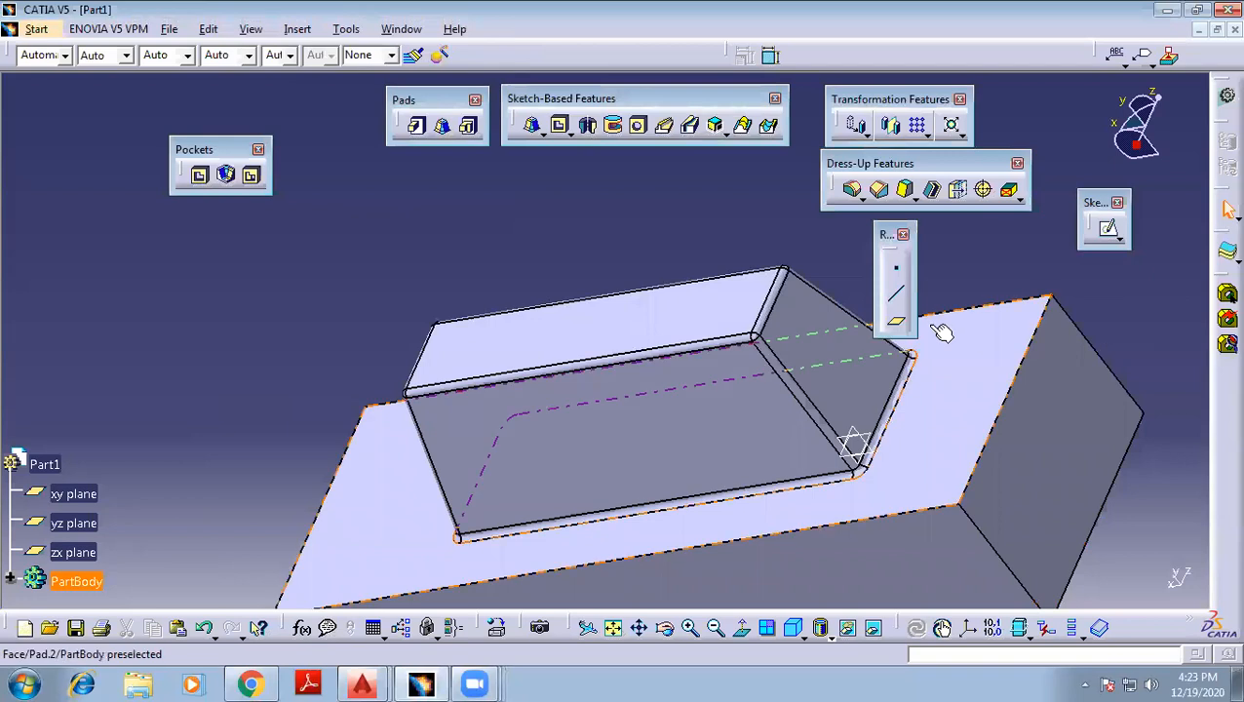
middle_drag(1077, 292, 1016, 382)
middle_drag(788, 452, 613, 363)
middle_drag(370, 317, 550, 337)
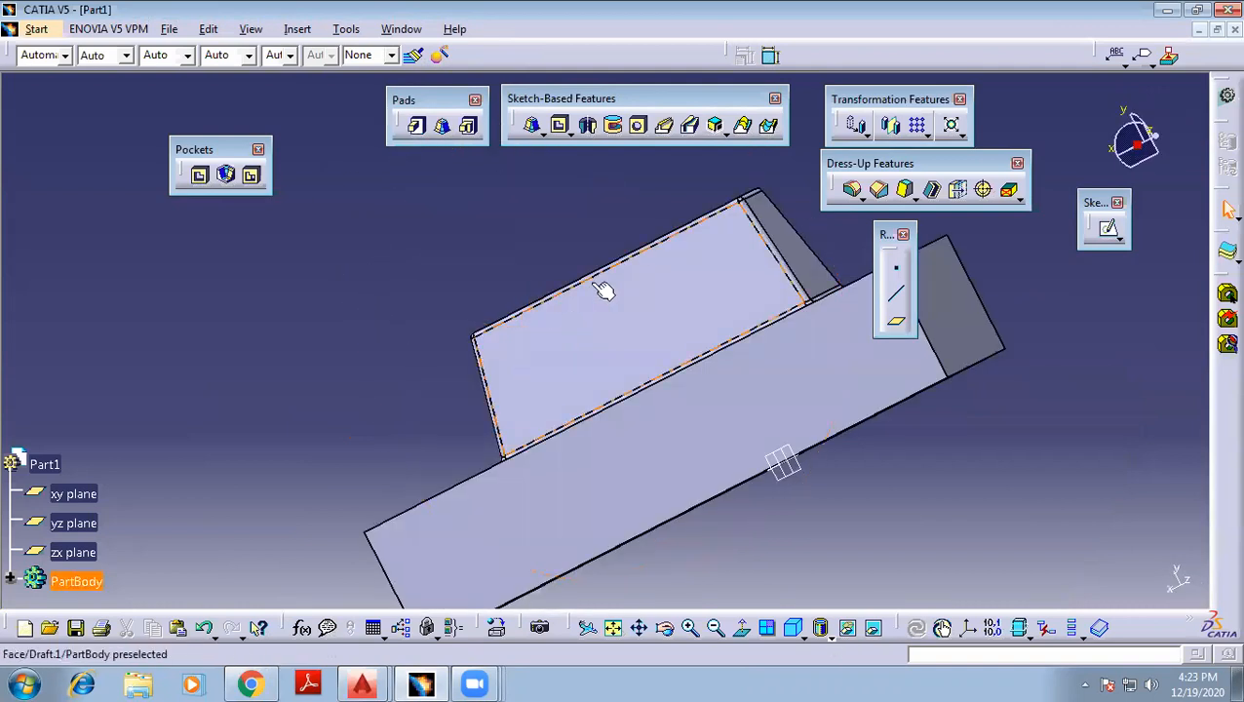
Orient the part to view the block's plain face opposite the drafted filleted pad
middle_drag(485, 230, 280, 216)
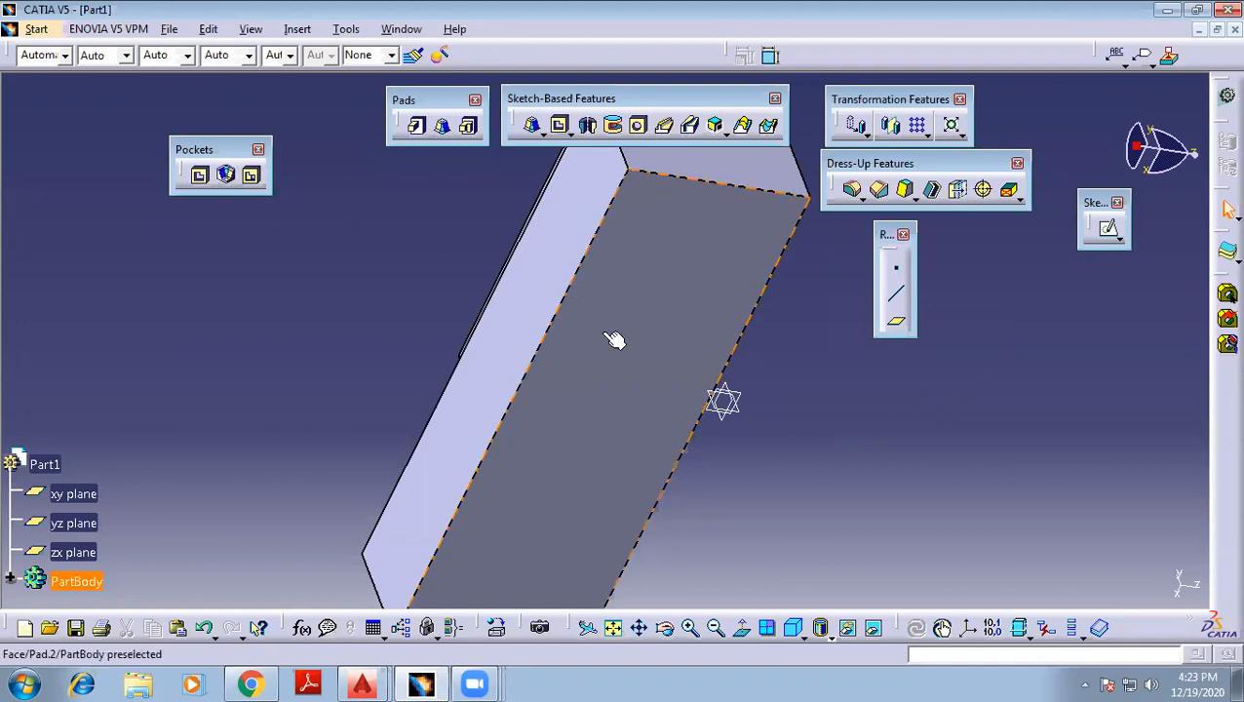
middle_drag(825, 425, 596, 328)
middle_drag(689, 416, 500, 319)
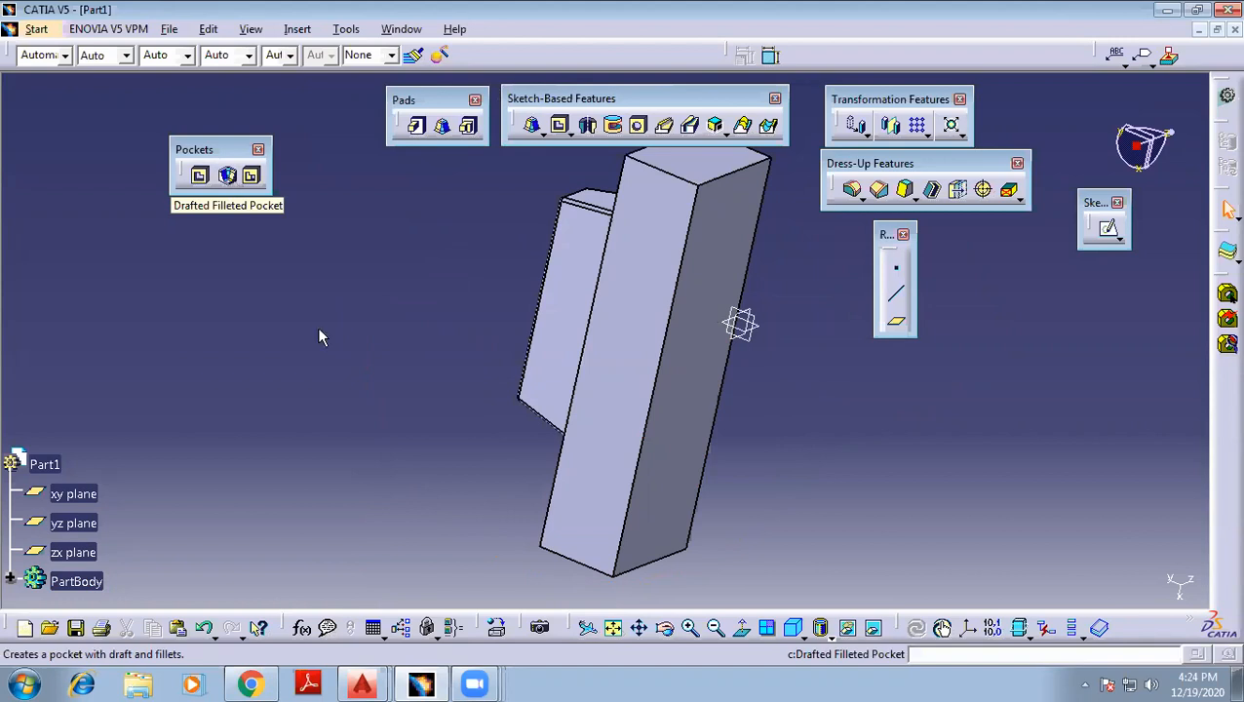
middle_drag(813, 361, 631, 303)
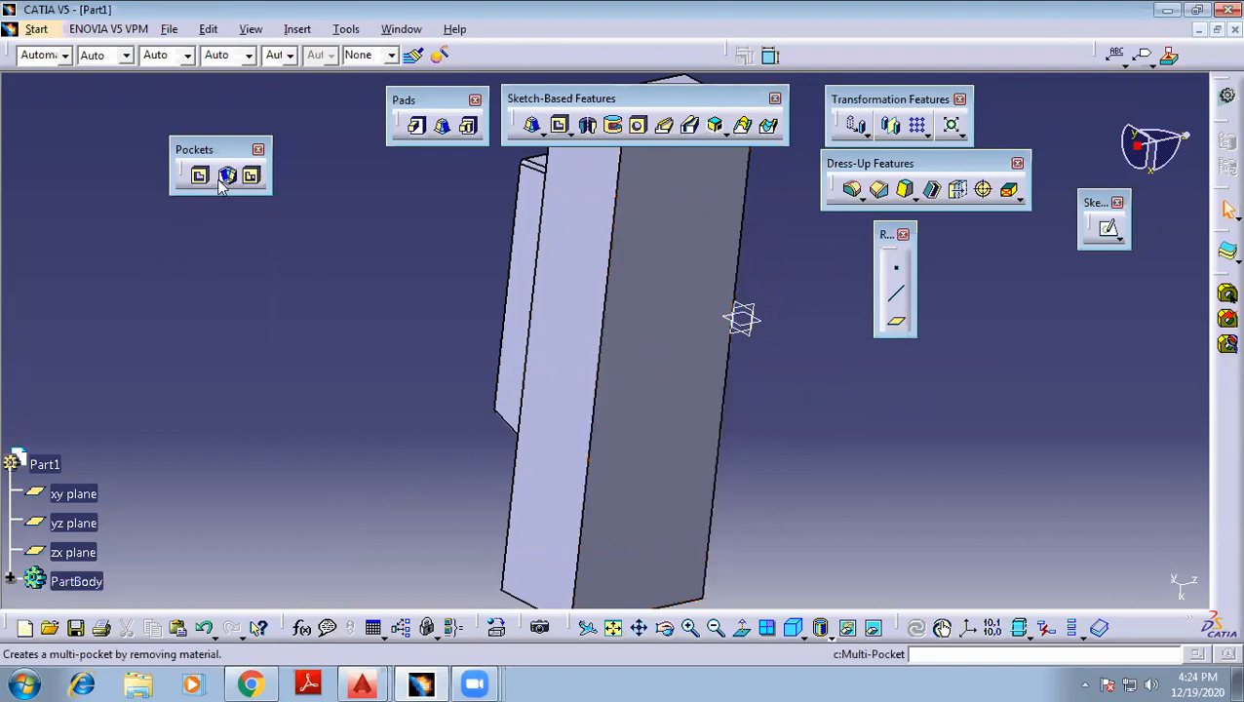
middle_drag(847, 475, 700, 383)
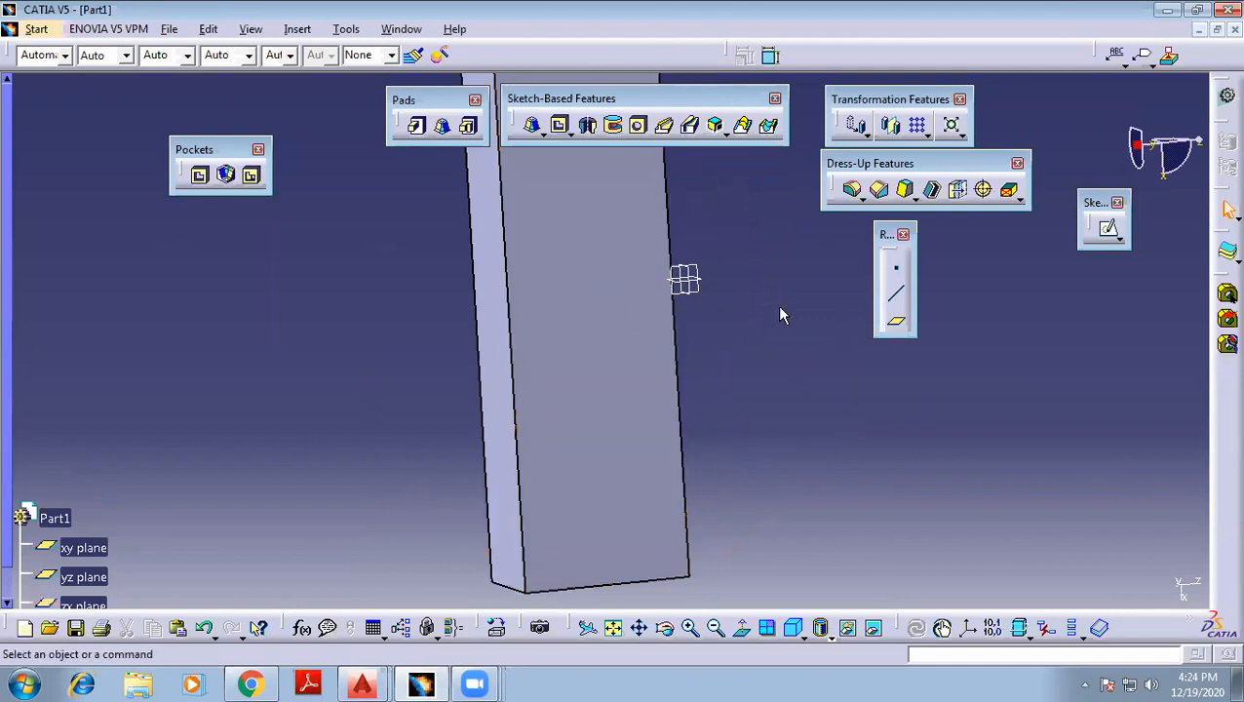
middle_drag(780, 315, 749, 361)
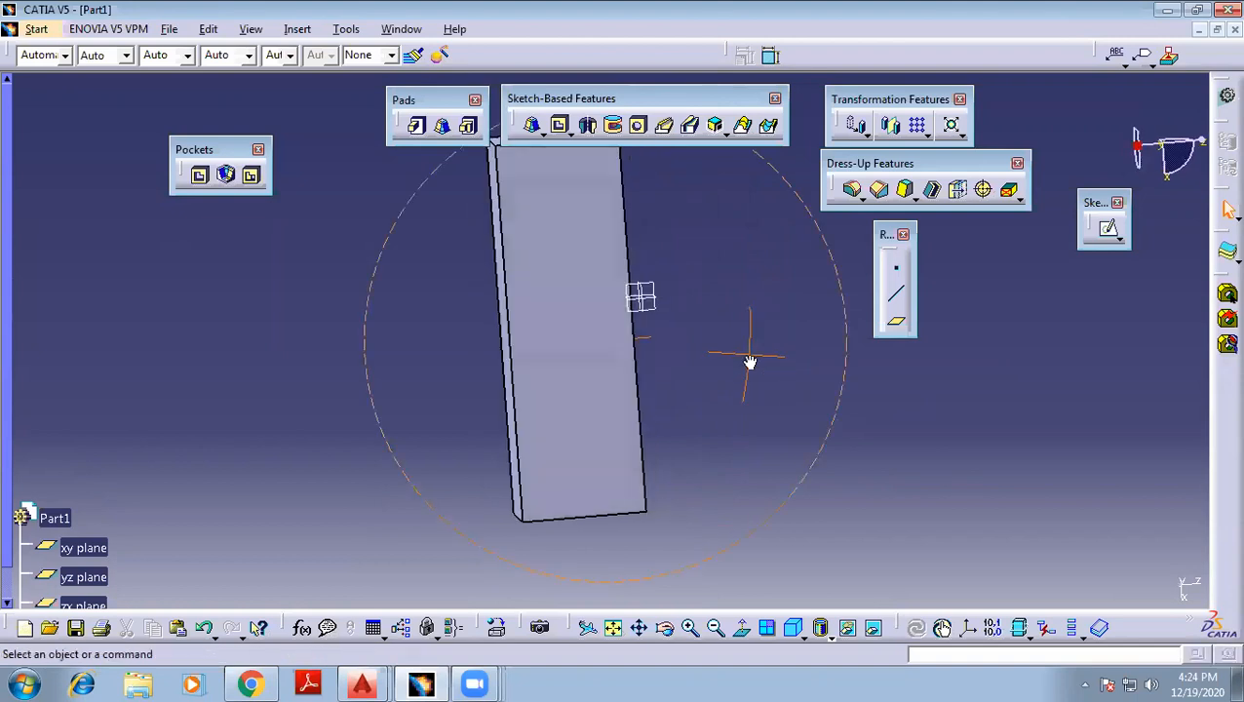
Sketch a rectangle inside the outline of the block's plain face and finish the sketch
click(548, 332)
middle_drag(374, 316, 349, 289)
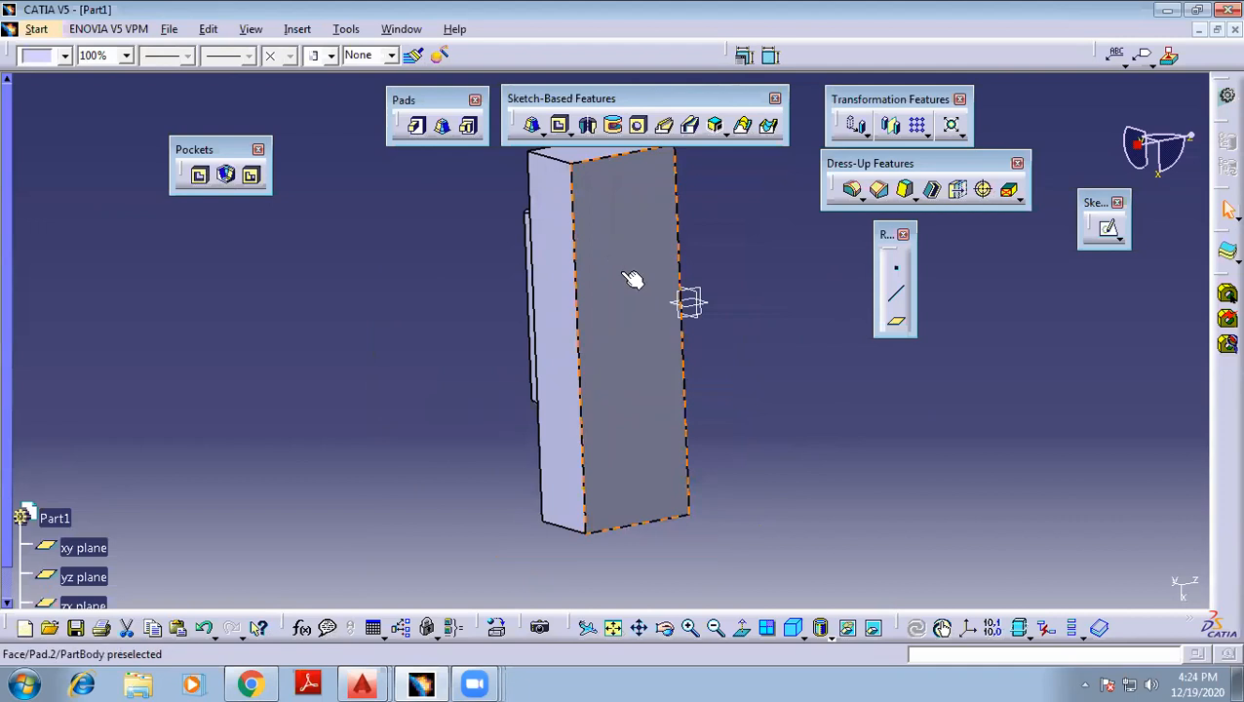
click(1108, 236)
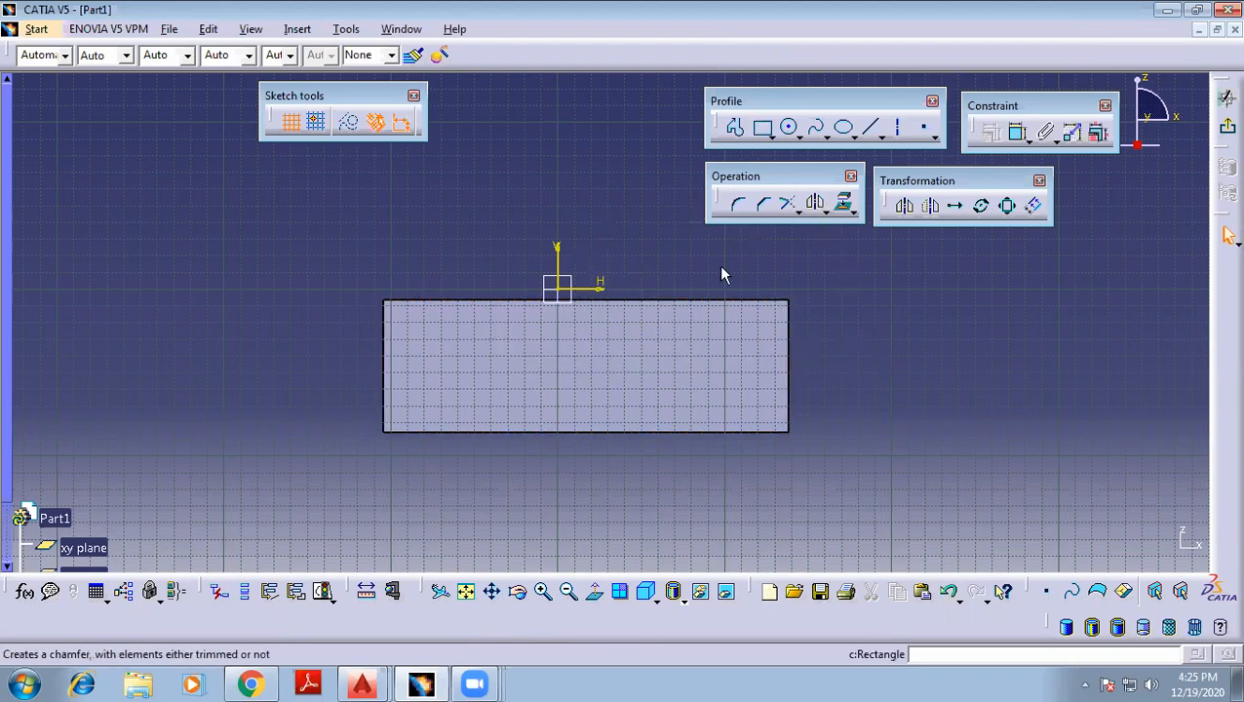
click(763, 130)
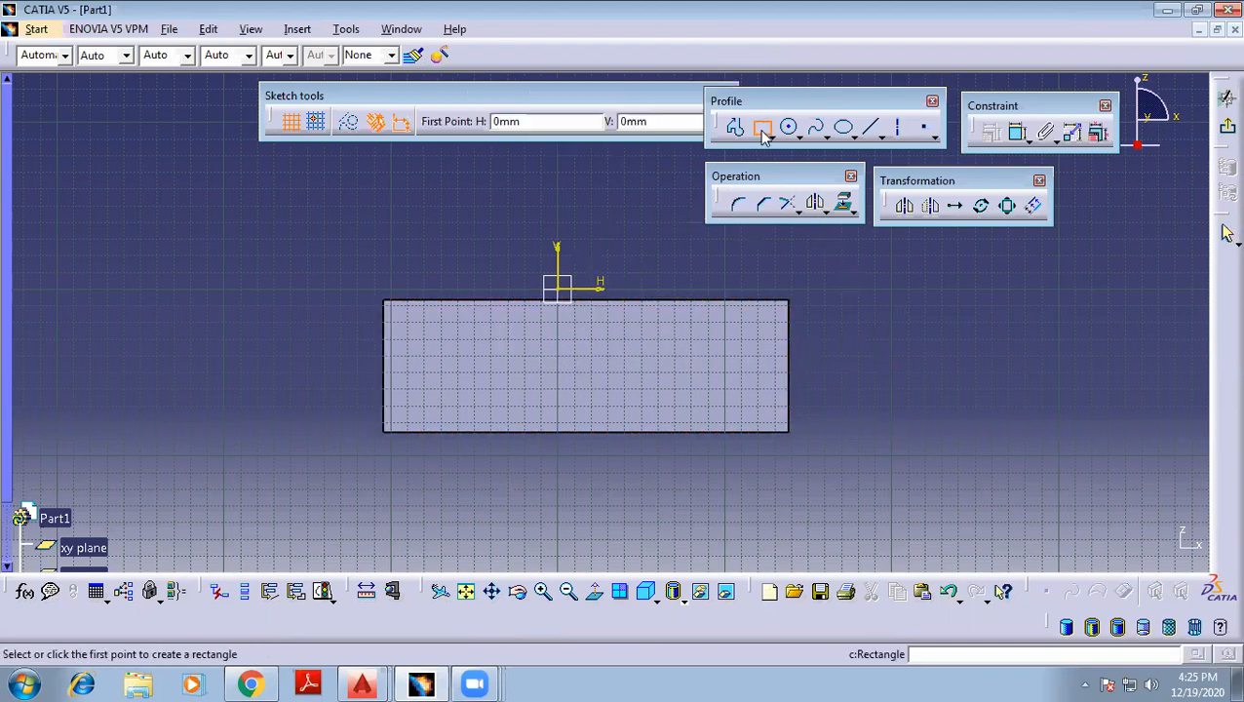
click(476, 340)
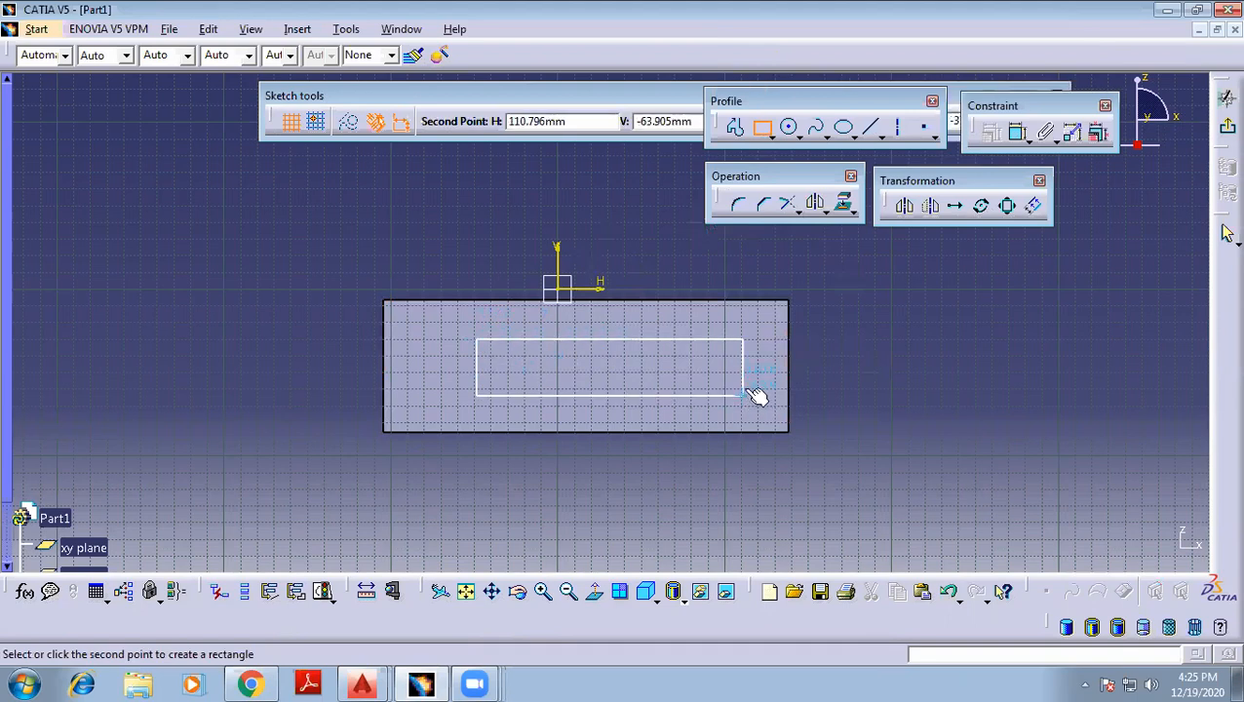
click(746, 388)
click(1225, 130)
Start a drafted filleted pocket from the new rectangle and set its depth to 30 mm
mouse_move(357, 320)
middle_down()
mouse_move(566, 337)
mouse_move(437, 309)
middle_up()
middle_drag(453, 318, 452, 317)
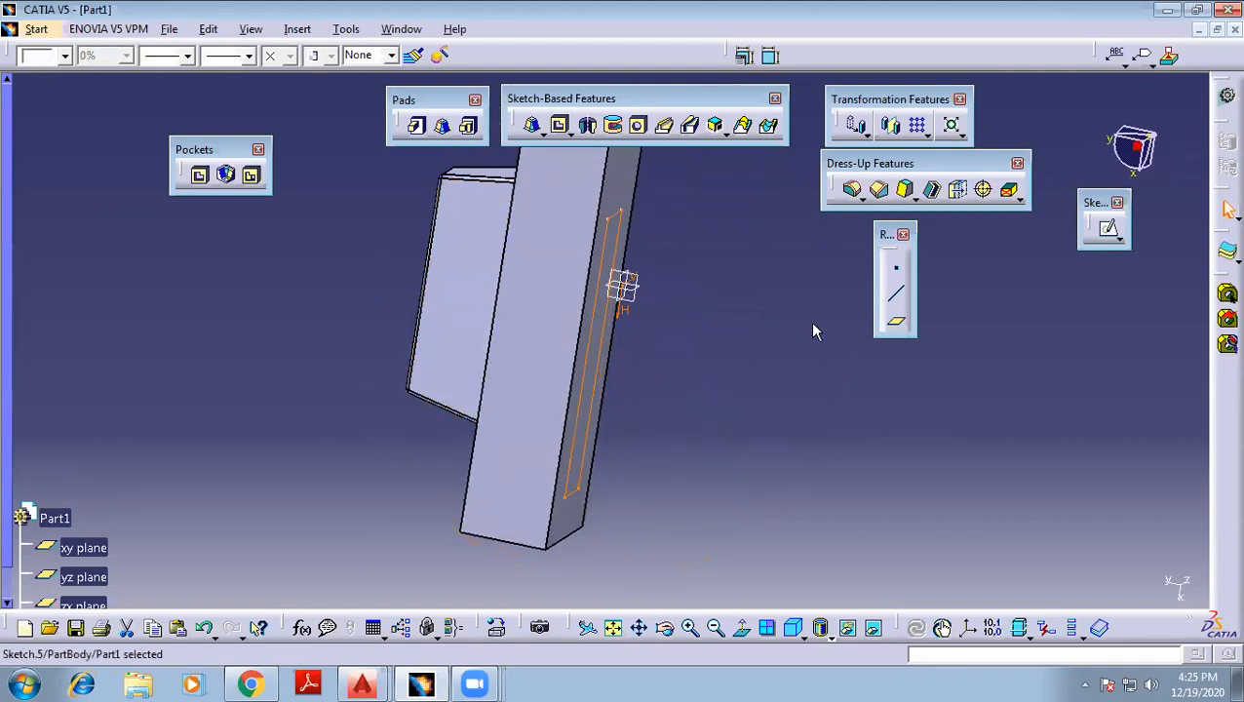
click(228, 175)
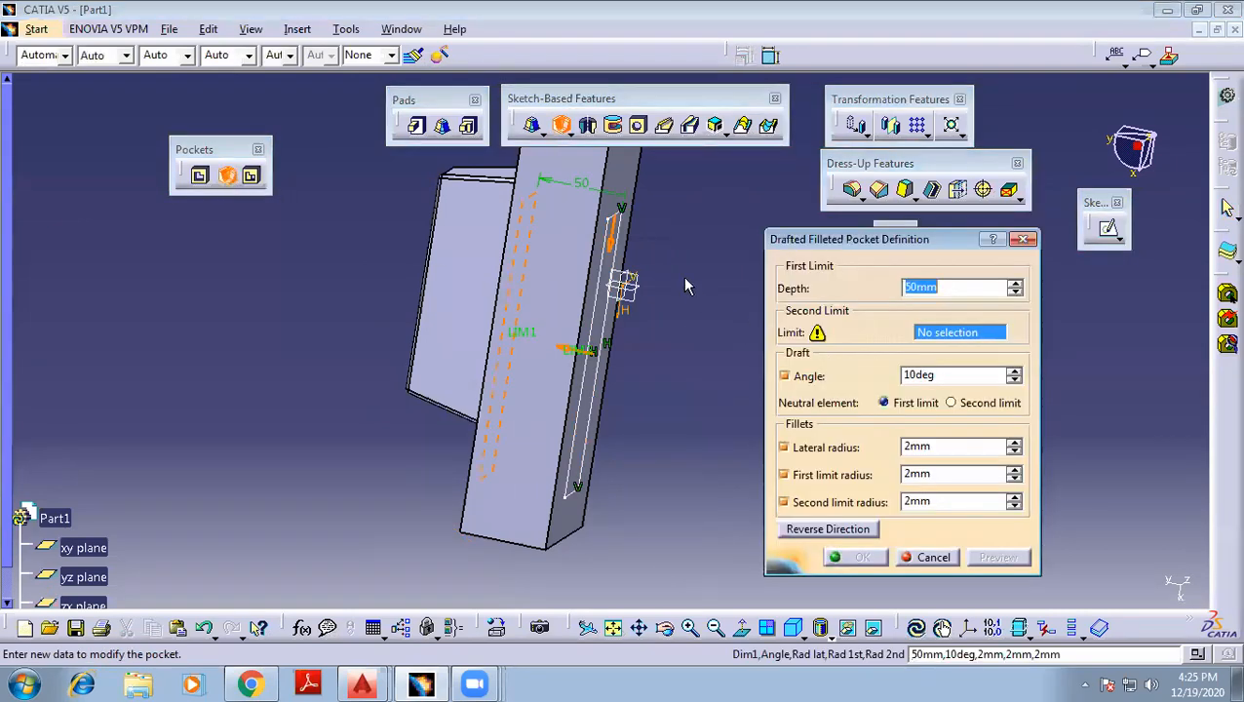
click(956, 286)
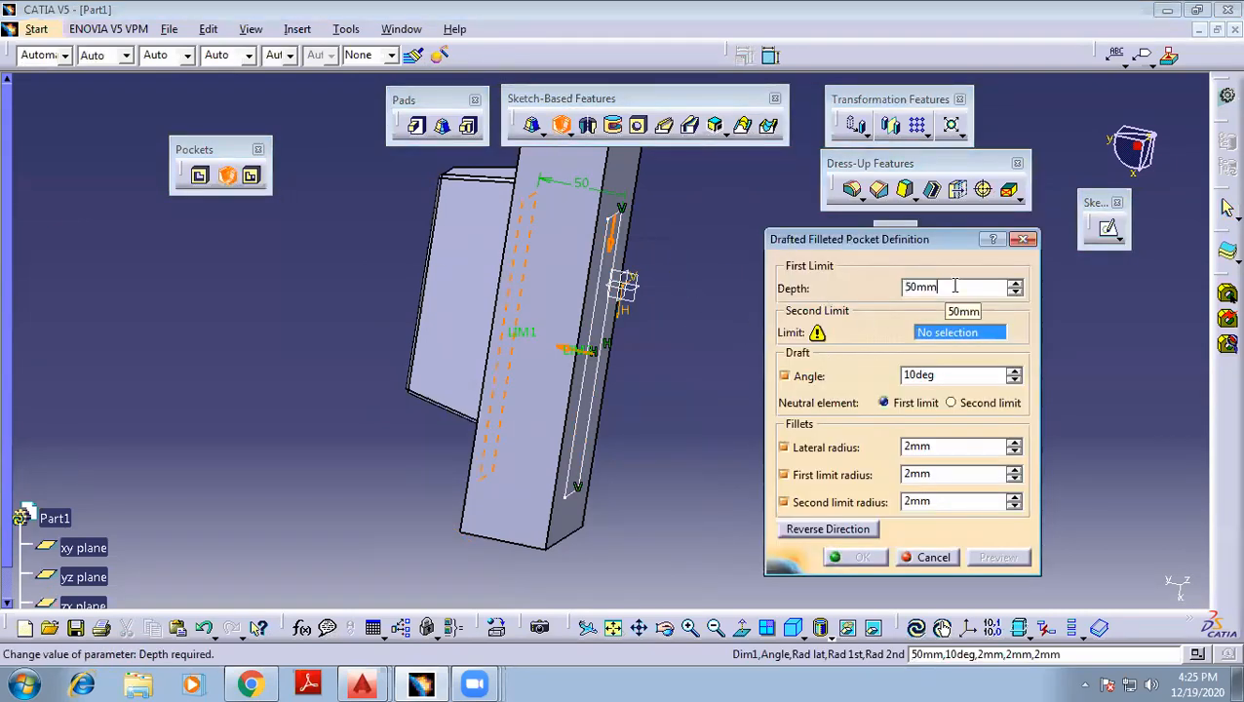
double_click(956, 285)
text(30)
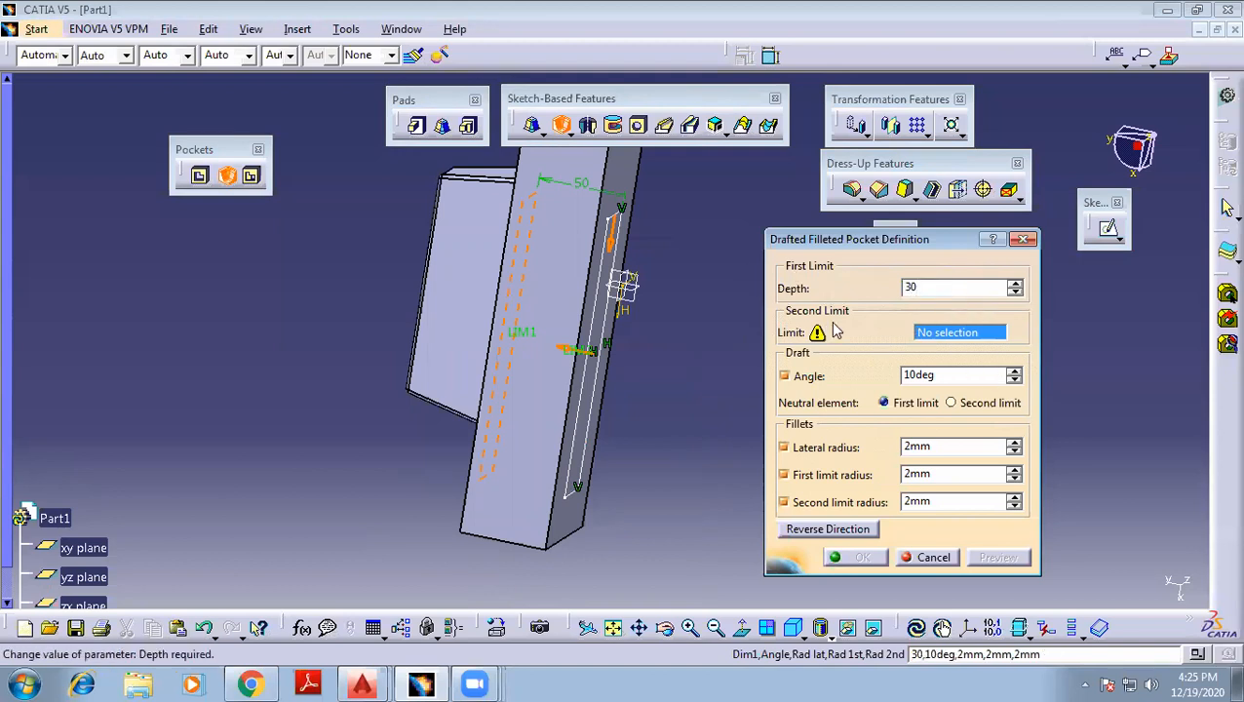
Use the block face carrying the rectangle as the pocket's second limit, preview the result and create the drafted filleted pocket
middle_drag(711, 273, 586, 269)
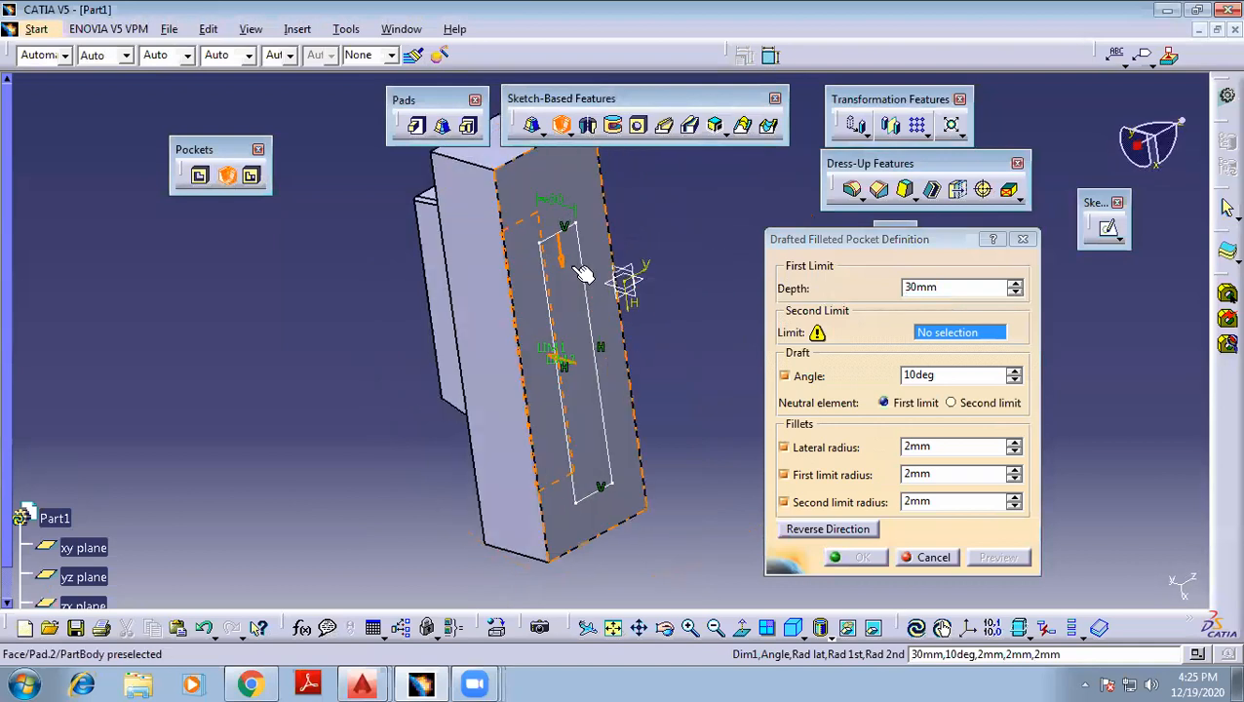
click(577, 184)
middle_drag(735, 286, 591, 268)
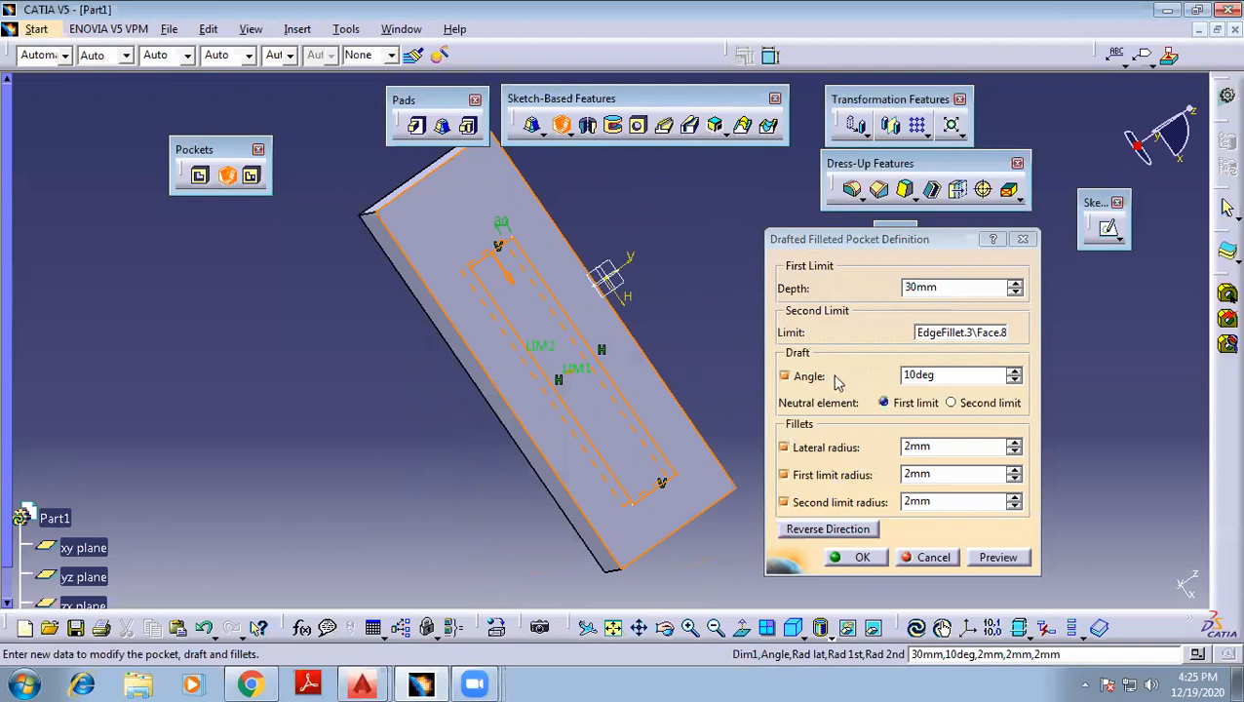
click(998, 558)
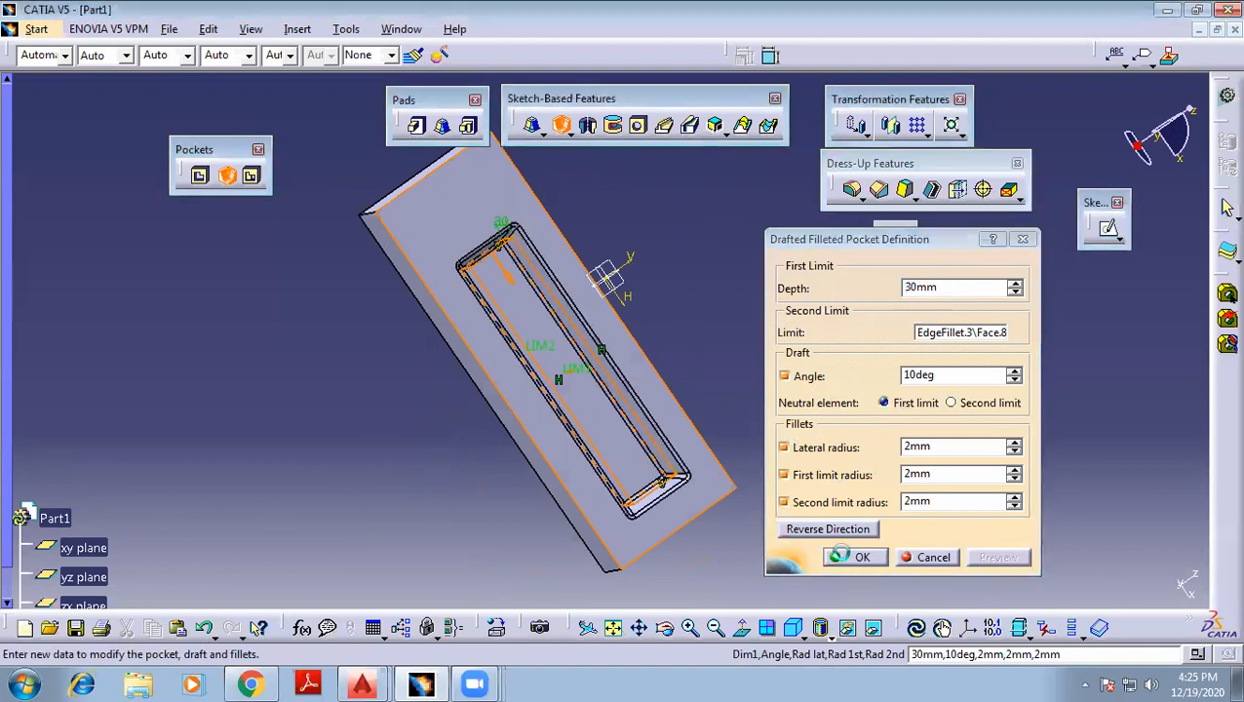
click(858, 558)
click(720, 322)
Examine the tapered walls and the rounded rim, corner and floor edges of the drafted filleted pocket from several directions
middle_drag(721, 322, 502, 305)
middle_drag(755, 277, 727, 347)
middle_drag(795, 480, 727, 389)
middle_drag(283, 406, 477, 275)
middle_drag(527, 347, 517, 399)
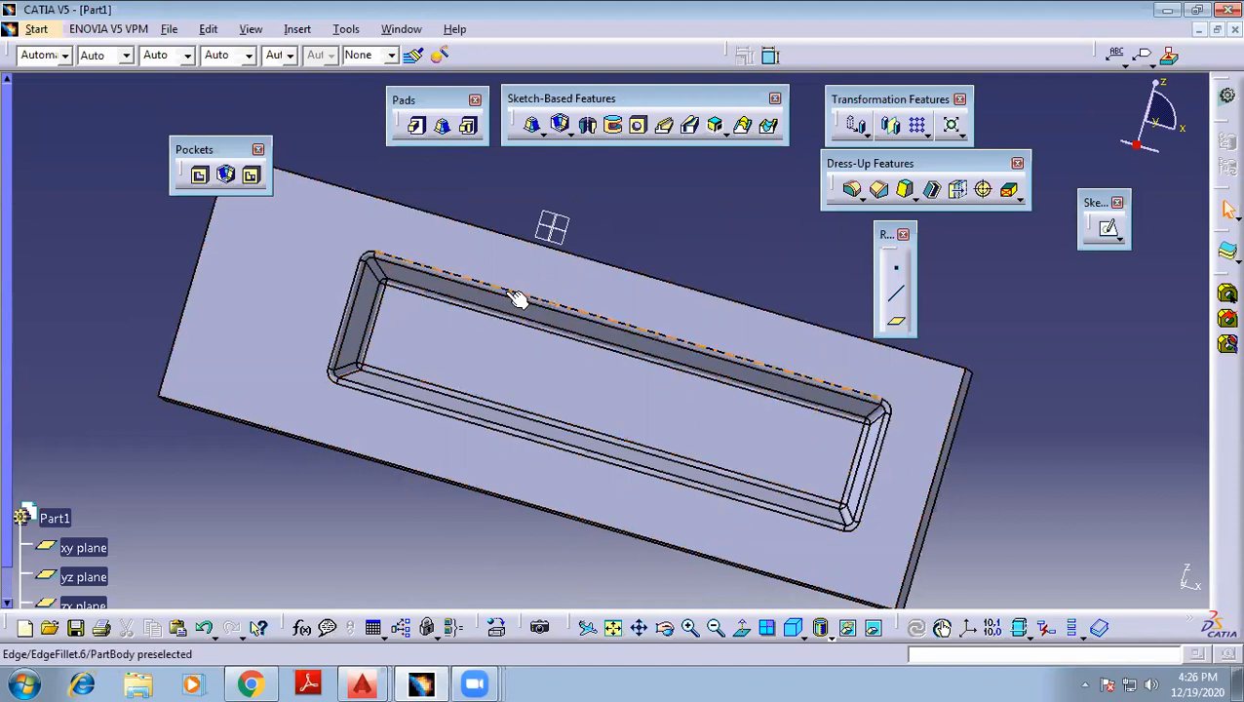
middle_drag(1093, 406, 1106, 468)
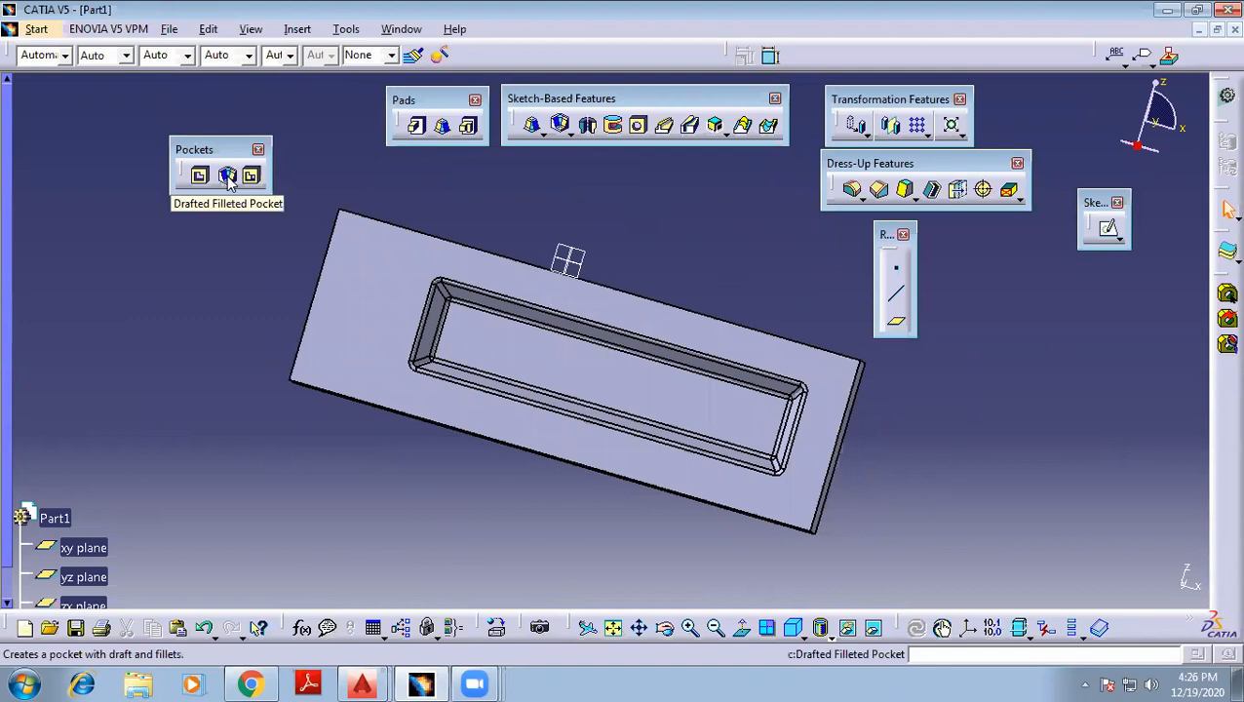
middle_drag(552, 245, 735, 484)
Select the whole block with all its pads and pockets and delete it from the part
drag(784, 491, 354, 211)
key(Delete)
key(Return)
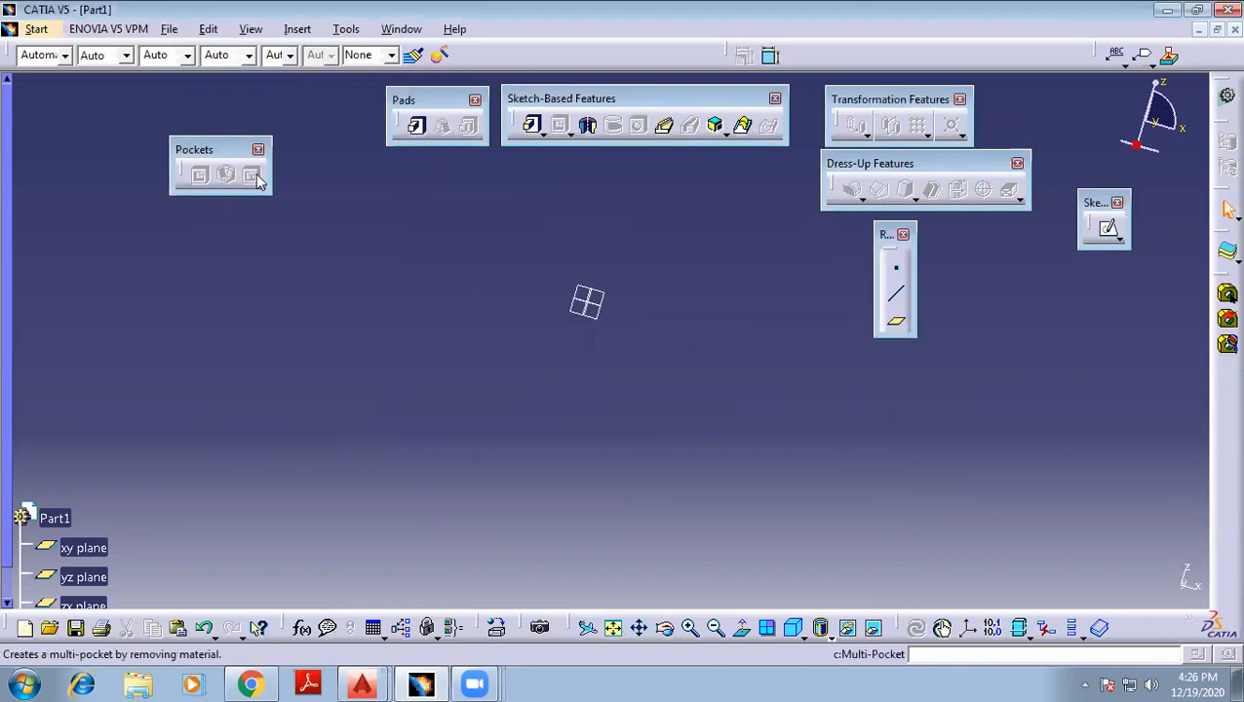
Sketch a rectangle around the origin on the xy plane and finish the sketch
middle_drag(611, 302, 635, 237)
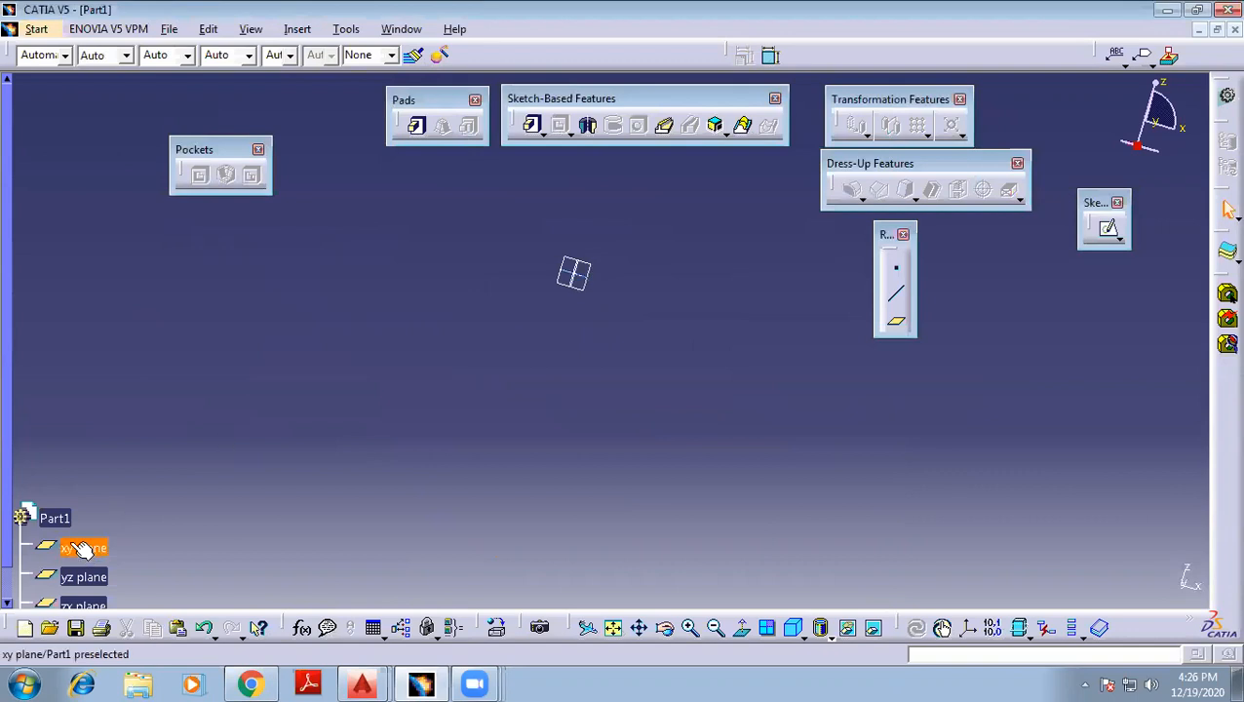
click(74, 280)
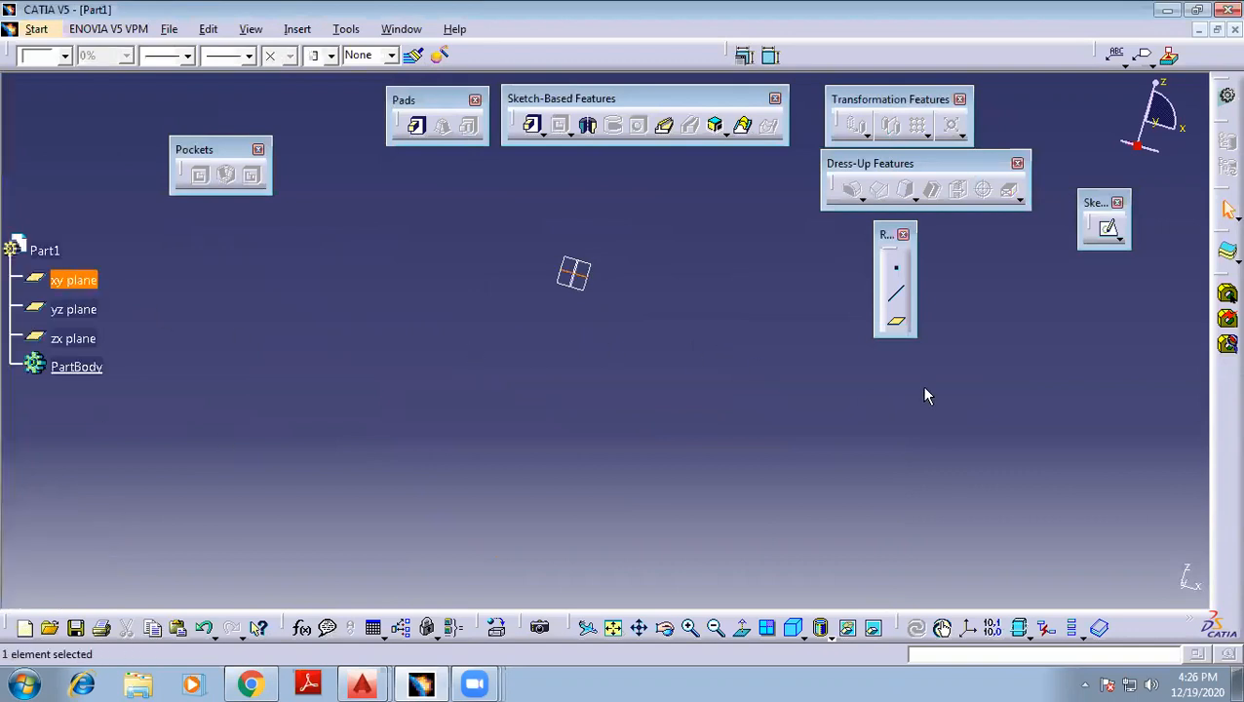
click(1110, 228)
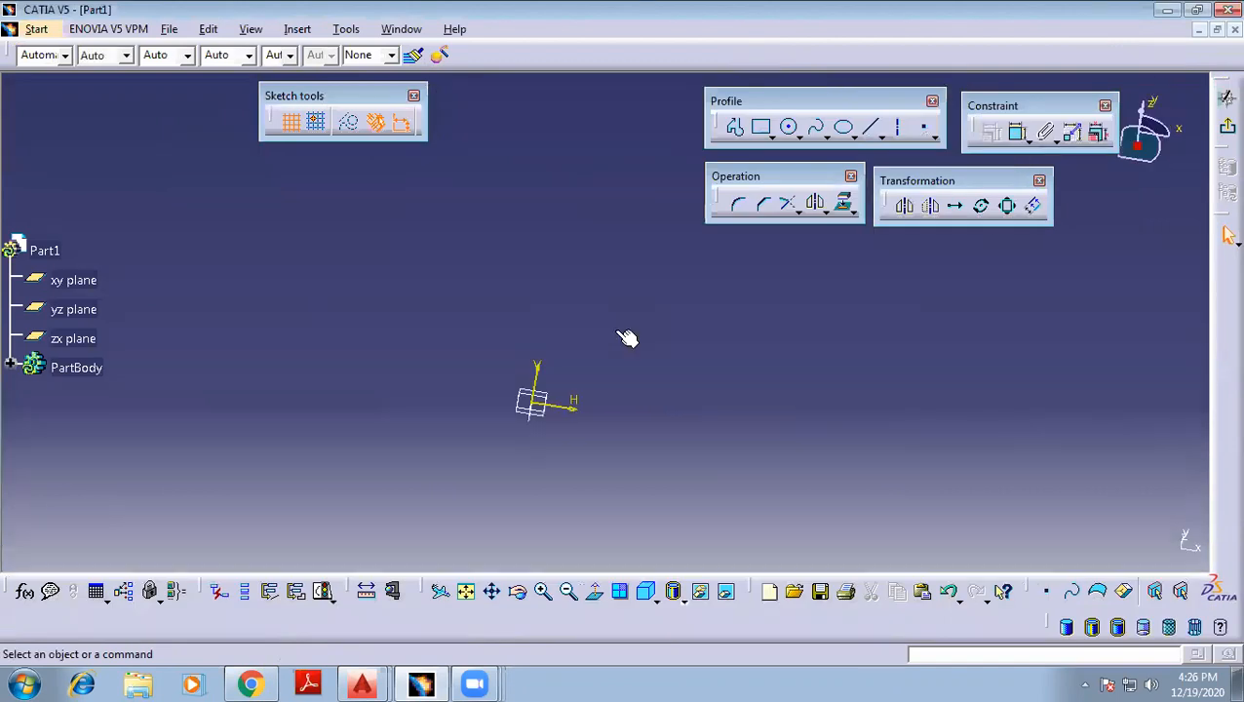
click(762, 127)
click(420, 342)
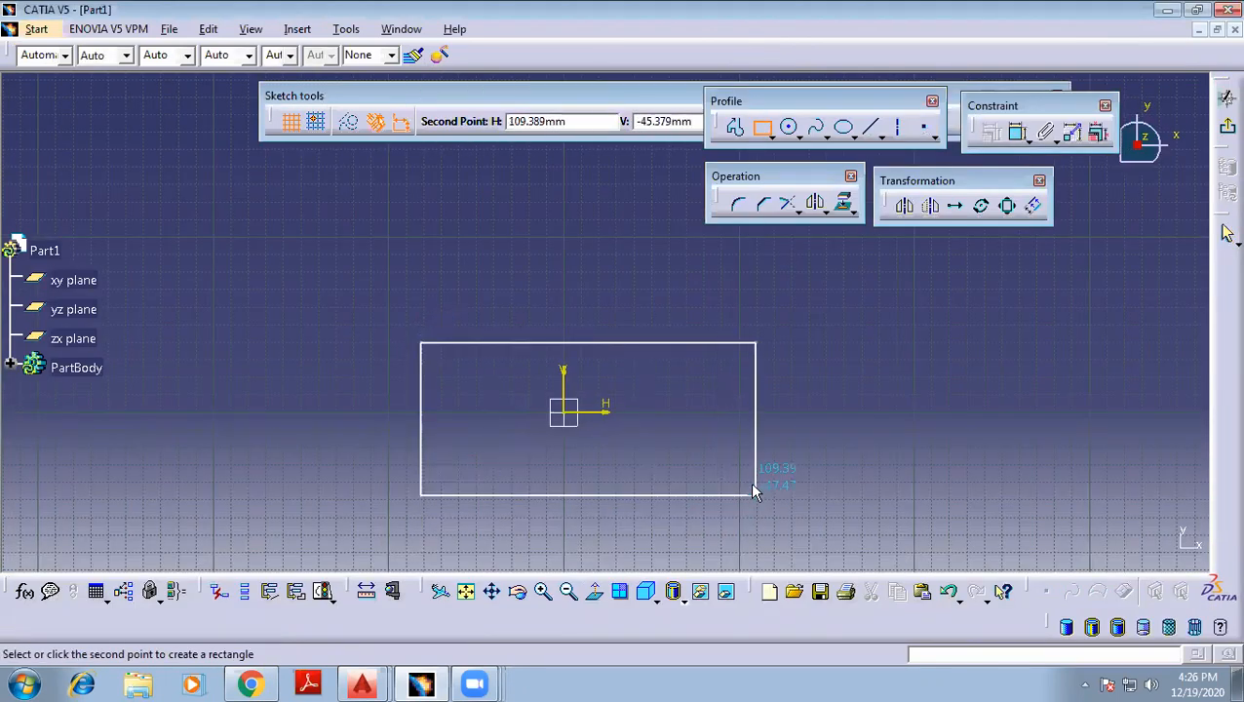
click(740, 479)
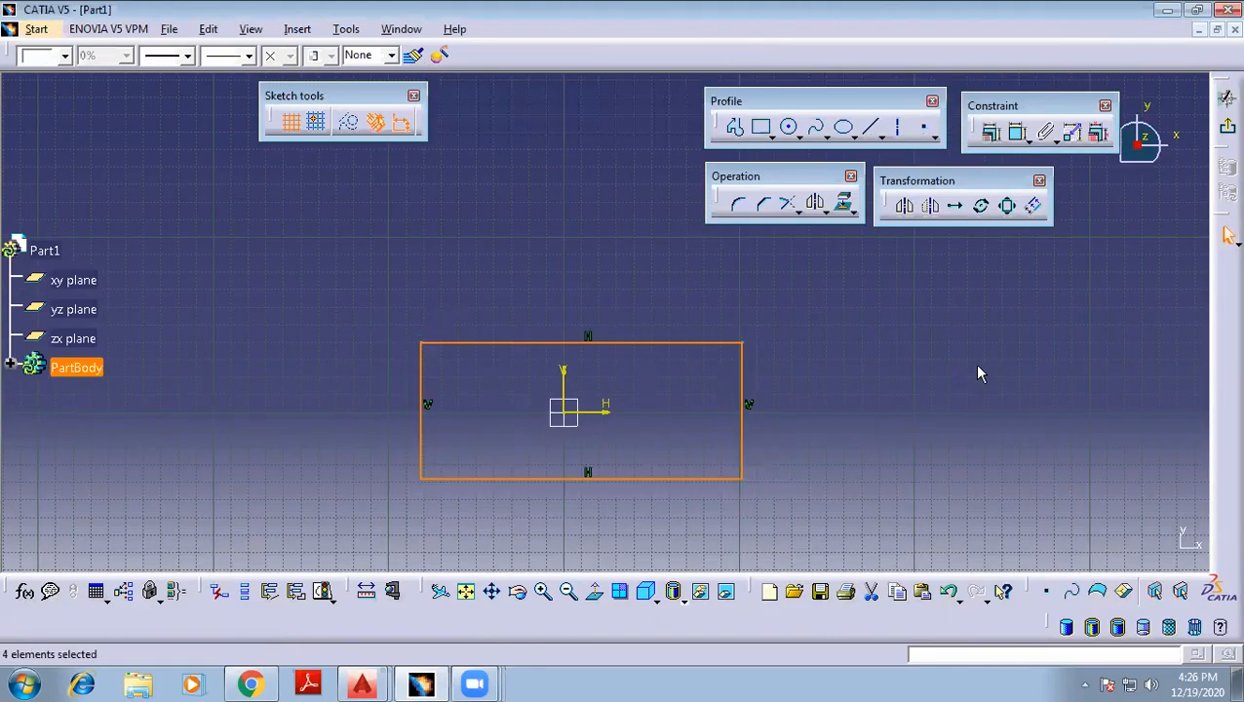
click(1226, 127)
Try to create a multi-pad from the single rectangle on the xy plane
middle_drag(637, 262, 533, 261)
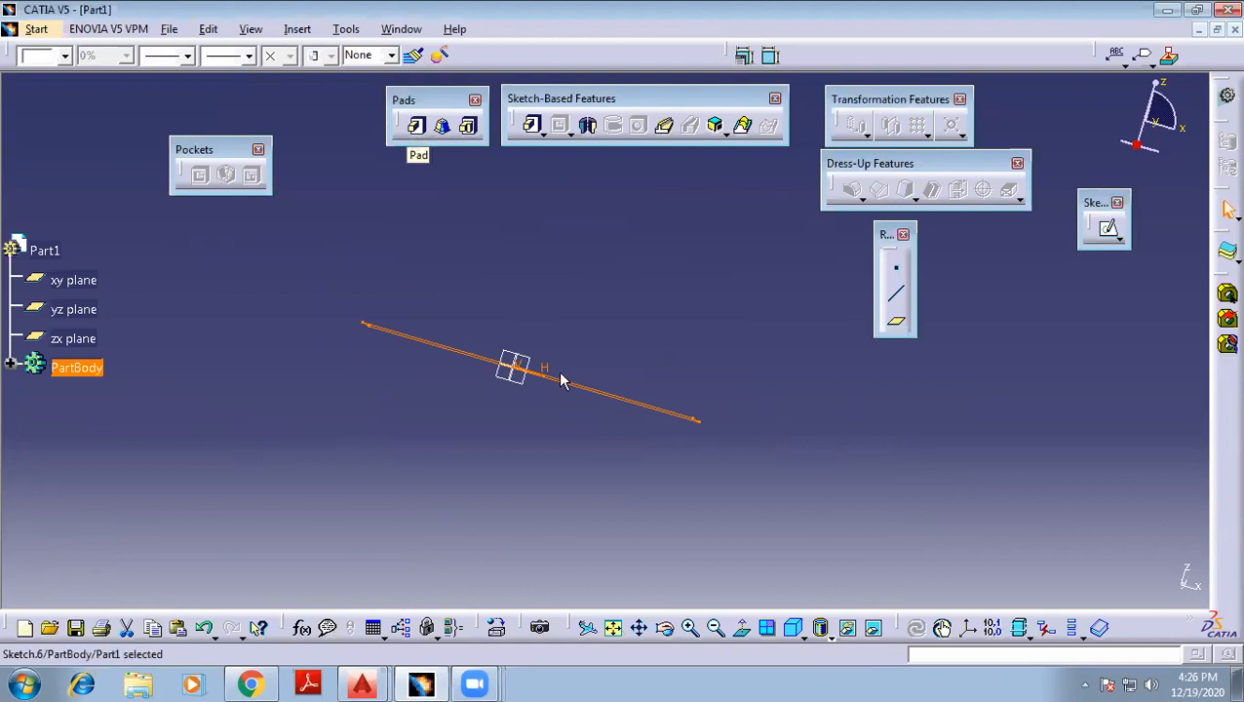
mouse_move(445, 183)
middle_down()
mouse_move(445, 338)
mouse_move(594, 436)
mouse_move(607, 419)
middle_up()
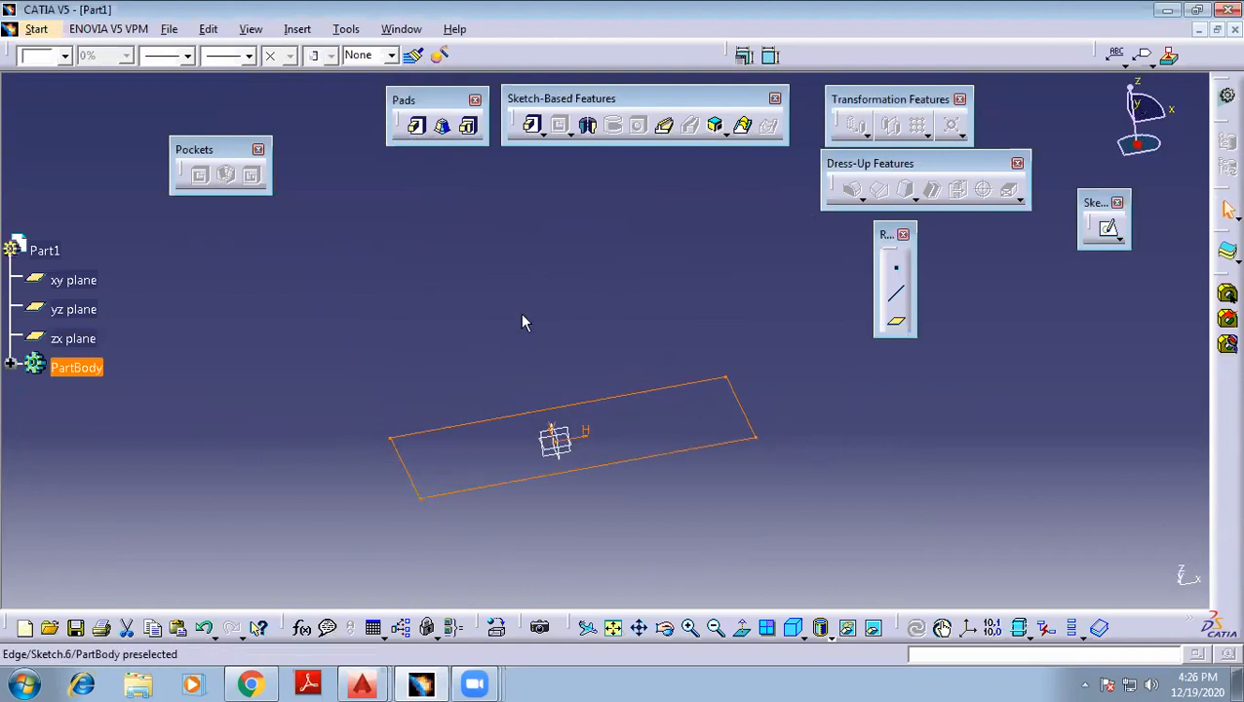
click(469, 134)
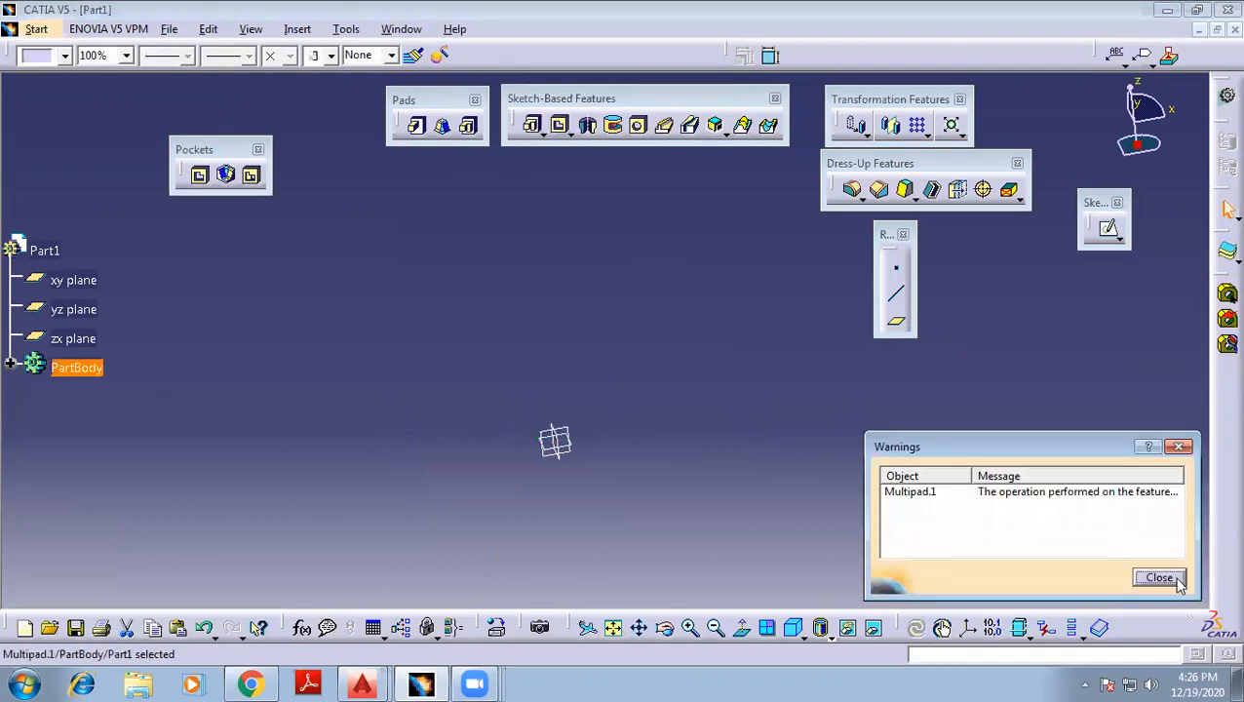
click(1159, 579)
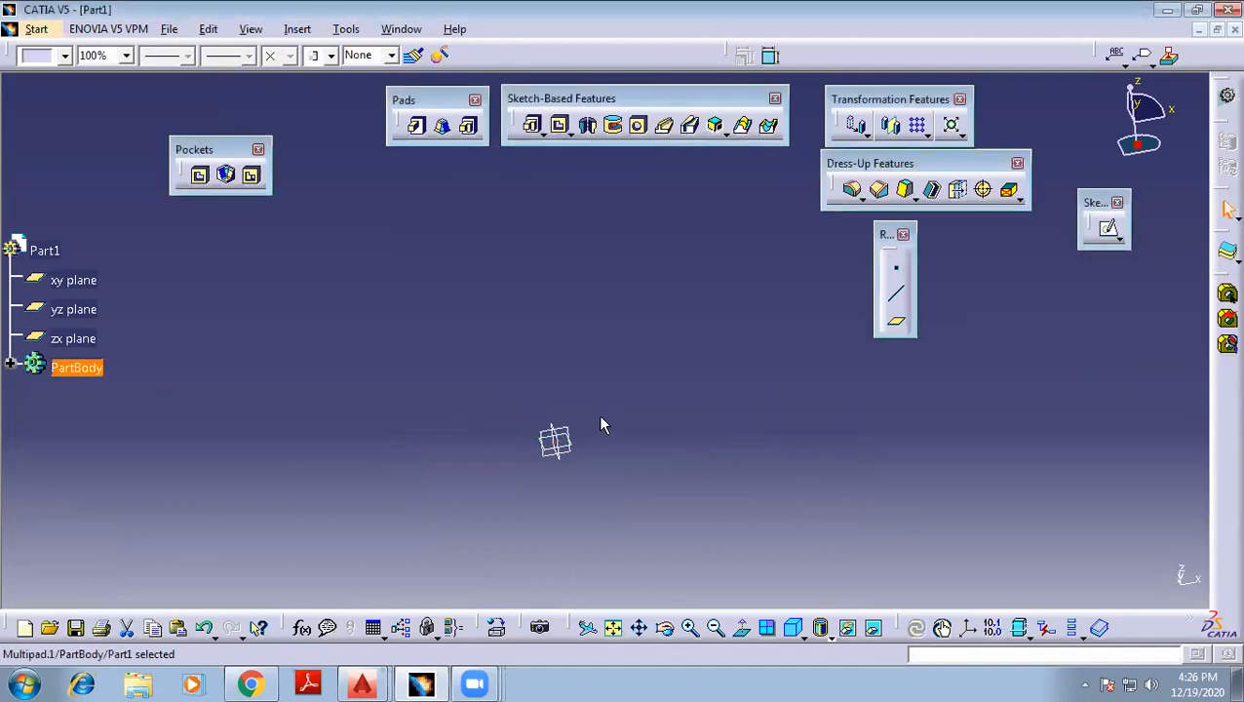
Open a new sketch on the yz plane
click(555, 443)
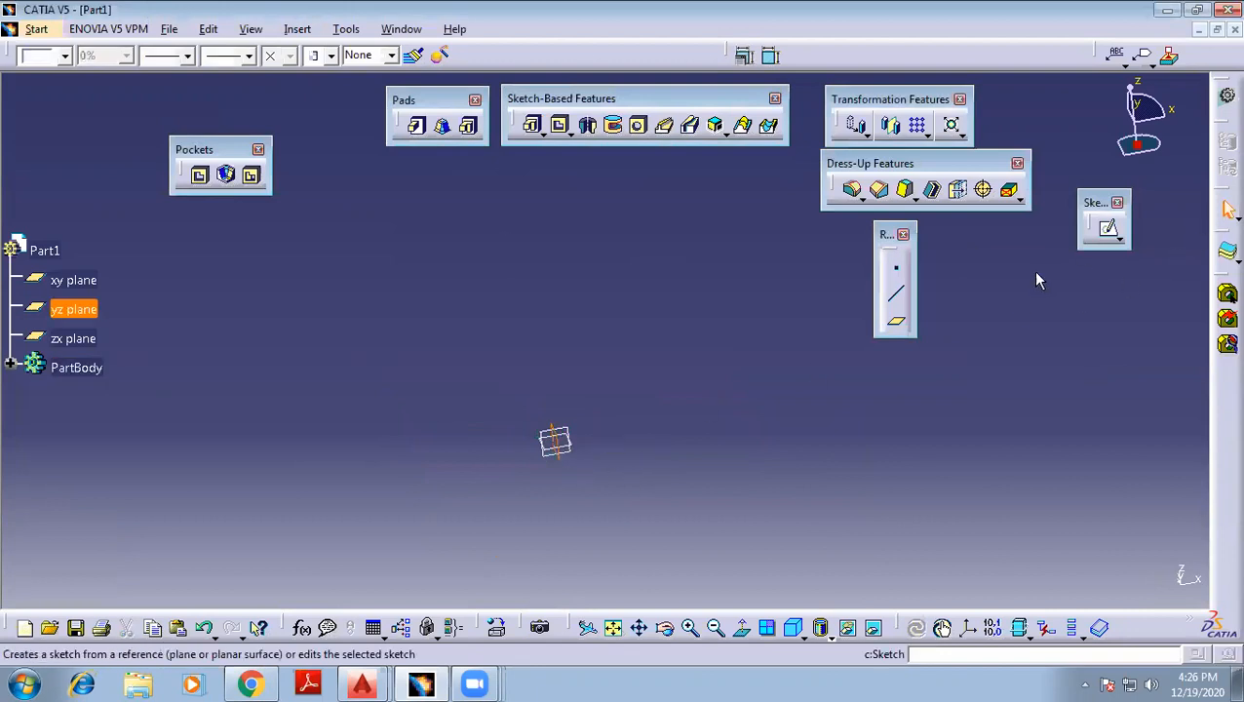
click(1105, 230)
mouse_move(863, 419)
middle_down()
mouse_move(636, 376)
mouse_move(677, 398)
mouse_move(701, 511)
middle_up()
scroll(679, 381, down, 5)
scroll(679, 381, up, 1)
mouse_move(877, 530)
middle_down()
mouse_move(741, 439)
mouse_move(603, 318)
mouse_move(574, 355)
mouse_move(704, 435)
middle_up()
click(761, 127)
click(553, 427)
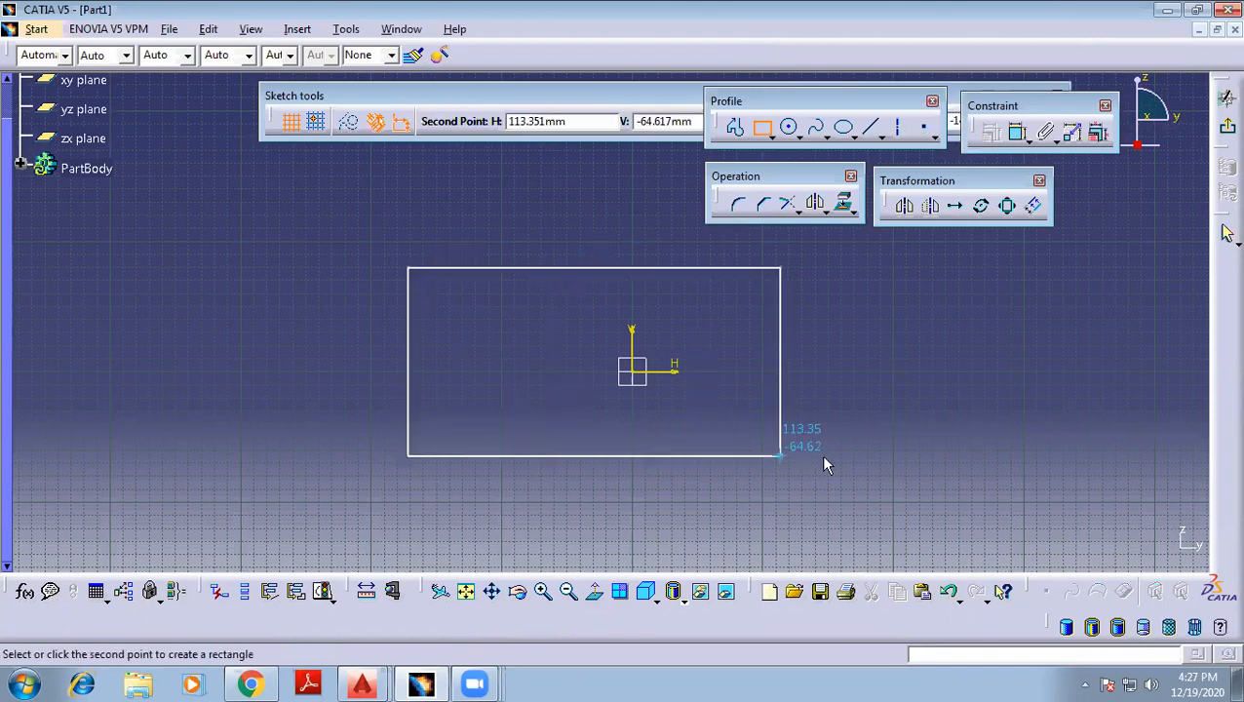
click(878, 455)
click(978, 351)
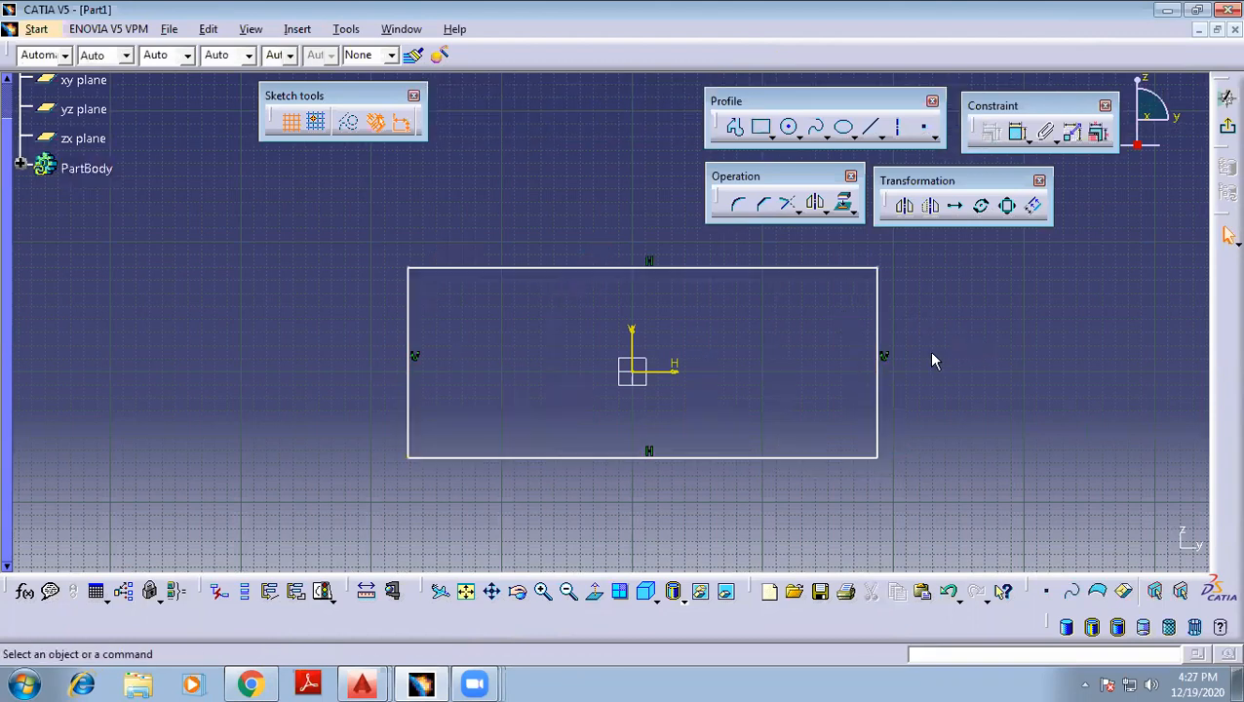
key(ctrl+z)
key(ctrl+z)
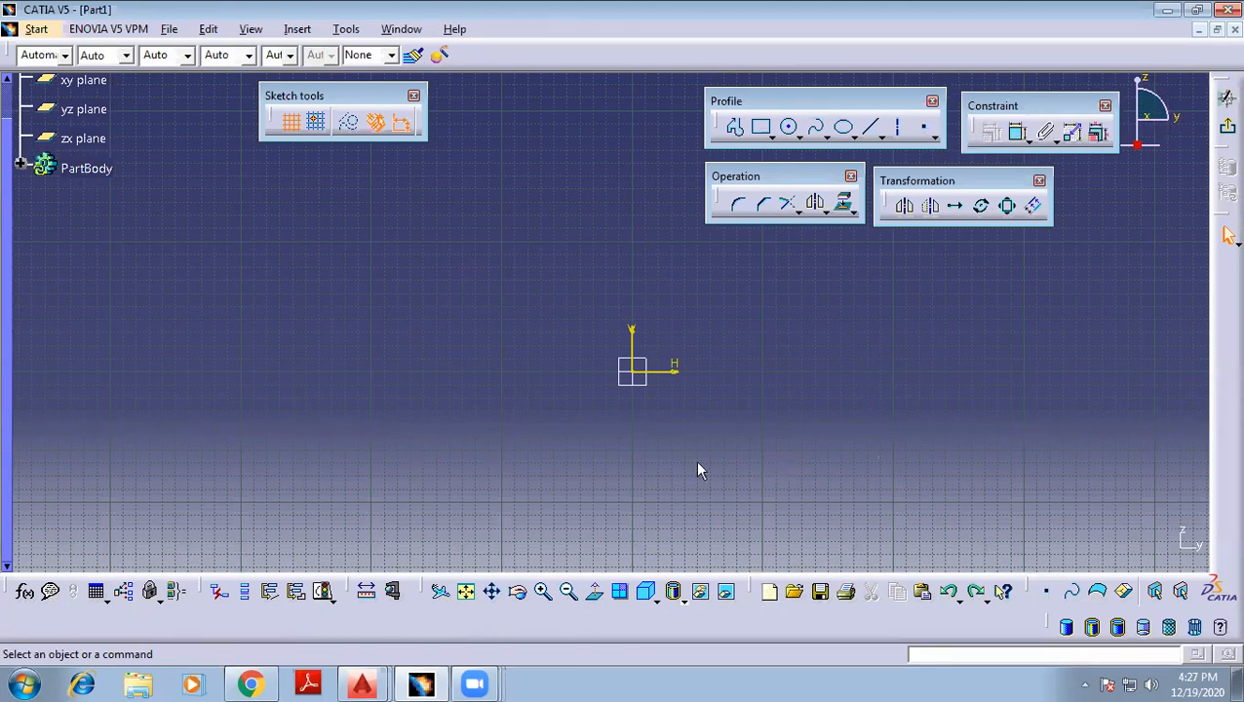
Sketch three concentric circles of decreasing size centred on the origin of the yz plane and finish the sketch
middle_drag(751, 344, 699, 352)
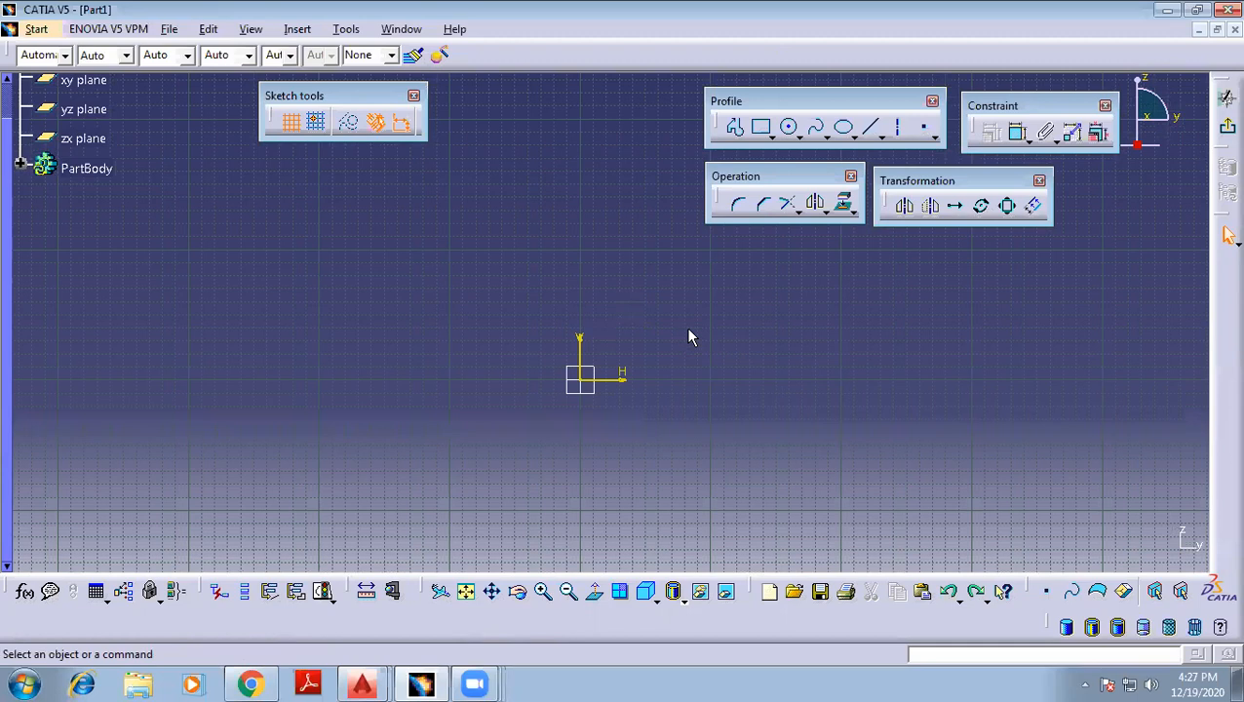
click(789, 128)
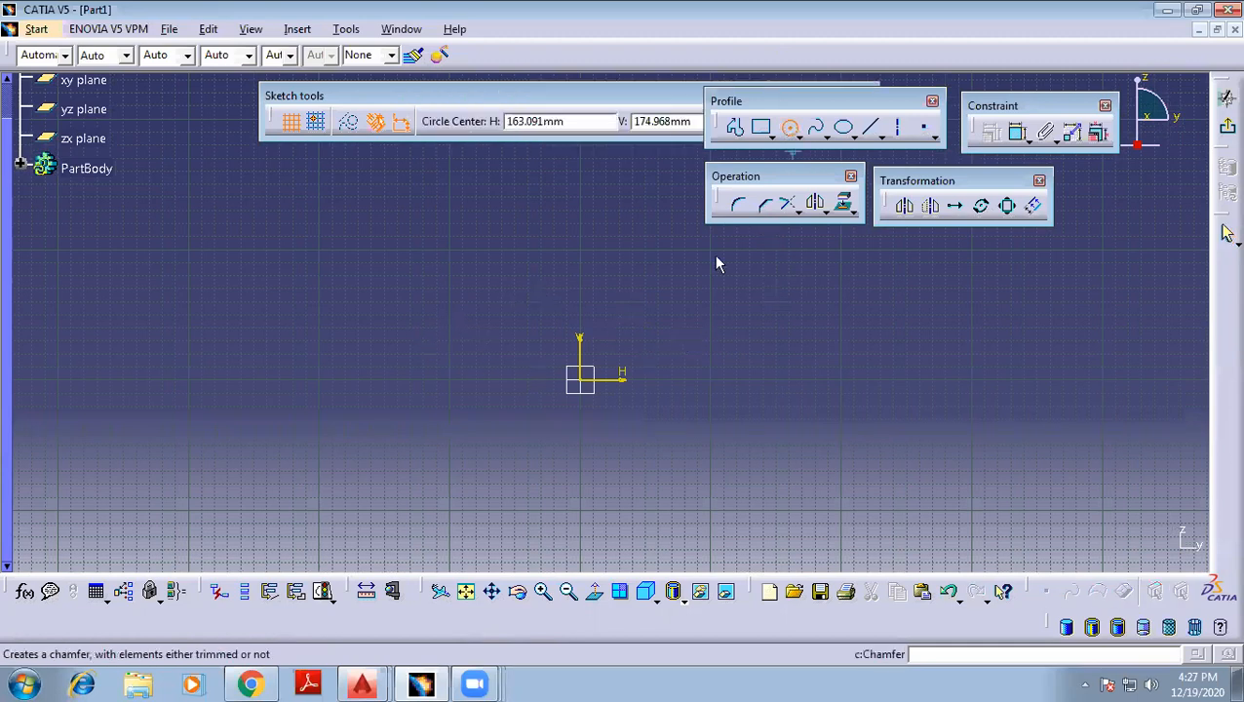
click(580, 380)
click(768, 390)
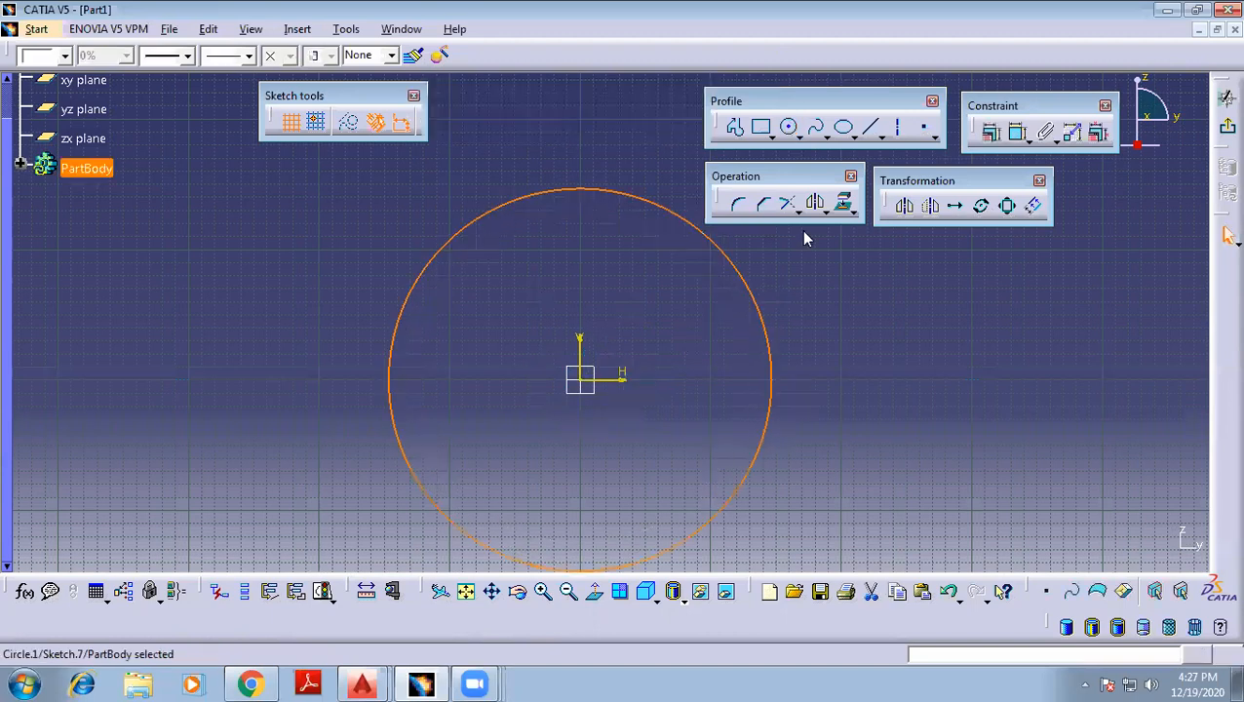
click(789, 127)
click(588, 381)
click(698, 438)
click(789, 128)
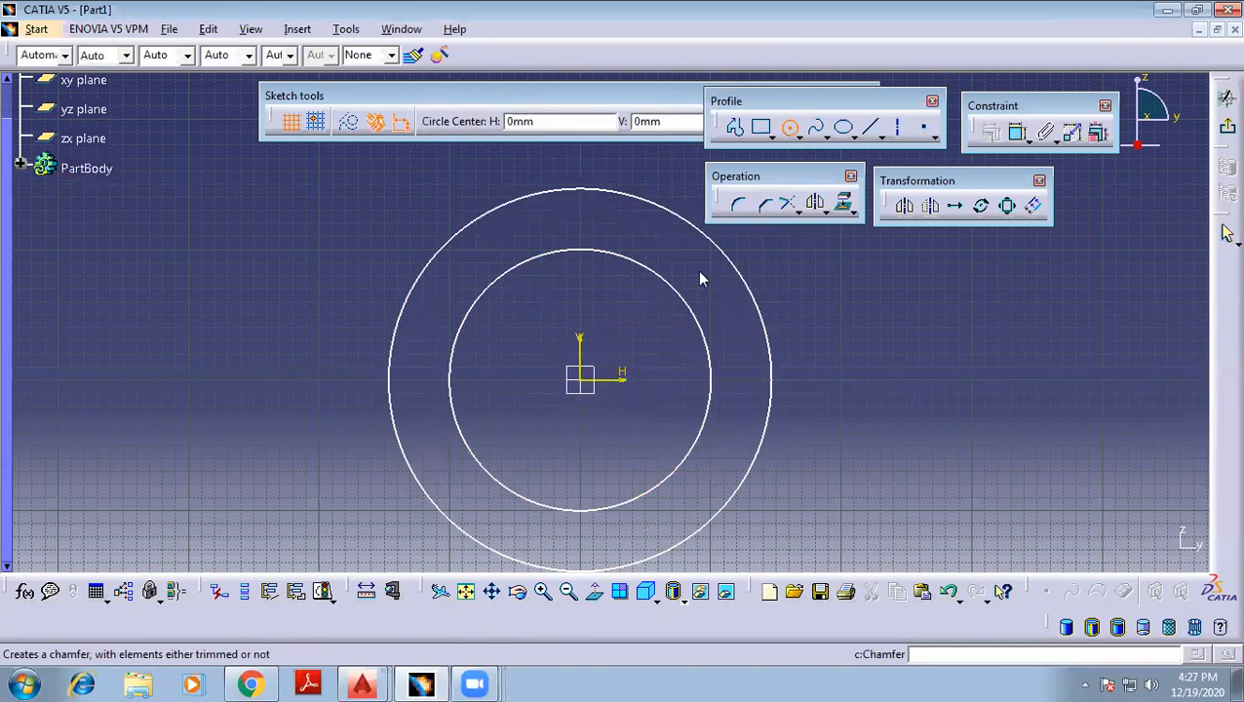
click(582, 381)
click(638, 424)
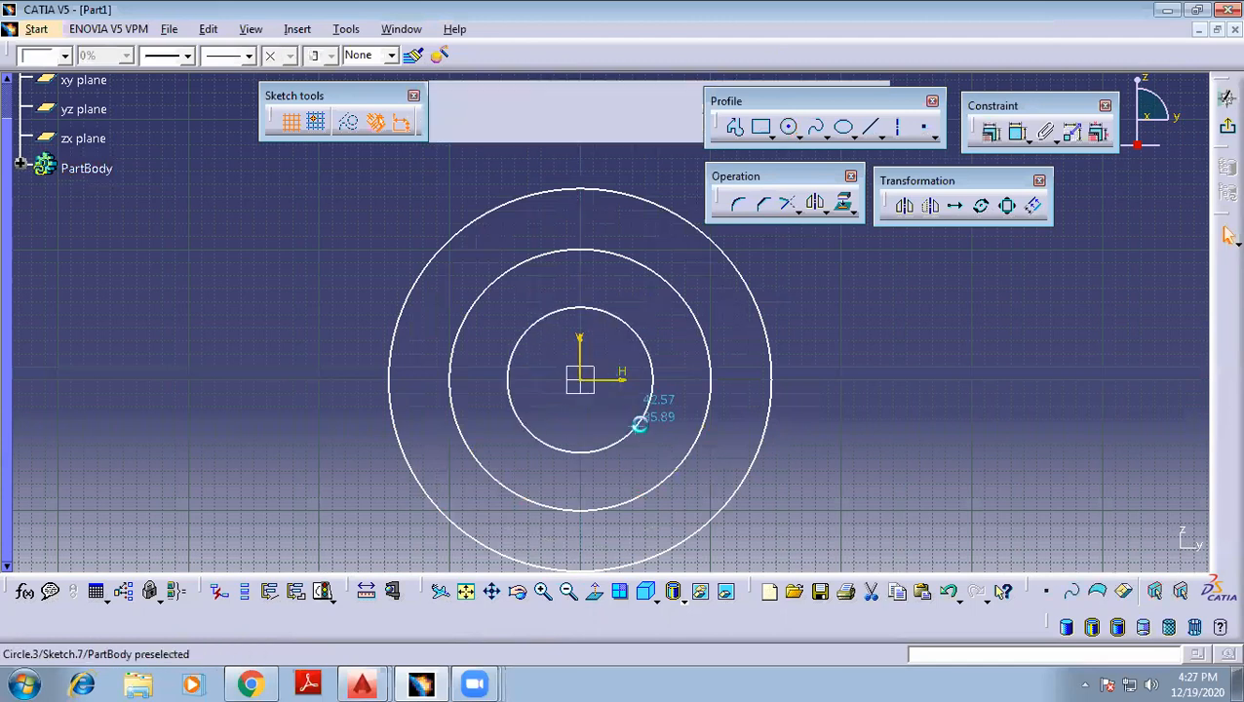
click(1222, 129)
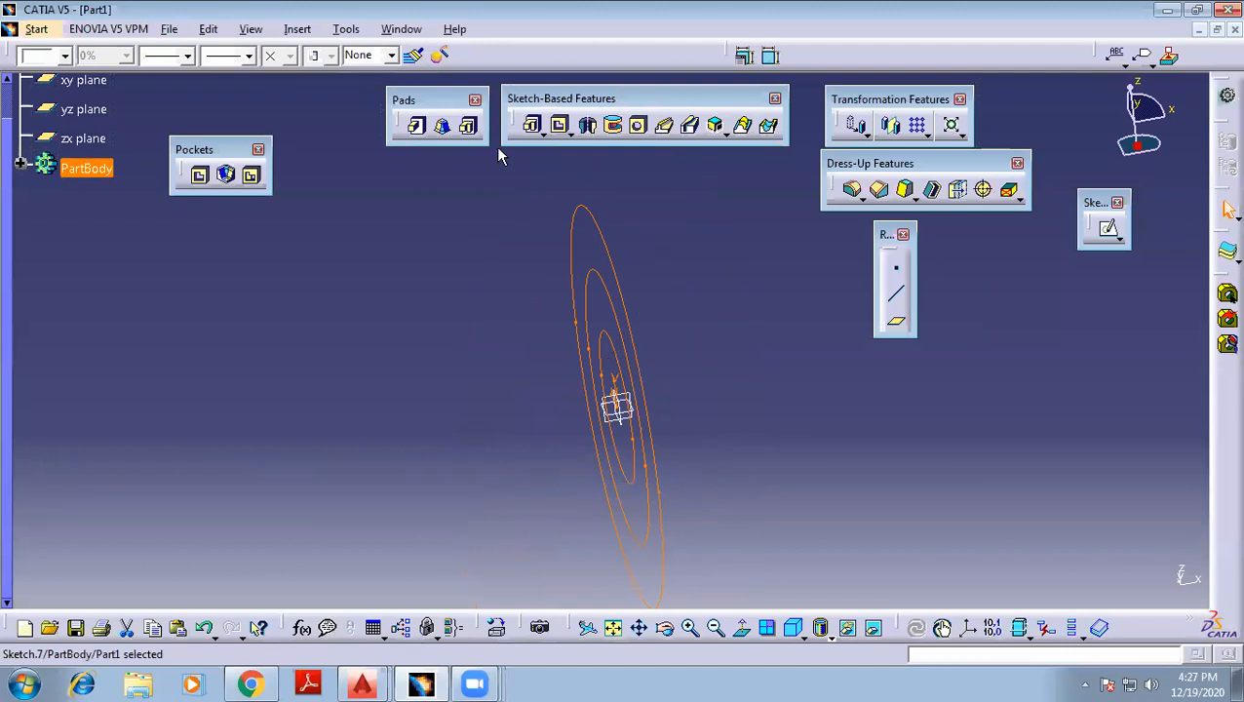
Start a multi-pad from the three-circle sketch and set the innermost circle's extrusion length to 50 mm
click(470, 127)
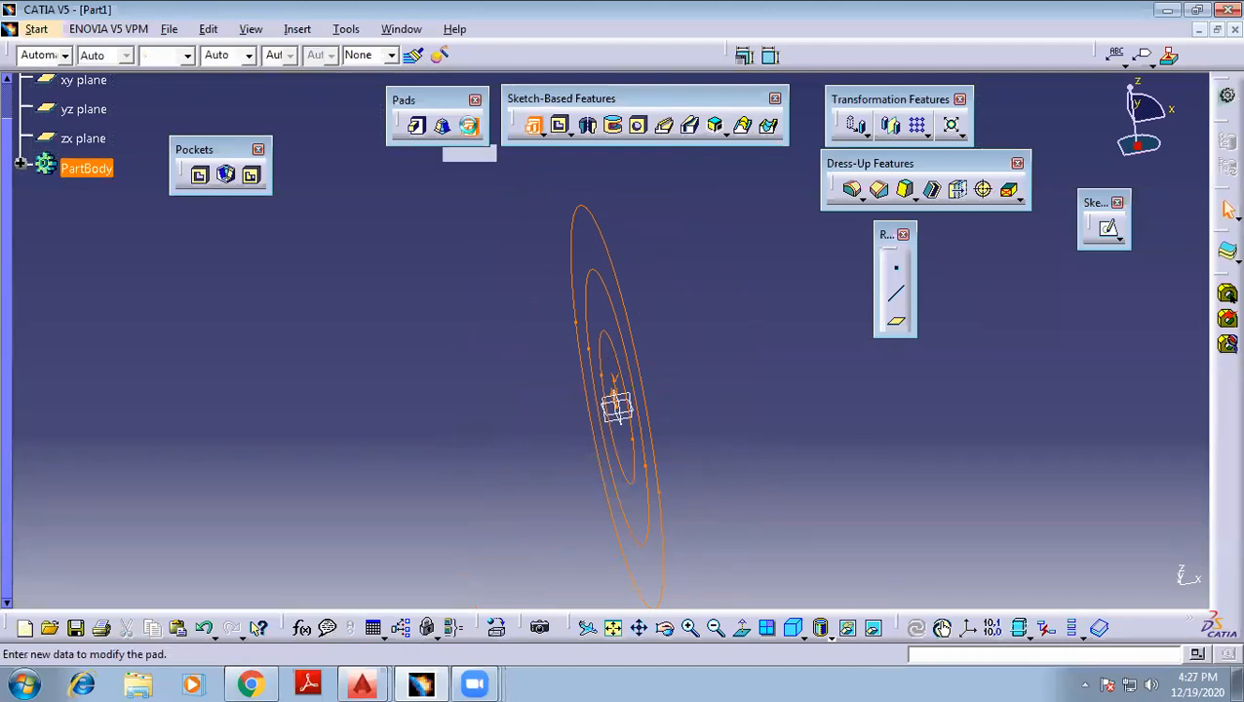
mouse_move(841, 344)
middle_down()
mouse_move(721, 345)
mouse_move(677, 397)
mouse_move(827, 452)
mouse_move(883, 439)
mouse_move(930, 347)
mouse_move(849, 410)
mouse_move(835, 347)
mouse_move(862, 373)
mouse_move(848, 370)
middle_up()
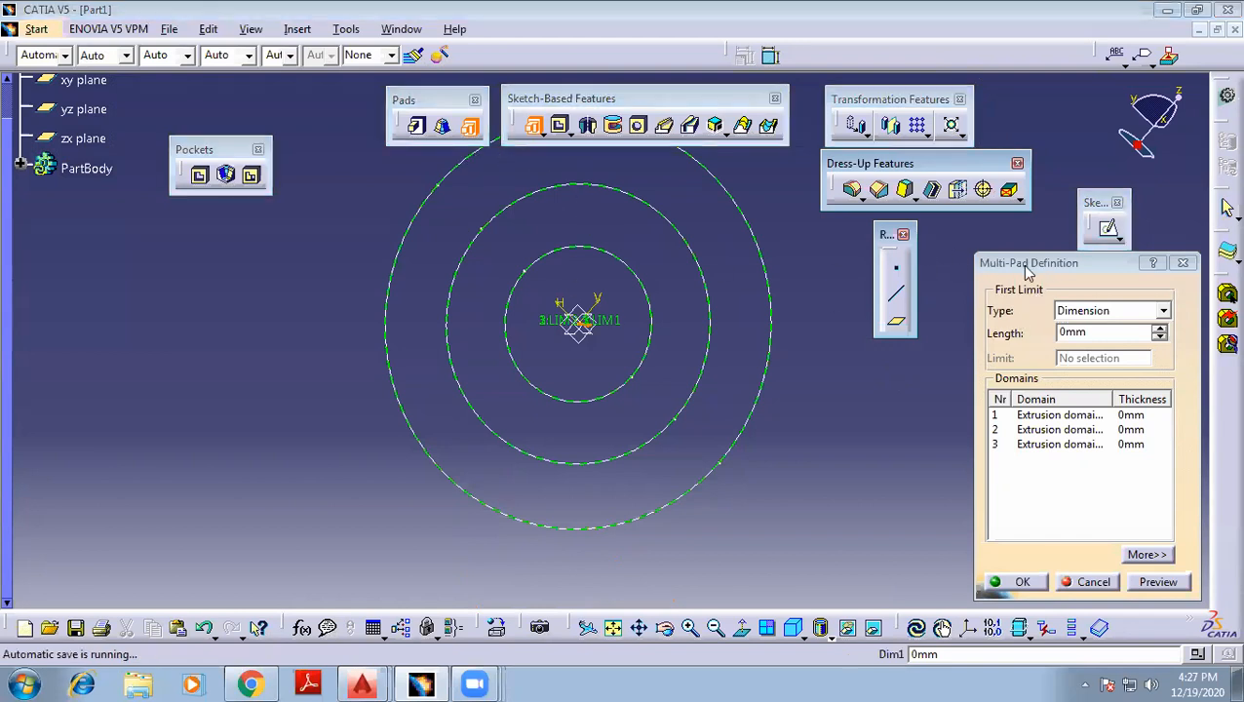
drag(1045, 271, 931, 254)
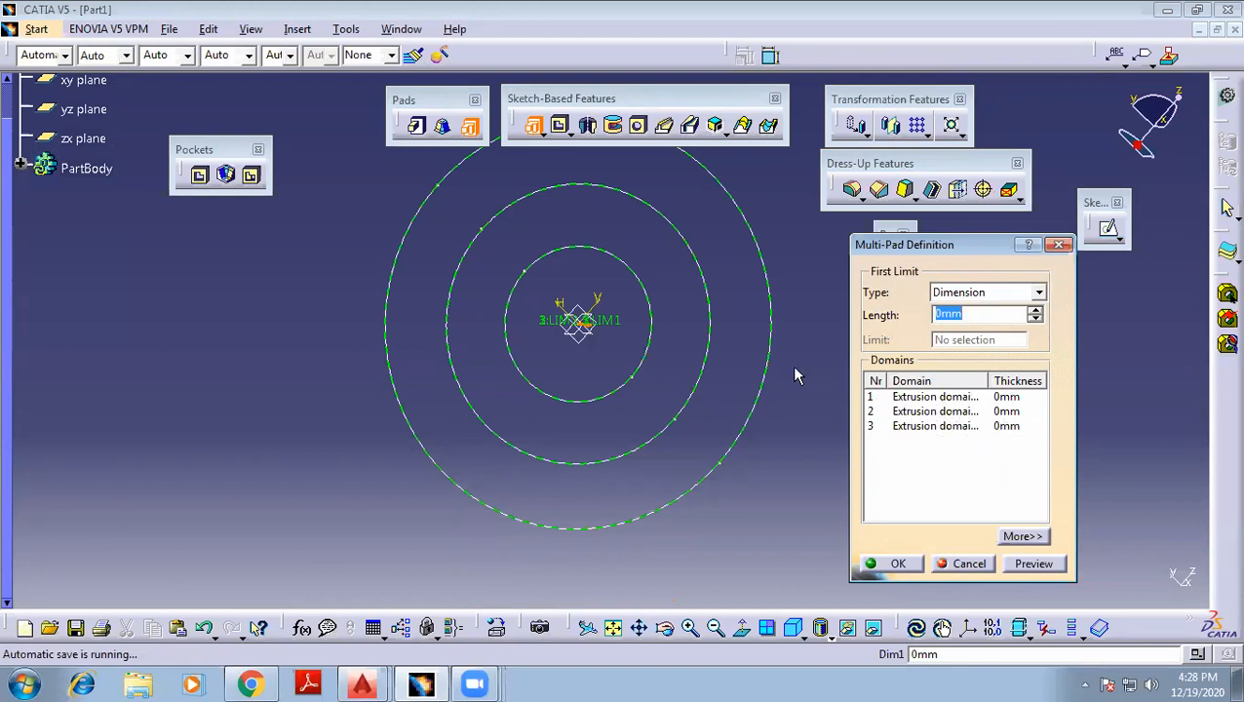
middle_drag(761, 374, 718, 366)
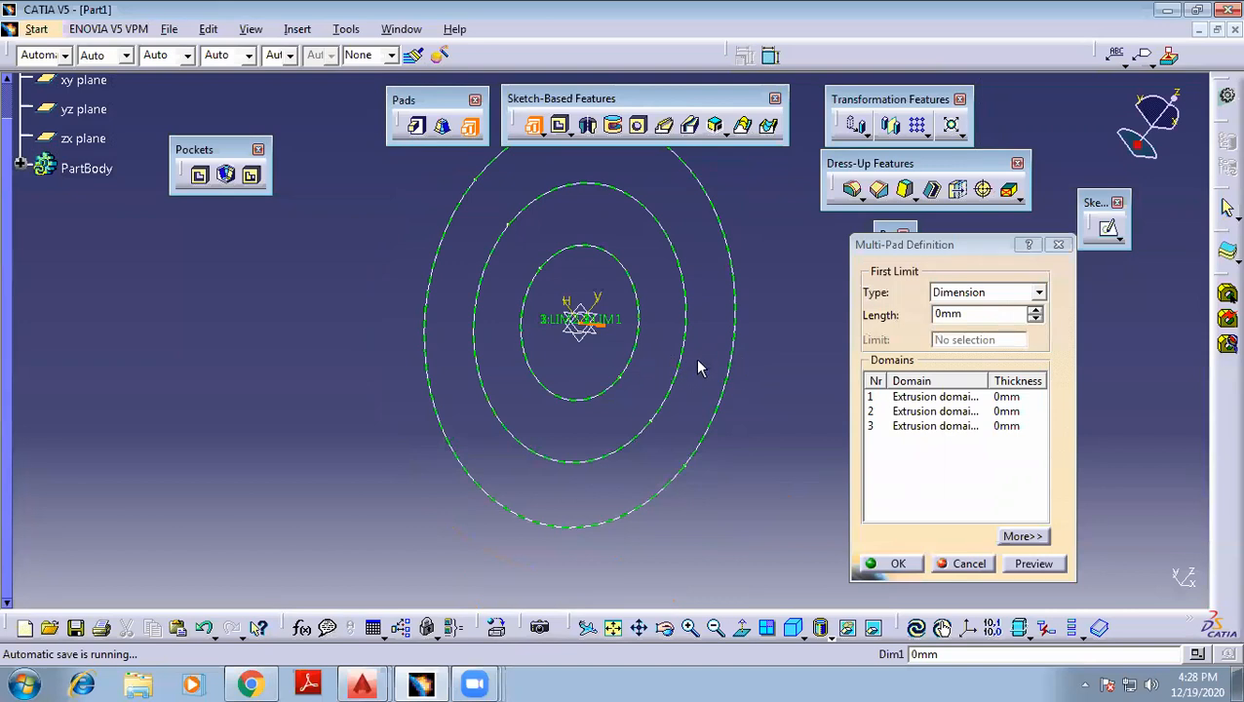
click(921, 400)
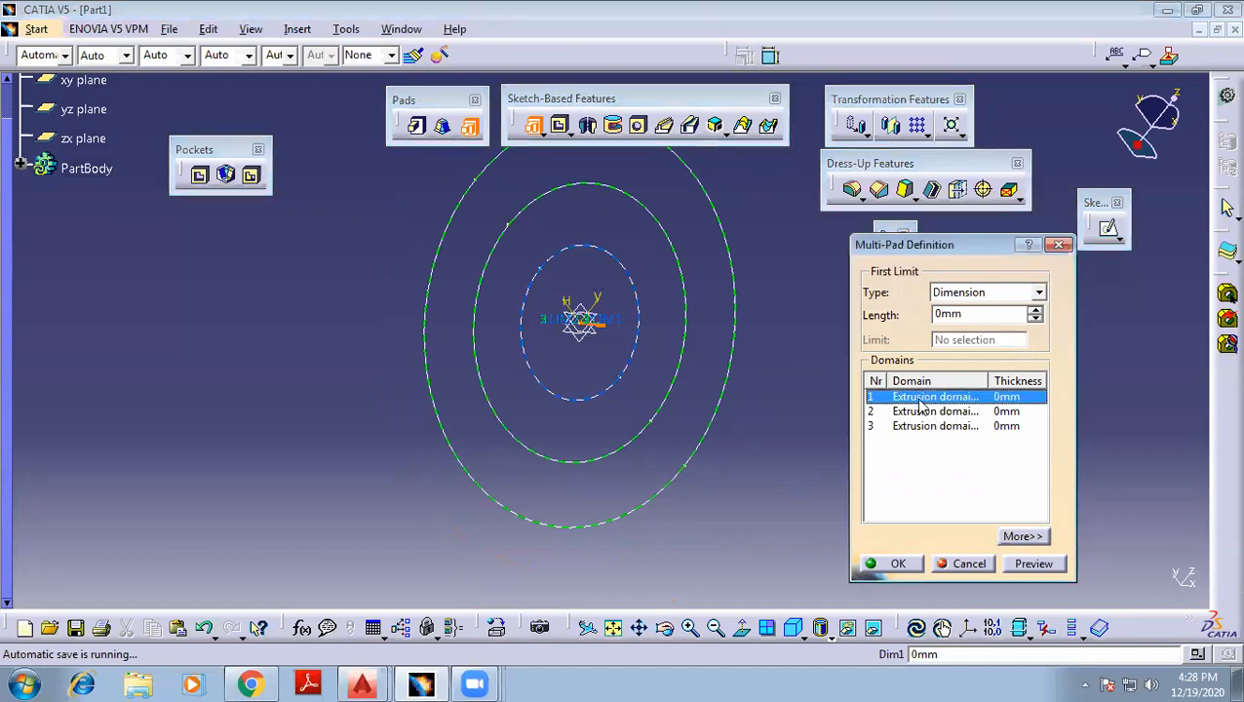
mouse_move(339, 339)
middle_down()
mouse_move(411, 364)
mouse_move(478, 328)
middle_up()
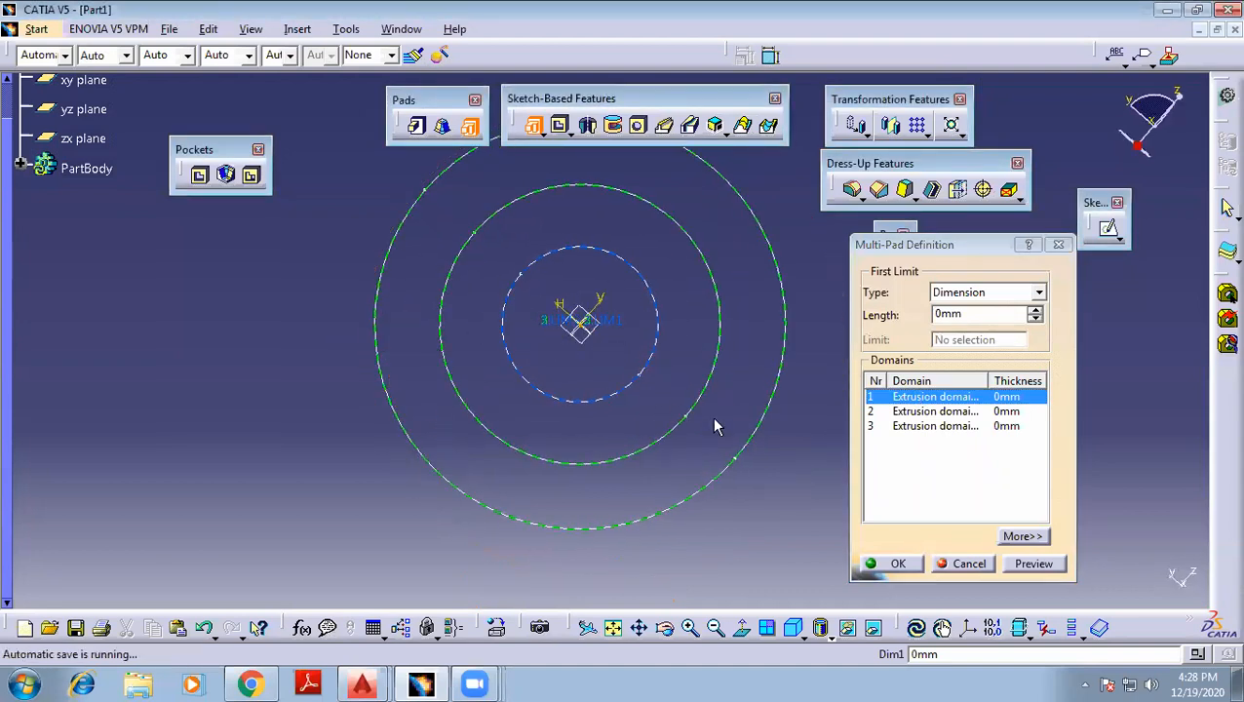
double_click(979, 314)
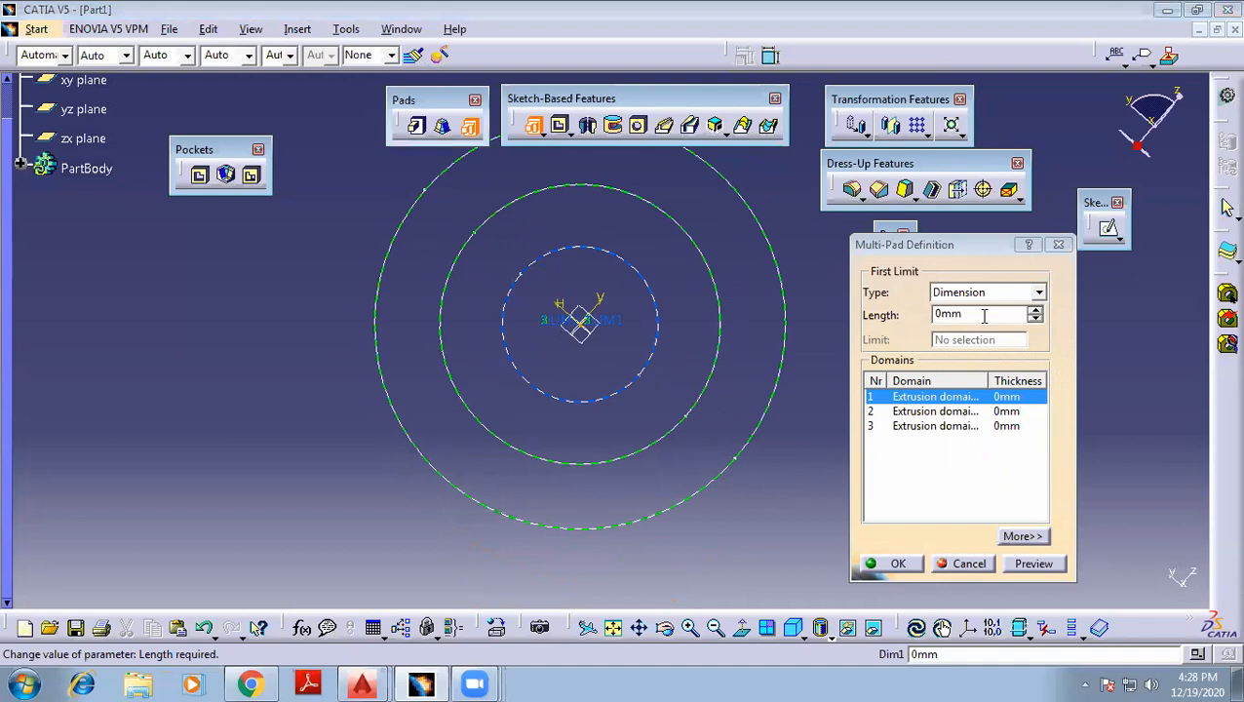
text(50)
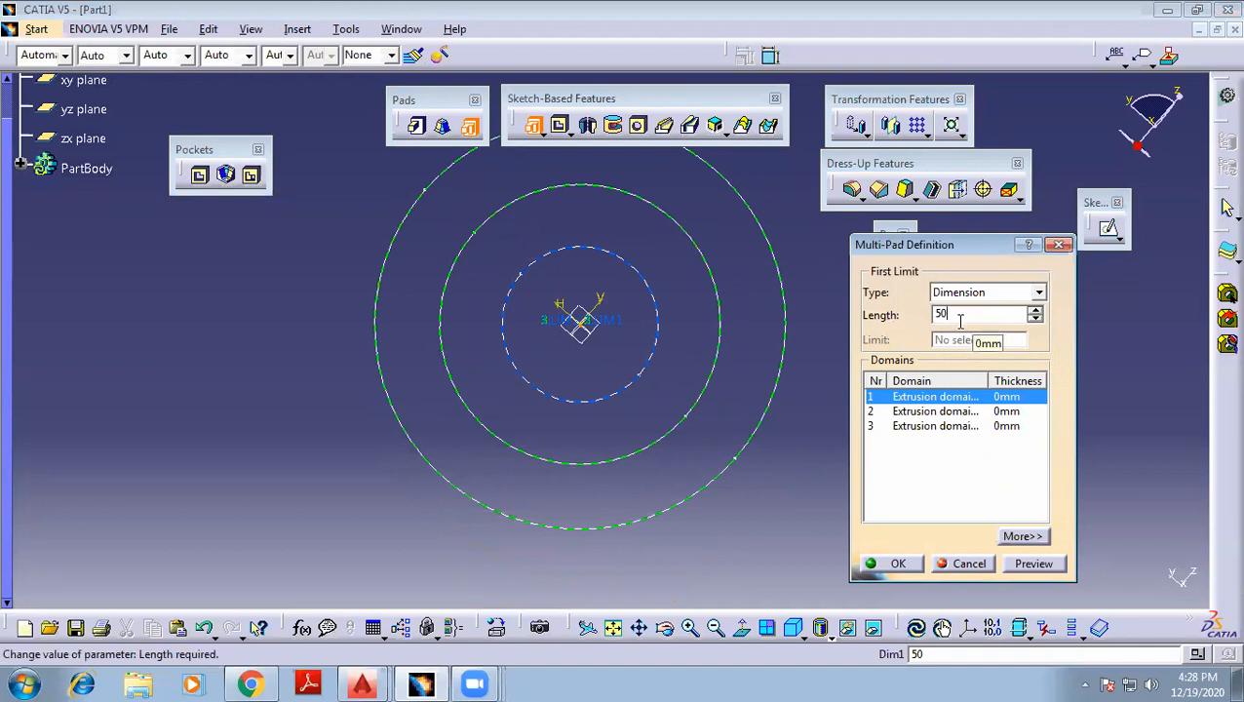
Set the extrusion length of the middle circle's domain to 30 mm
click(917, 416)
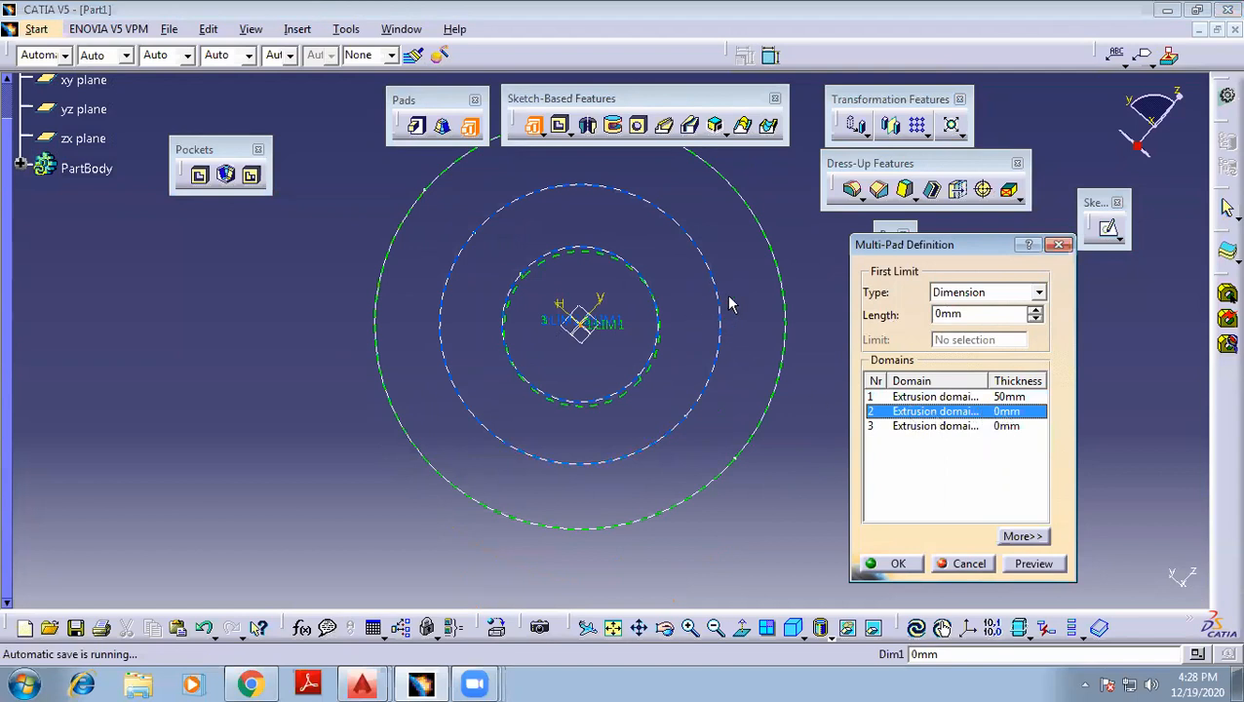
mouse_move(719, 538)
middle_down()
mouse_move(691, 496)
mouse_move(685, 412)
mouse_move(743, 522)
mouse_move(686, 388)
middle_up()
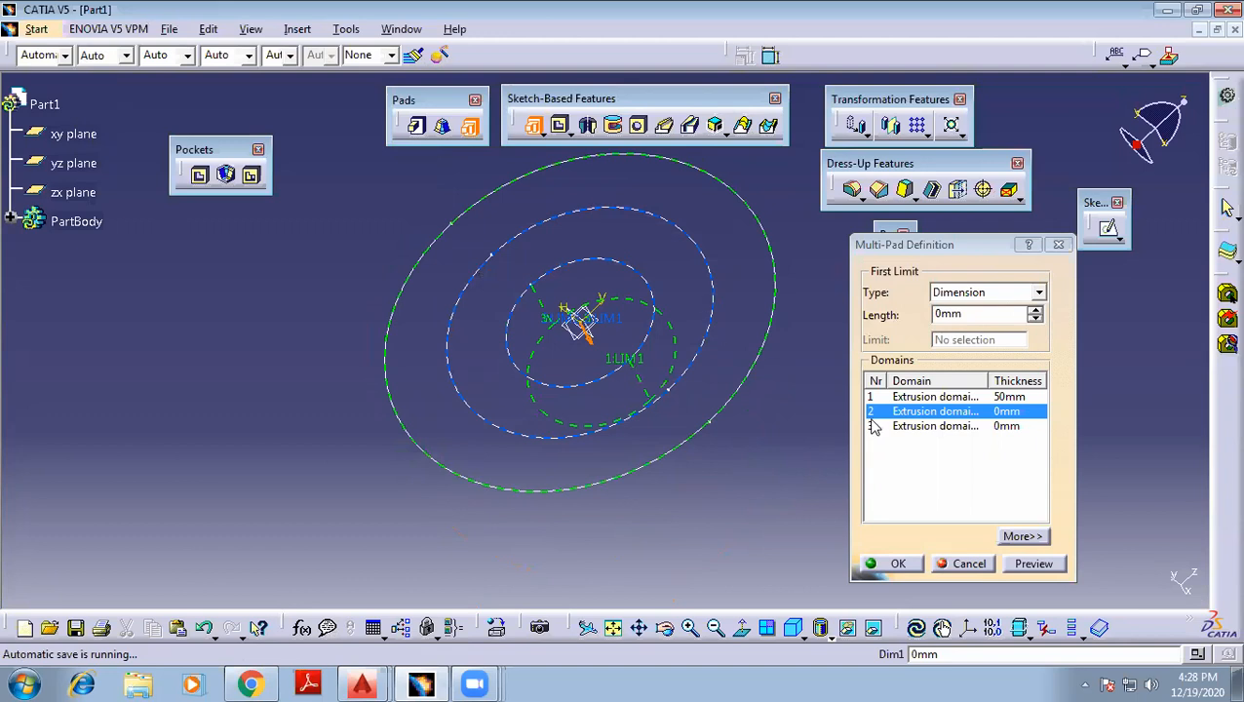
drag(979, 317, 924, 323)
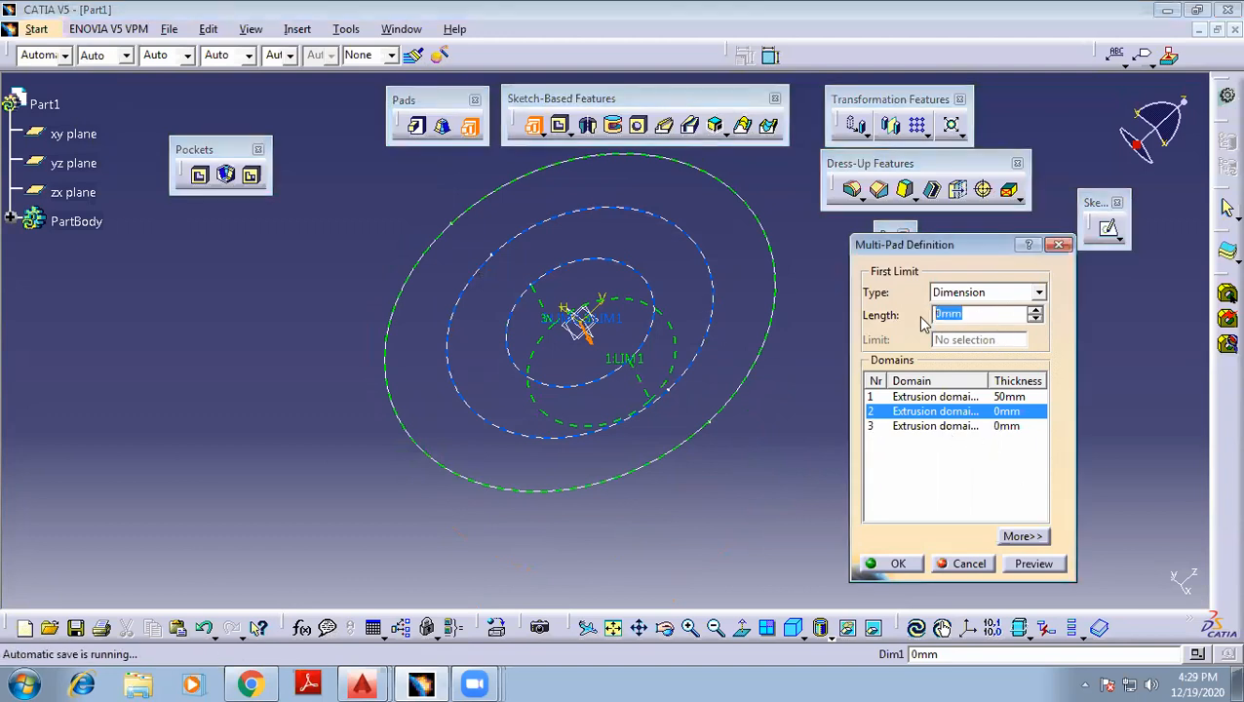
text(30)
Set the outermost circle's domain to 10 mm and create the multi-pad
click(958, 429)
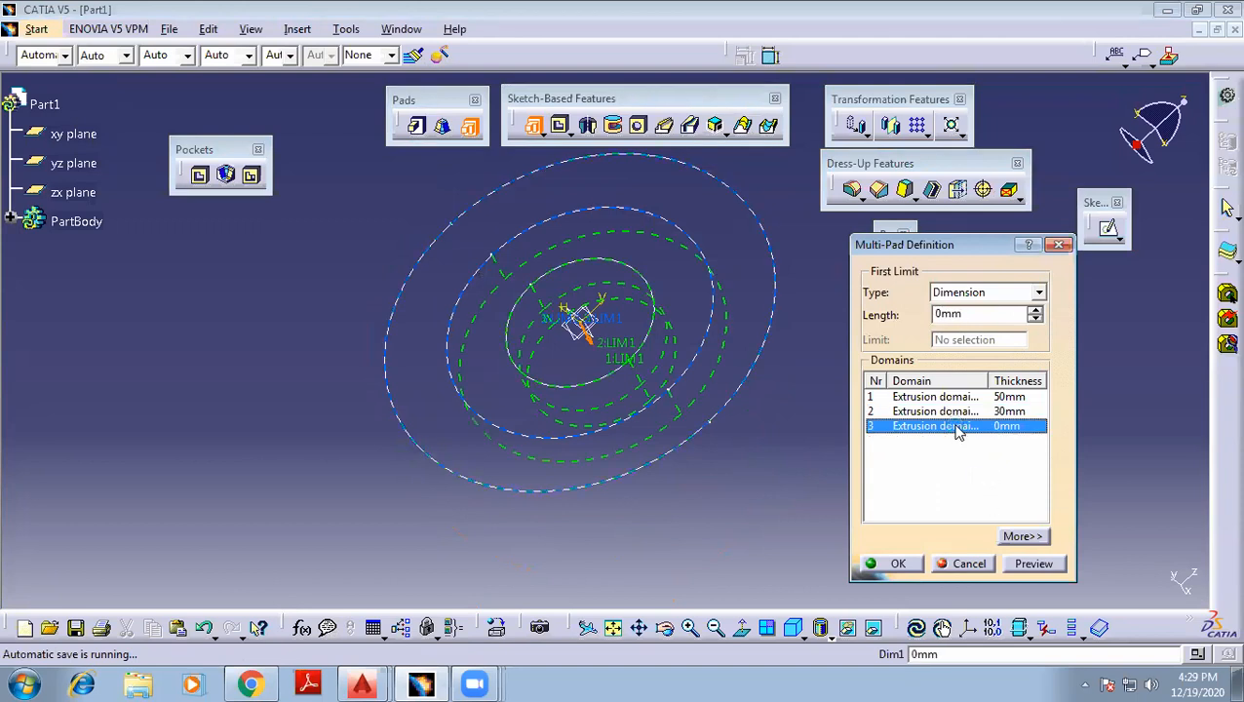
middle_drag(763, 456, 819, 512)
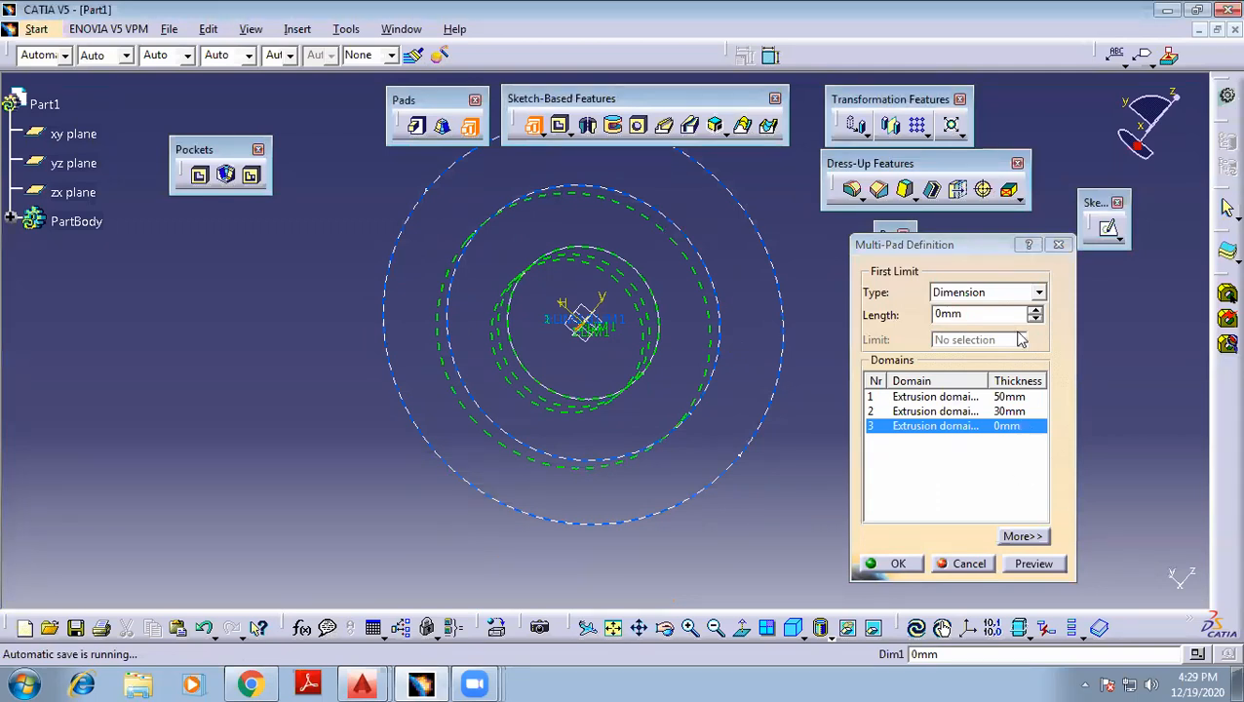
drag(985, 315, 912, 317)
text(10)
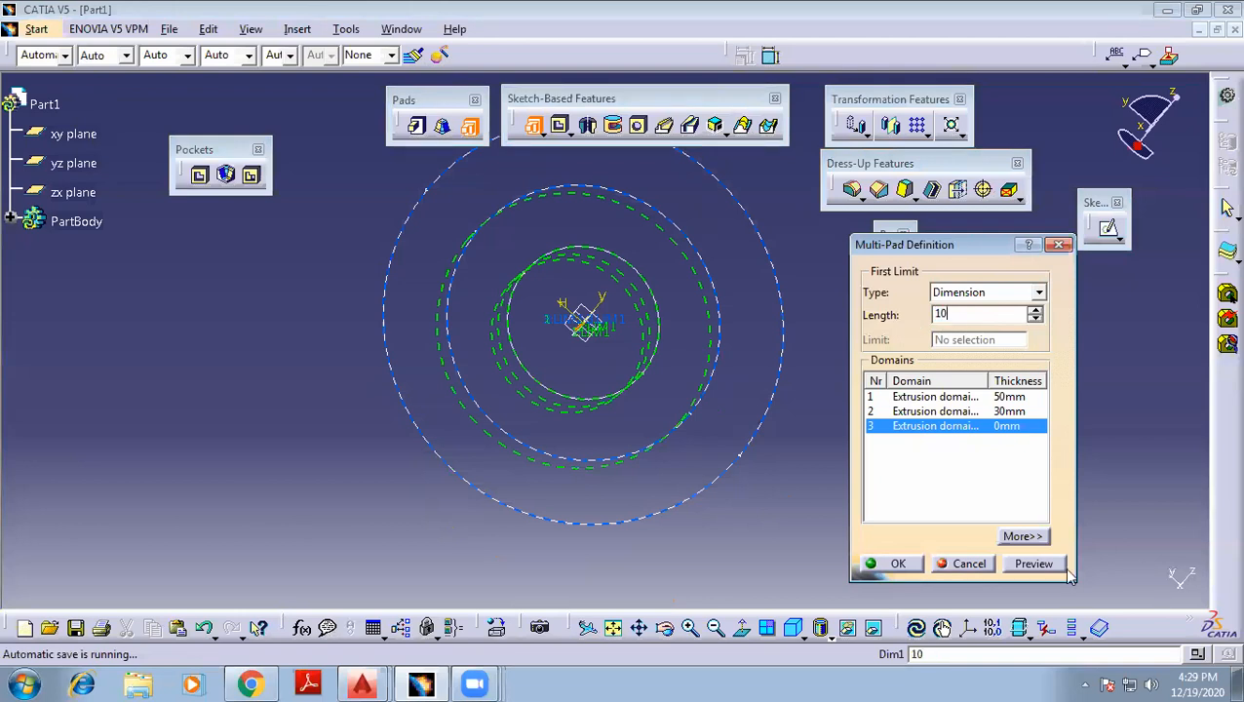
click(1049, 568)
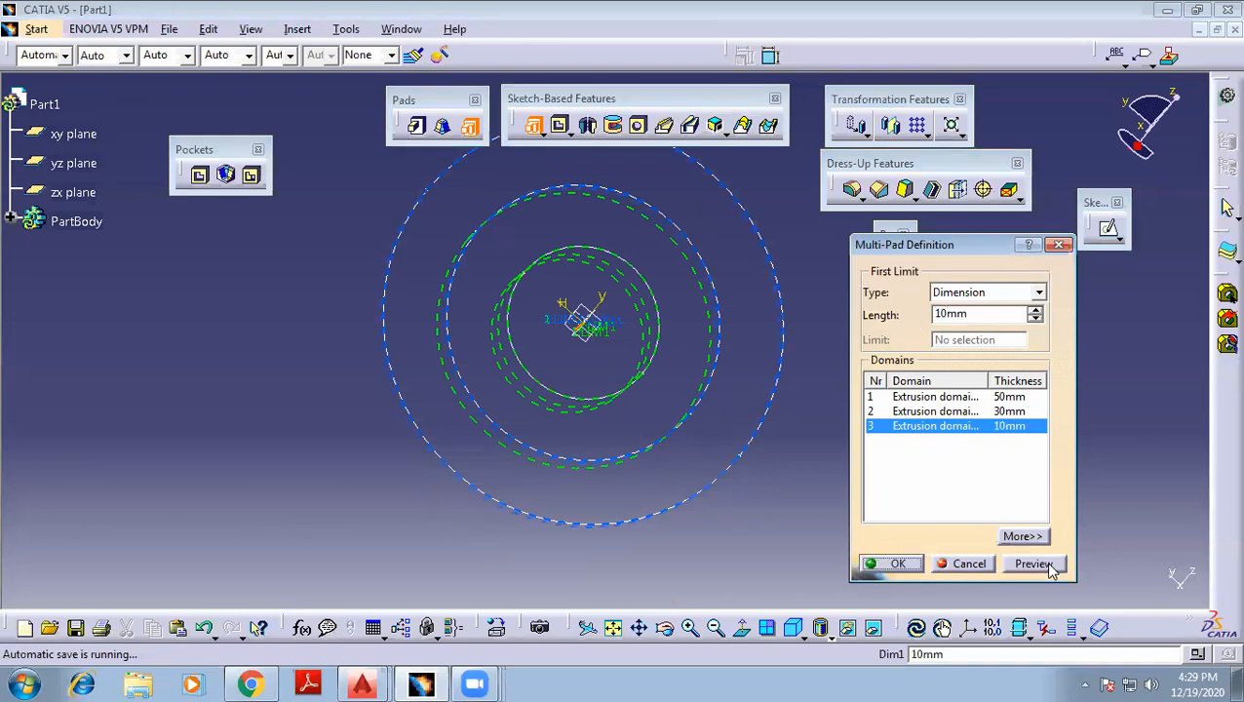
middle_drag(758, 581, 993, 598)
click(897, 565)
click(644, 499)
middle_drag(645, 499, 658, 355)
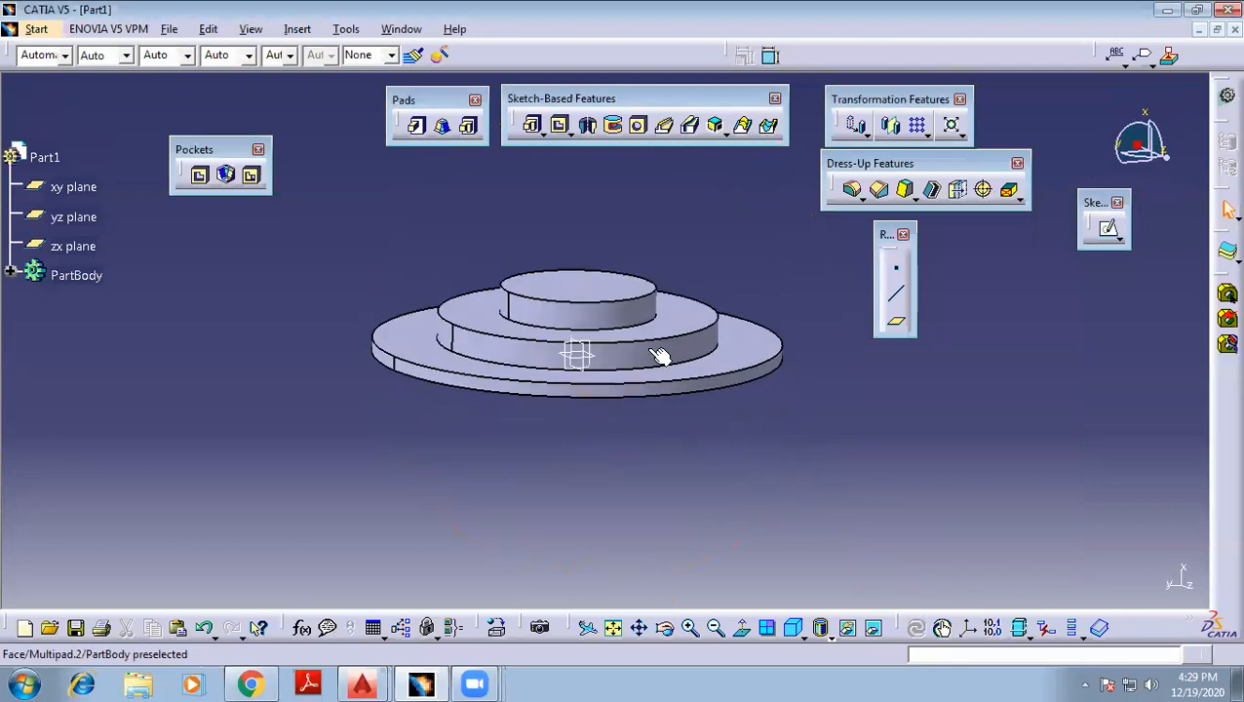
middle_drag(733, 527, 547, 360)
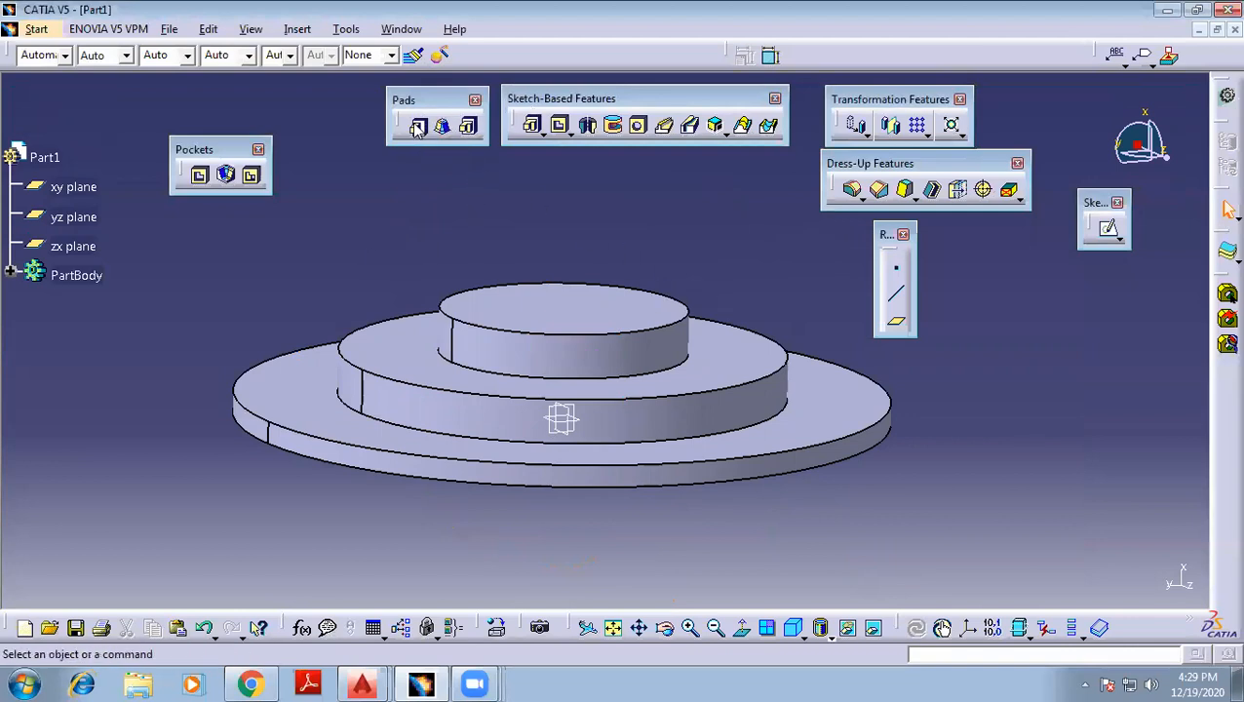
Sketch a circle centred on the origin on the flat back face of the largest disc, smaller than the disc, and finish the sketch
middle_drag(478, 198, 833, 310)
middle_drag(844, 436, 647, 387)
click(669, 310)
middle_drag(730, 314, 590, 343)
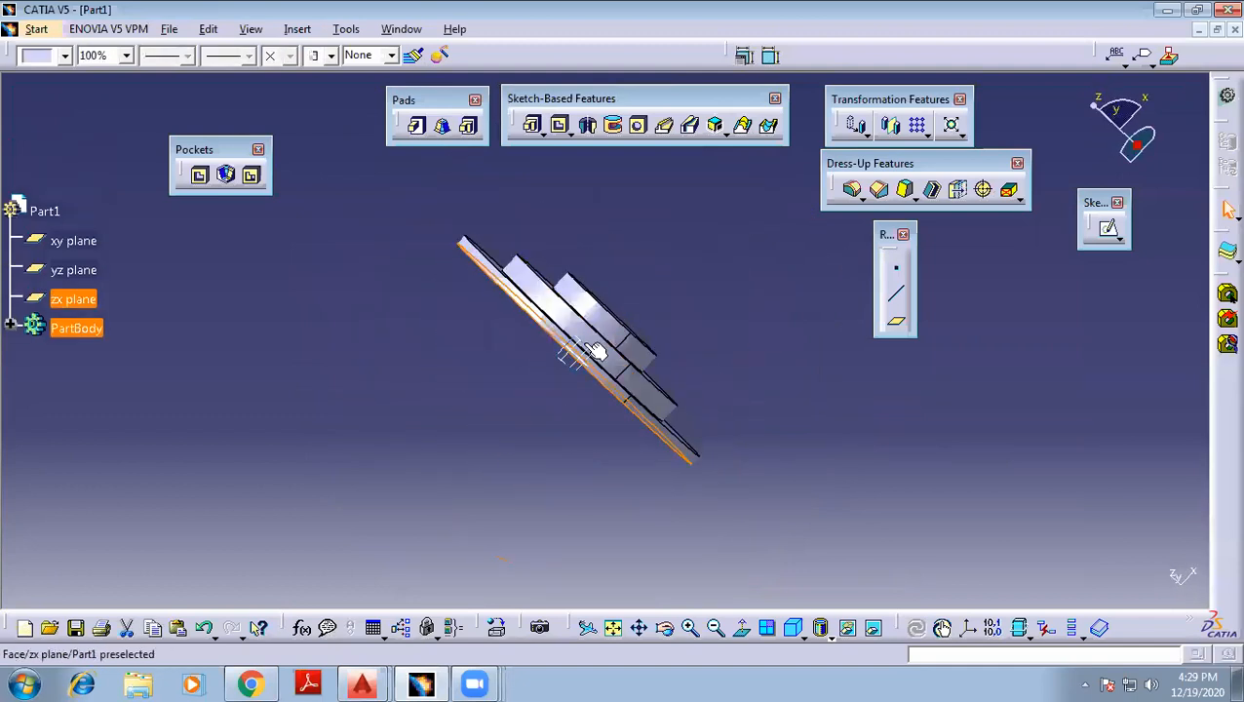
mouse_move(380, 340)
middle_down()
mouse_move(462, 278)
mouse_move(675, 255)
middle_up()
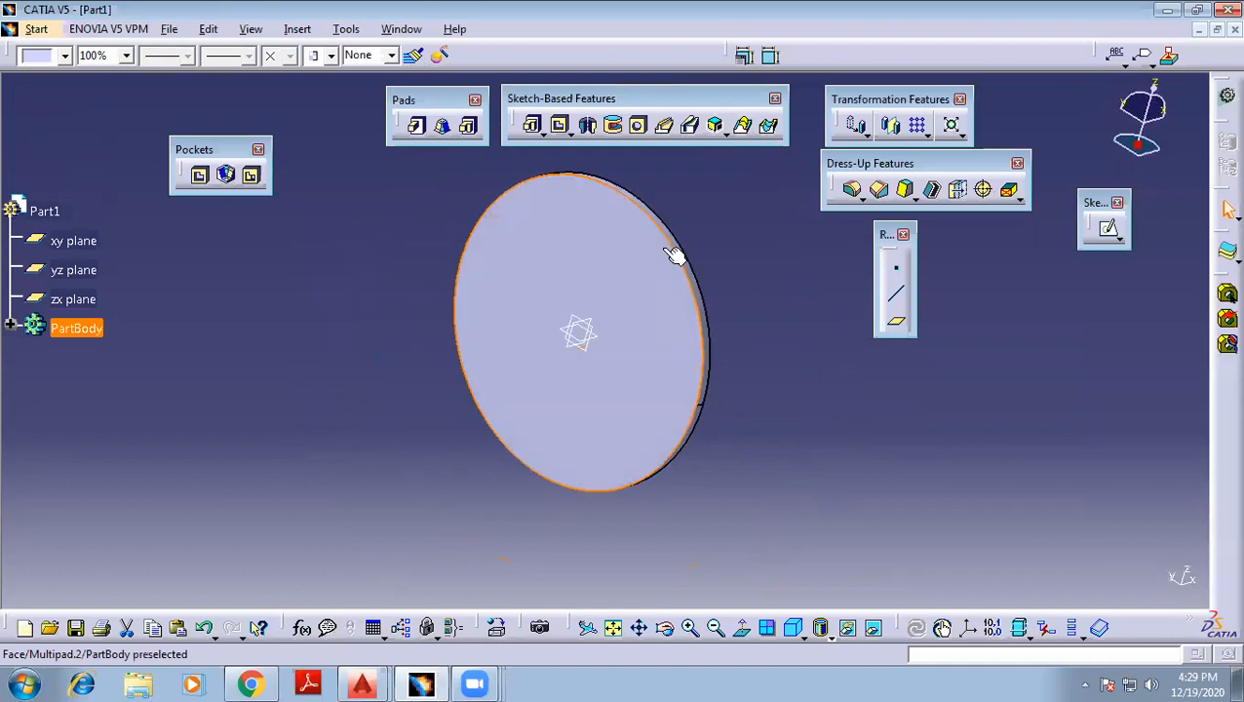
click(1109, 228)
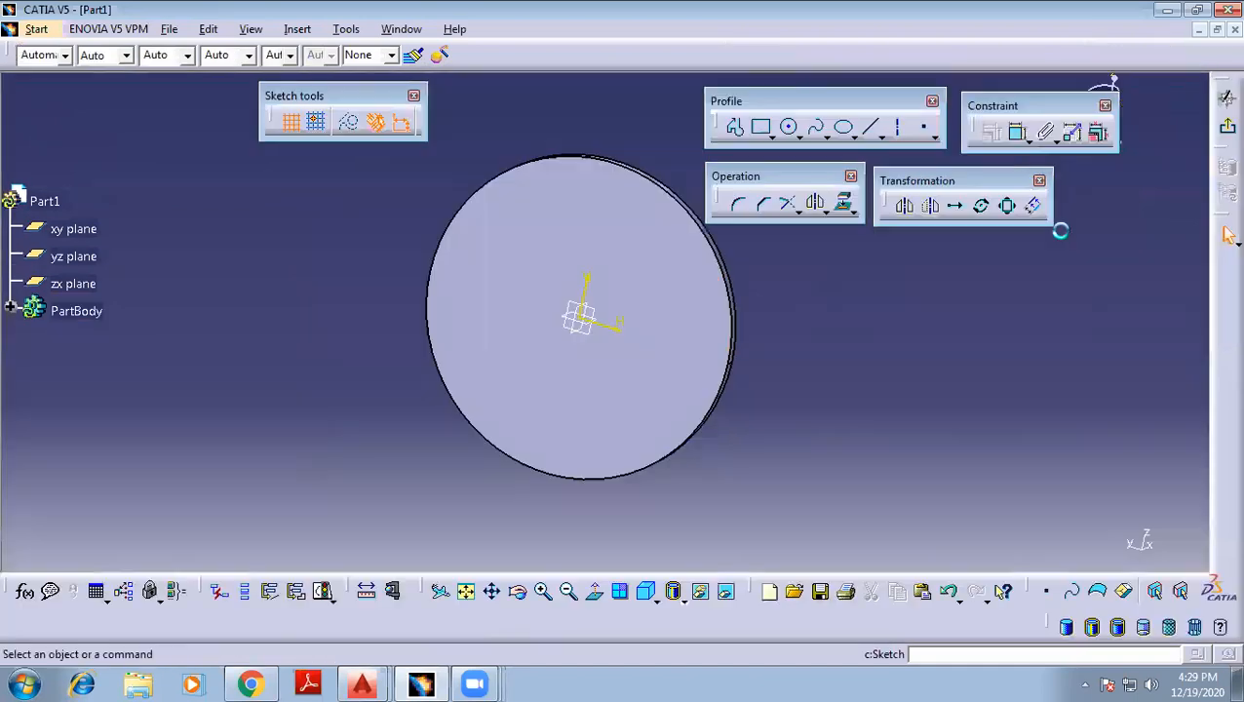
click(791, 127)
click(572, 331)
click(682, 377)
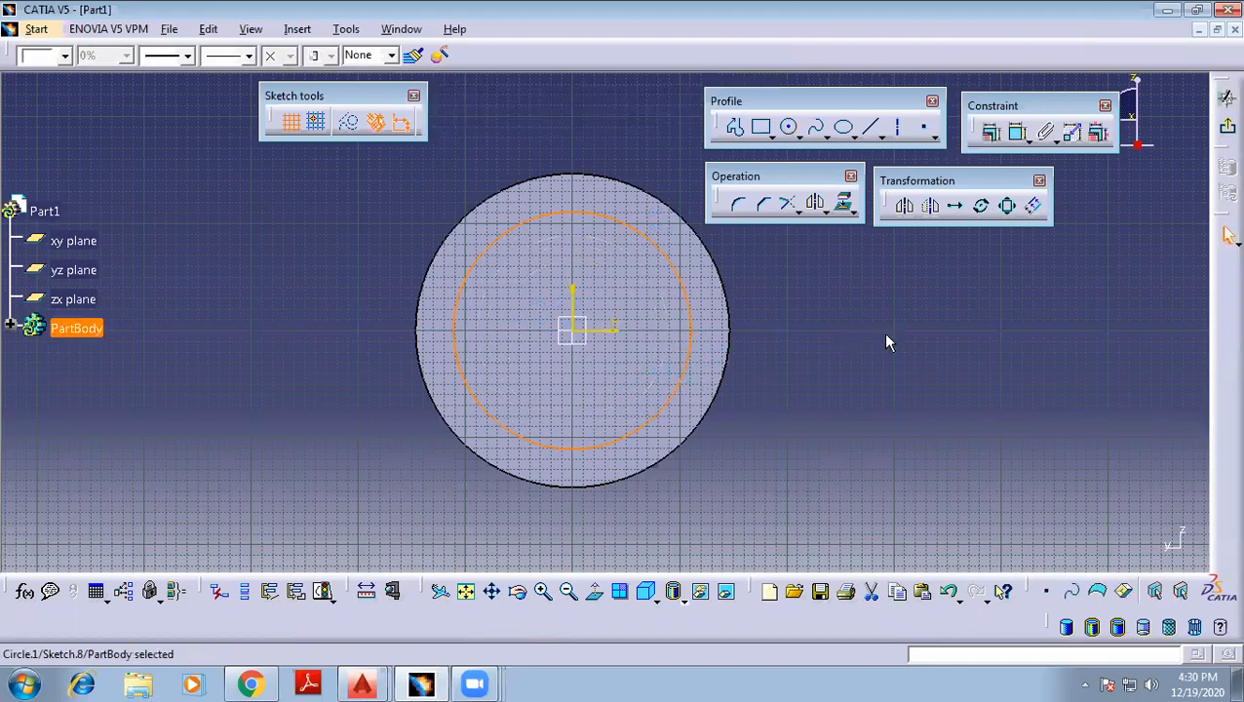
click(1227, 126)
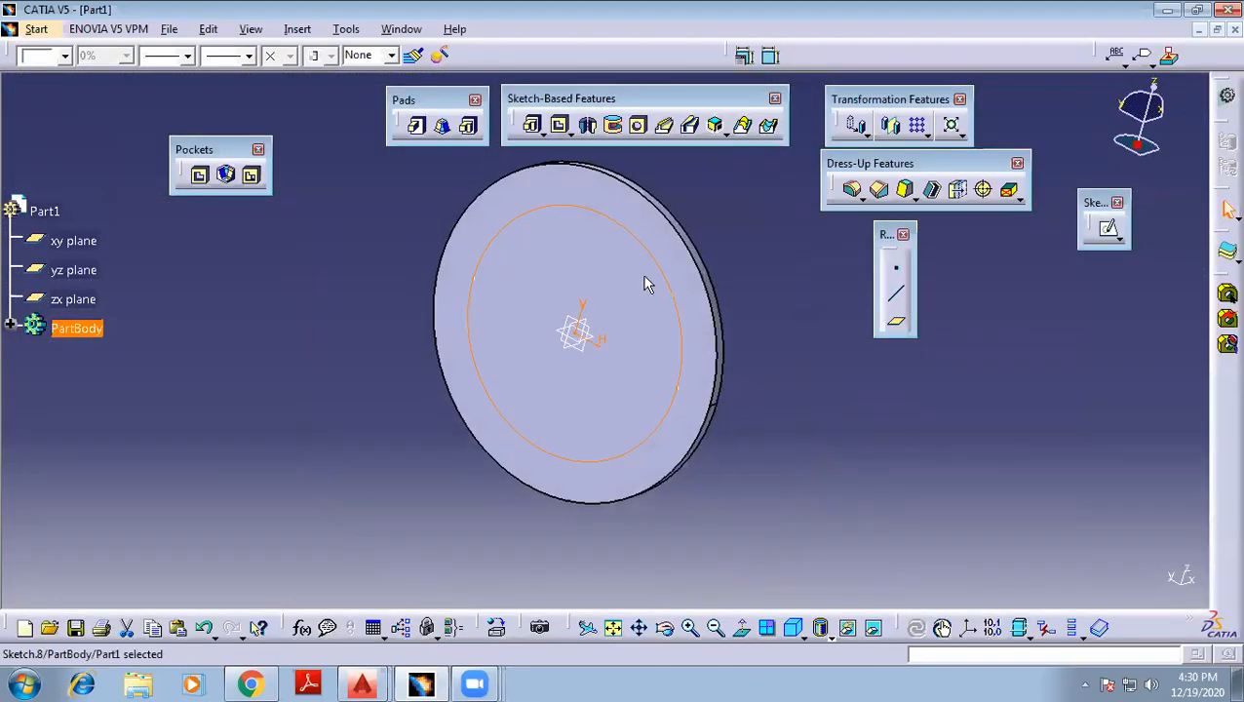
Pad the circle on the disc's back face by 20 mm
click(416, 127)
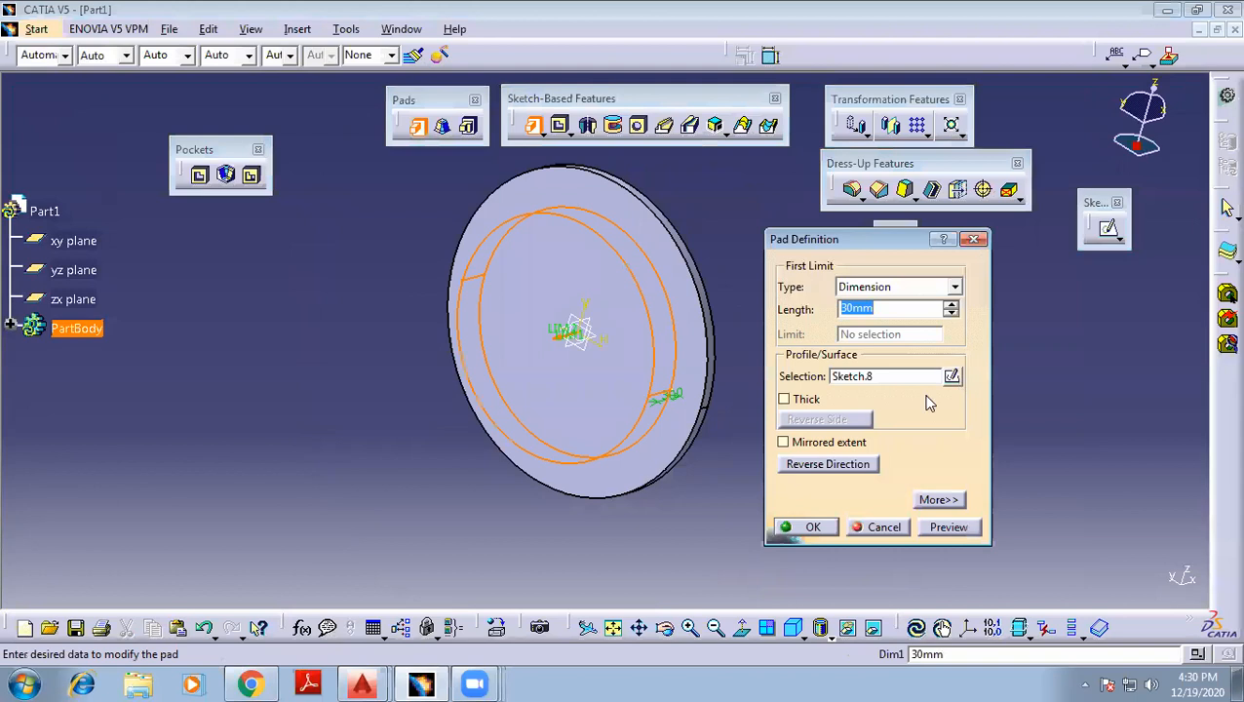
text(20)
click(812, 527)
middle_drag(769, 389, 671, 357)
middle_drag(758, 351, 619, 293)
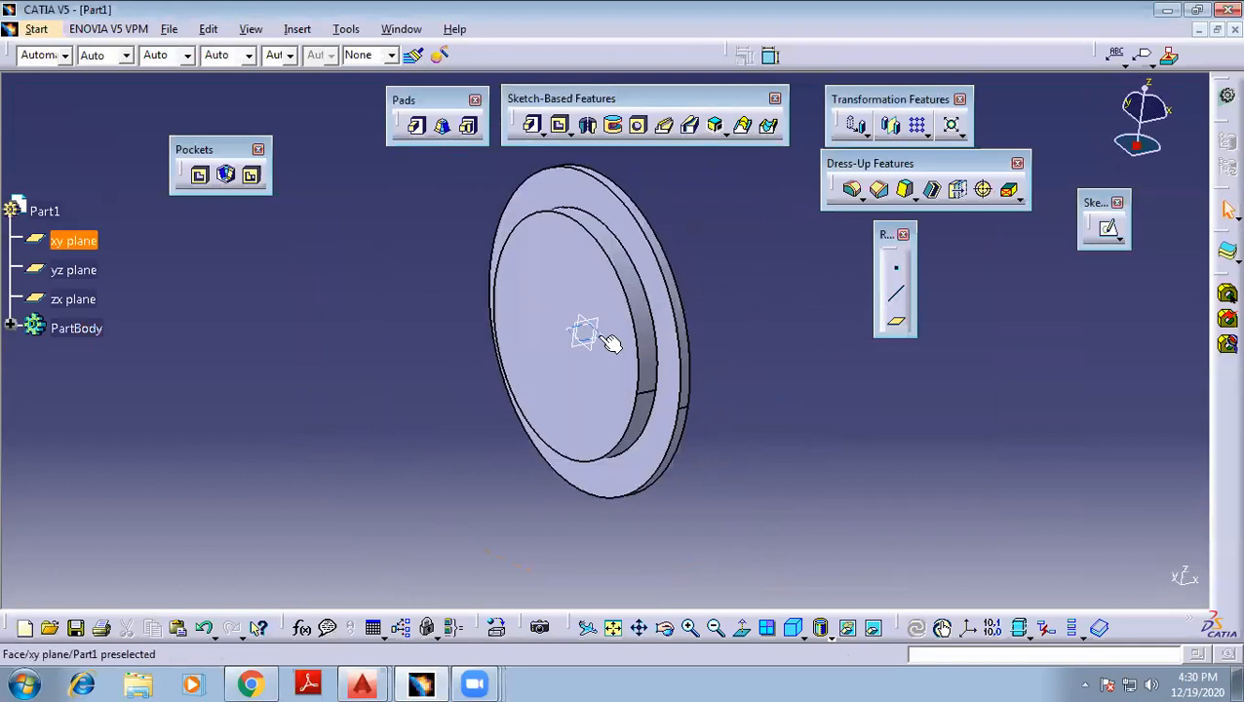
Sketch a smaller concentric circle on the end face of the new back pad and finish the sketch
click(602, 274)
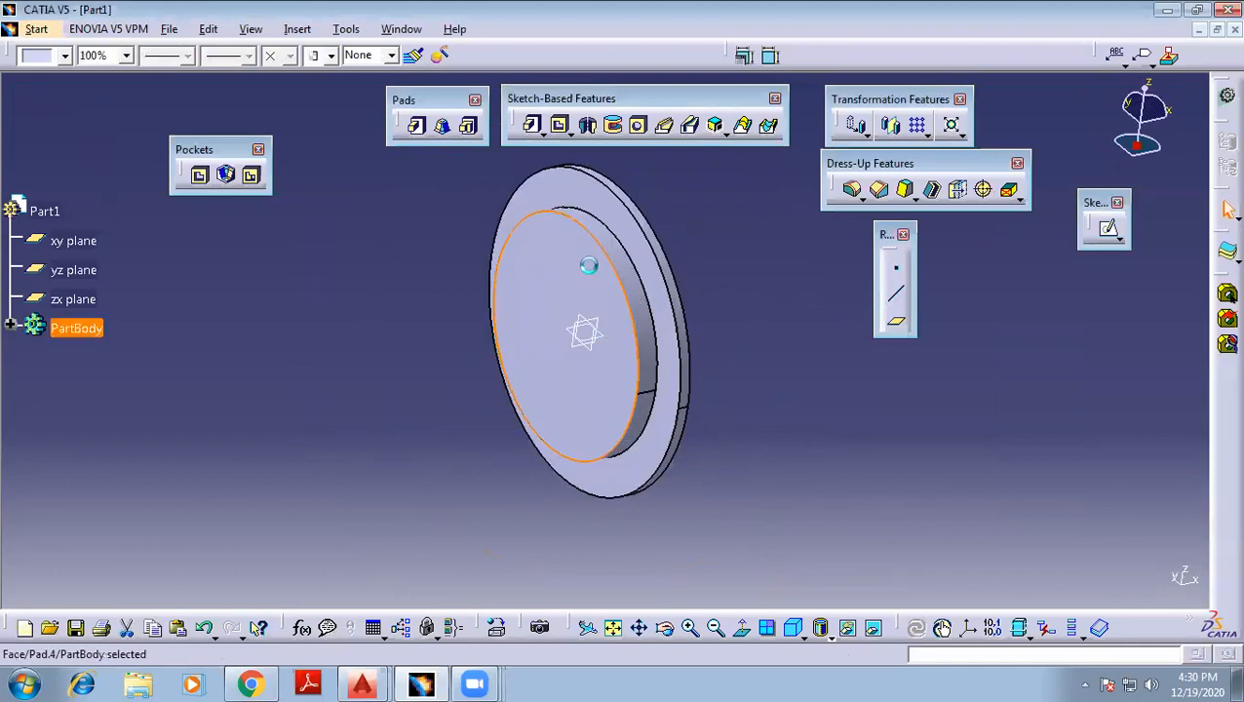
click(1111, 234)
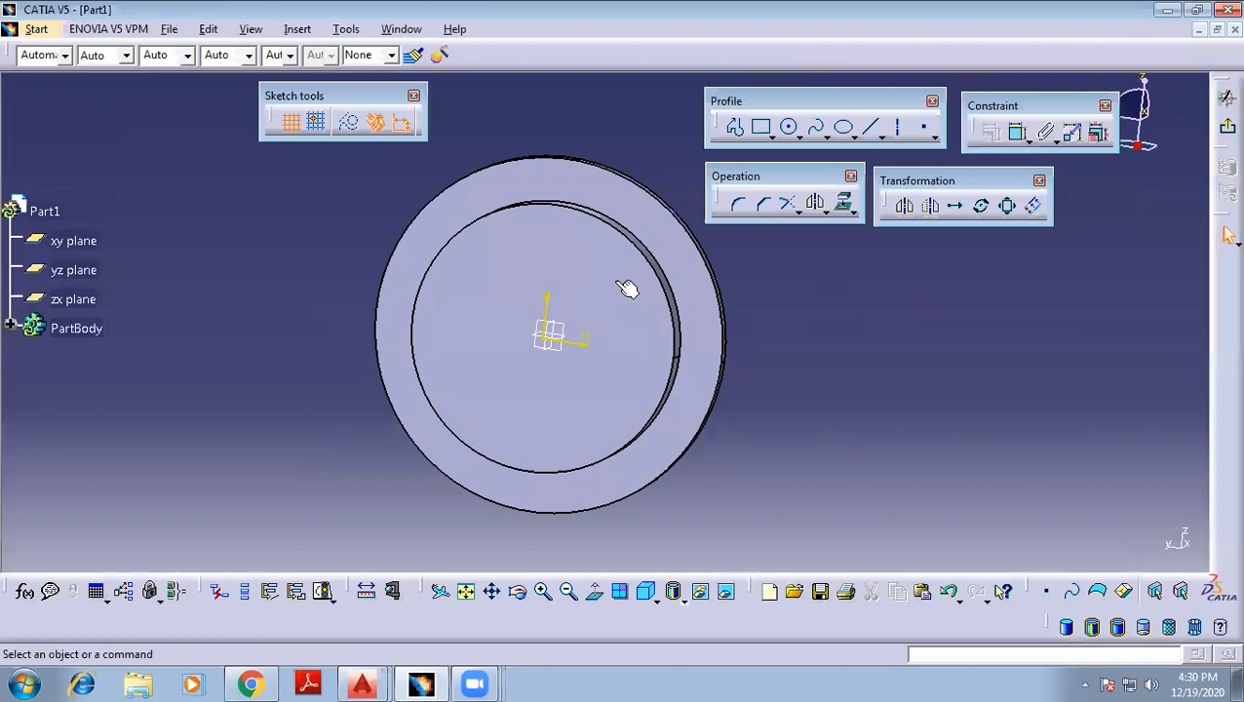
click(788, 129)
click(548, 350)
click(618, 390)
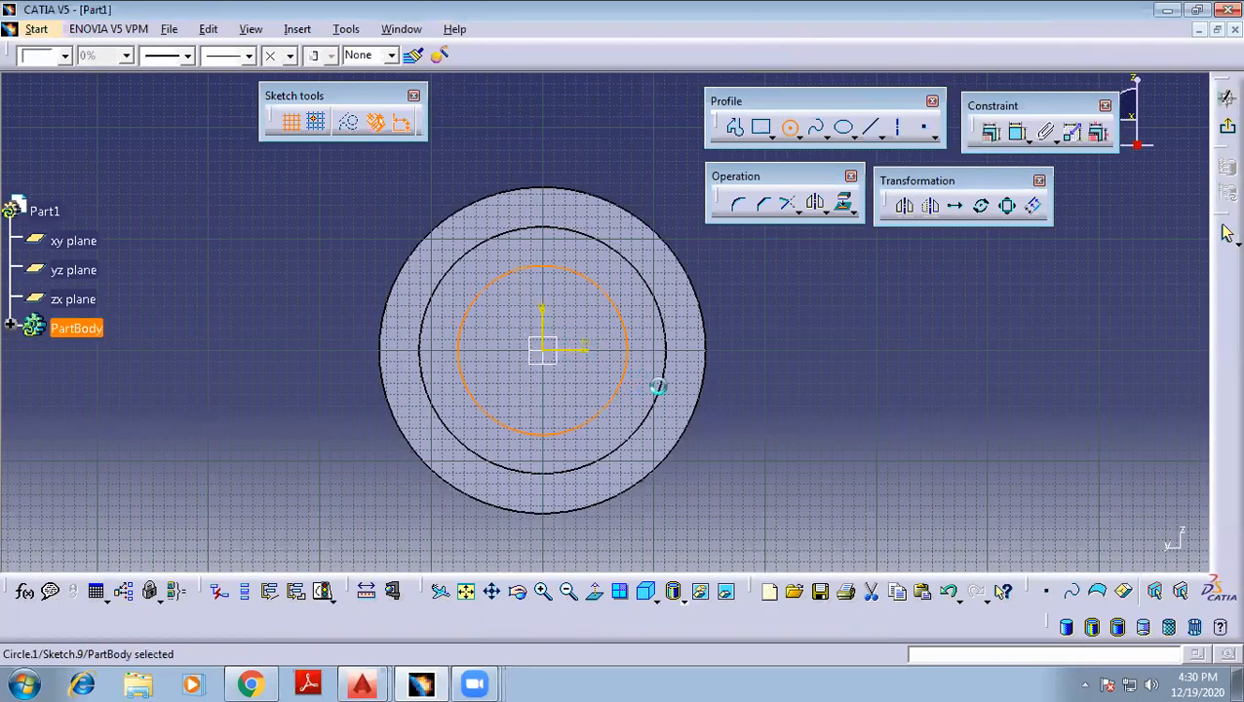
click(1228, 125)
Pad the smaller circle on the back side by 20 mm
click(416, 126)
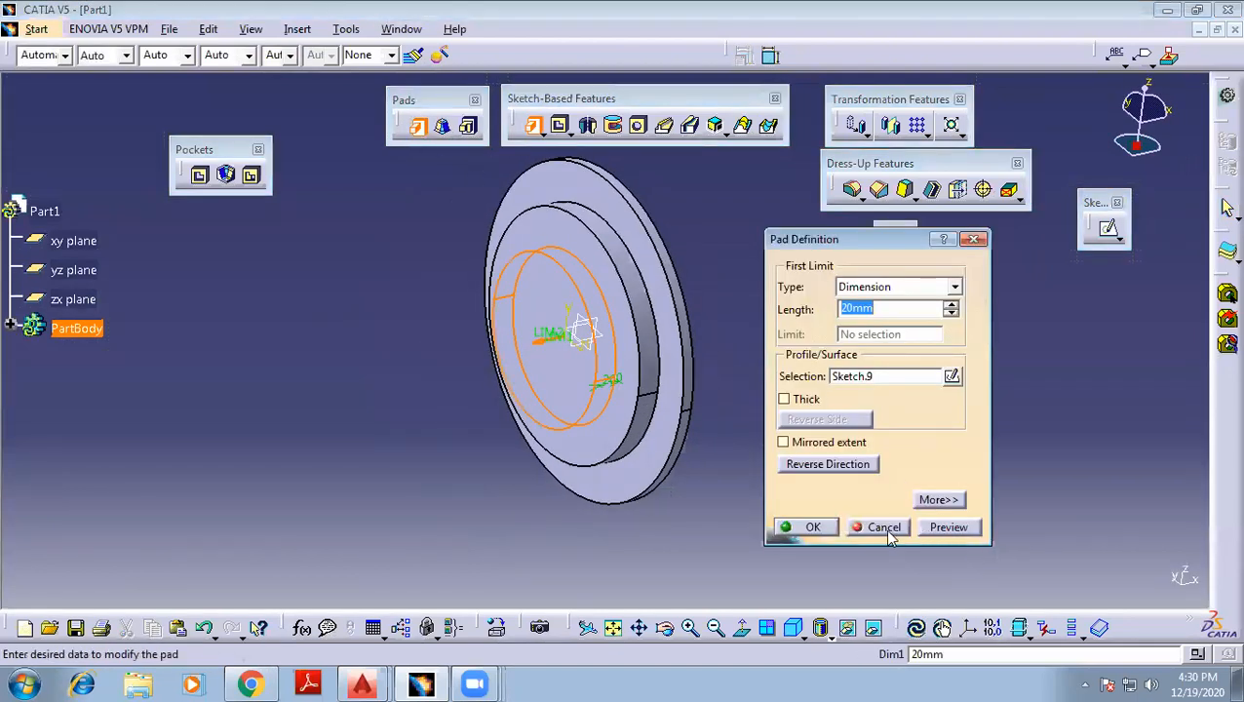
click(809, 527)
middle_drag(803, 370, 672, 413)
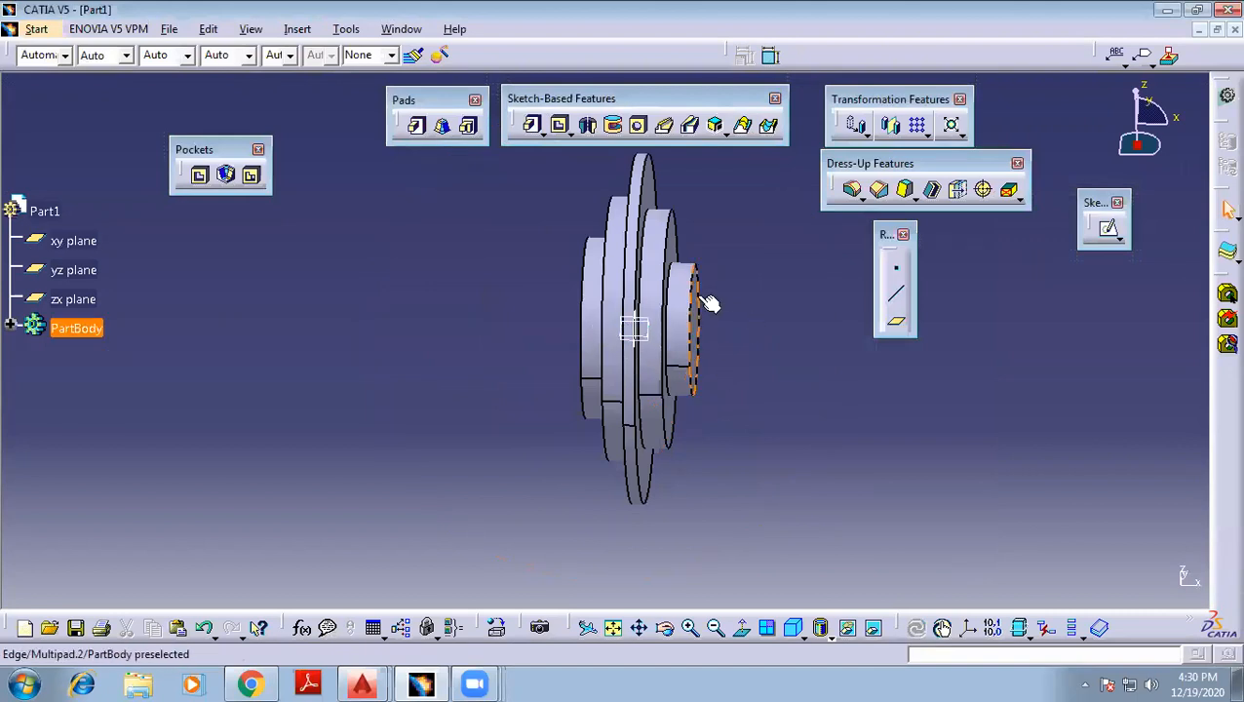
middle_drag(553, 259, 597, 275)
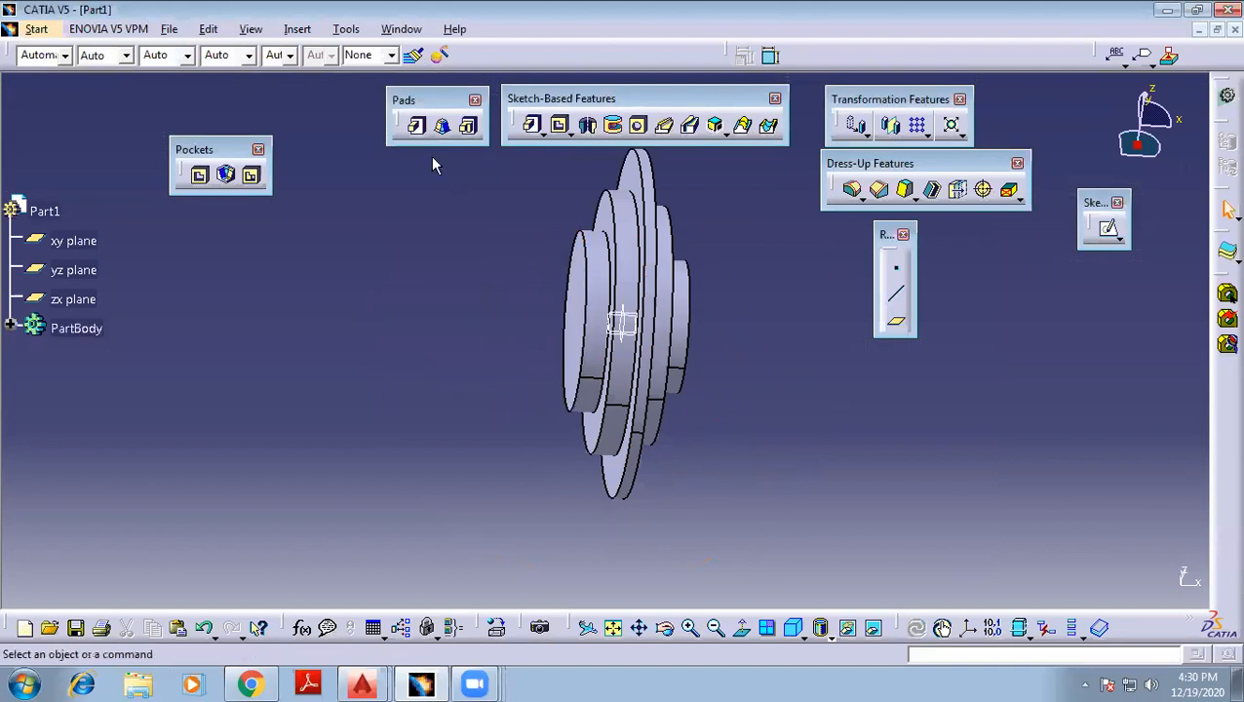
Expand the part body's feature tree and highlight the multi-pad features to compare them with the two separate pads
click(10, 328)
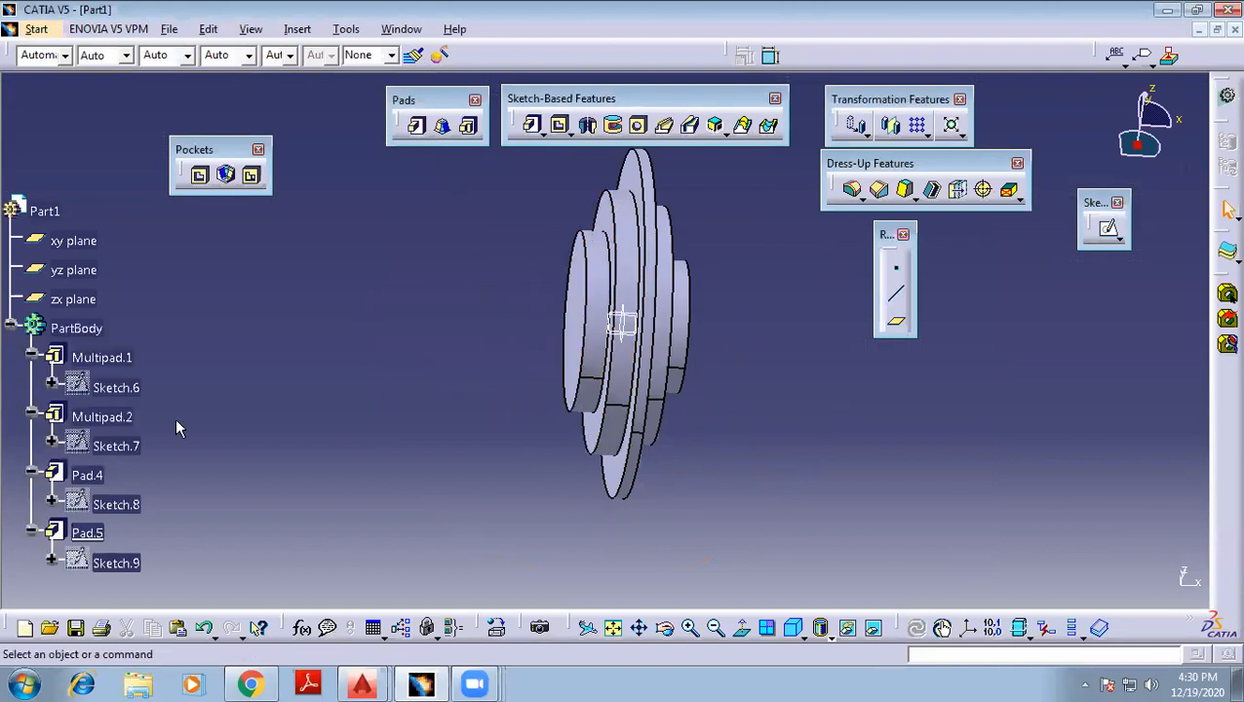
click(92, 356)
middle_drag(688, 338, 645, 347)
click(101, 417)
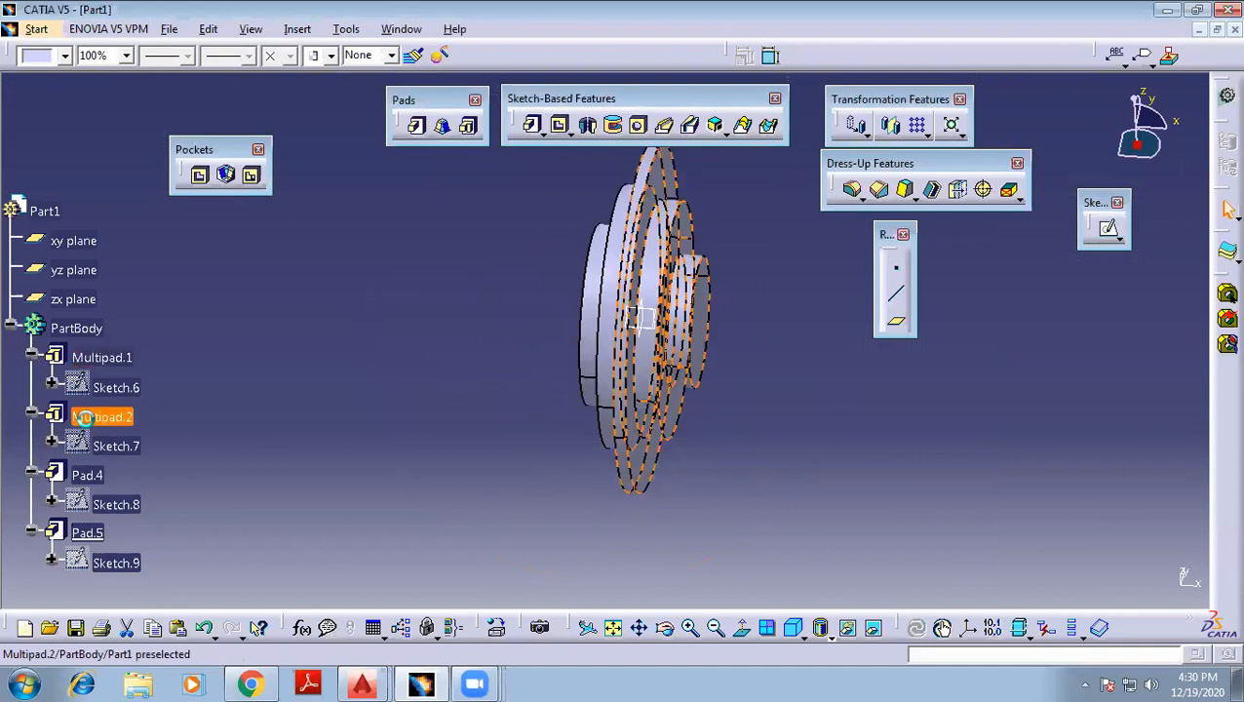
middle_drag(469, 405, 627, 350)
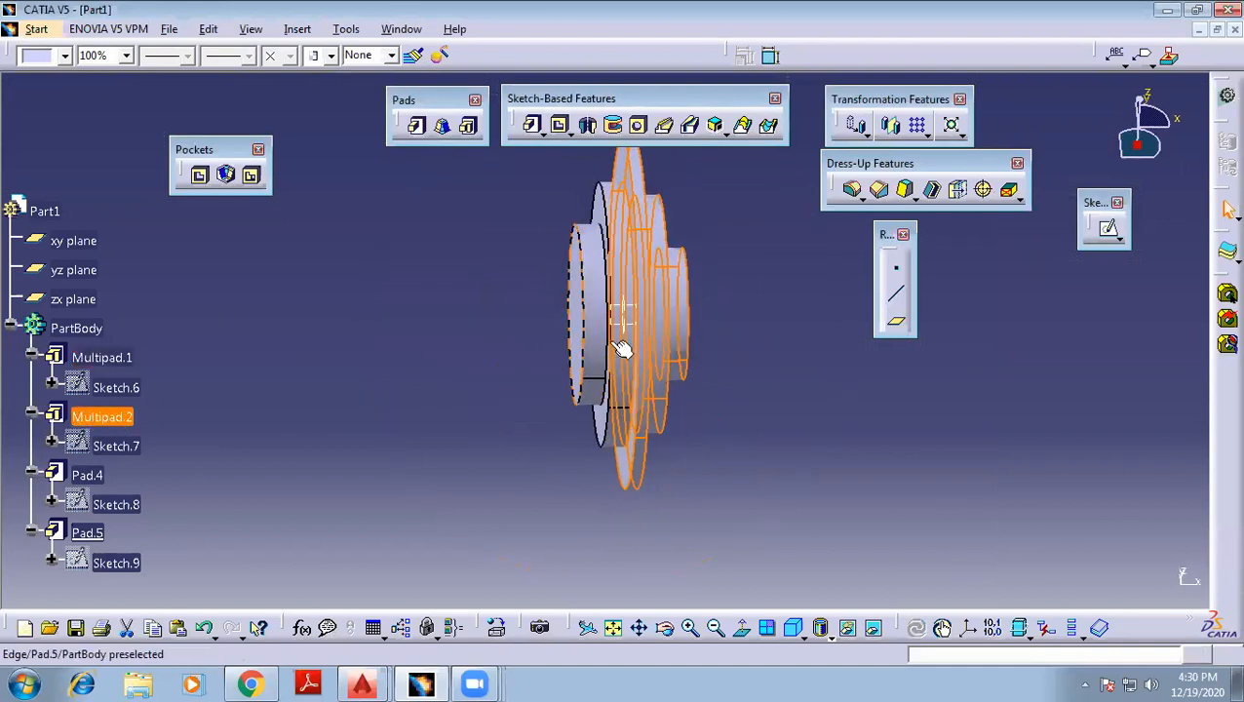
middle_drag(792, 376, 757, 359)
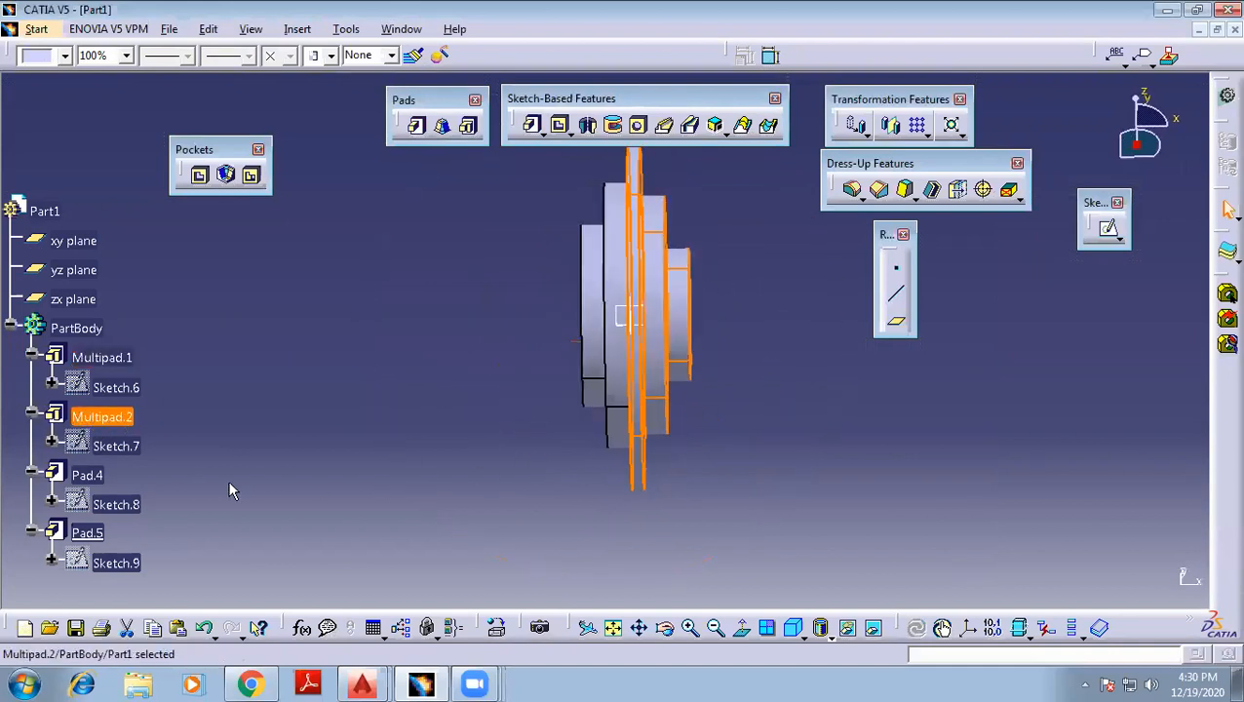
click(181, 493)
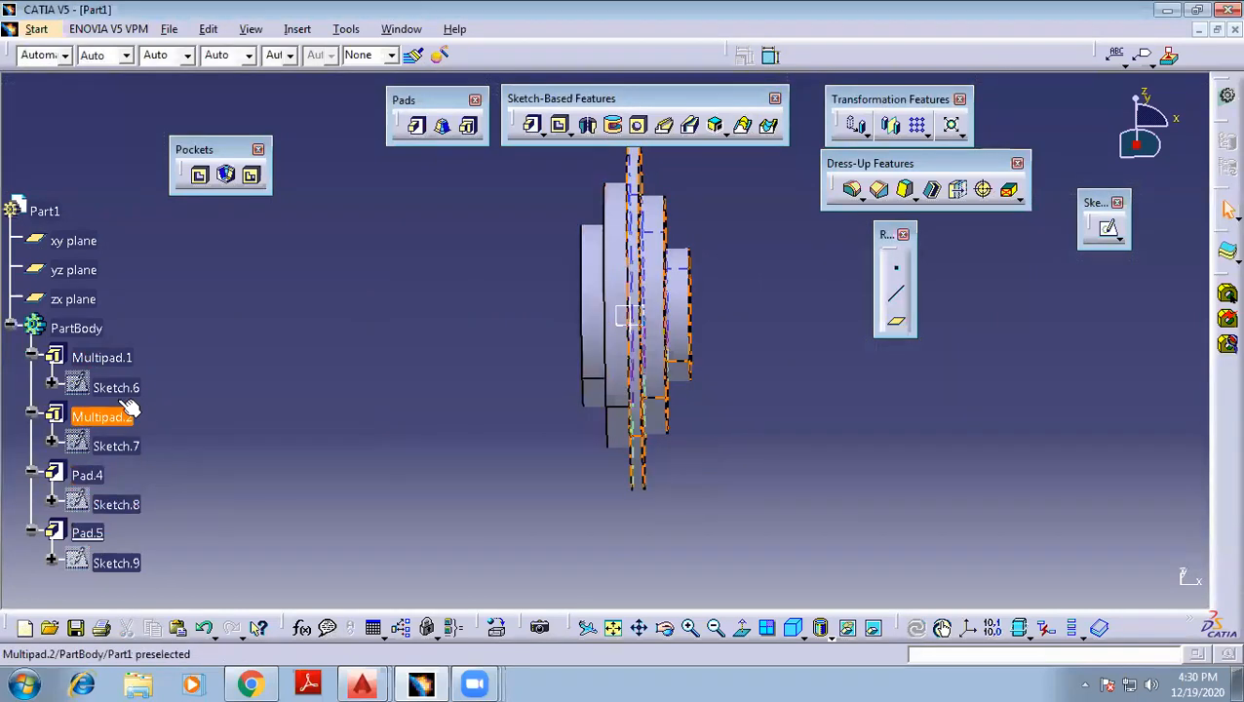
Delete the unused first multi-pad together with its sketch from the part body
click(110, 359)
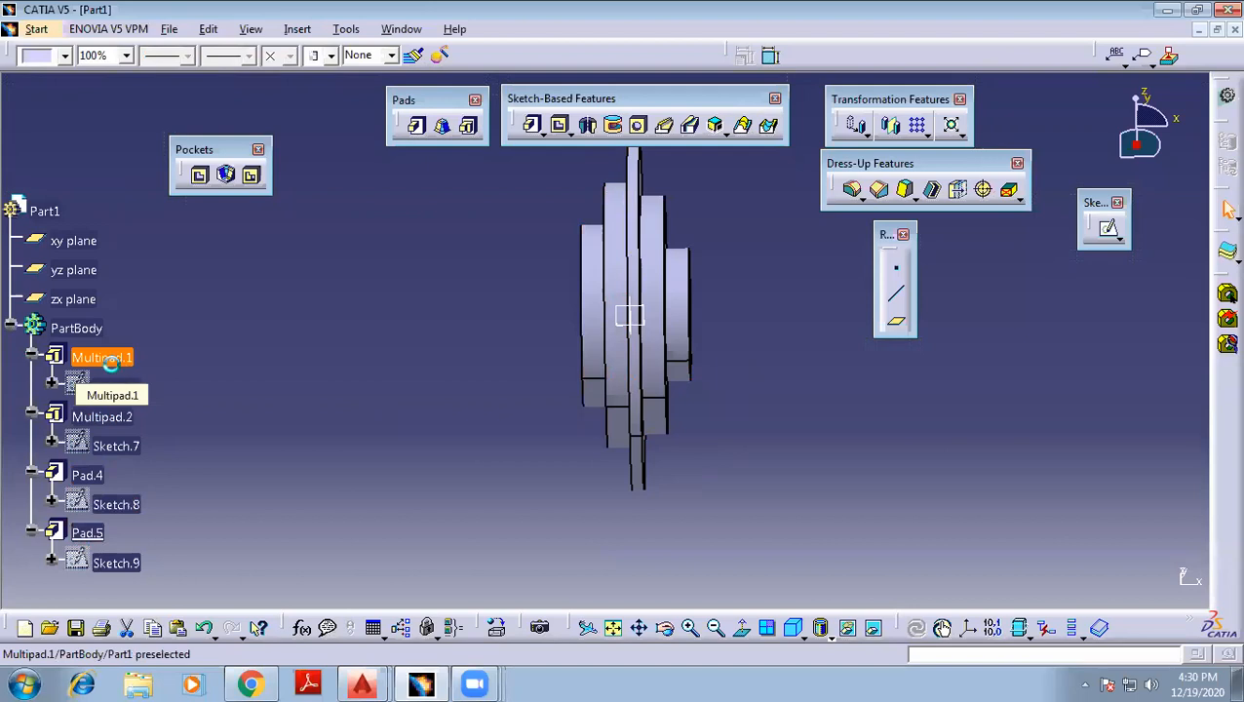
key(Delete)
key(Return)
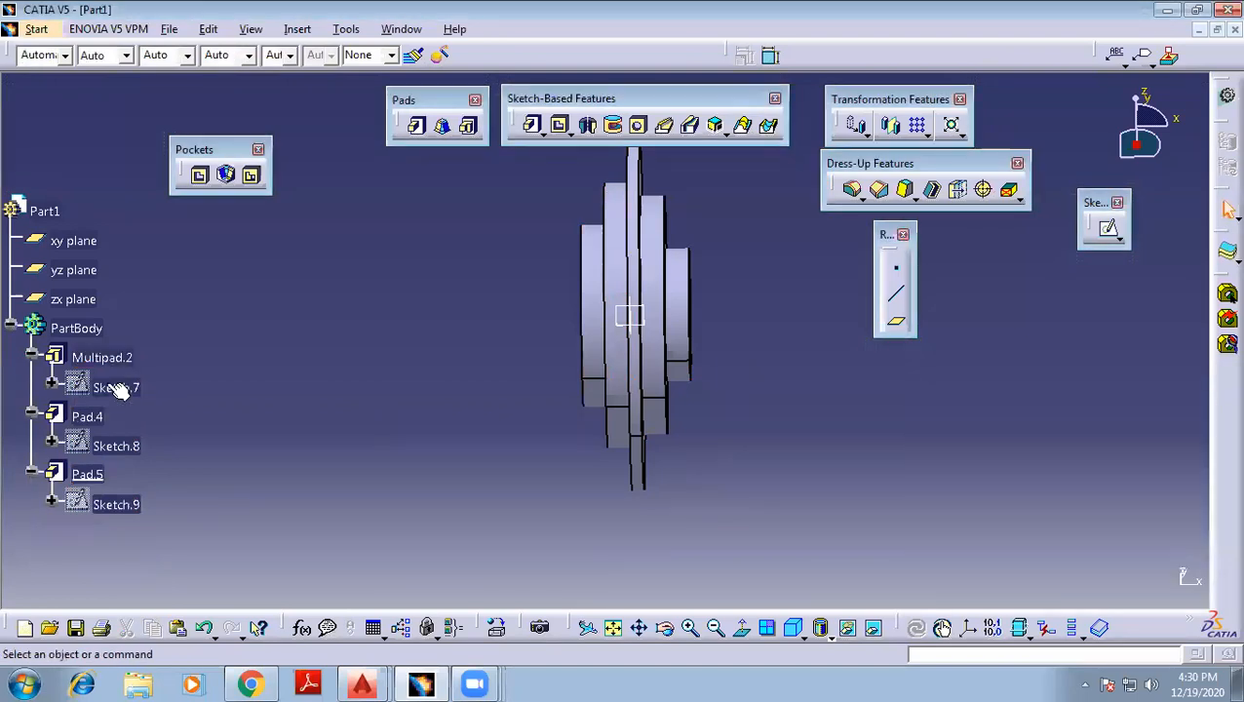
Examine the remaining multi-pad, the sketches behind each feature and both sides of the stepped disc
click(101, 357)
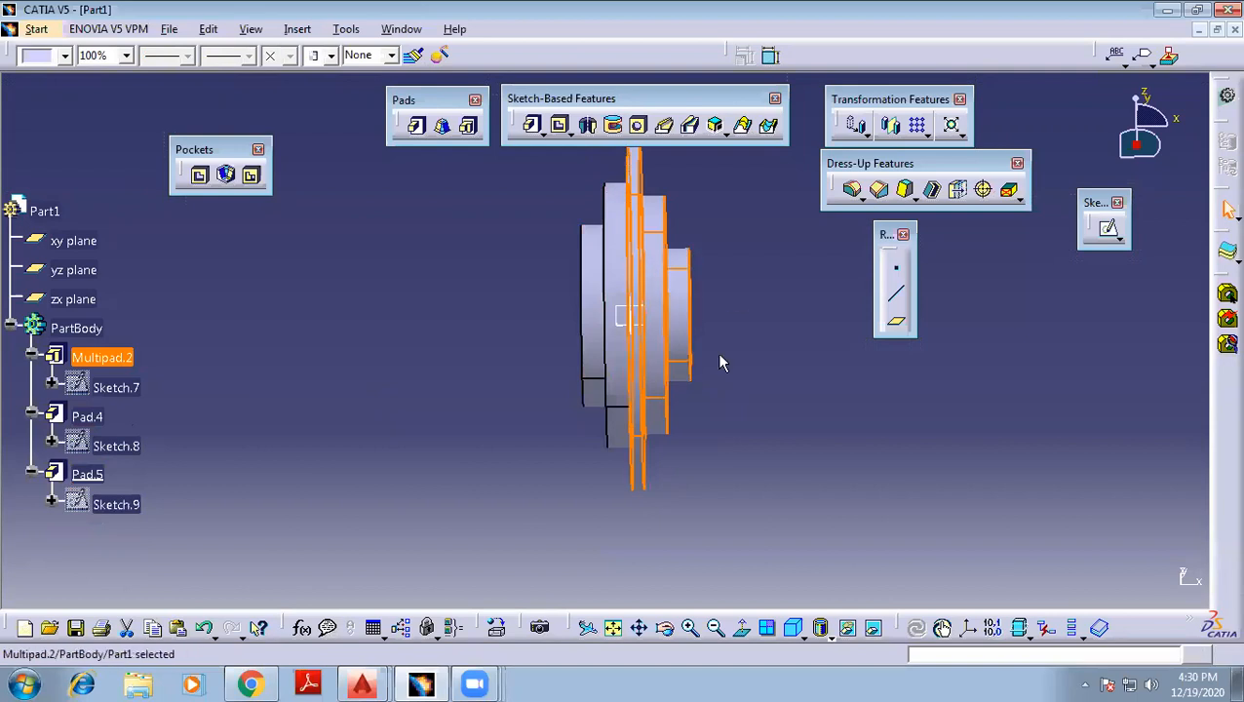
click(291, 406)
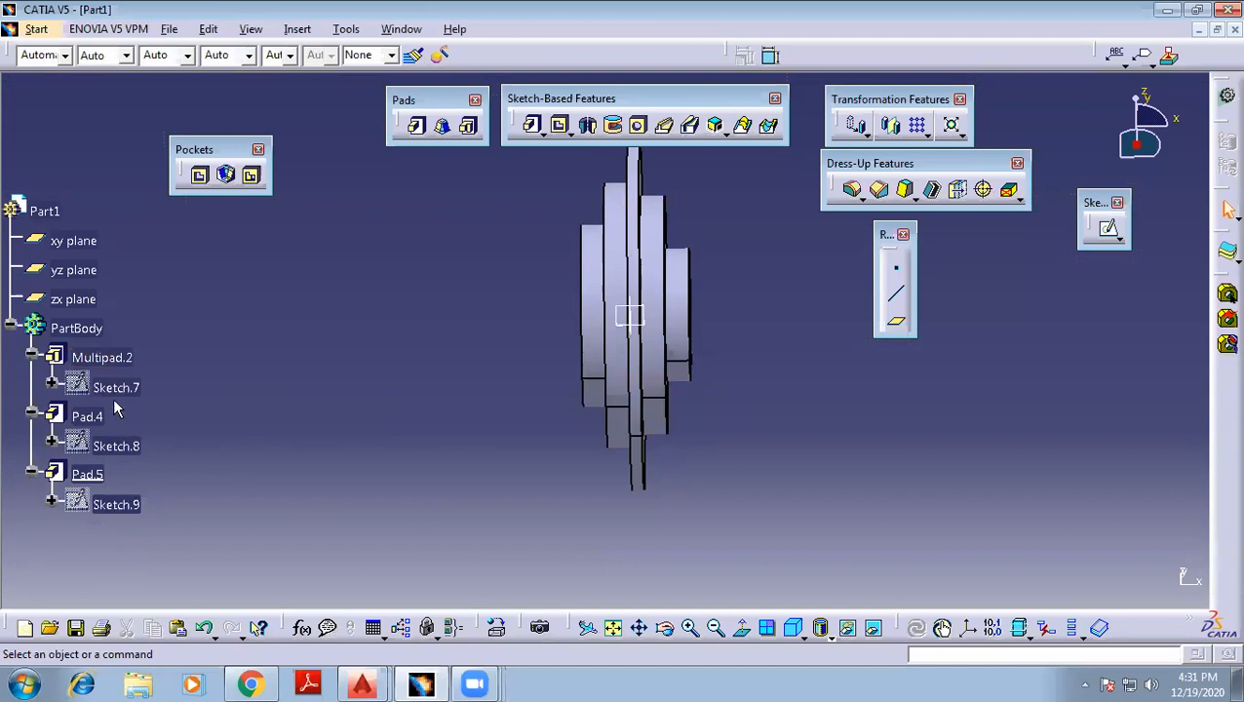
click(116, 388)
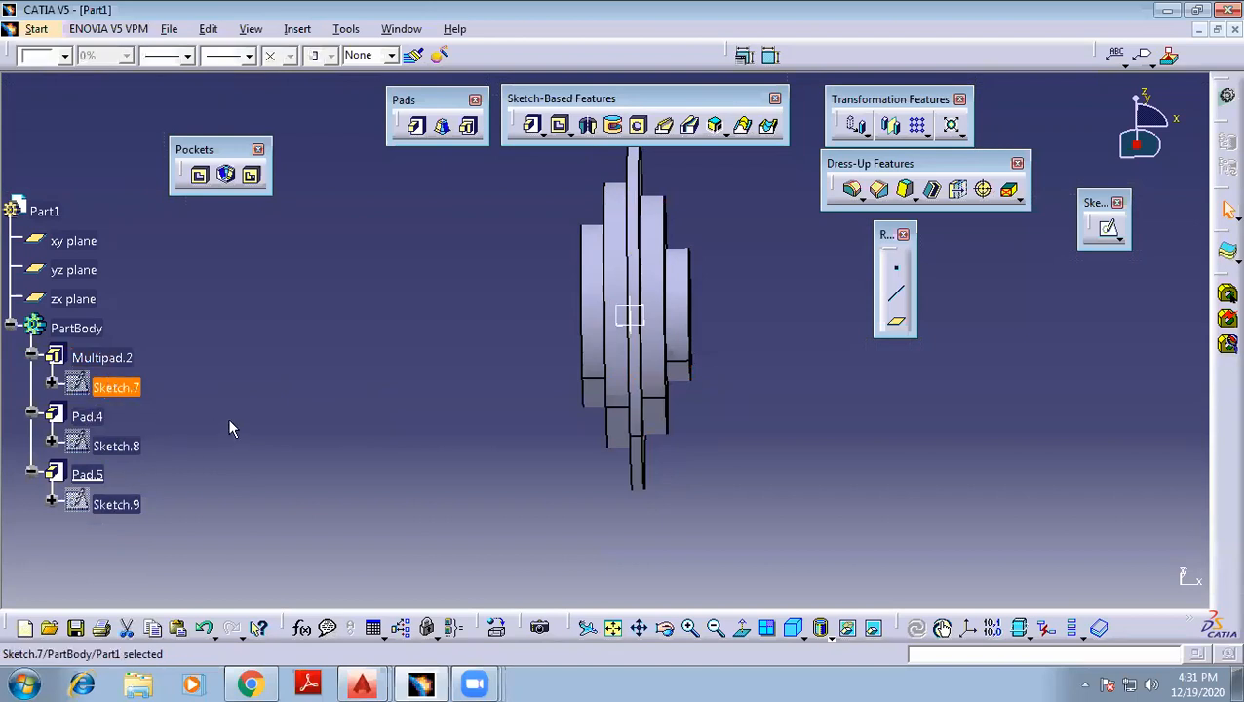
click(117, 446)
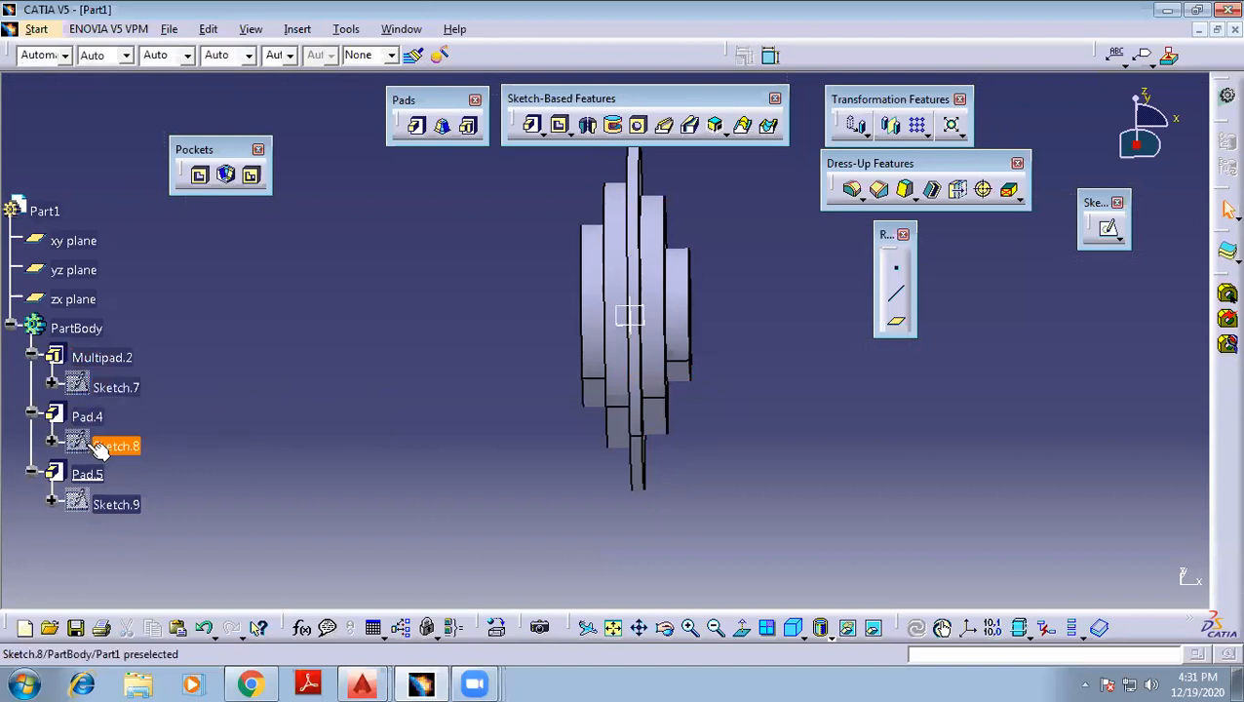
click(122, 502)
click(347, 445)
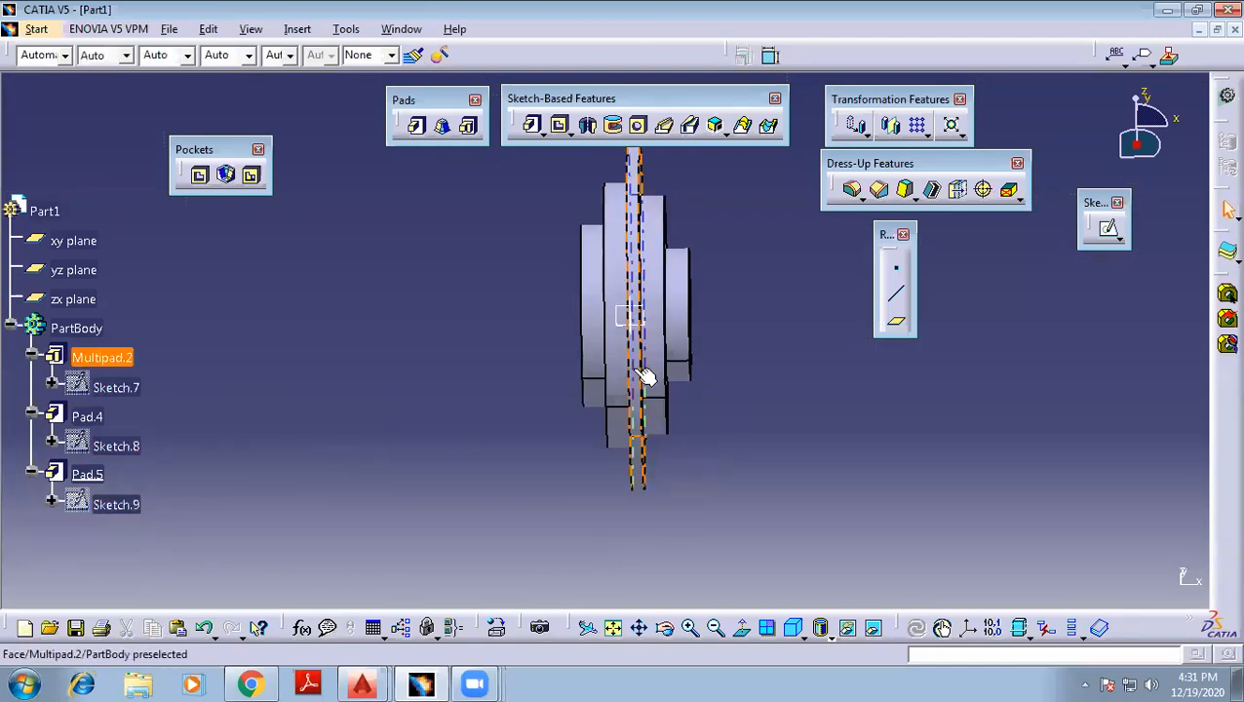
middle_drag(450, 317, 461, 200)
scroll(430, 318, up, 1)
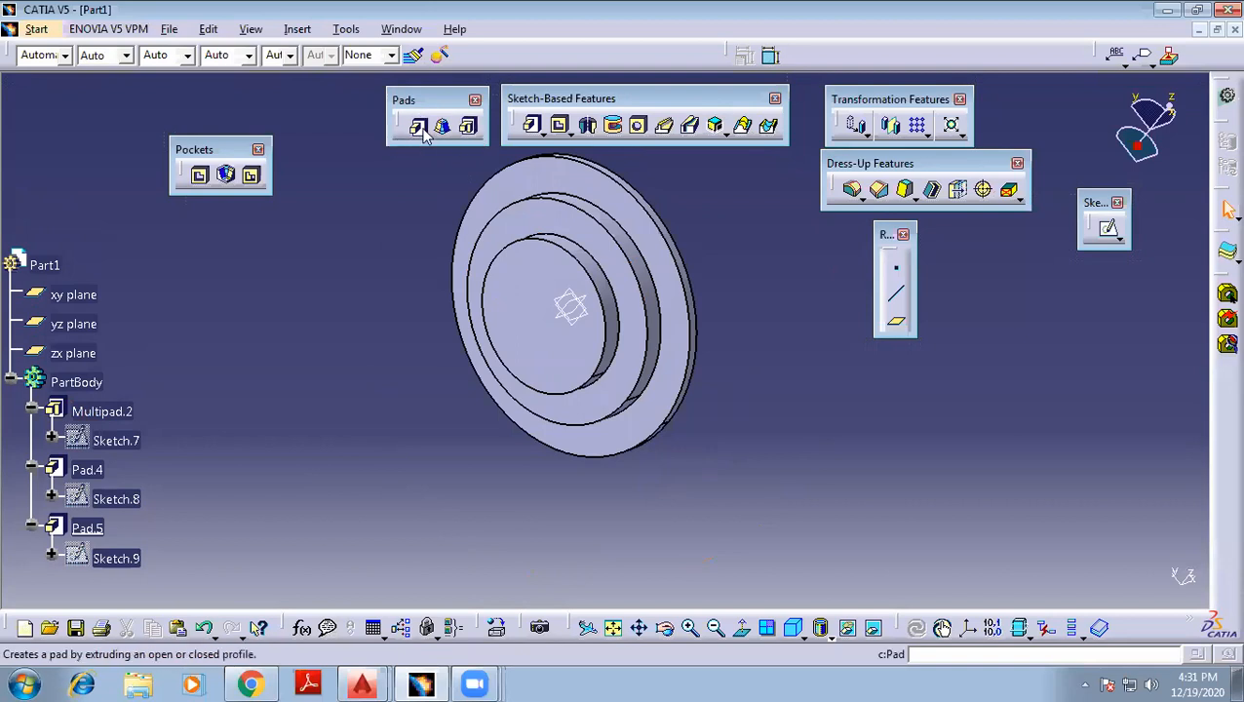
middle_drag(717, 383, 641, 255)
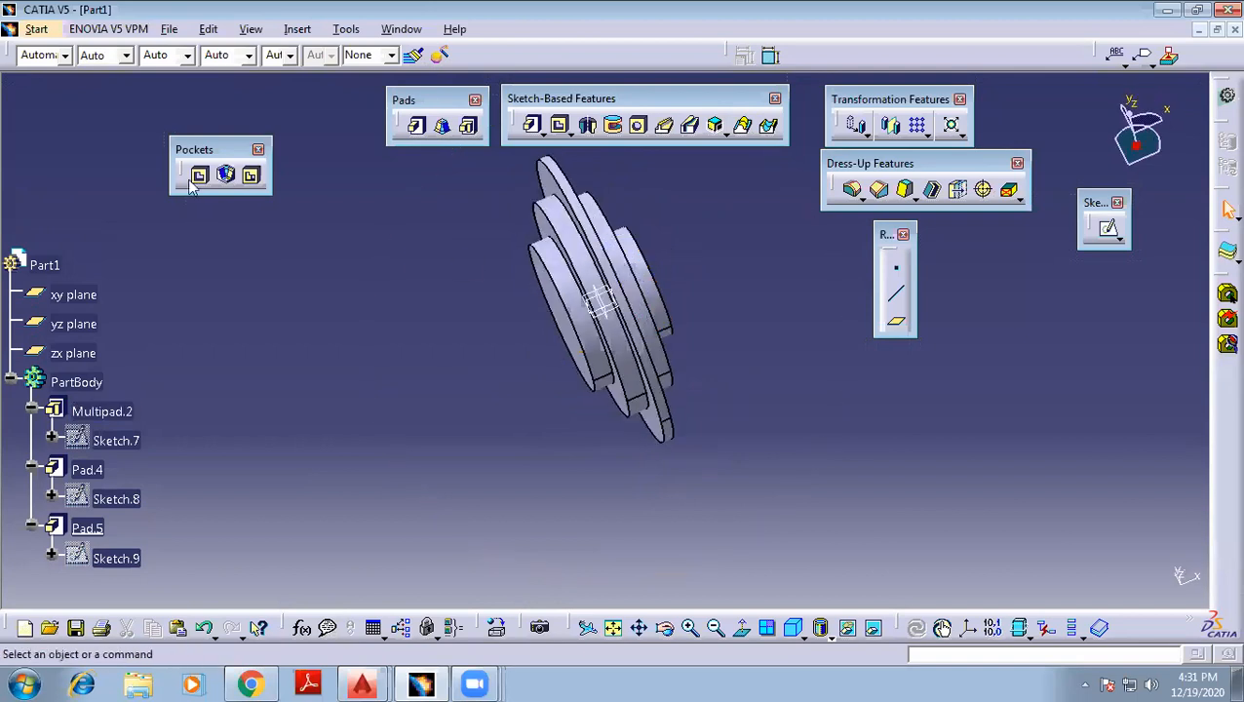
Delete the whole stepped disc, including the multi-pad, both separate pads and their sketches
drag(739, 500, 440, 135)
key(Delete)
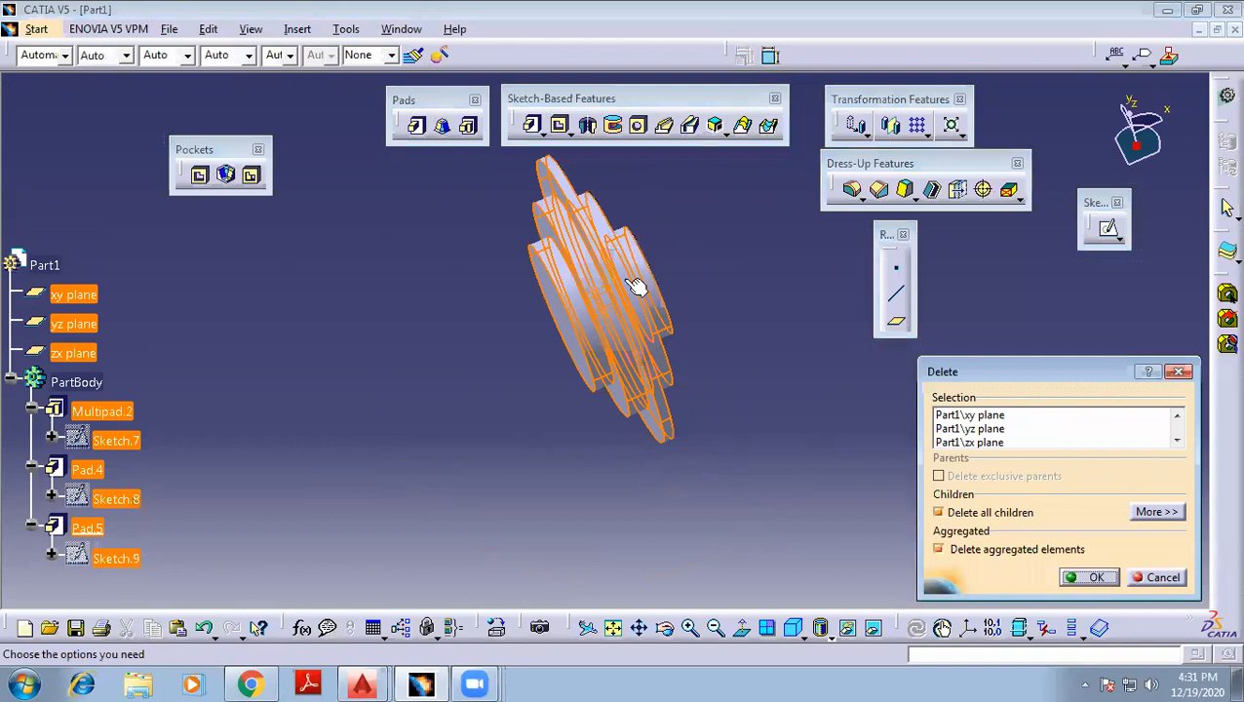
click(1090, 577)
Sketch a large rectangle around the origin on the zx plane and finish the sketch
middle_drag(772, 410, 597, 377)
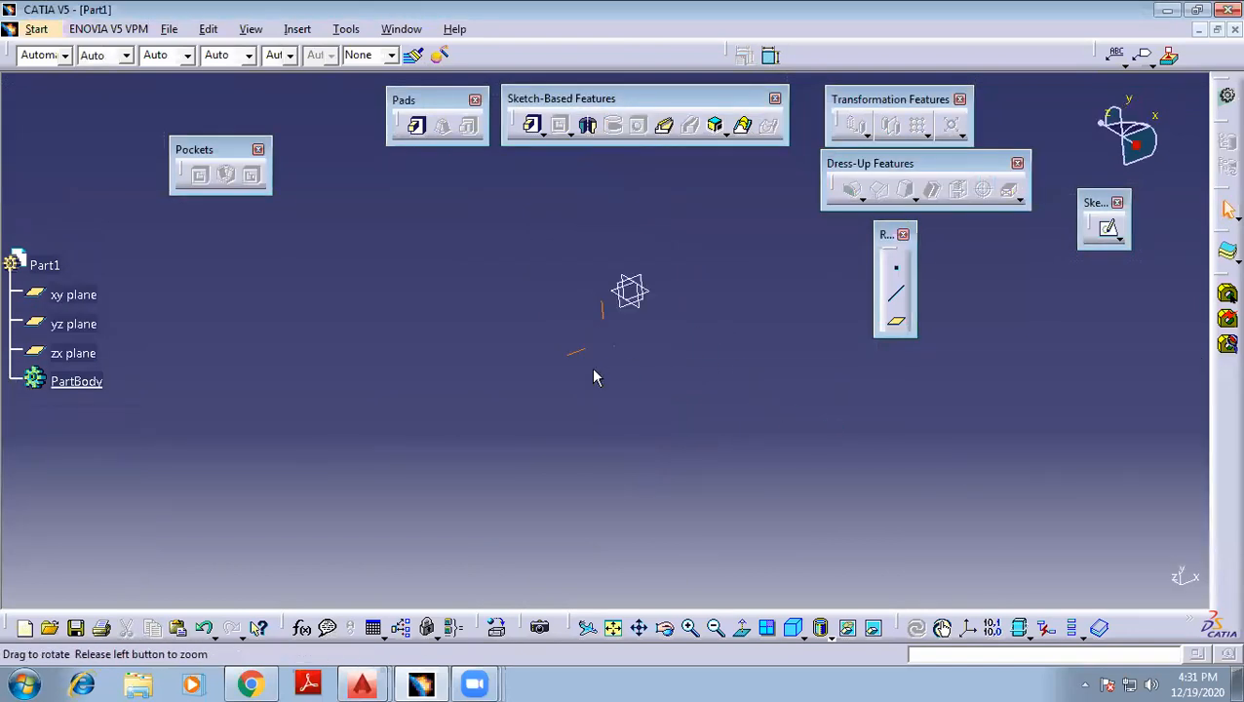
click(630, 294)
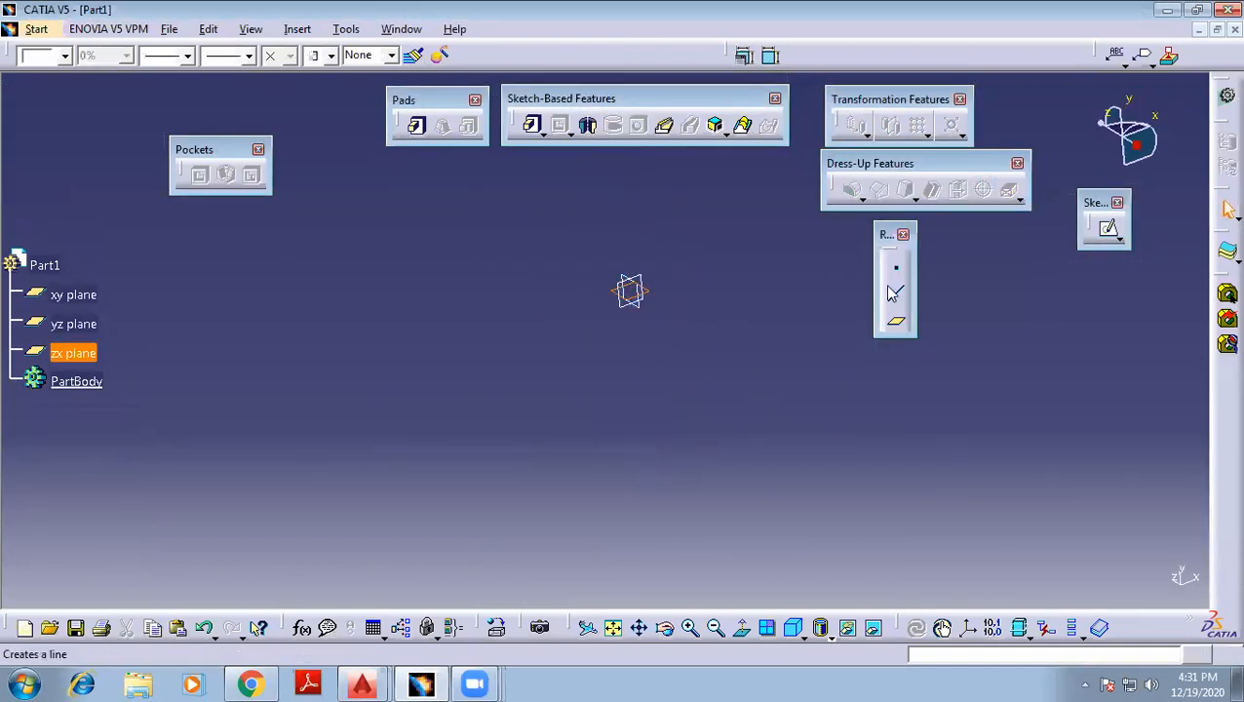
click(1108, 228)
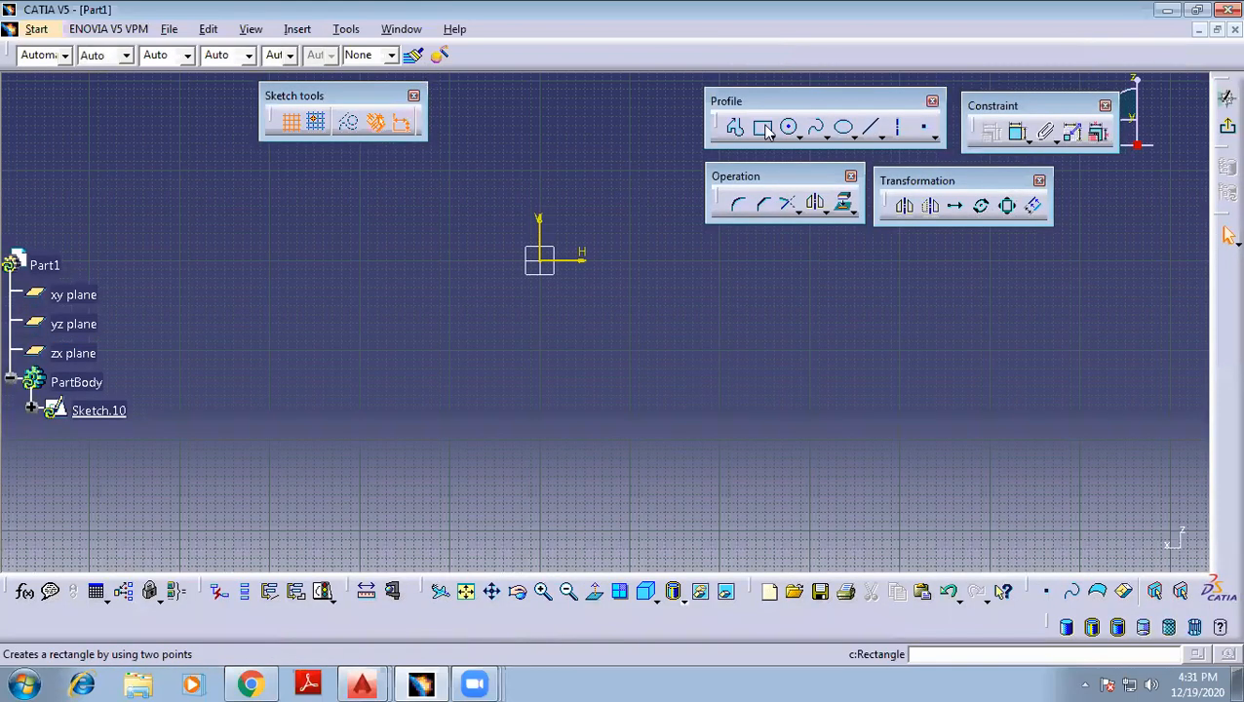
click(761, 127)
click(375, 183)
click(845, 515)
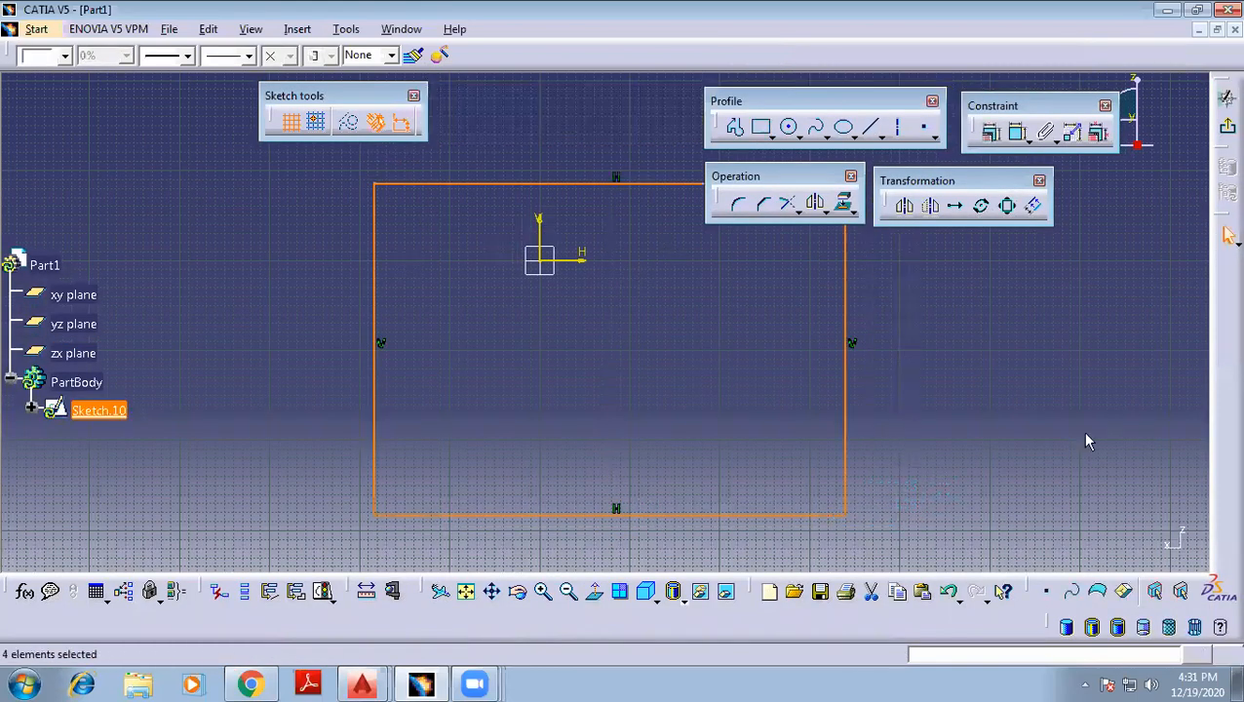
click(1225, 128)
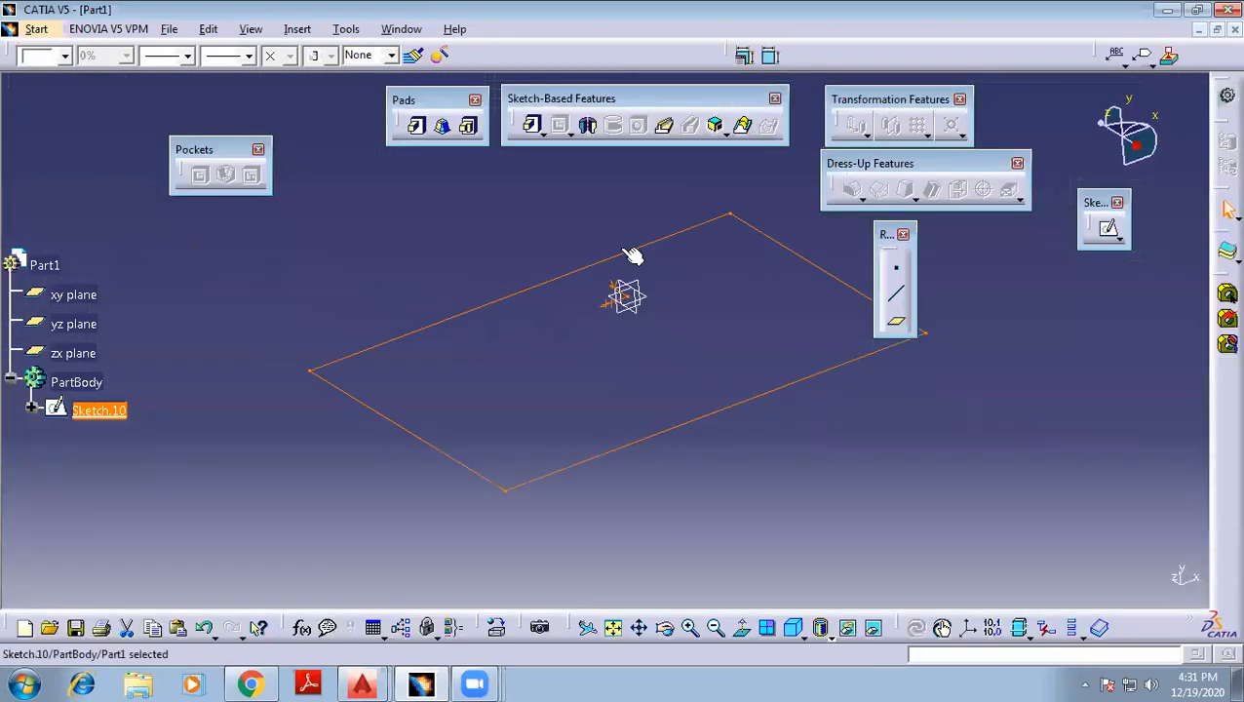
Pad the rectangle sketch by 50 mm to form a solid block
click(530, 127)
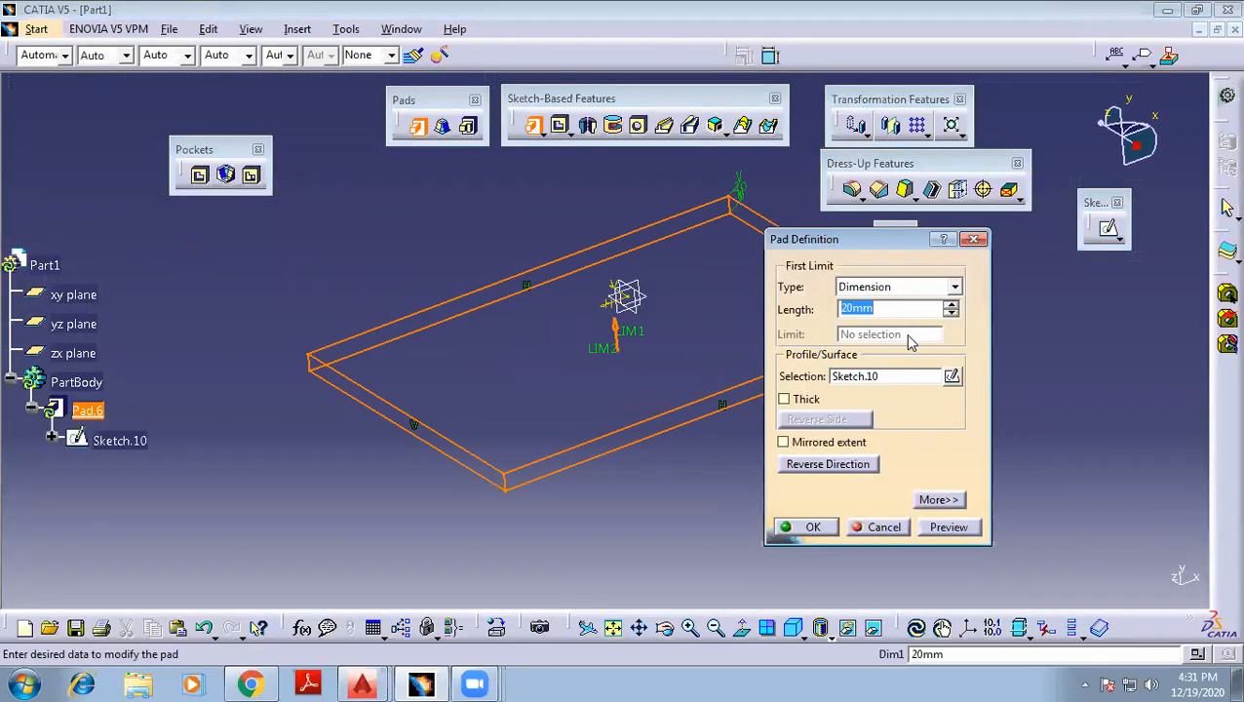
text(5)
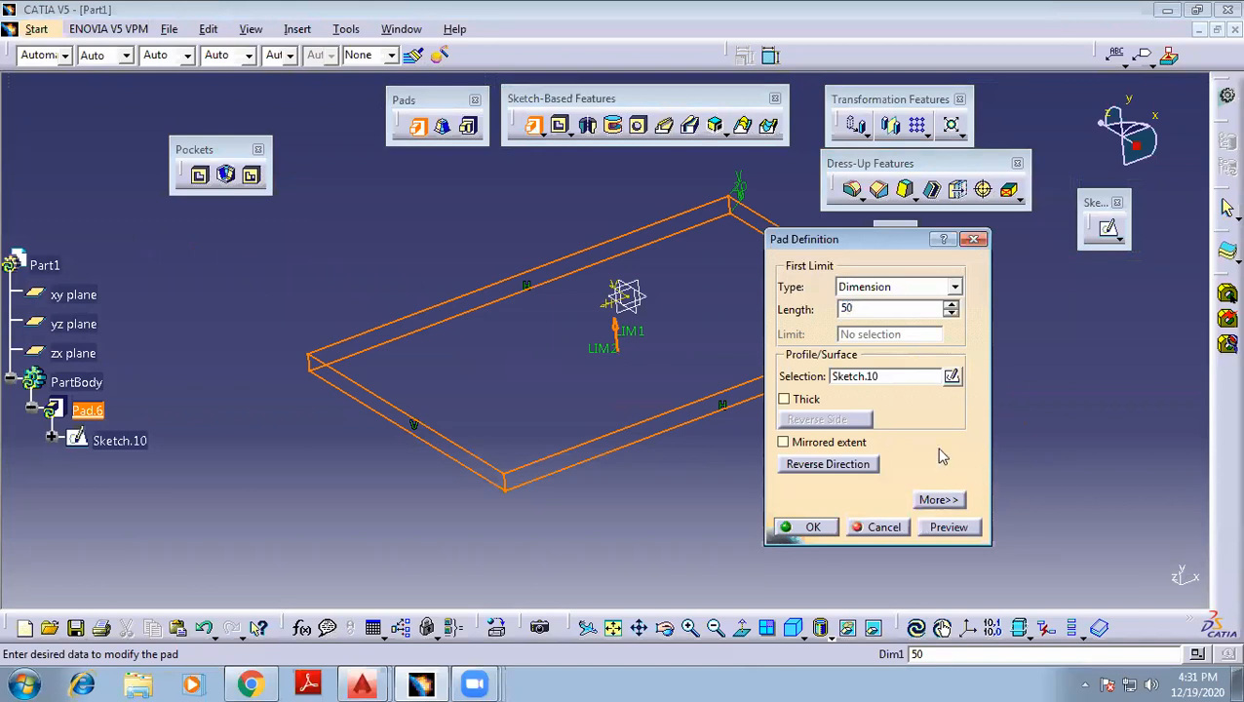
click(808, 528)
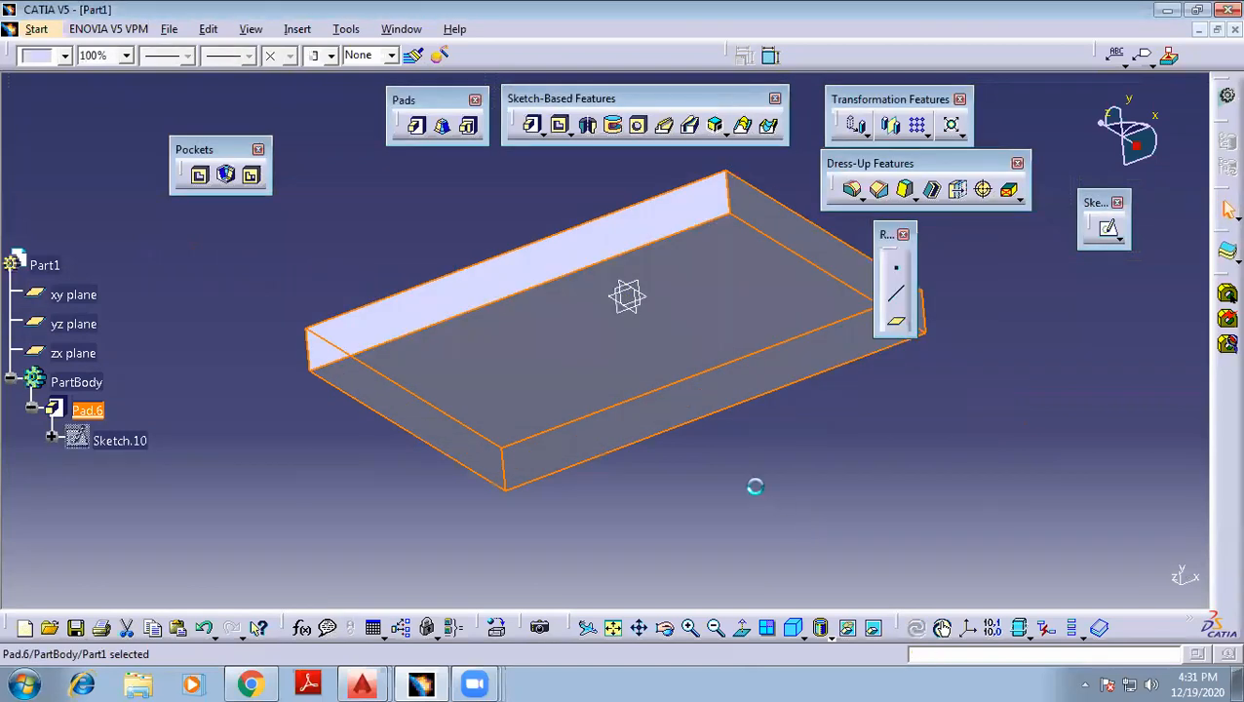
Set the block's pad length to 100 mm
middle_drag(783, 494, 727, 380)
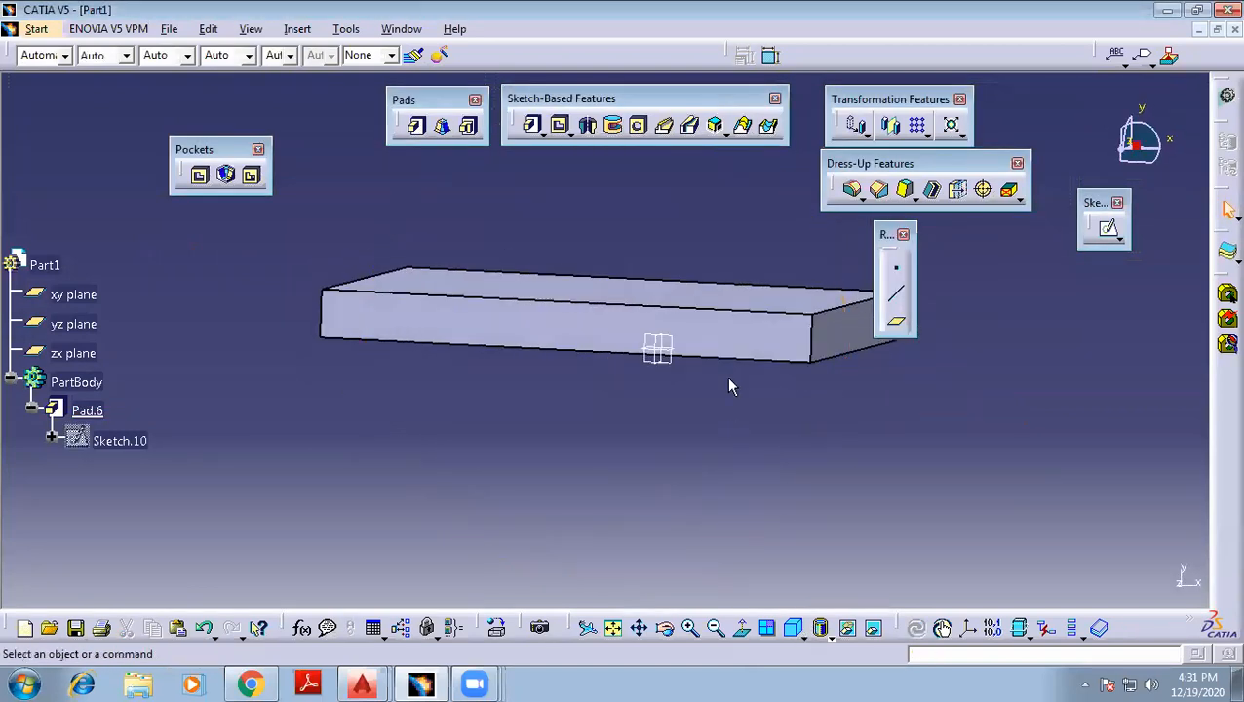
double_click(750, 347)
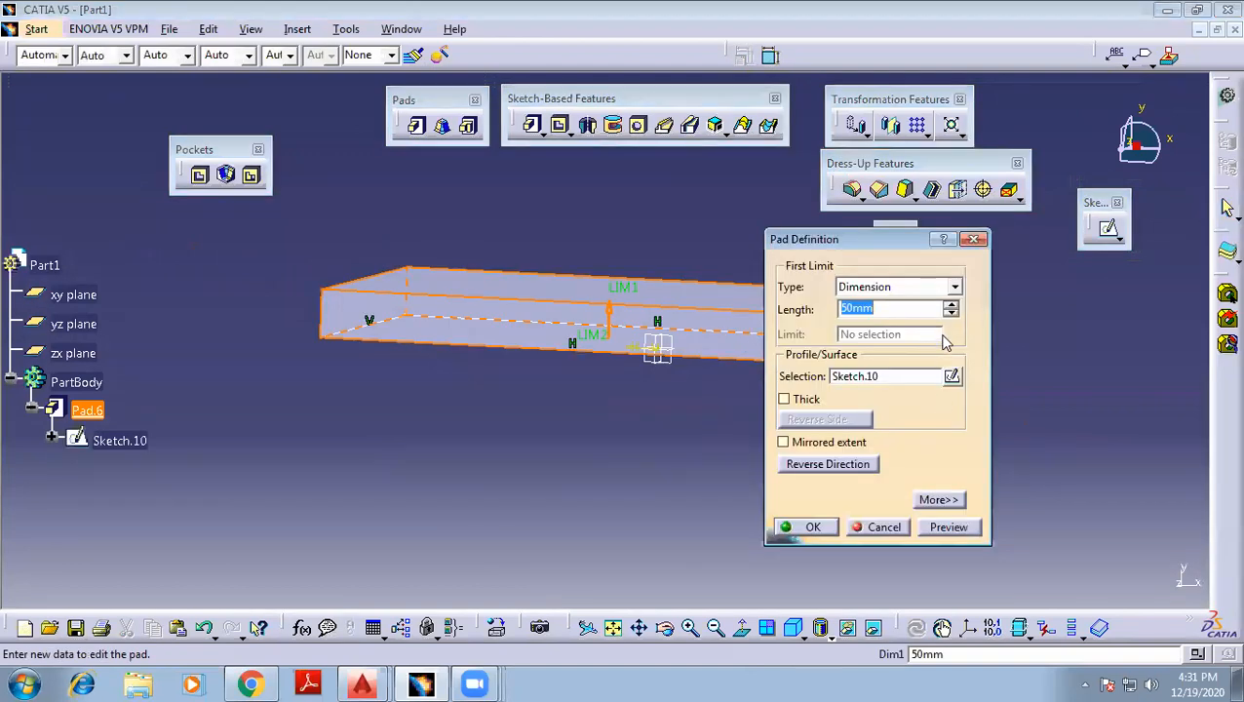
text(100)
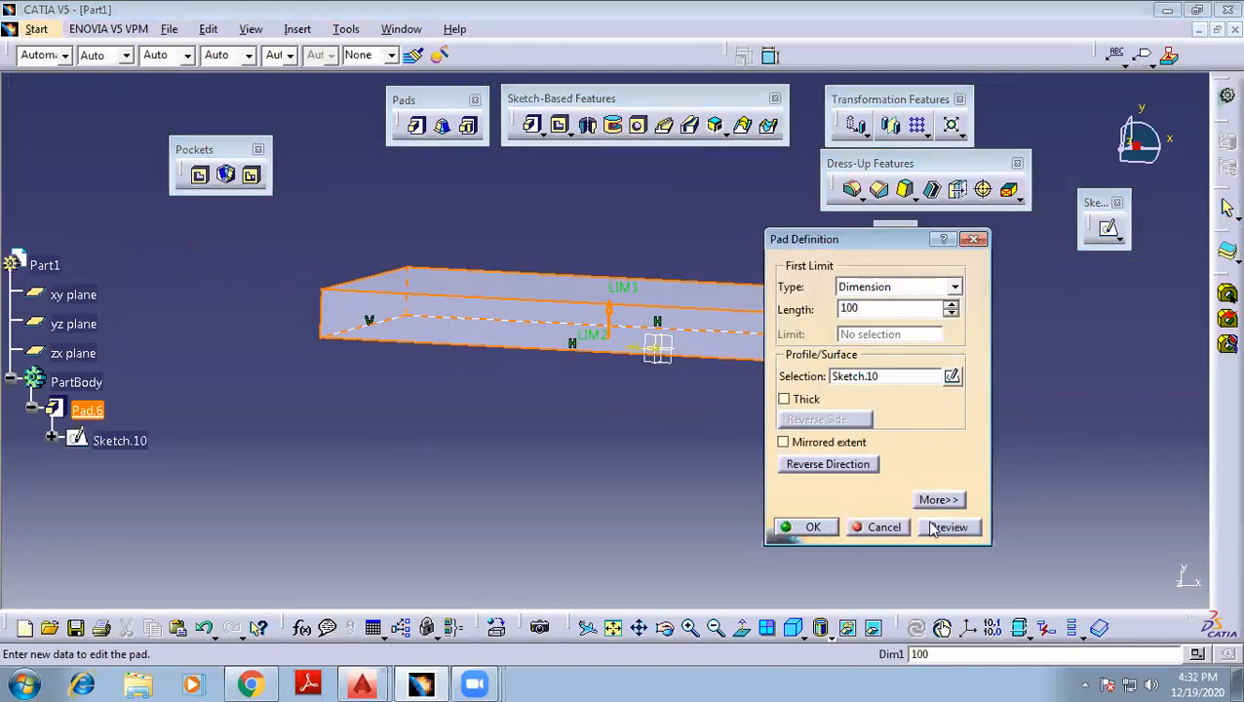
click(807, 528)
Start a sketch on the block's large top face and draw a rectangle slightly inside its outer edges
middle_drag(512, 384, 557, 477)
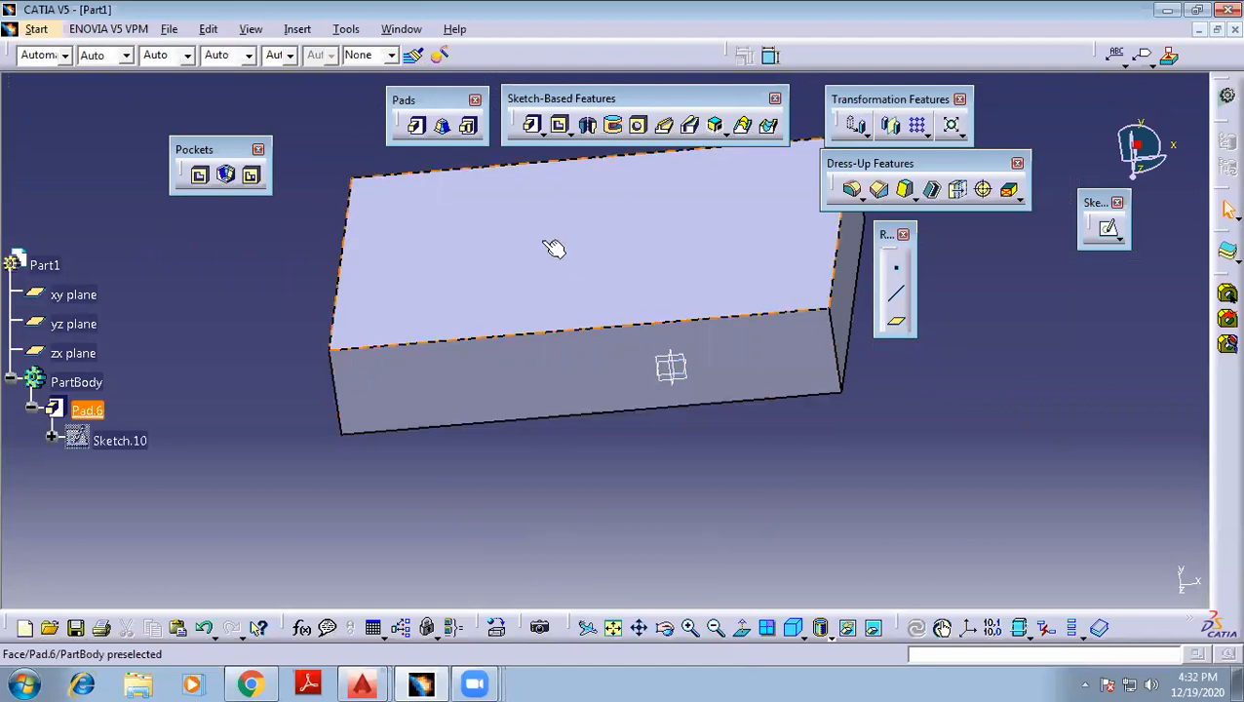
middle_drag(563, 222, 710, 253)
middle_drag(634, 265, 610, 354)
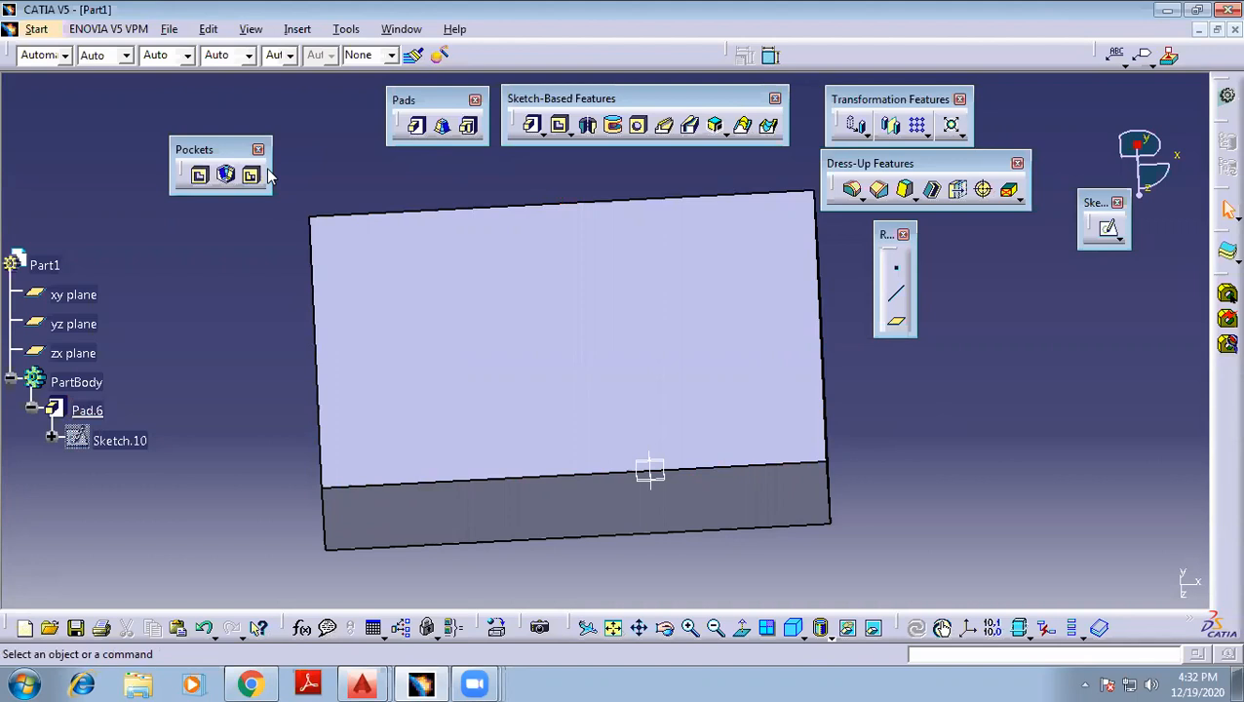
click(516, 353)
click(1108, 228)
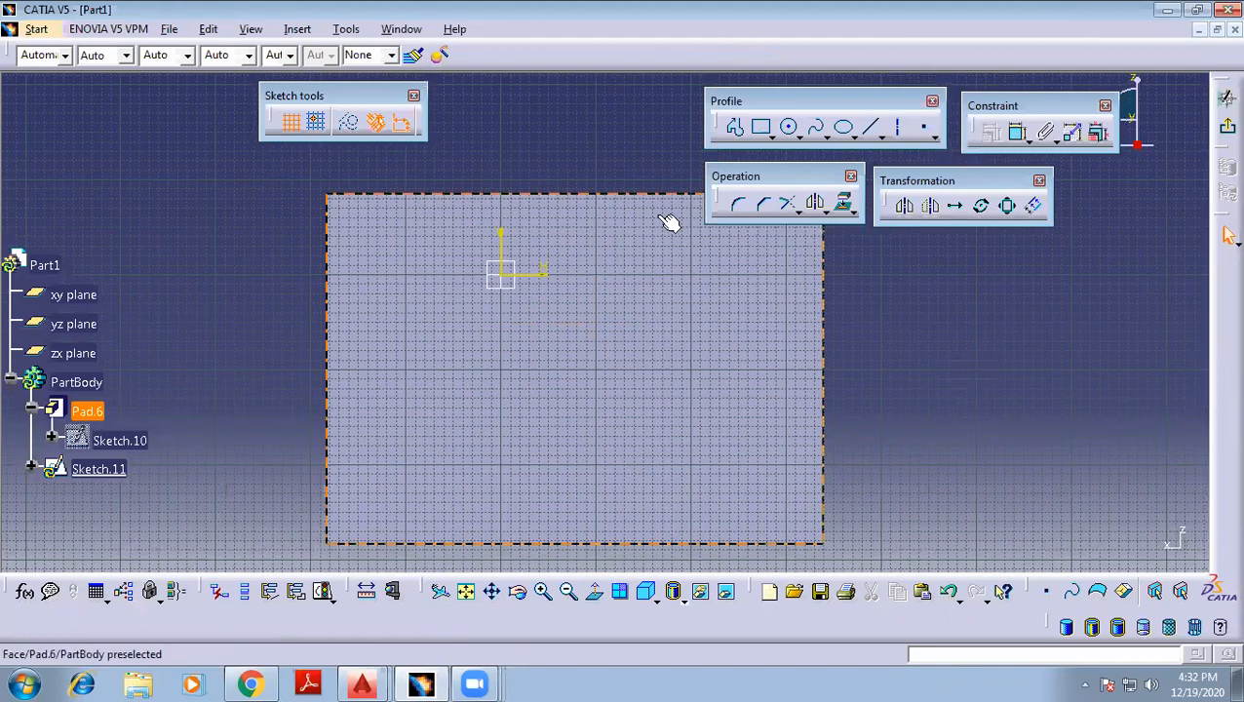
click(762, 127)
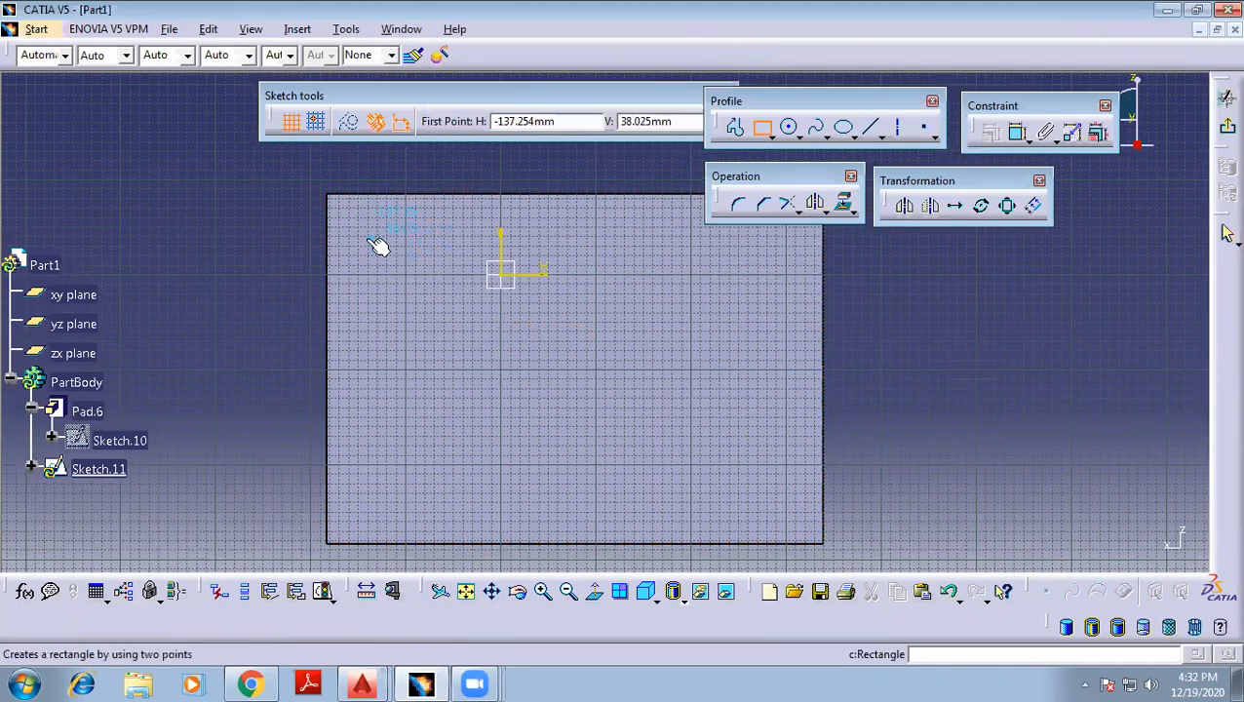
click(366, 238)
click(784, 499)
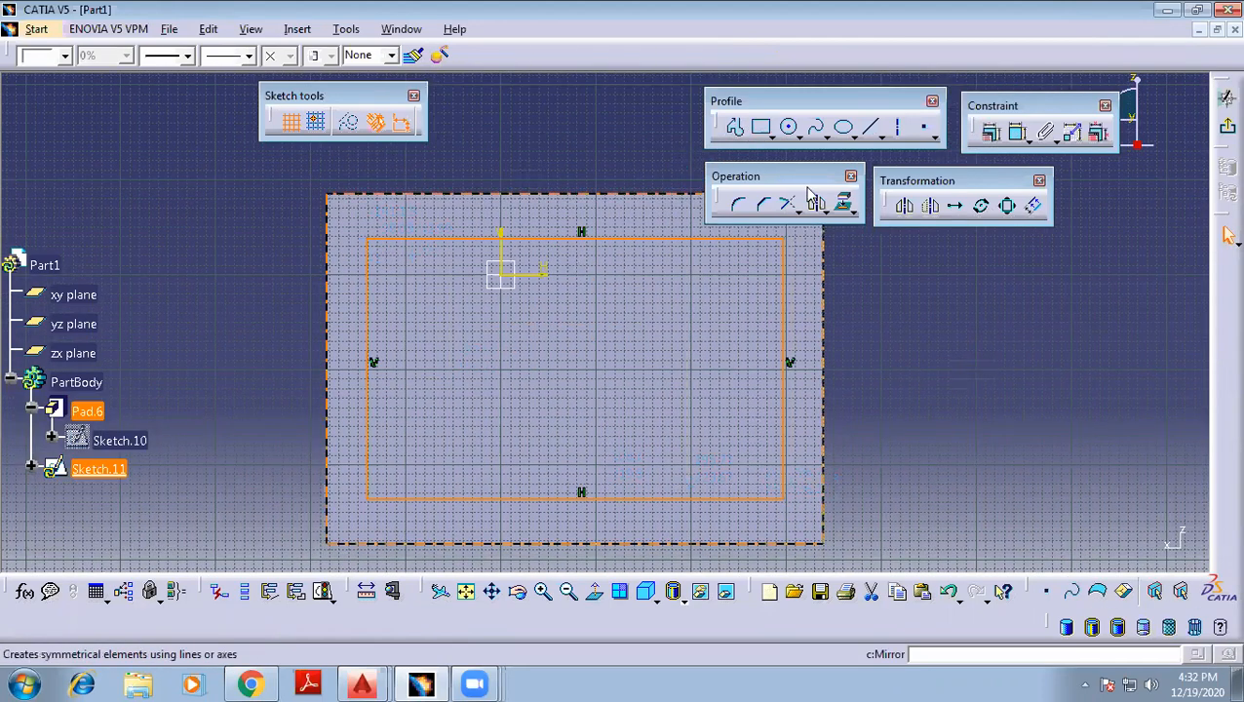
Draw two smaller rectangles nested inside the first one and finish the sketch
click(761, 126)
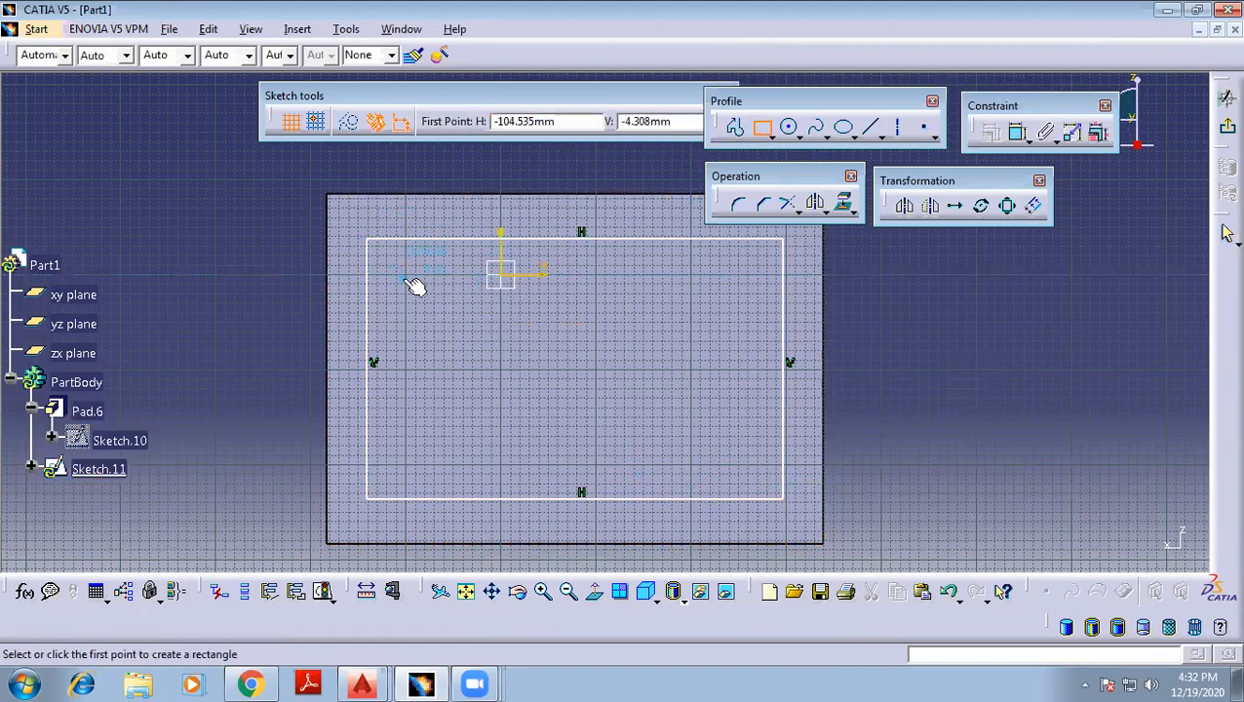
click(404, 275)
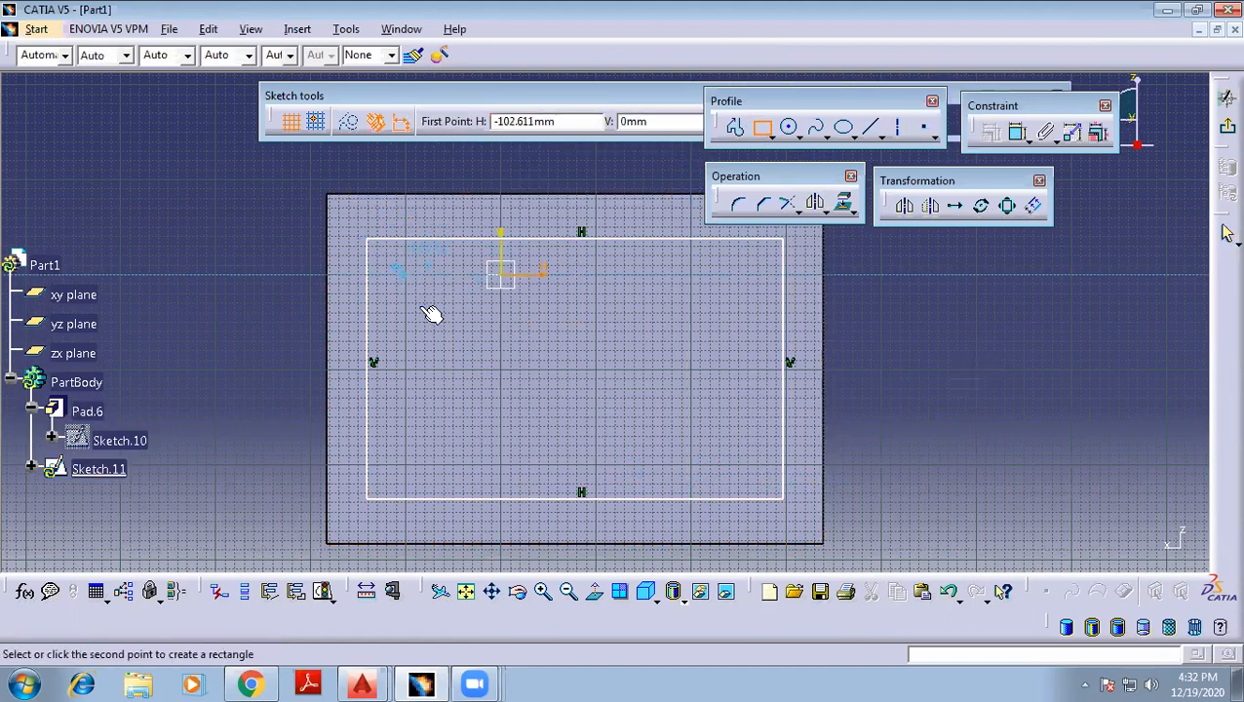
click(742, 460)
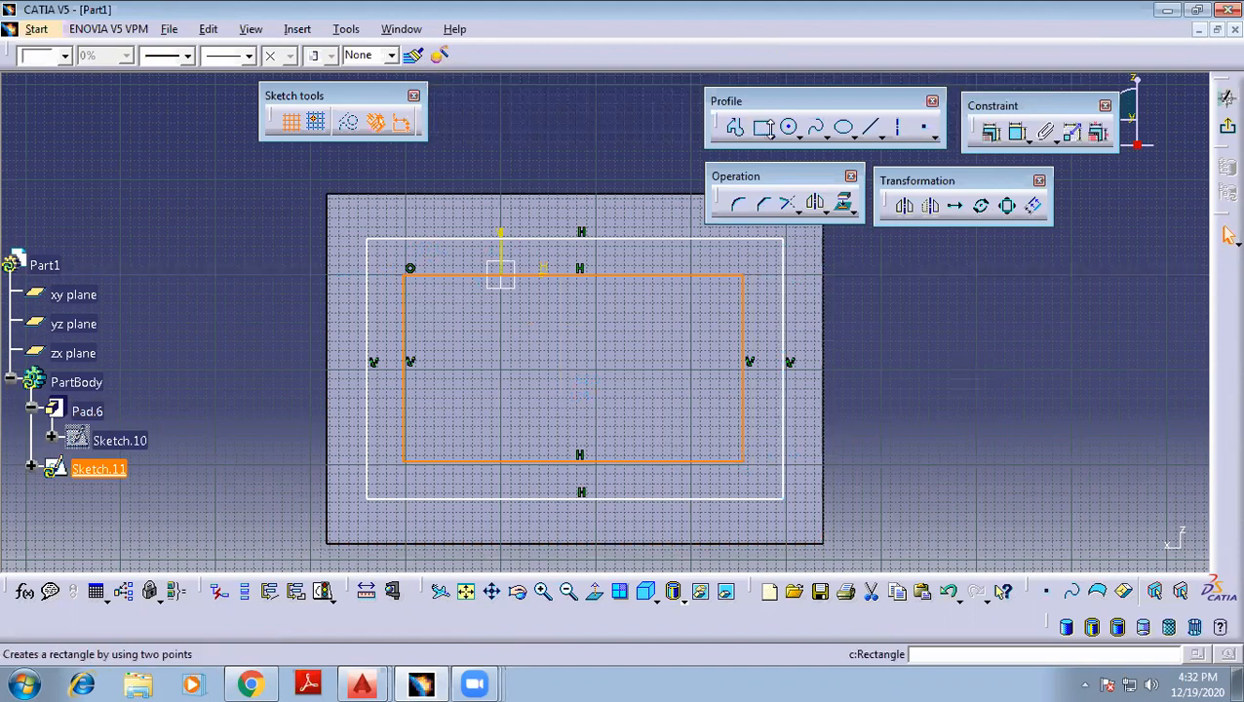
click(761, 127)
click(445, 305)
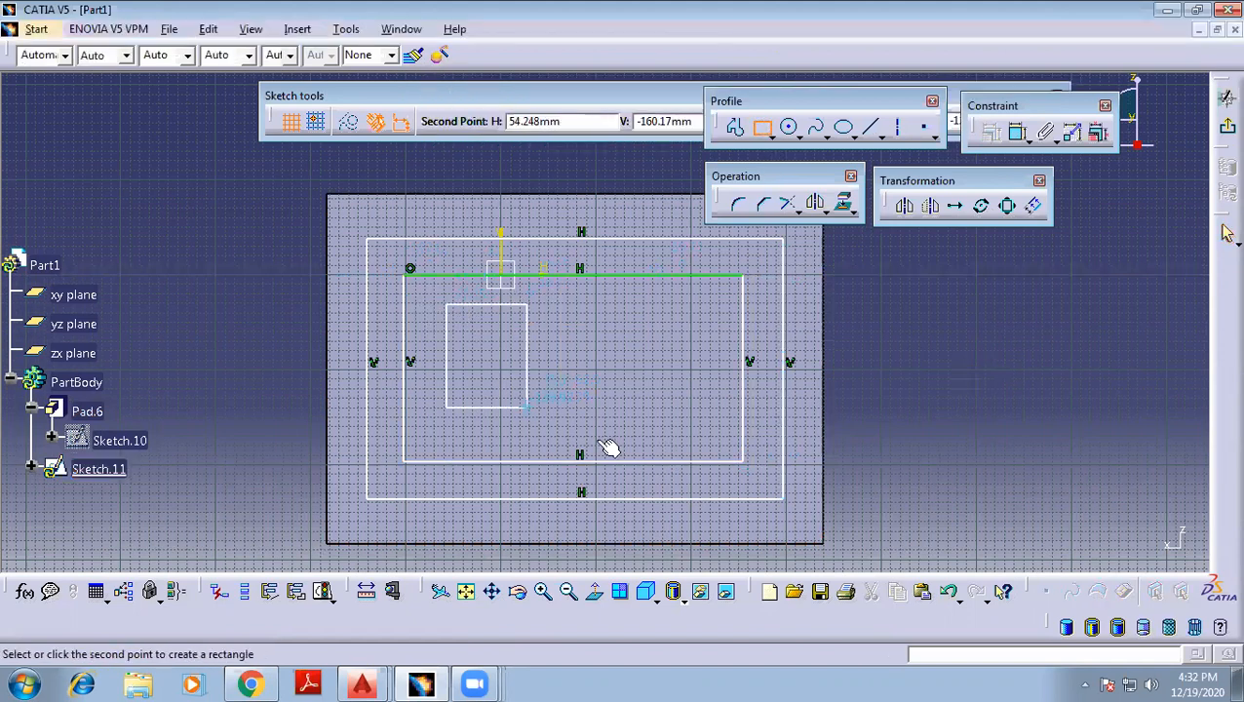
click(709, 432)
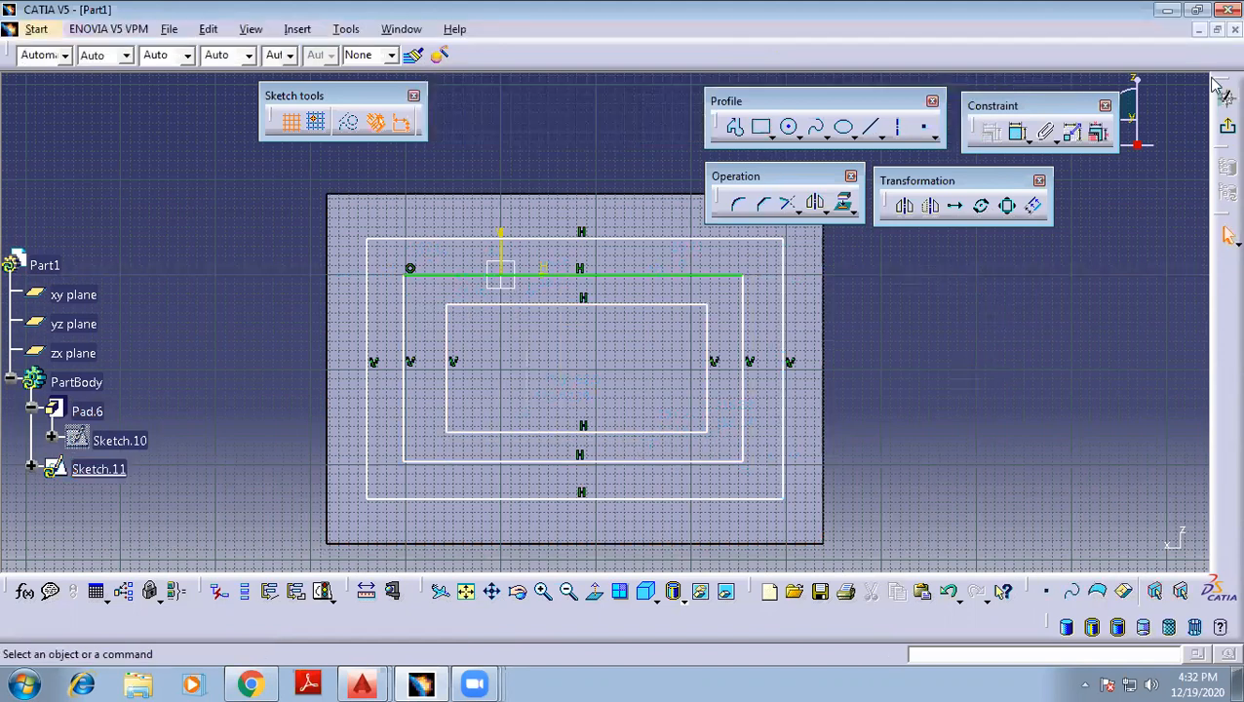
click(1224, 128)
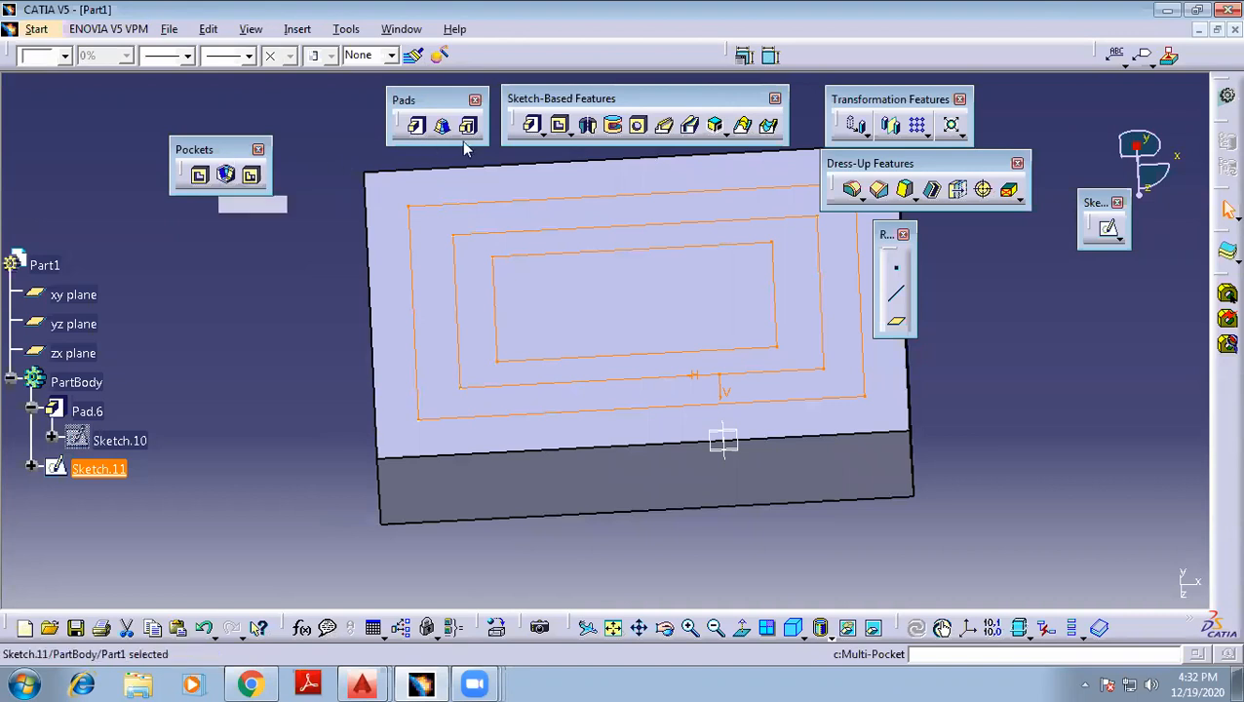
Start a Multi-Pocket from the three nested rectangles and set the innermost rectangle's depth to 50 mm
click(250, 176)
middle_drag(333, 334, 248, 334)
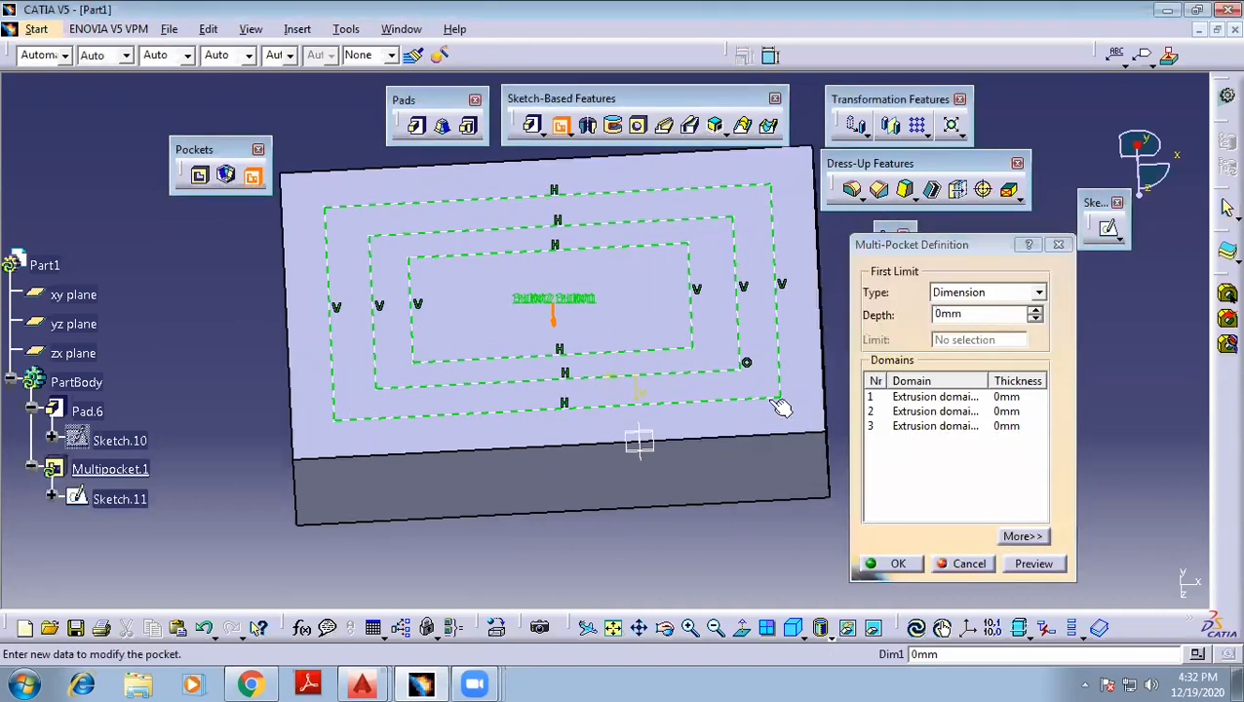
click(925, 399)
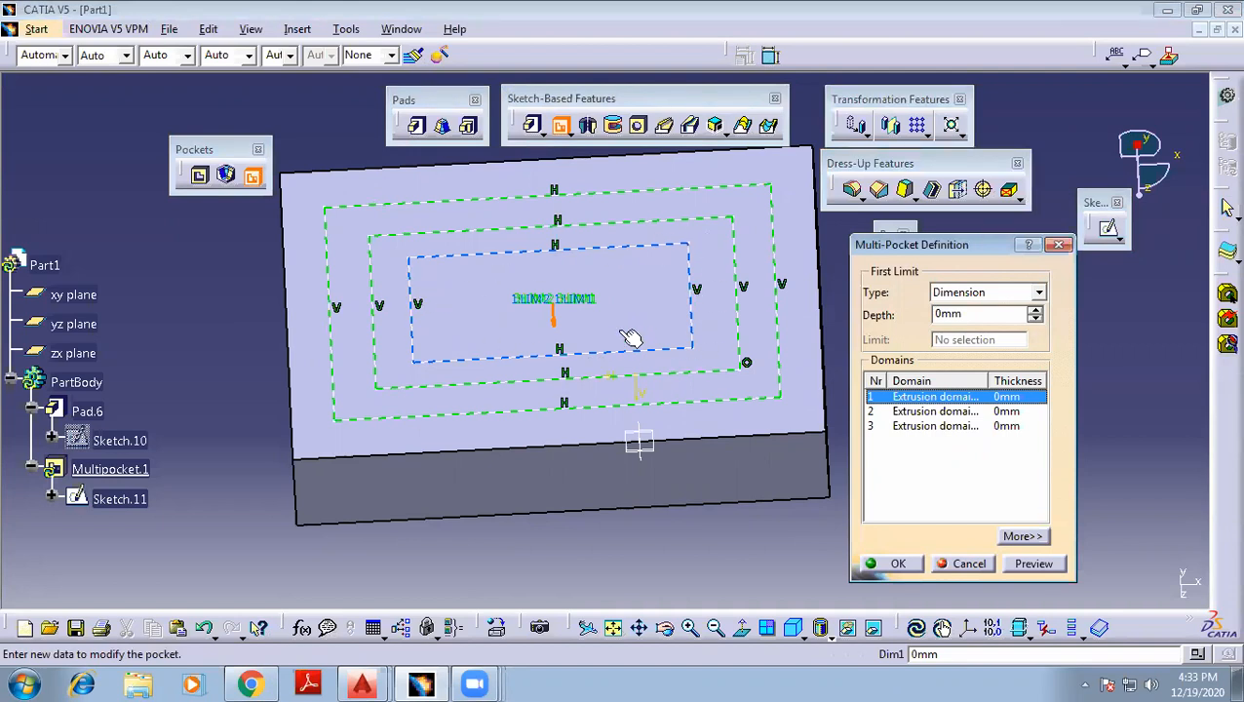
click(983, 315)
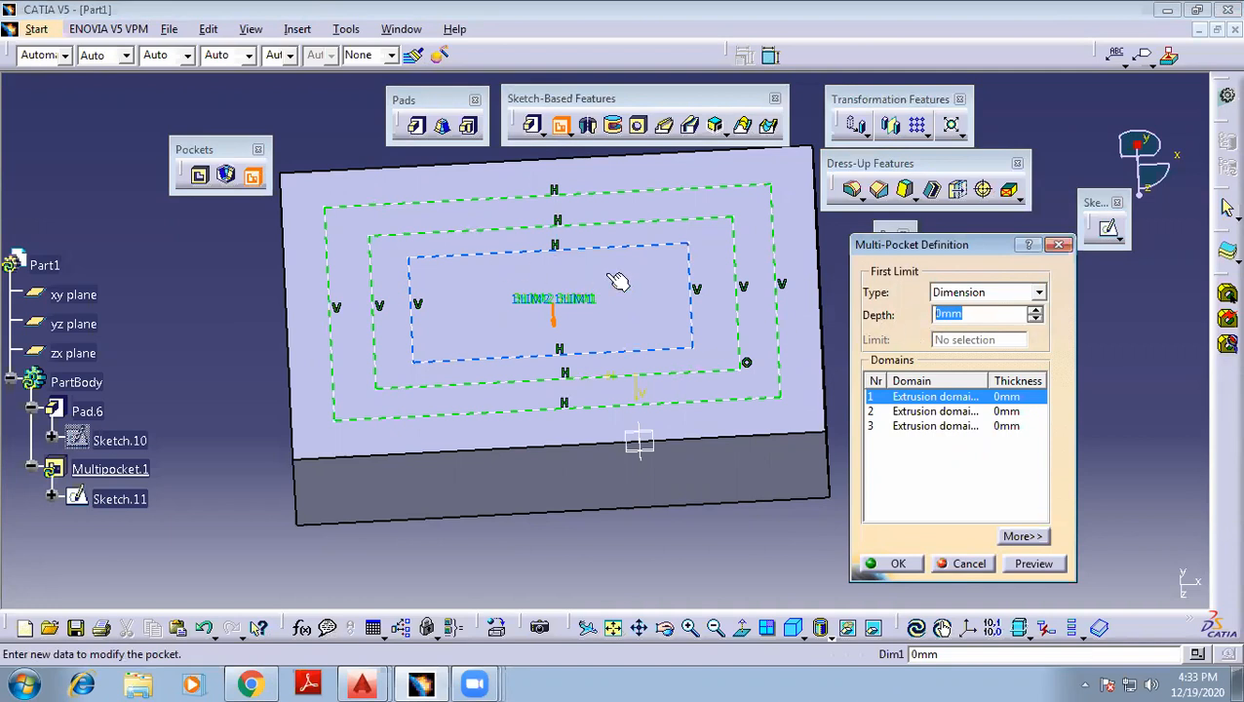
text(50)
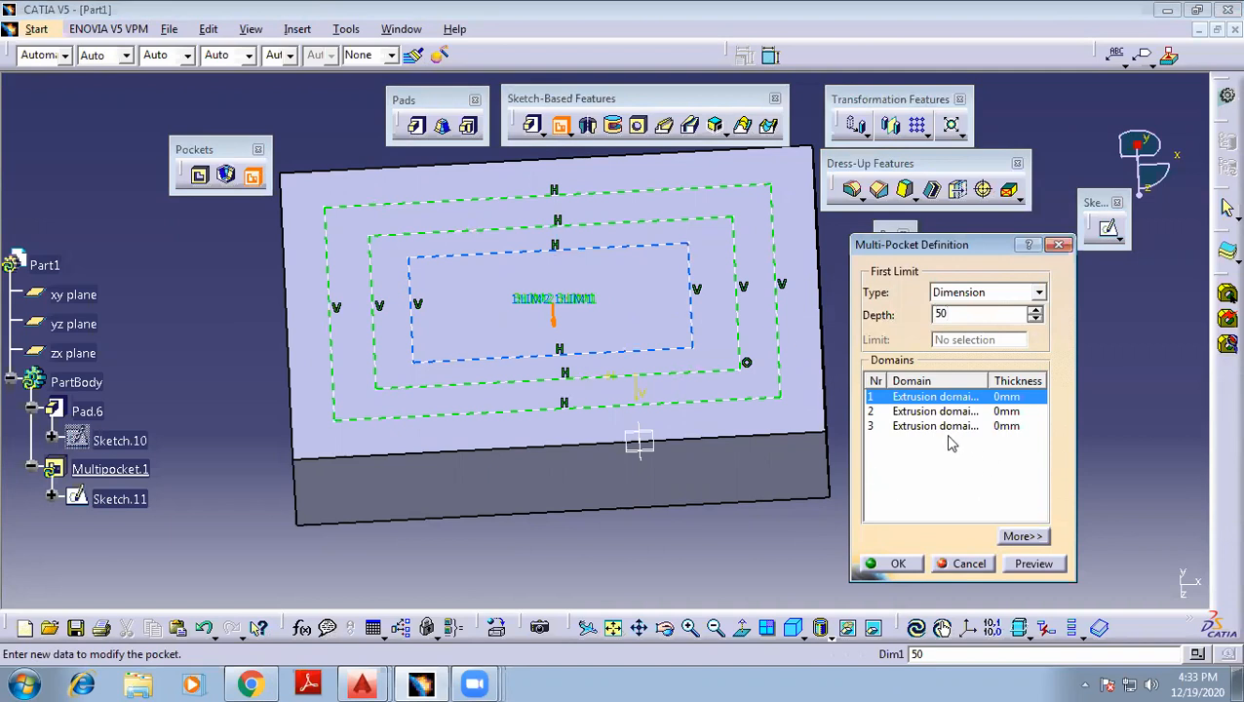
Set the pocket depth of the middle rectangle's domain to 30 mm
click(930, 414)
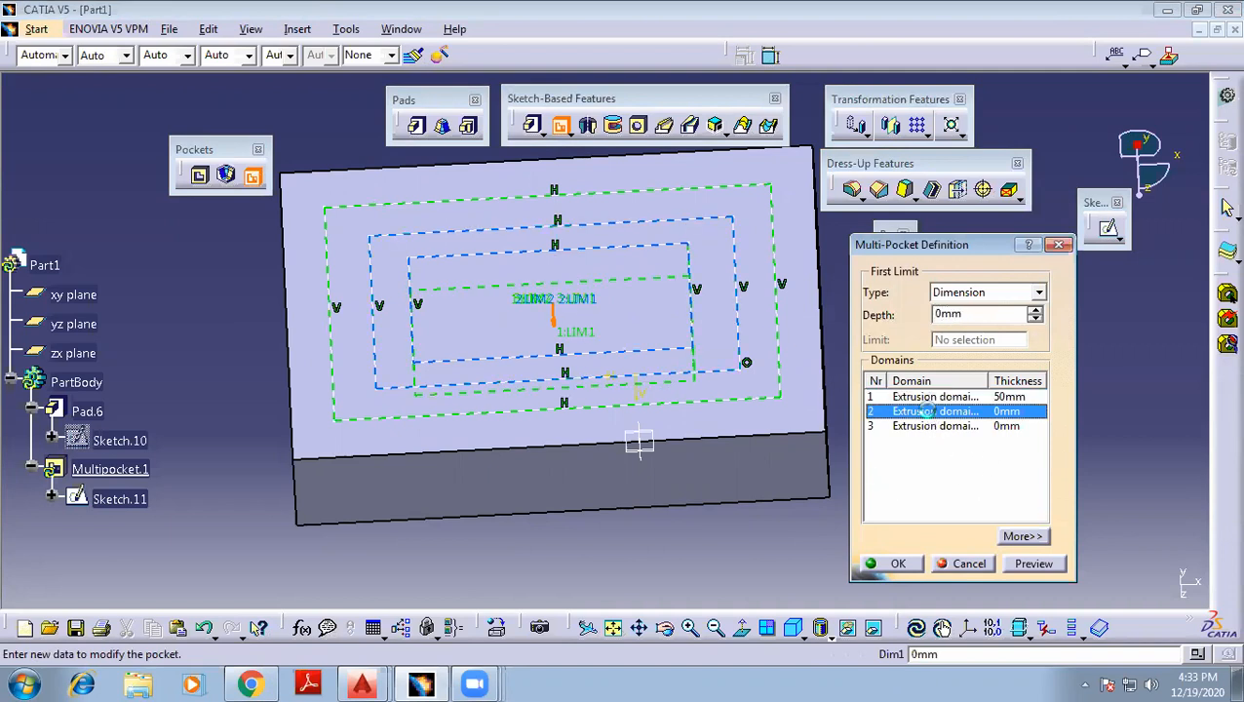
double_click(973, 315)
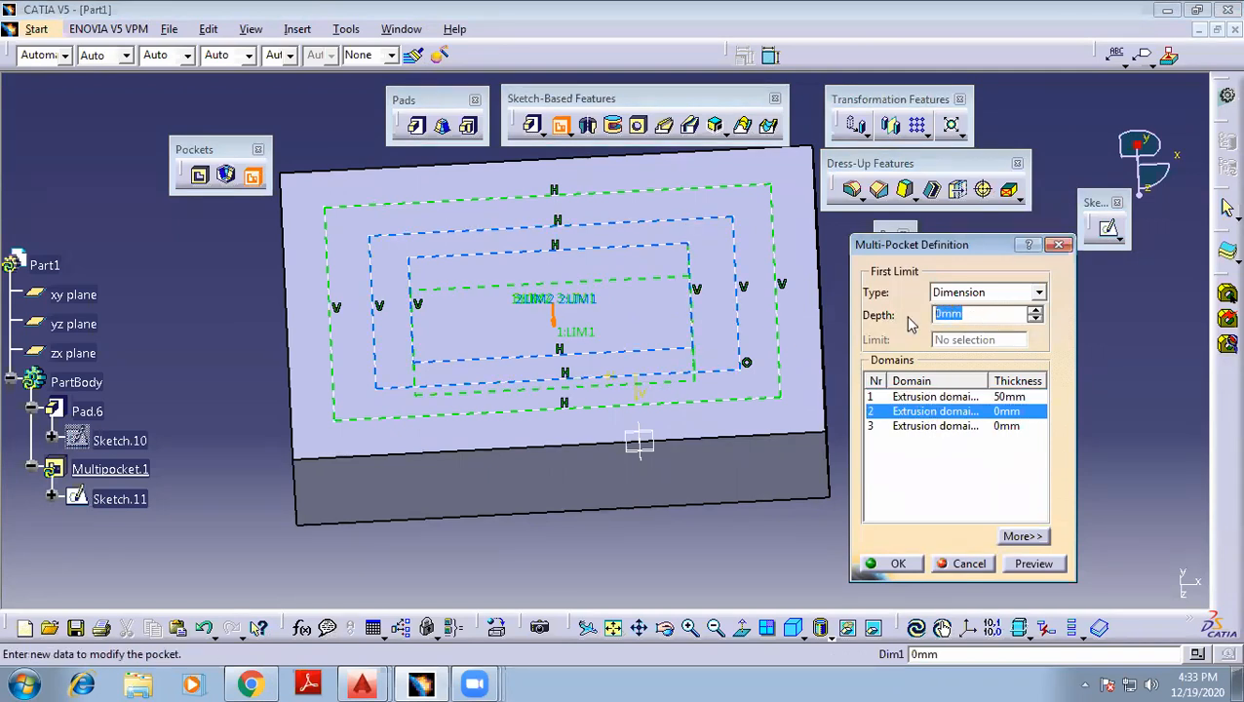
text(4)
text(0)
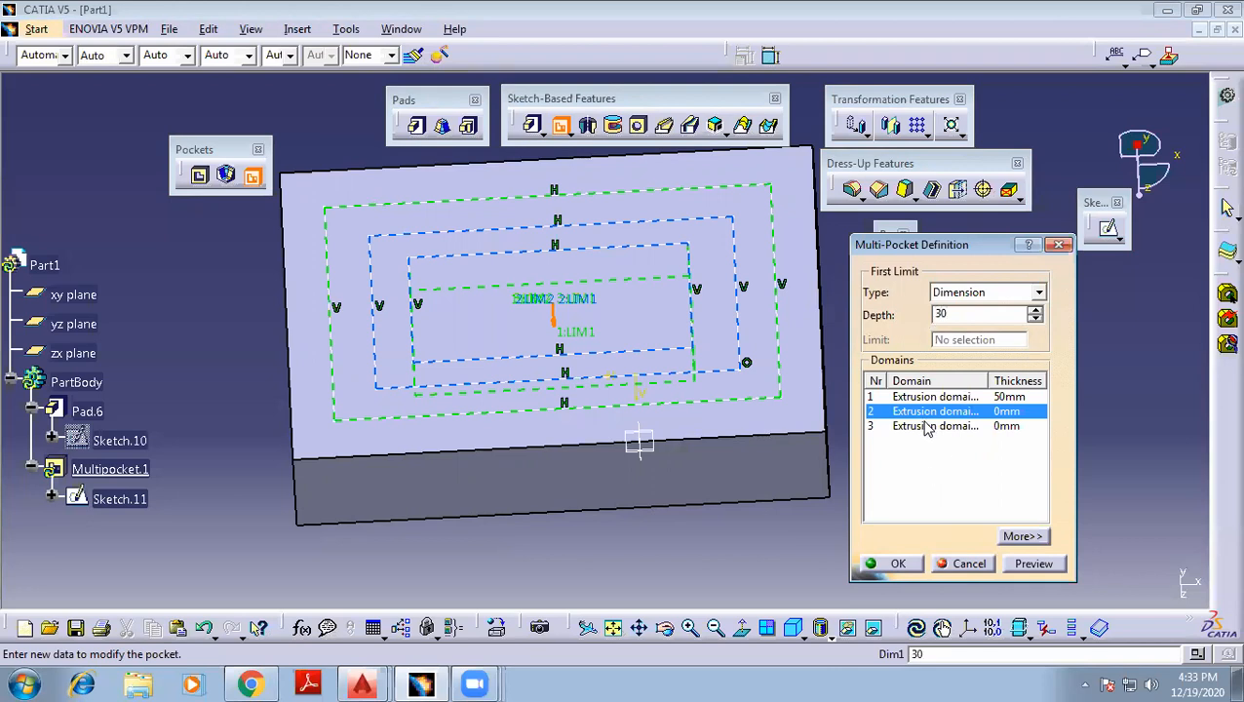
Set the outermost rectangle's pocket depth to 20 mm and create the multi-pocket
click(926, 427)
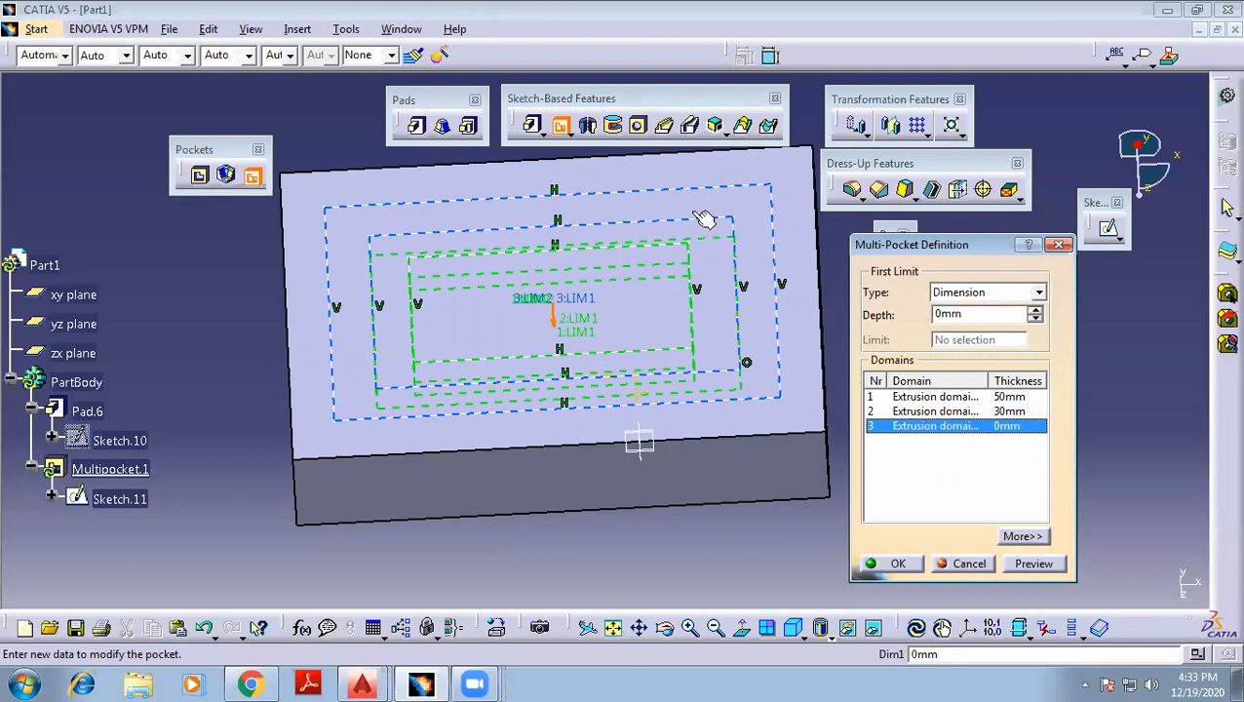
click(976, 313)
drag(977, 313, 838, 319)
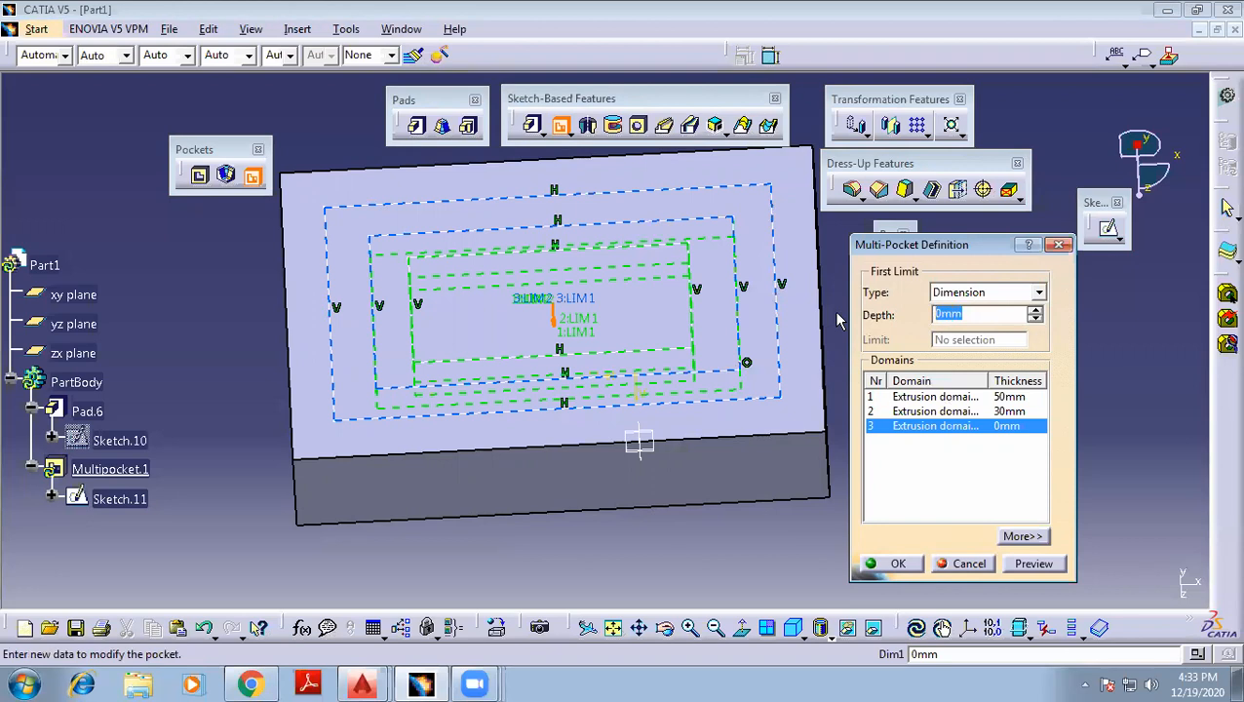
text(20)
key(Return)
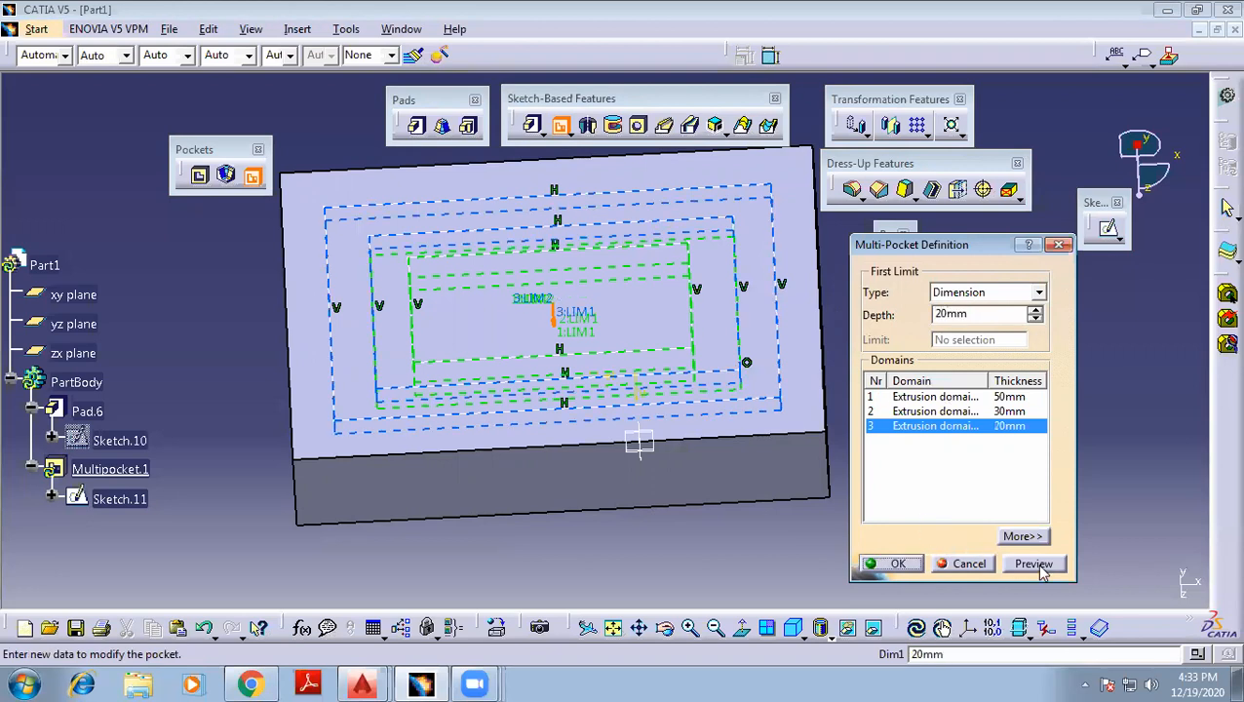
click(895, 564)
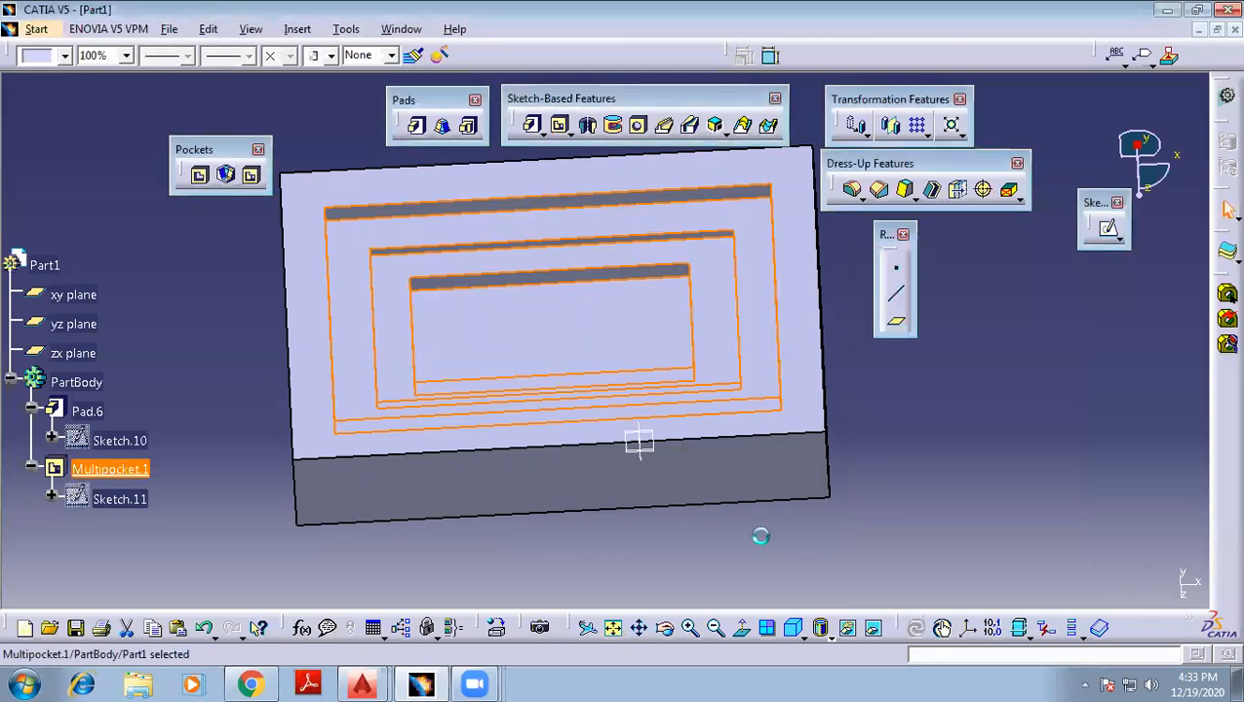
Close the Pockets and Pads toolbars and clear the pocketed block from the part
mouse_move(558, 271)
middle_down()
mouse_move(570, 386)
mouse_move(528, 285)
mouse_move(556, 286)
middle_up()
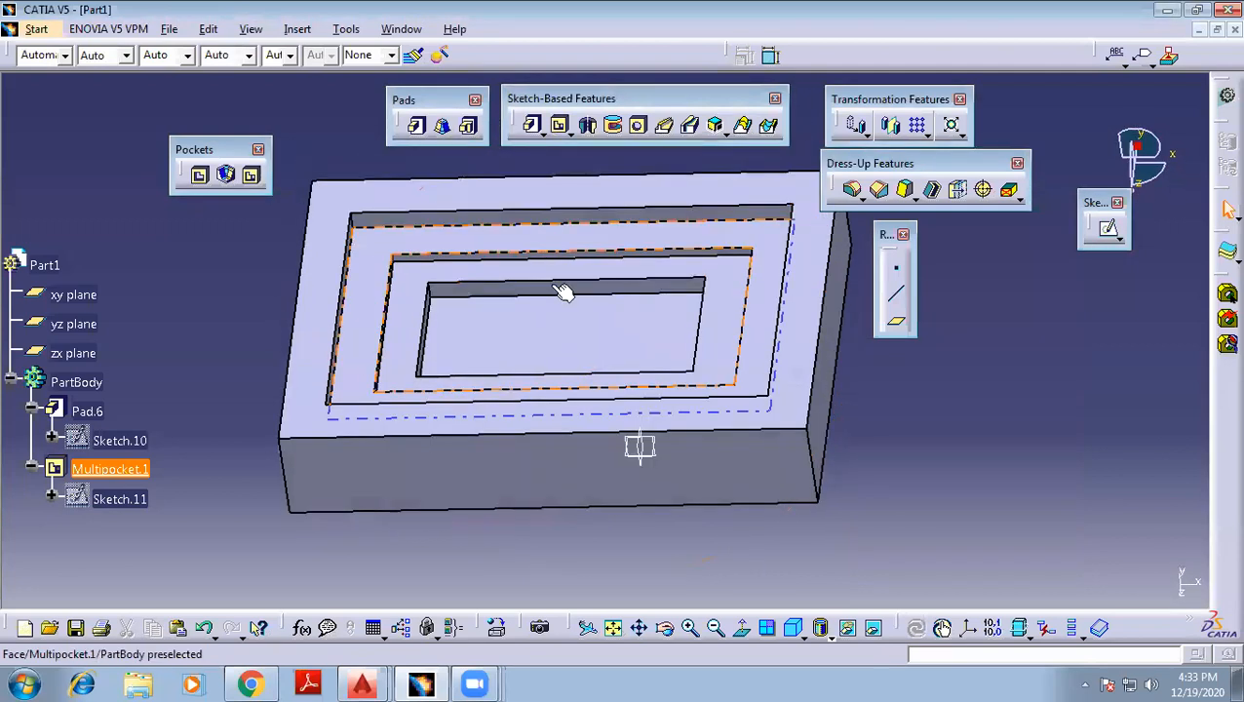
middle_drag(692, 248, 556, 288)
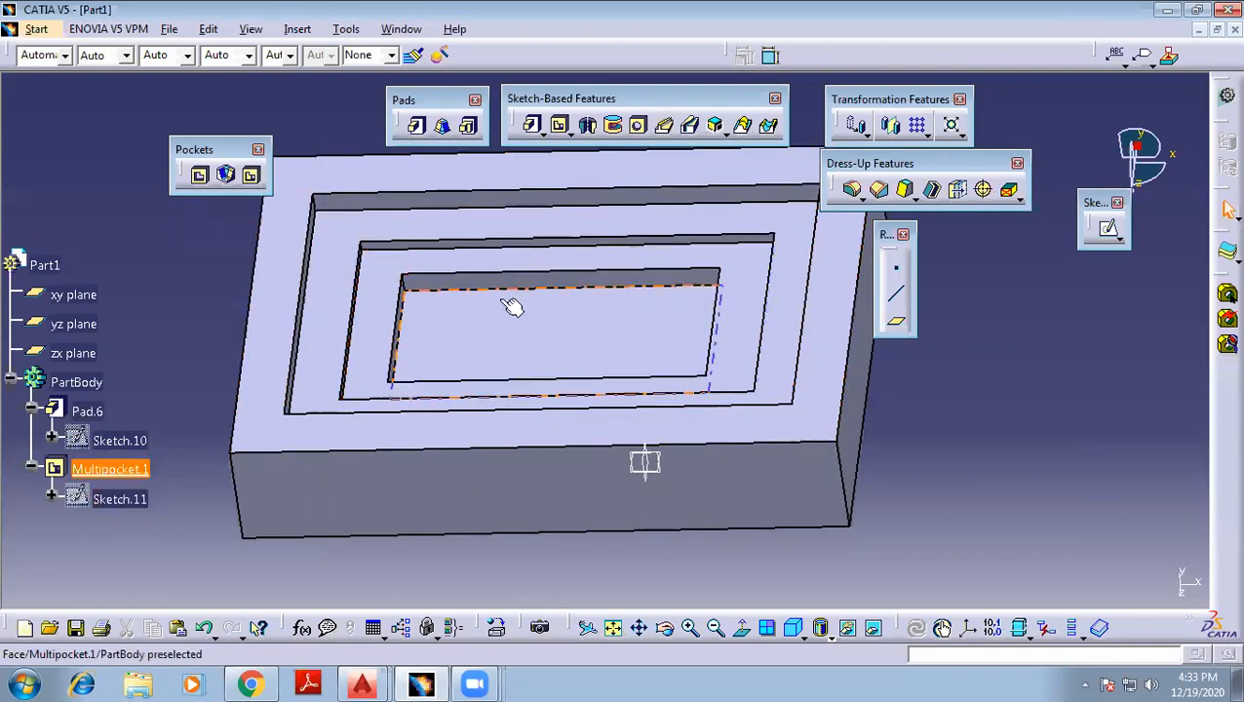
middle_drag(539, 313, 613, 302)
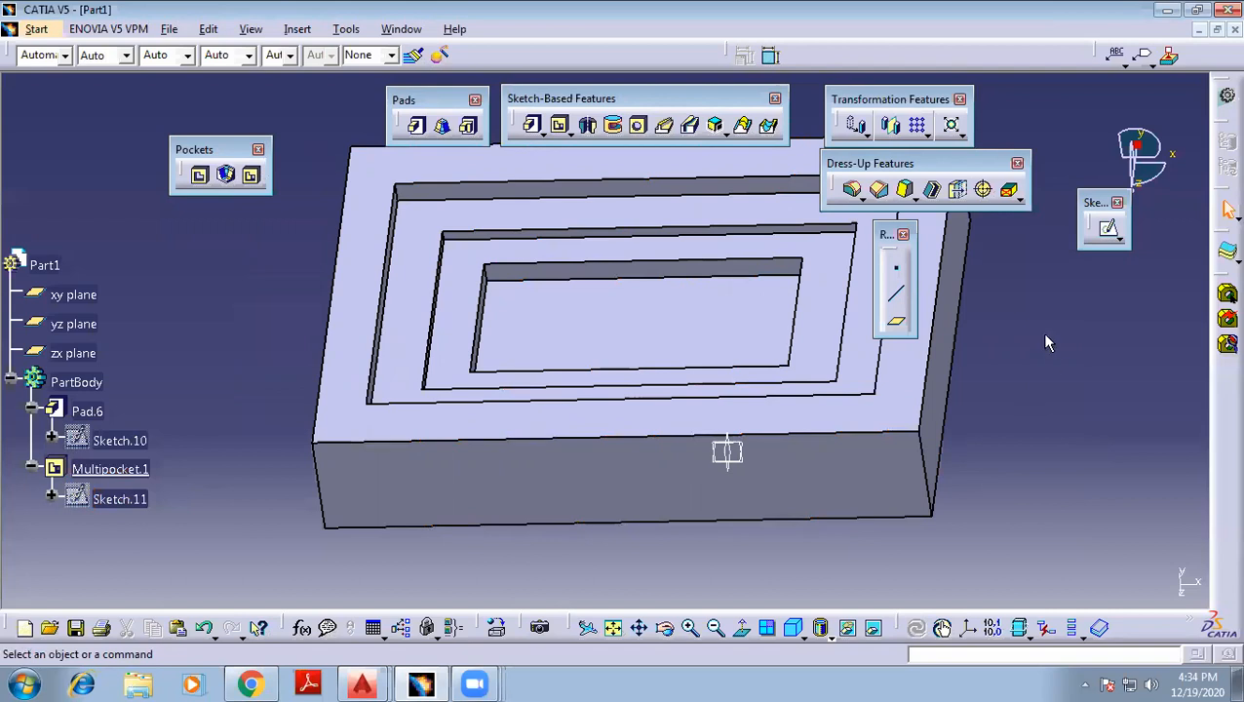
click(258, 150)
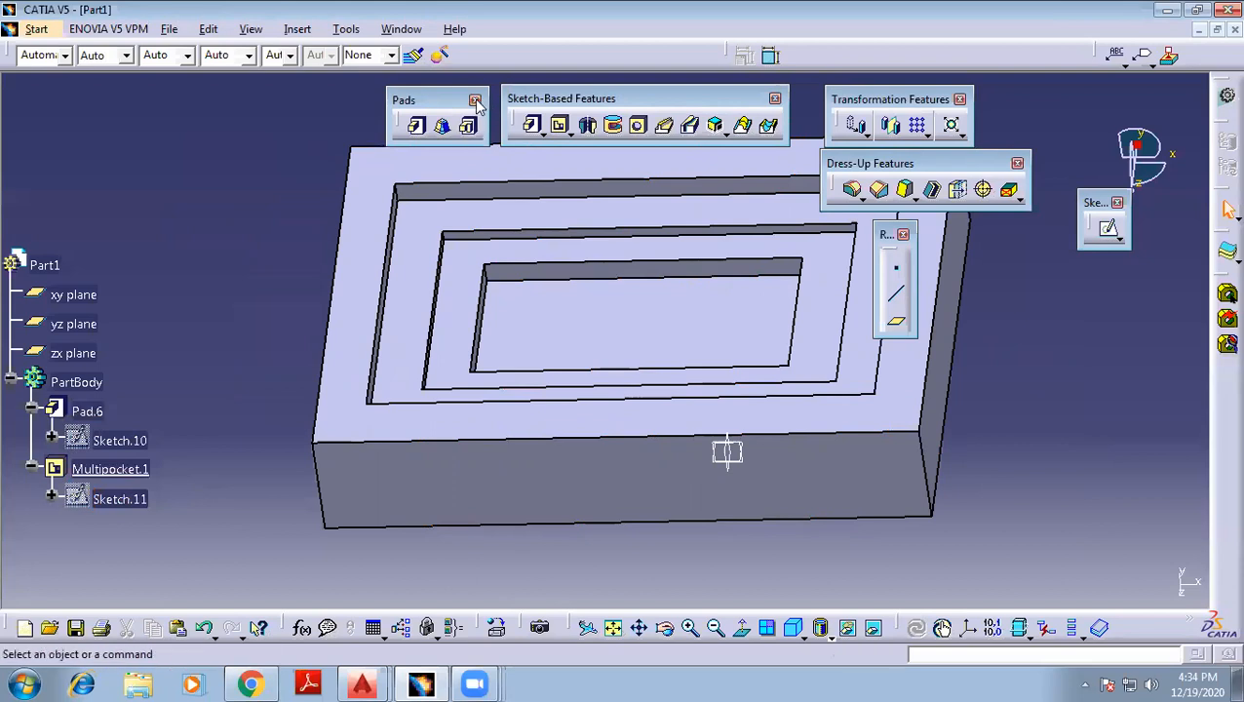
click(475, 100)
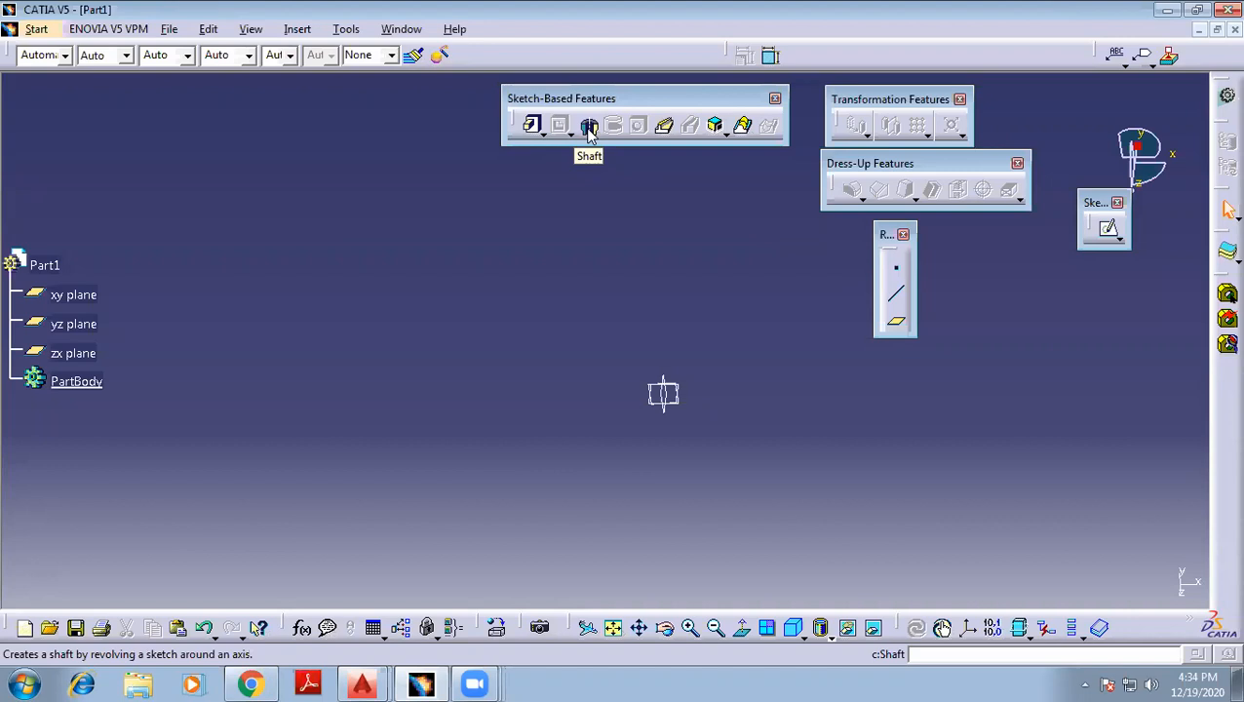
Sketch a circle centred on the origin of the yz plane and finish the sketch
middle_drag(670, 296, 565, 278)
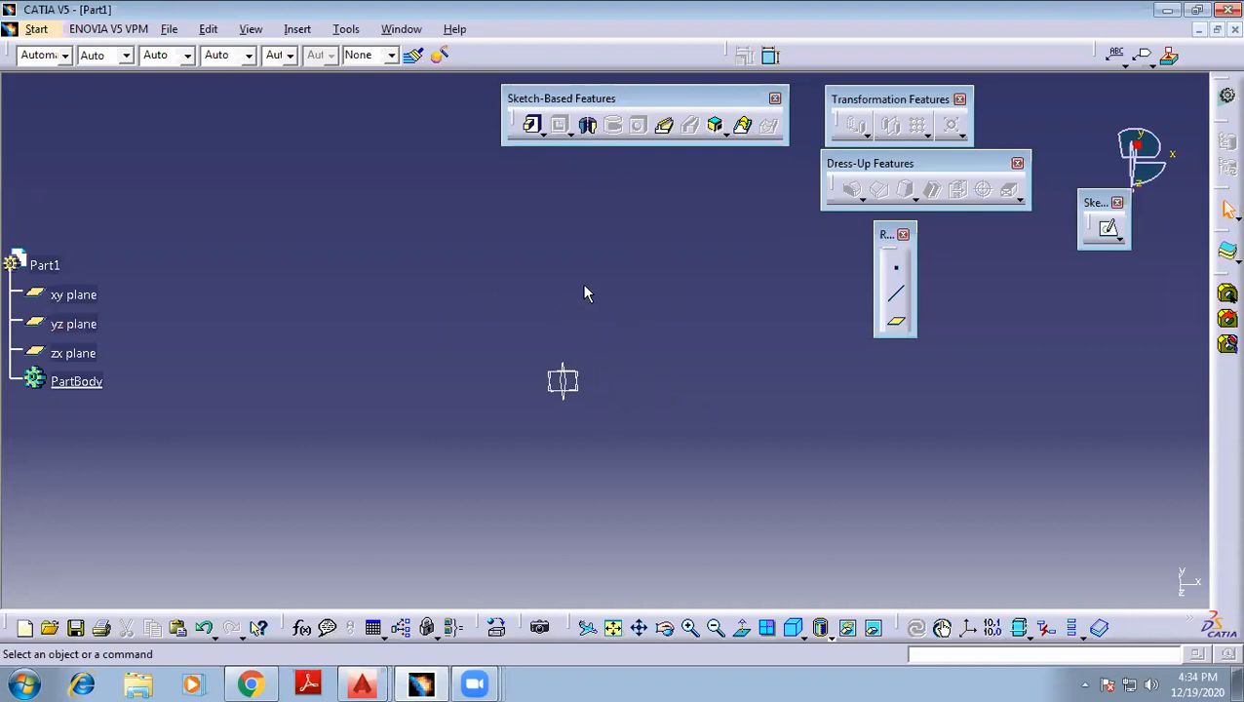
middle_drag(618, 292, 608, 276)
click(576, 386)
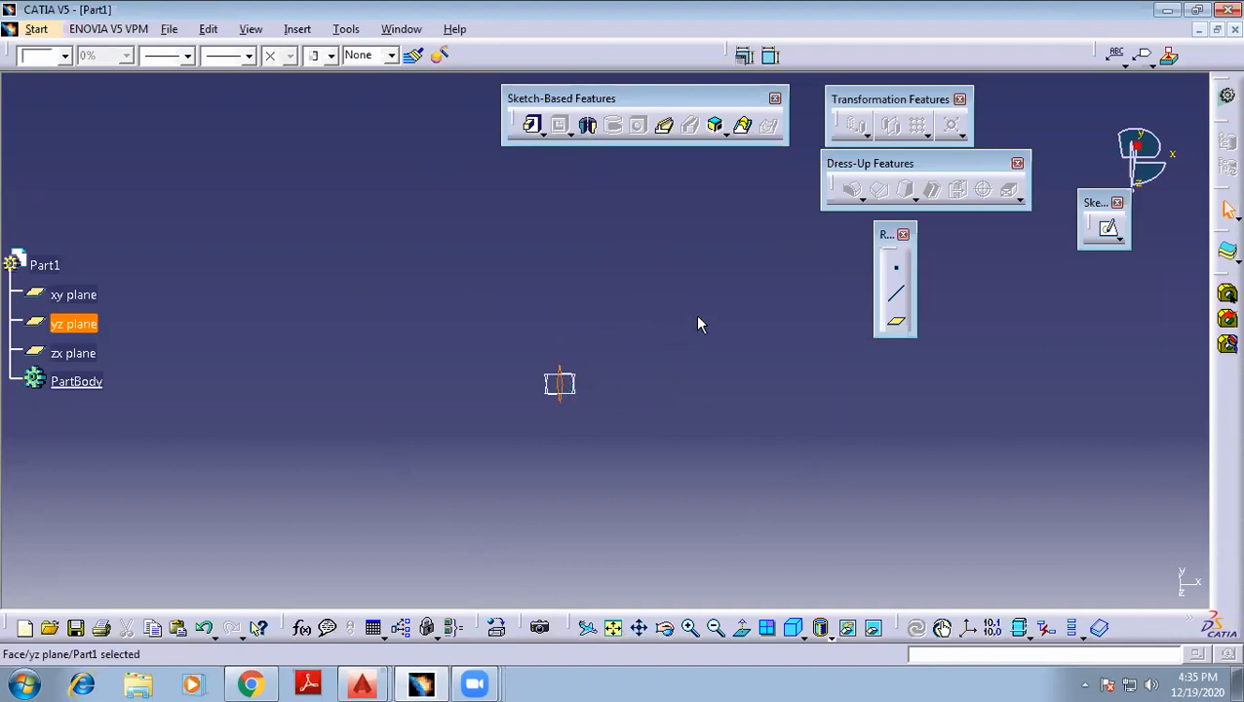
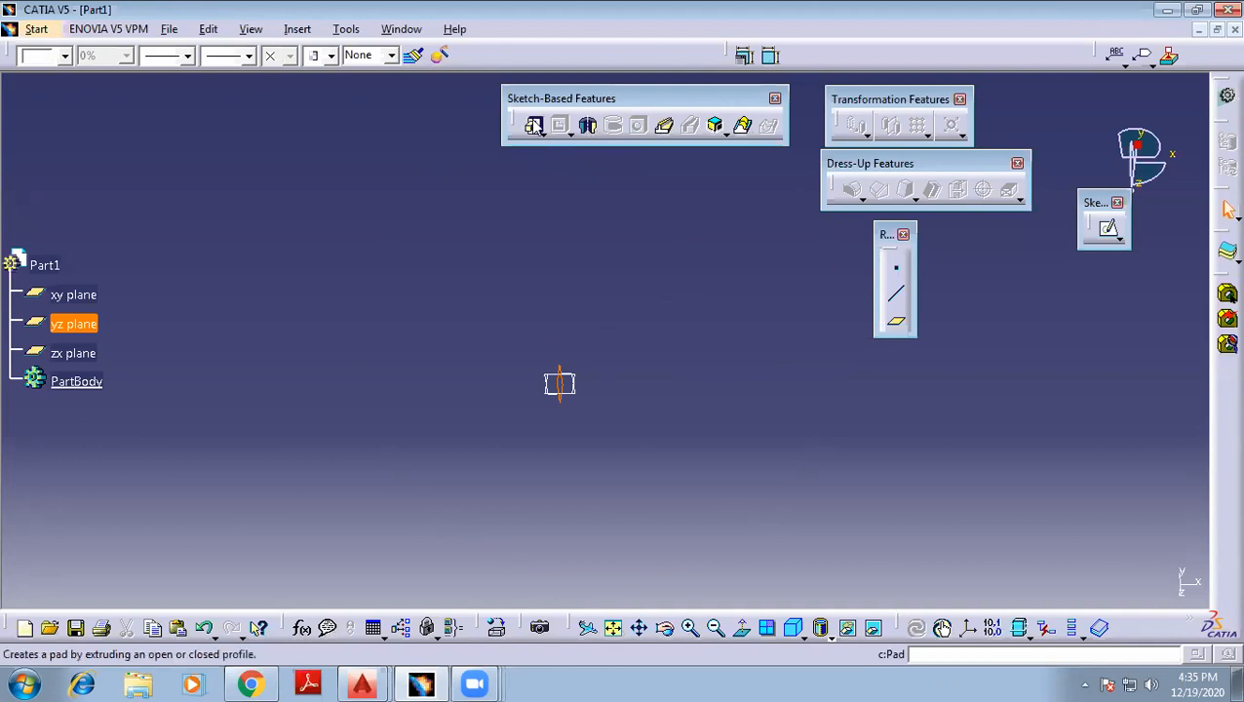
click(1105, 227)
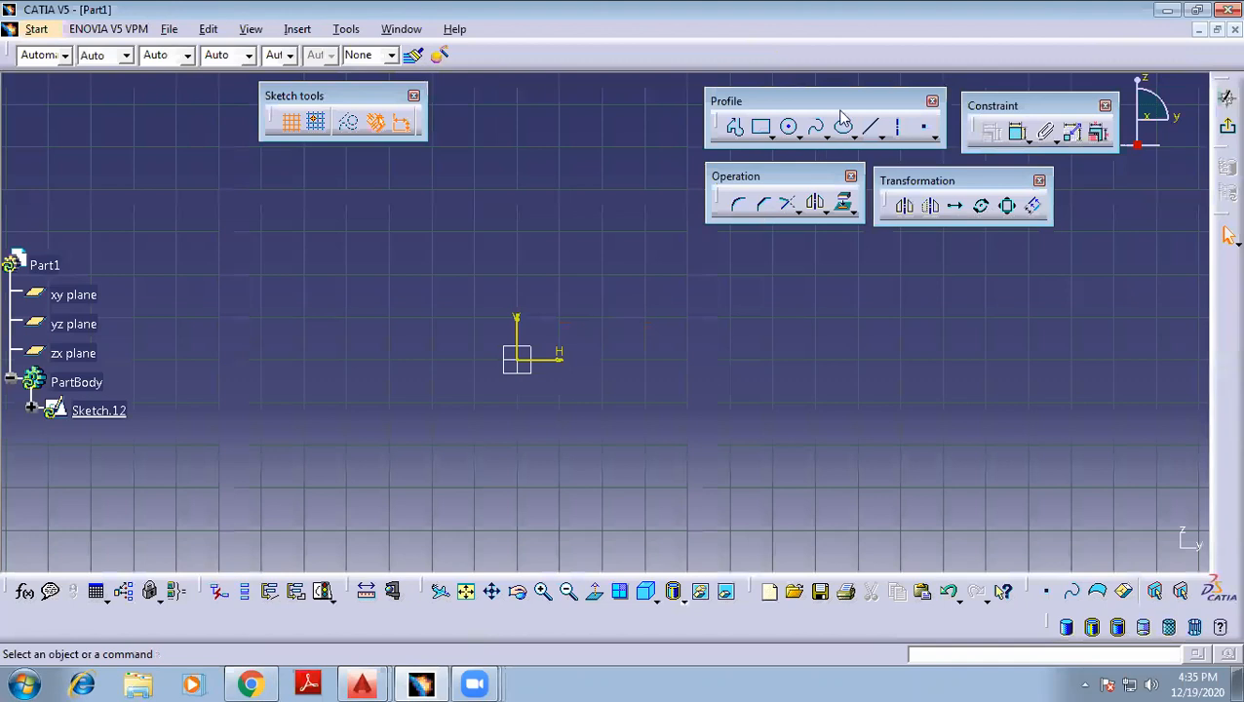
click(790, 127)
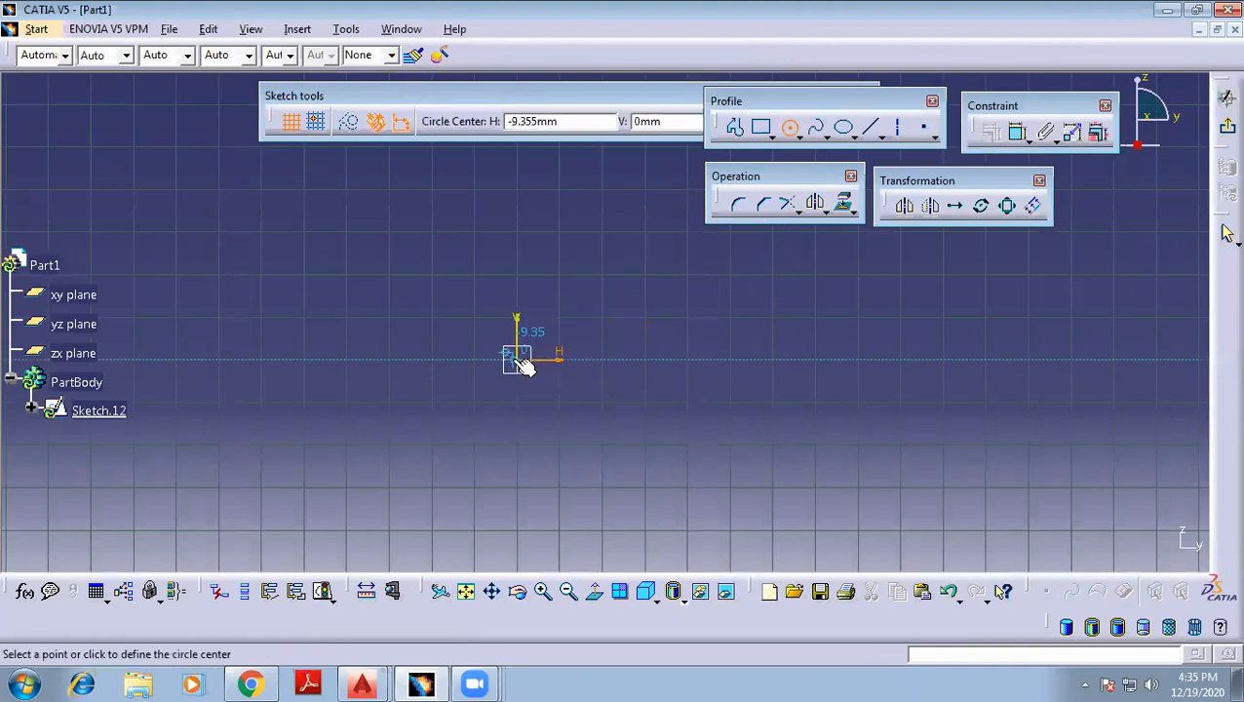
click(517, 359)
click(644, 425)
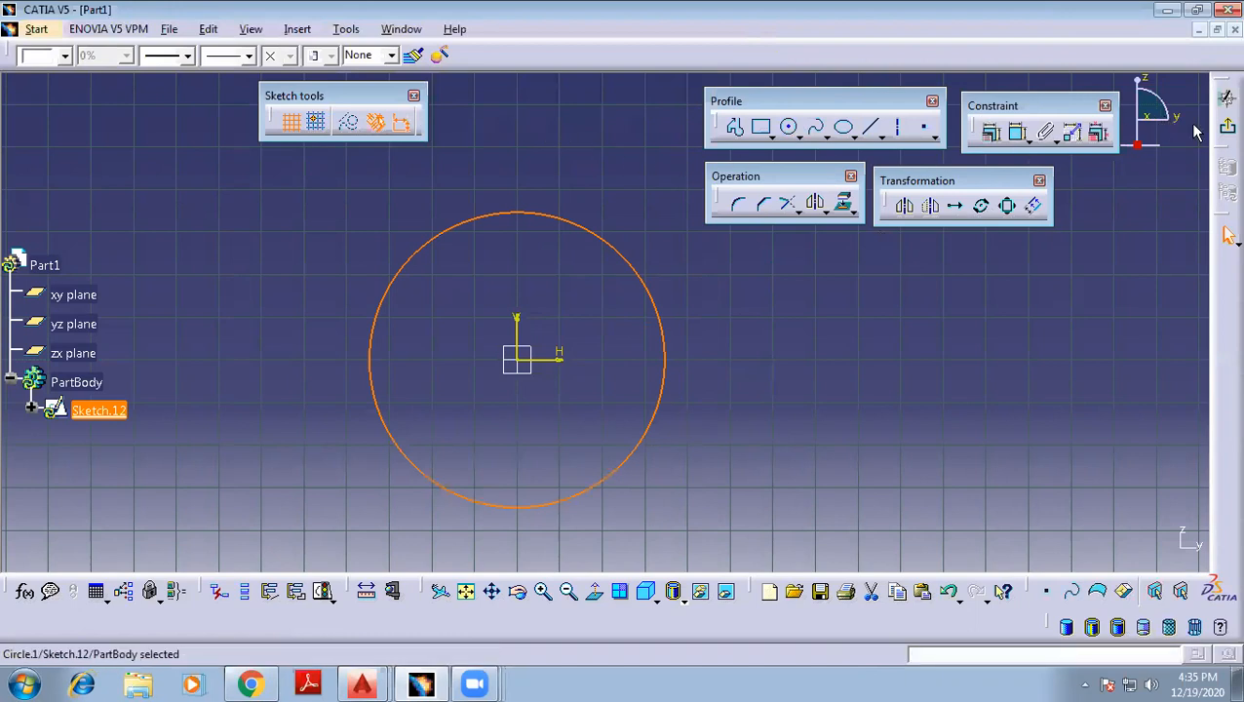
click(1227, 127)
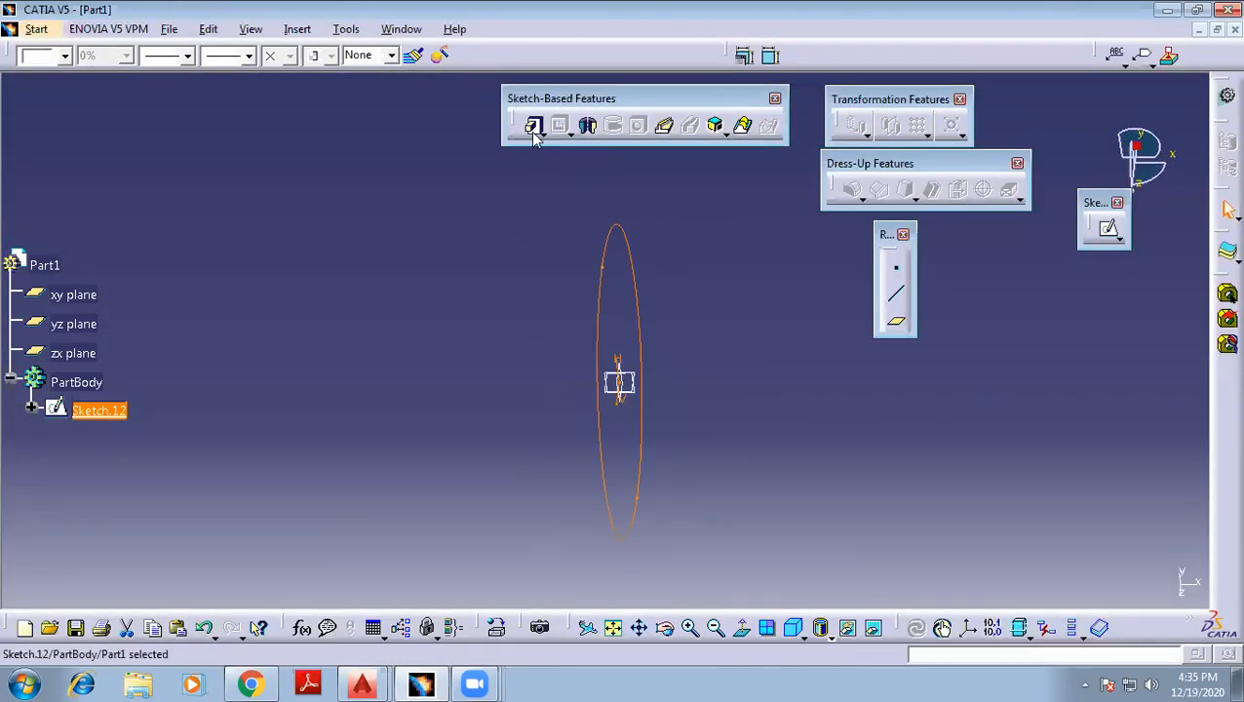
Pad the circle sketch by 100 mm to form a disc
click(533, 127)
click(807, 531)
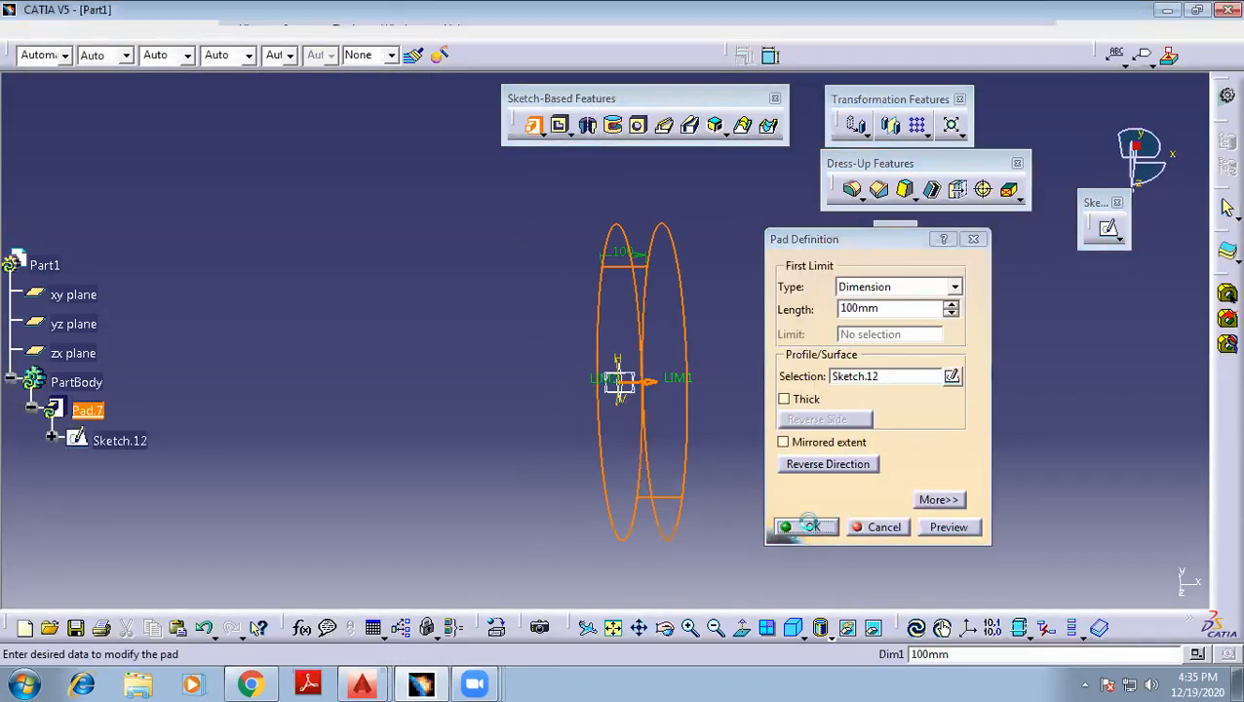
middle_drag(814, 419, 619, 389)
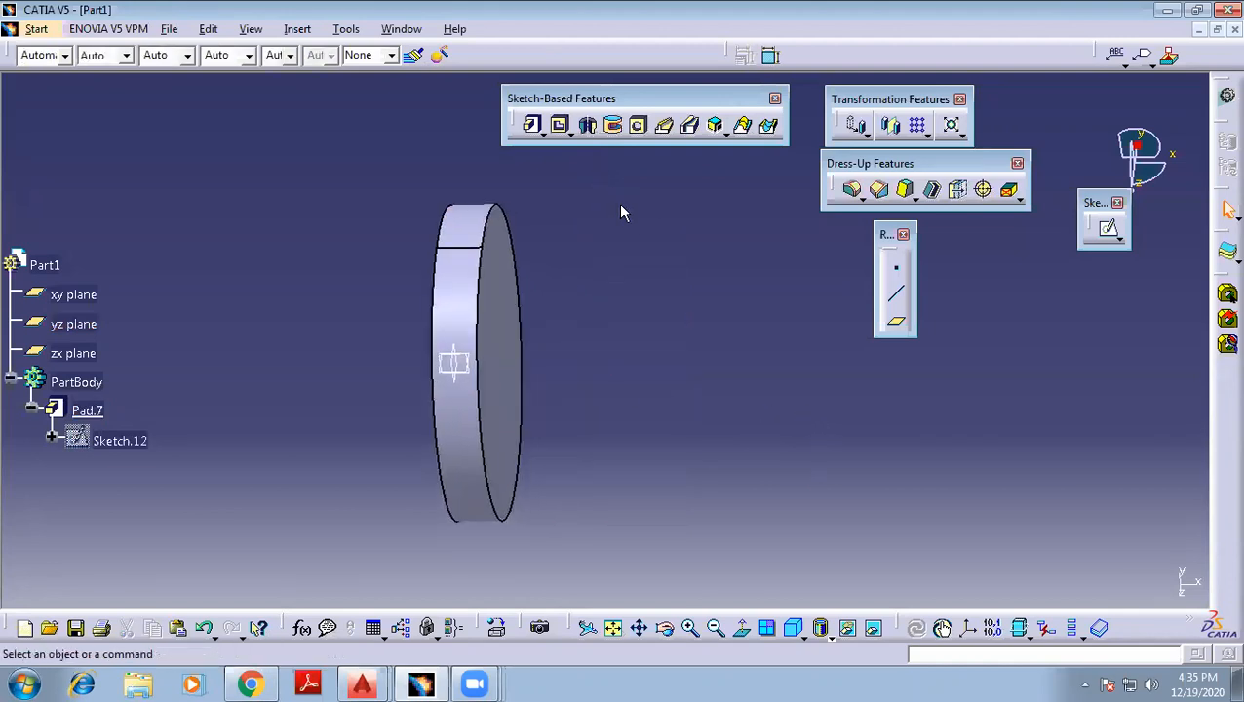
Sketch a concentric circle on the disc's flat end face, larger than the disc, and finish the sketch
click(494, 327)
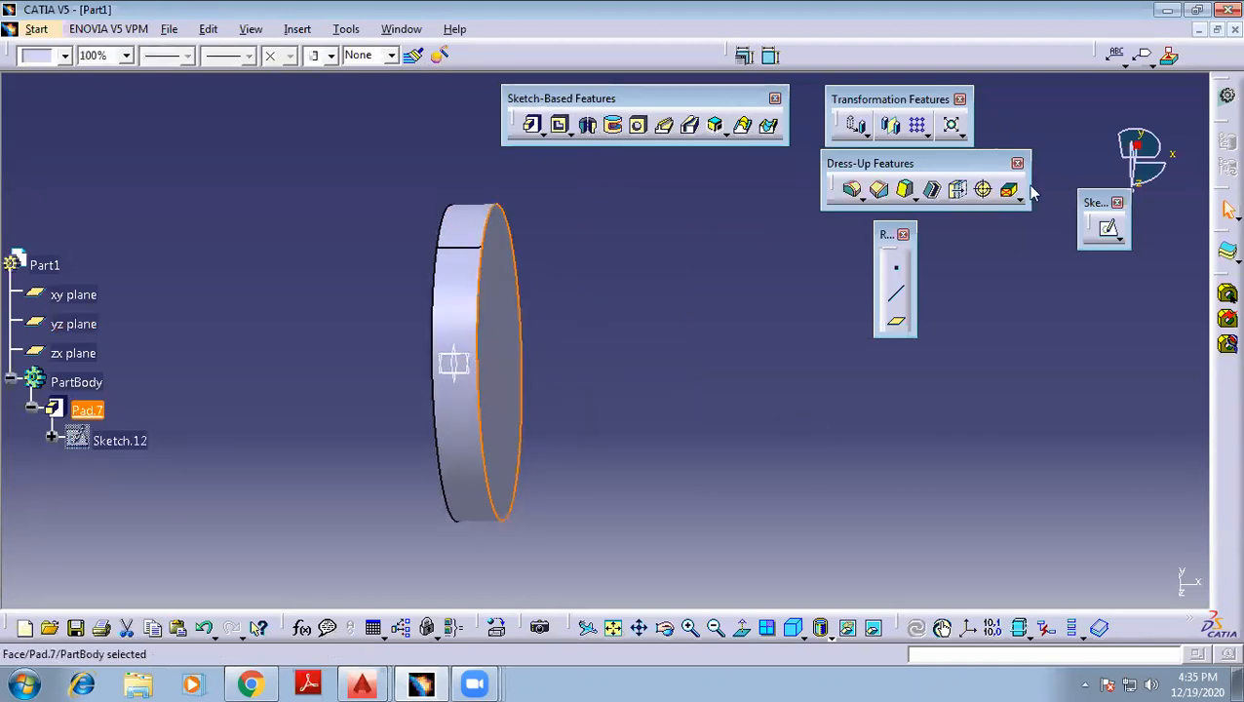
click(1108, 236)
mouse_move(609, 330)
middle_down()
mouse_move(597, 339)
mouse_move(489, 301)
mouse_move(189, 373)
middle_up()
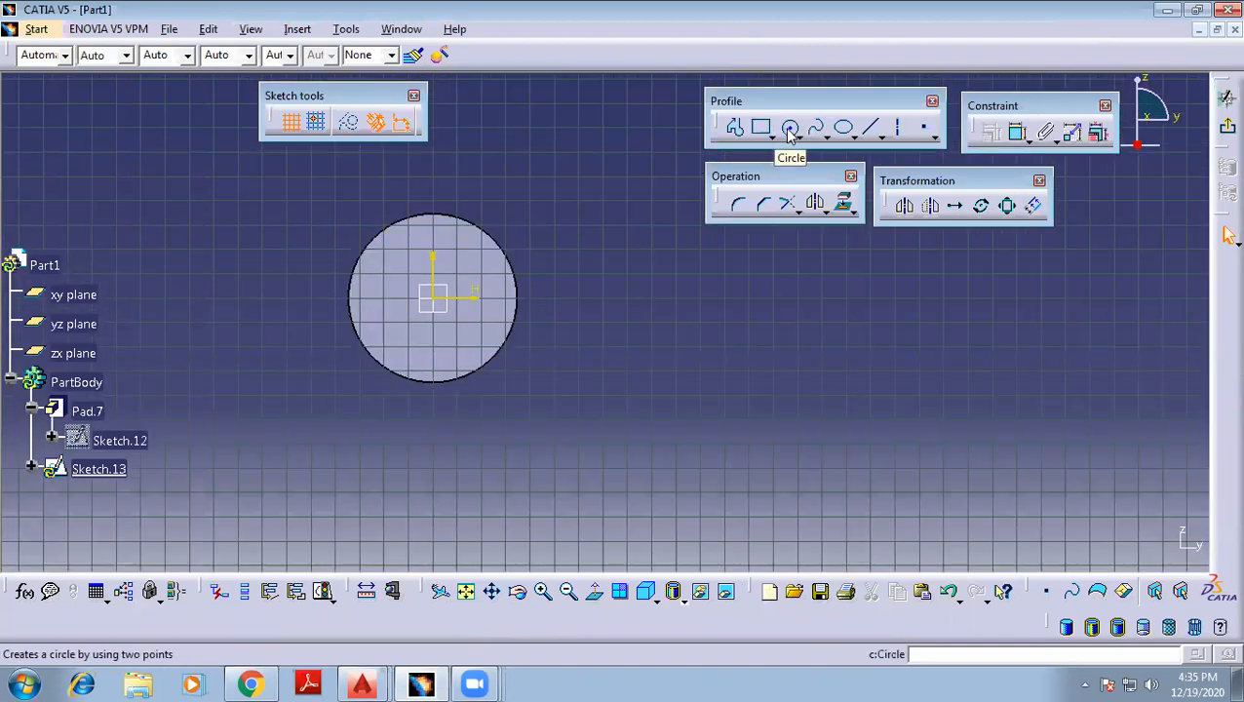
click(788, 128)
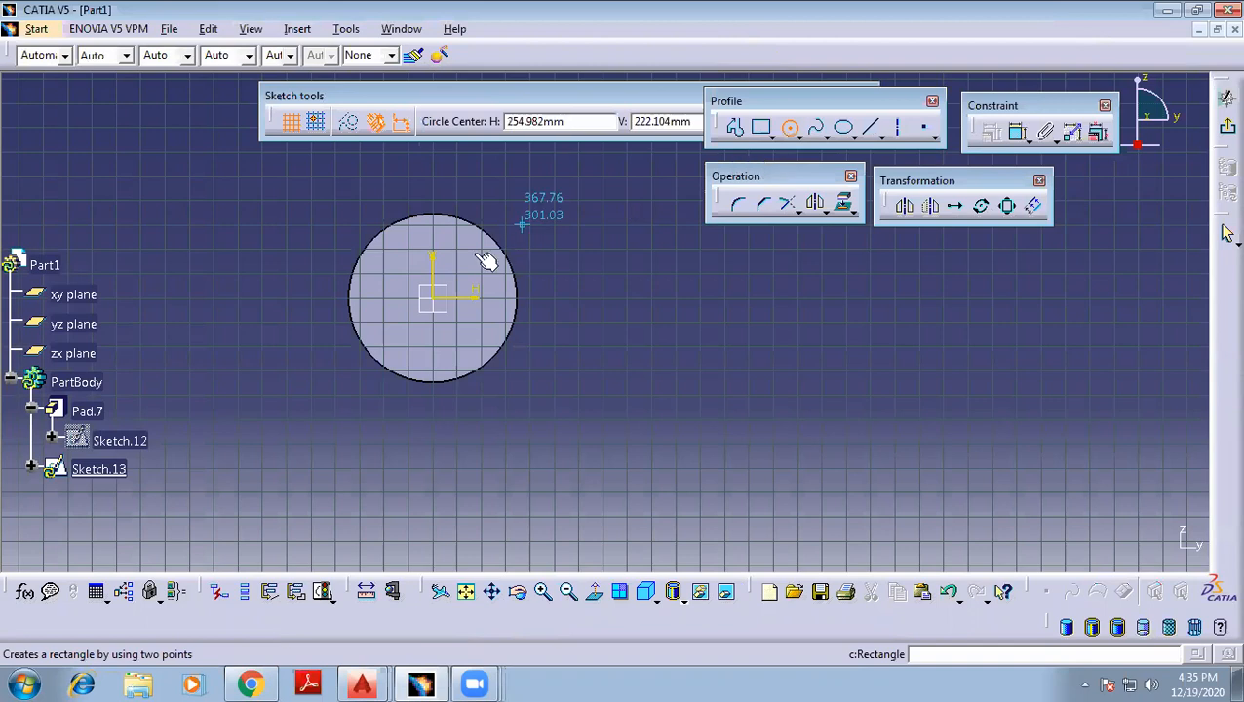
click(439, 299)
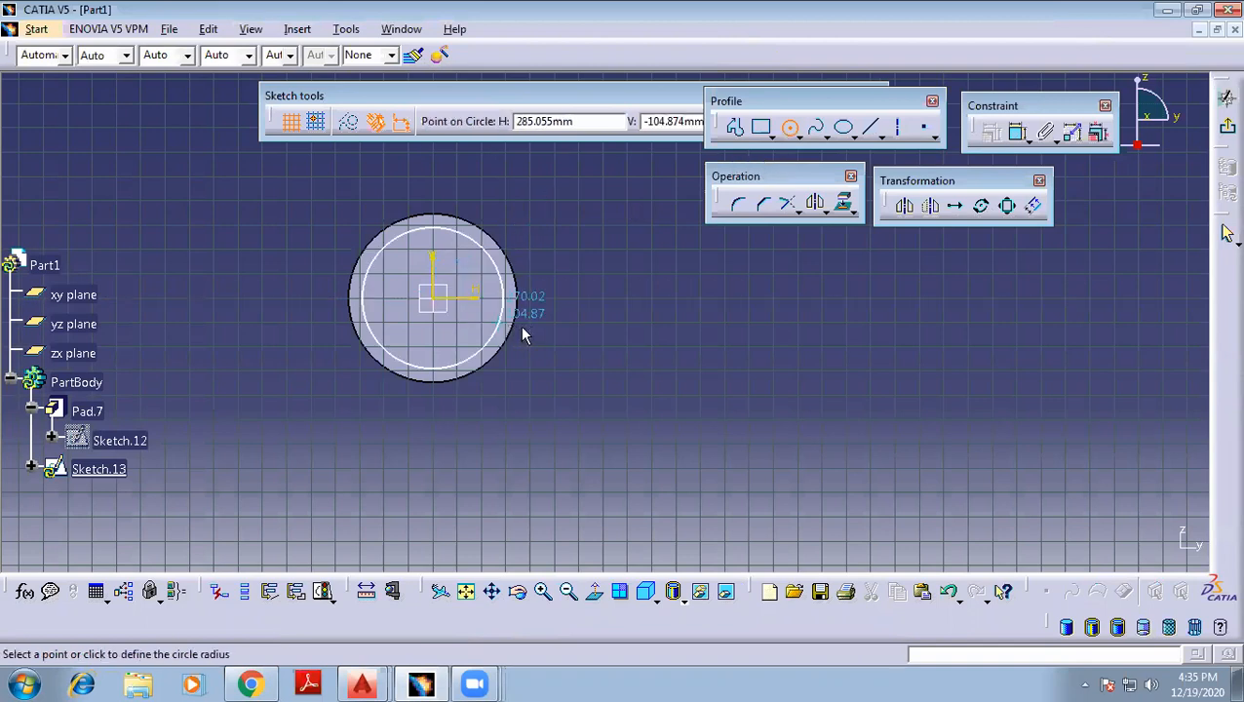
click(583, 350)
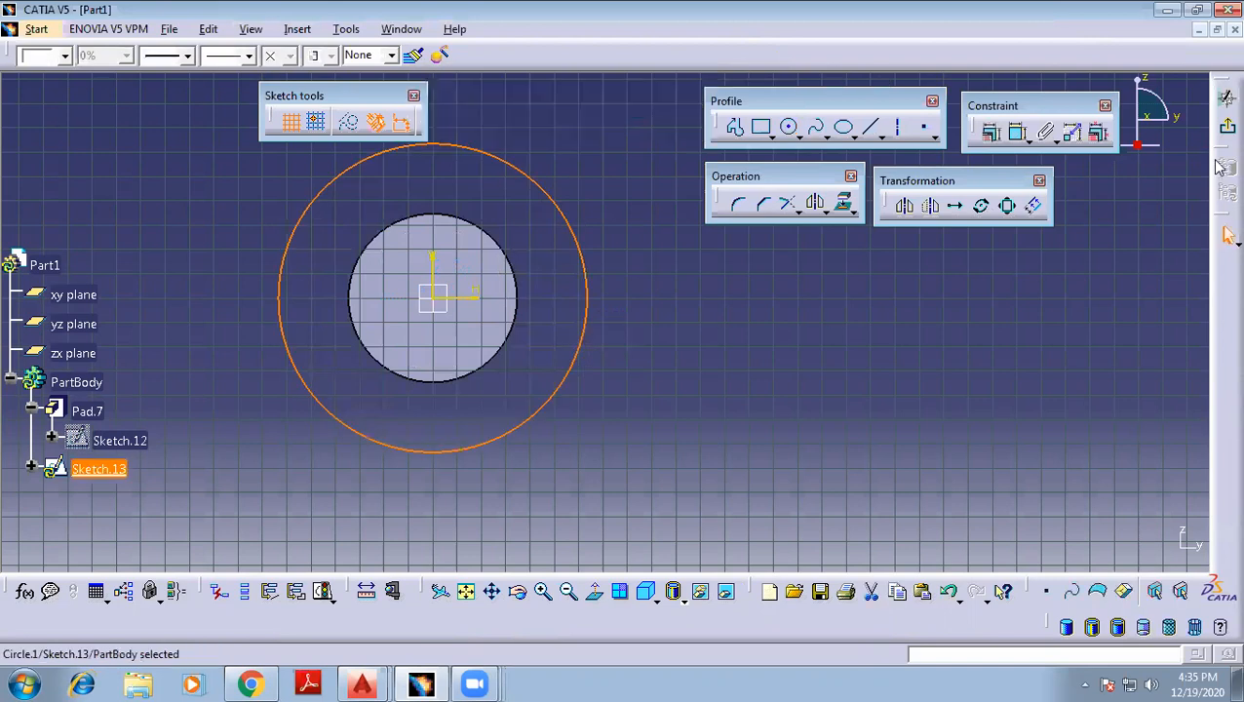
click(1227, 127)
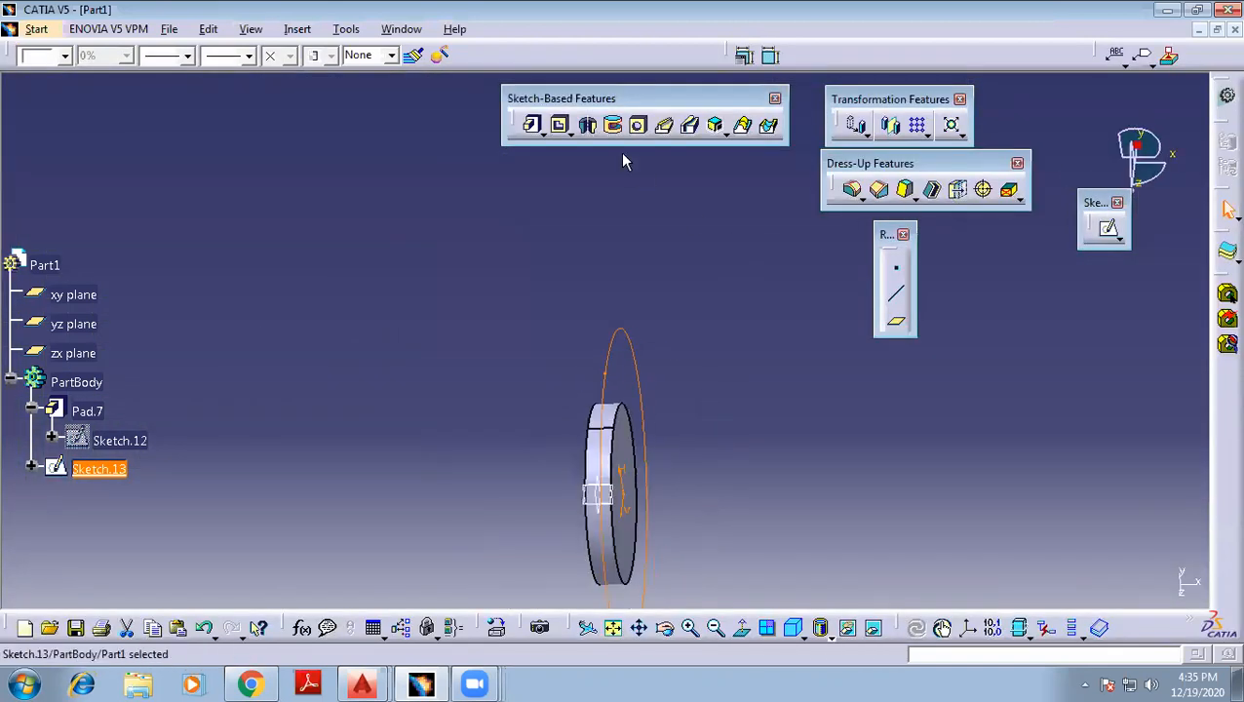
Pad the larger circle by 150 mm to add a second, wider disc
click(532, 125)
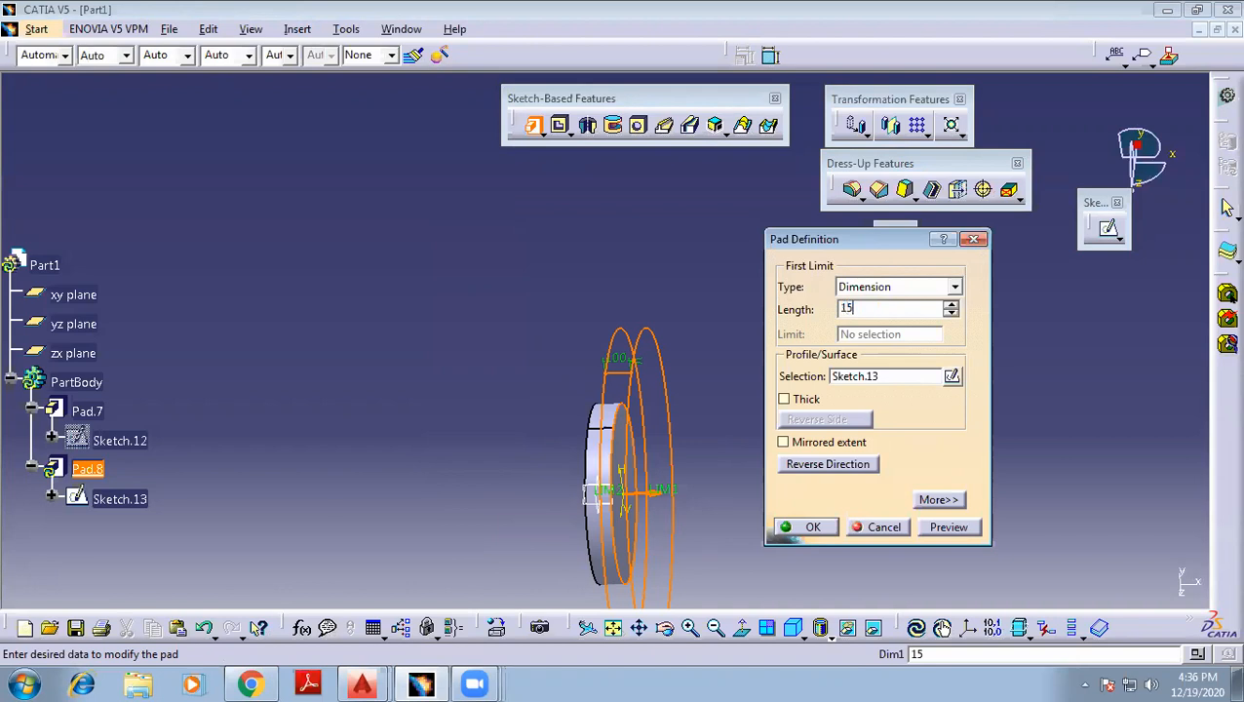
text(150)
key(Return)
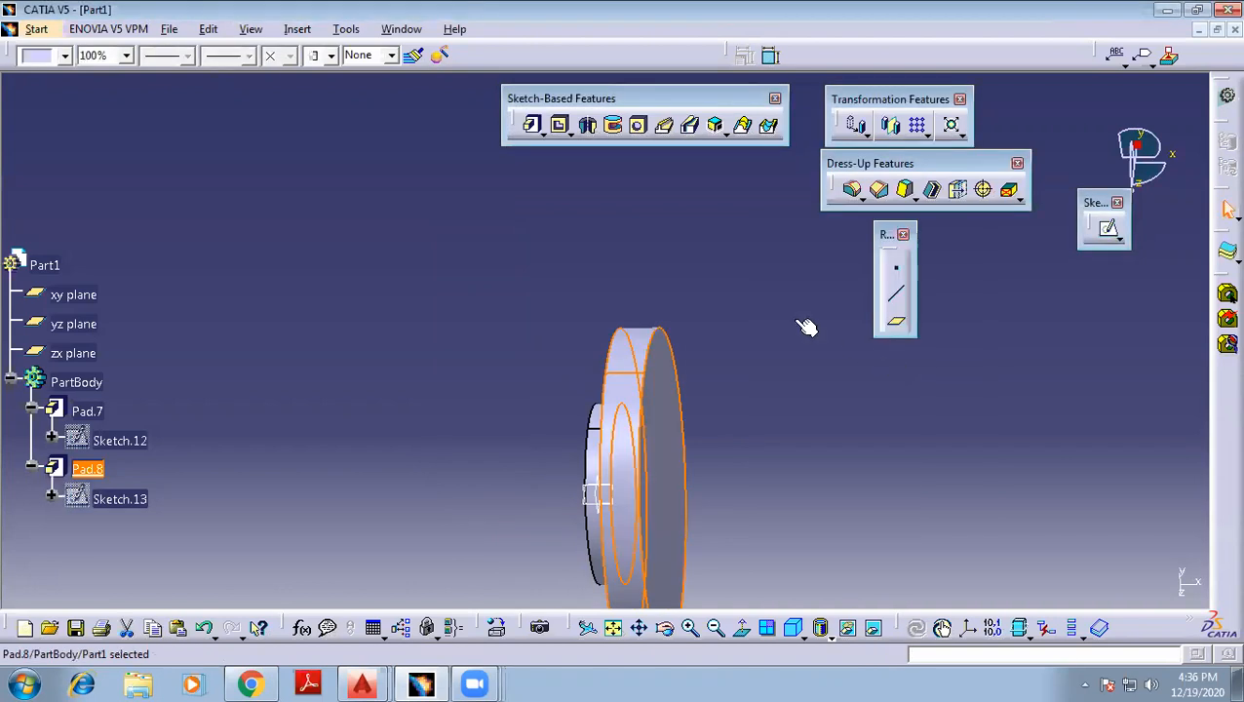
click(732, 431)
Sketch a concentric circle on the wide disc's outer flat face, smaller than the disc, and finish the sketch
middle_drag(733, 433, 638, 311)
click(564, 298)
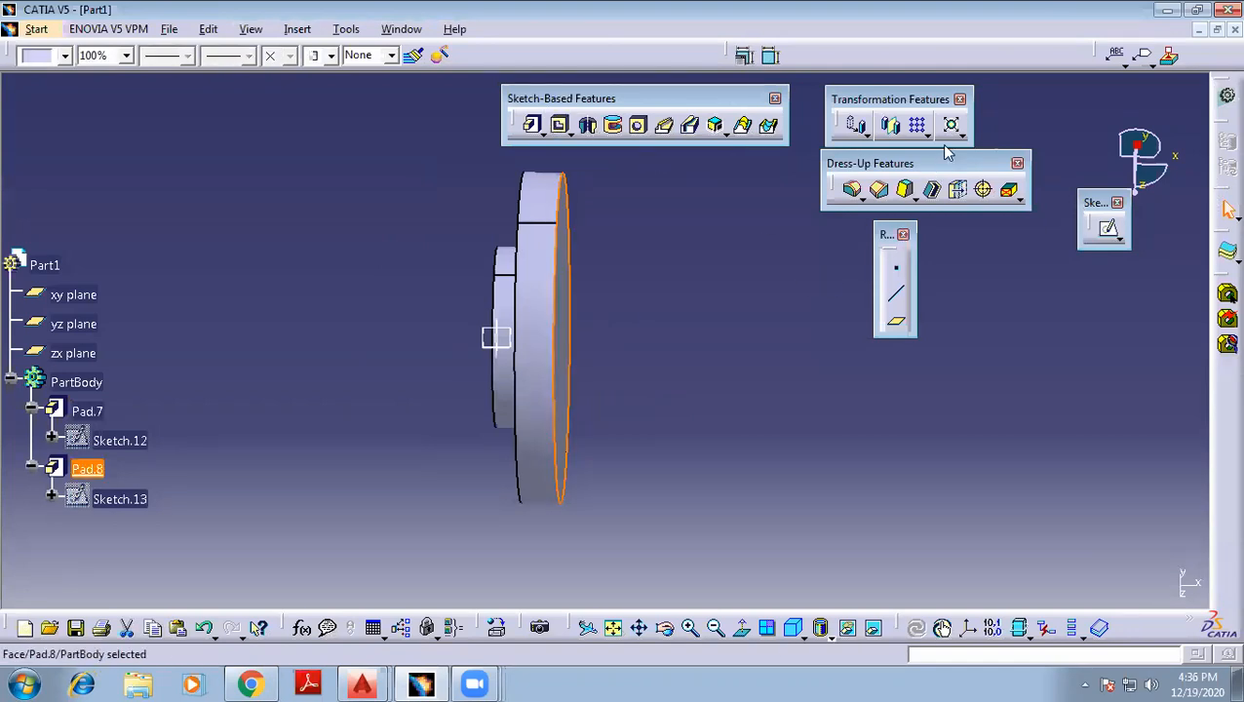
click(1109, 232)
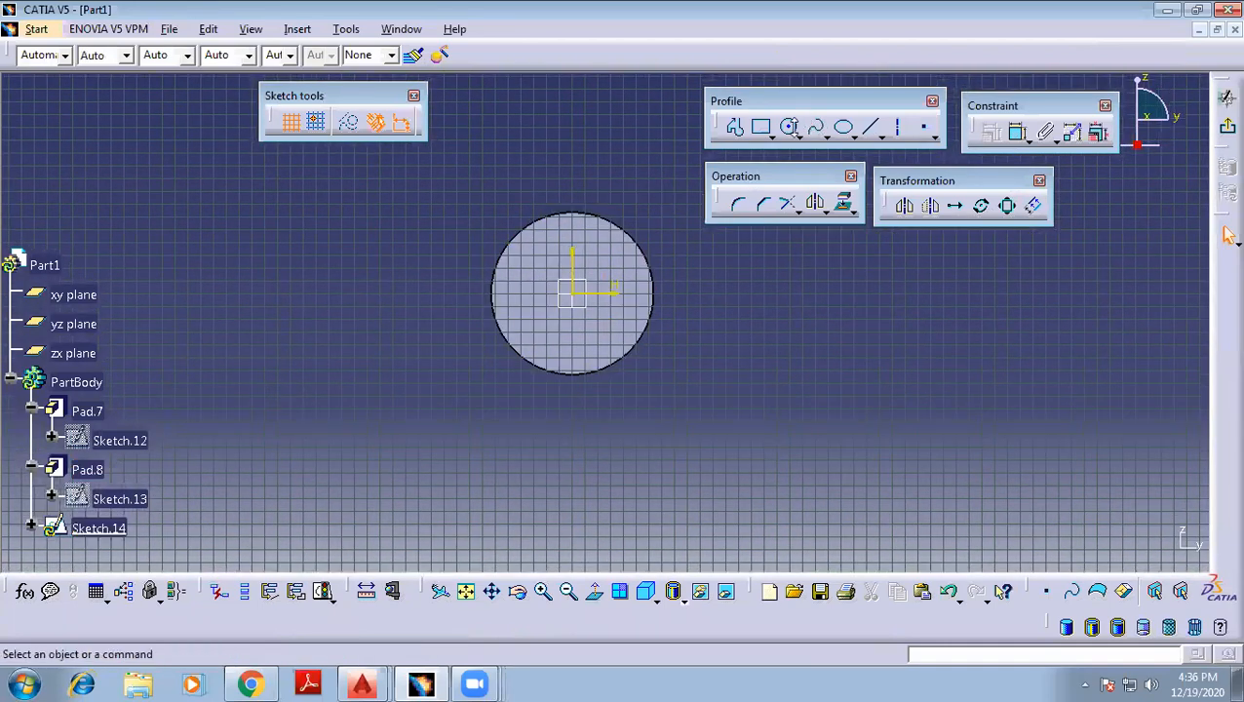
click(789, 127)
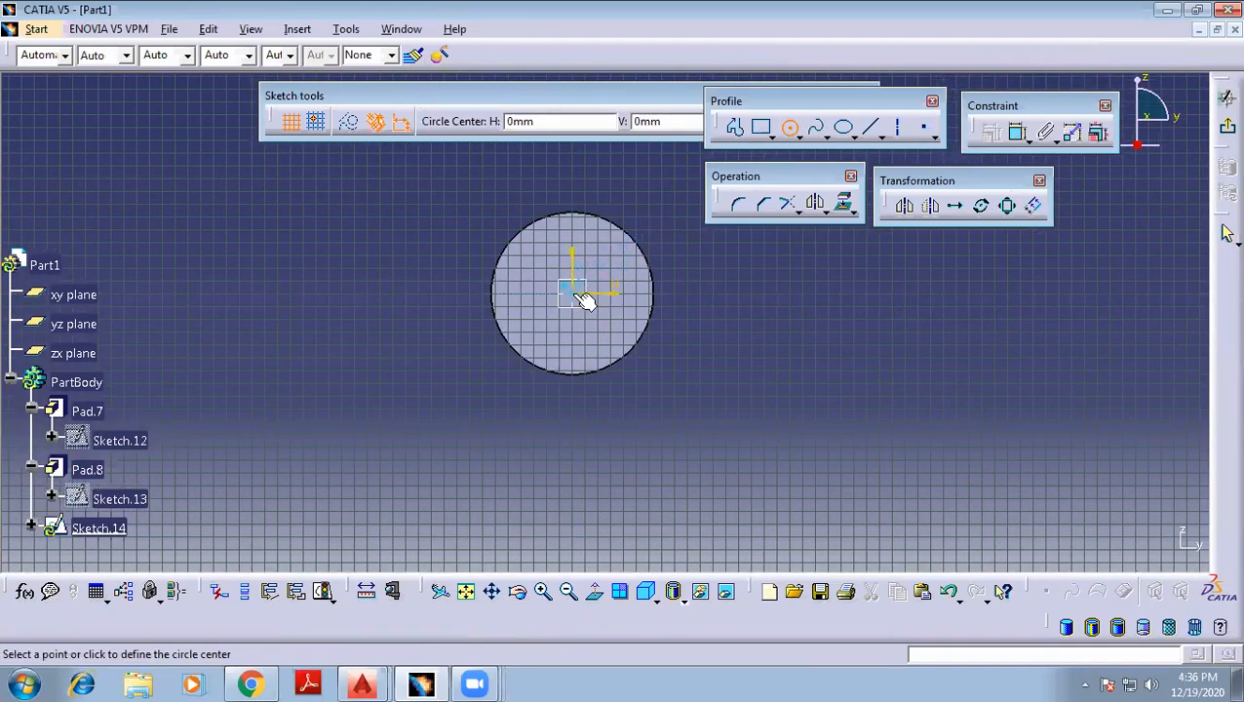
click(575, 291)
click(594, 311)
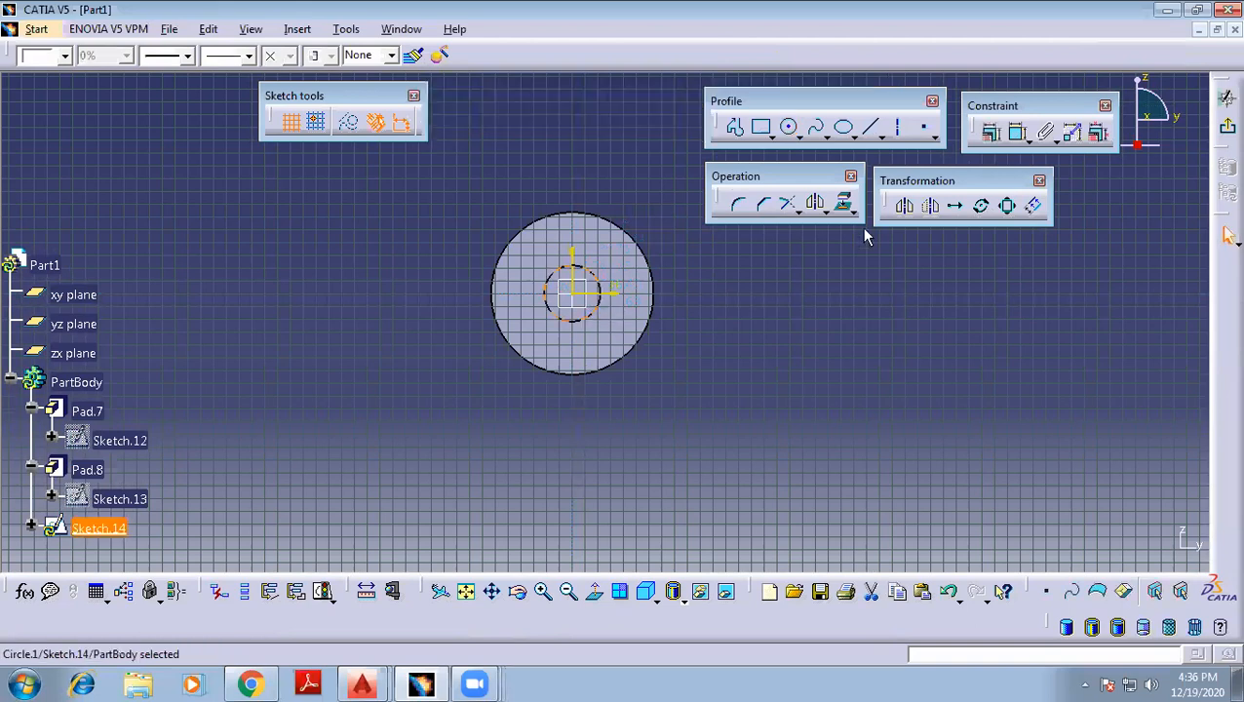
click(1227, 126)
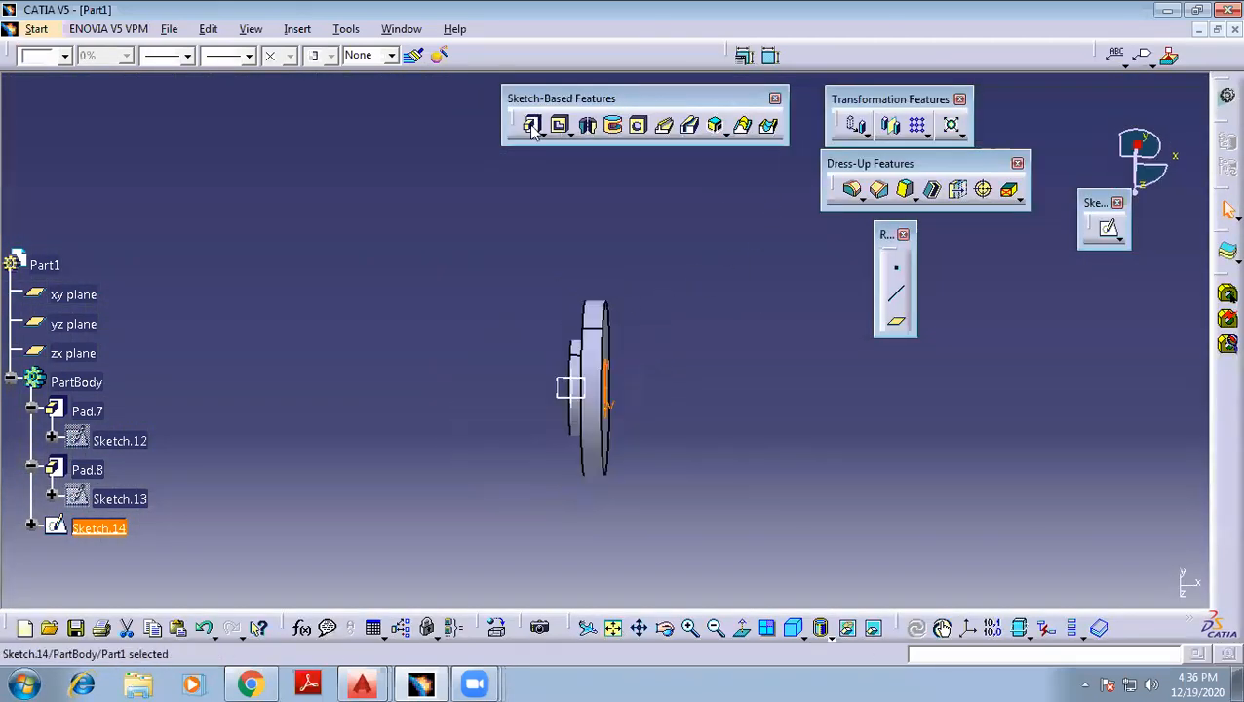
Pad the small circle by 150 mm to add a narrow boss to the wide disc
click(531, 126)
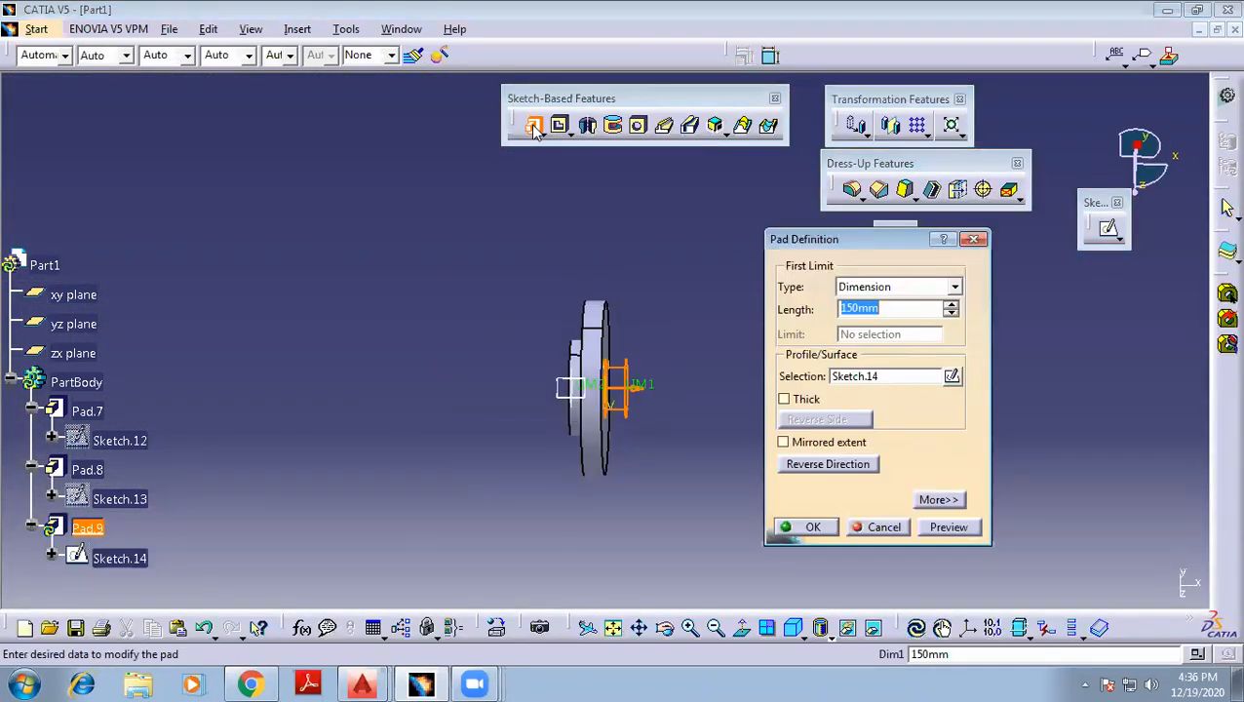
key(Return)
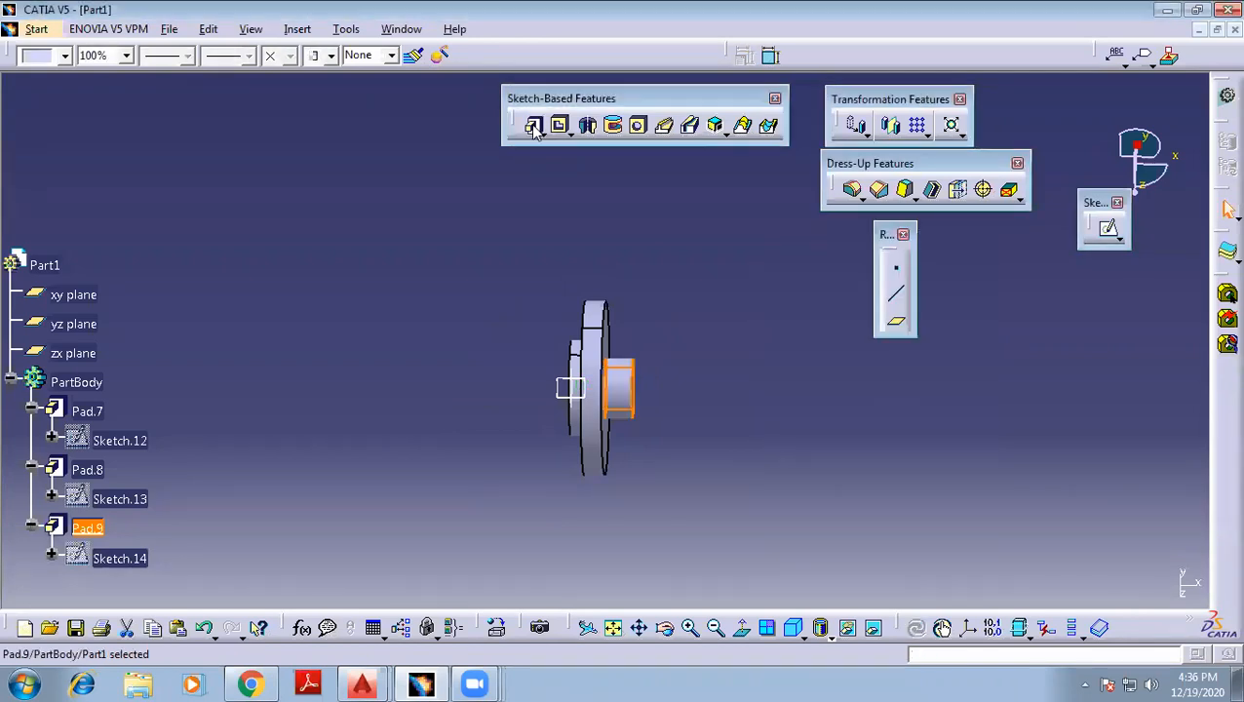
click(632, 235)
Examine the stepped cylindrical part from both ends along with its three pads and sketches in the tree
middle_drag(488, 274, 634, 380)
middle_drag(692, 312, 627, 362)
middle_drag(679, 305, 662, 273)
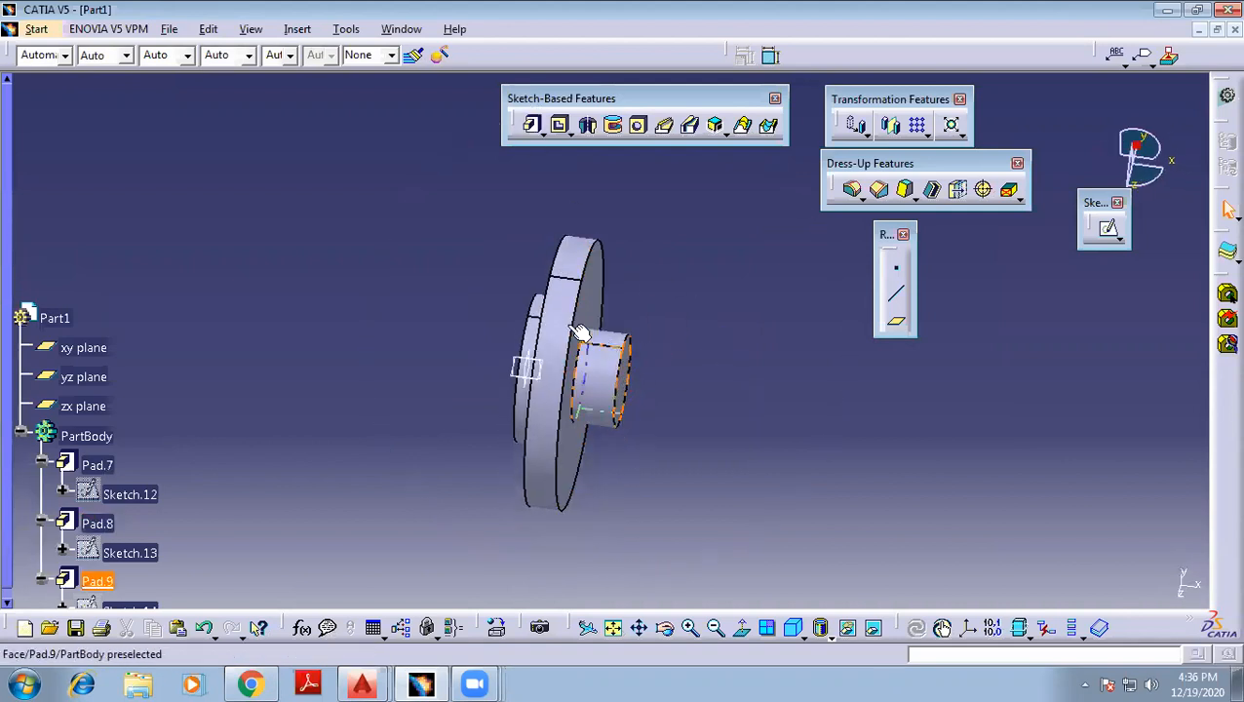
scroll(235, 396, down, 3)
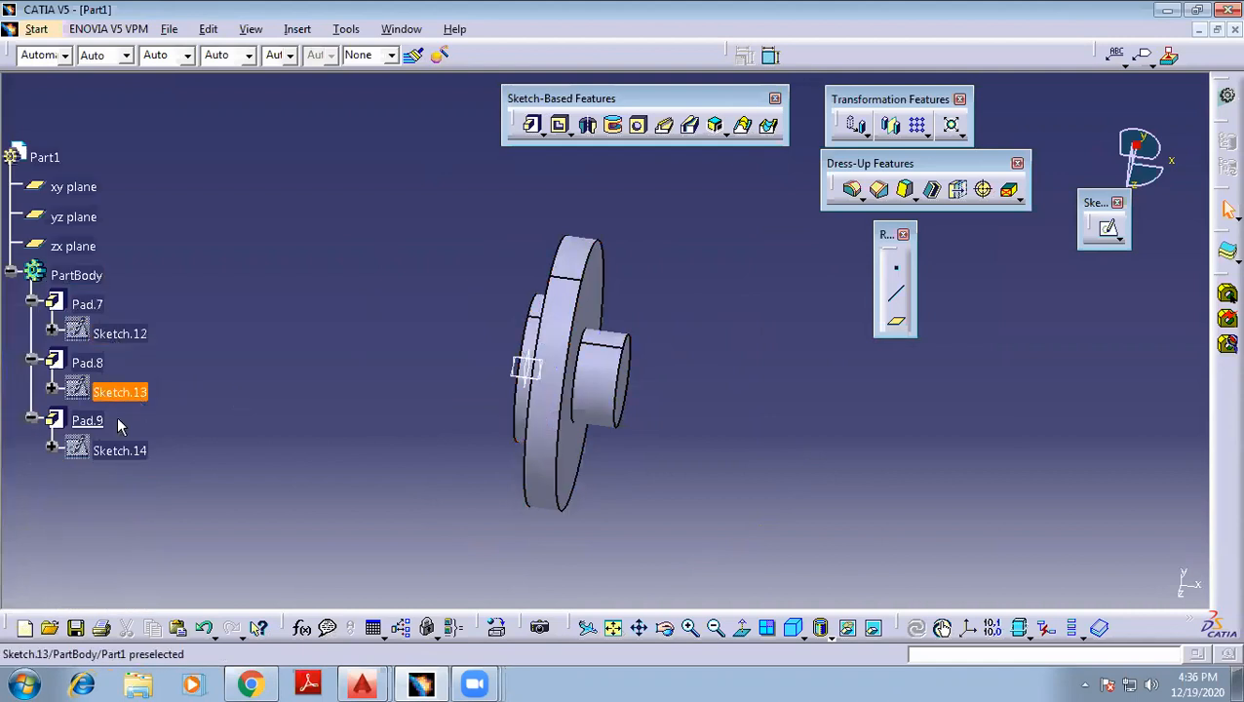
middle_click(205, 274)
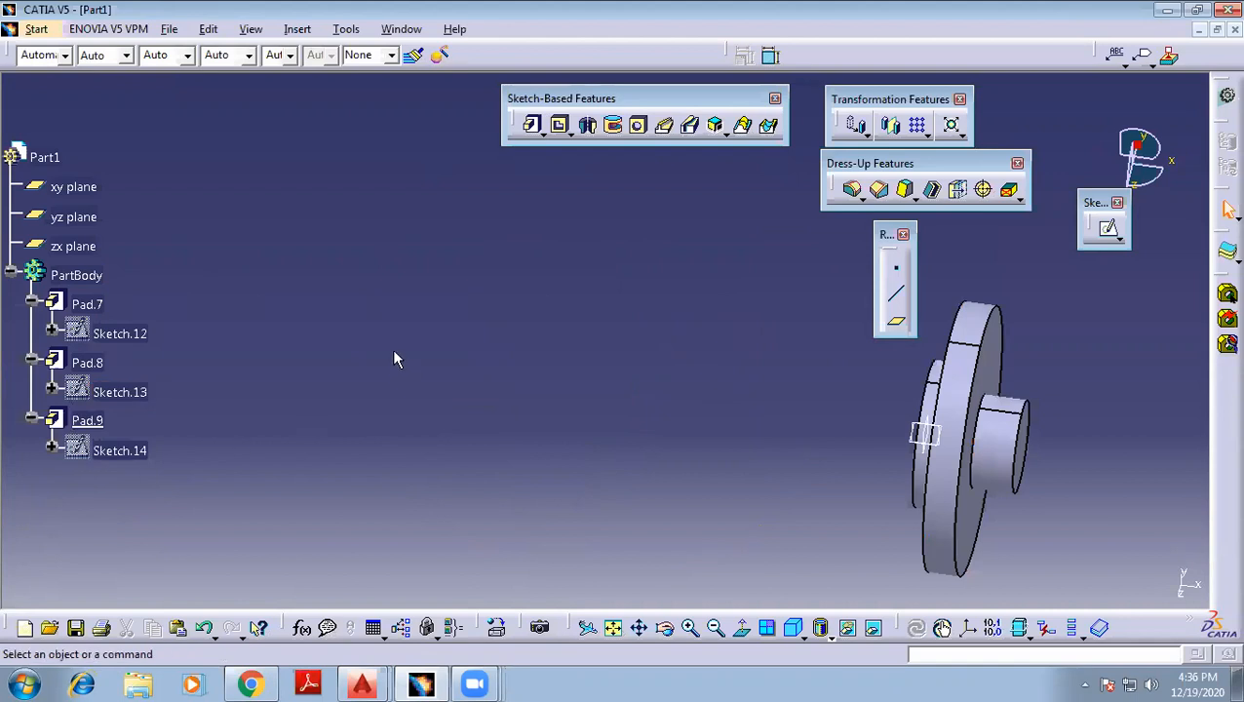
middle_drag(355, 335, 598, 389)
middle_click(810, 388)
scroll(397, 350, up, 1)
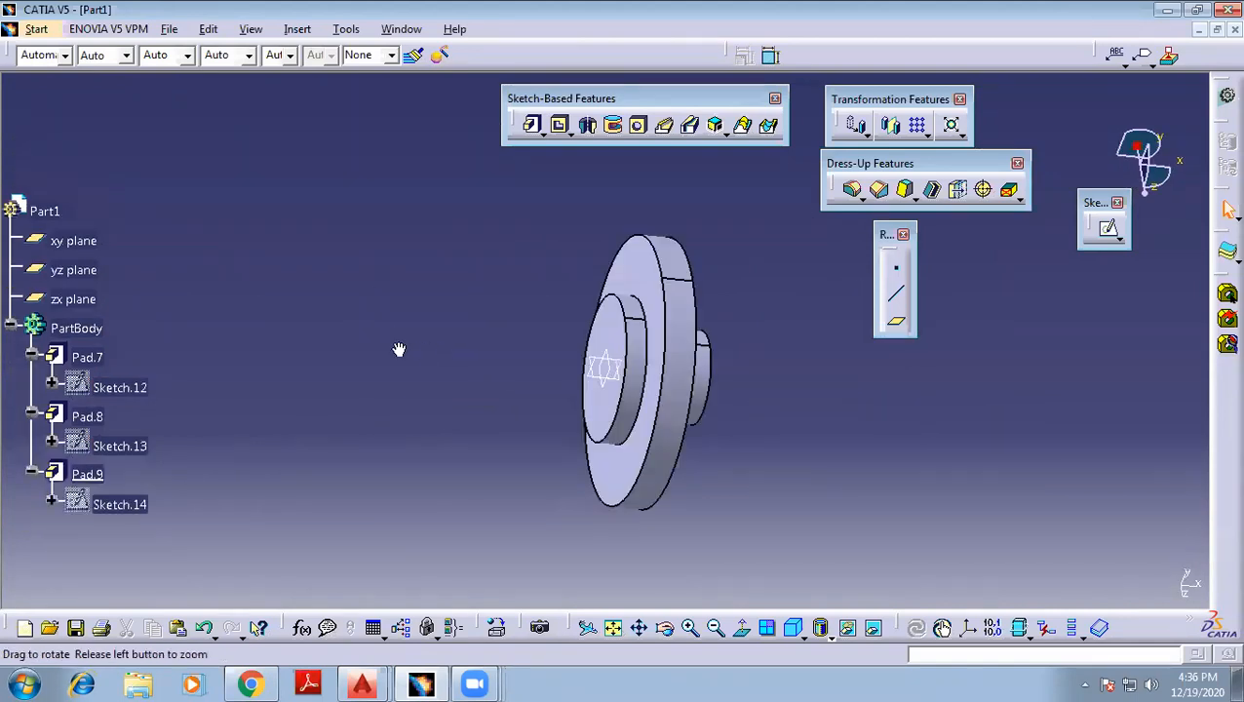
middle_drag(397, 350, 292, 342)
middle_drag(545, 340, 373, 335)
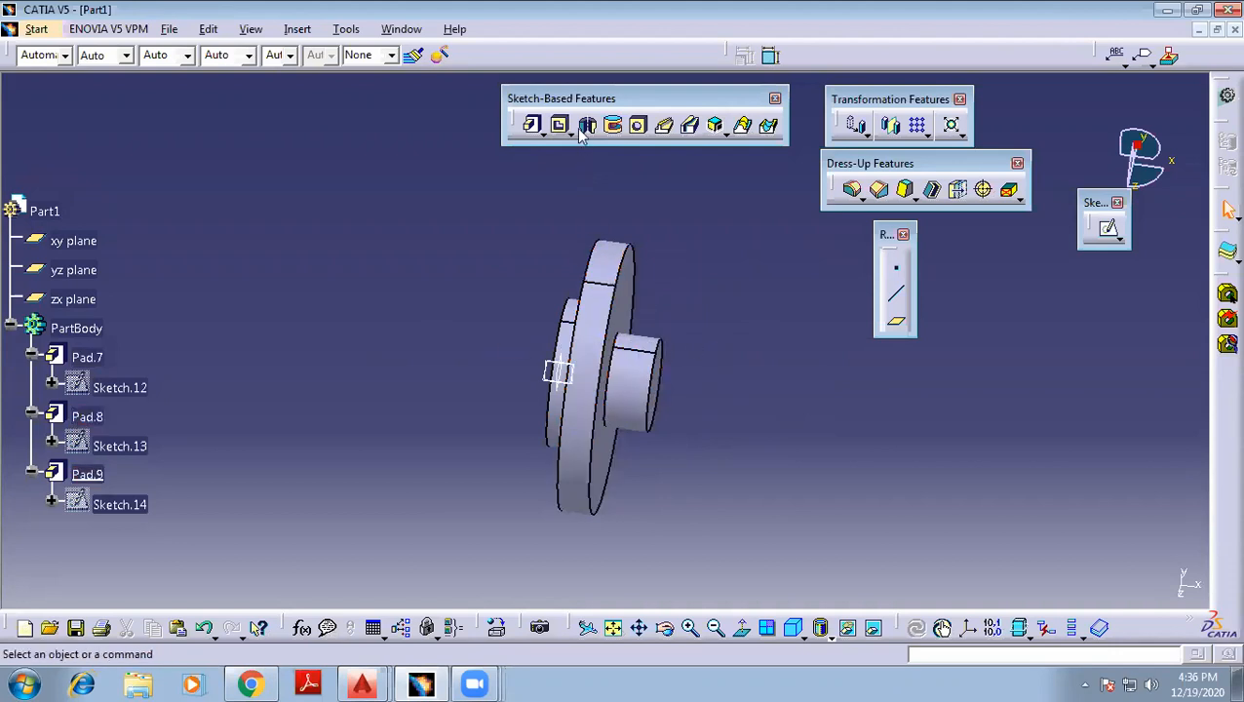
Select the whole stepped part and delete all of its pads and sketches
middle_drag(739, 423, 608, 254)
drag(744, 567, 520, 191)
key(Delete)
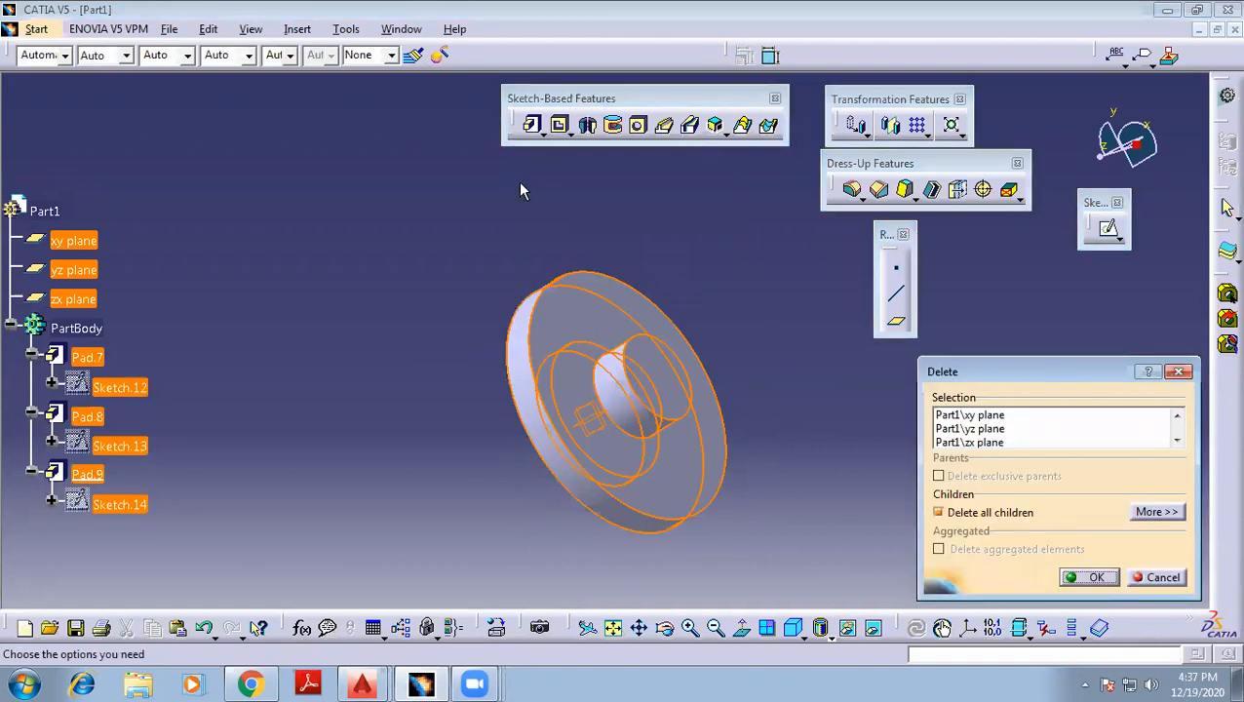
key(Return)
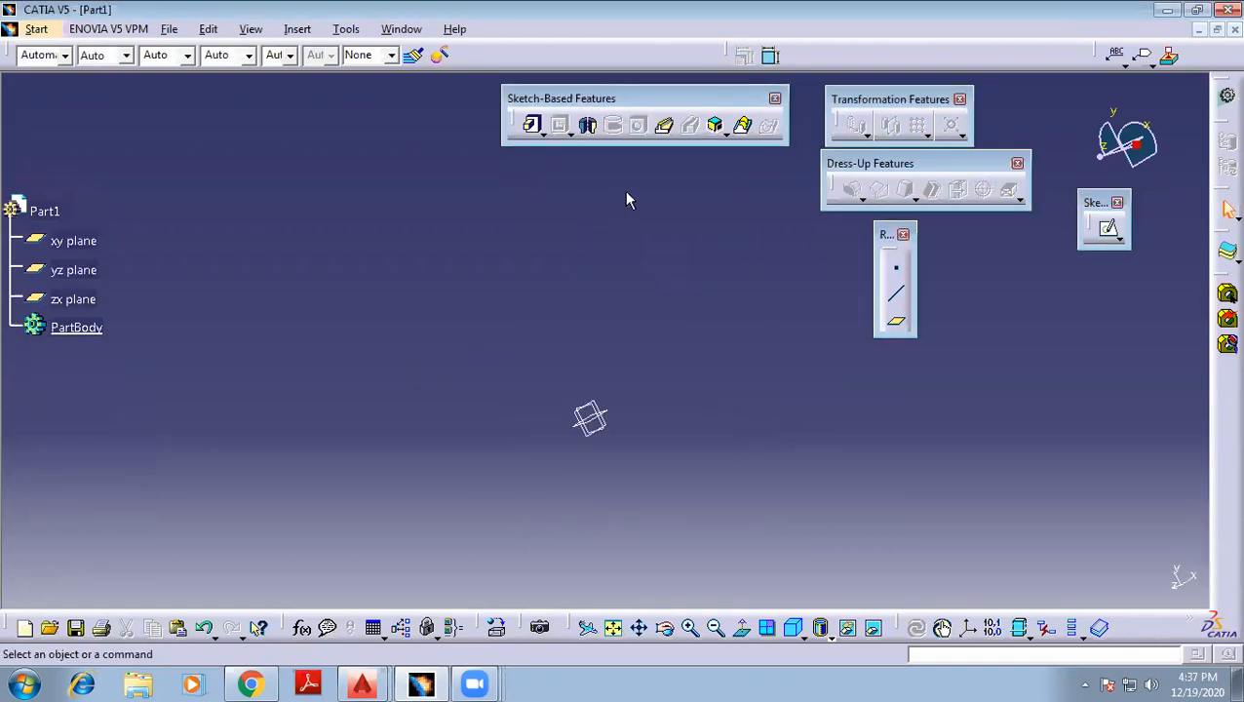
Open a new sketch on the zx plane
click(596, 421)
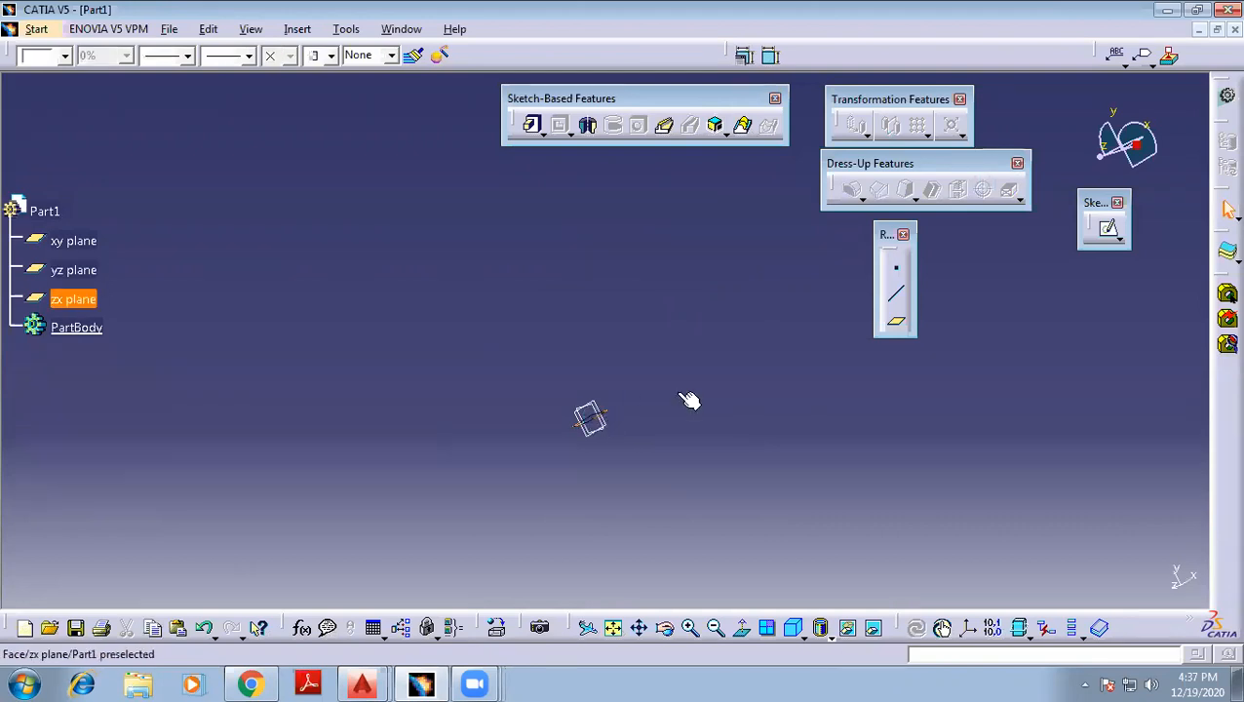
click(1108, 232)
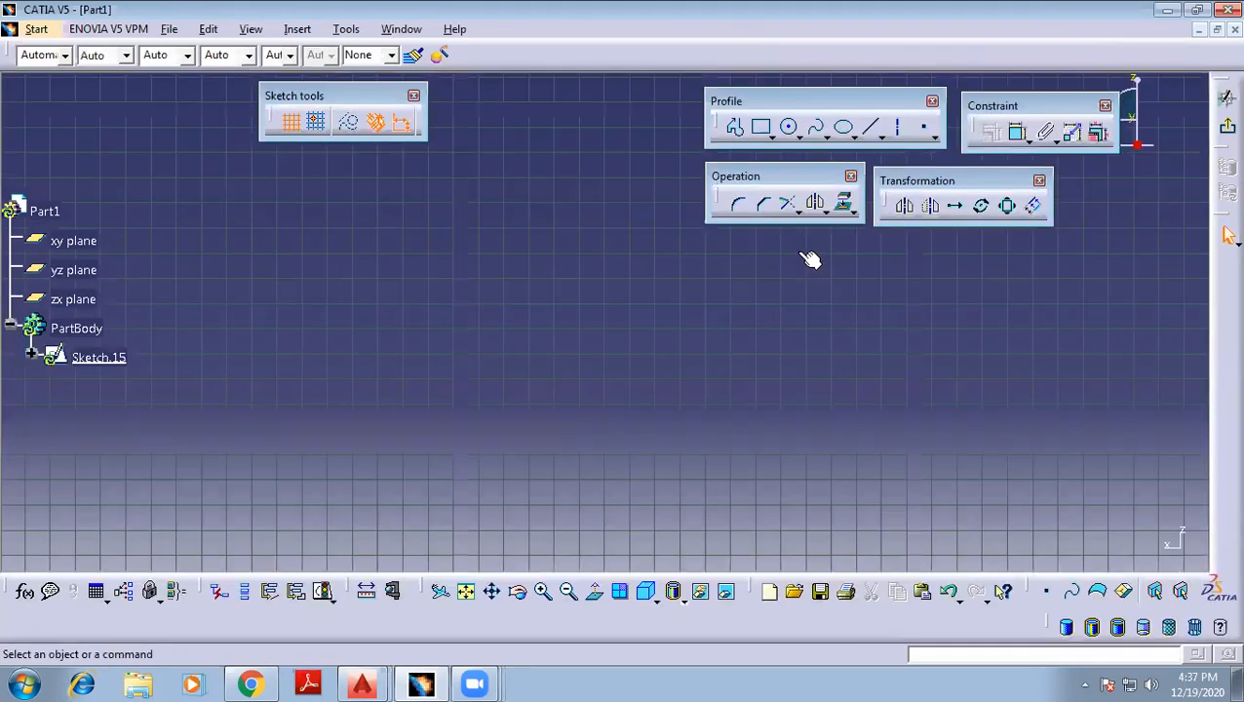
click(465, 591)
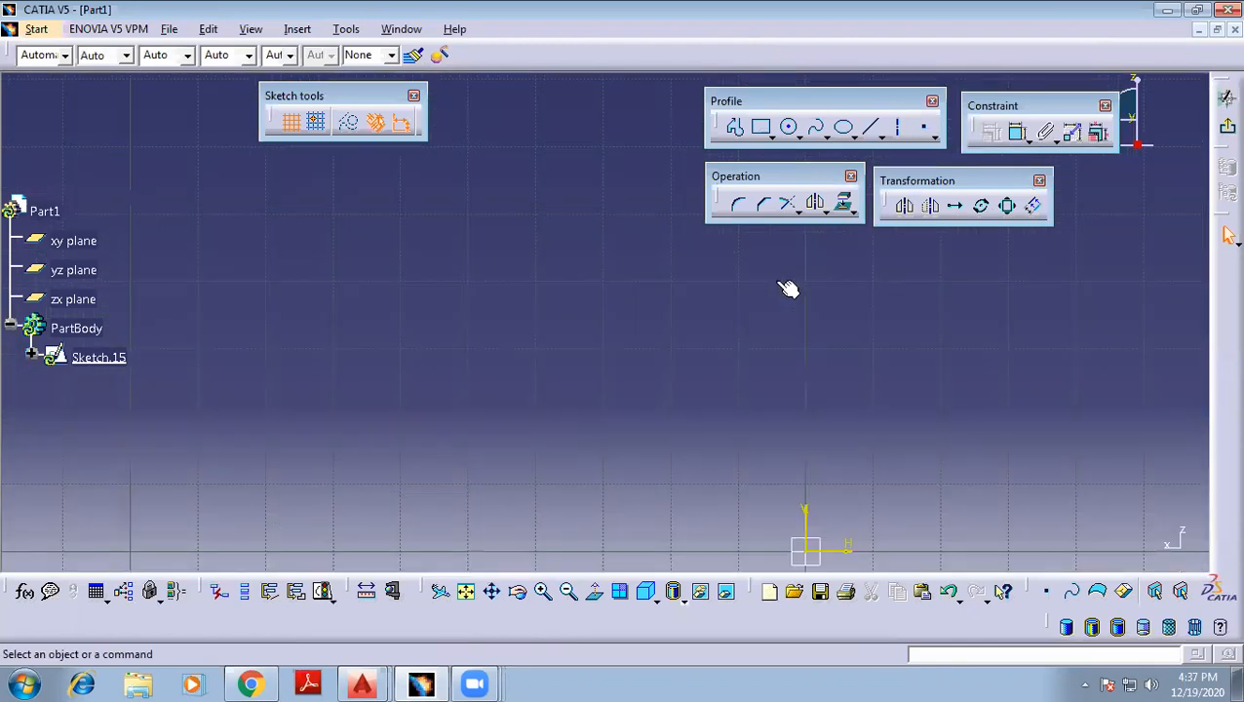
Draw a closed eight-line stepped profile about 36 mm wide and 20 mm high, starting on the vertical axis, and finish the sketch
click(735, 127)
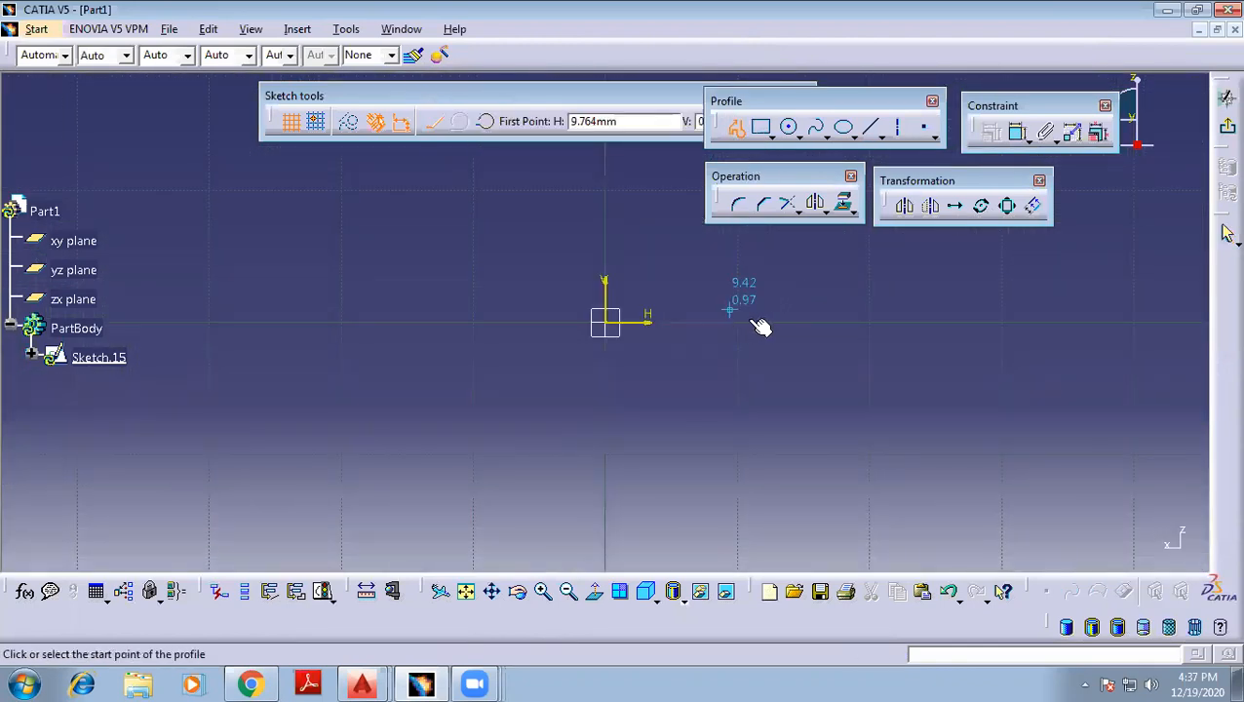
middle_drag(751, 374, 751, 389)
middle_drag(770, 313, 677, 346)
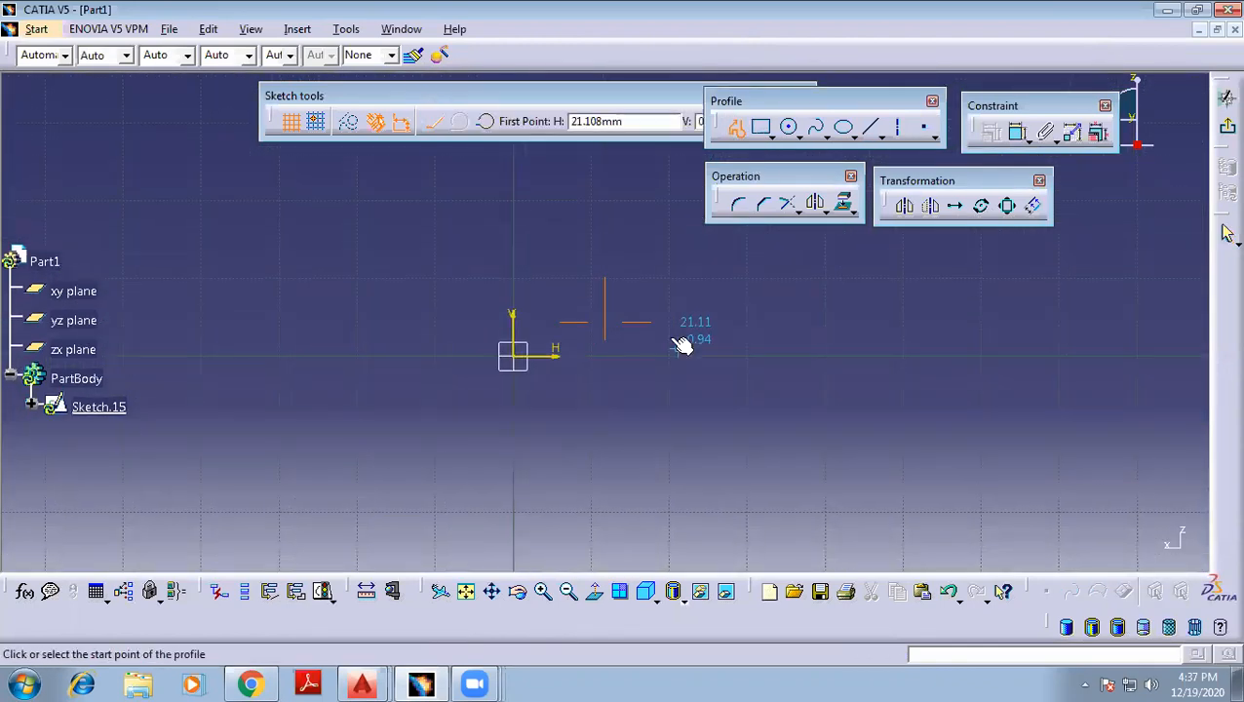
click(518, 237)
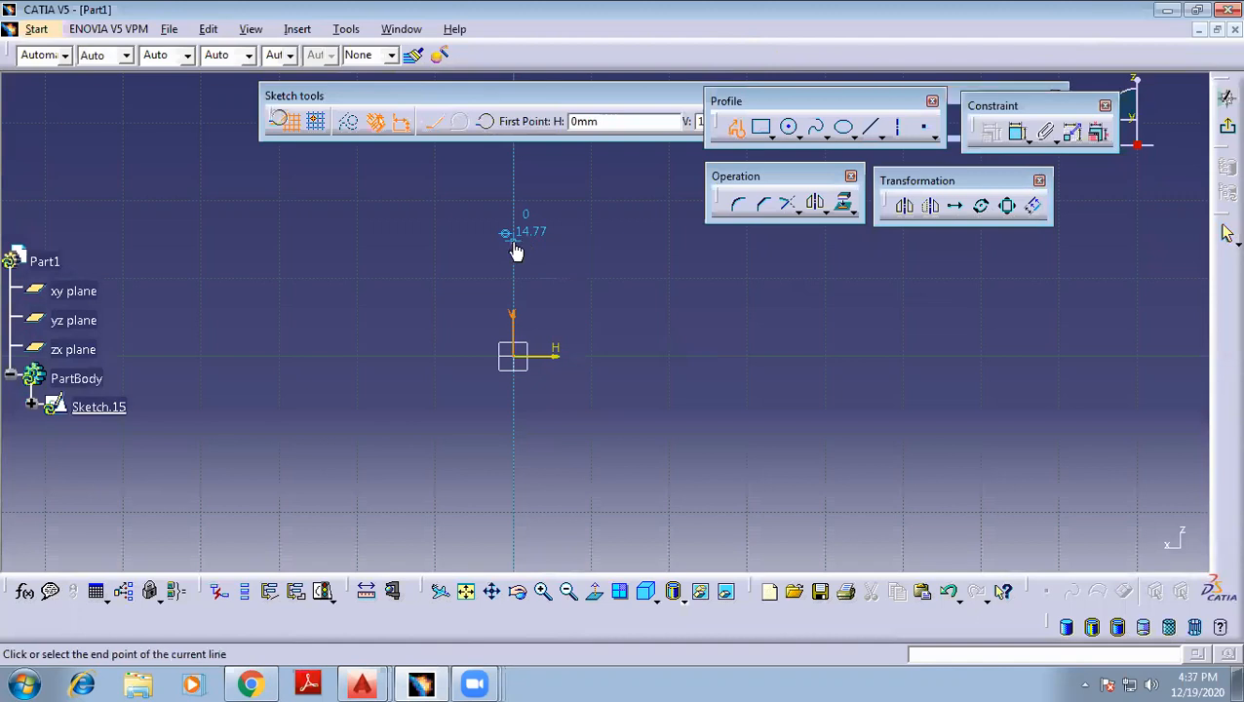
click(592, 240)
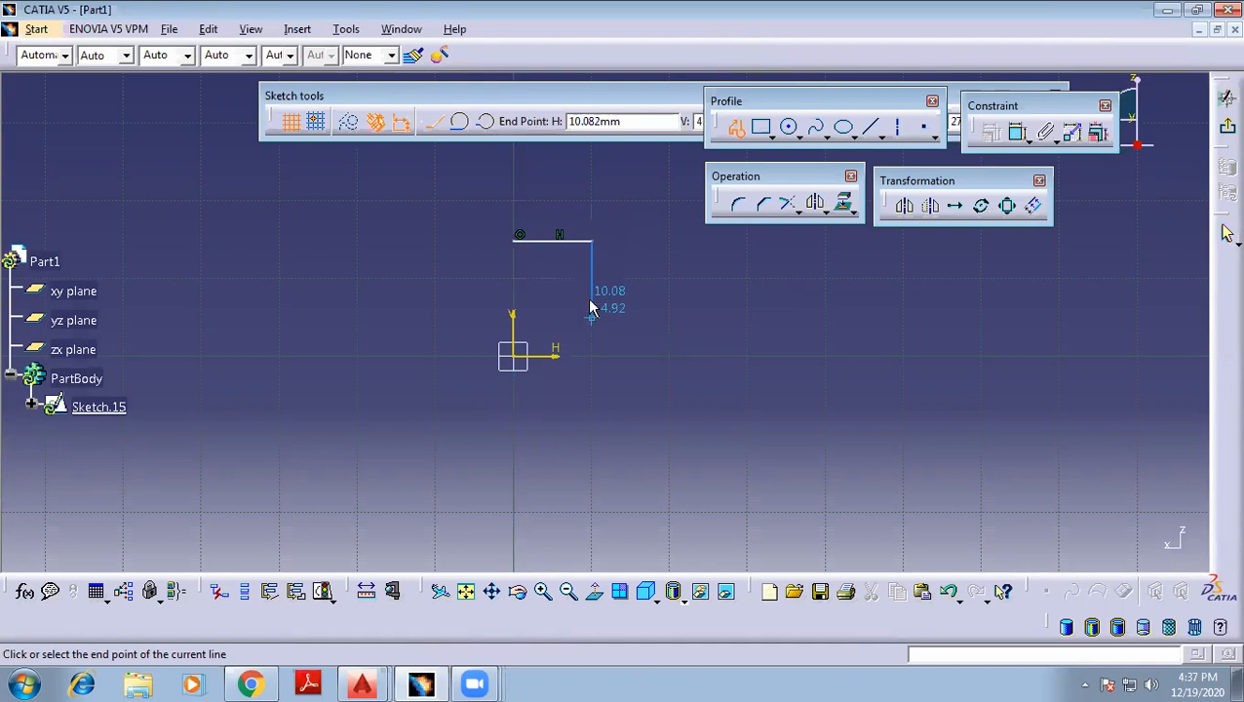
click(592, 302)
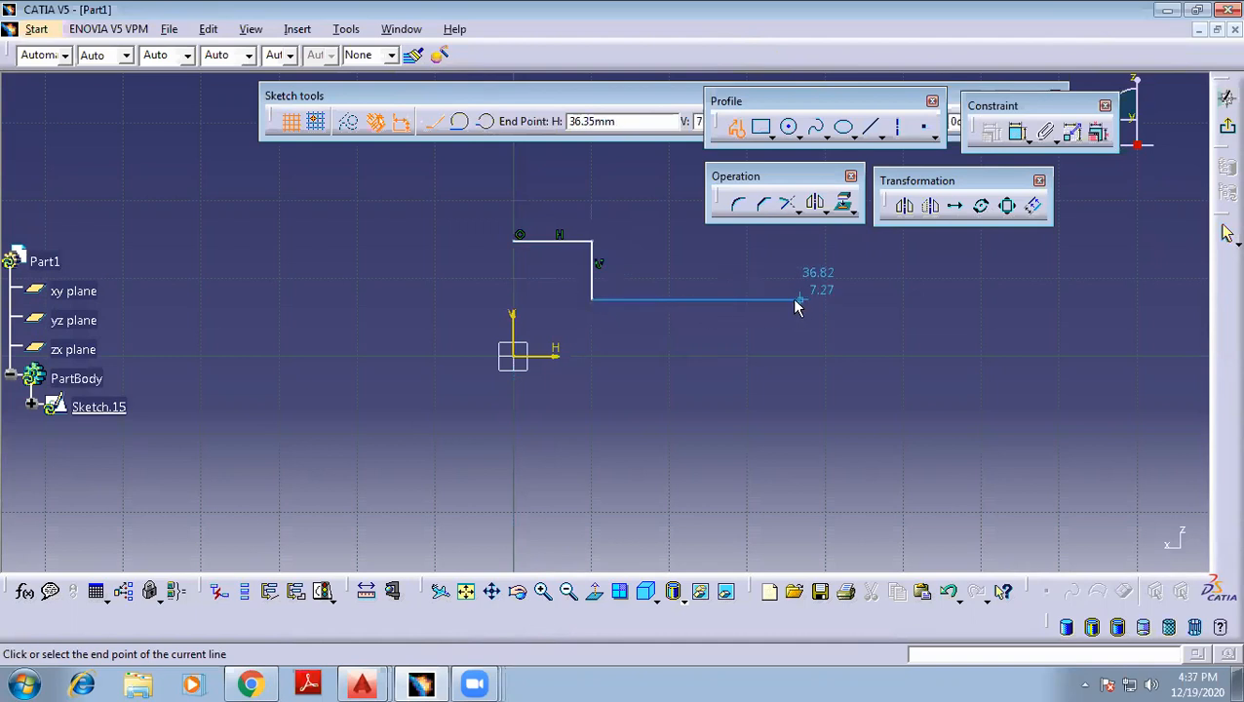
click(796, 298)
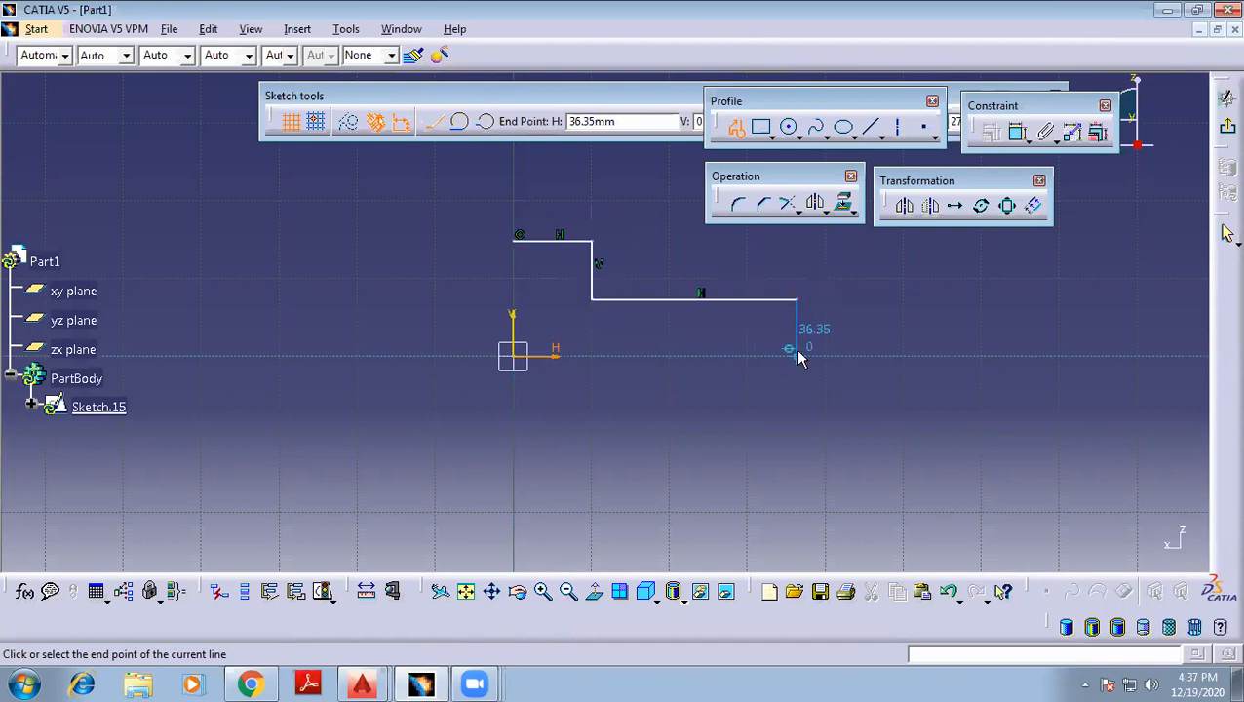
click(797, 351)
click(688, 356)
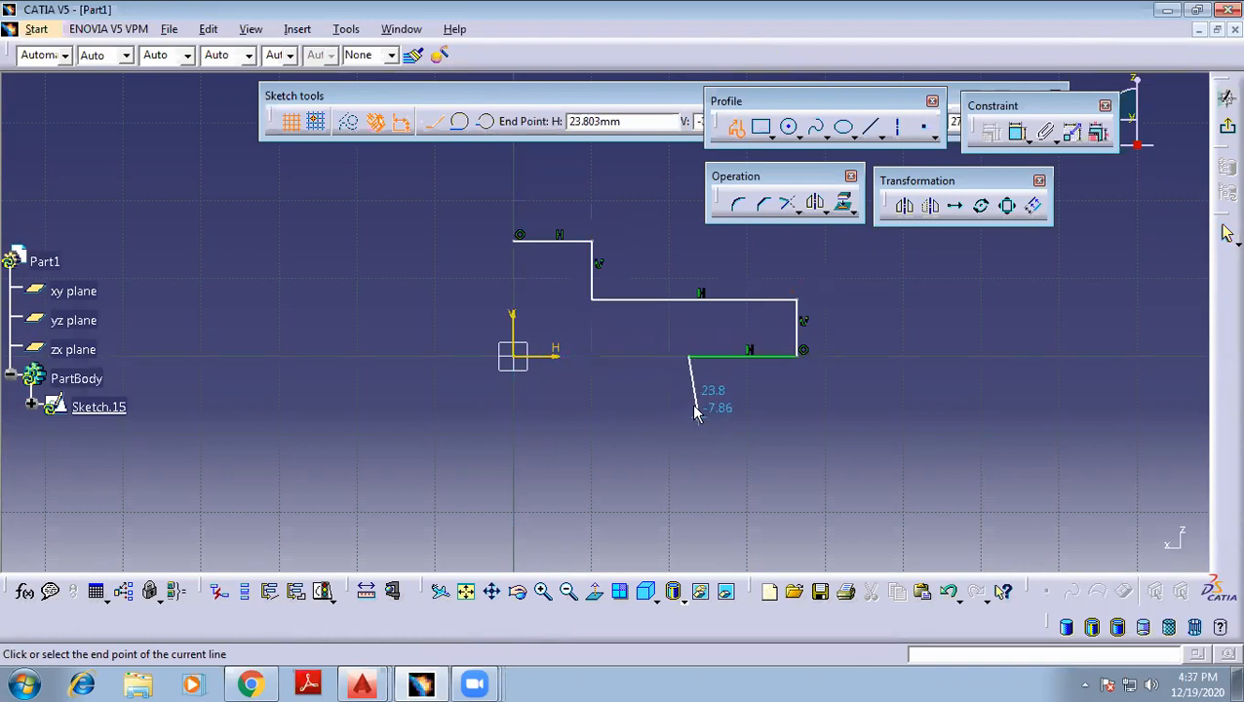
click(689, 394)
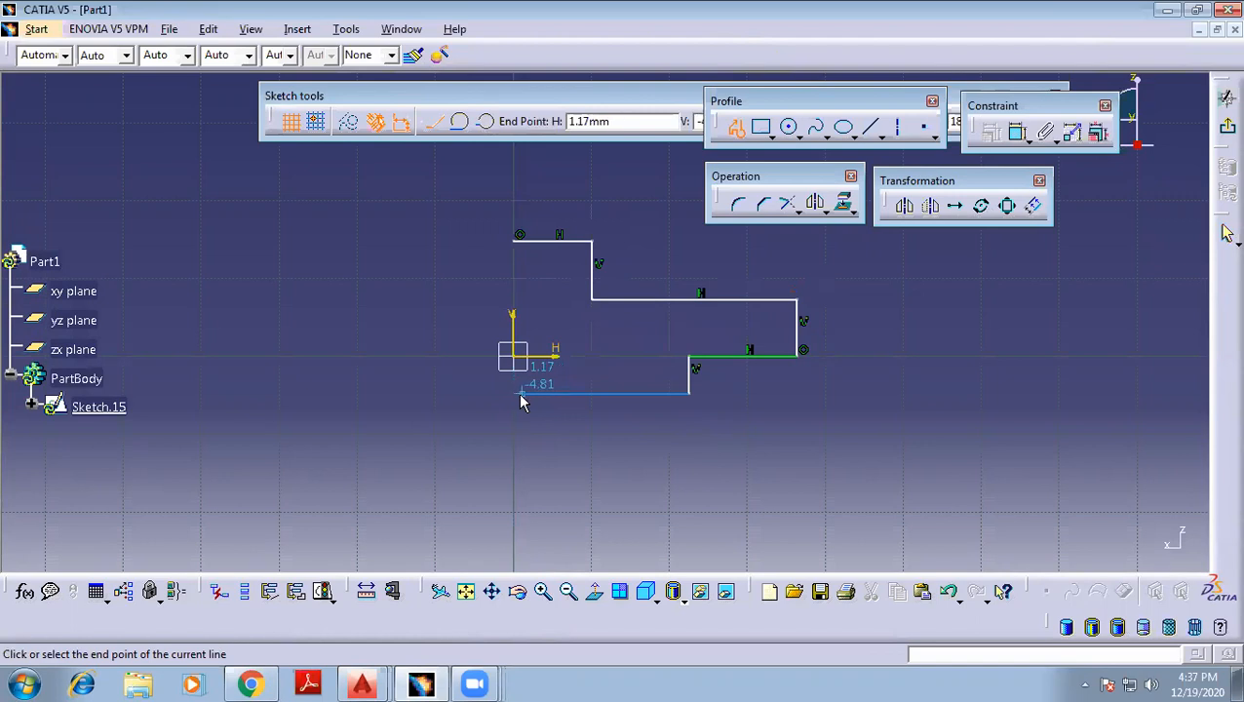
click(497, 325)
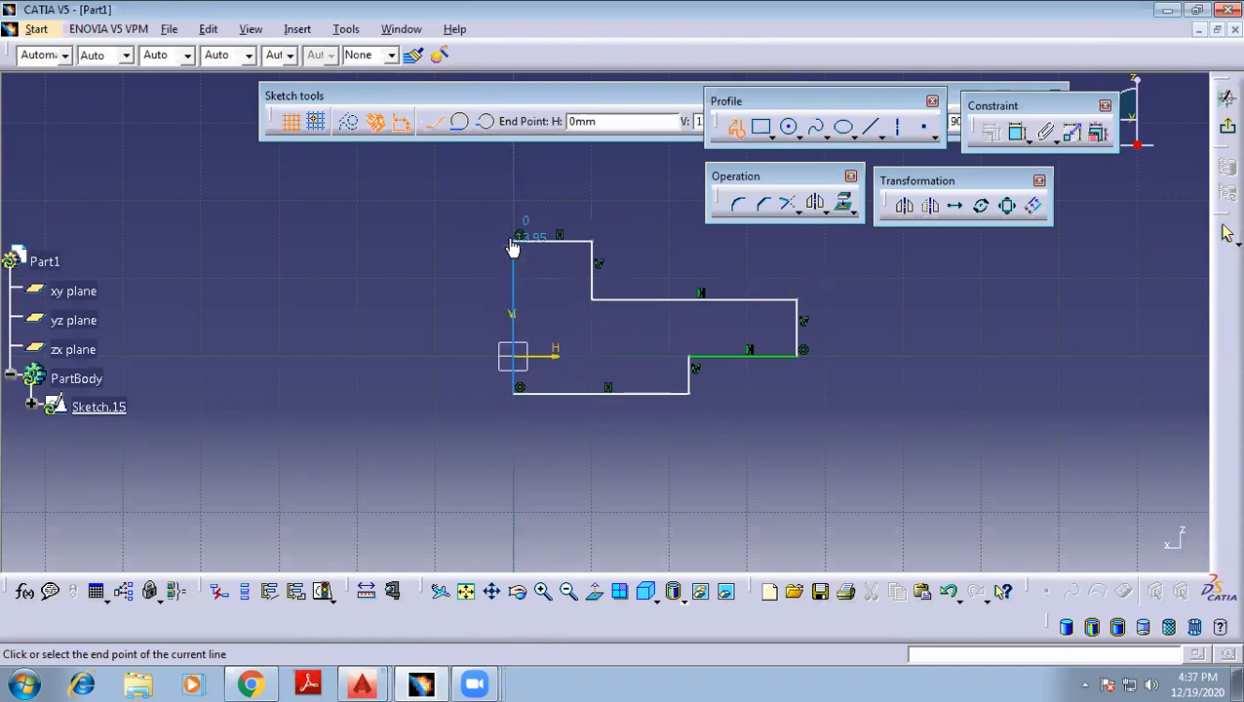
click(516, 242)
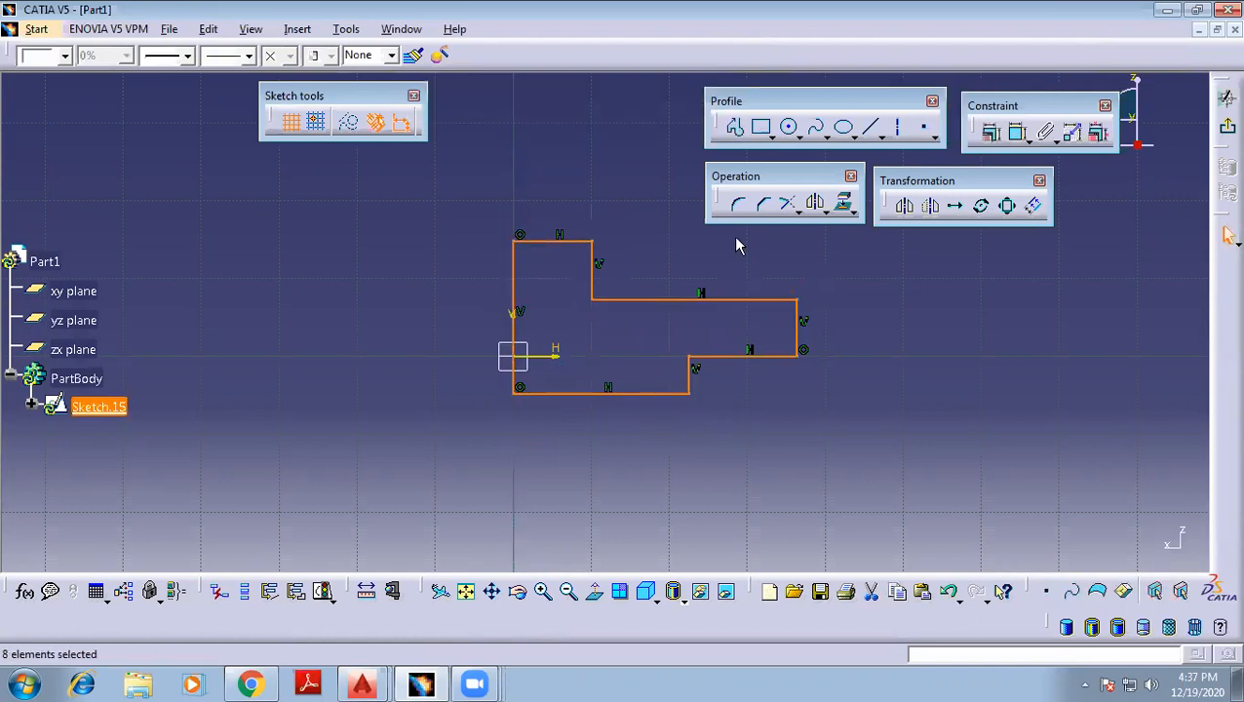
click(686, 314)
middle_drag(686, 284, 694, 362)
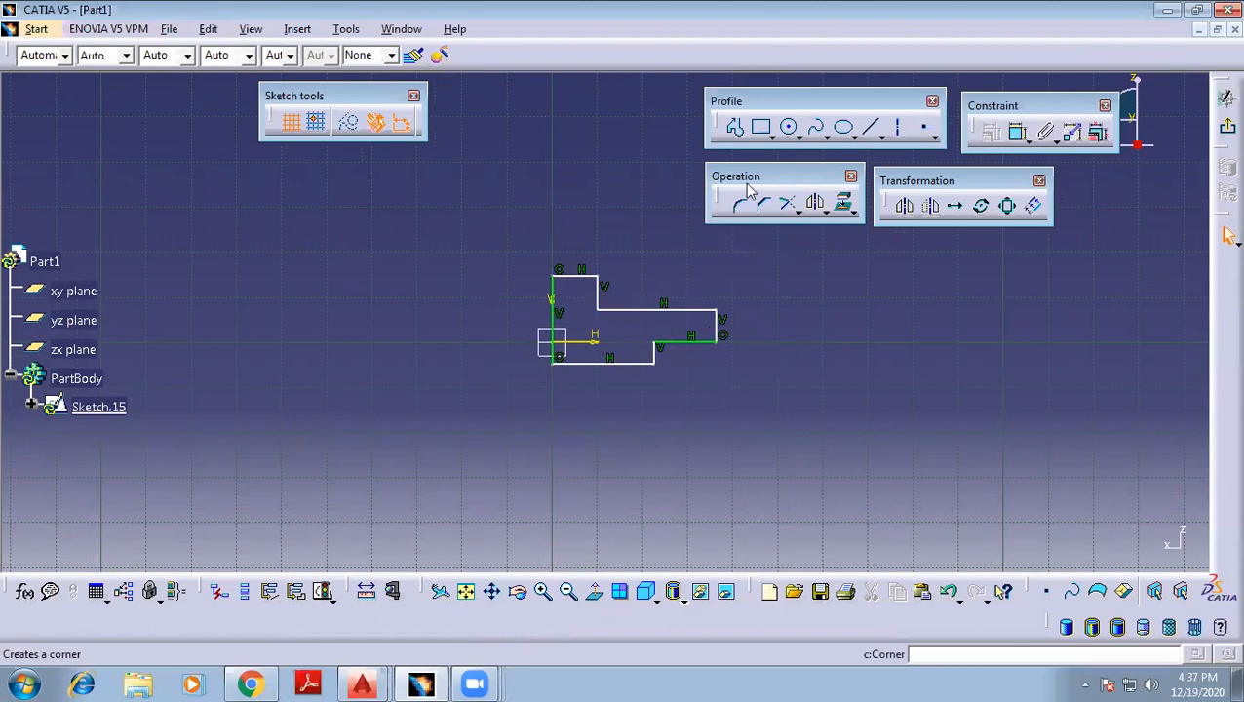
click(1227, 131)
Revolve the stepped profile 360 degrees with Shaft, using the profile's long edge below the horizontal axis as the rotation axis
mouse_move(697, 281)
middle_down()
mouse_move(664, 278)
mouse_move(730, 335)
mouse_move(596, 228)
mouse_move(531, 209)
mouse_move(746, 393)
mouse_move(601, 377)
middle_up()
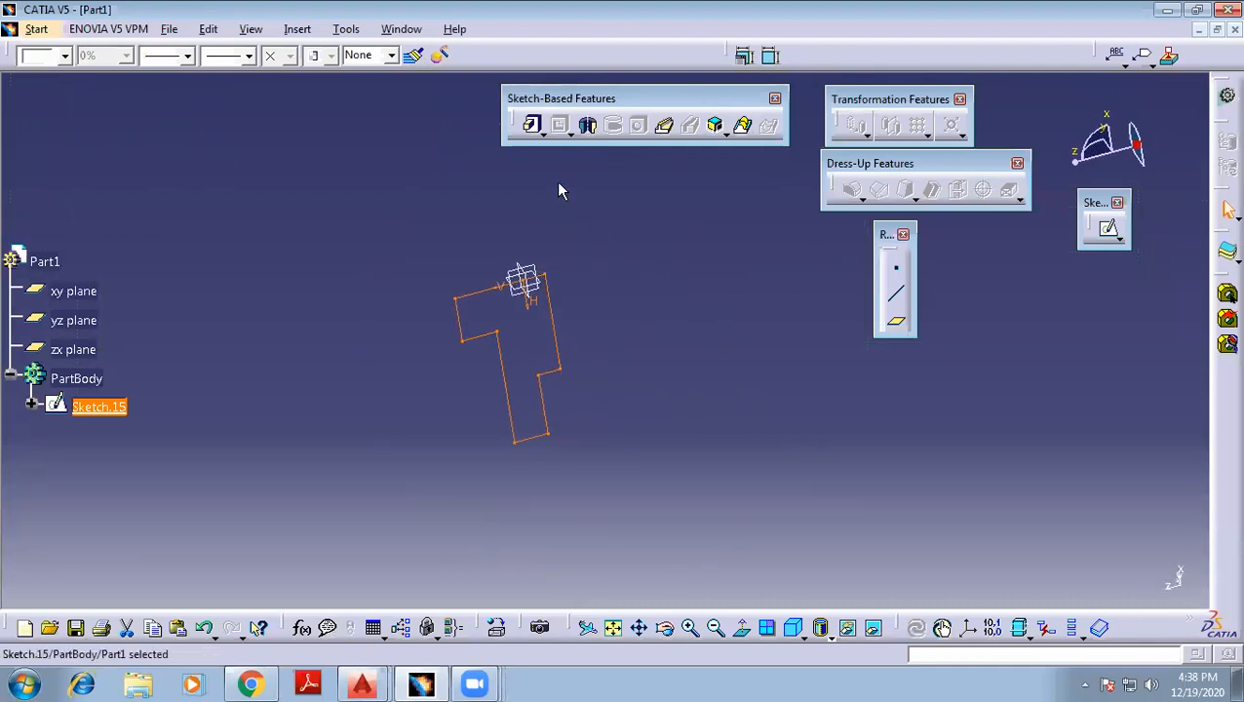
click(588, 125)
middle_drag(656, 336, 547, 314)
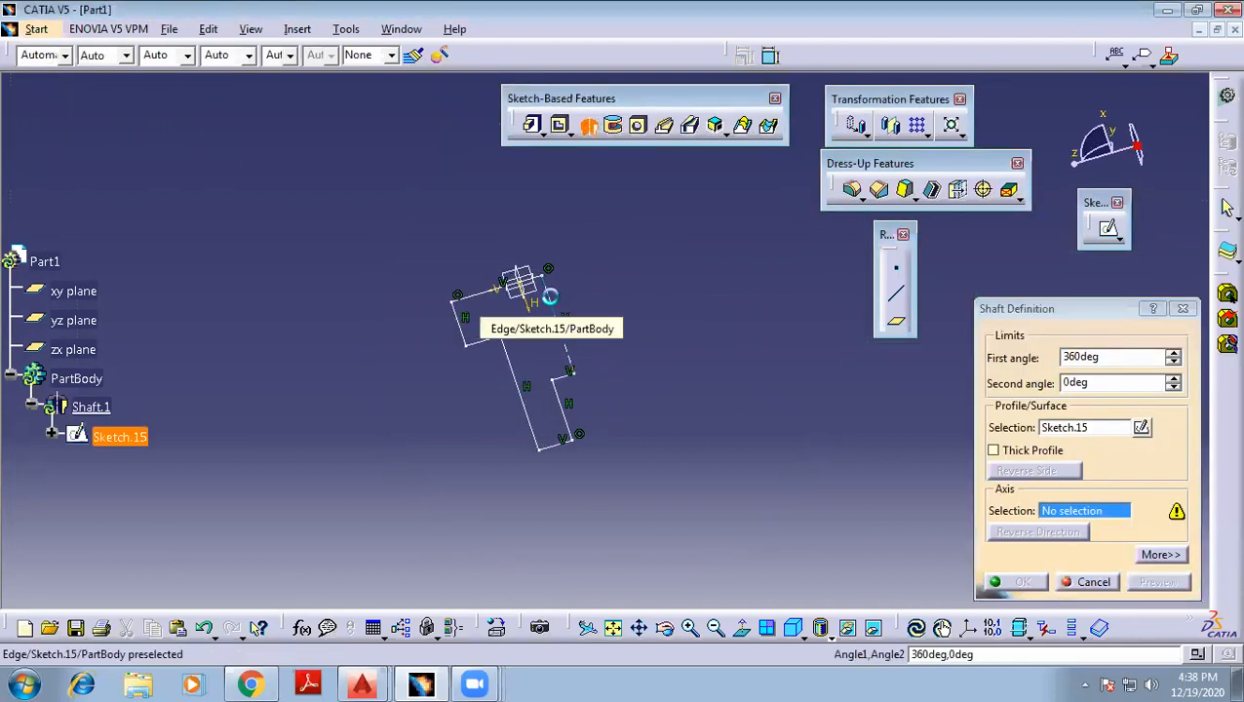
click(558, 302)
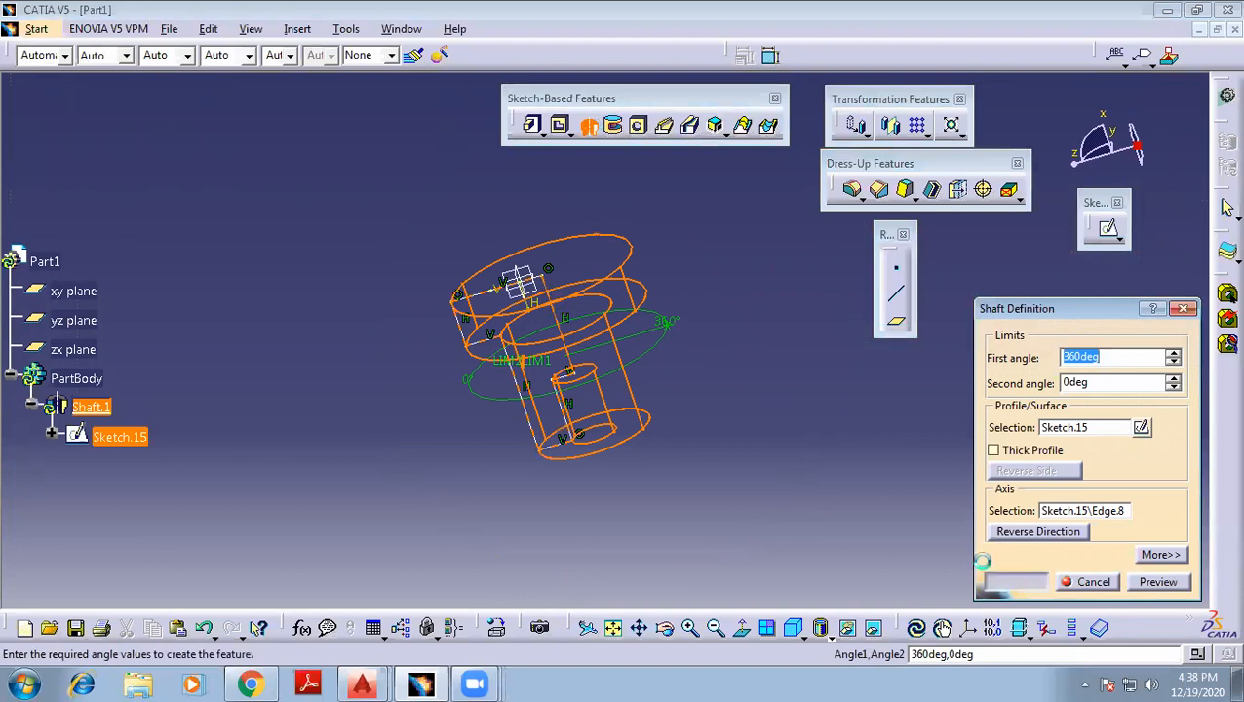
click(1022, 582)
middle_drag(752, 434, 744, 288)
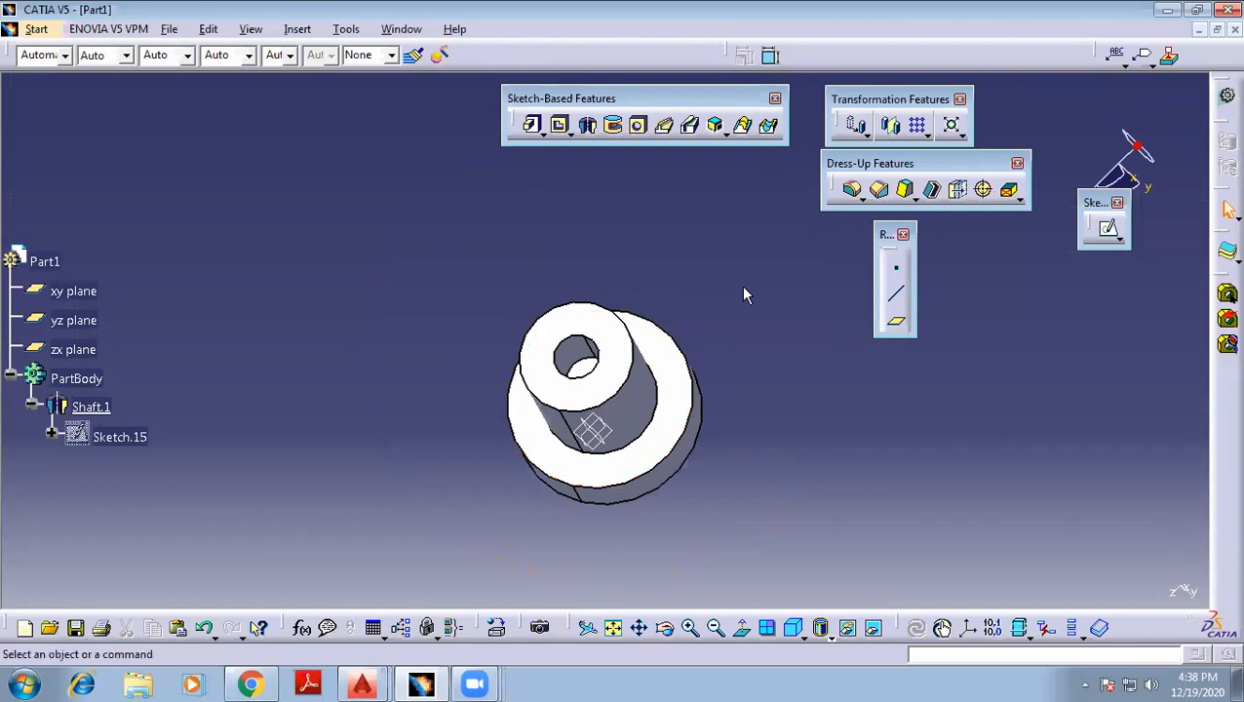
Undo the Shaft feature
key(ctrl+z)
click(726, 280)
mouse_move(723, 286)
middle_down()
mouse_move(700, 294)
mouse_move(701, 280)
middle_up()
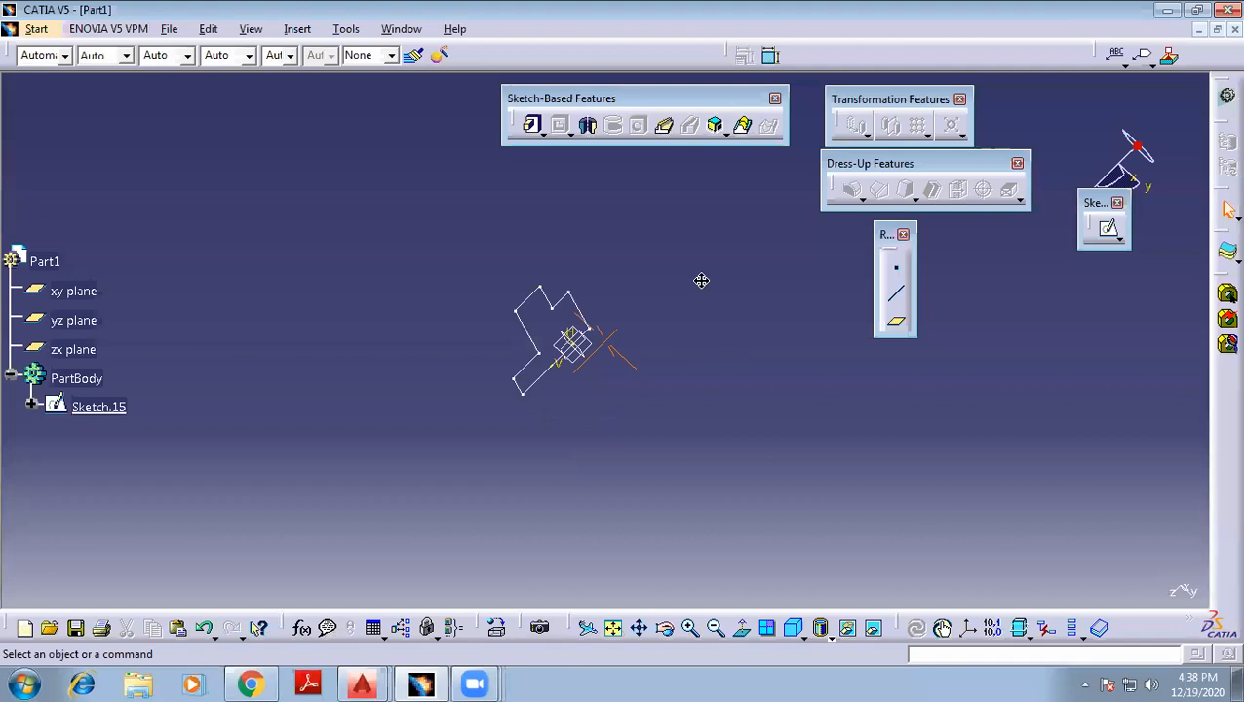
Reopen the stepped profile sketch for editing
mouse_move(718, 370)
middle_down()
mouse_move(541, 175)
mouse_move(445, 227)
mouse_move(568, 289)
mouse_move(477, 321)
middle_up()
mouse_move(600, 251)
middle_down()
mouse_move(594, 294)
mouse_move(550, 291)
mouse_move(763, 285)
mouse_move(1055, 389)
middle_up()
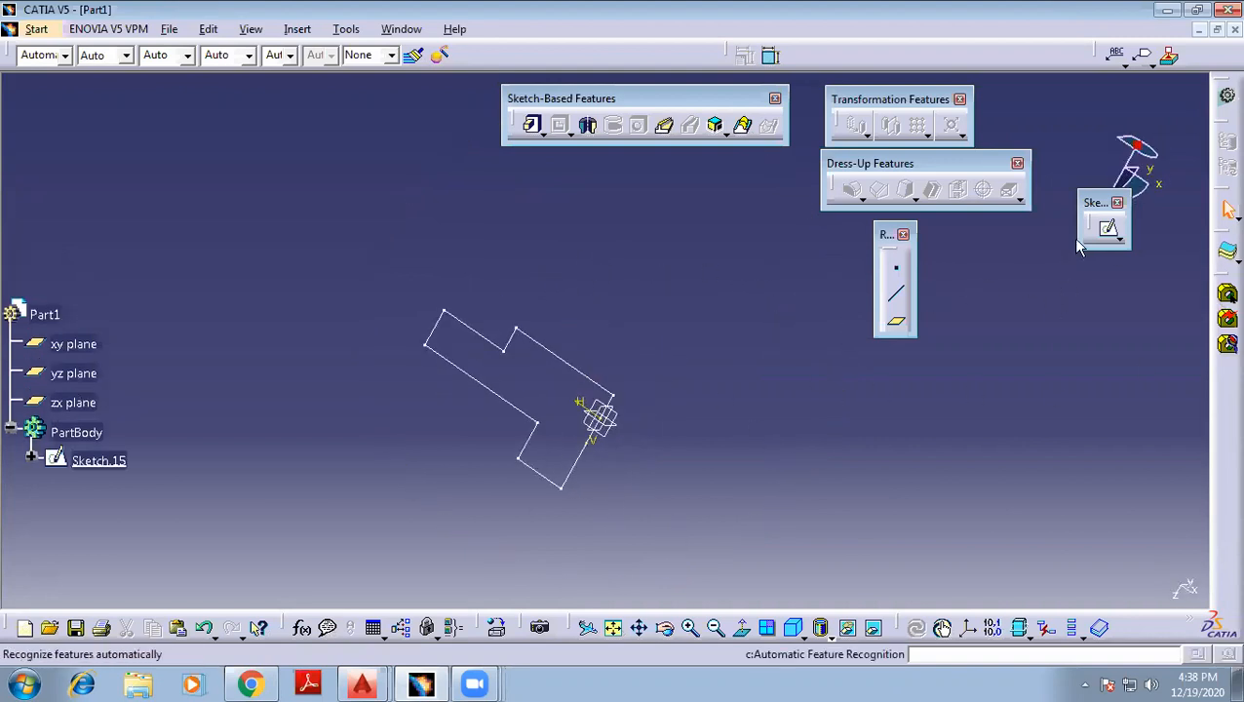
click(1107, 228)
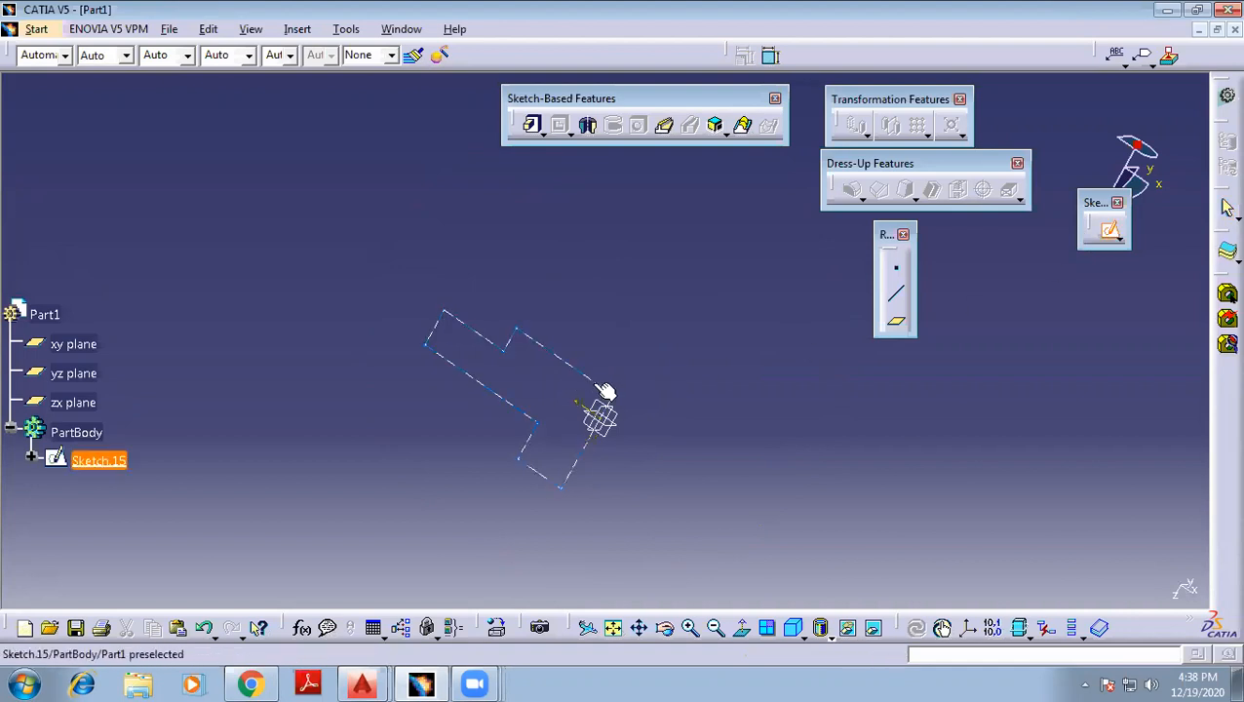
Open the stepped profile sketch to check its closed outline, and exit it without editing
click(605, 395)
middle_drag(782, 332, 647, 439)
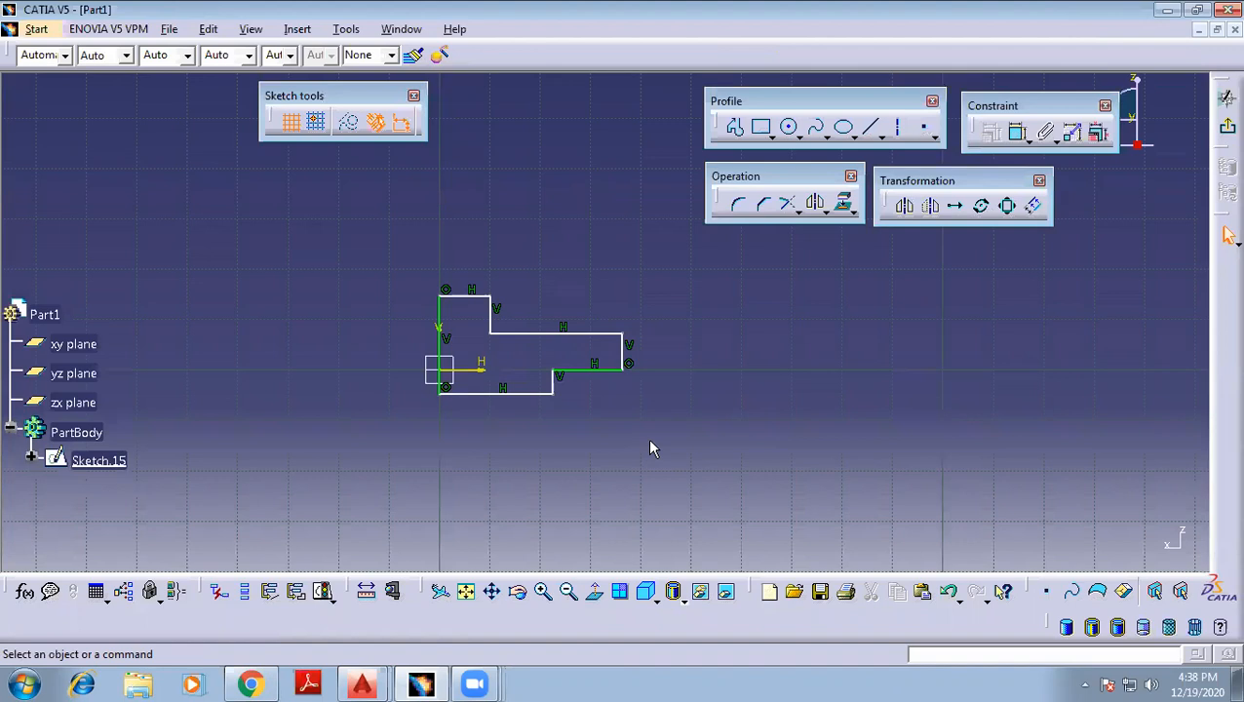
click(1227, 126)
middle_drag(818, 292, 682, 283)
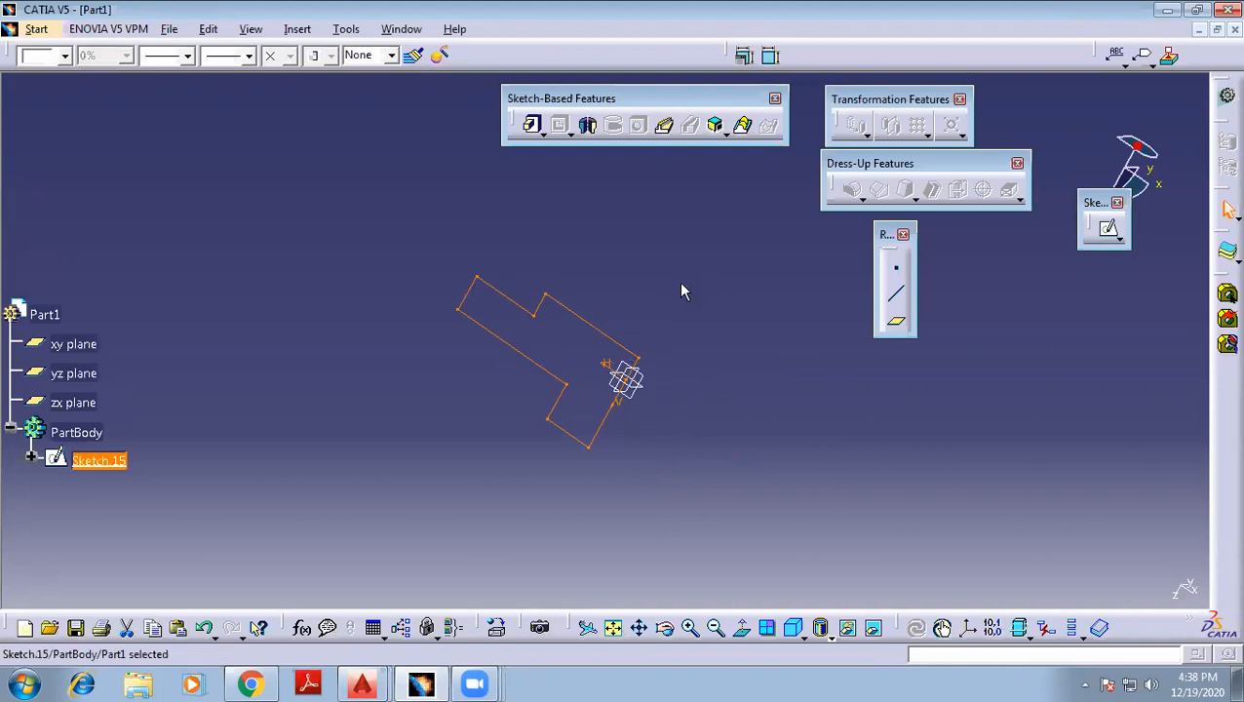
Revolve the stepped profile sketch 360 degrees into a Shaft, using its longest vertical edge through the origin as the axis
click(588, 126)
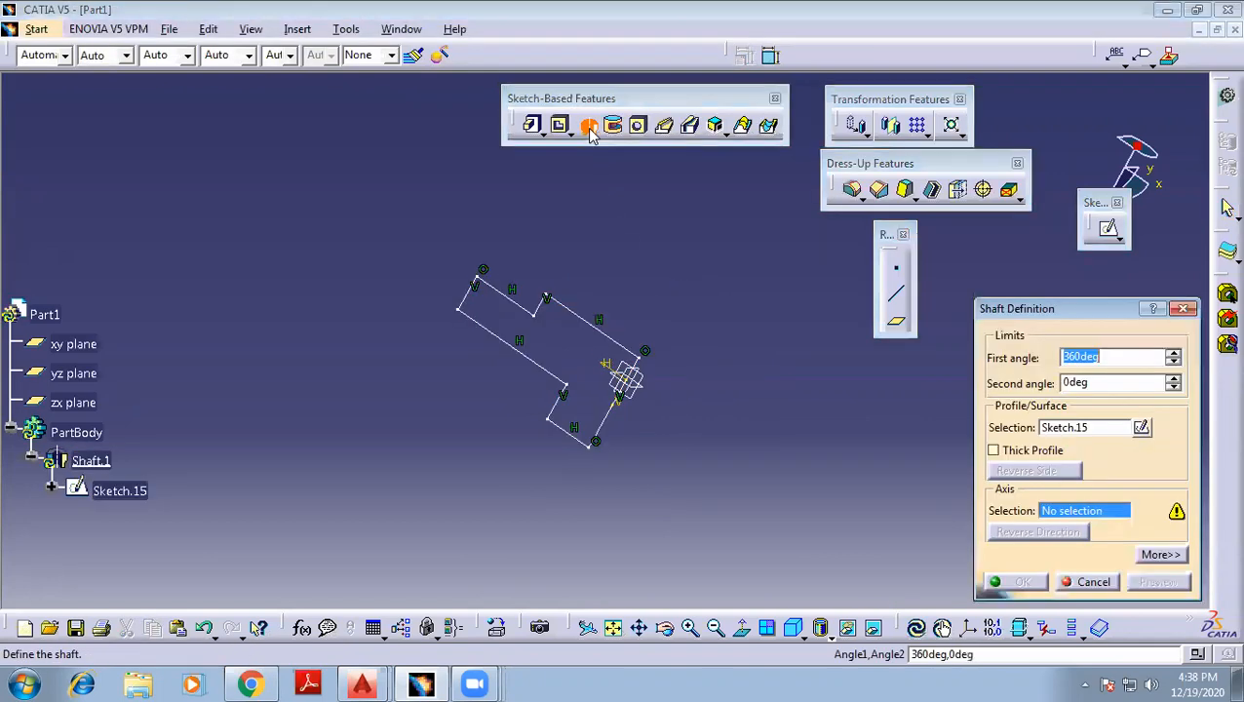
click(608, 421)
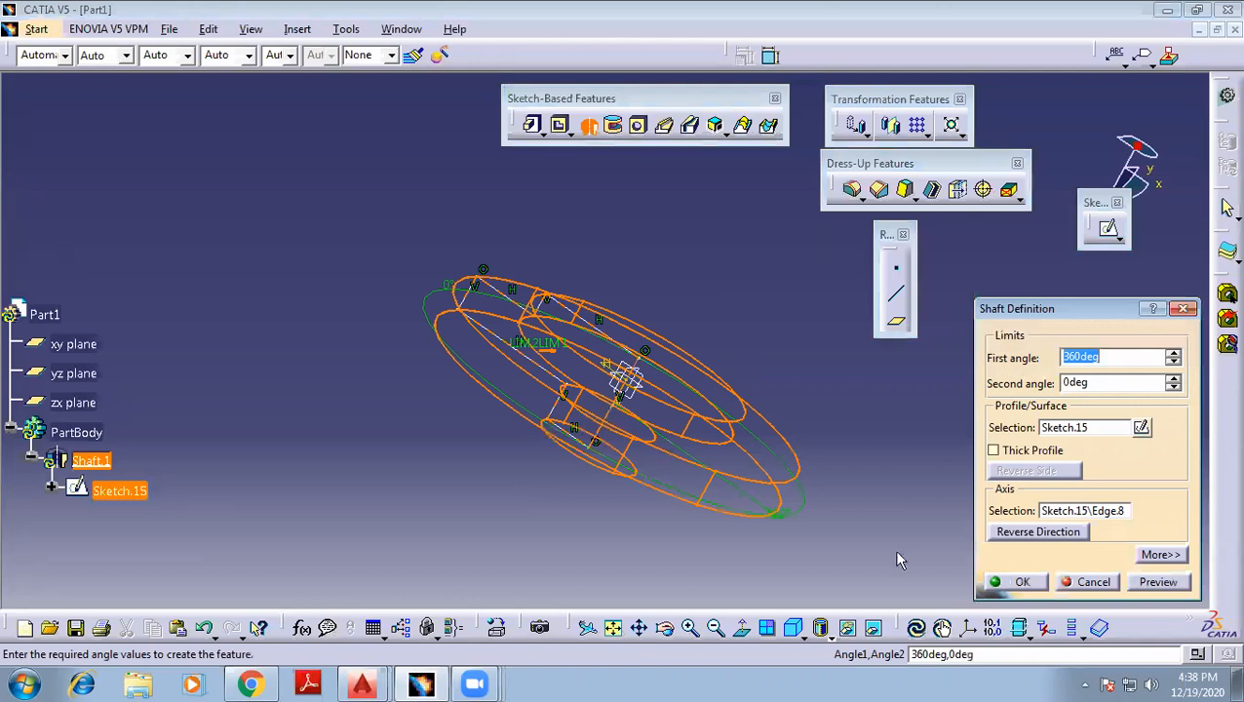
click(1012, 583)
click(674, 264)
middle_drag(674, 265, 666, 291)
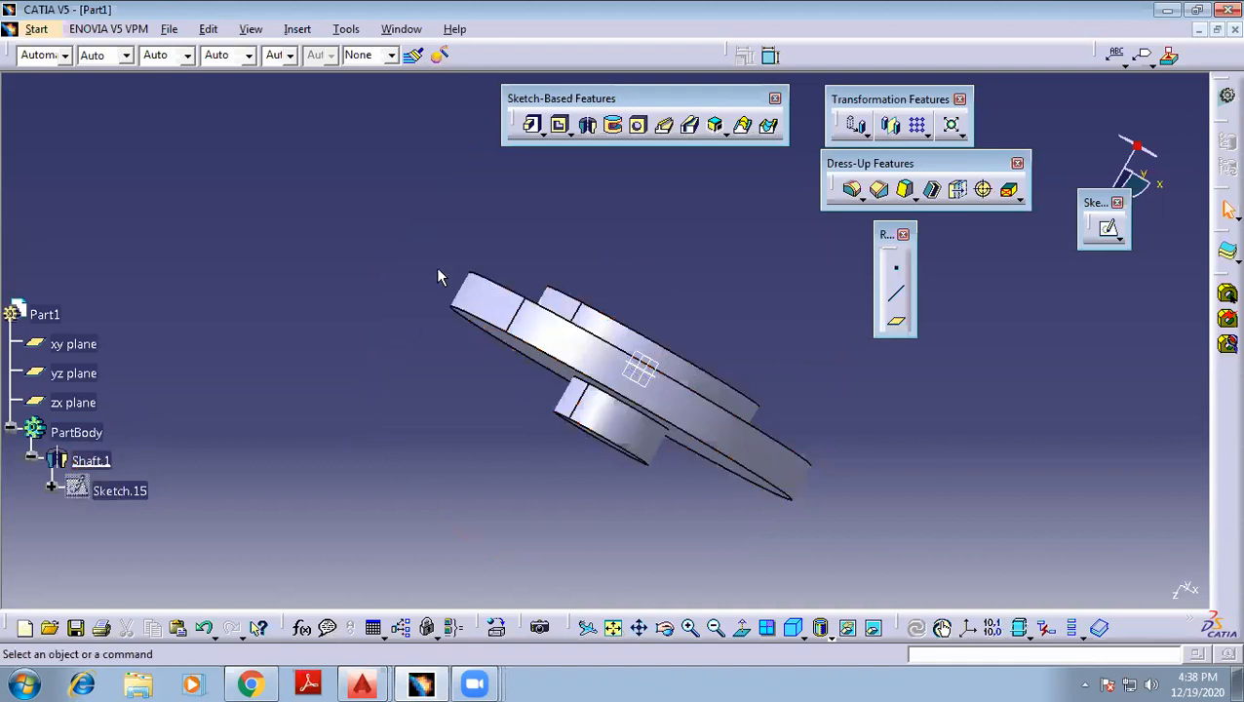
Examine the revolved solid's large disc, small hub and rear raised disc from several angles
click(640, 337)
middle_drag(729, 329, 707, 416)
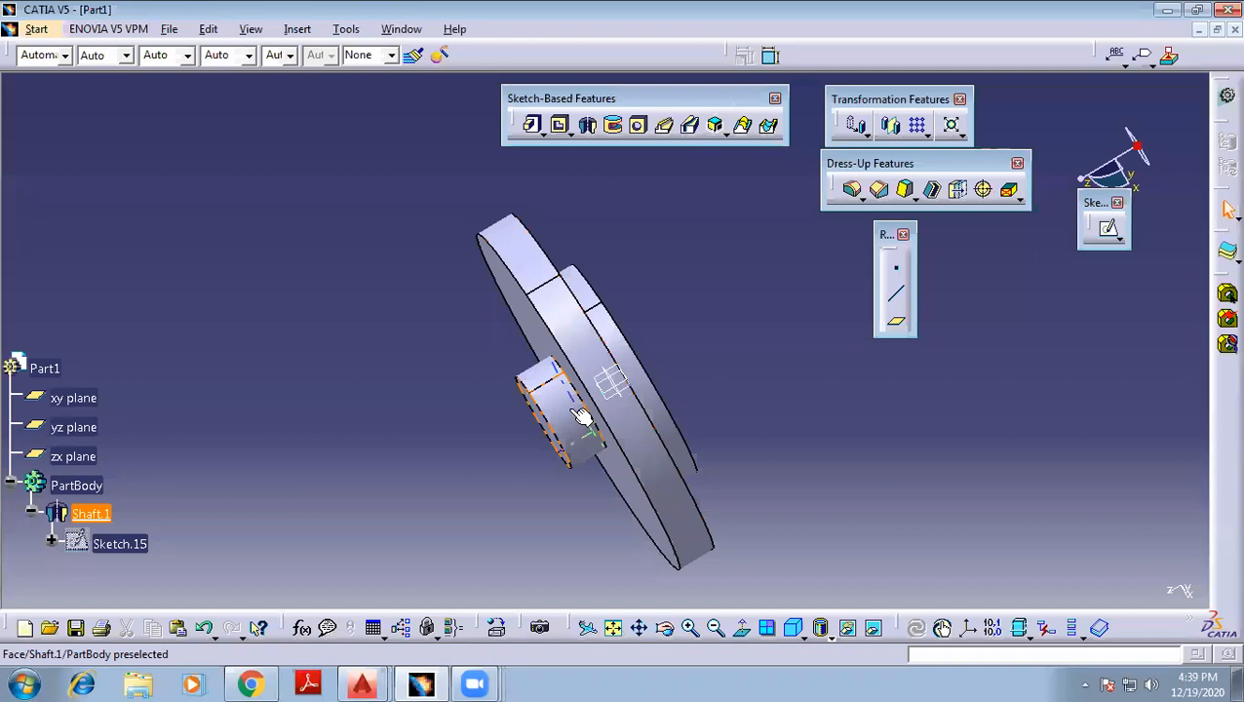
middle_drag(400, 421, 359, 291)
scroll(248, 320, down, 5)
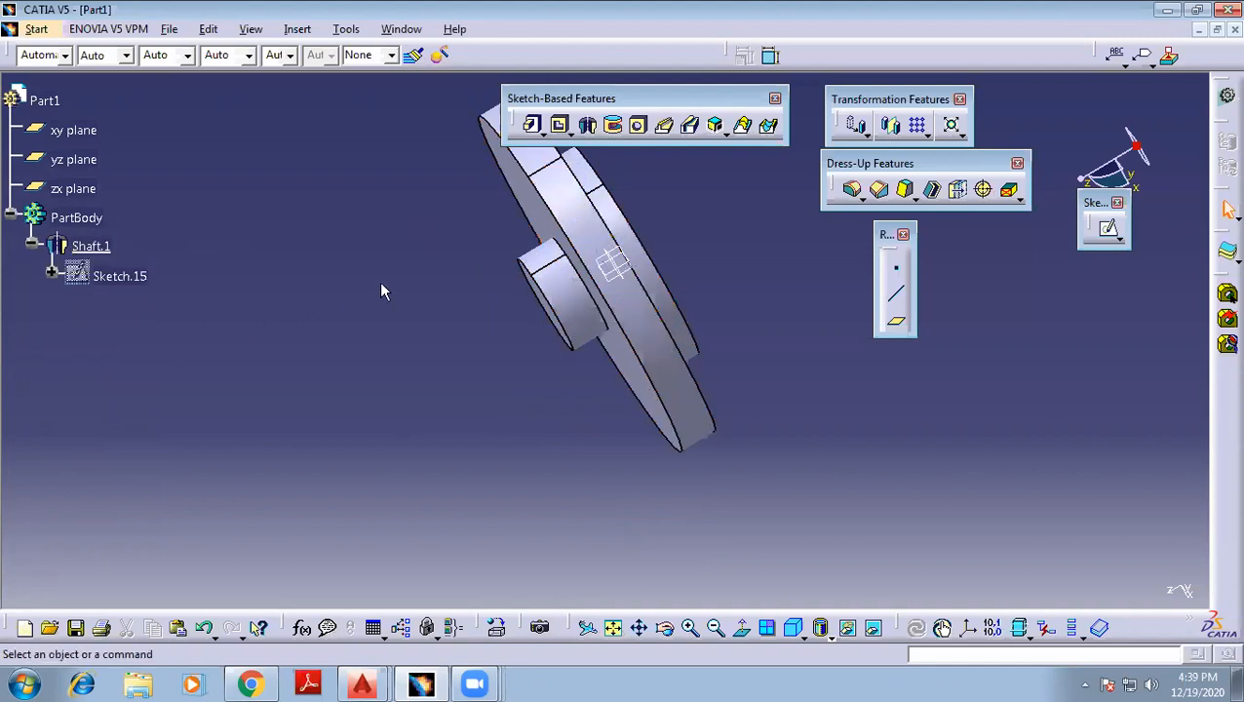
middle_drag(485, 250, 429, 292)
middle_drag(708, 392, 694, 304)
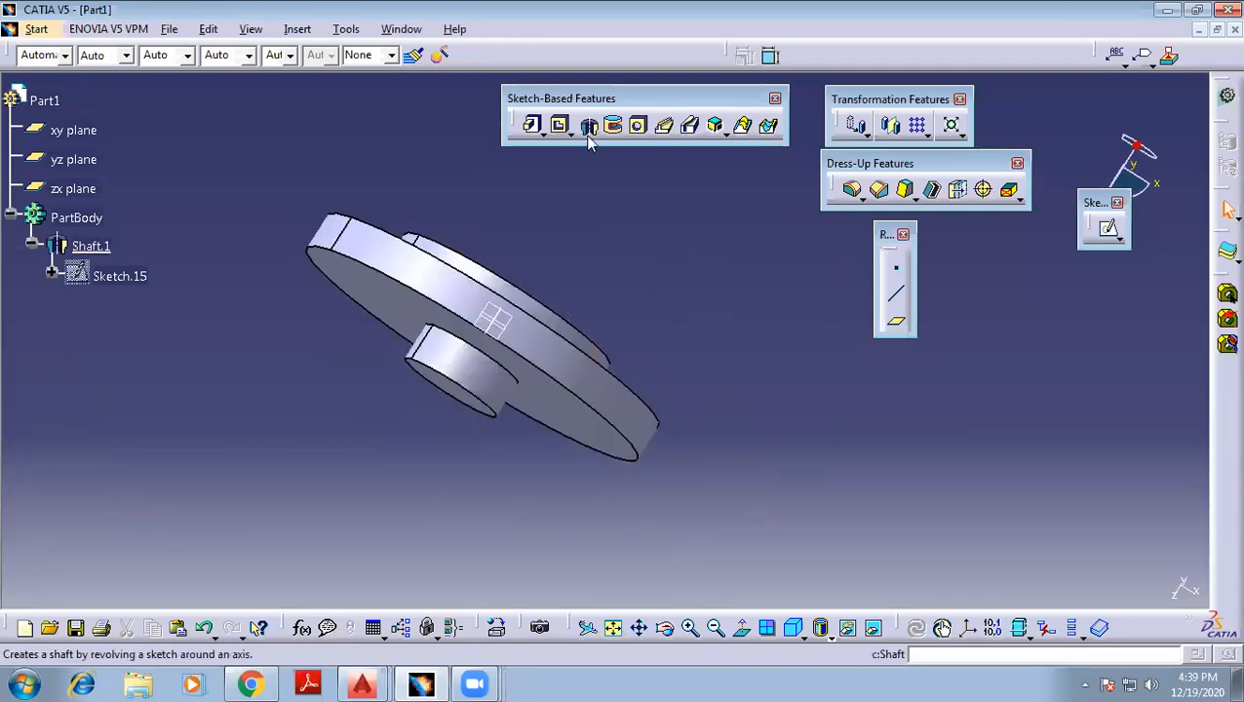
middle_drag(591, 296, 606, 215)
middle_drag(476, 373, 579, 339)
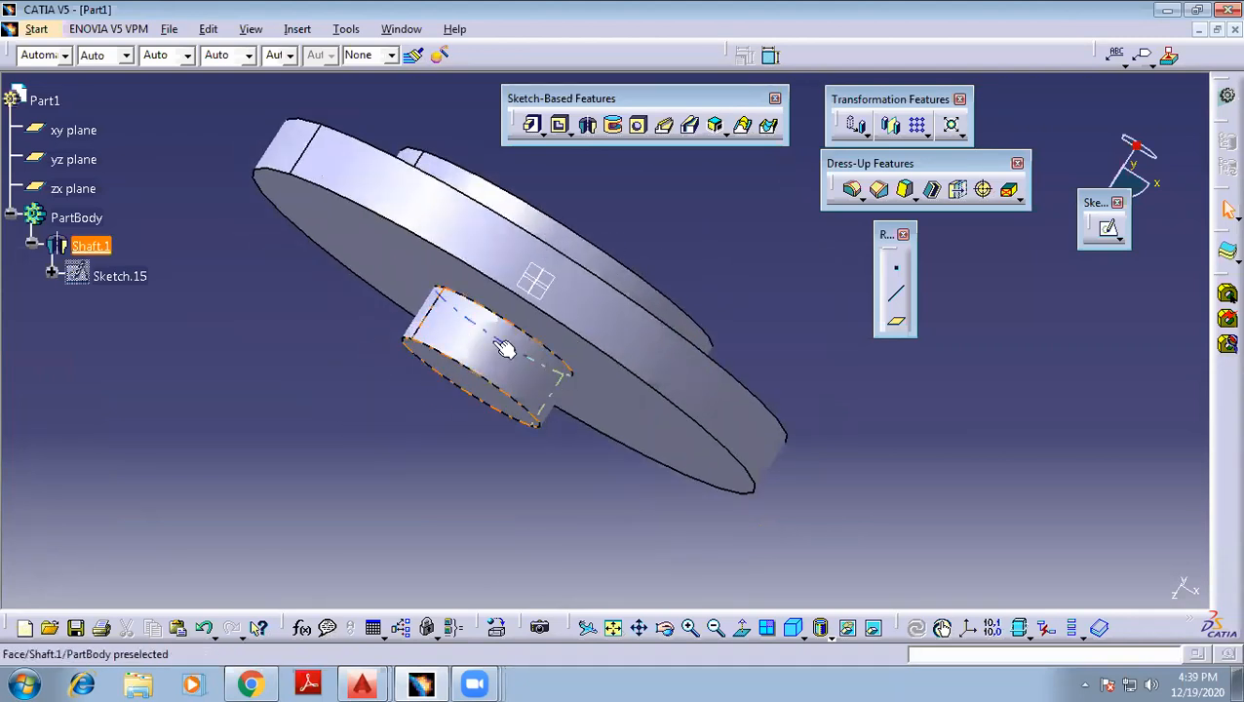
middle_drag(364, 381, 485, 243)
click(564, 347)
middle_drag(563, 347, 524, 243)
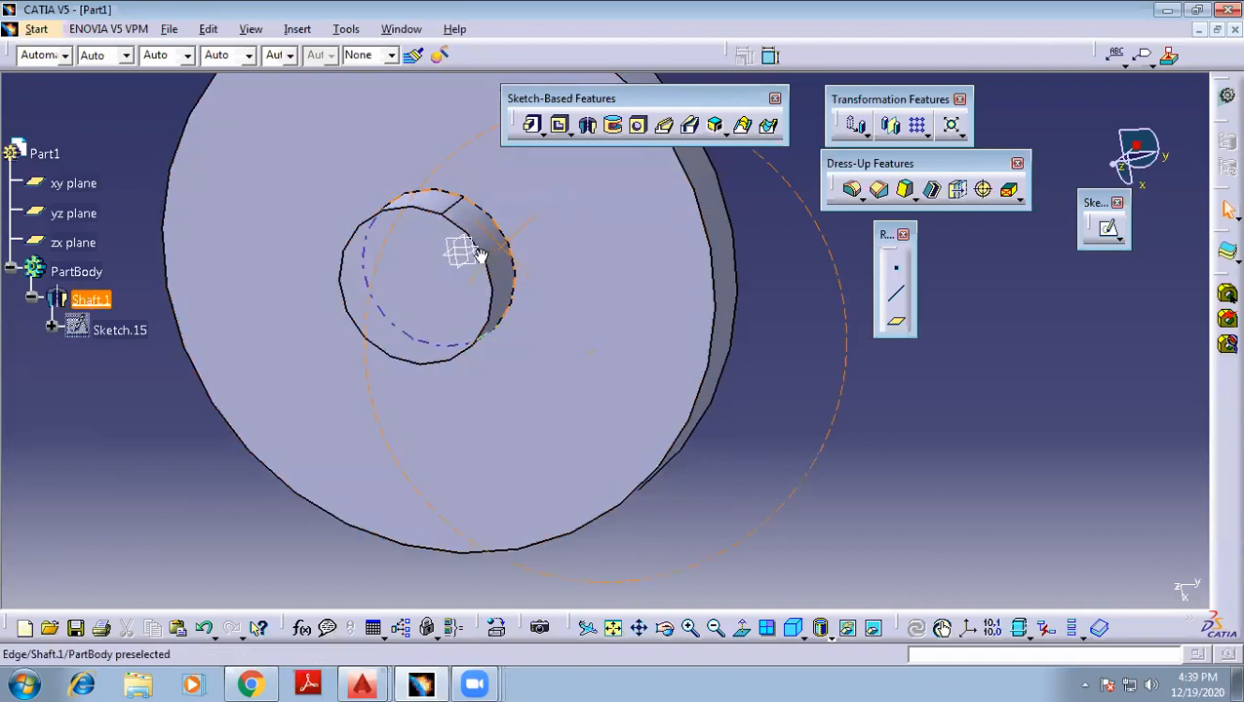
middle_drag(473, 252, 477, 253)
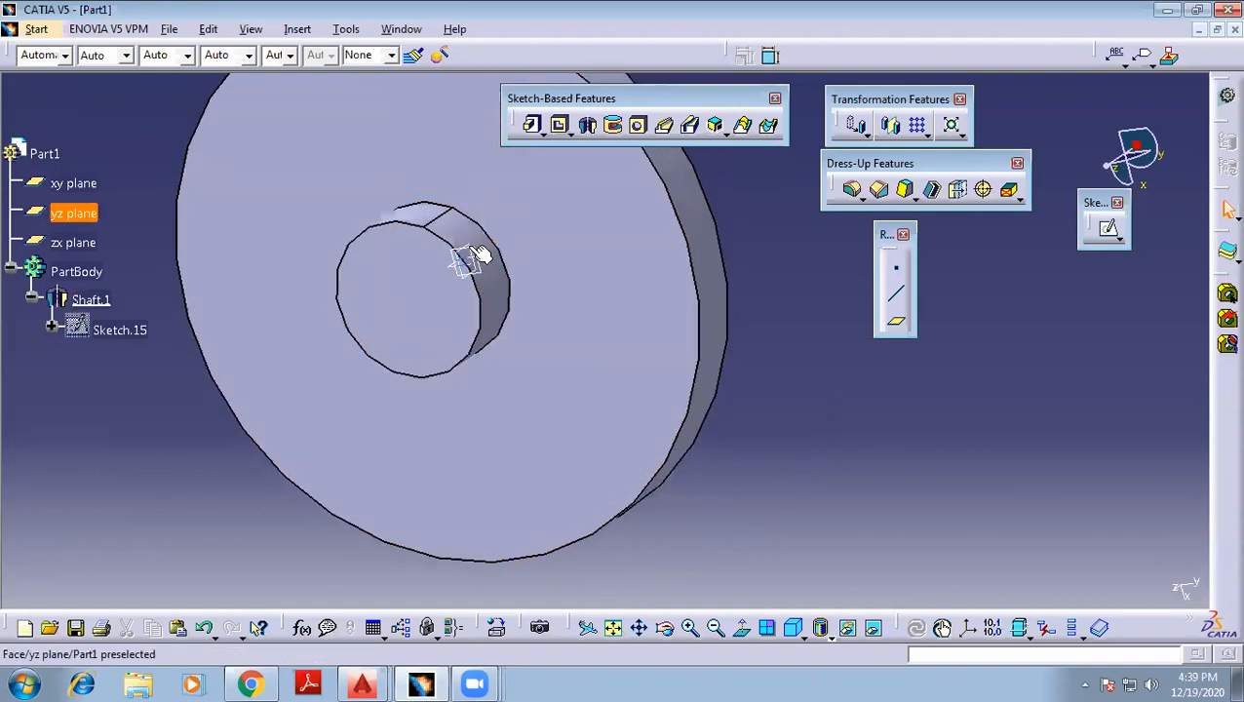
Sketch a small thin rectangle on the zx plane, crossing the outer edge of the small hub, and exit the sketch
click(712, 178)
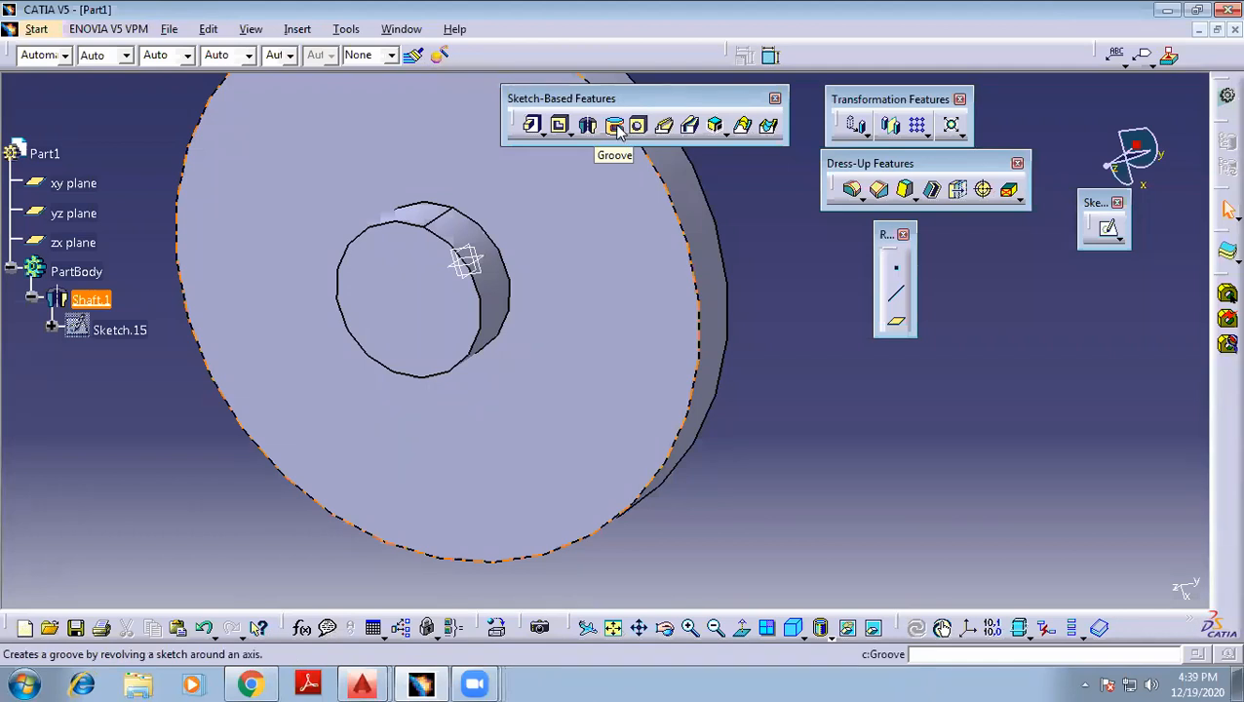
key(Escape)
middle_drag(807, 414, 655, 295)
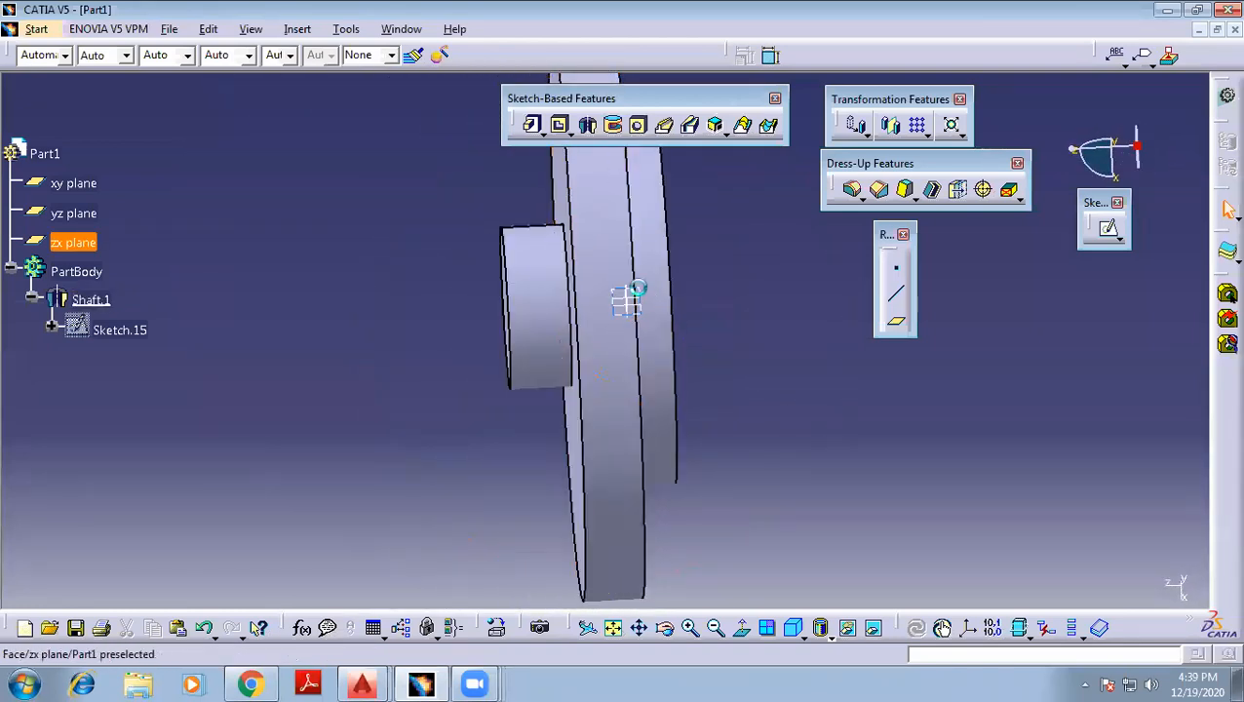
click(627, 300)
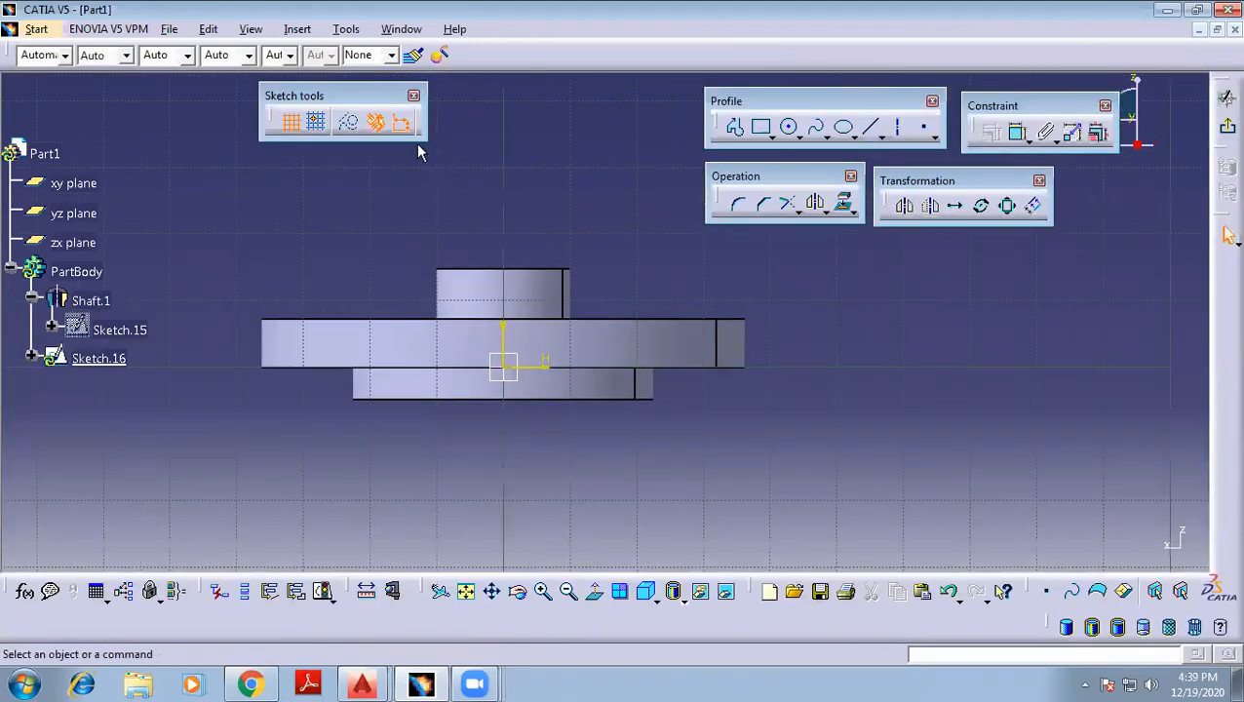
click(761, 128)
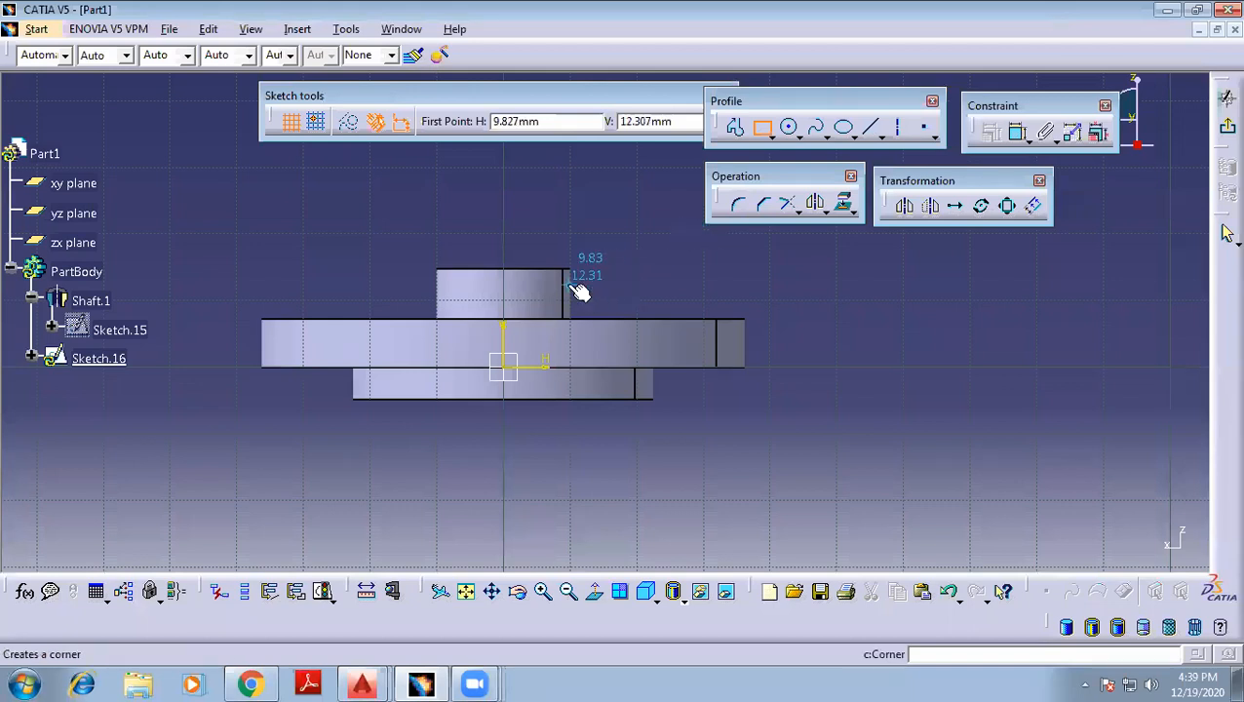
click(555, 288)
click(616, 302)
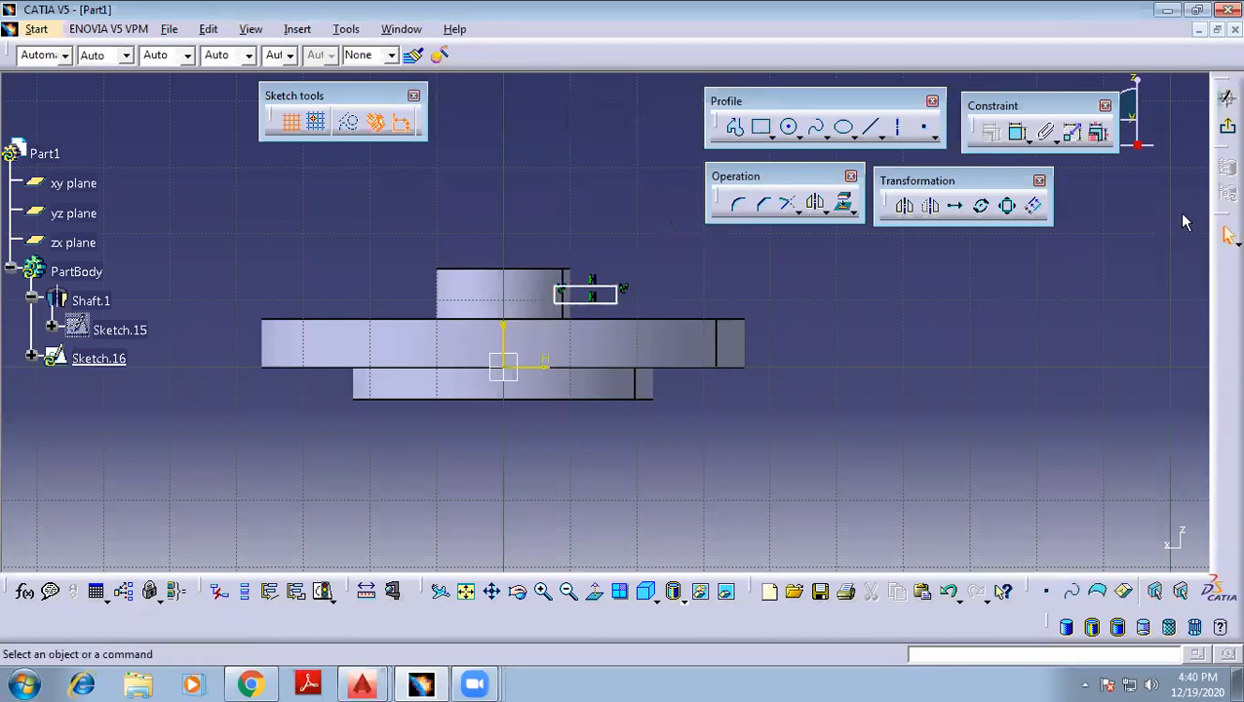
click(1227, 97)
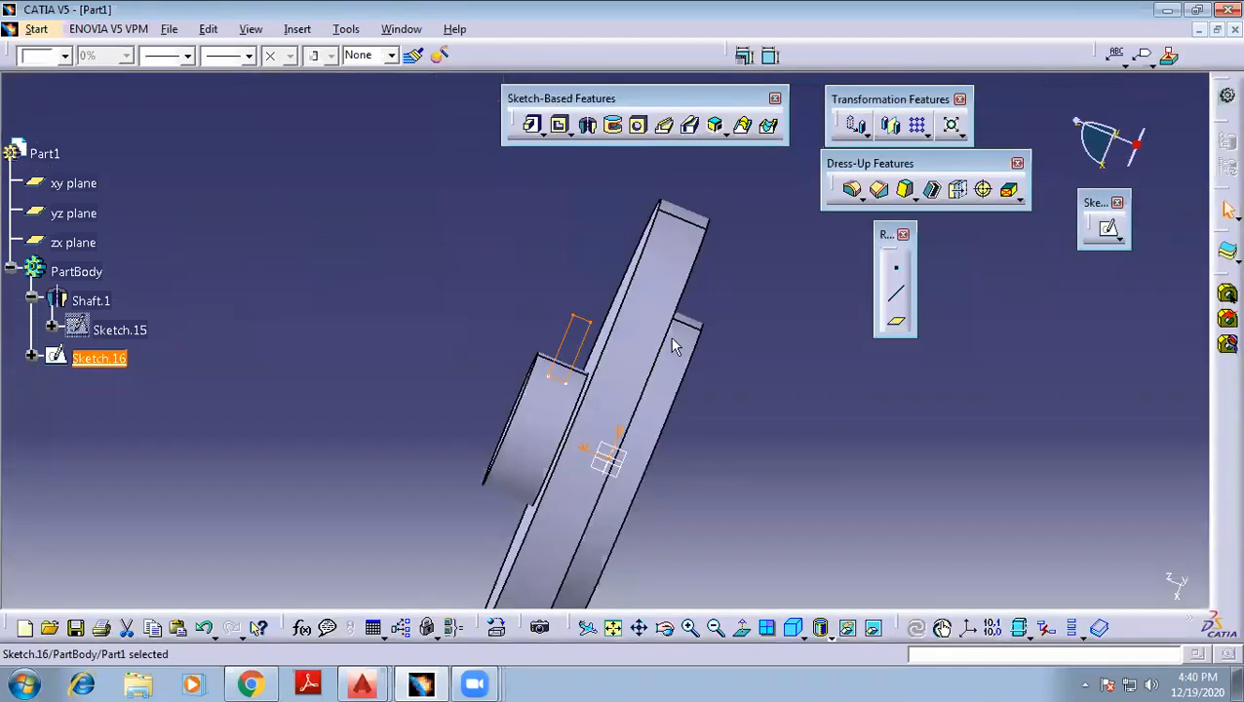
Start a Groove from the rectangle sketch and set its first angle to 90 degrees
middle_drag(398, 434, 708, 355)
middle_drag(305, 170, 121, 148)
click(614, 128)
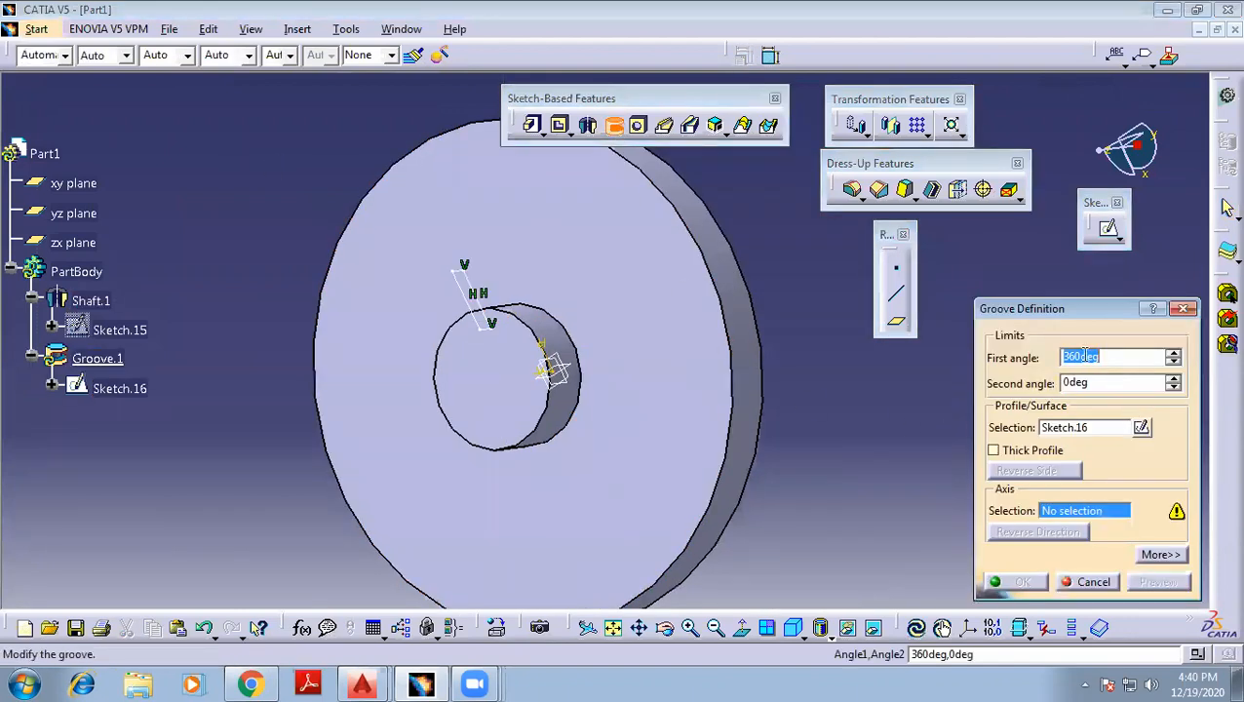
drag(1051, 316, 763, 164)
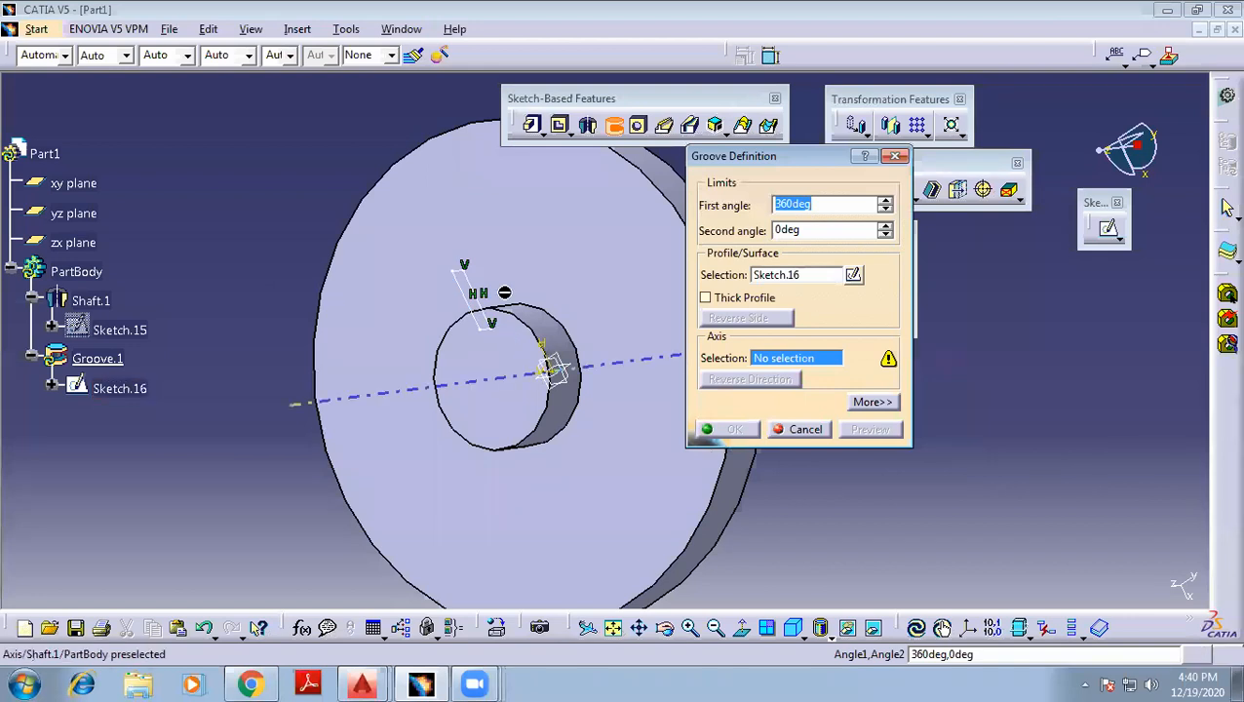
double_click(825, 207)
text(9)
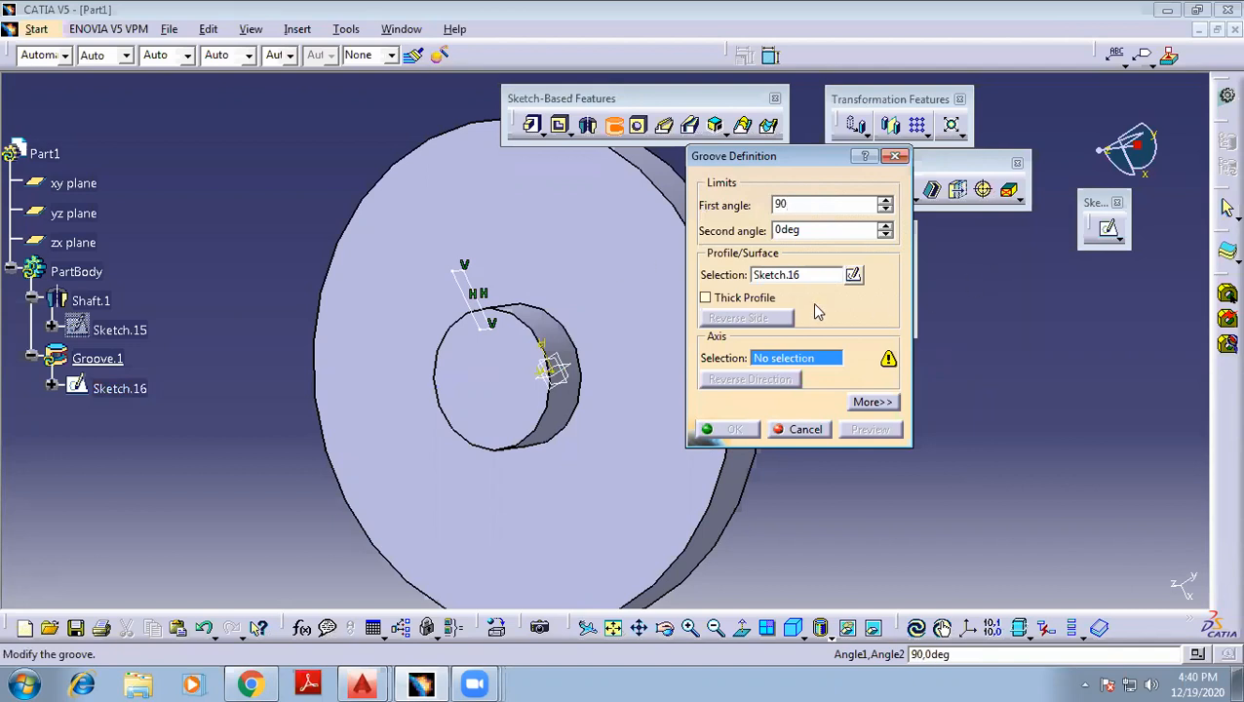
text(0)
click(780, 275)
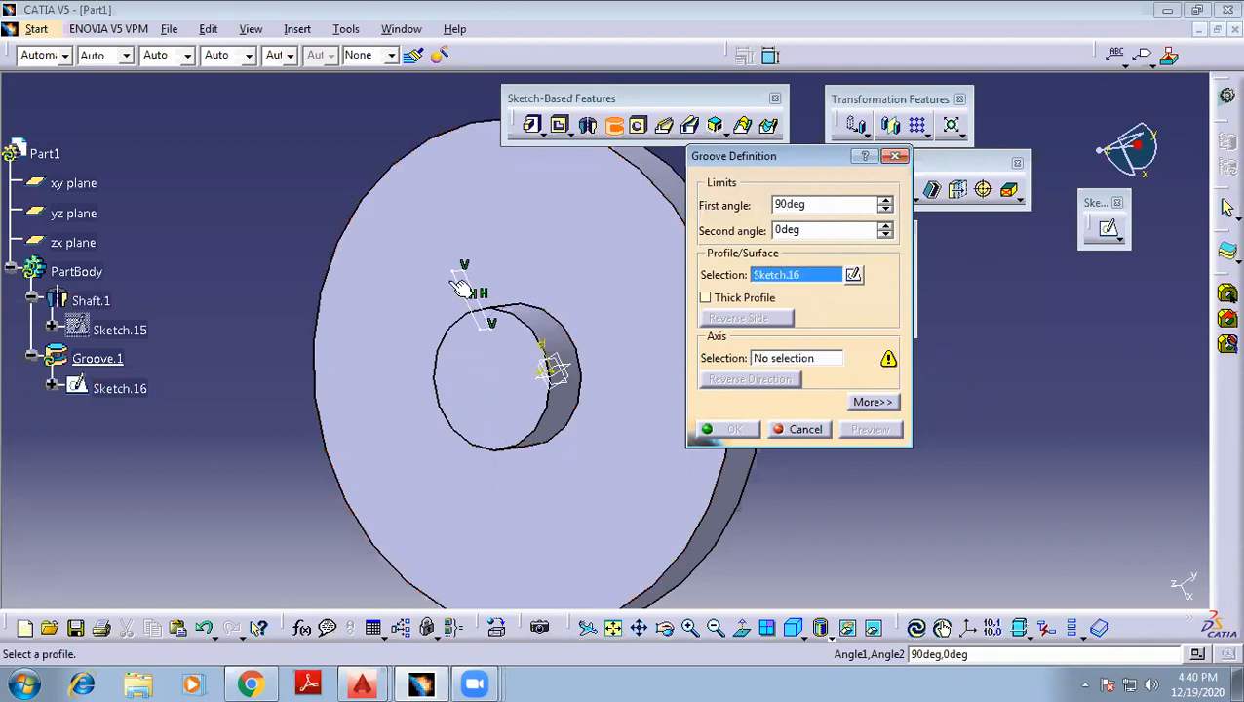
Use the small hub's revolution axis as the groove axis, preview the cut and create the groove
click(835, 358)
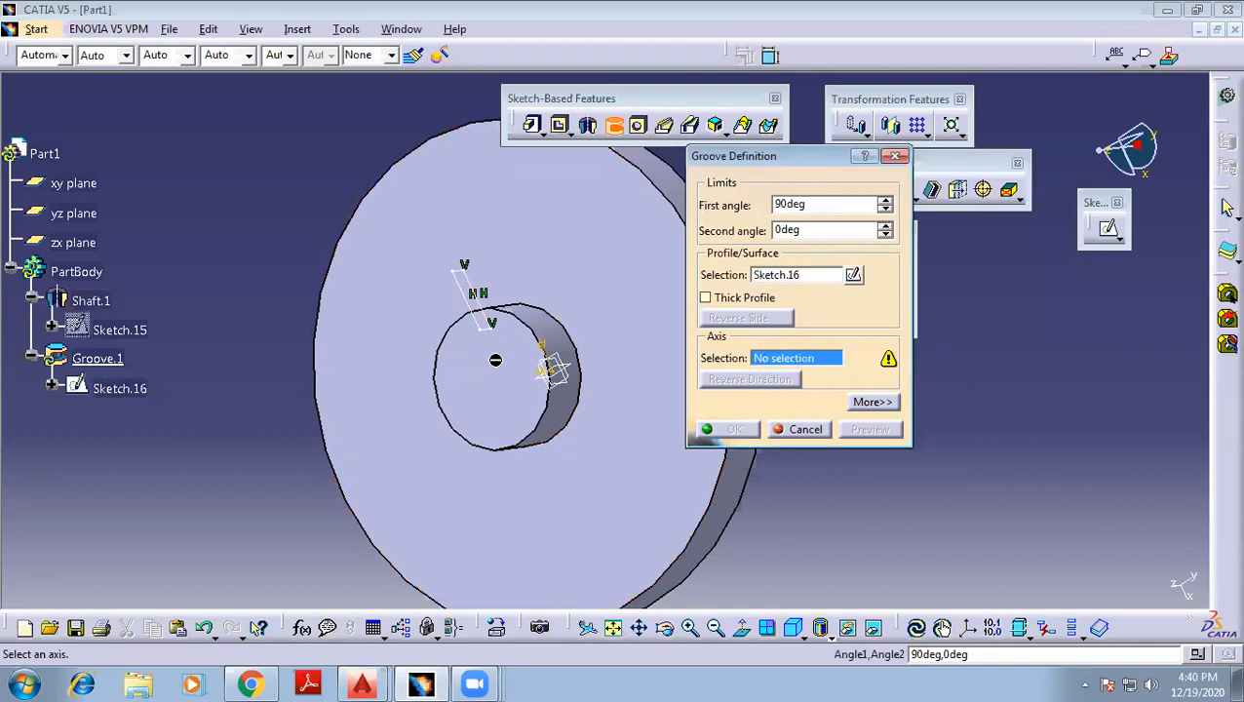
middle_drag(589, 291, 539, 304)
scroll(588, 291, up, 1)
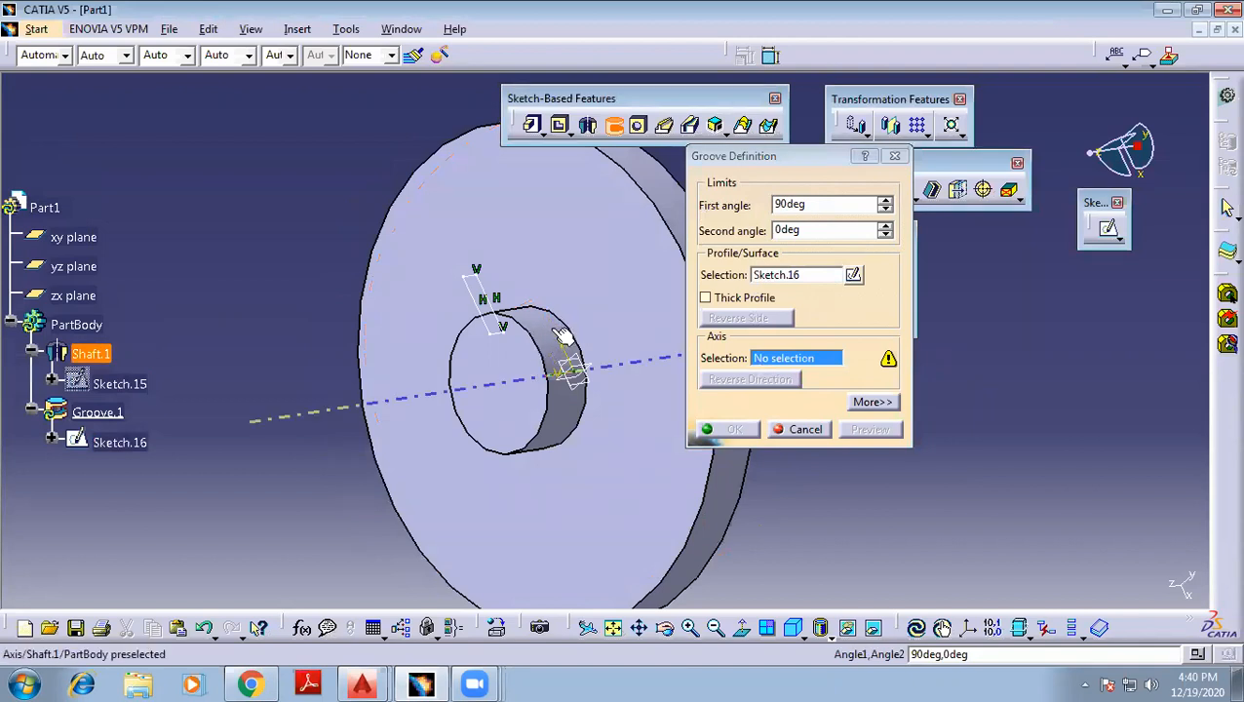
right_click(792, 359)
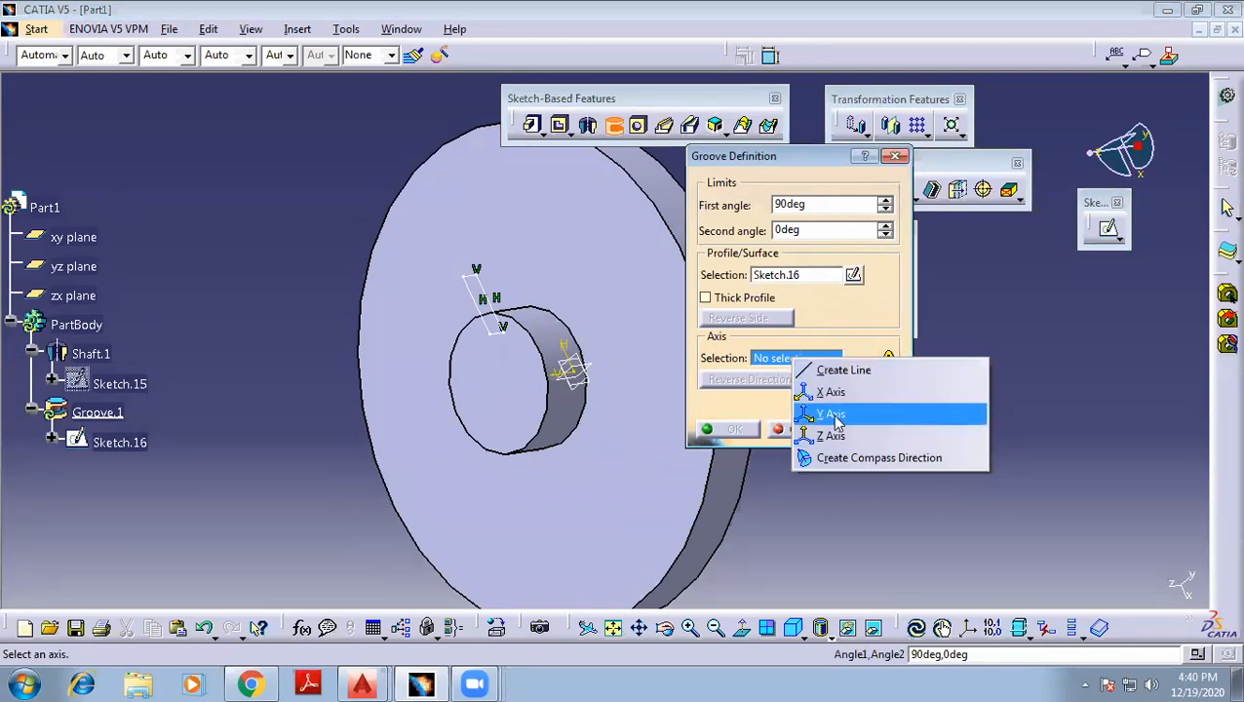
click(1036, 361)
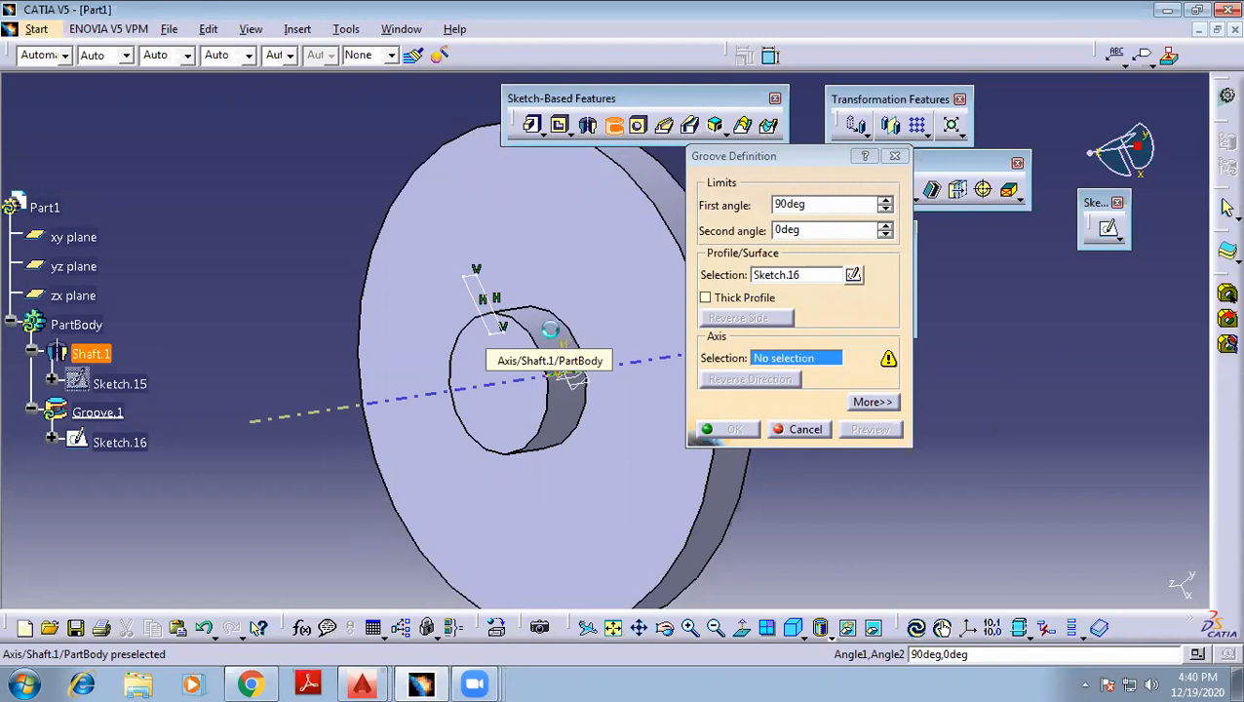
click(550, 331)
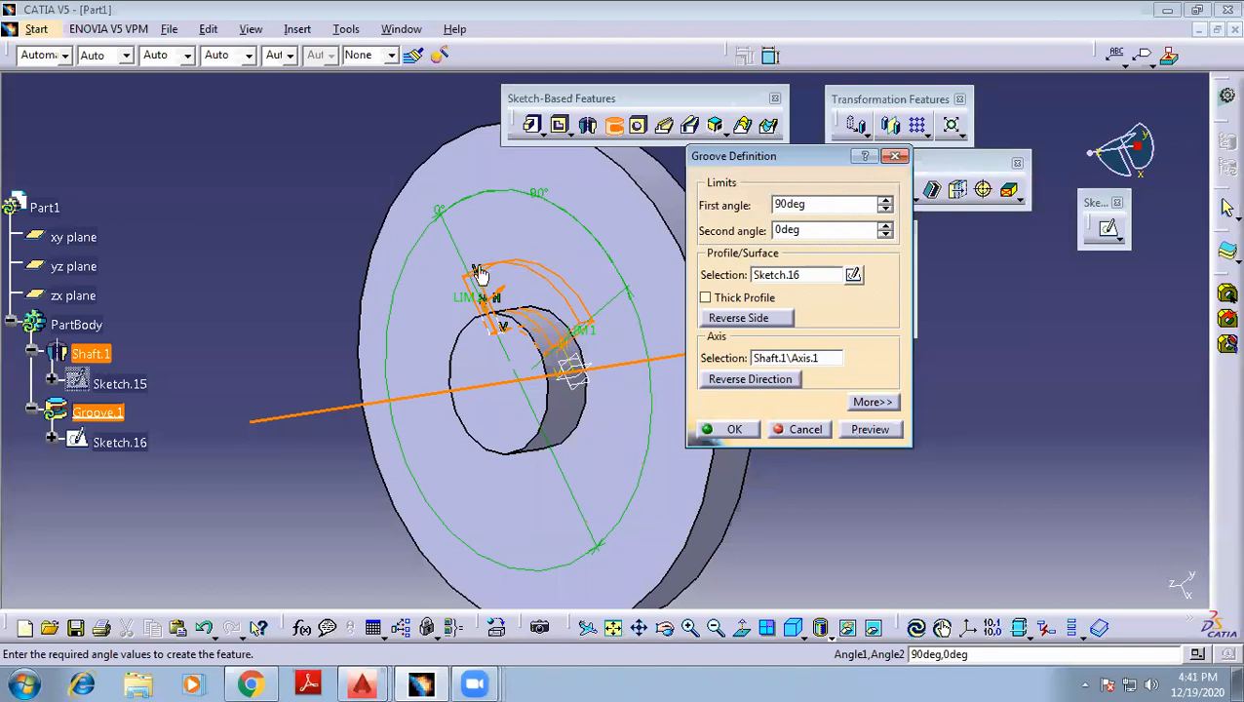
click(868, 429)
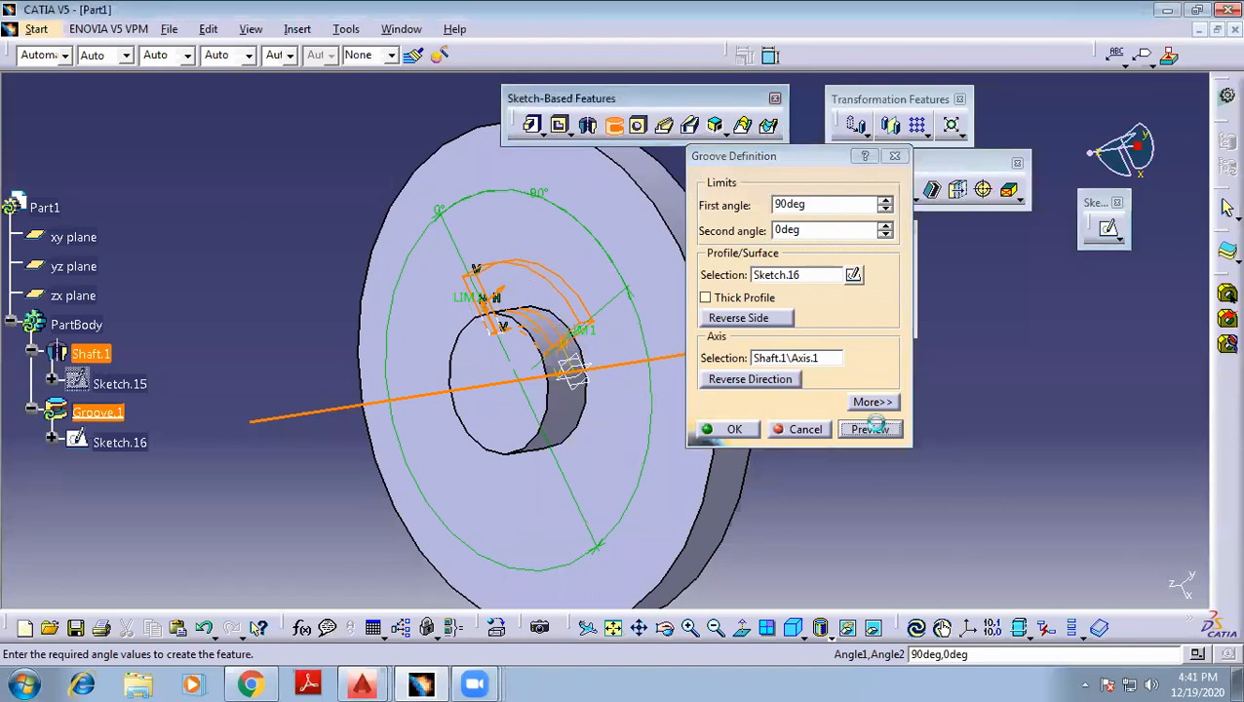
click(726, 430)
Examine the partial groove cut into the small hub, both close up and from the side
middle_drag(745, 337, 698, 421)
middle_drag(606, 328, 616, 383)
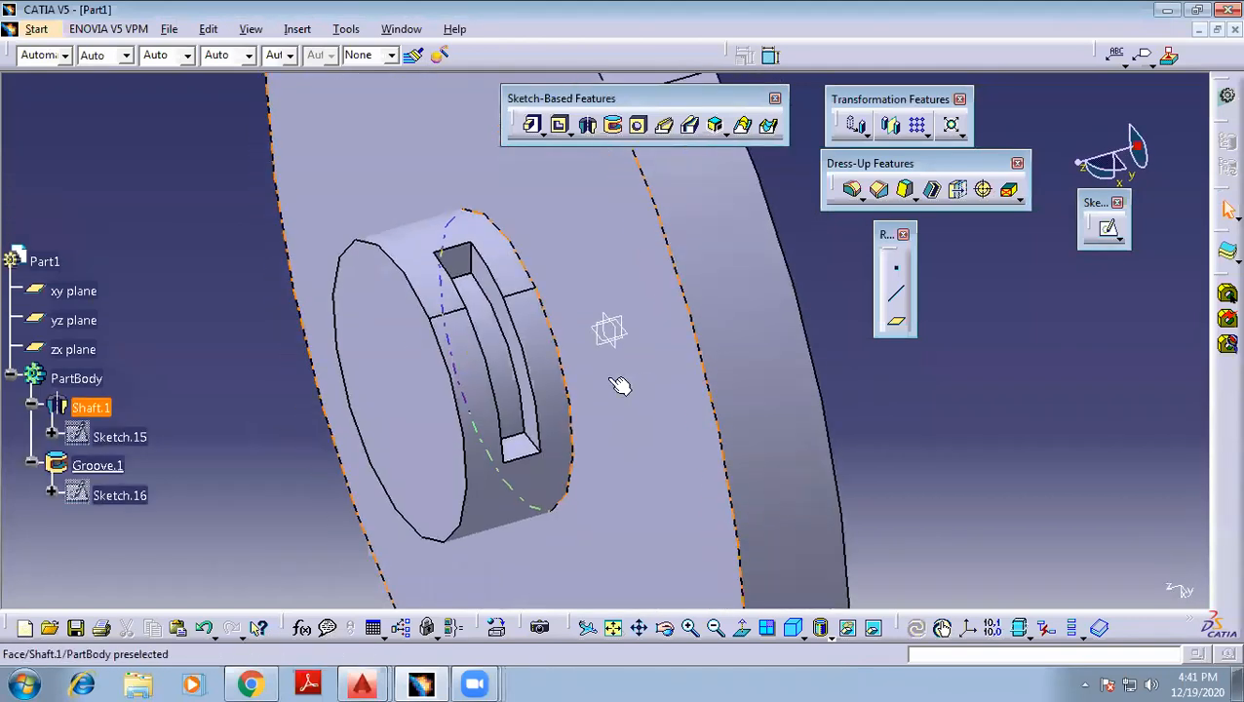
click(517, 390)
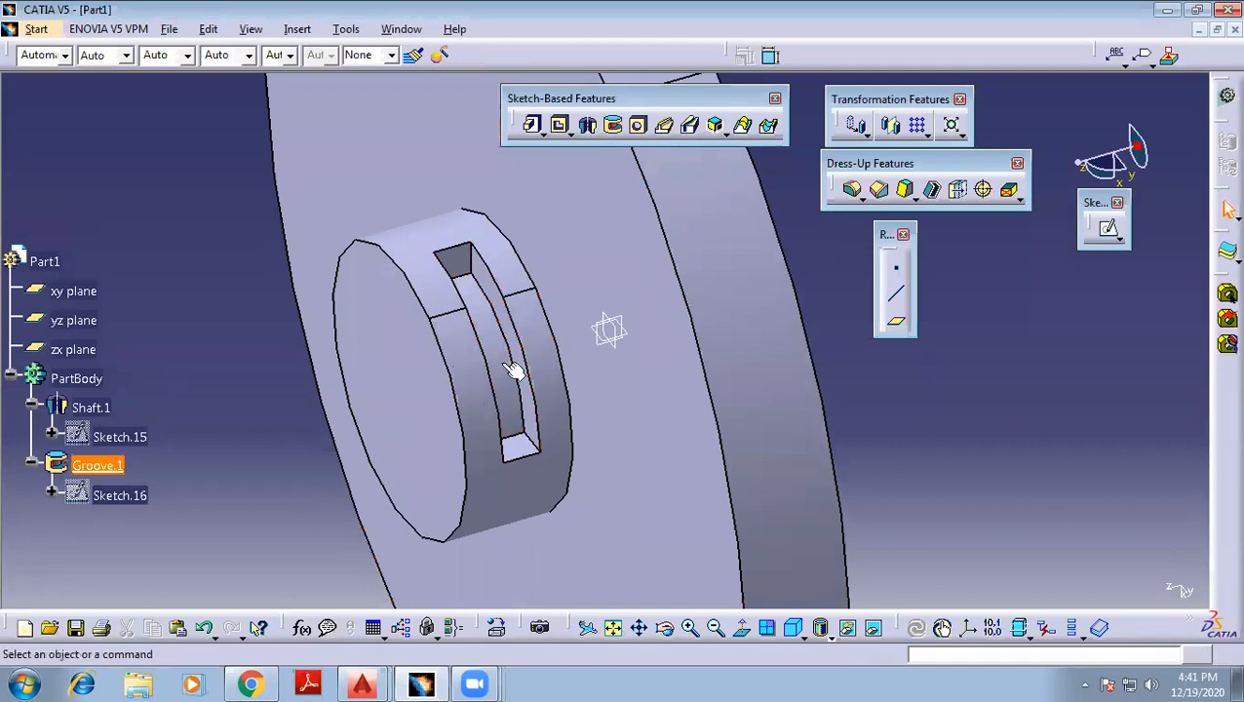
click(397, 155)
middle_drag(599, 279, 557, 322)
middle_drag(738, 348, 708, 294)
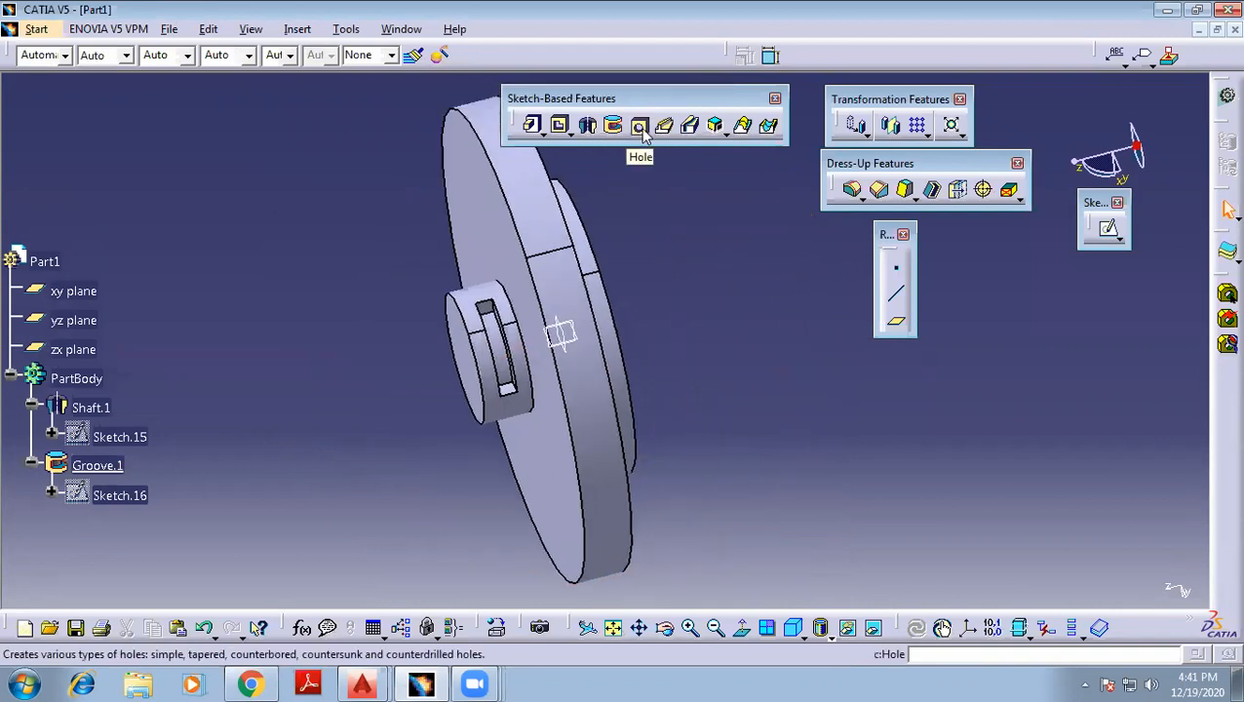
Start a Hole on the raised circular end face on the side of the disc opposite the small hub
middle_drag(657, 280, 513, 268)
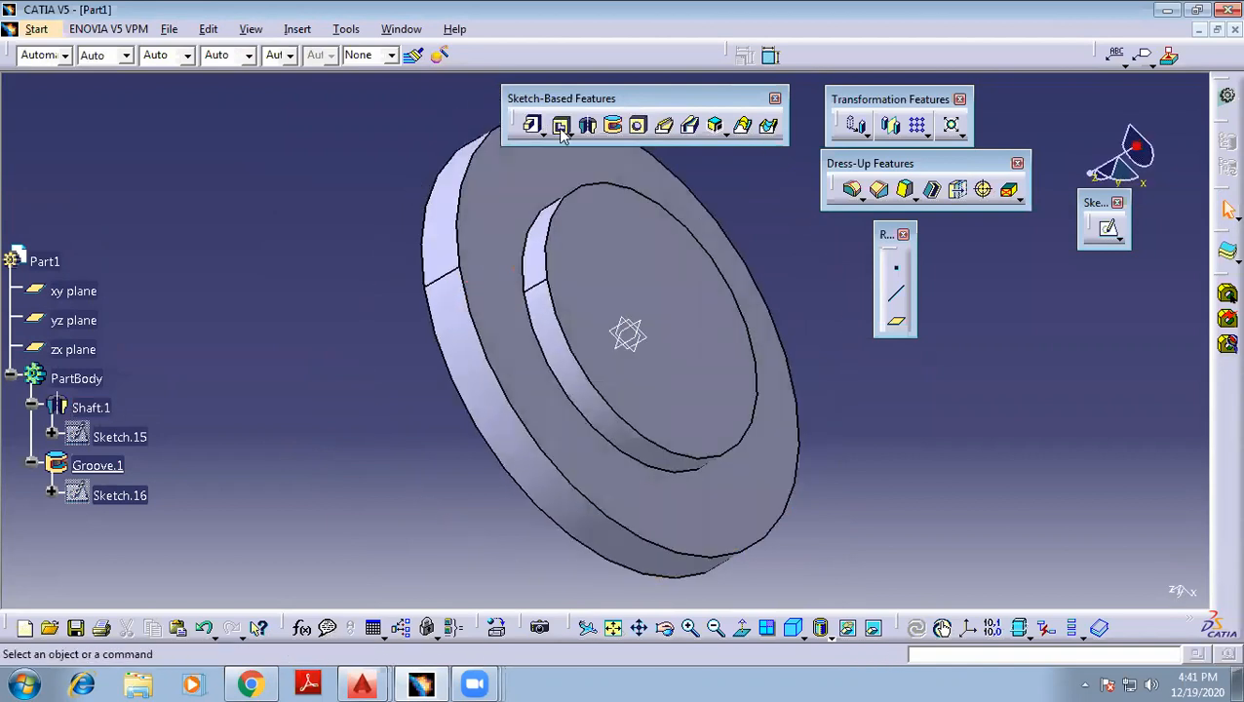
middle_drag(748, 261, 661, 283)
middle_drag(827, 222, 716, 258)
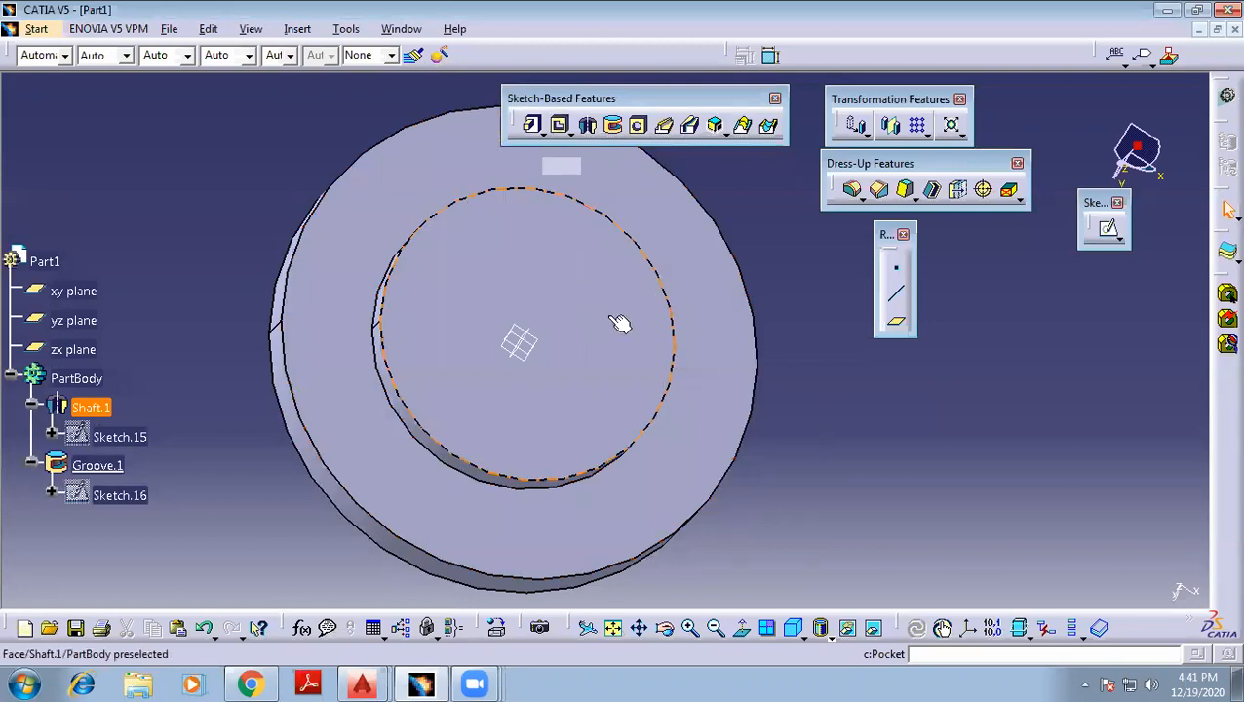
middle_drag(811, 268, 630, 265)
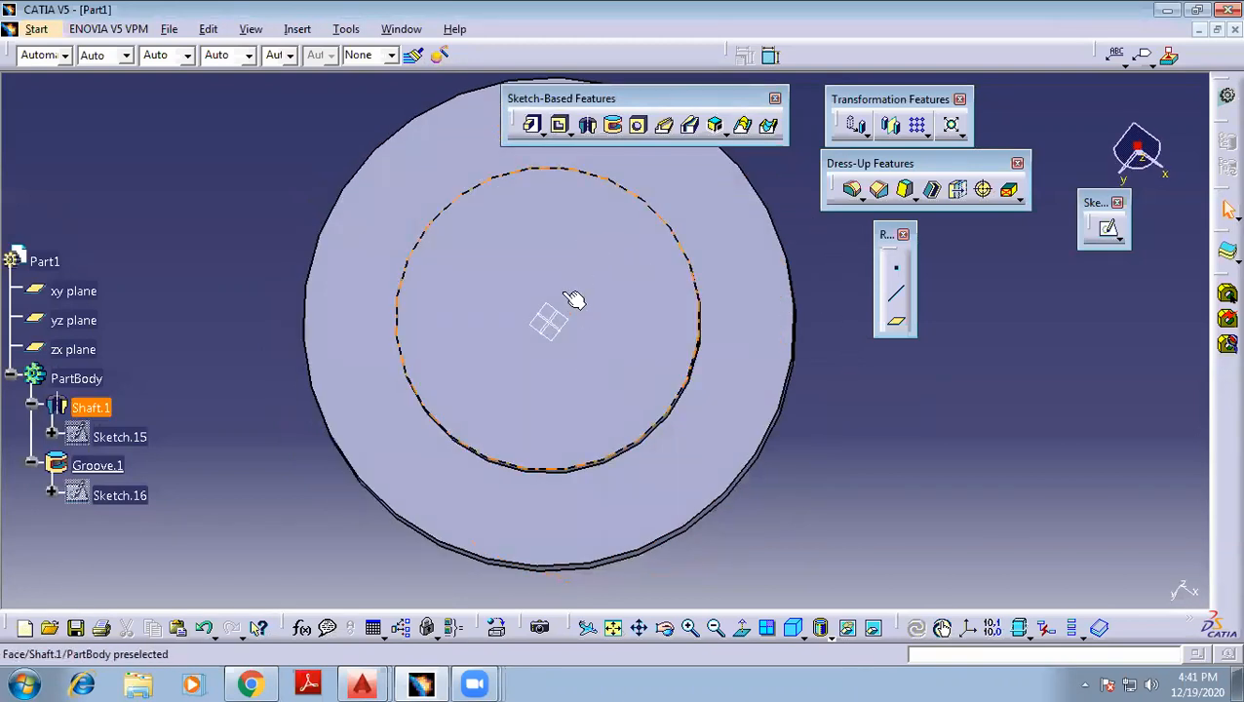
click(639, 128)
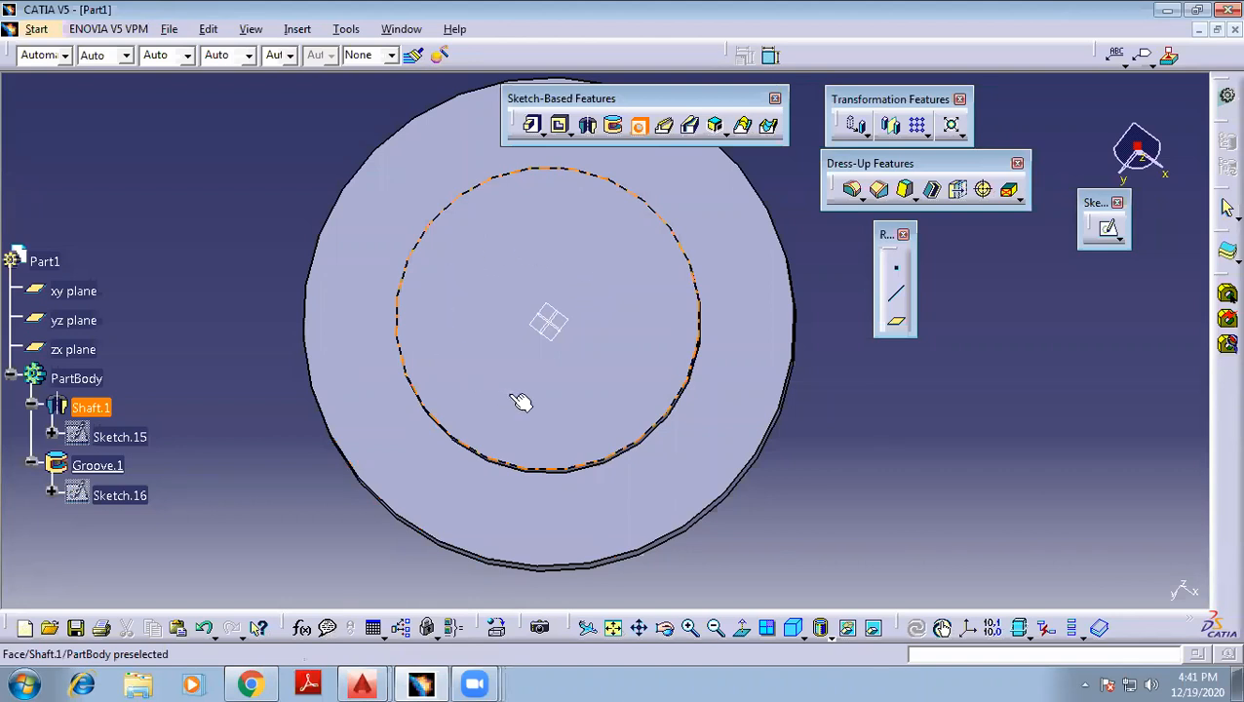
click(546, 244)
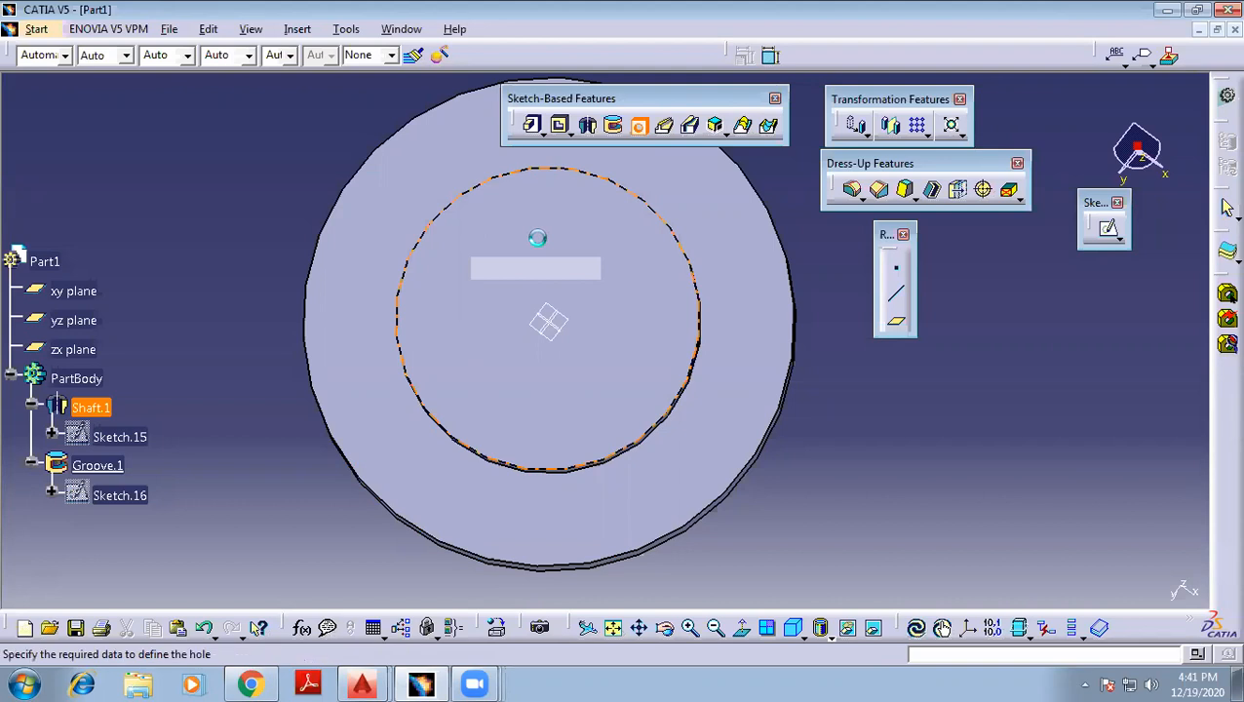
mouse_move(569, 233)
middle_down()
mouse_move(520, 174)
mouse_move(564, 213)
middle_up()
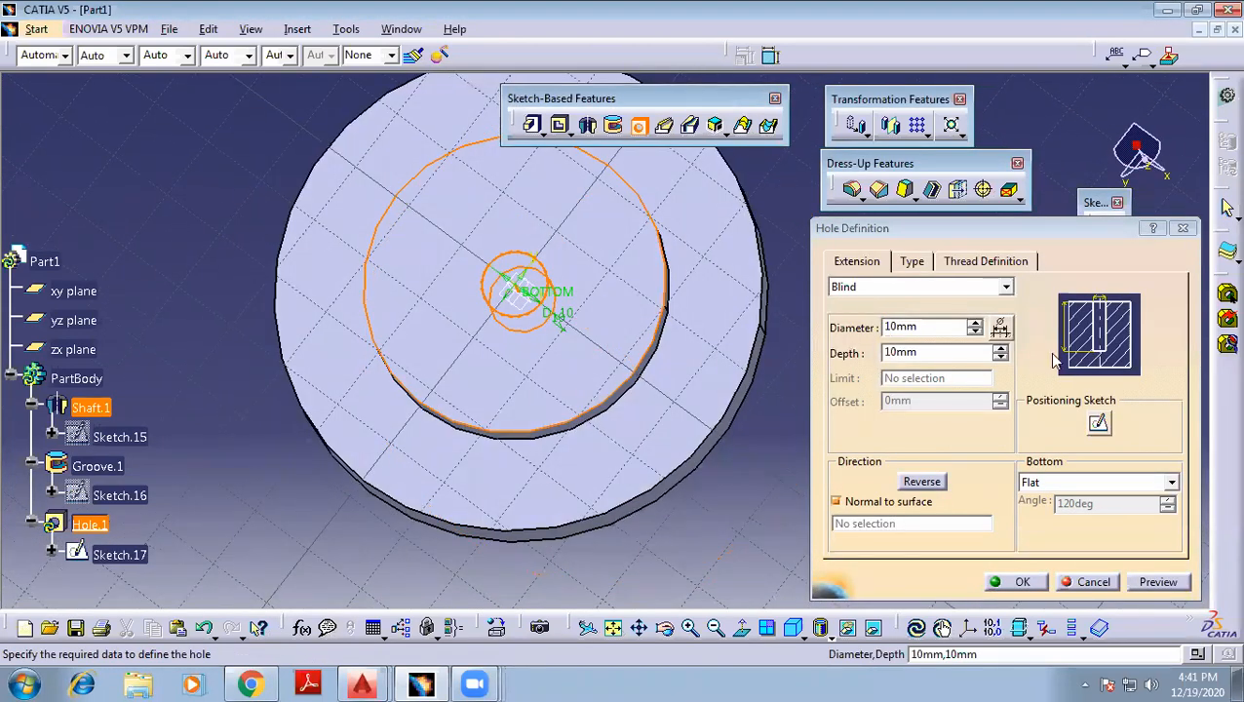
drag(1011, 240, 806, 114)
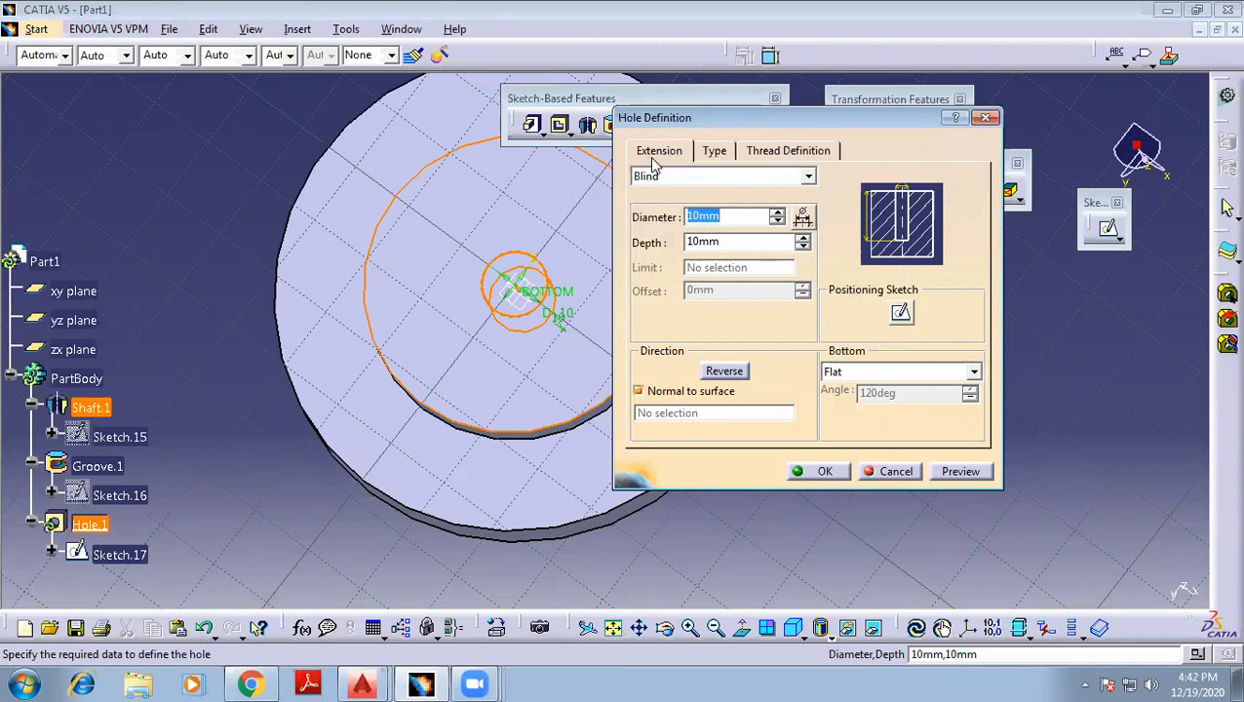
Set the bottom type of the blind hole to V-Bottom
middle_drag(511, 203, 494, 243)
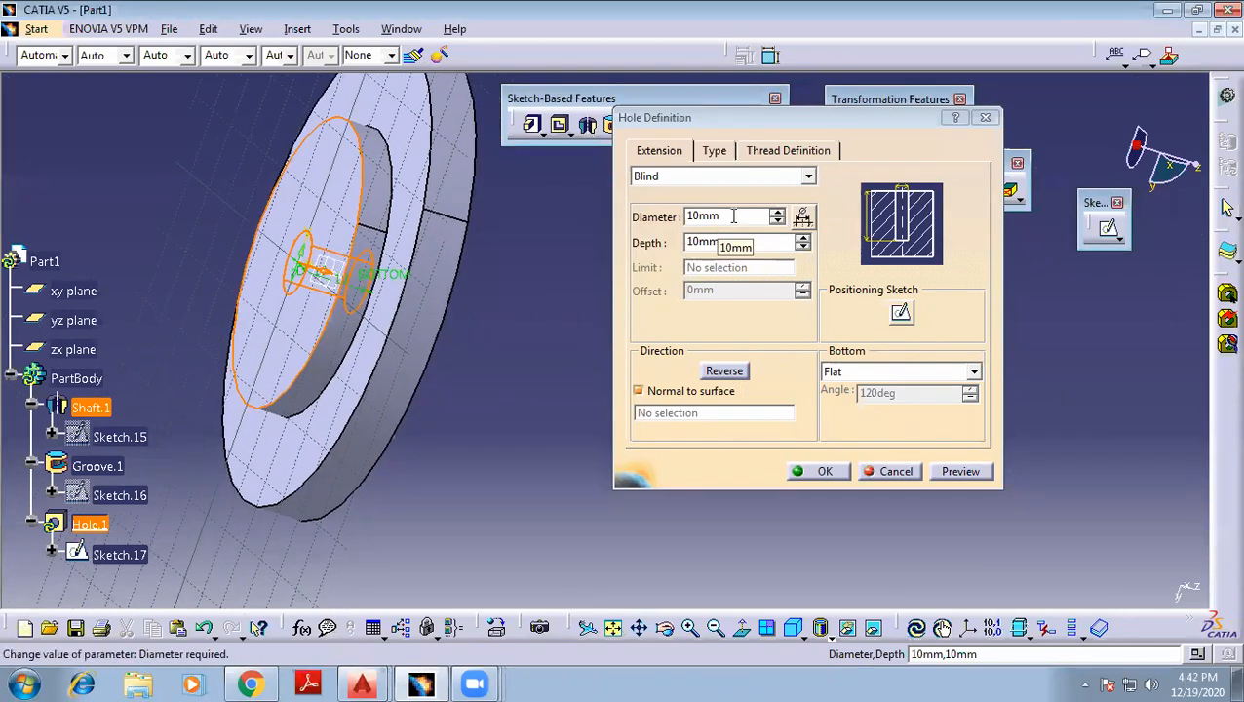
drag(723, 216, 621, 212)
click(740, 242)
drag(662, 250, 650, 254)
mouse_move(510, 358)
middle_down()
mouse_move(475, 325)
mouse_move(591, 369)
mouse_move(496, 302)
mouse_move(478, 329)
mouse_move(434, 308)
middle_up()
scroll(555, 372, up, 1)
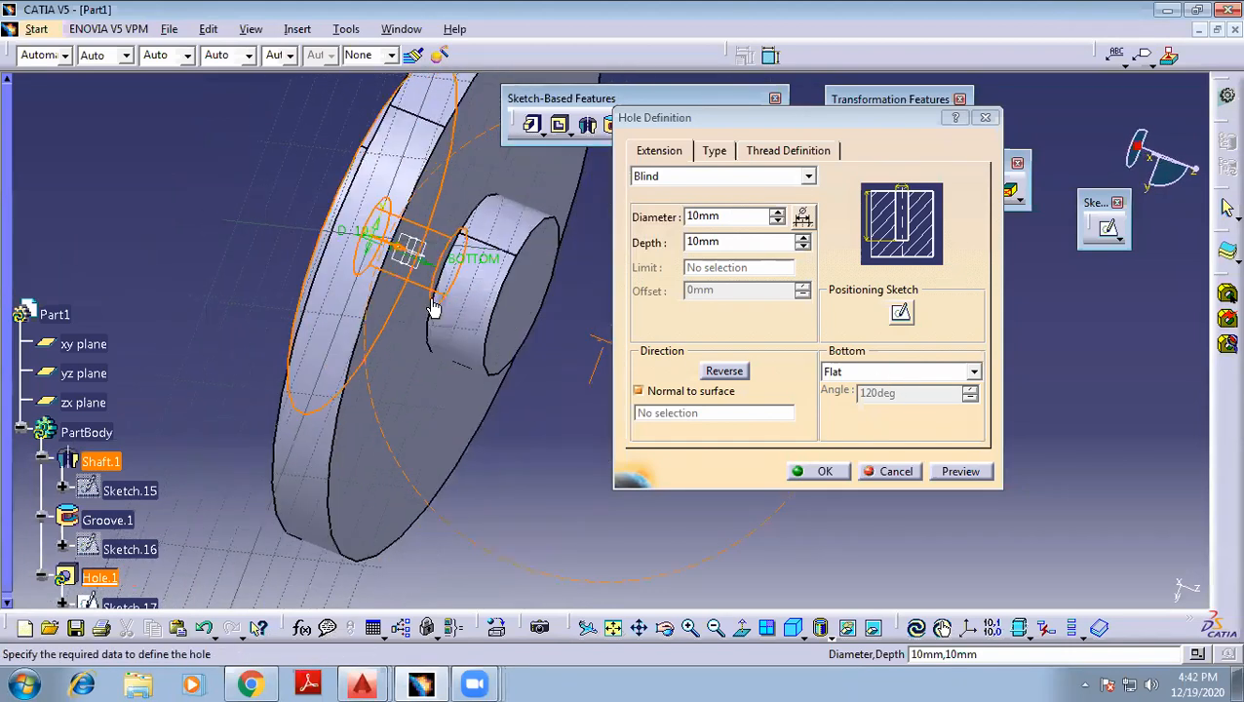
click(870, 371)
click(848, 404)
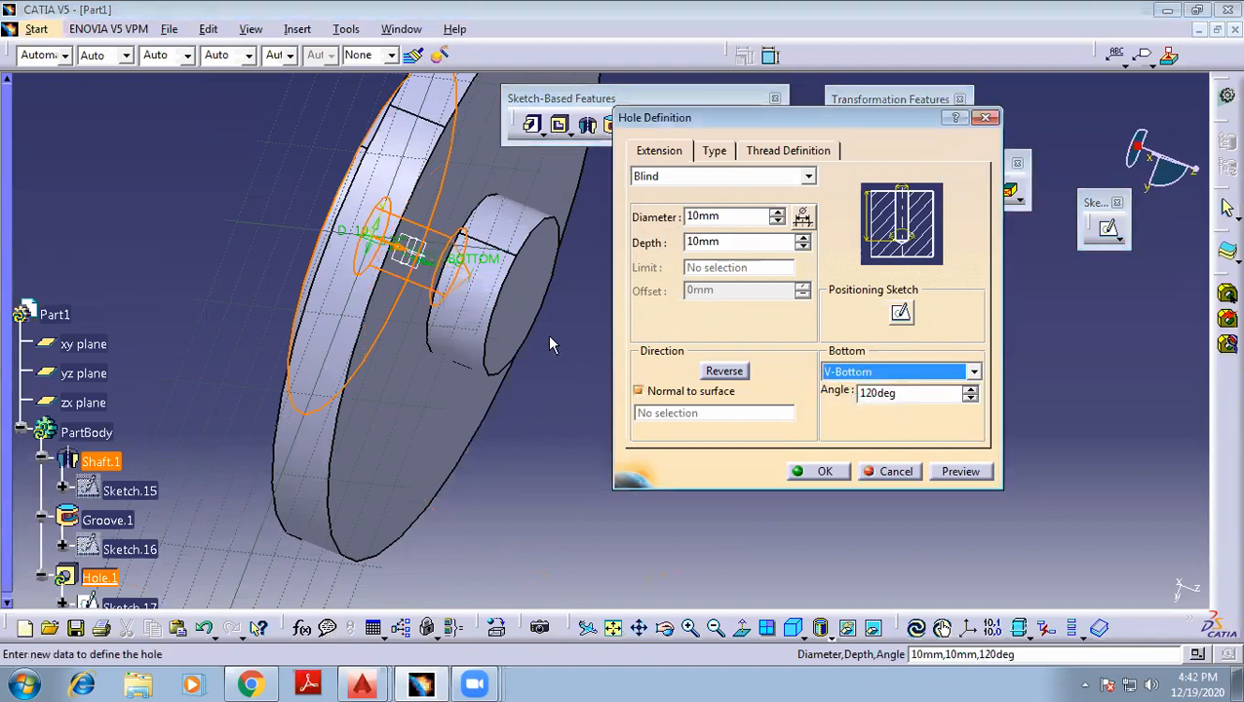
middle_drag(457, 286, 425, 278)
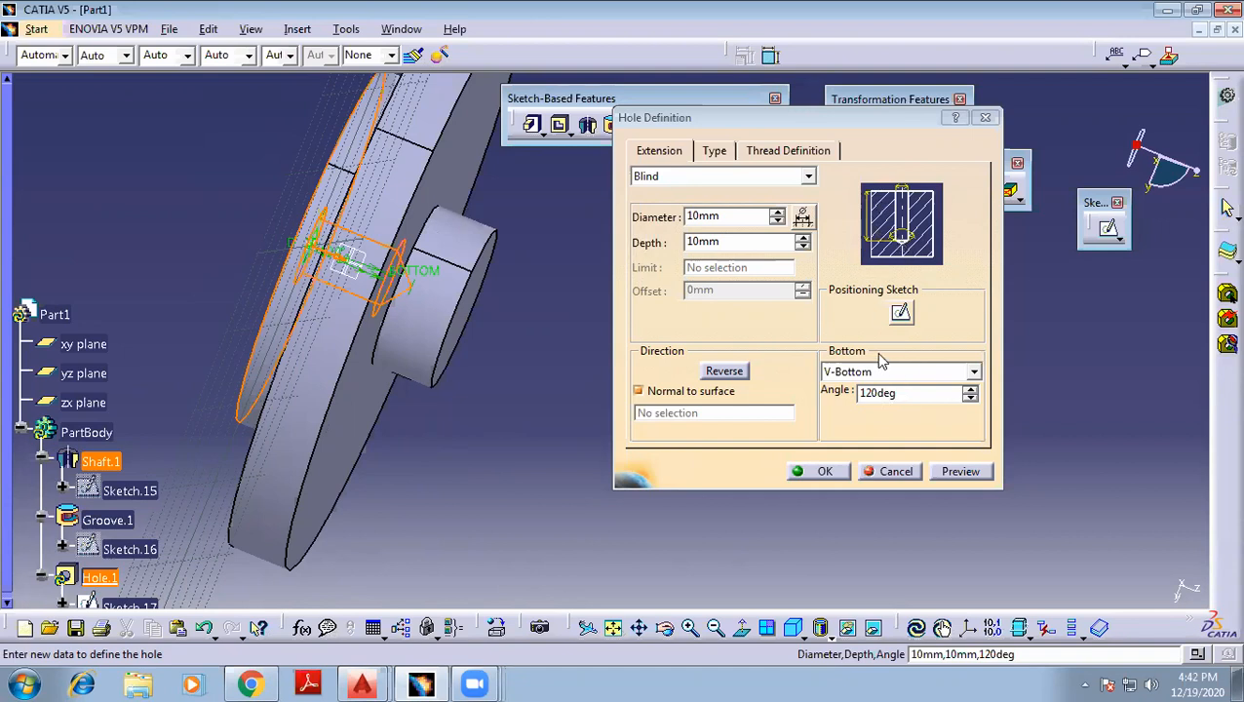
Set the hole's diameter to 5 mm and preview it
middle_drag(360, 307, 609, 297)
middle_drag(337, 217, 376, 308)
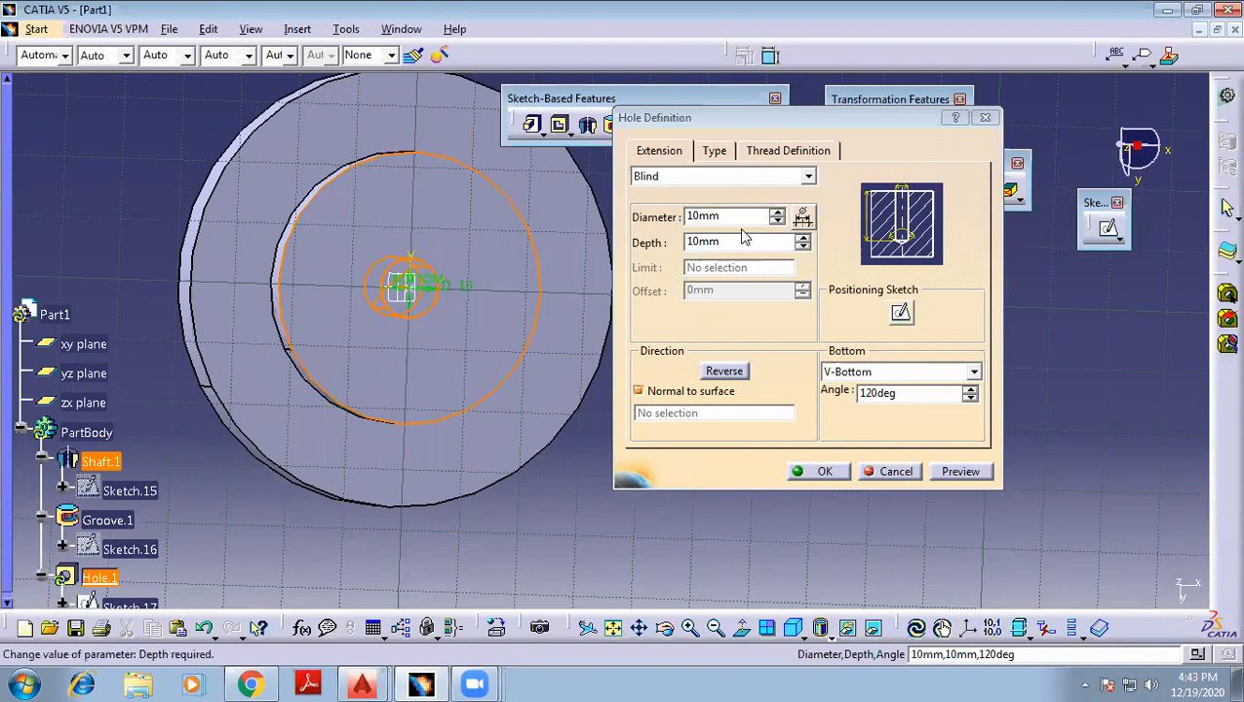
drag(736, 216, 672, 210)
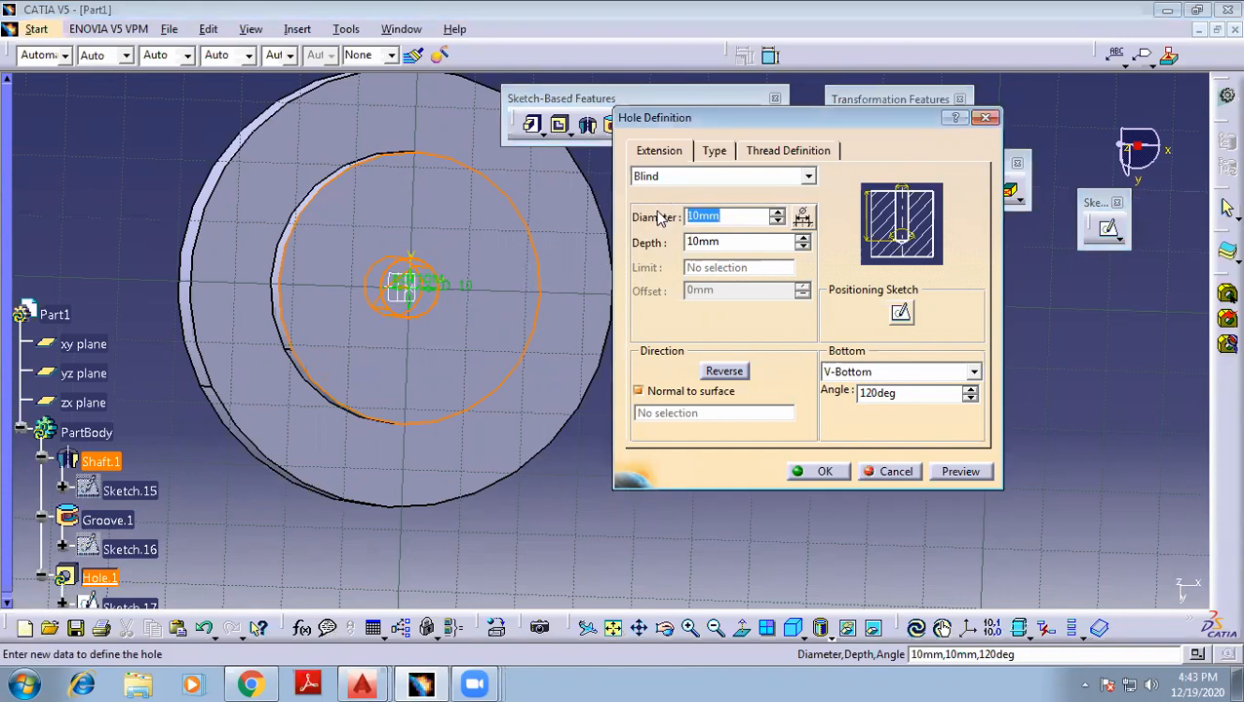
text(5)
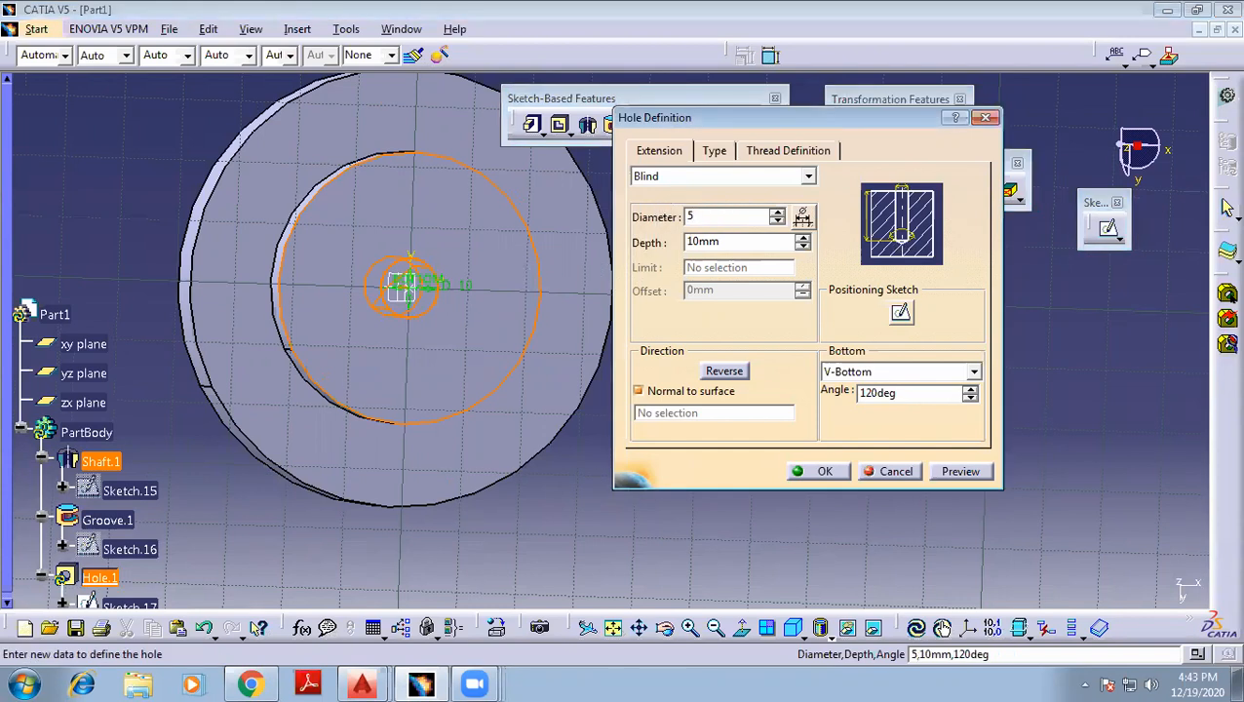
click(952, 472)
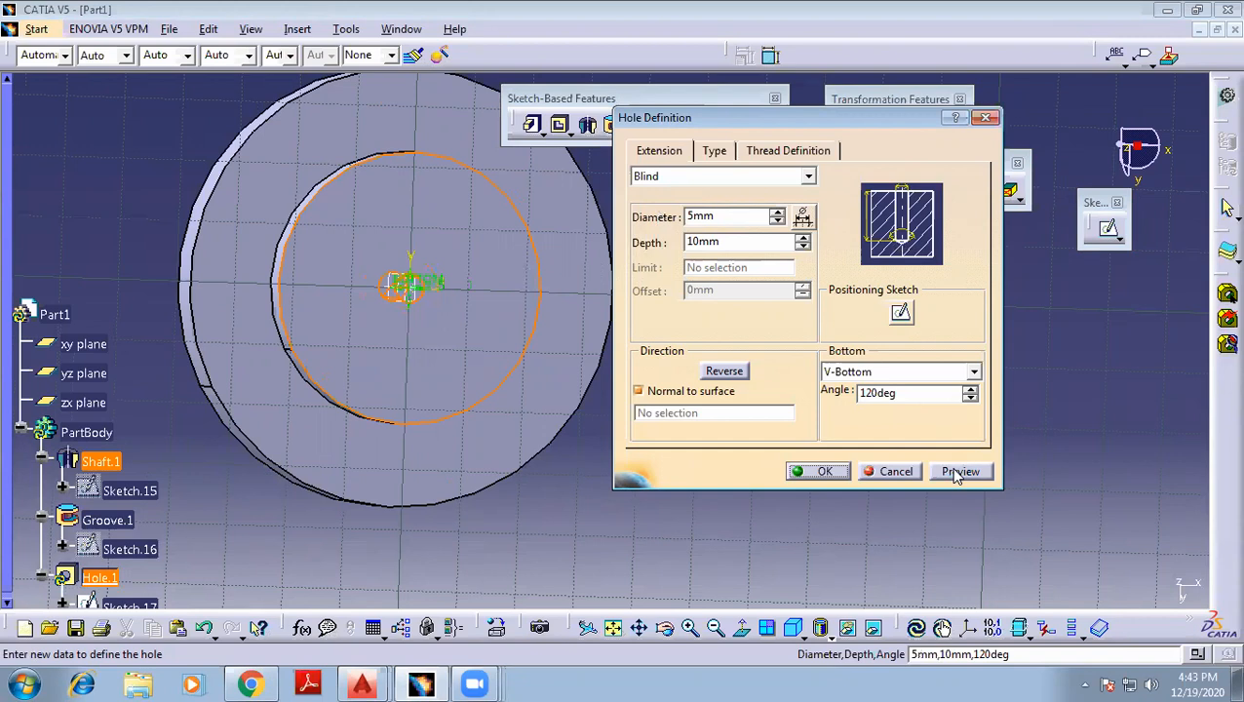
mouse_move(439, 322)
middle_down()
mouse_move(436, 338)
mouse_move(422, 320)
middle_up()
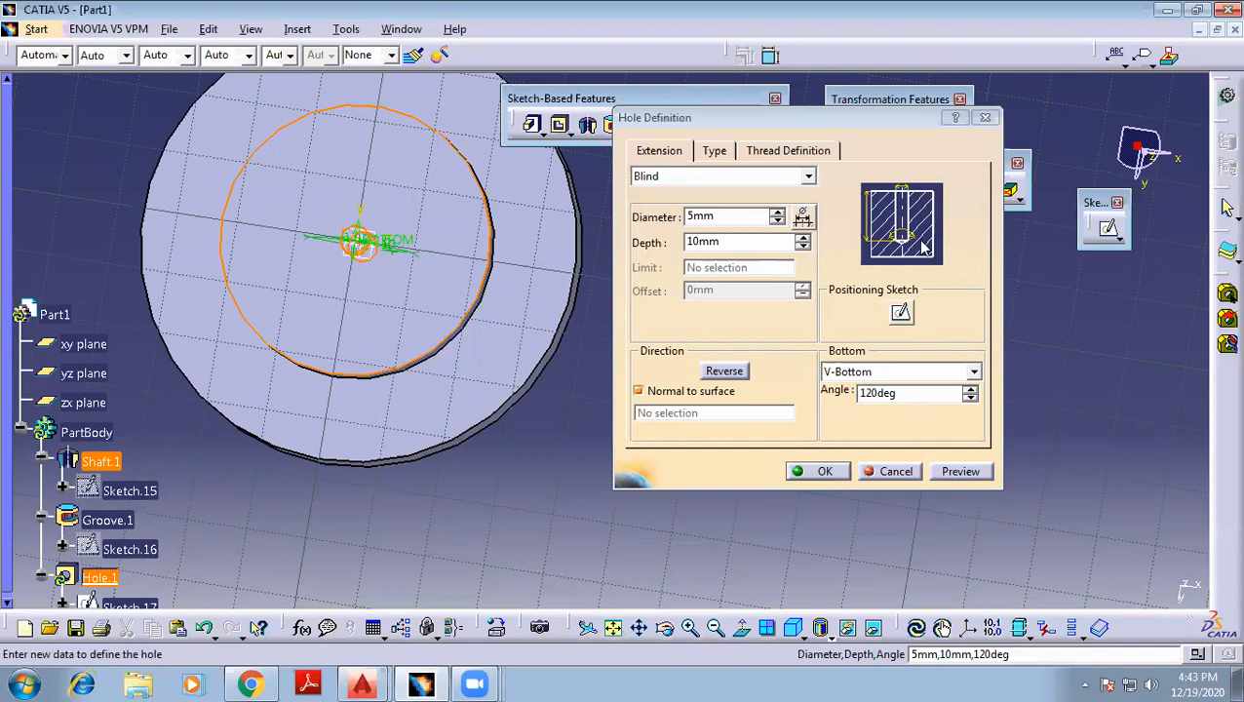
Open the hole's positioning sketch and move its centre point off the origin, about 12.4 mm horizontally and 7.7 mm vertically
click(900, 313)
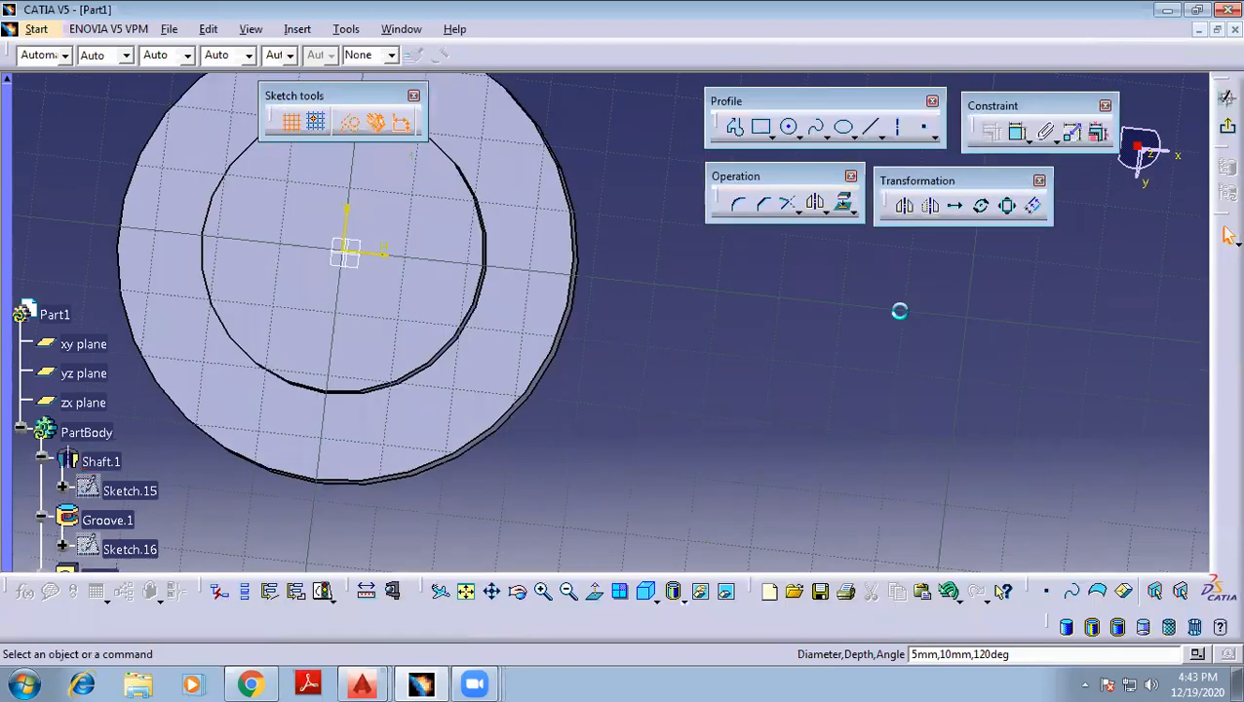
mouse_move(668, 240)
middle_down()
mouse_move(685, 262)
mouse_move(913, 351)
middle_up()
mouse_move(880, 295)
middle_down()
mouse_move(880, 278)
mouse_move(880, 335)
mouse_move(792, 336)
middle_up()
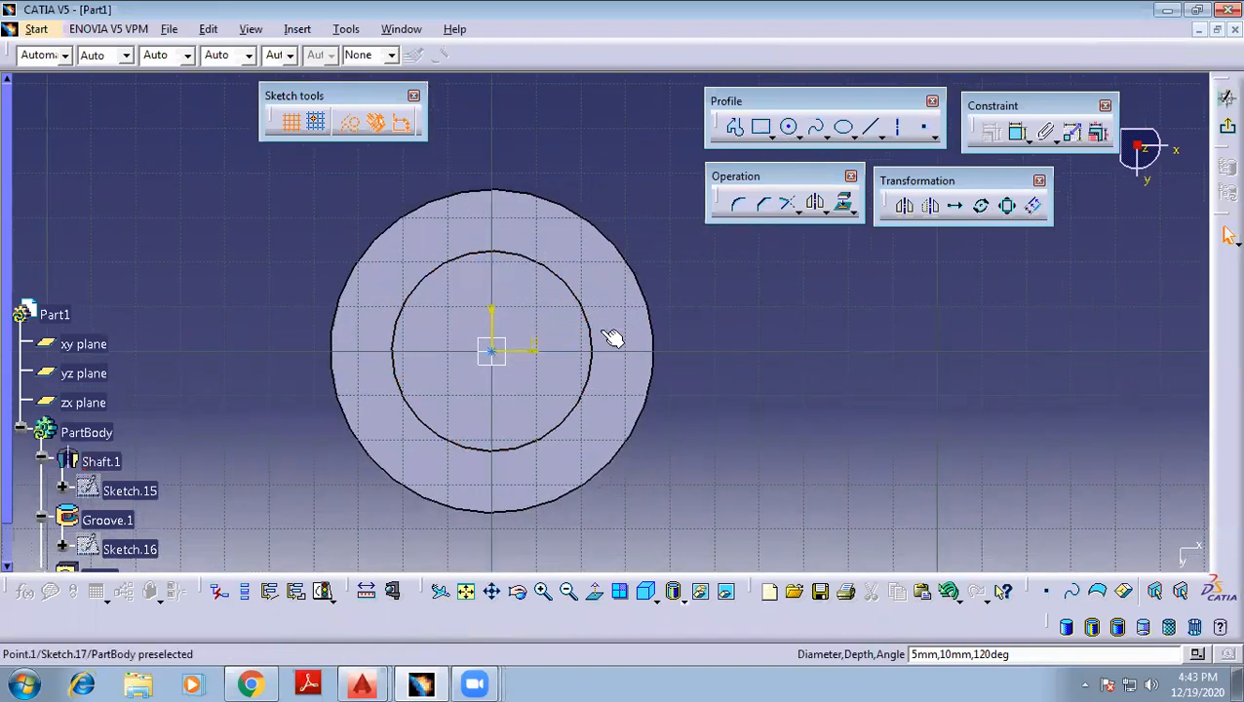
middle_drag(496, 349, 502, 299)
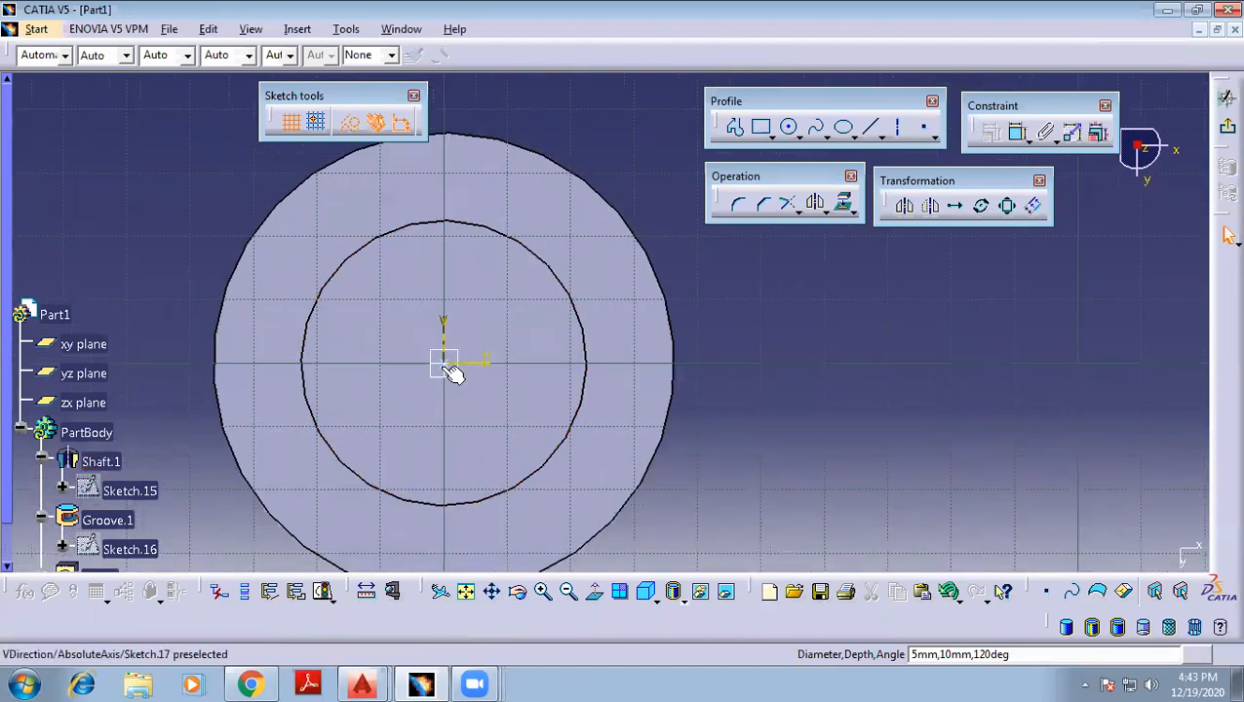
mouse_move(451, 369)
mouse_down()
mouse_move(515, 336)
mouse_move(523, 316)
mouse_up()
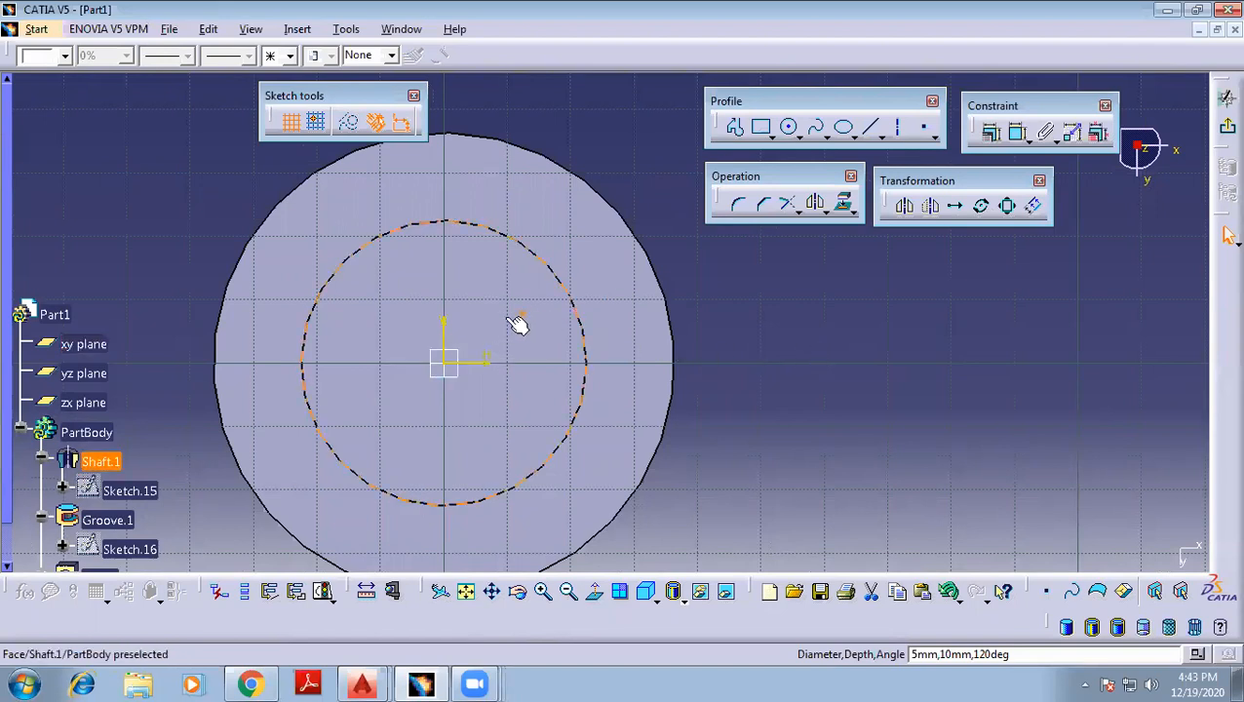
click(523, 314)
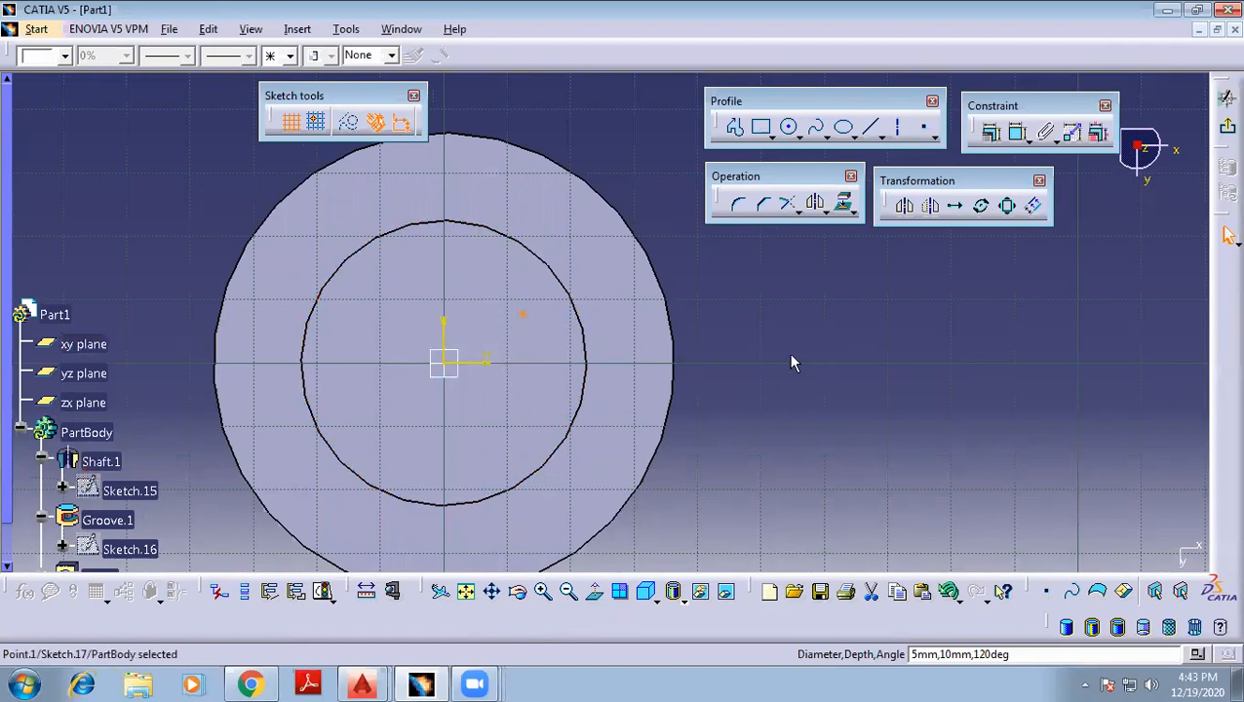
click(847, 310)
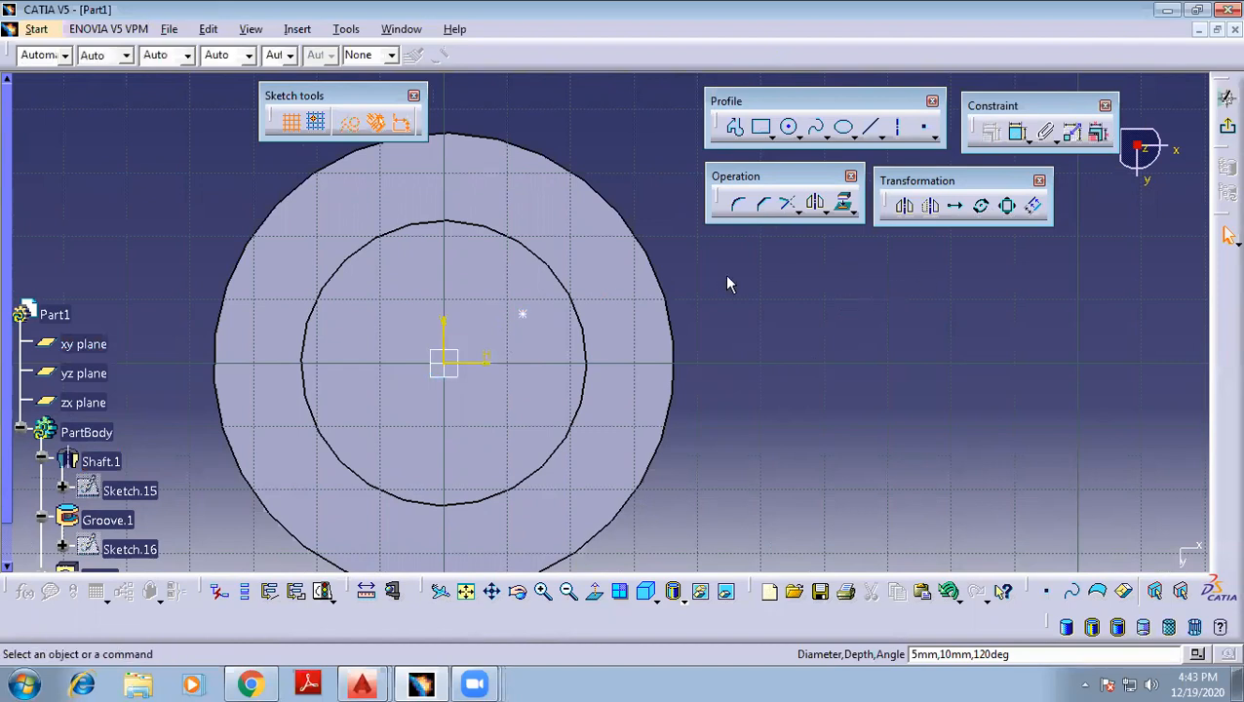
Dimension the hole point's vertical offset from the sketch's horizontal axis and set it to 10 mm
click(1019, 135)
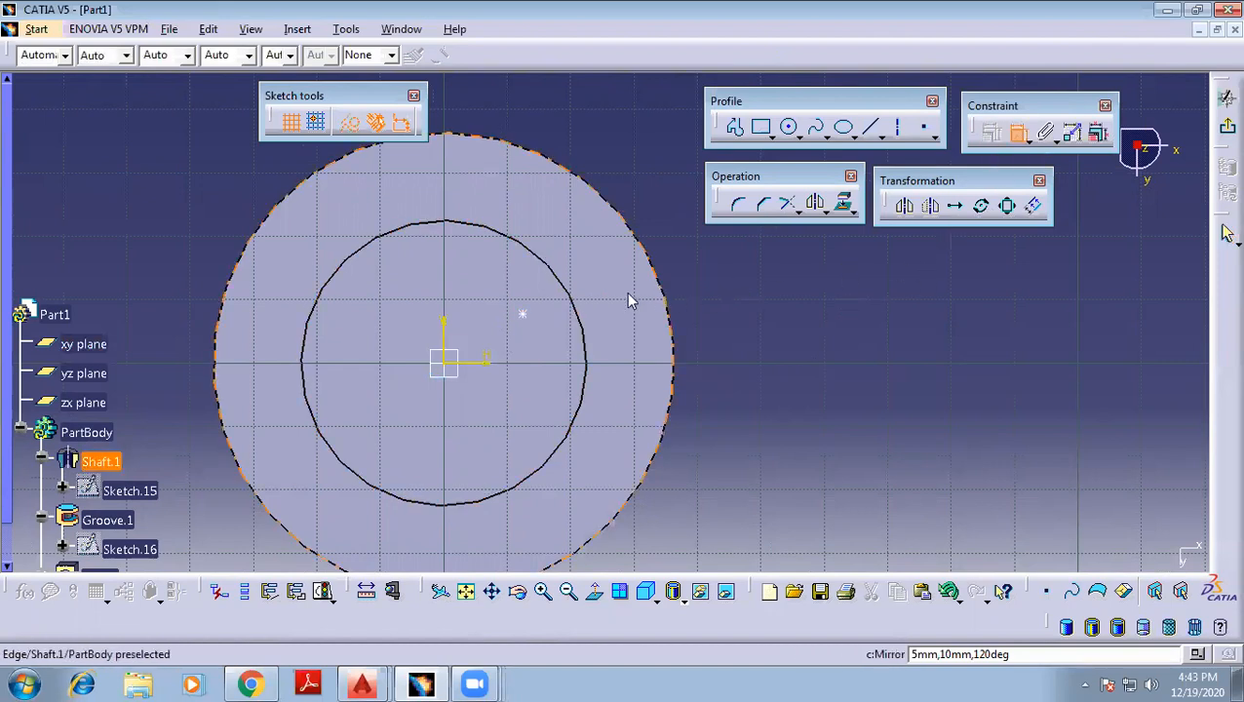
click(525, 316)
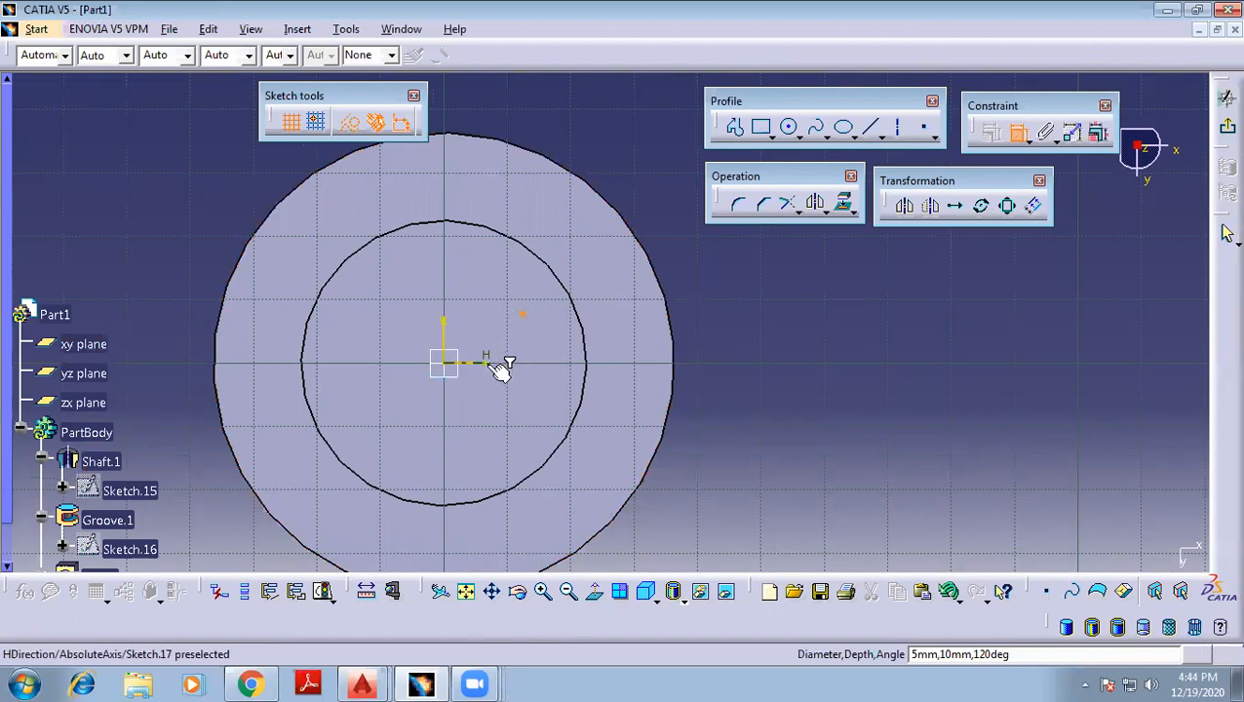
click(486, 364)
click(742, 349)
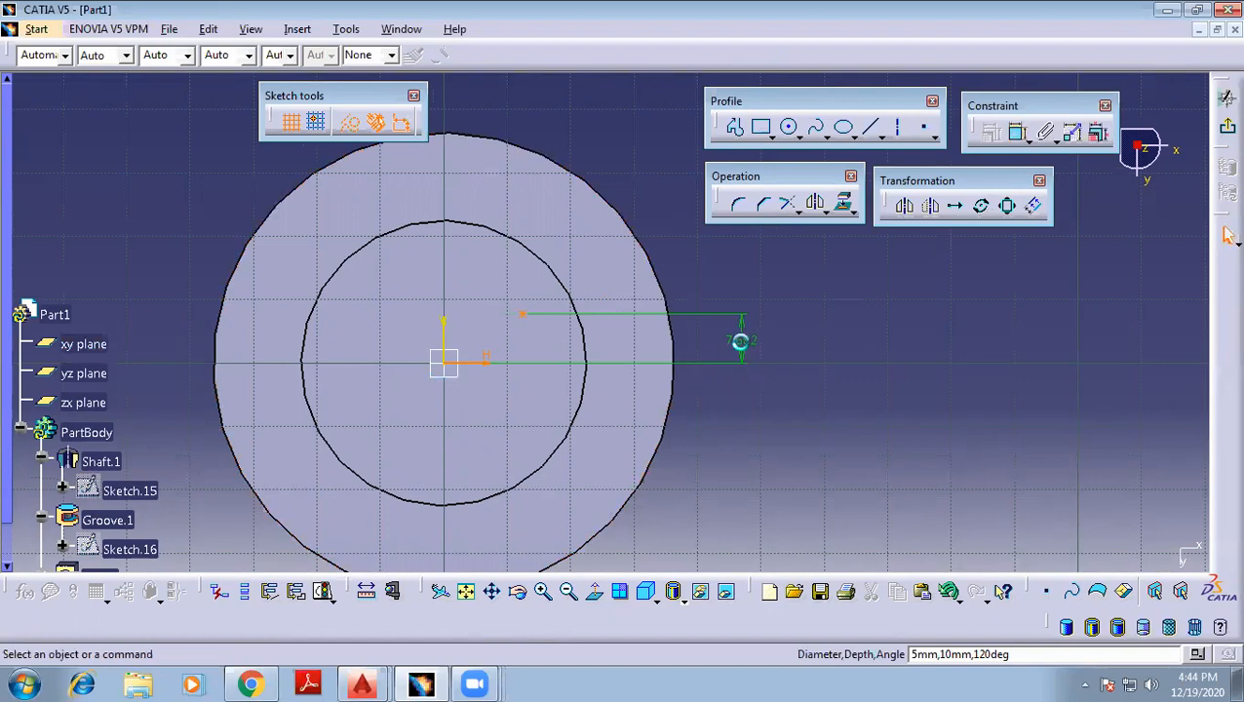
double_click(744, 346)
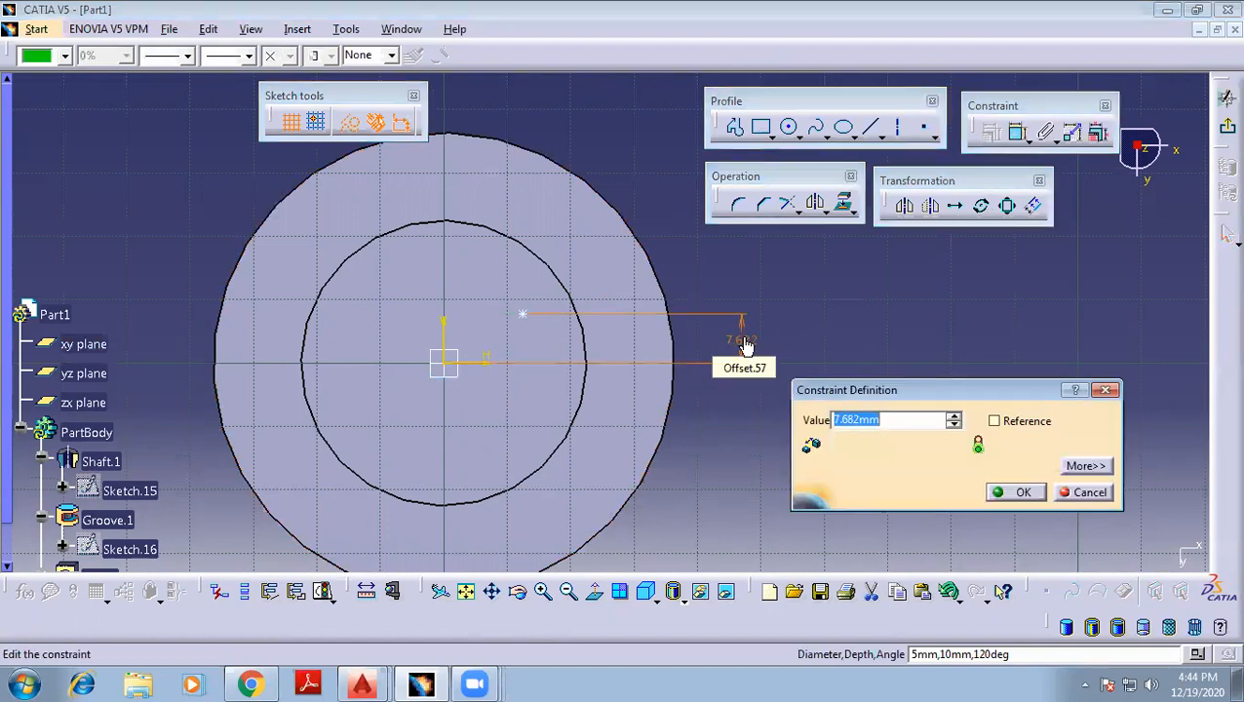
text(10)
key(Return)
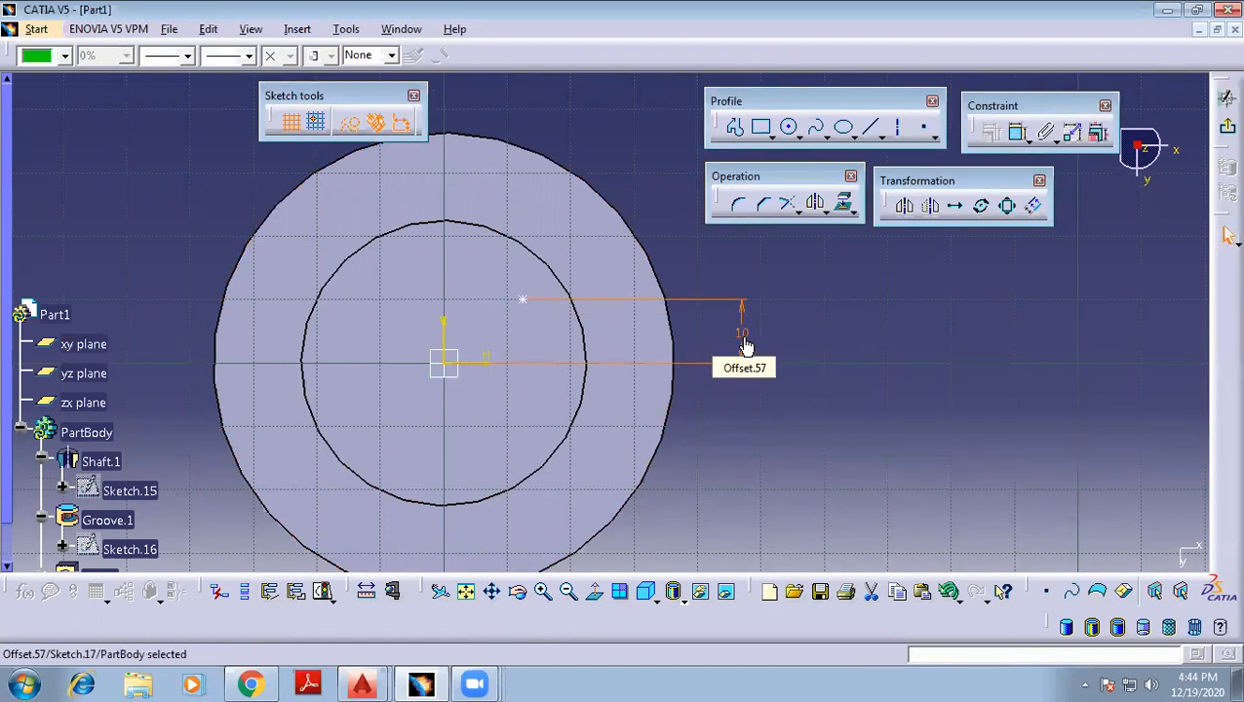
click(844, 302)
Dimension the hole point's horizontal distance from the sketch's vertical axis
click(1017, 131)
click(444, 328)
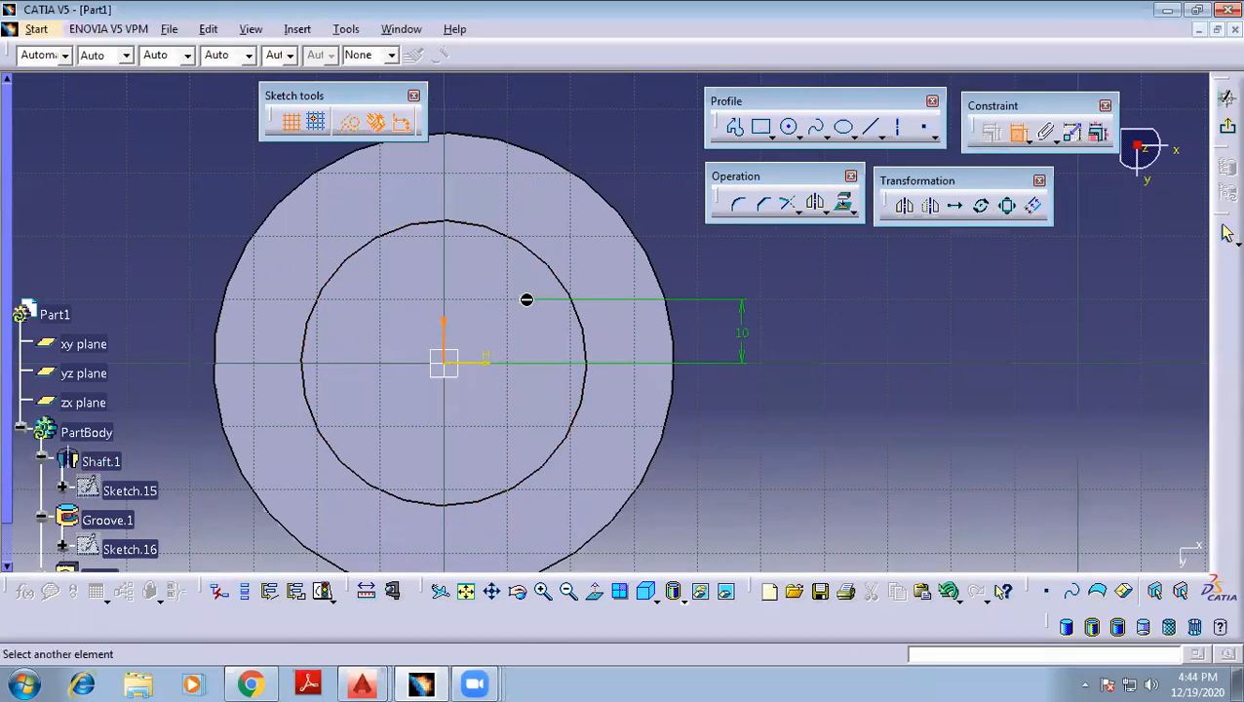
click(525, 298)
click(580, 123)
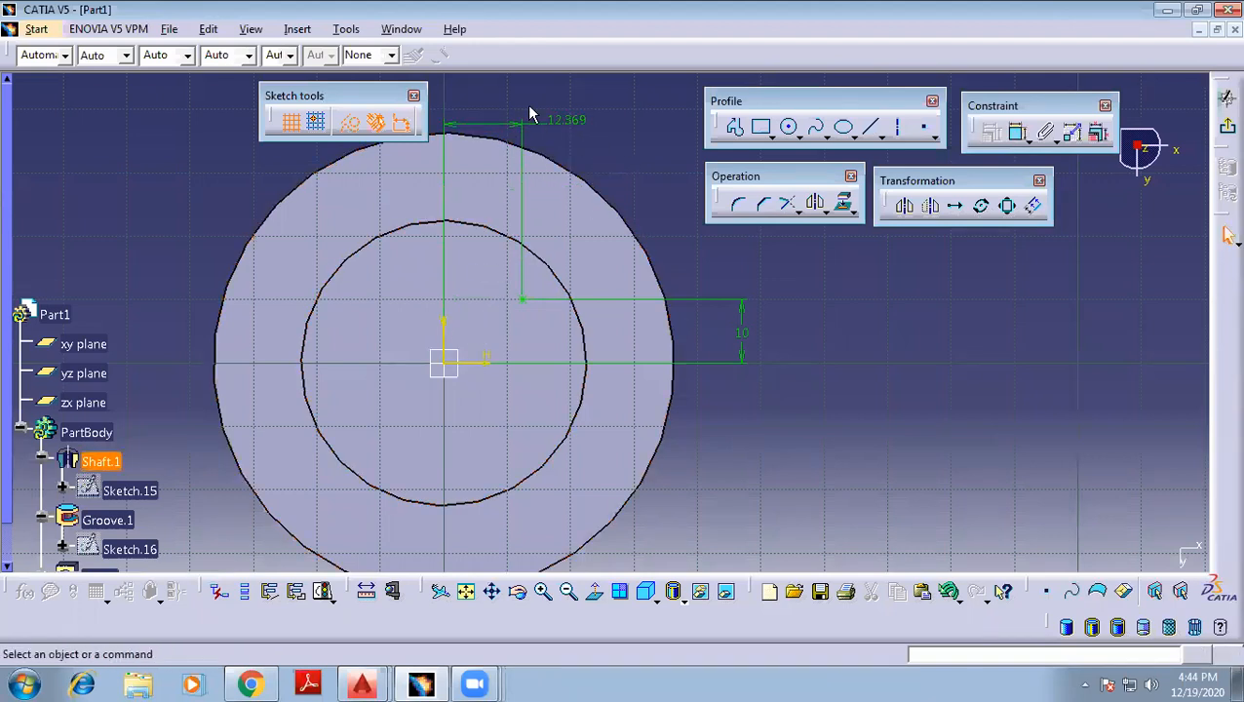
Delete the horizontal and vertical offset dimensions of the hole point
click(544, 125)
key(Delete)
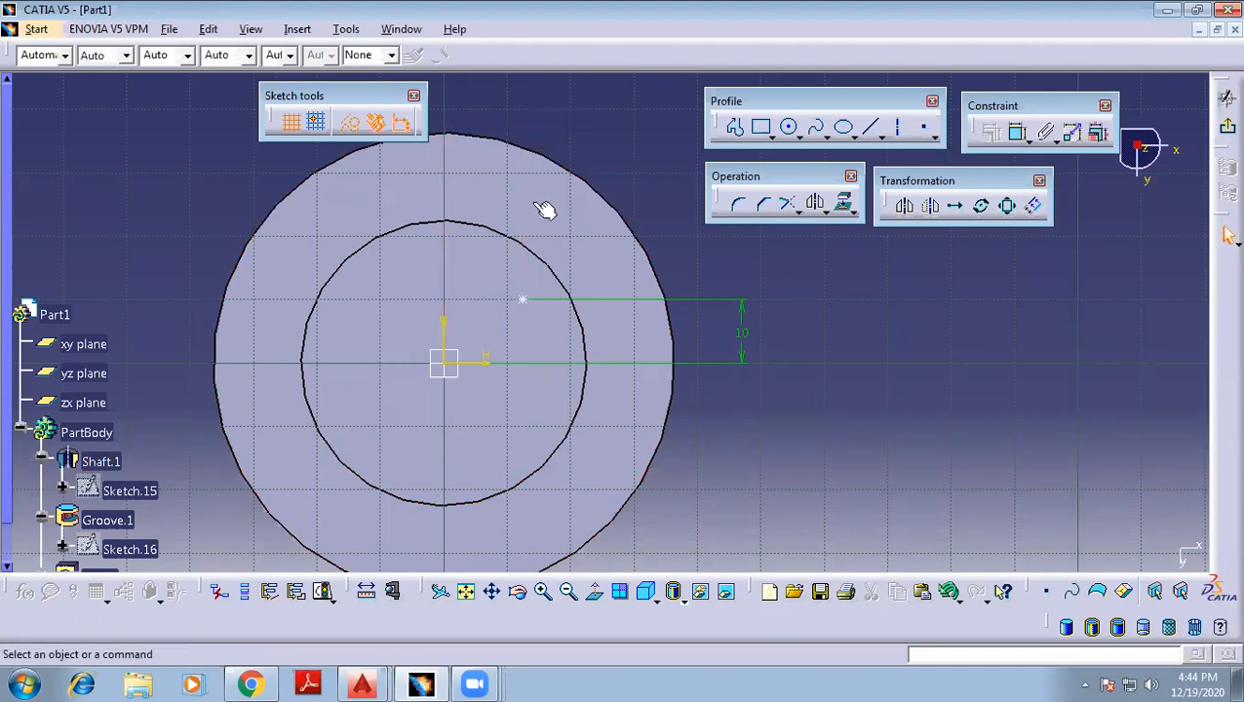
click(683, 300)
key(Delete)
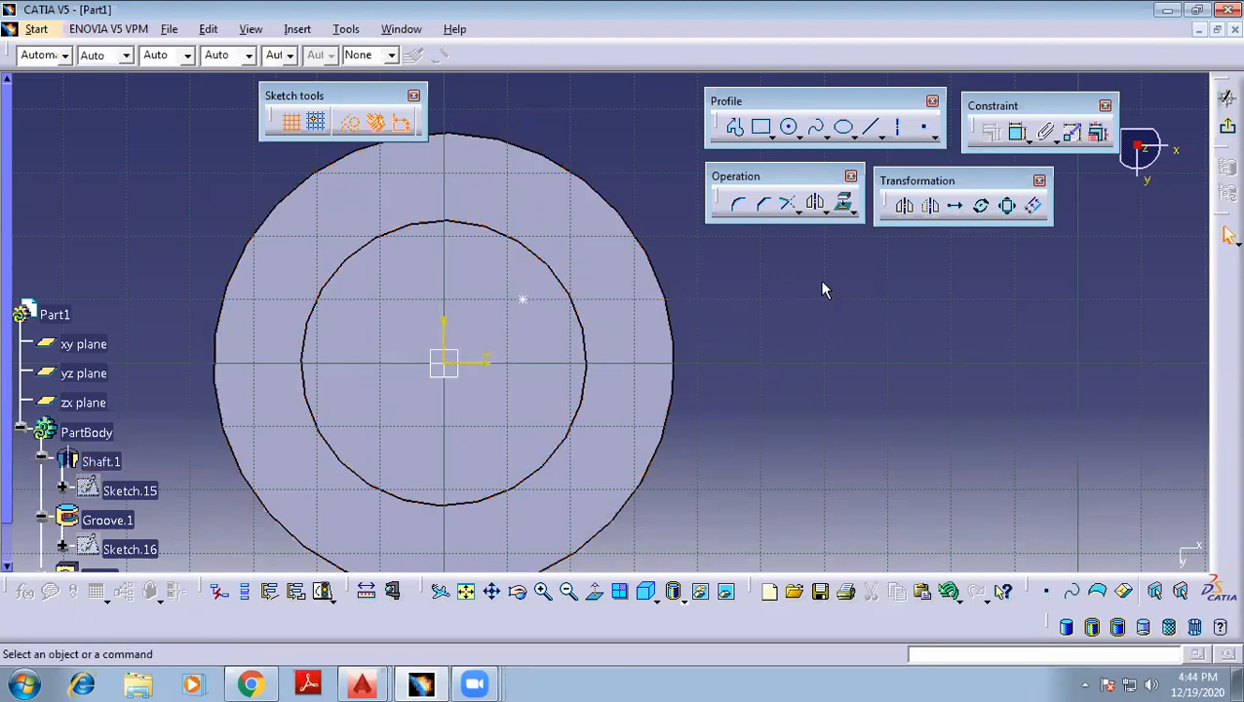
Try dimensioning the hole point from the inner circular edge and delete that dimension
click(1016, 132)
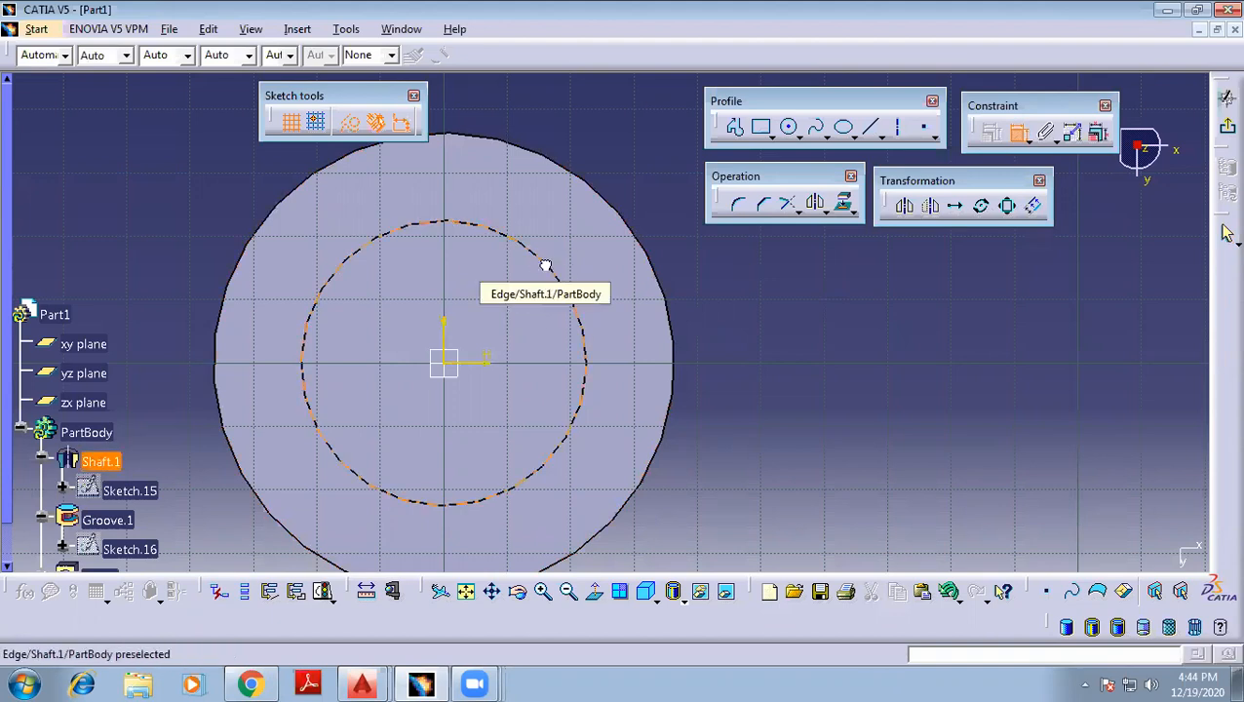
click(562, 280)
click(818, 302)
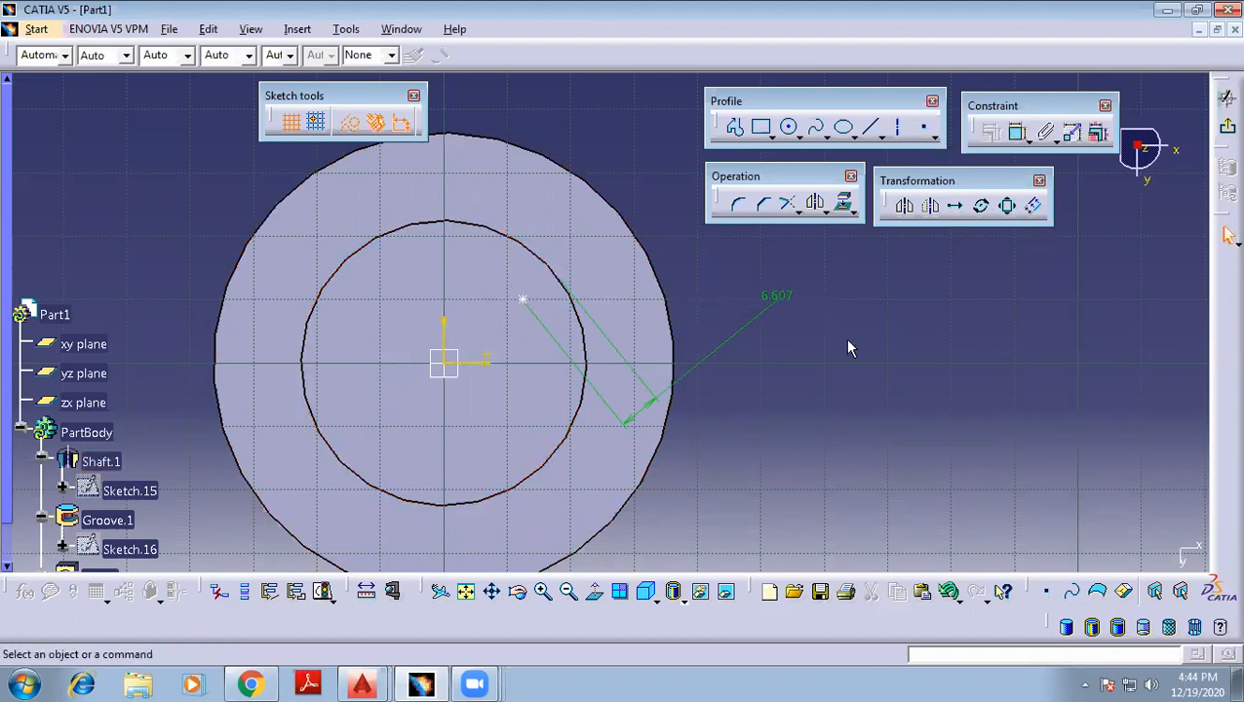
click(779, 303)
key(Delete)
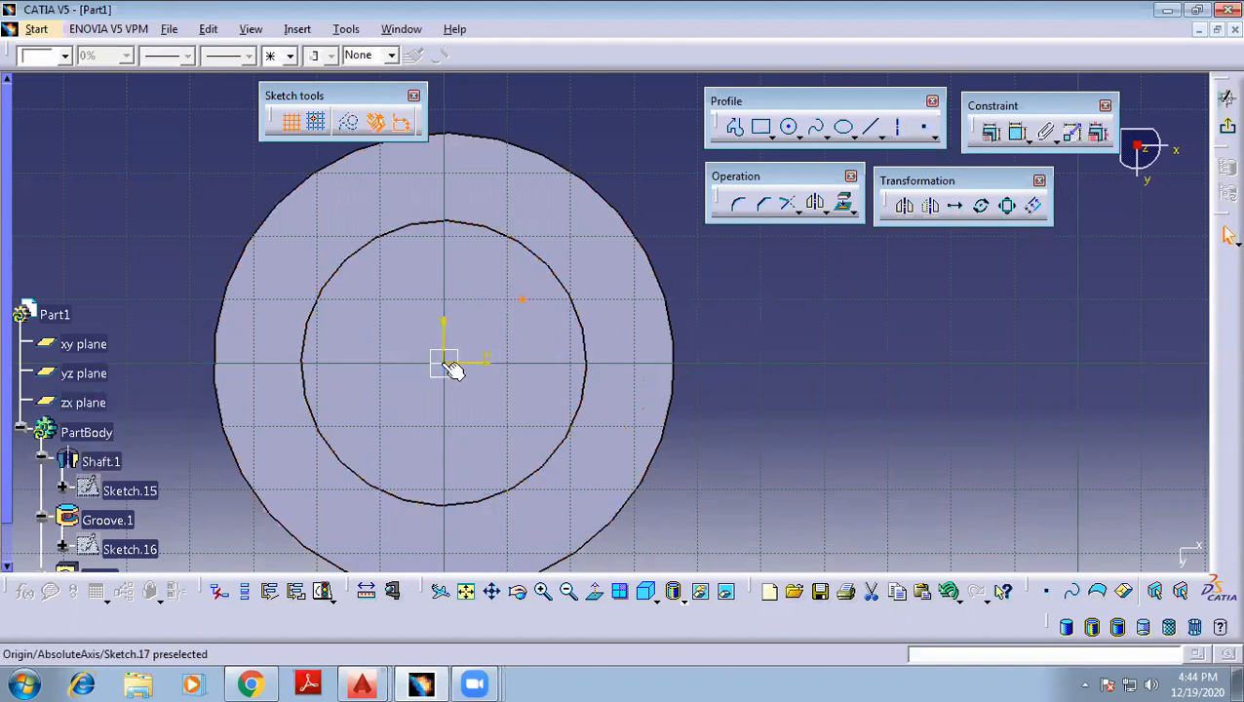
Constrain the hole point coincident with the sketch origin, exit the positioning sketch and finish the hole
click(1002, 136)
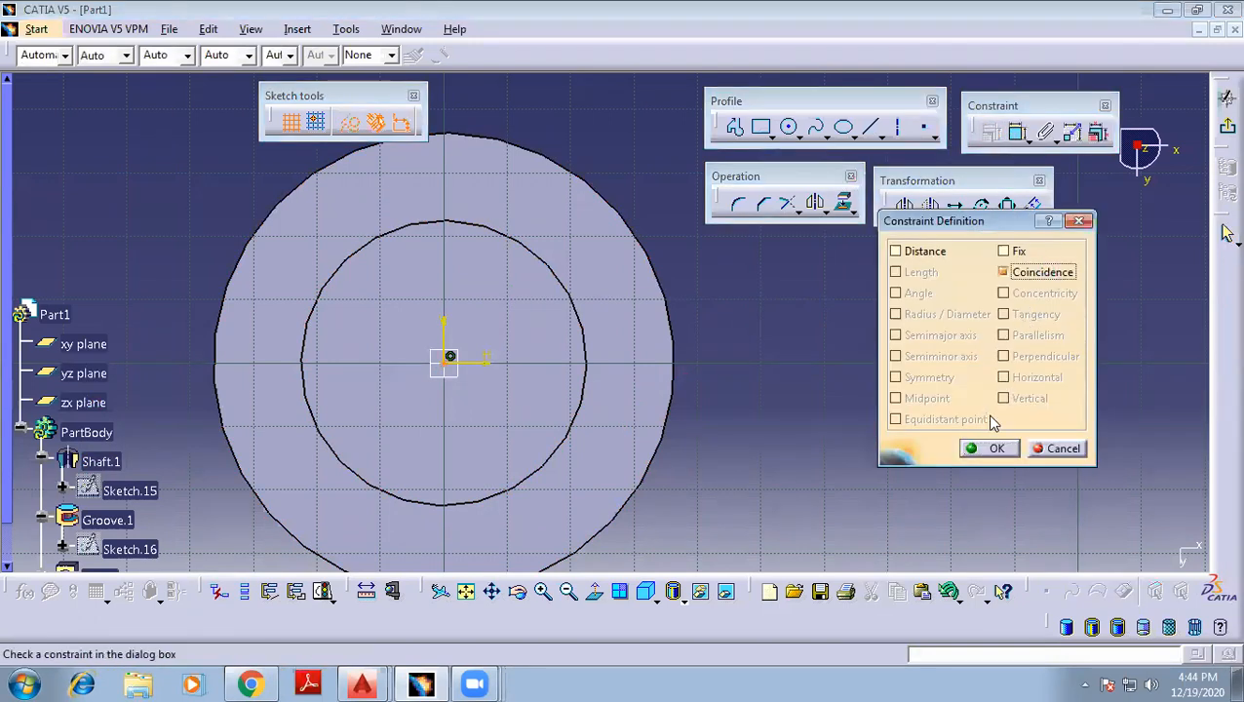
click(991, 448)
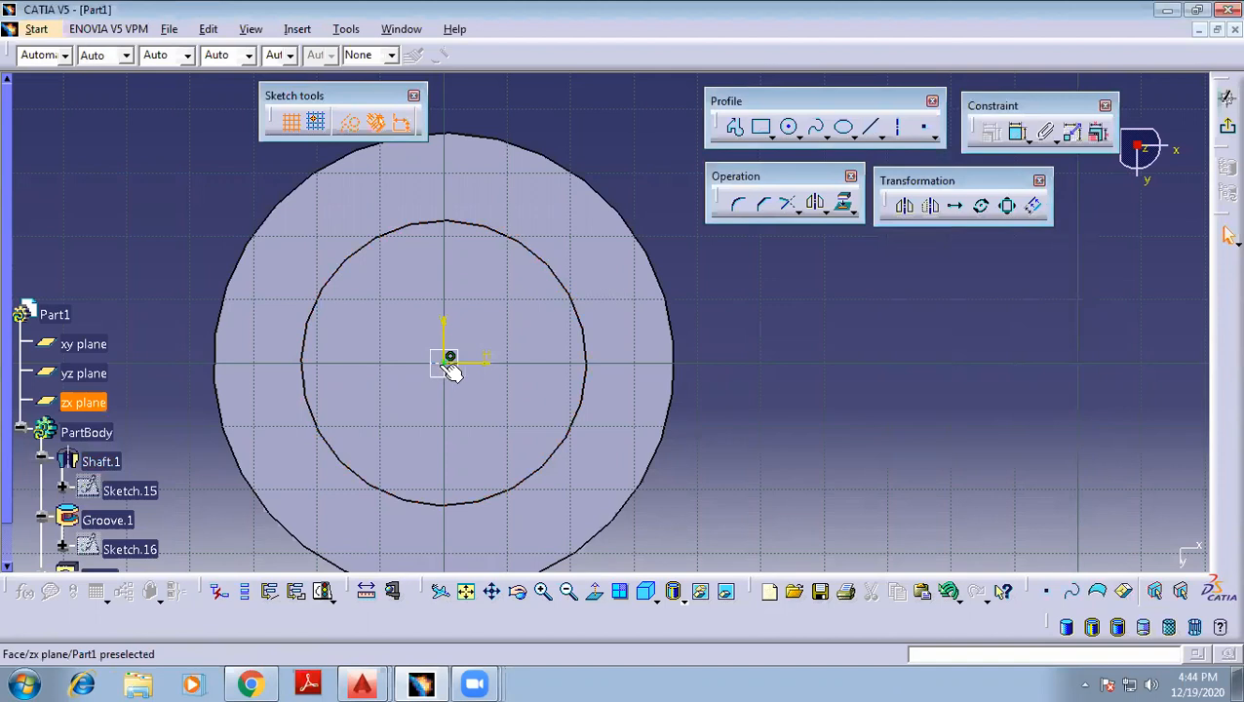
click(1225, 131)
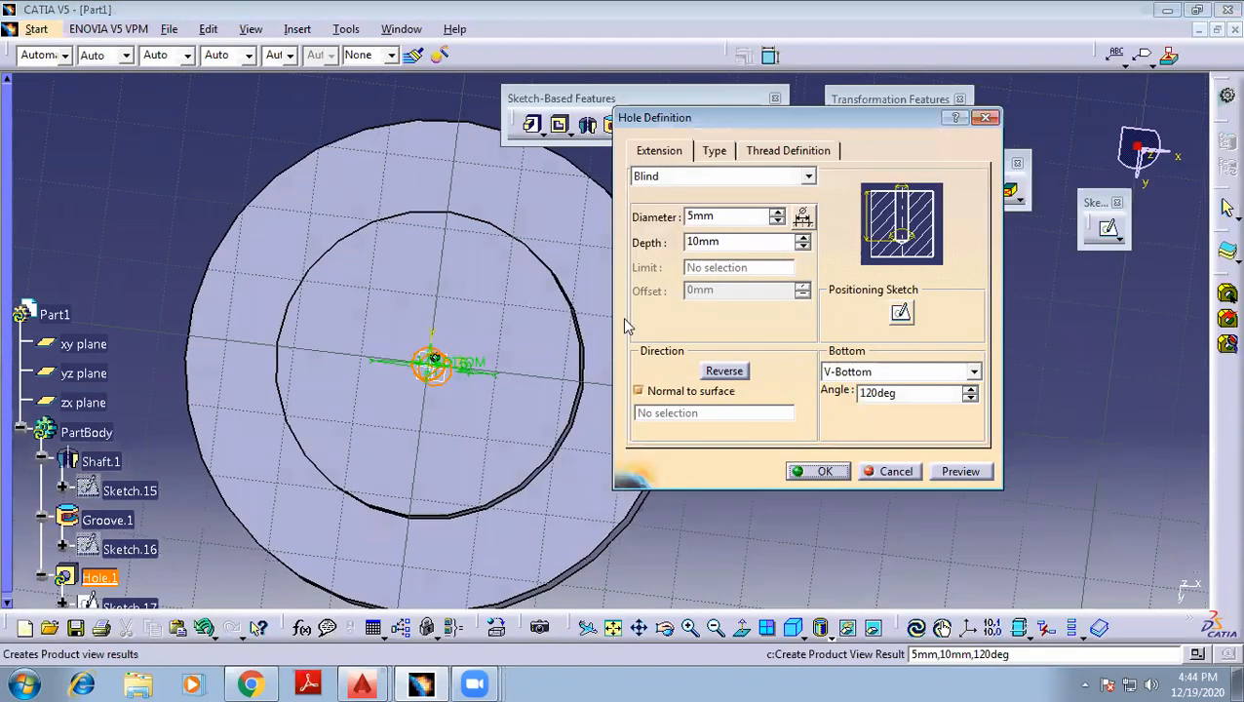
click(824, 471)
Delete the revolved shaft together with its dependent groove, hole and sketches, leaving an empty part body
middle_drag(531, 297, 693, 205)
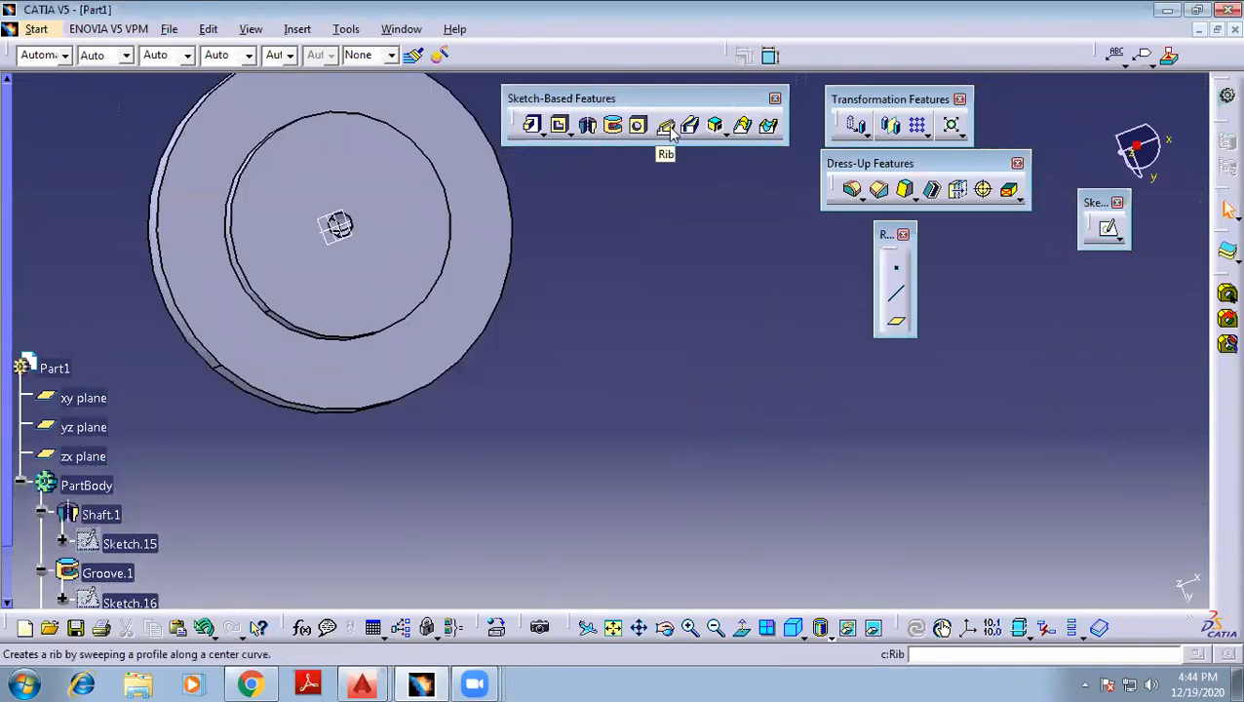
middle_drag(580, 254, 596, 422)
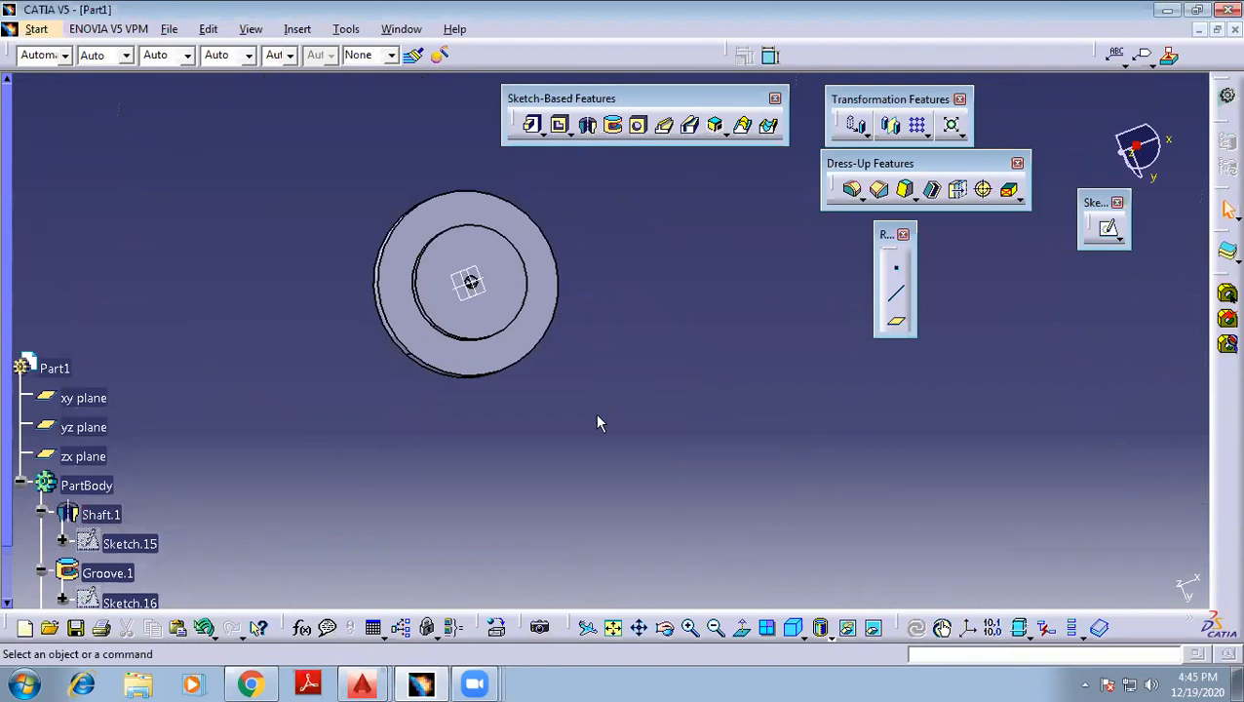
click(527, 304)
key(Delete)
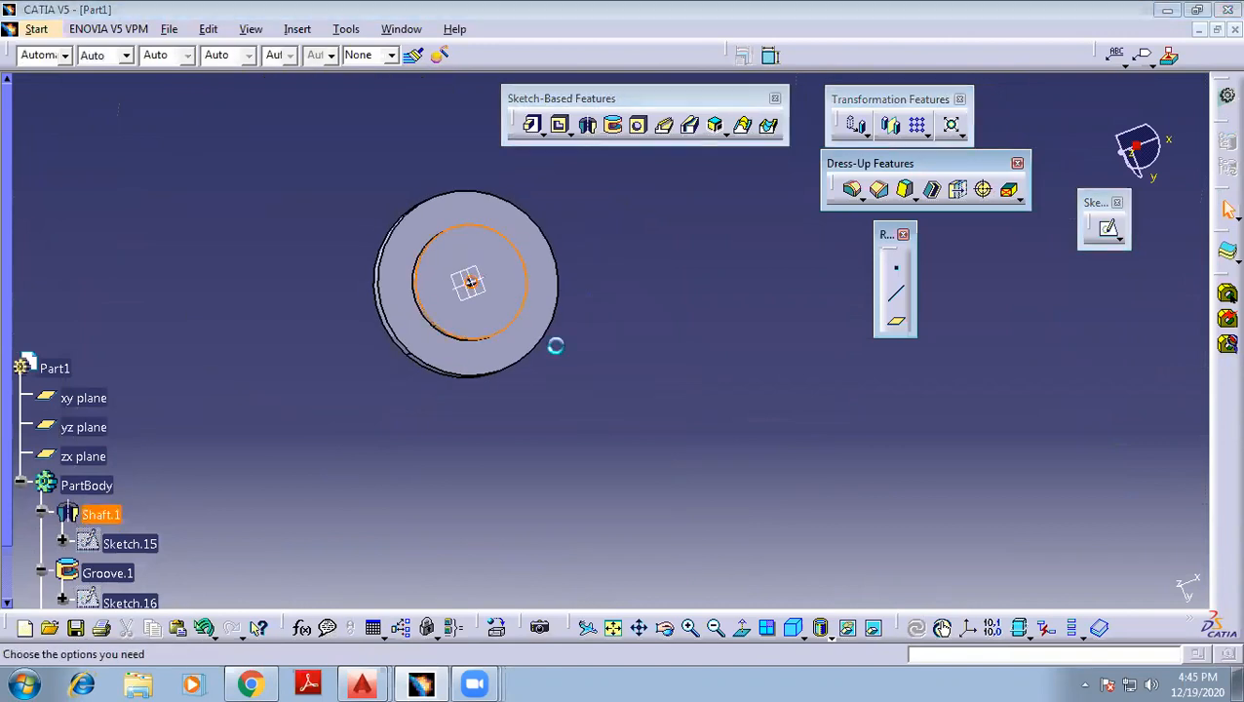
click(1092, 576)
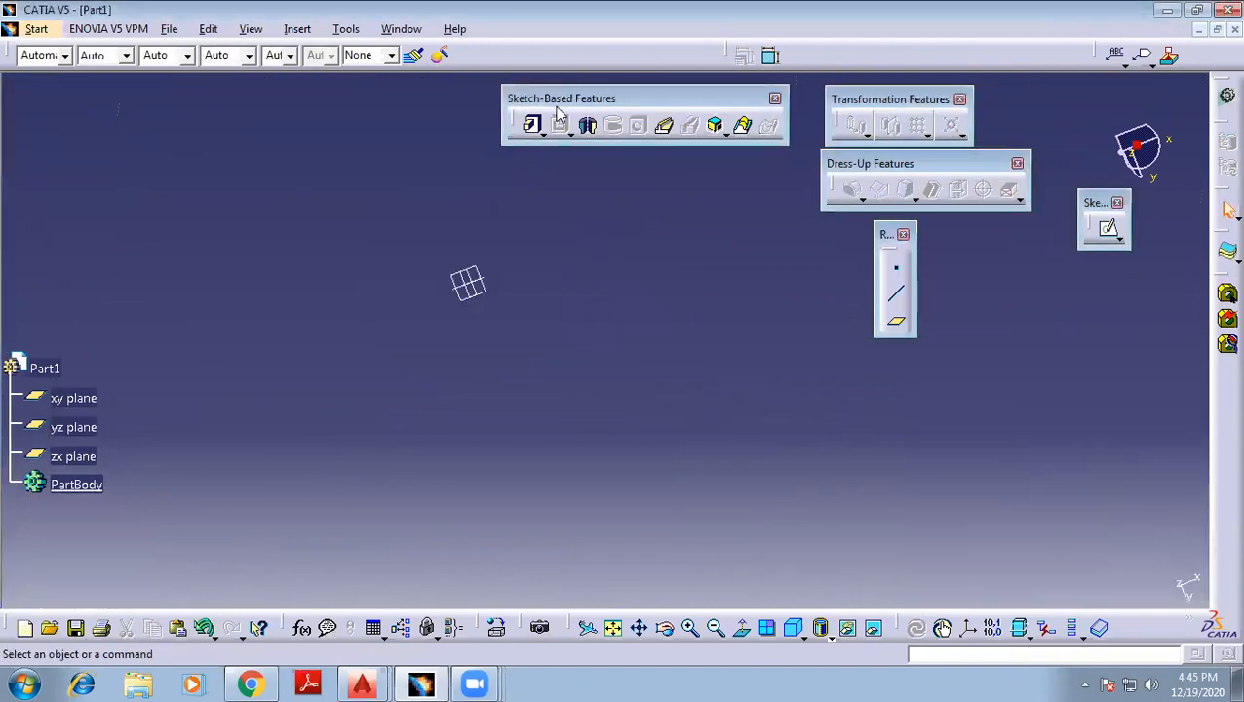
click(665, 126)
drag(1043, 297, 732, 206)
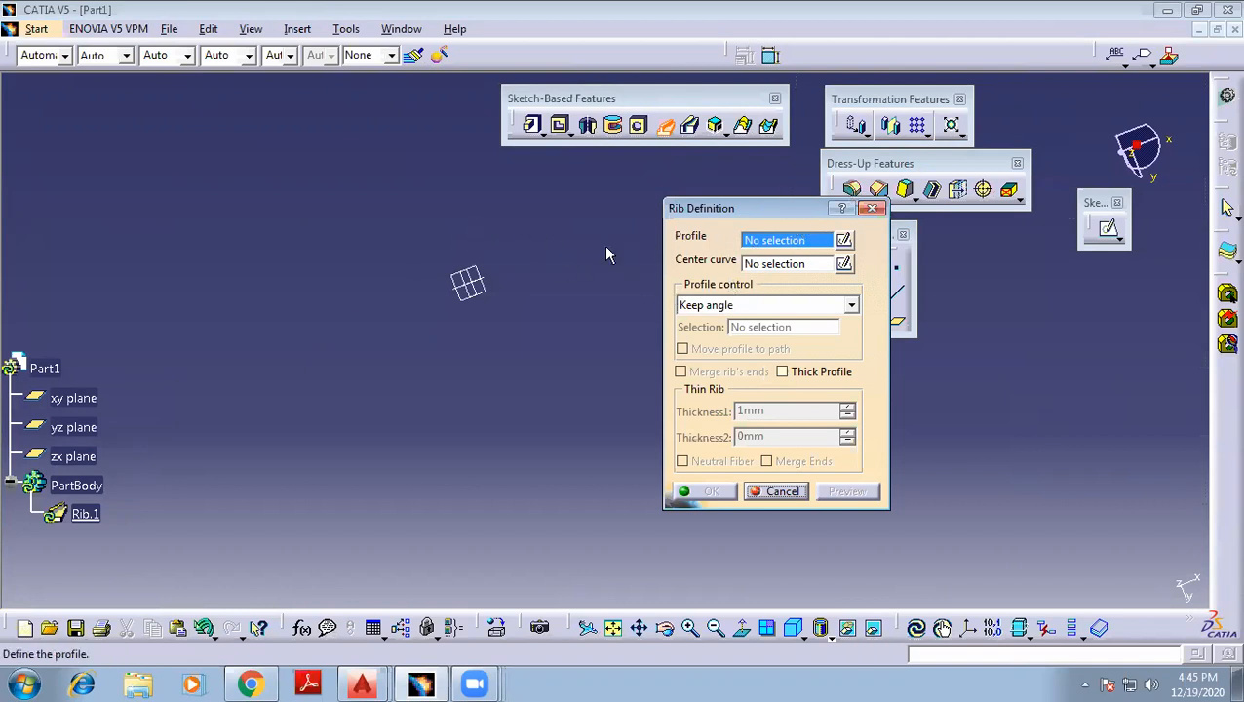
click(872, 210)
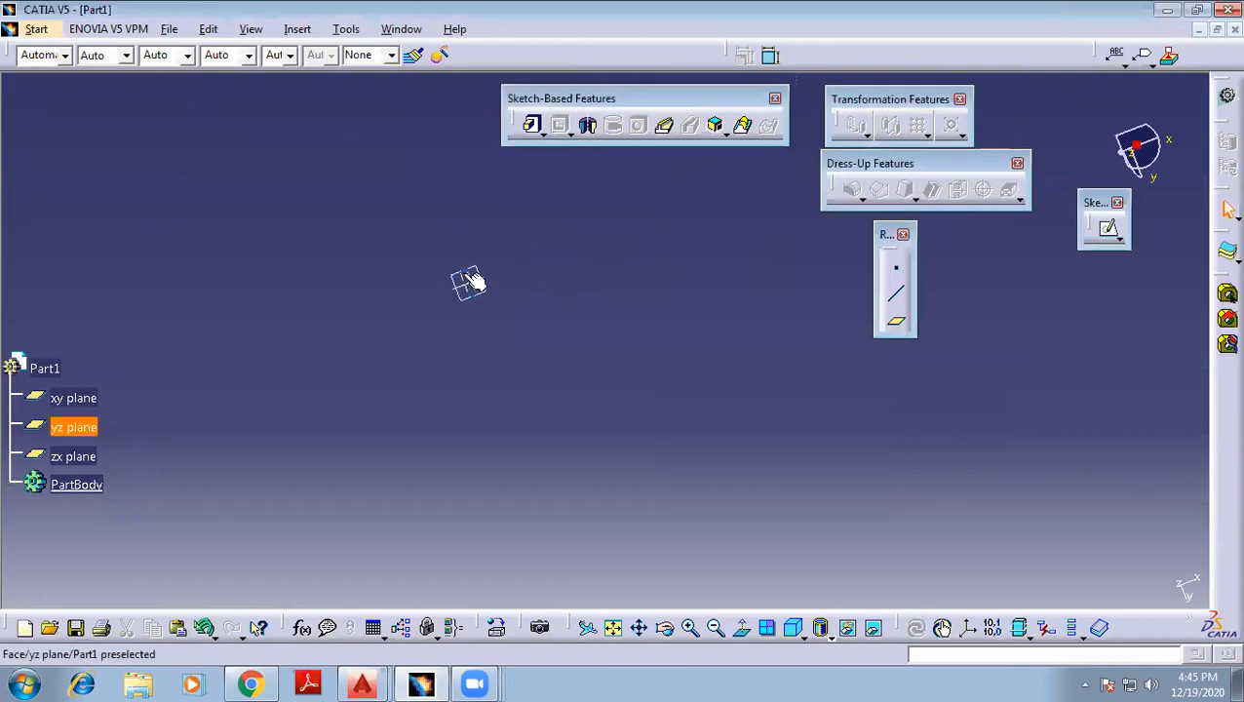
click(664, 125)
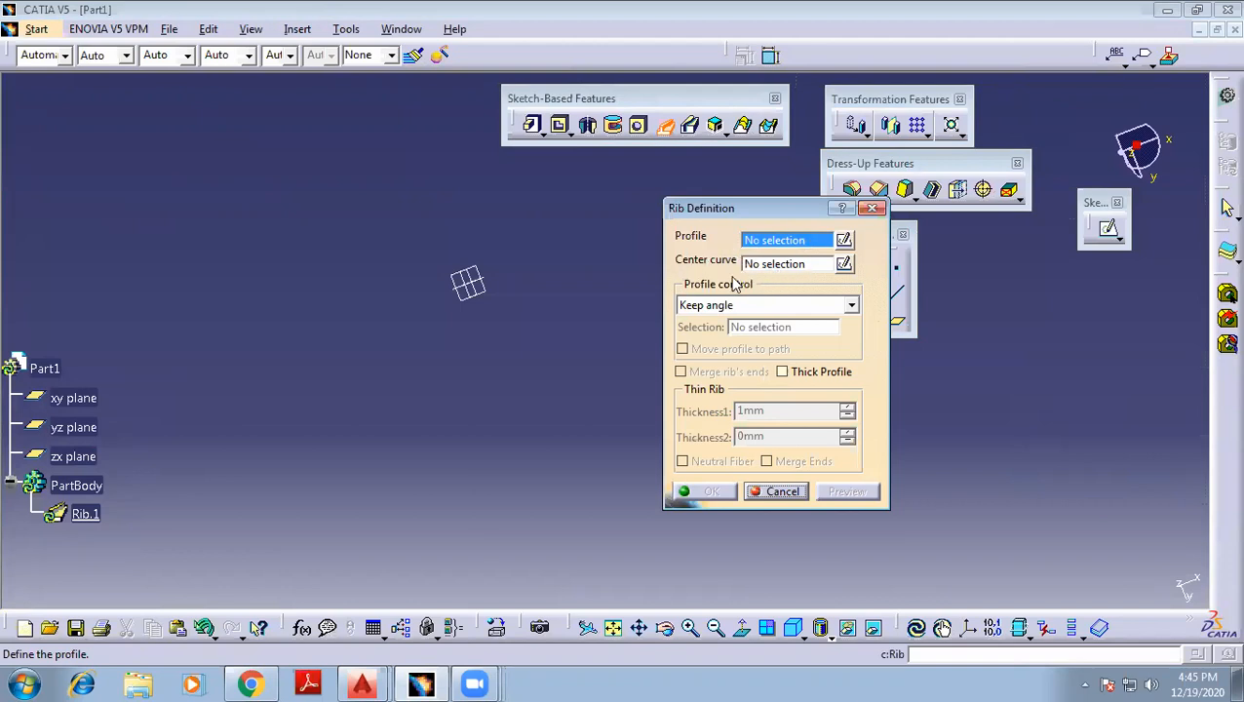
click(873, 208)
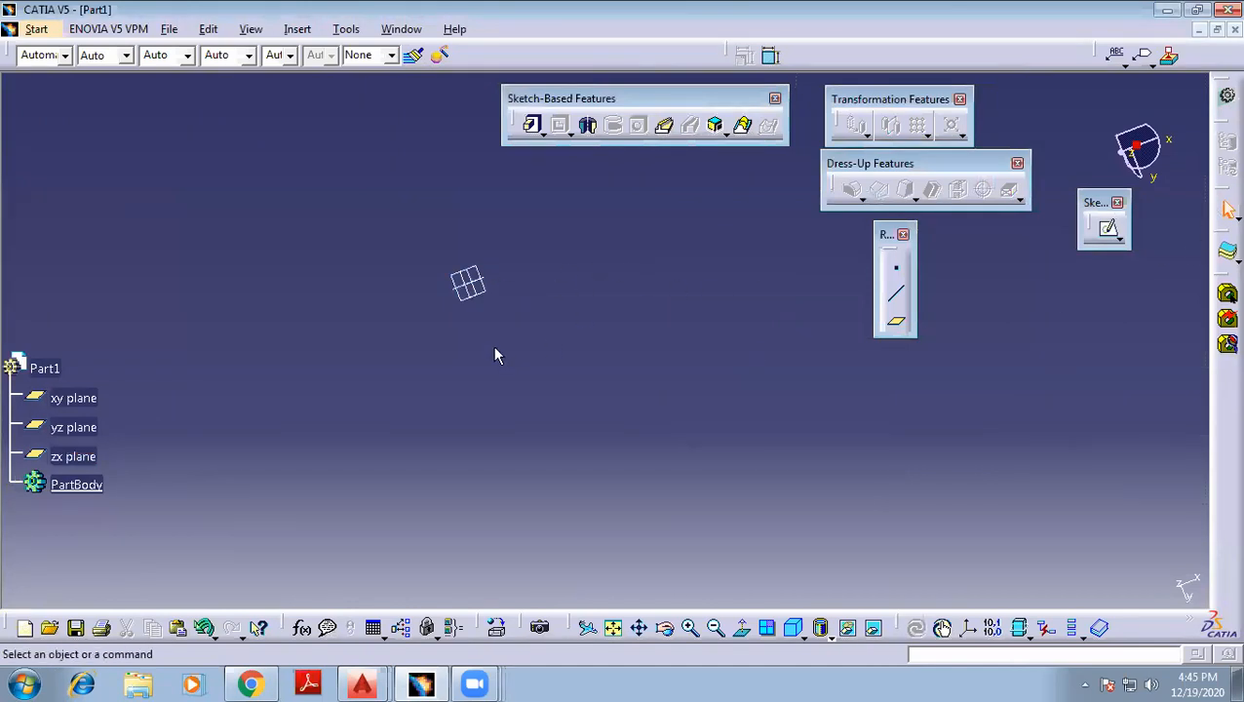
Sketch a circle centred on the origin on the zx plane and exit the sketch
middle_drag(572, 302, 484, 313)
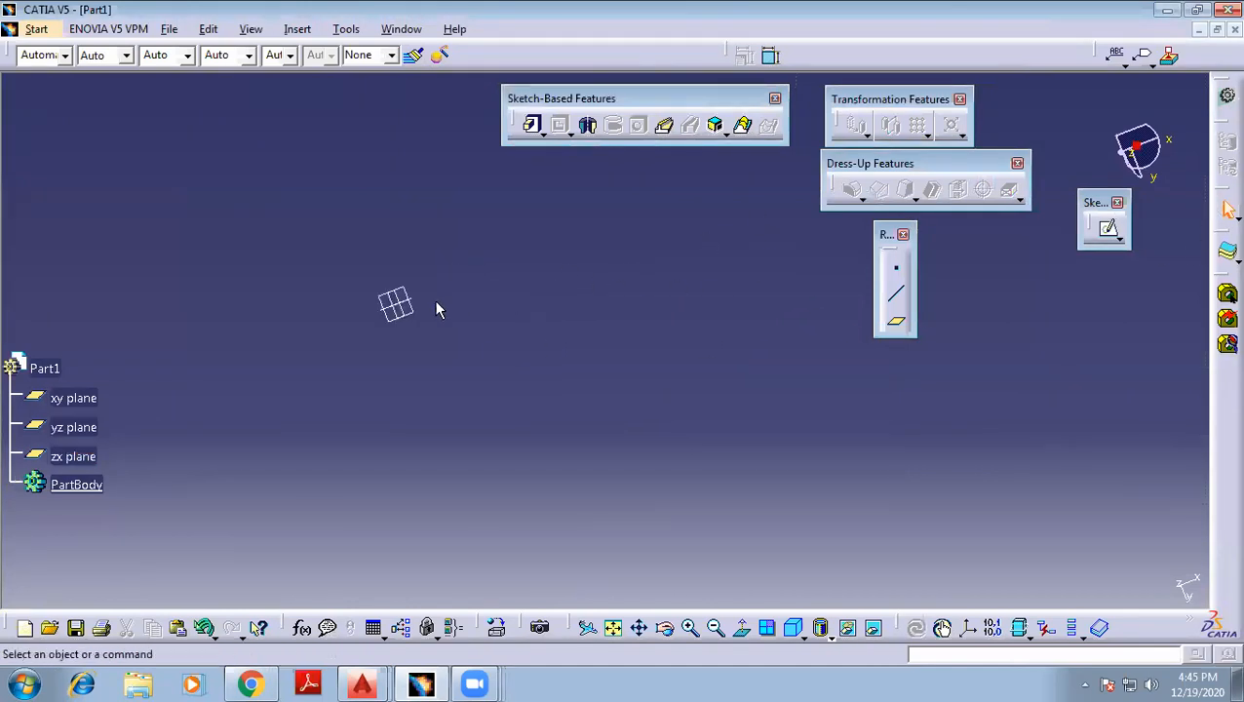
click(414, 304)
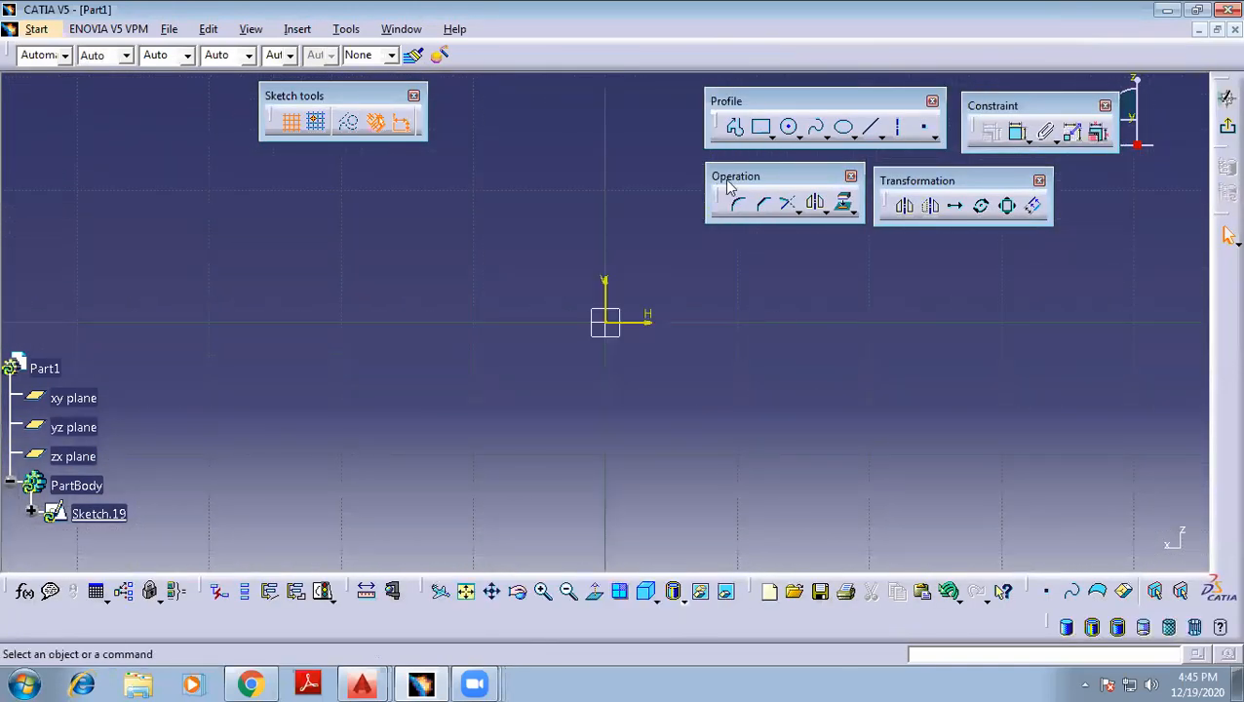
click(789, 127)
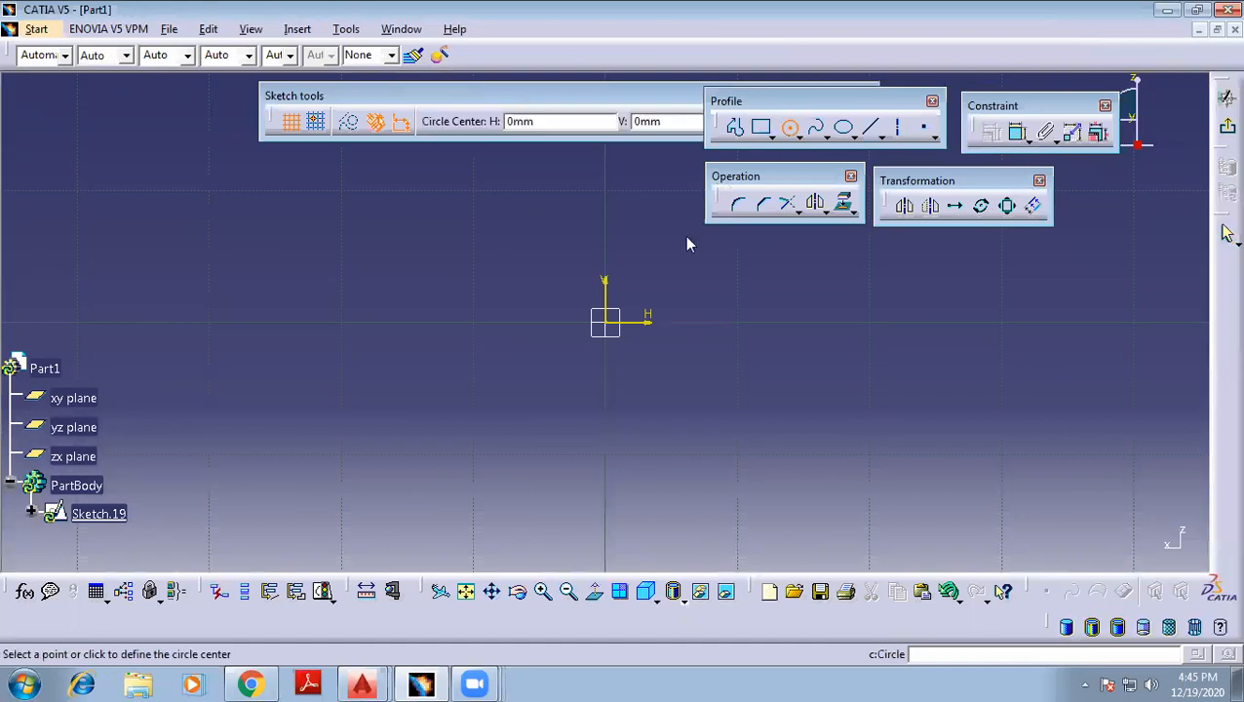
click(606, 324)
click(693, 368)
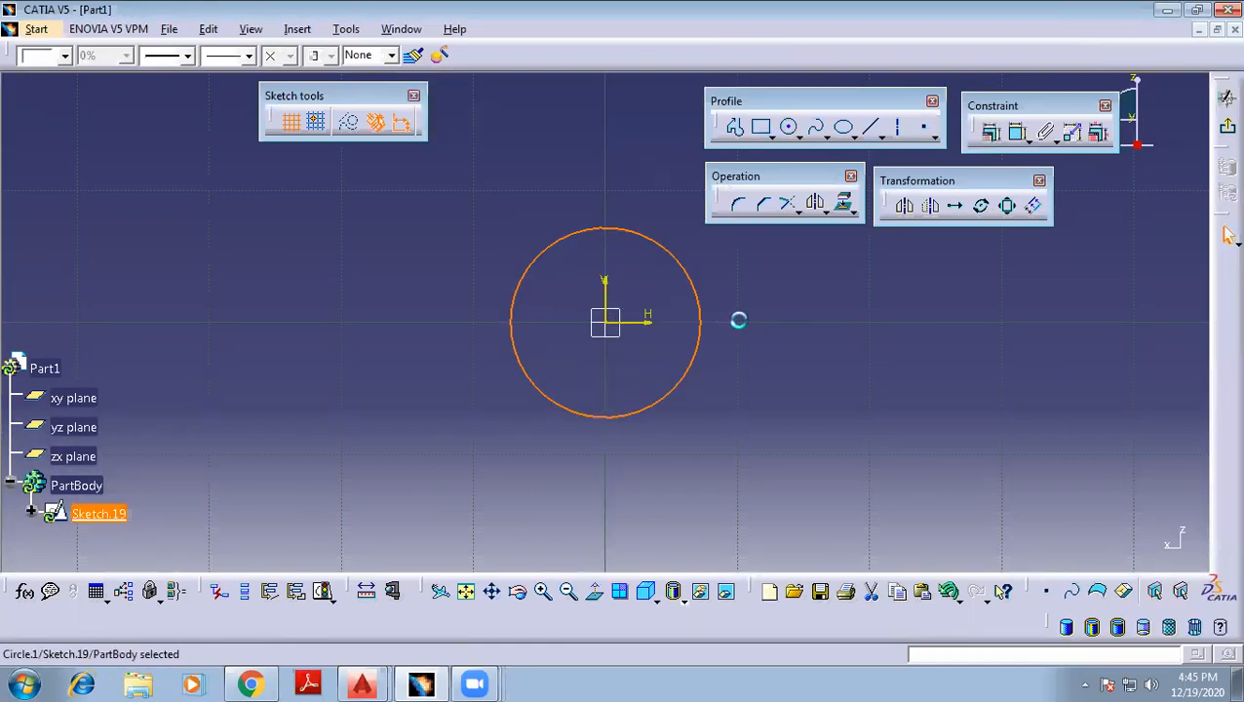
click(753, 285)
click(1224, 123)
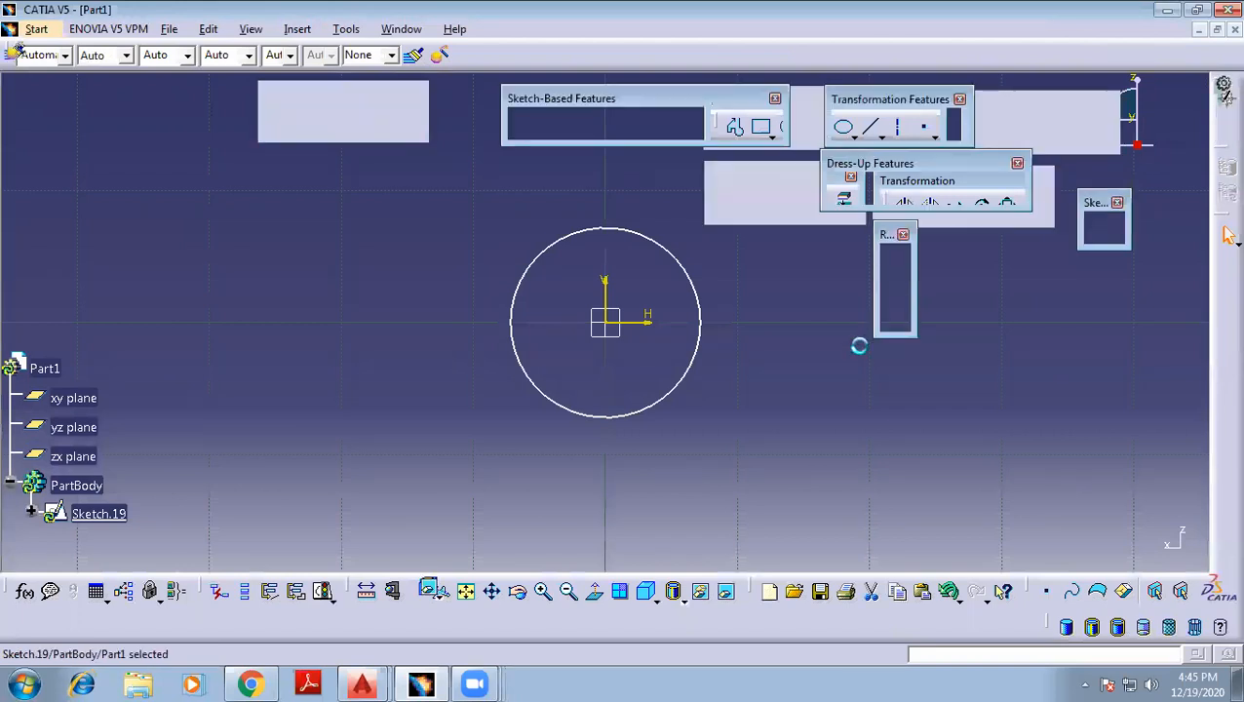
Start a new sketch on the yz plane, perpendicular to the circle profile
mouse_move(586, 287)
middle_down()
mouse_move(502, 291)
mouse_move(514, 250)
mouse_move(491, 256)
mouse_move(556, 338)
middle_up()
mouse_move(626, 300)
middle_down()
mouse_move(641, 360)
mouse_move(662, 380)
mouse_move(635, 348)
middle_up()
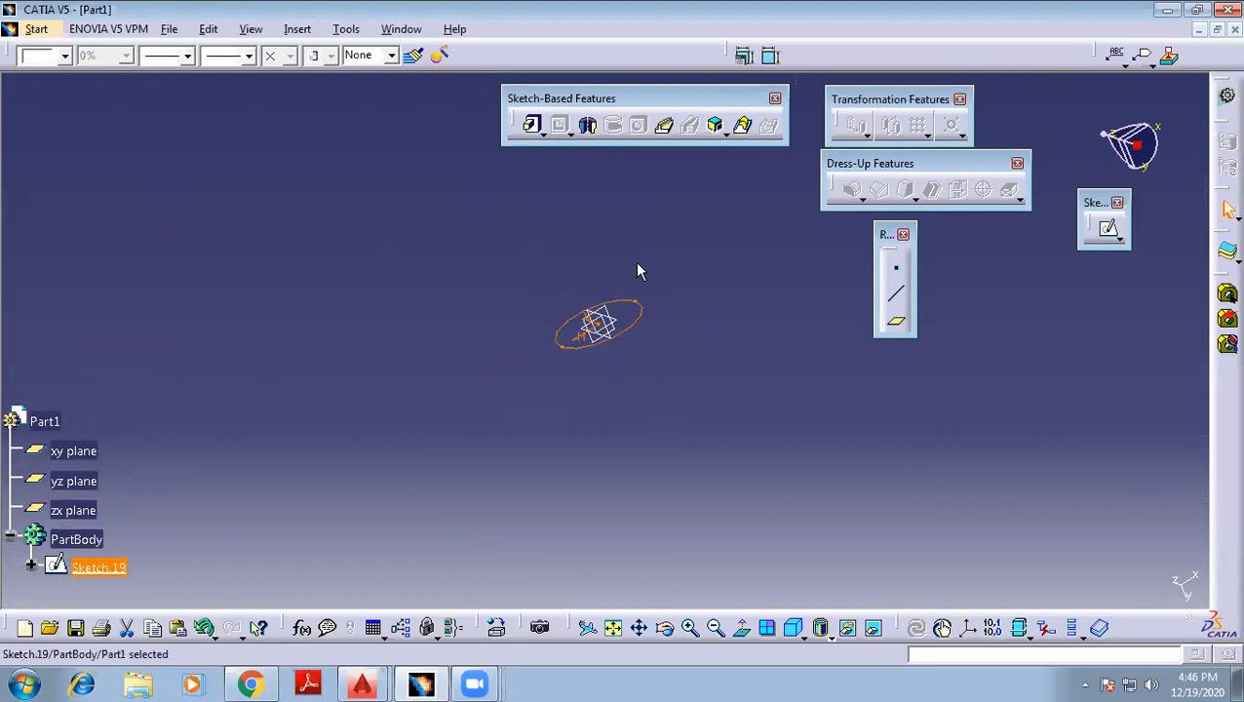
mouse_move(704, 319)
middle_down()
mouse_move(720, 241)
mouse_move(659, 327)
mouse_move(616, 319)
mouse_move(647, 285)
mouse_move(666, 350)
mouse_move(714, 220)
mouse_move(650, 369)
mouse_move(547, 427)
middle_up()
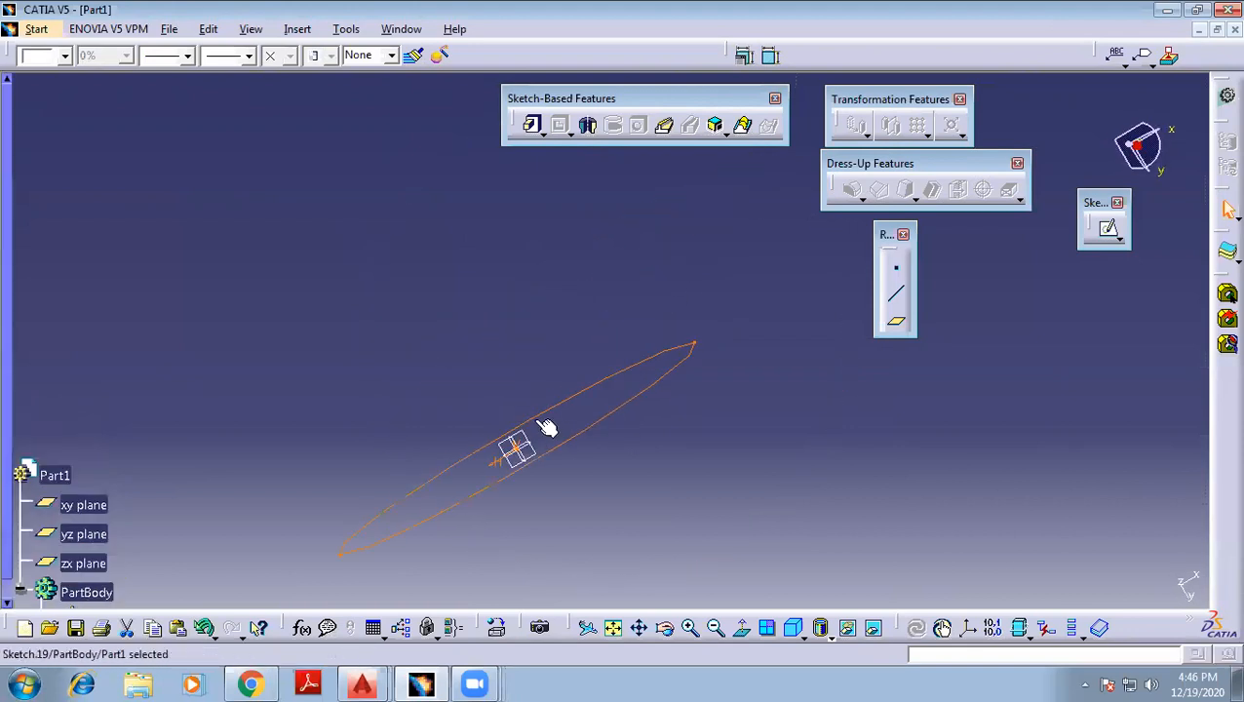
click(526, 443)
click(1107, 227)
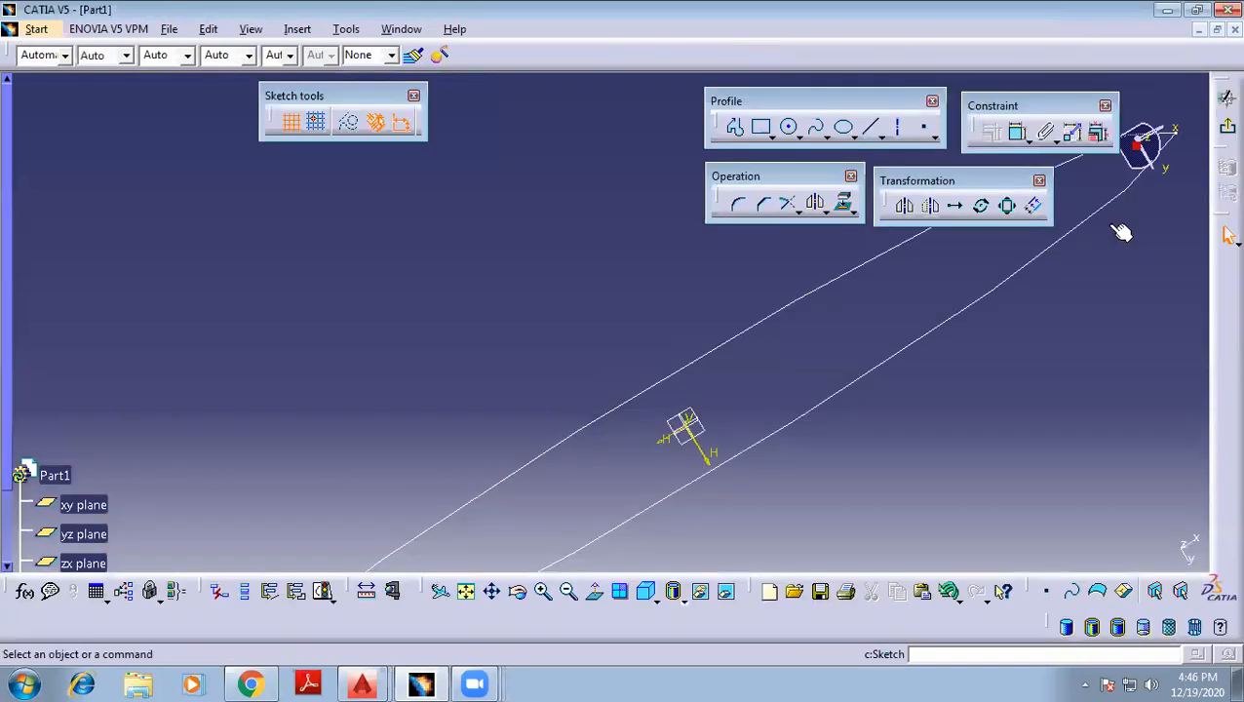
click(468, 592)
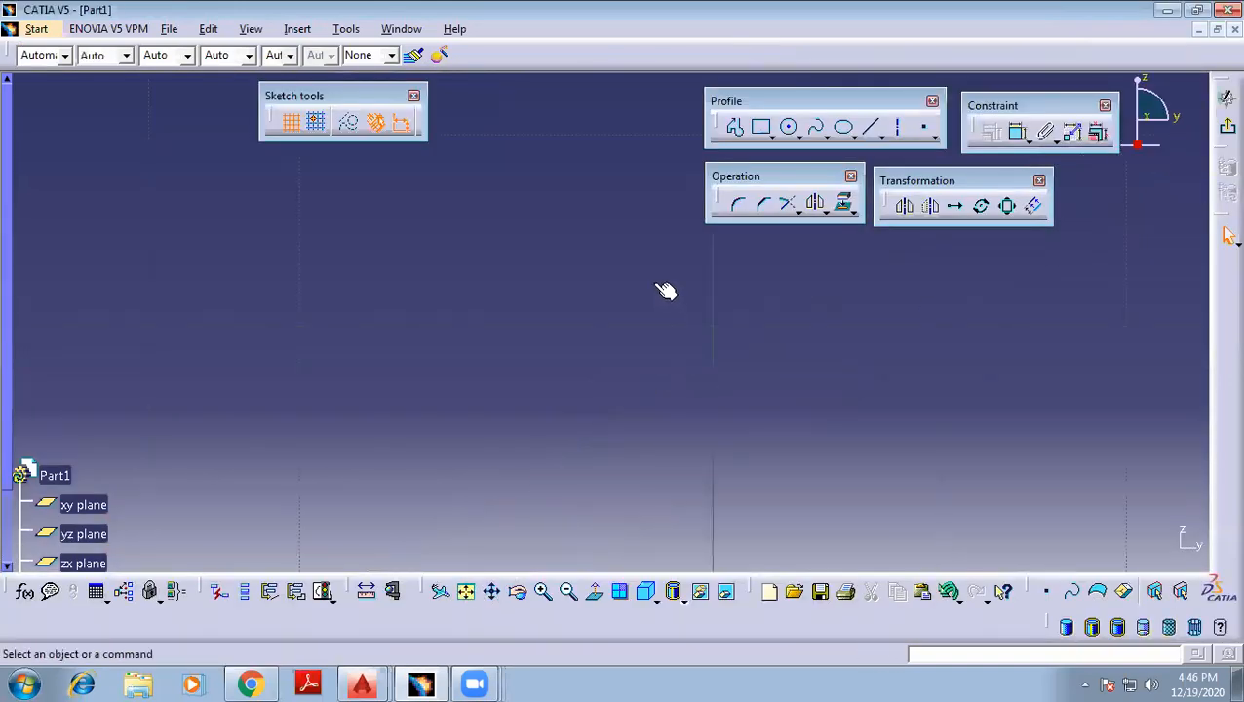
middle_drag(662, 235, 660, 251)
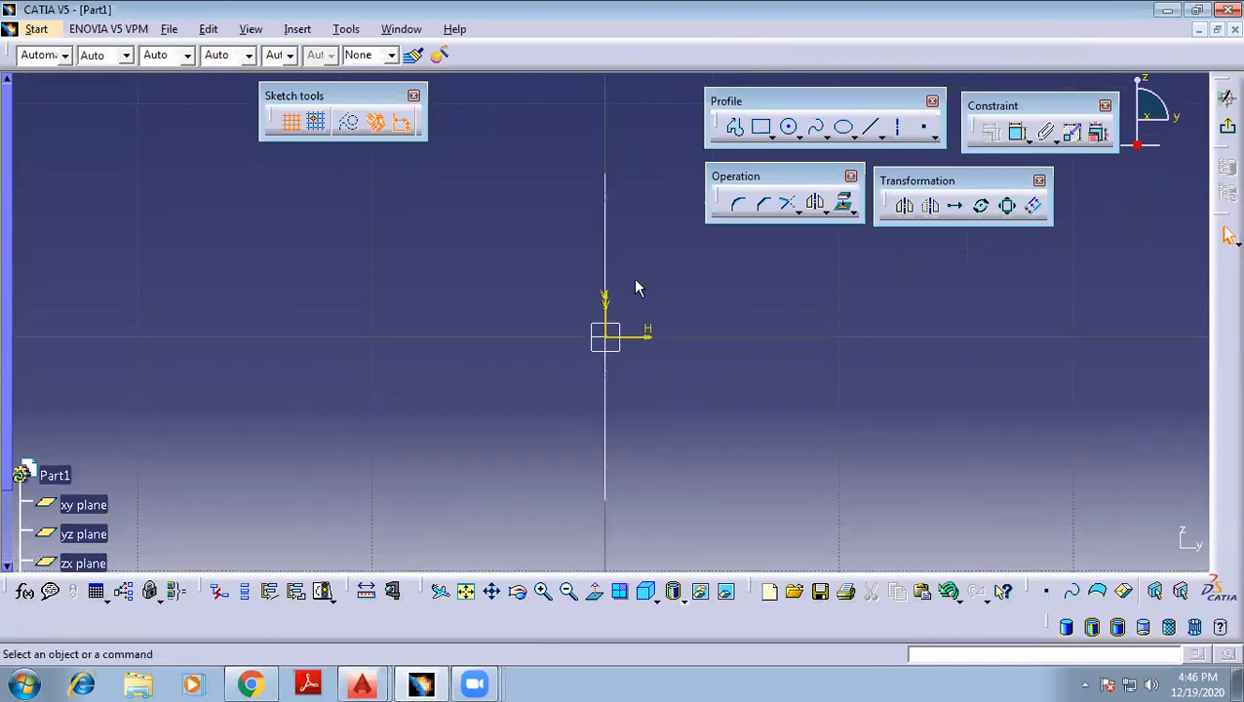
Draw a wavy eight-point spline from the origin to about H 88 mm, V -17 mm, doubling back near its end, and exit the sketch
click(815, 126)
middle_drag(657, 374, 394, 331)
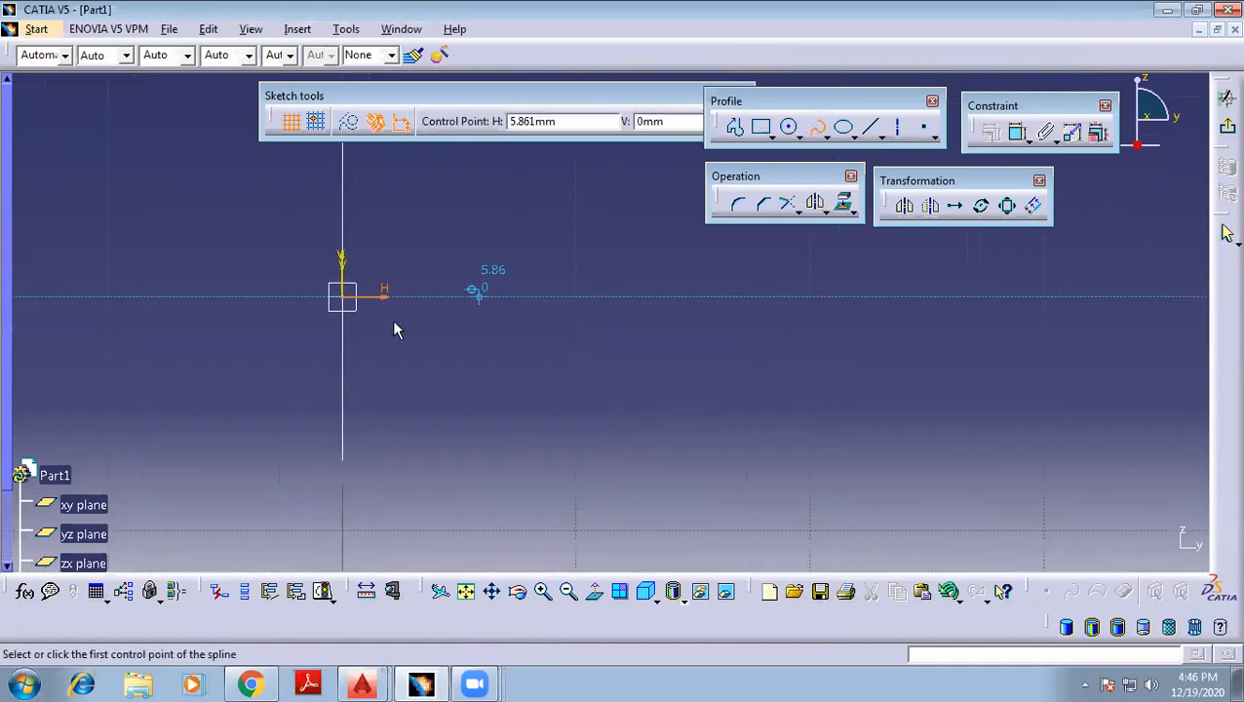
click(342, 297)
click(512, 286)
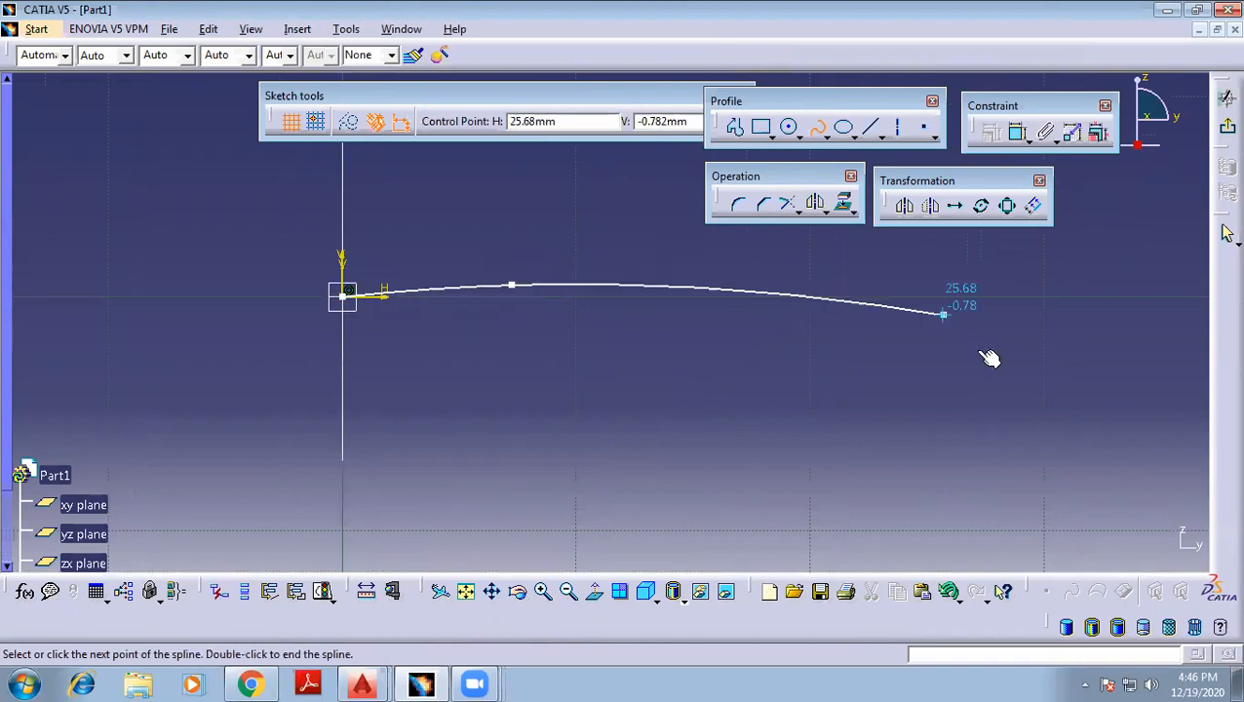
click(760, 435)
middle_drag(850, 447, 900, 663)
click(822, 409)
click(979, 314)
click(1137, 234)
click(908, 515)
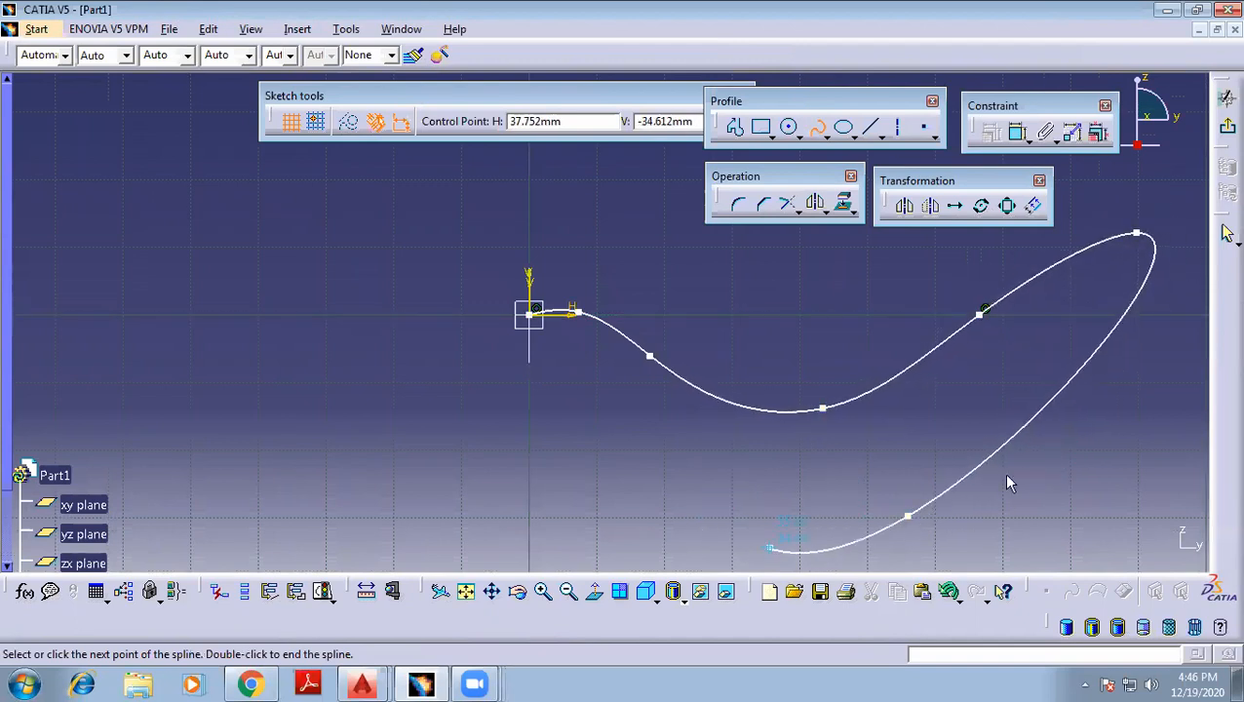
click(1124, 432)
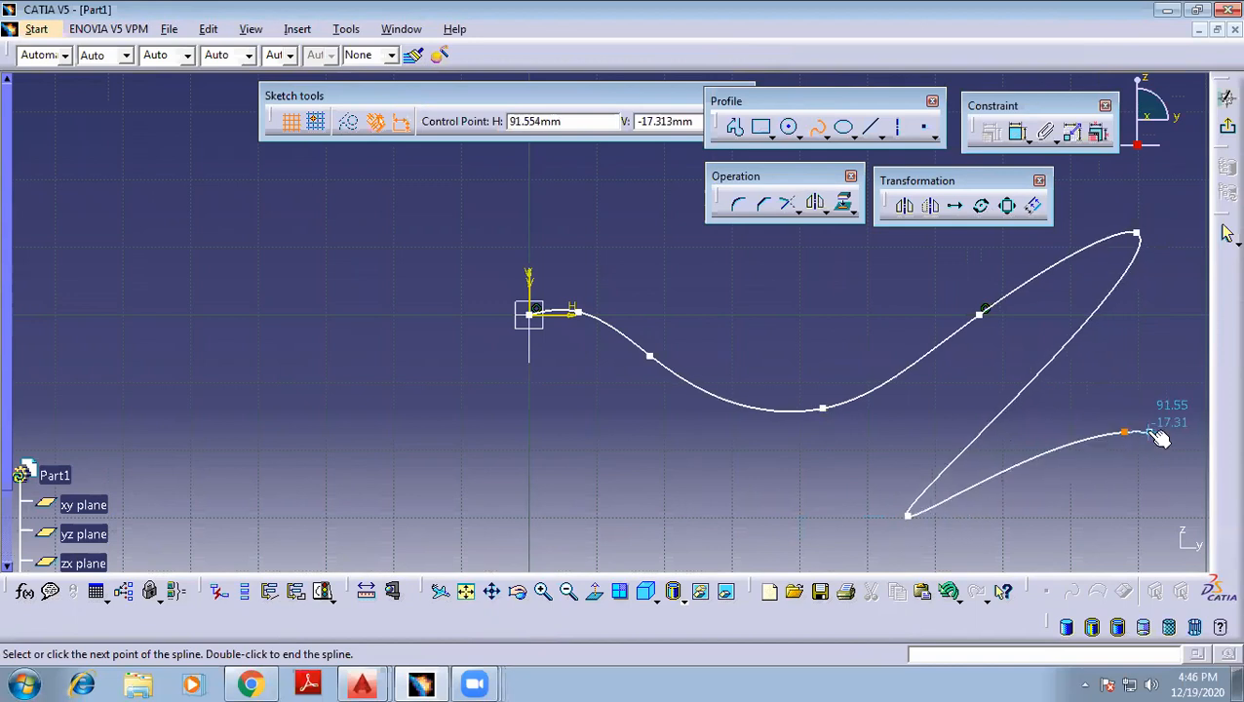
double_click(1123, 432)
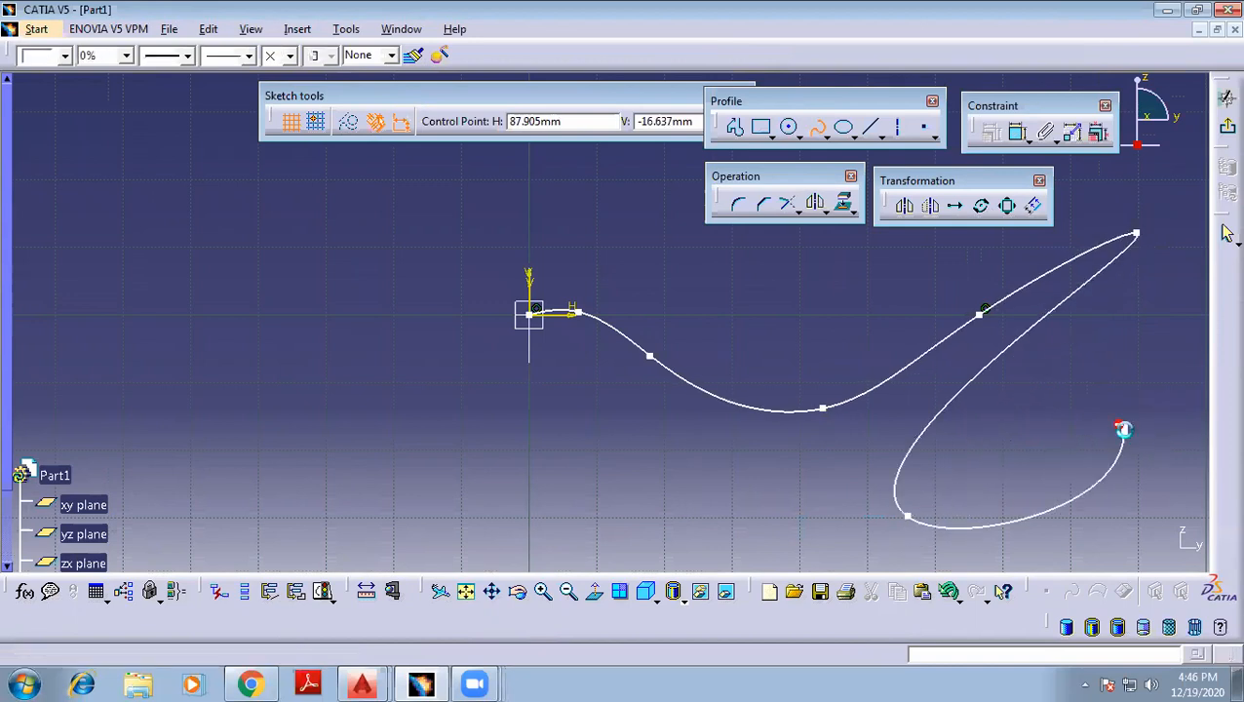
click(1169, 342)
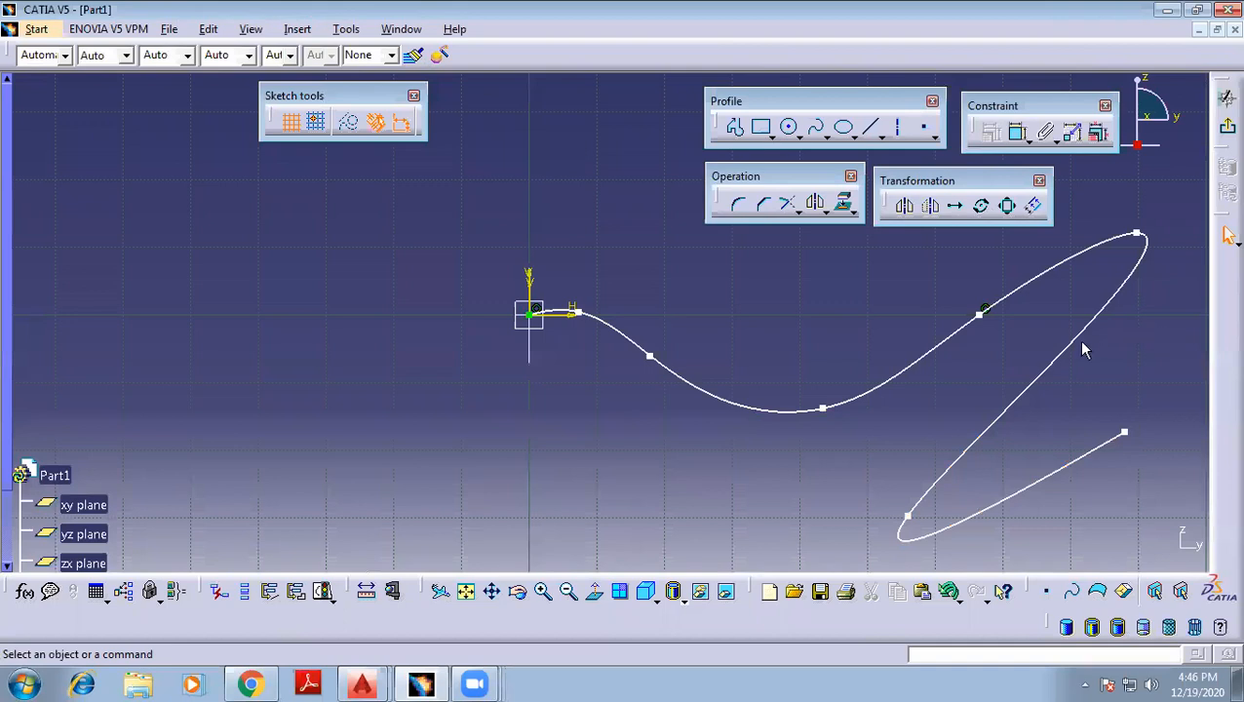
click(1227, 126)
Try to create a rib with the circle as profile and the spline as center curve, using Keep angle
middle_drag(705, 360, 646, 325)
click(646, 325)
scroll(353, 410, up, 1)
mouse_move(353, 410)
middle_down()
mouse_move(591, 389)
mouse_move(486, 345)
mouse_move(494, 425)
mouse_move(647, 389)
middle_up()
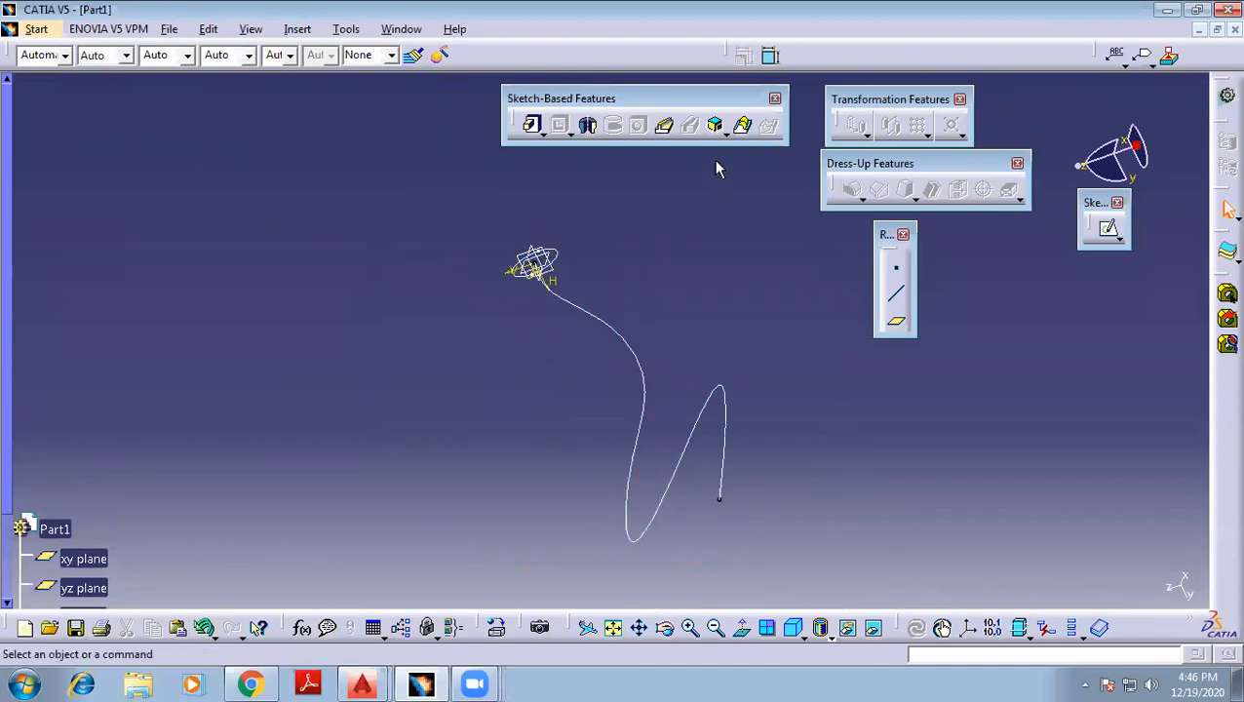
click(666, 127)
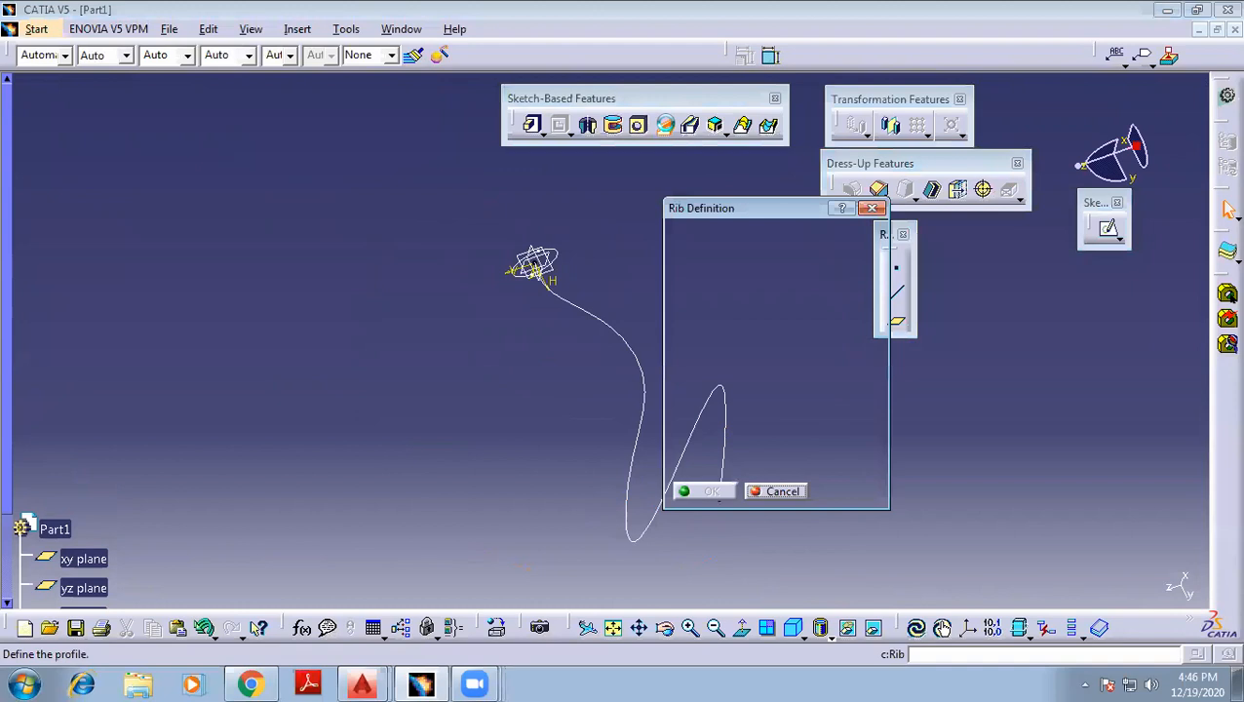
middle_drag(497, 240, 434, 247)
middle_drag(580, 243, 592, 193)
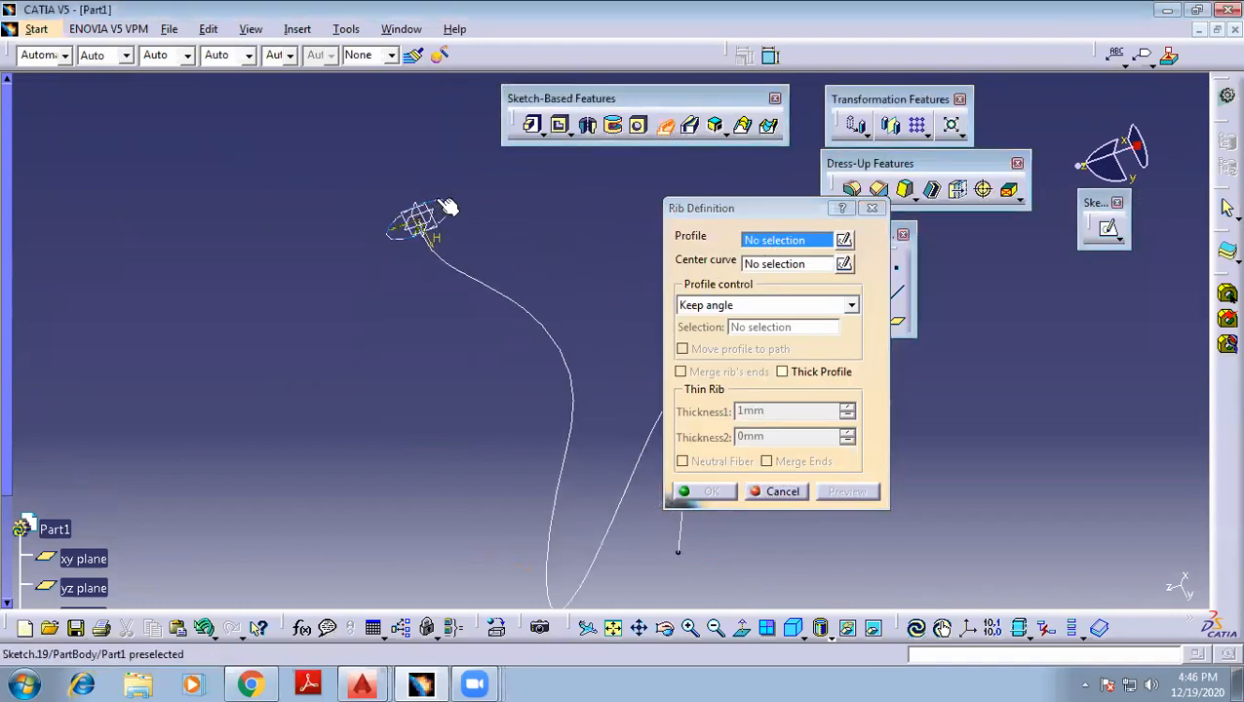
click(446, 207)
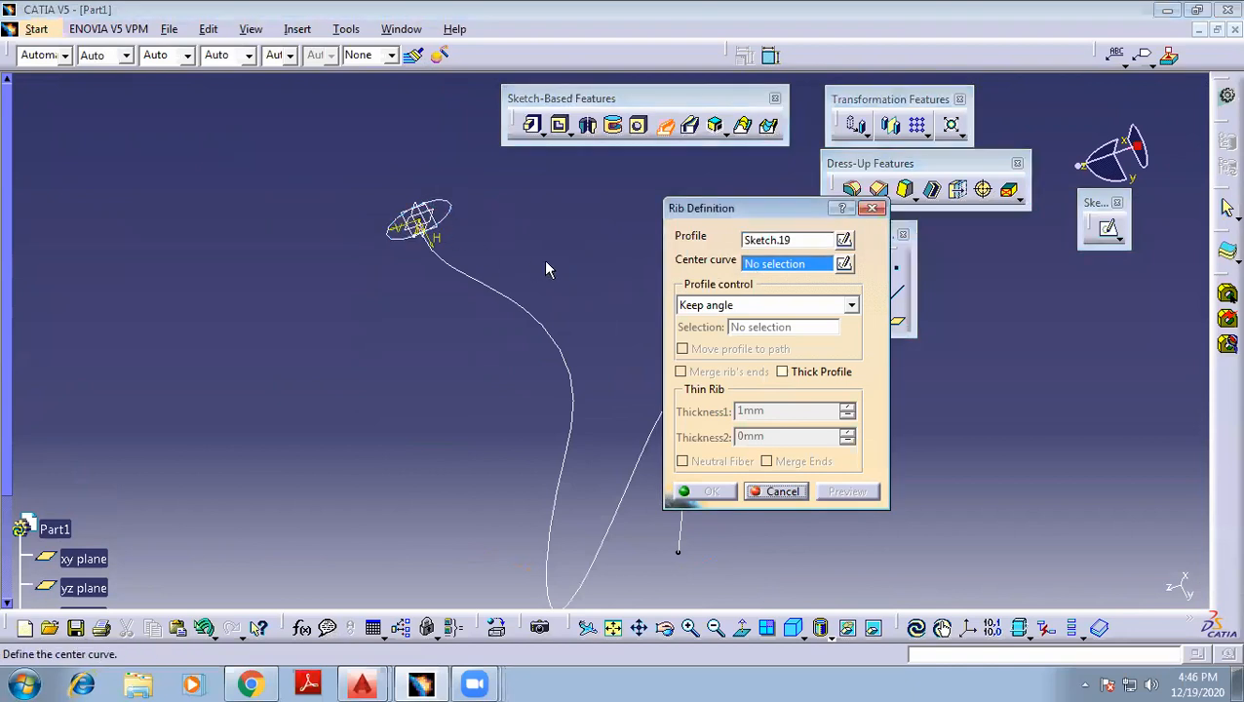
click(571, 370)
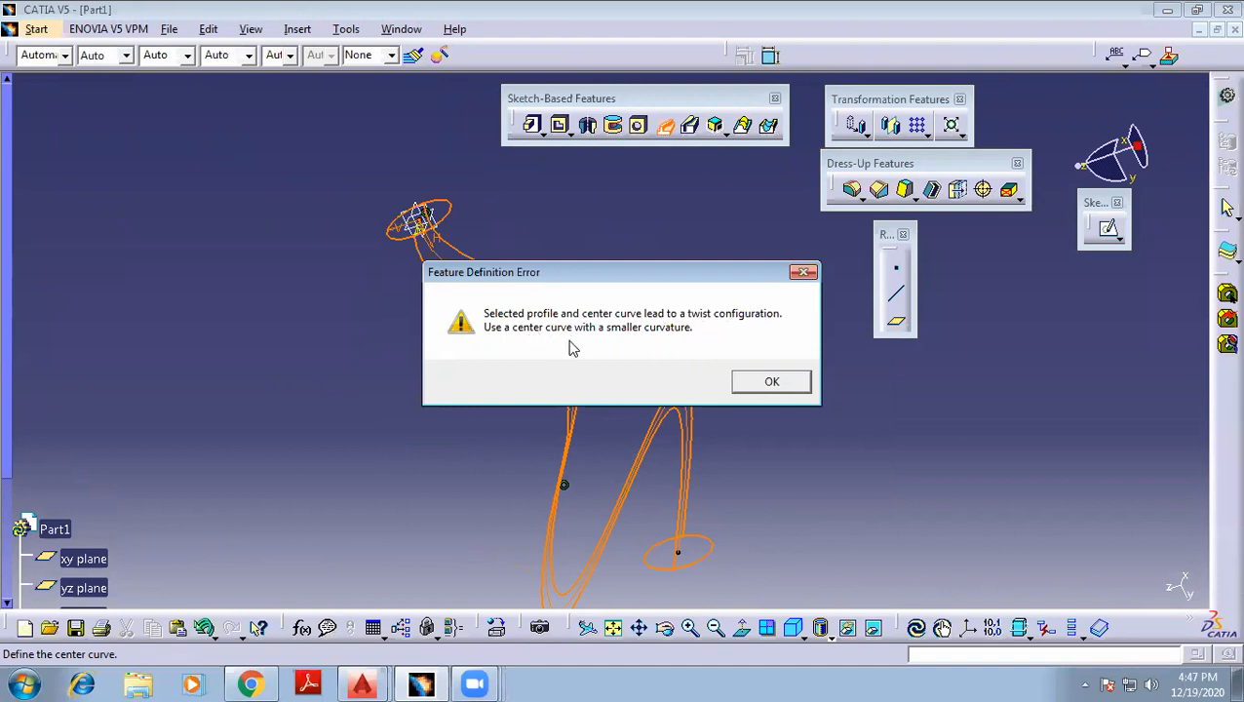
click(770, 383)
middle_drag(584, 310, 405, 302)
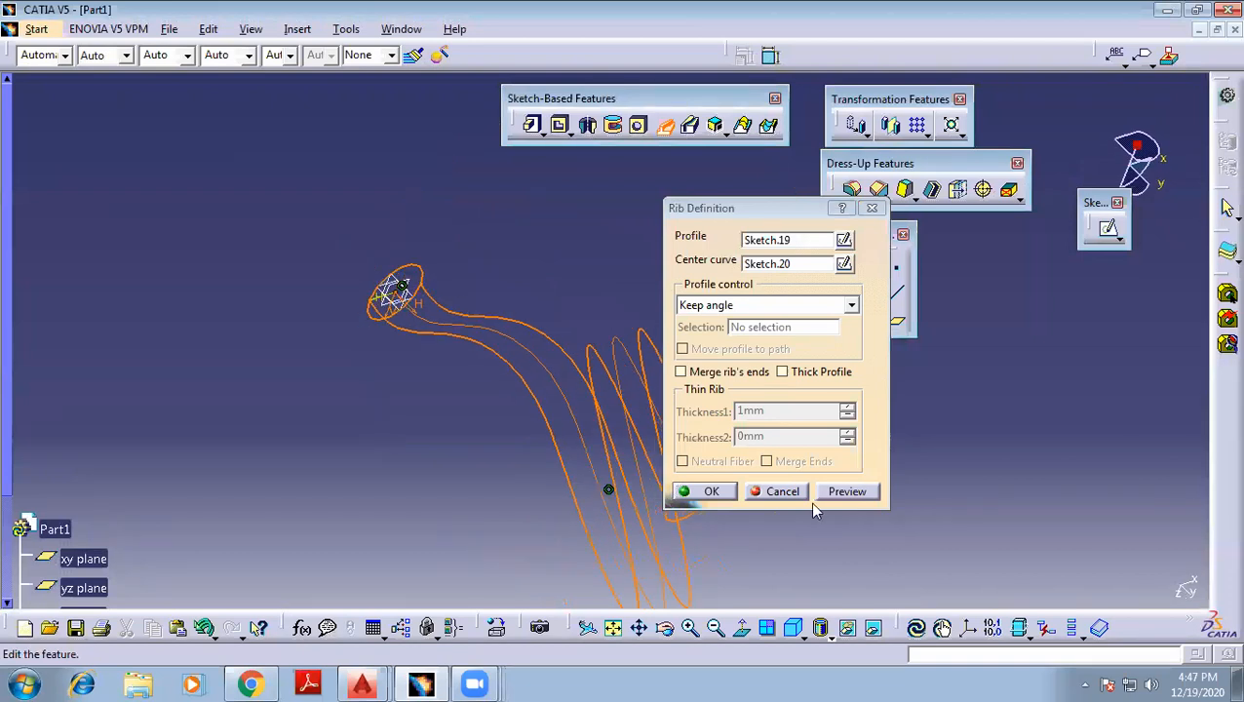
click(775, 493)
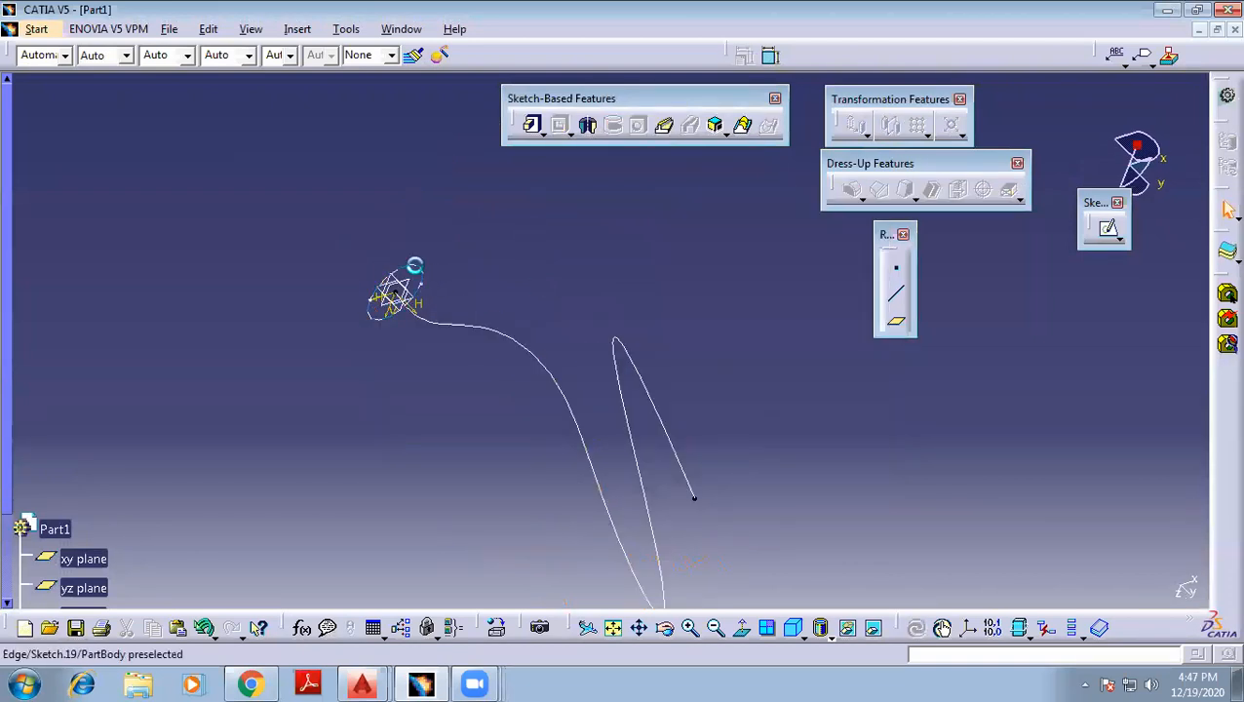
Reopen the circle profile's sketch, shrink the circle around the origin and exit the sketch
double_click(392, 278)
mouse_move(805, 343)
middle_down()
mouse_move(563, 297)
mouse_move(589, 406)
mouse_move(606, 191)
mouse_move(560, 304)
mouse_move(536, 250)
middle_up()
drag(579, 343, 530, 338)
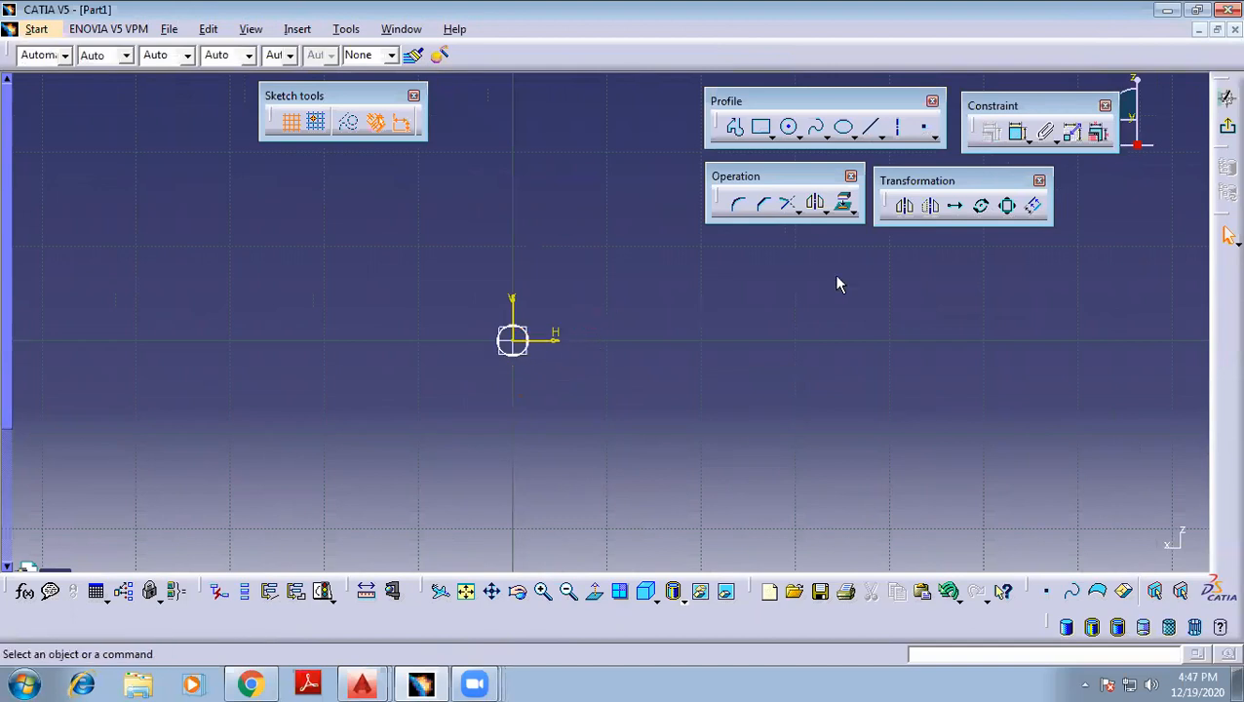
click(1227, 127)
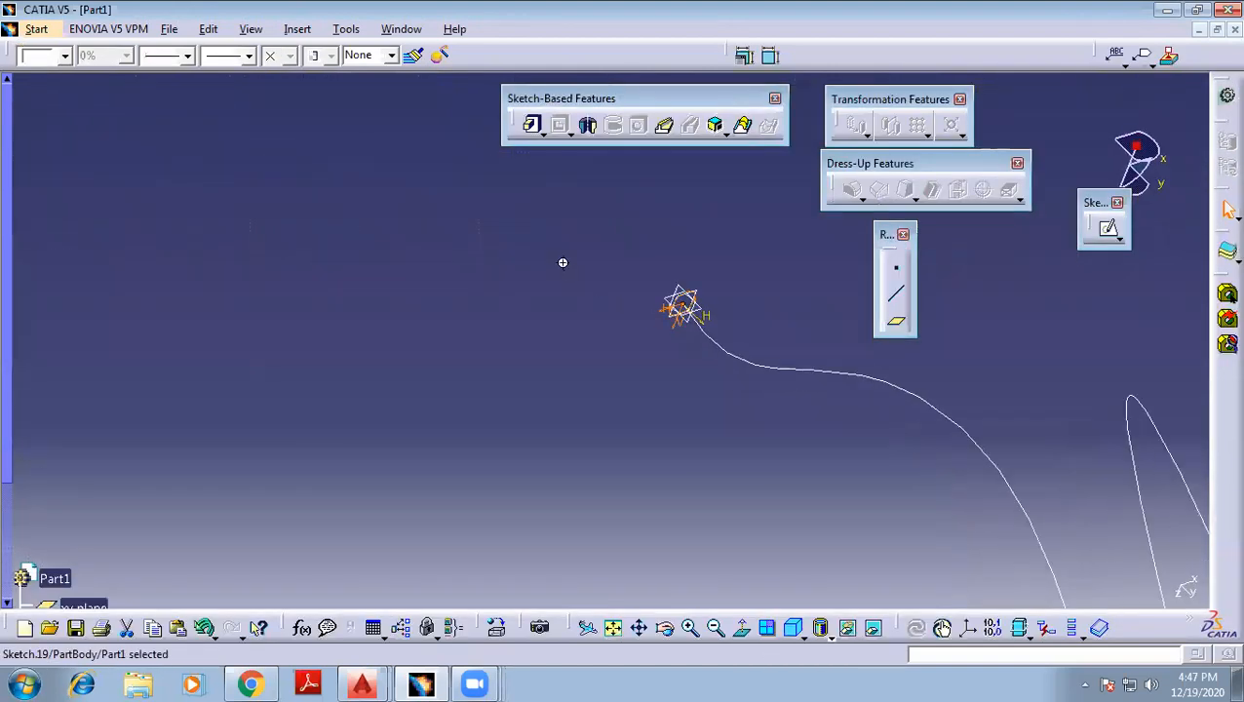
Create a rib using the reduced circle as profile and the spline as center curve, with Keep angle profile control
middle_drag(663, 216, 305, 135)
click(666, 128)
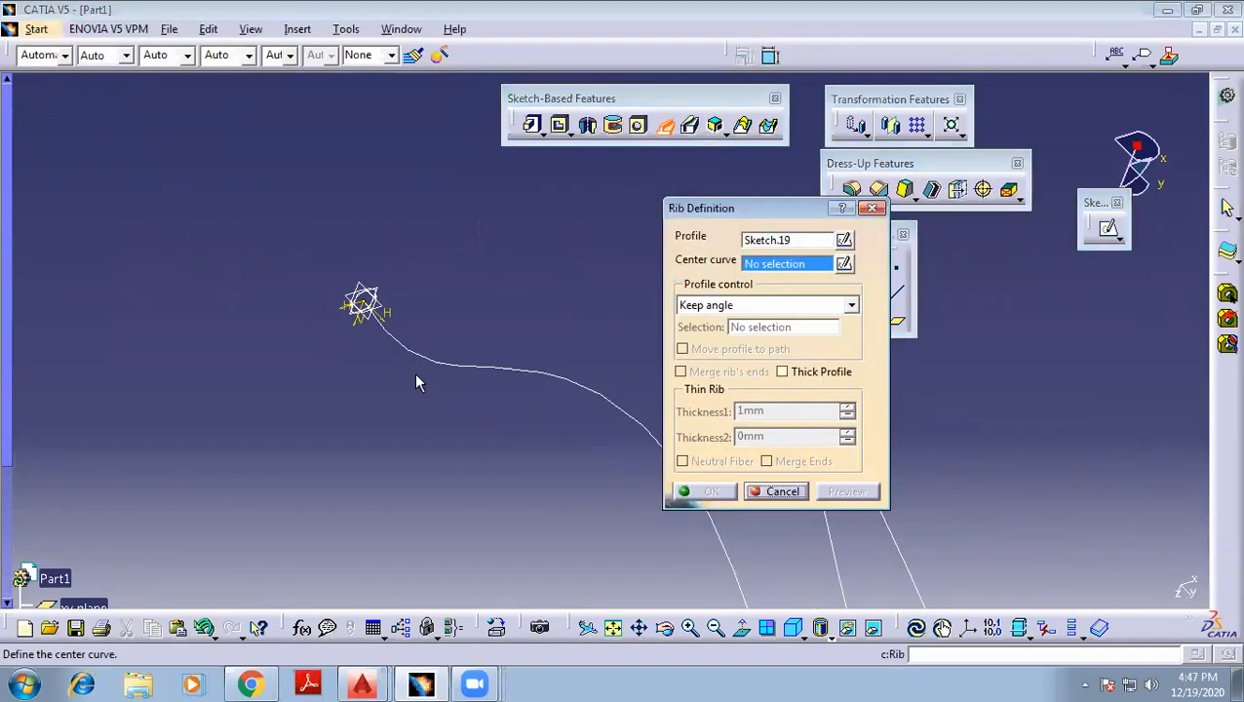
click(546, 369)
mouse_move(555, 303)
middle_down()
mouse_move(575, 341)
mouse_move(286, 356)
mouse_move(452, 353)
mouse_move(487, 305)
middle_up()
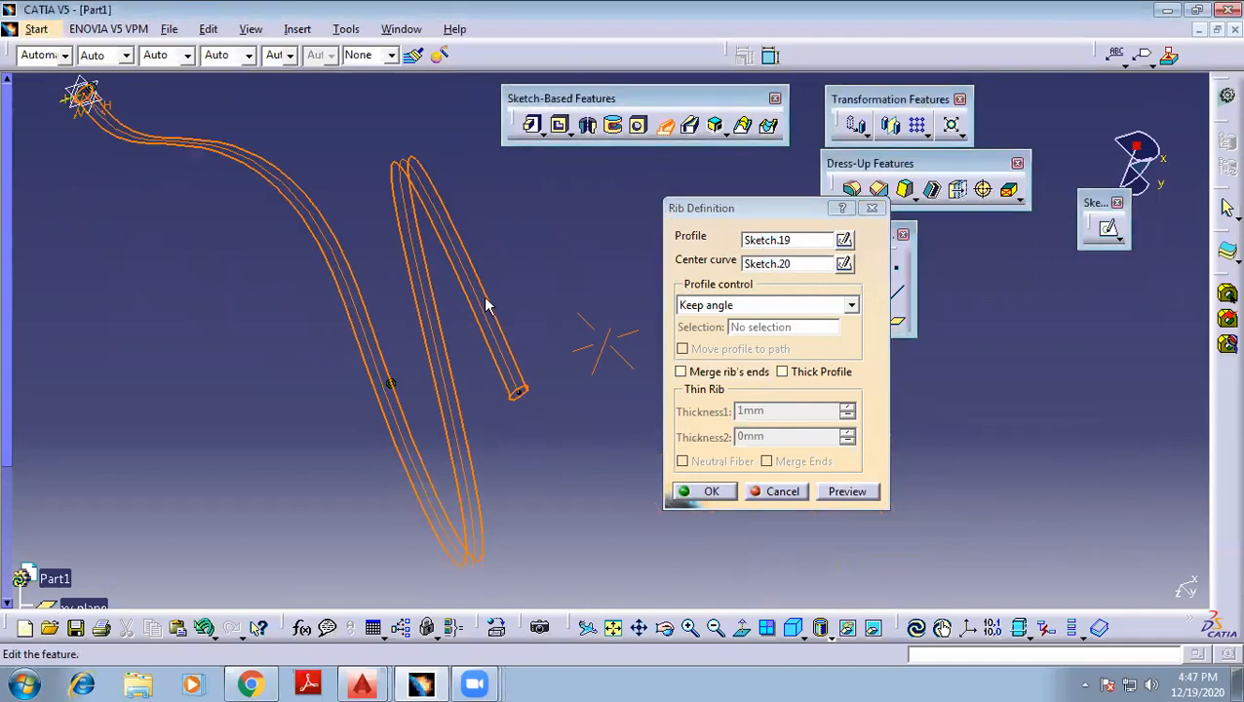
click(704, 491)
middle_drag(198, 426, 433, 351)
middle_drag(487, 441, 641, 154)
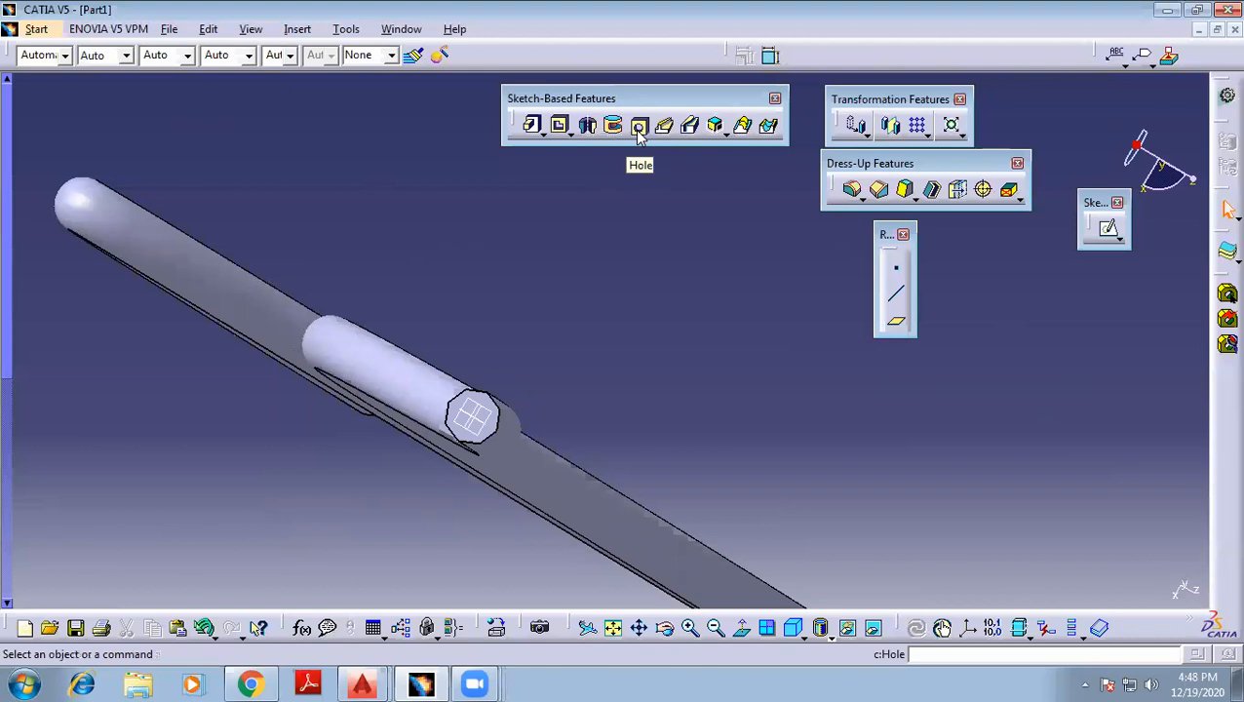
click(689, 127)
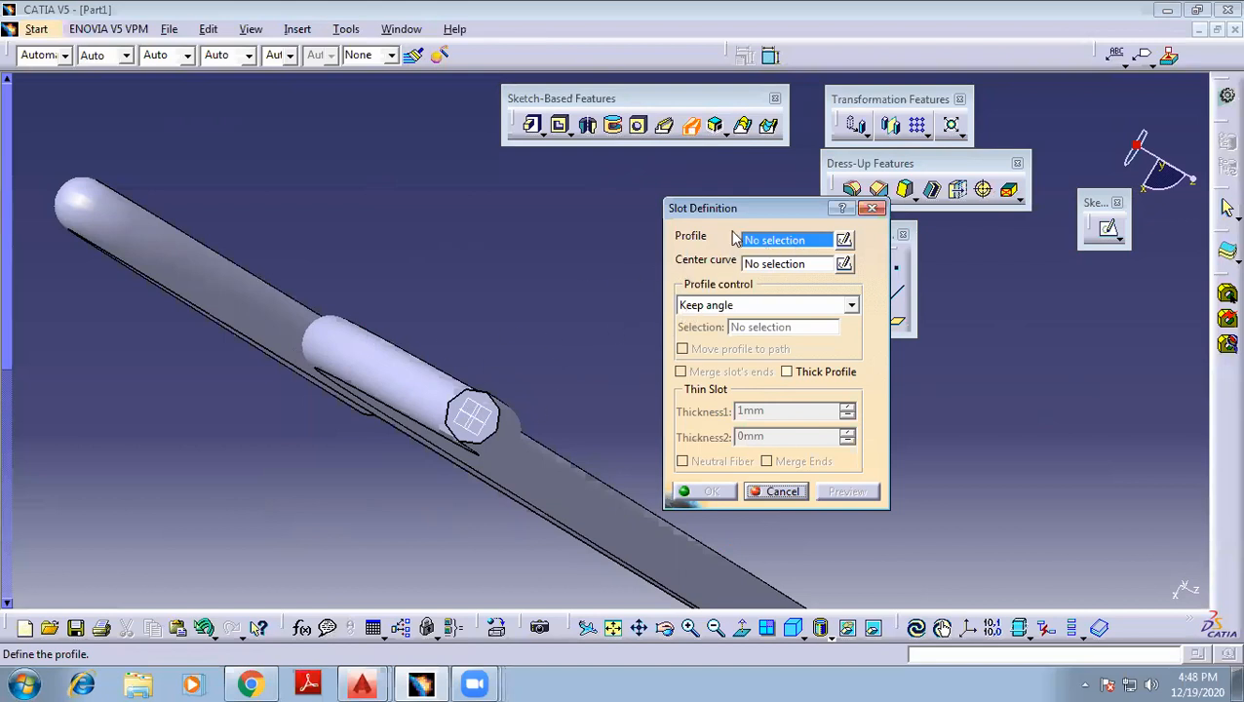
click(872, 208)
click(1109, 230)
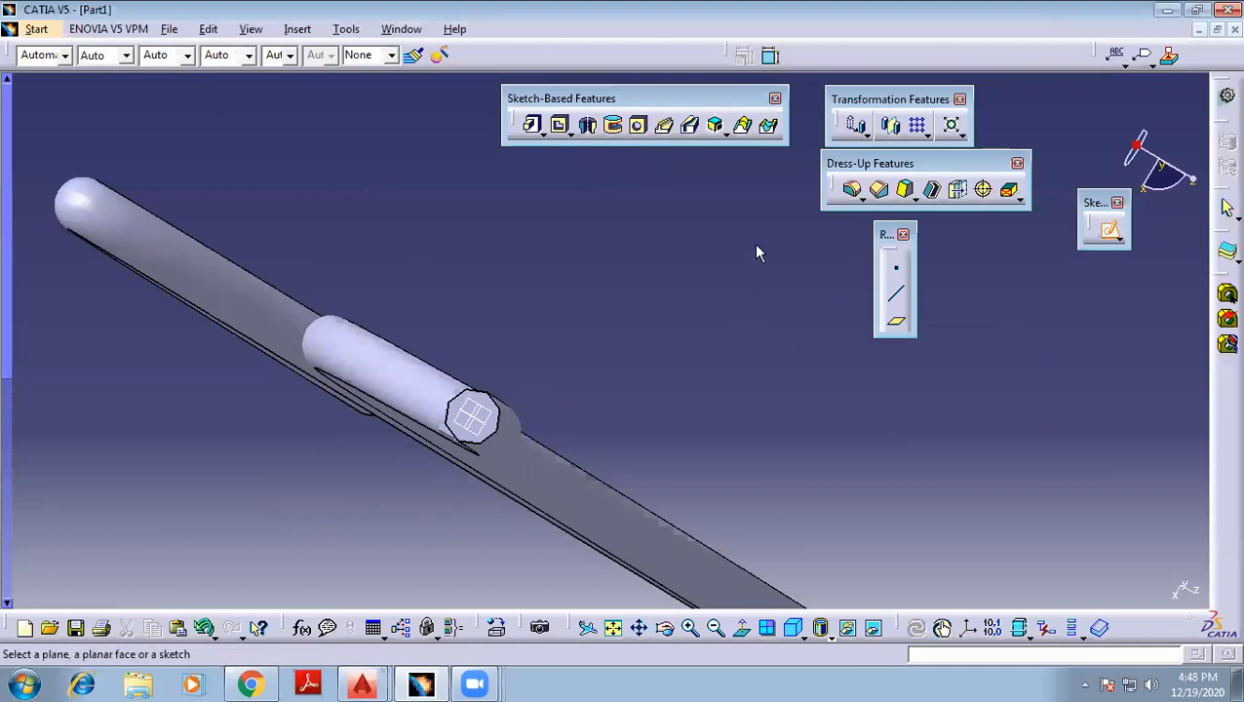
click(1108, 230)
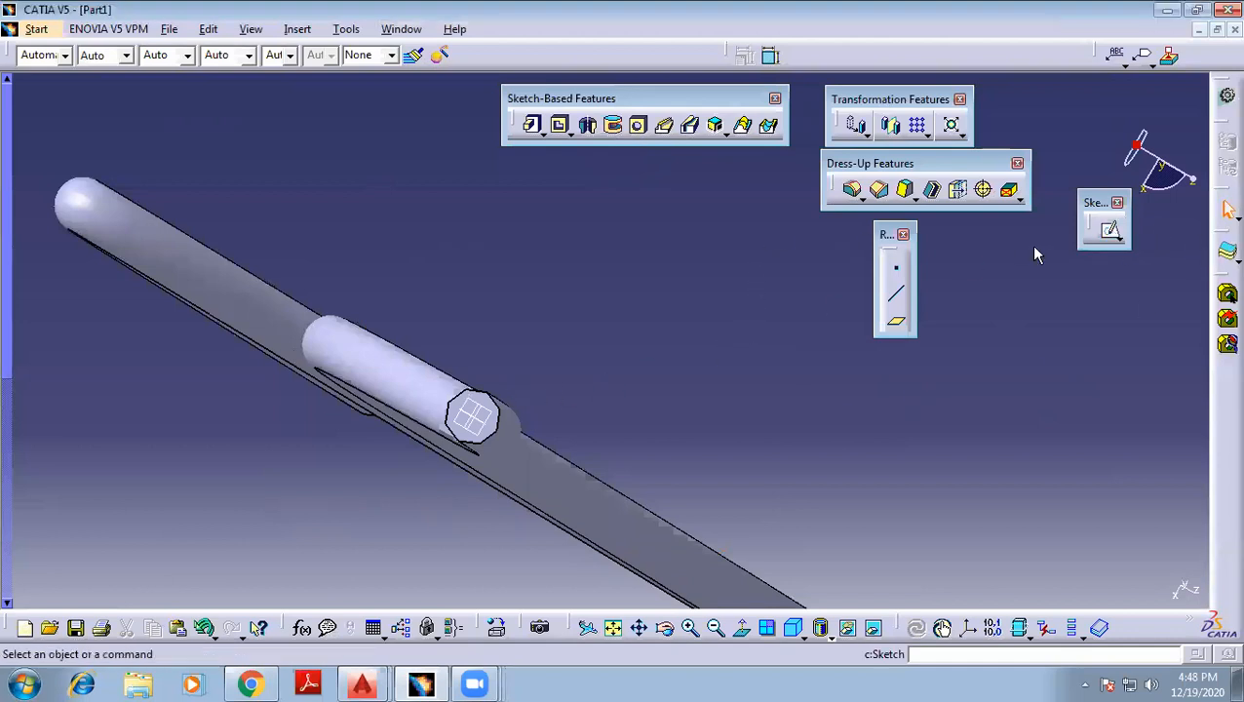
Start a slot, begin its profile sketch on the rib's circular end face, and view the sketch plane from its other side
click(692, 127)
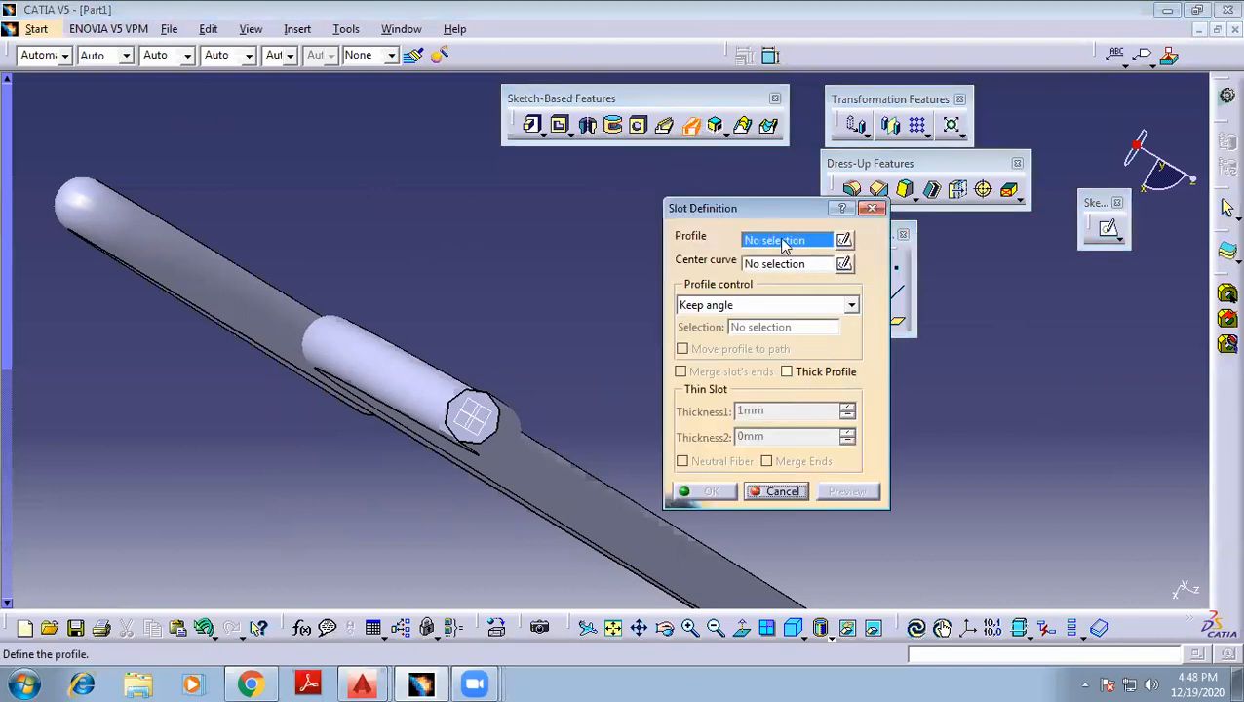
click(844, 241)
middle_drag(640, 332, 711, 232)
drag(1055, 521, 844, 294)
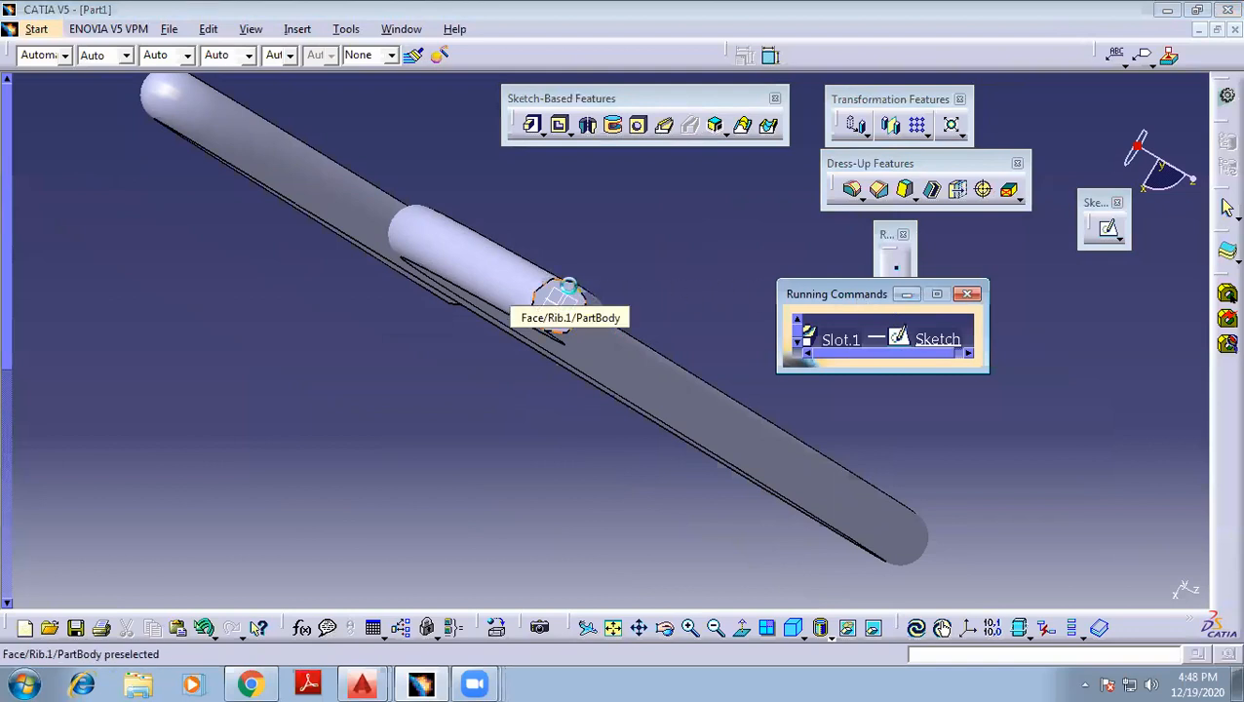
click(568, 289)
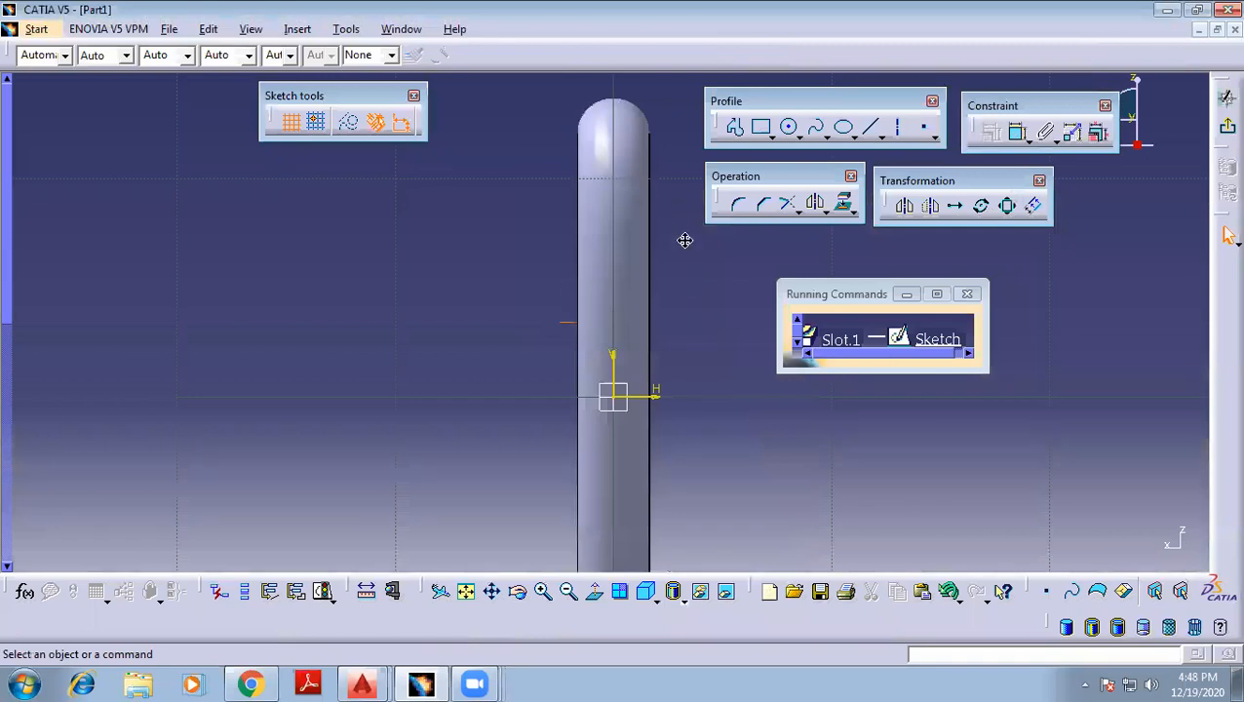
click(594, 591)
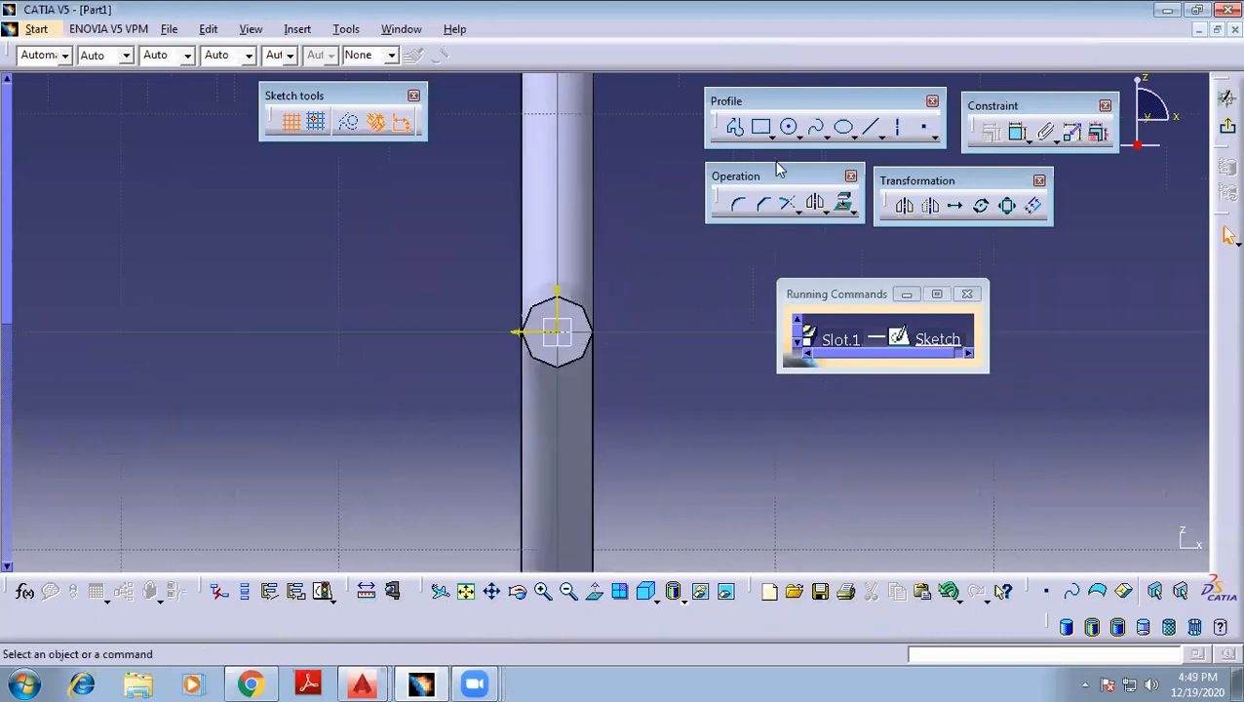
Draw a circle of about 0.9 mm radius centred on the origin inside the rib's end face, and exit the sketch
click(790, 129)
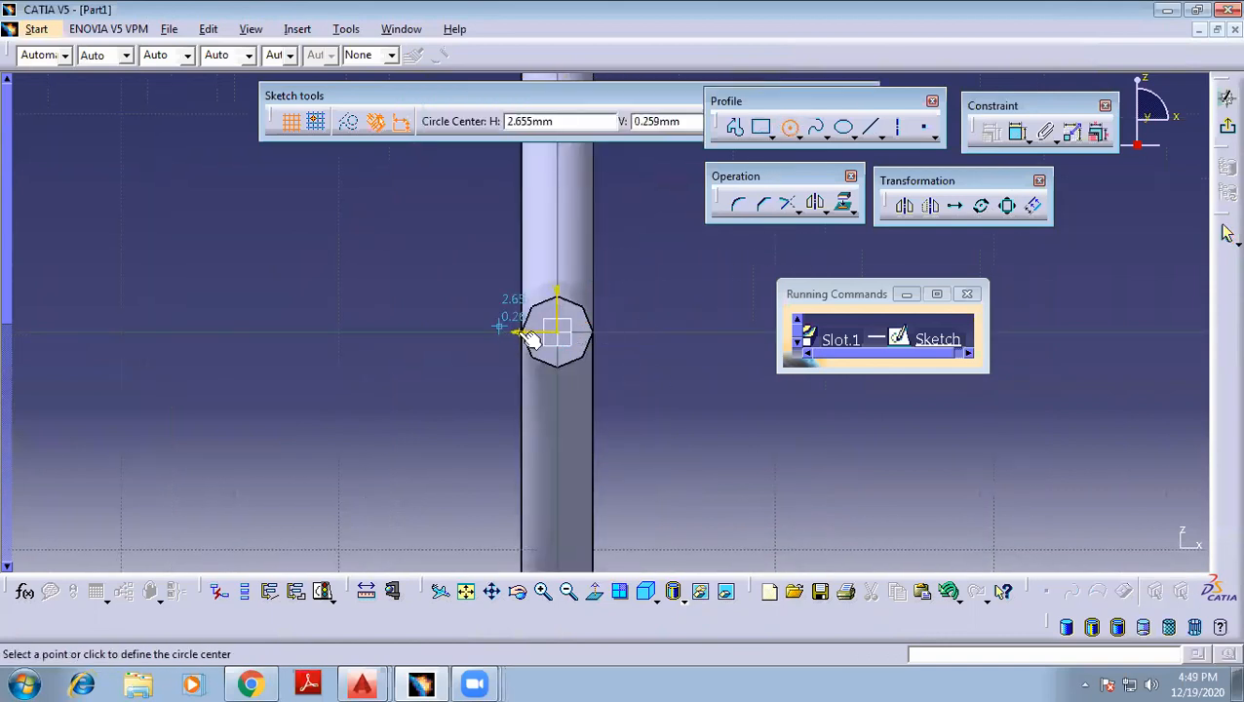
click(562, 334)
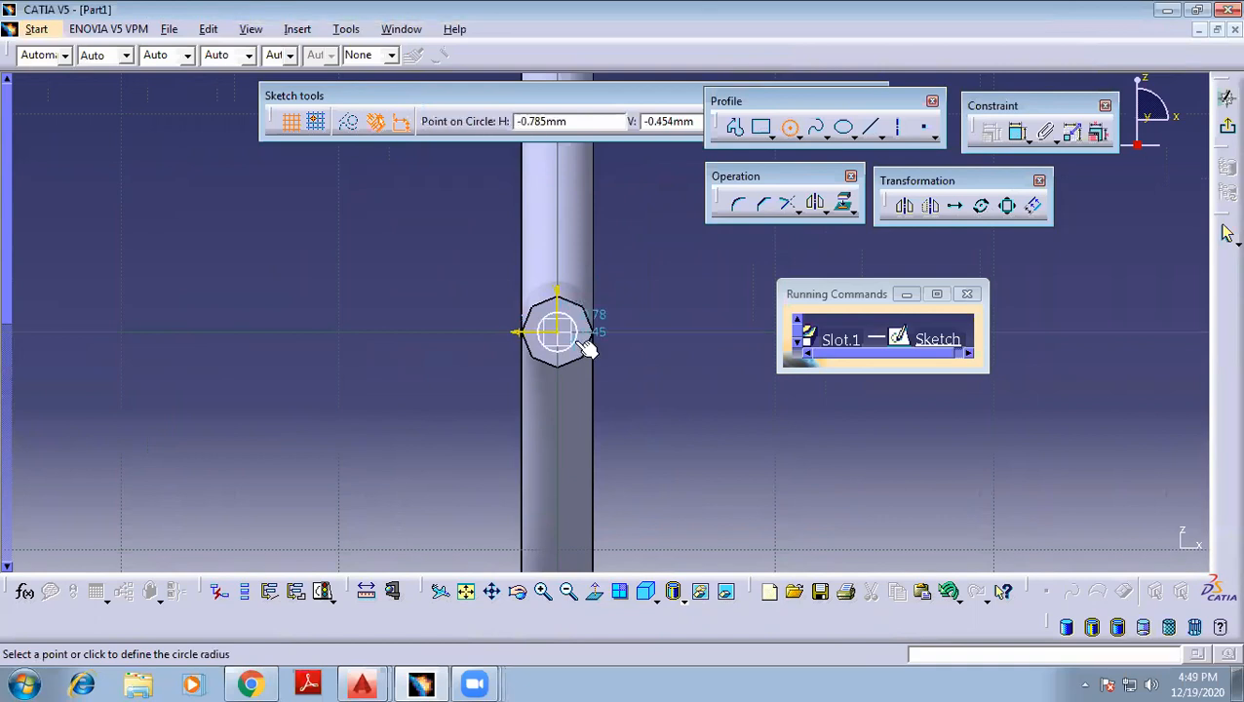
click(590, 349)
click(1224, 129)
Complete the slot along the rib's spline sketch, Sketch.20, as center curve, with Keep angle profile control
middle_drag(507, 374, 585, 344)
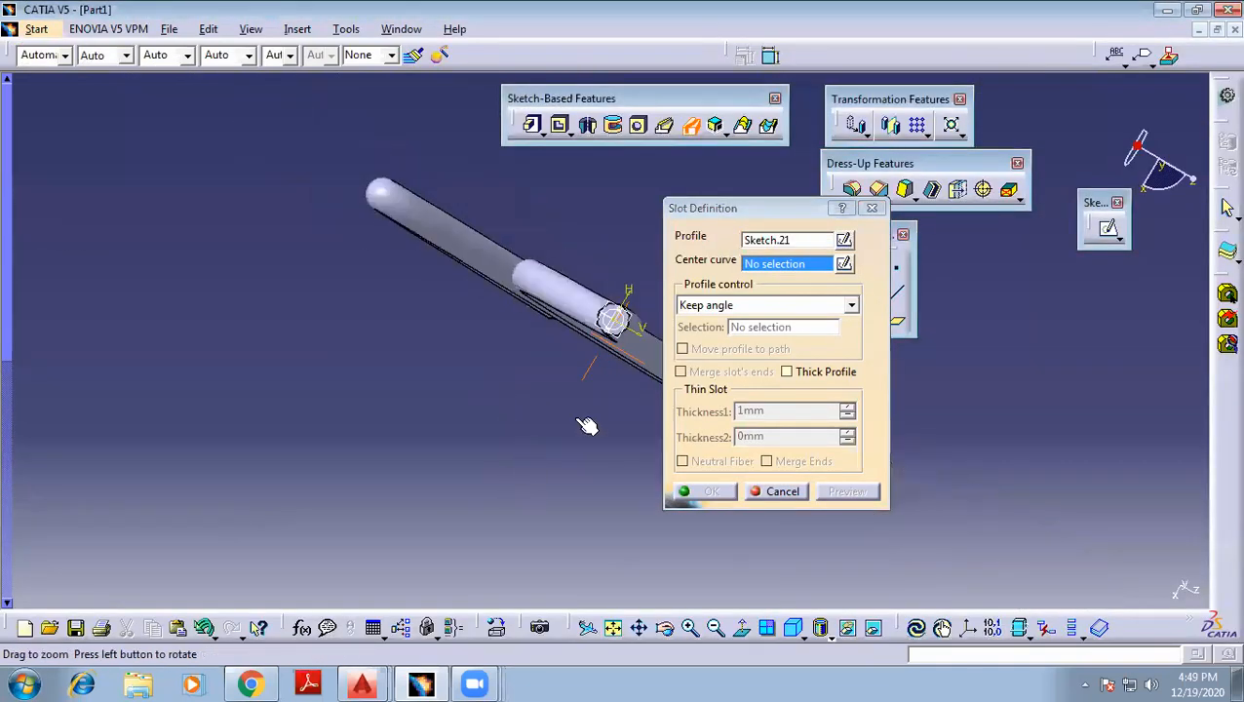
middle_drag(543, 435, 405, 363)
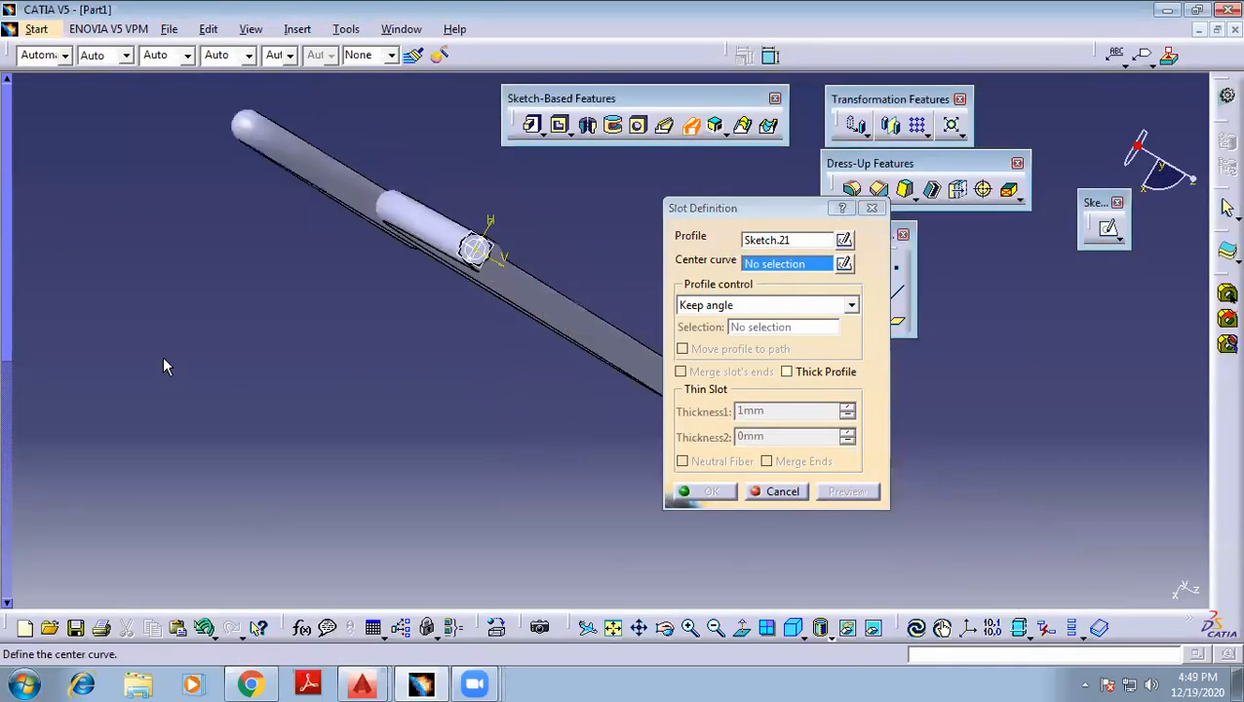
key(F3)
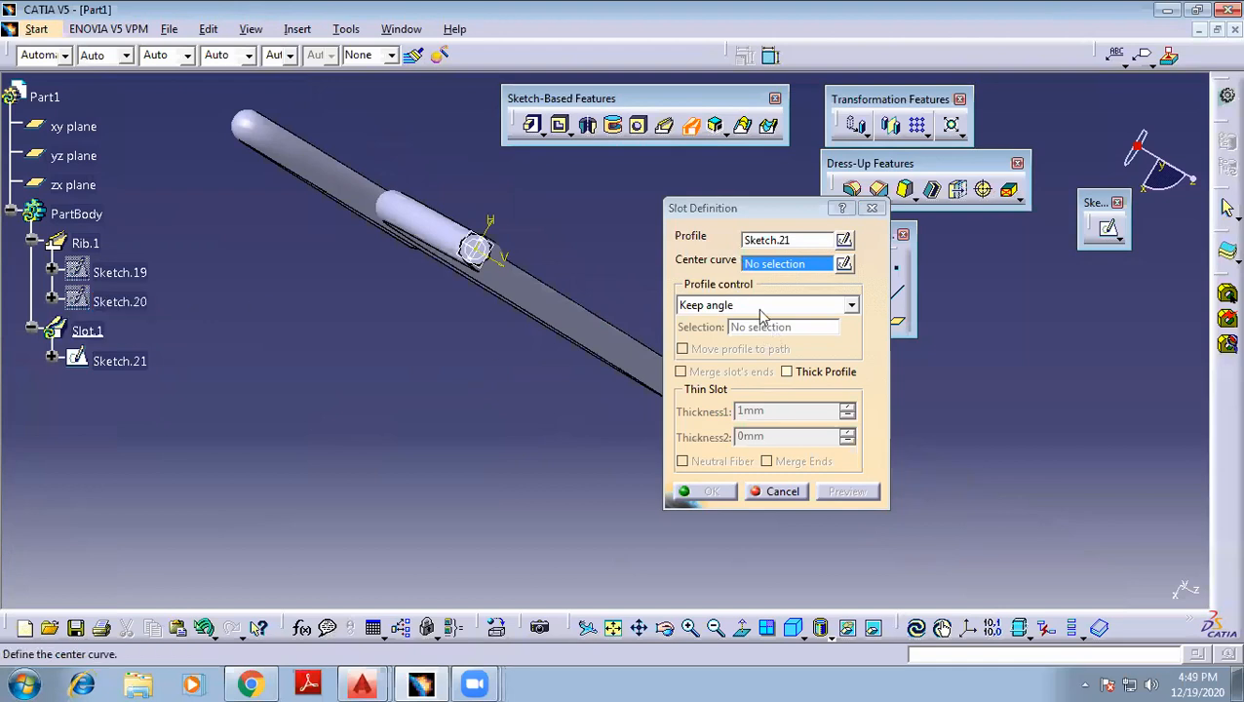
click(126, 301)
middle_drag(448, 362, 497, 201)
middle_drag(261, 300, 717, 208)
middle_drag(469, 264, 315, 238)
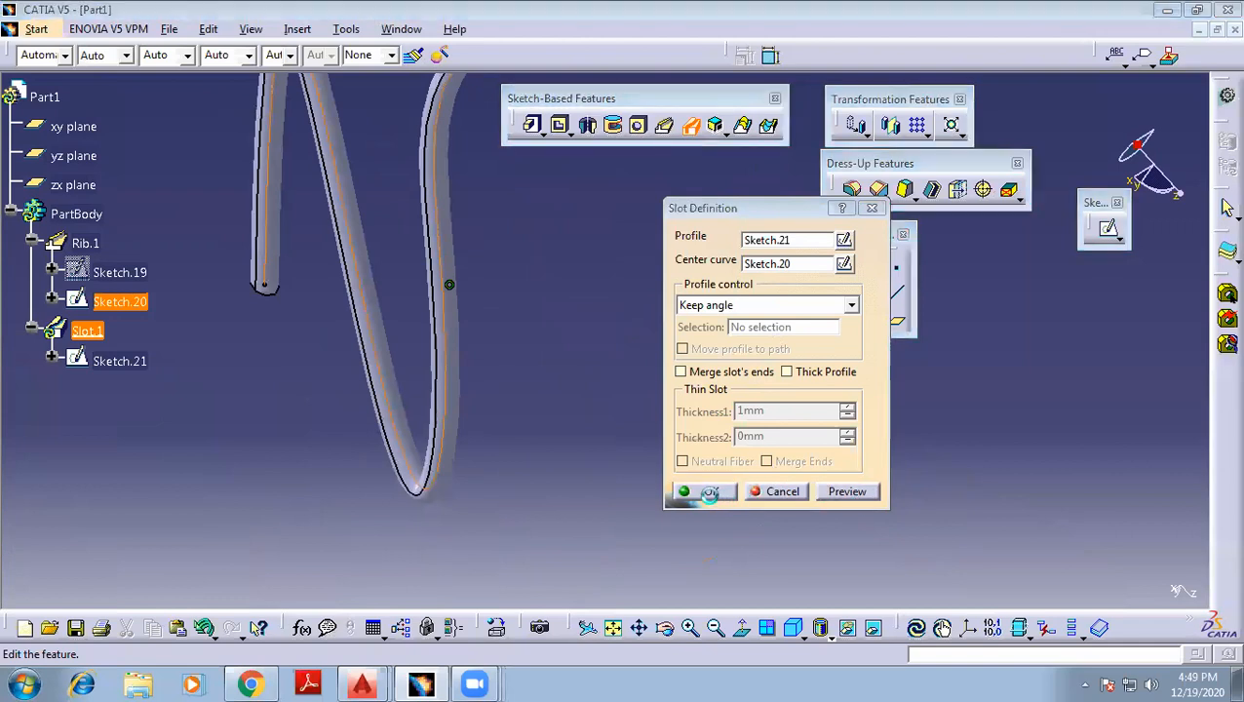
click(708, 491)
Examine the slotted rib's end opening and curved body from several angles
middle_drag(664, 275, 609, 507)
middle_drag(653, 309, 602, 468)
middle_drag(370, 328, 621, 187)
middle_drag(525, 182, 506, 465)
middle_drag(348, 255, 760, 363)
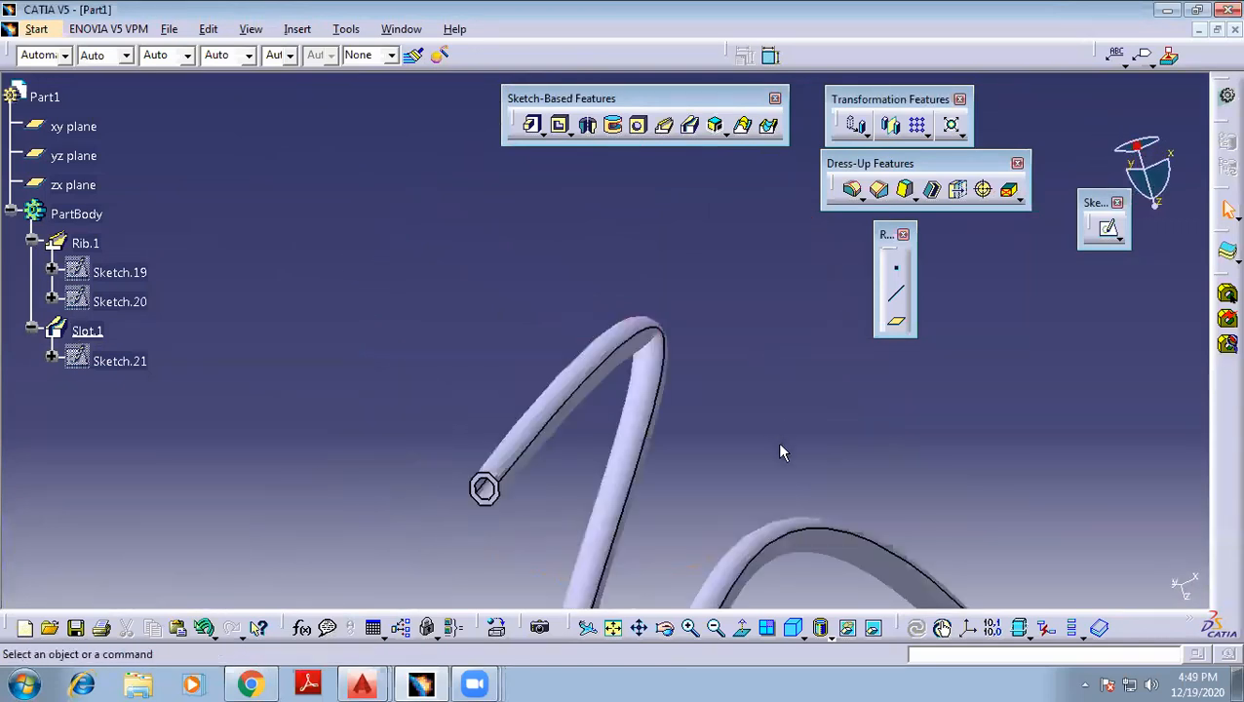
middle_drag(485, 494, 790, 473)
scroll(755, 271, up, 1)
middle_drag(755, 271, 487, 338)
middle_drag(620, 274, 626, 267)
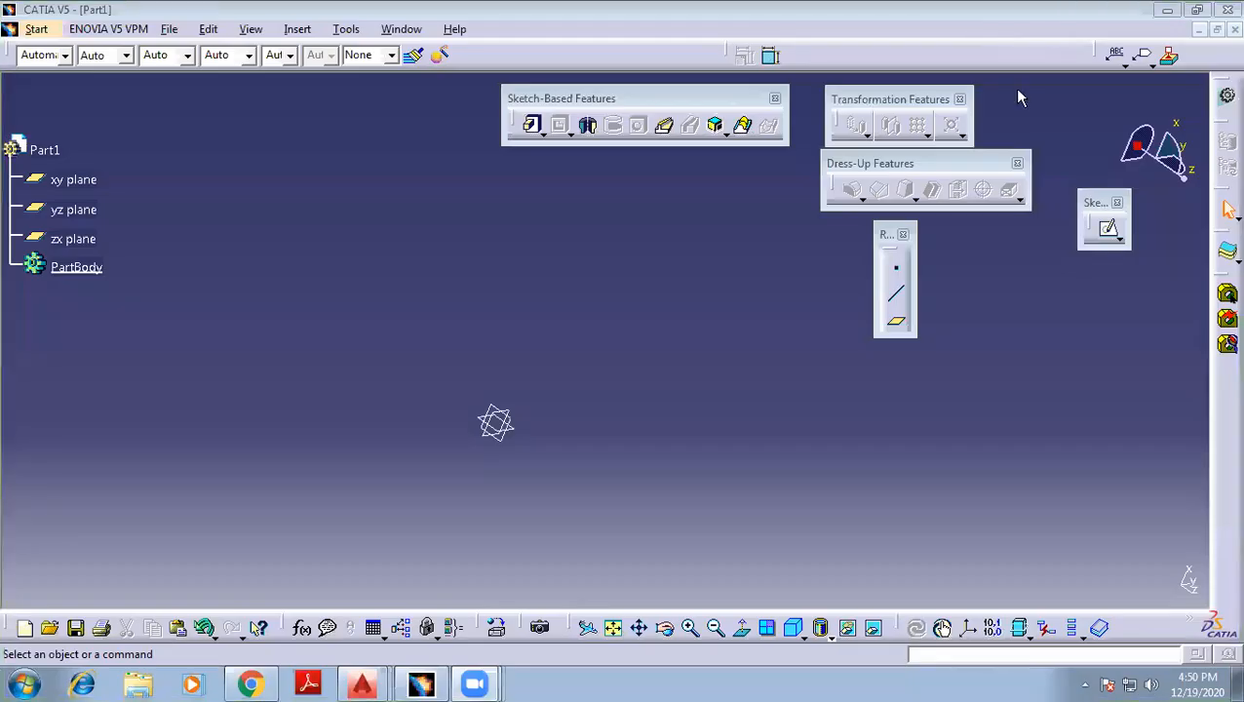
Sketch a rectangle around the origin on the yz plane, ending at about H 73 mm, V -22 mm, and exit the sketch
click(723, 136)
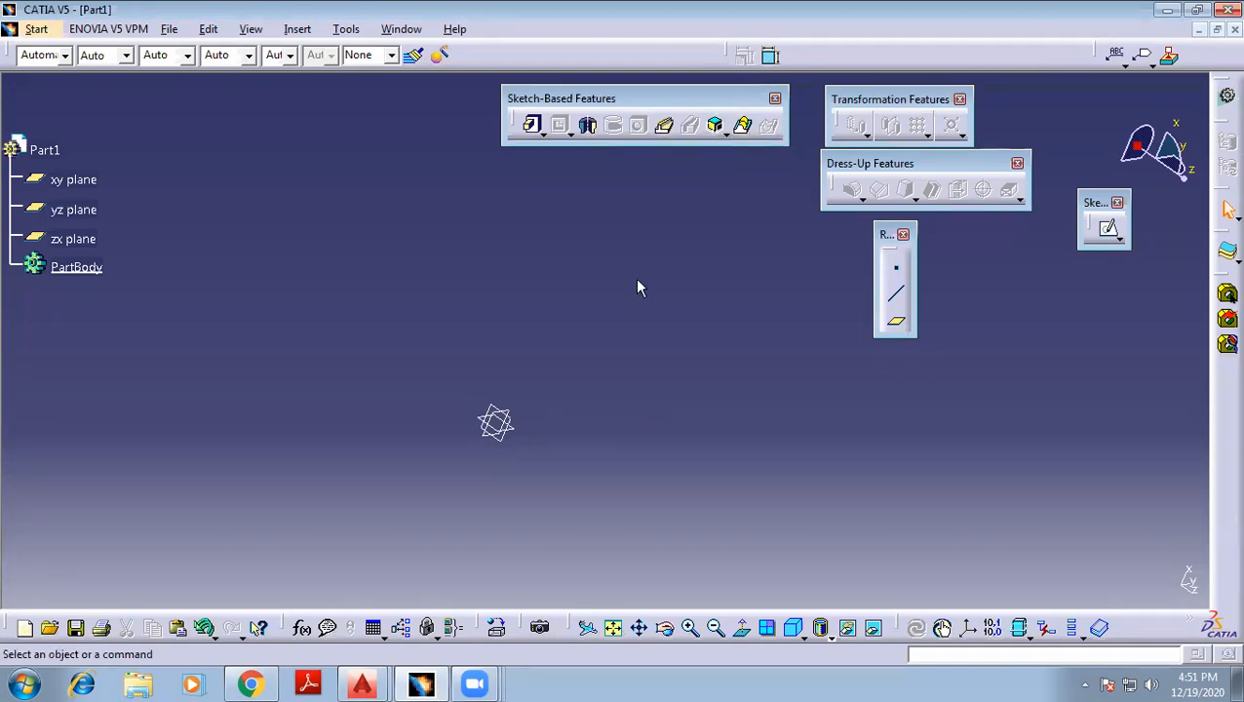
click(497, 424)
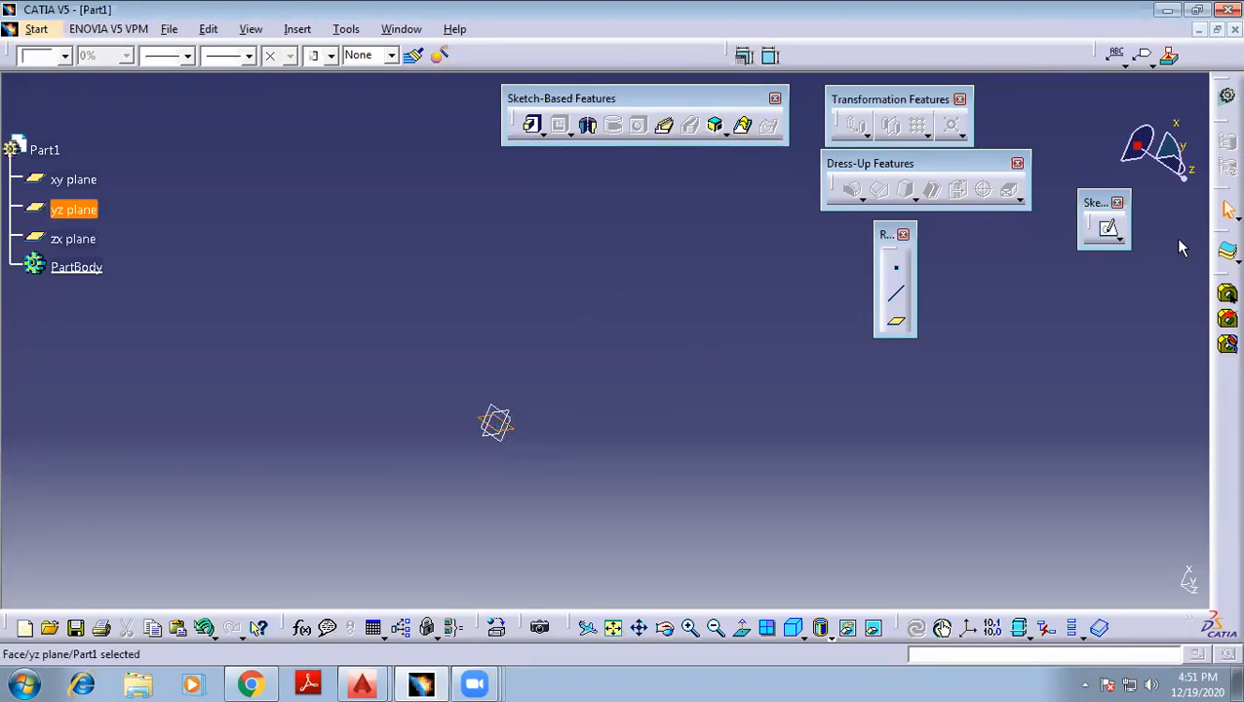
click(1111, 237)
click(762, 127)
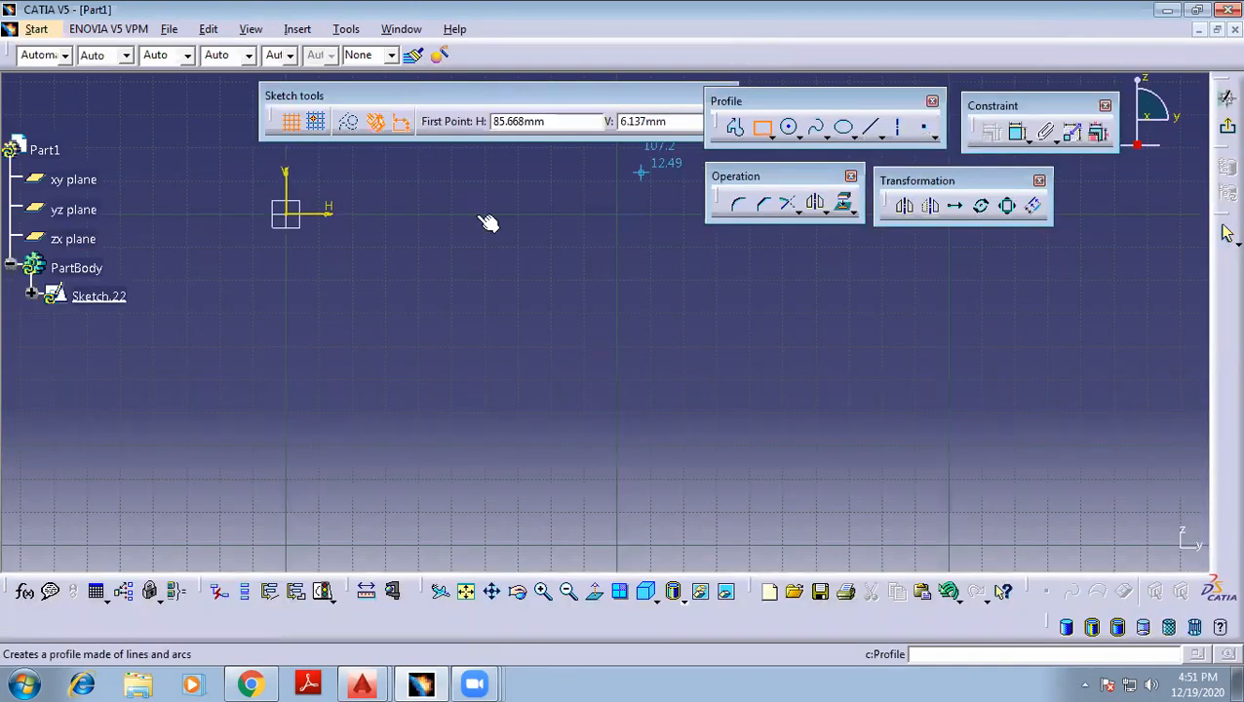
click(320, 274)
click(724, 460)
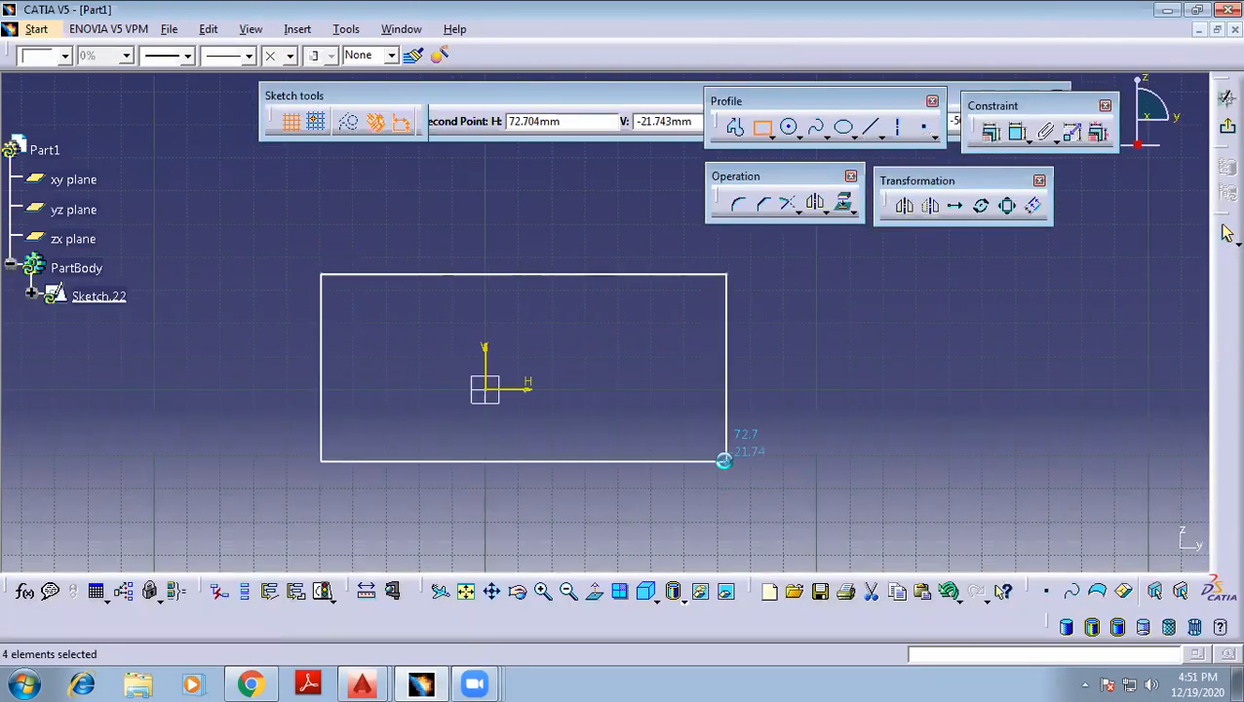
click(1227, 127)
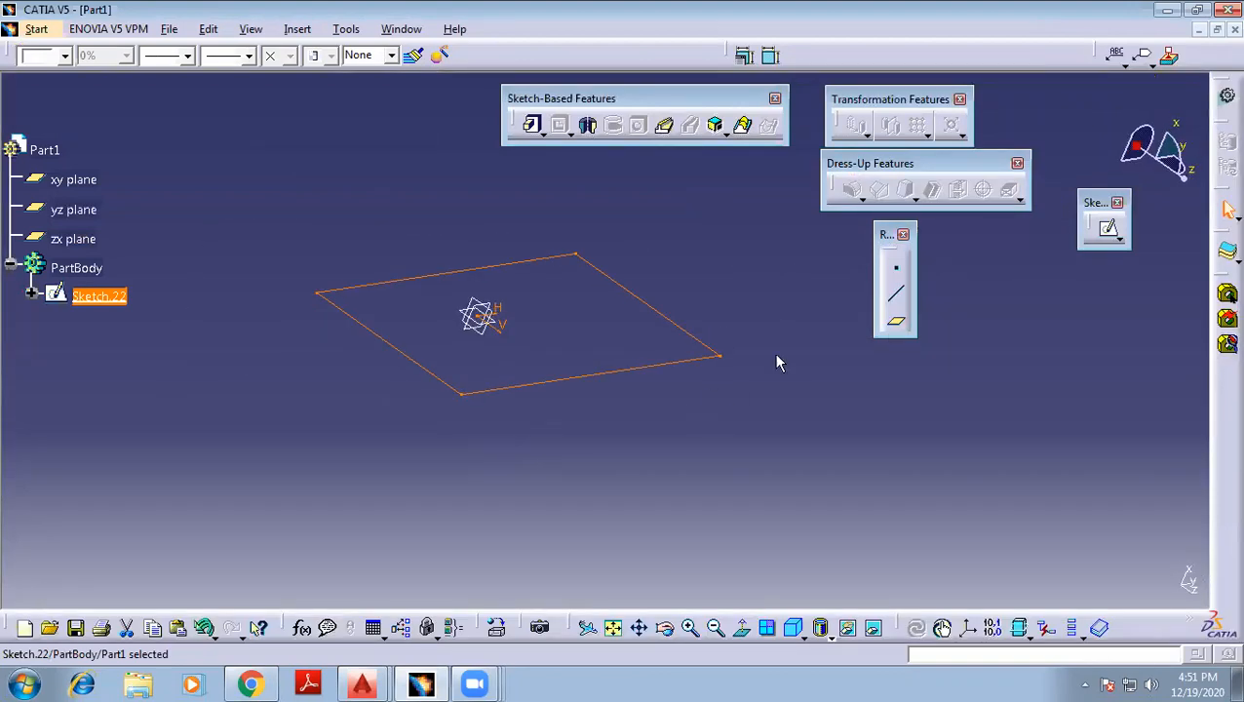
Pad the rectangle with a length of 10 mm to form a plate
click(531, 125)
middle_drag(625, 217, 625, 456)
drag(883, 307, 827, 307)
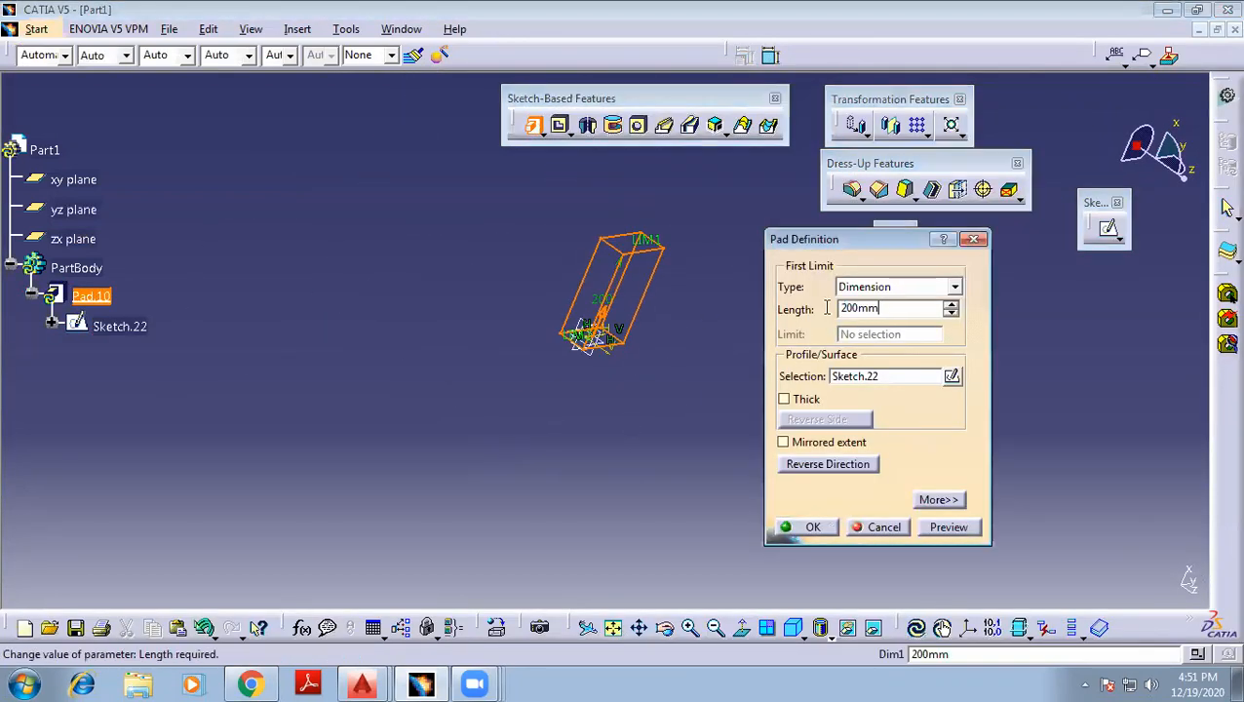
text(10)
key(Return)
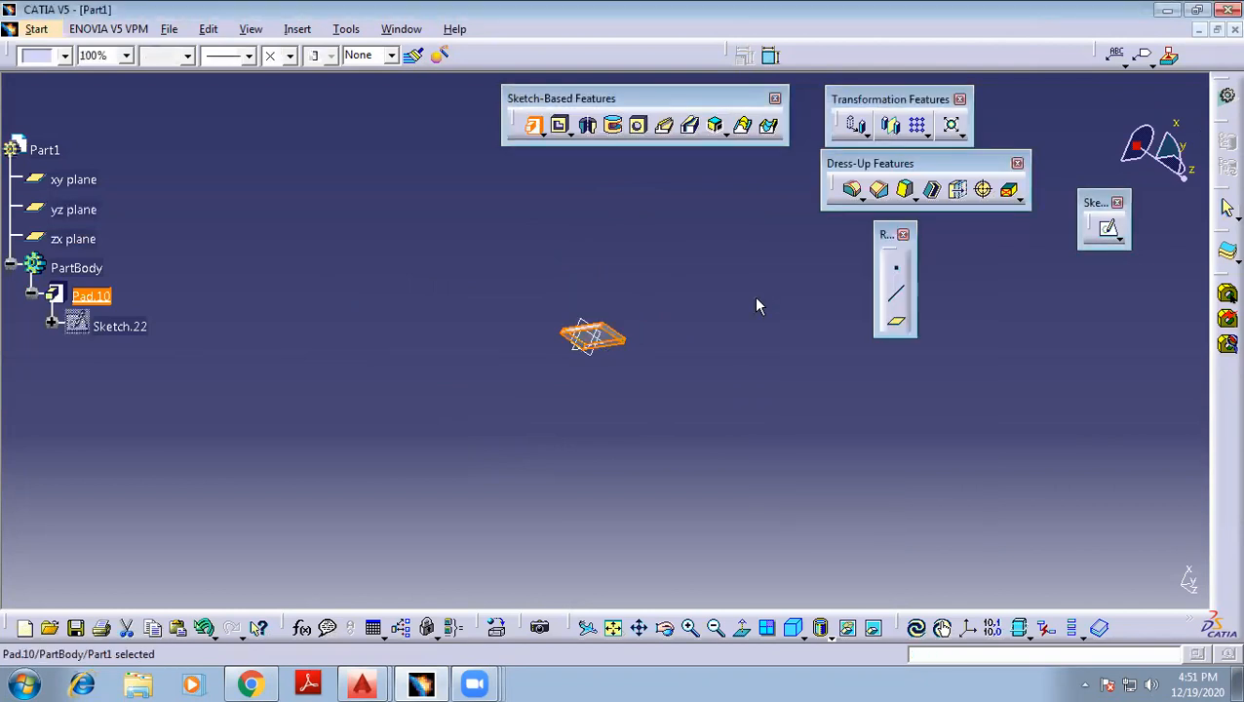
click(635, 353)
Sketch a narrow rectangle across the plate's large face, starting at about H 0, V 36 mm and crossing the opposite edge, and exit the sketch
middle_drag(636, 353, 657, 195)
middle_drag(545, 263, 561, 341)
middle_drag(652, 248, 673, 179)
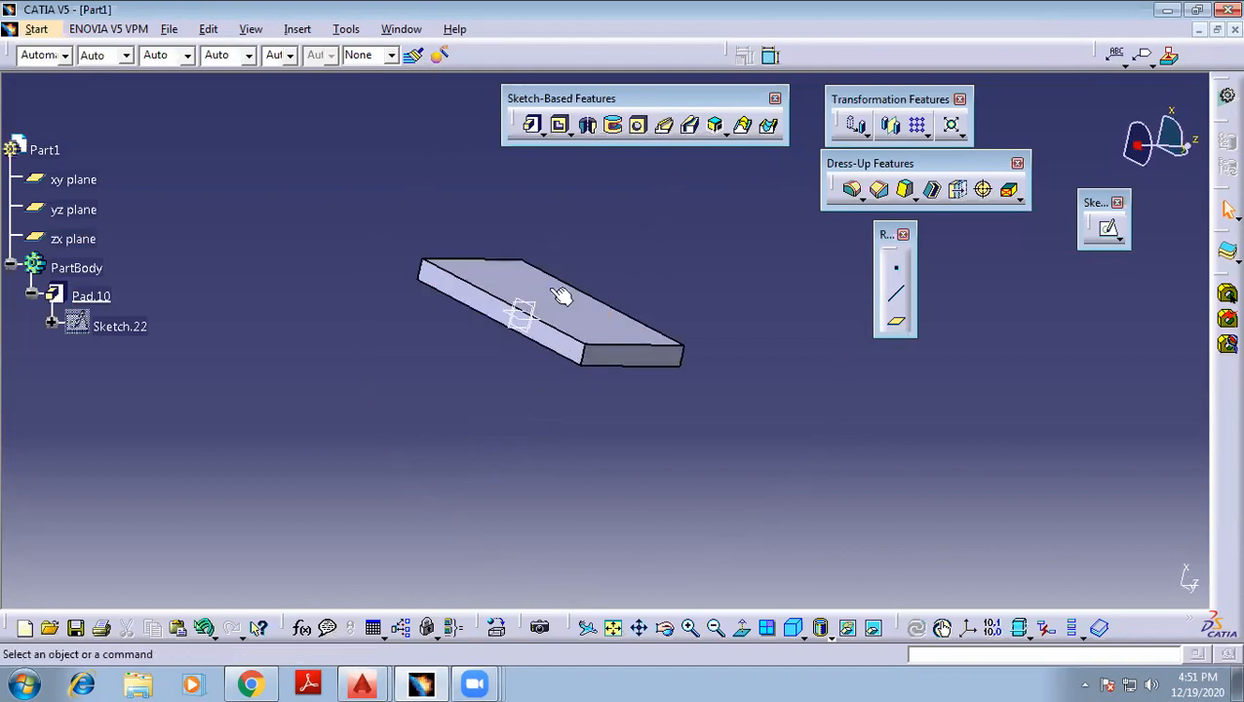
click(551, 289)
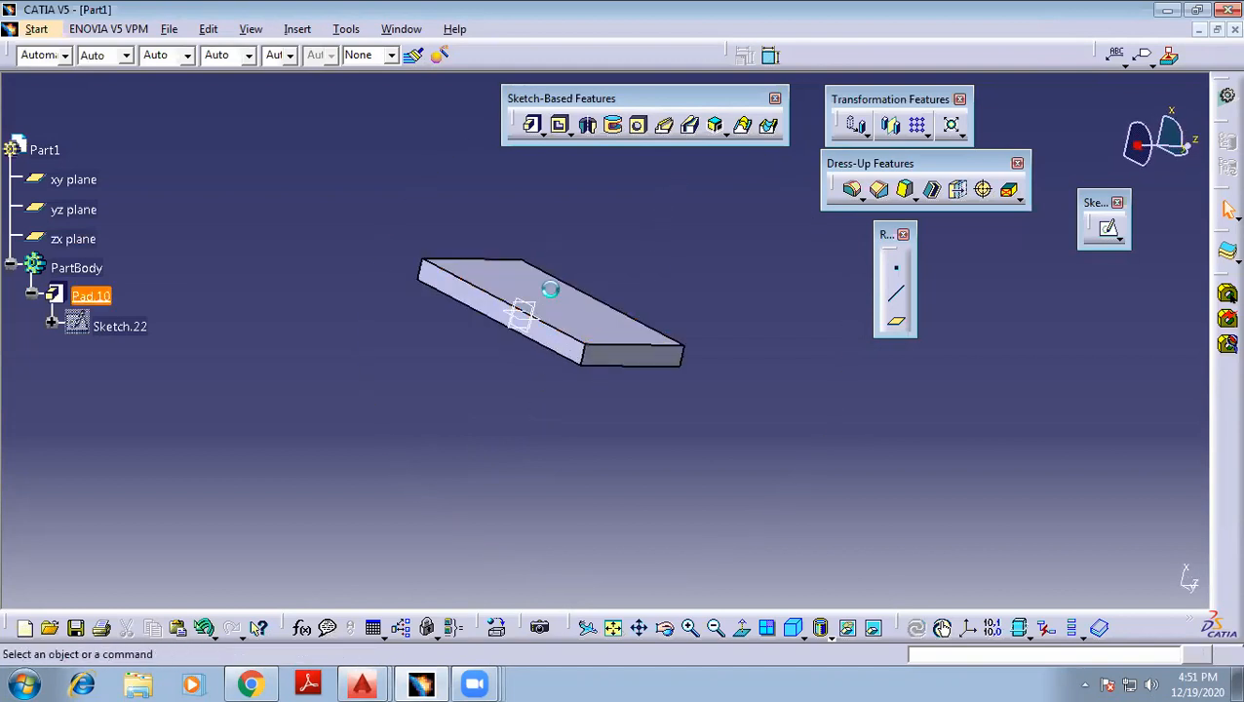
click(1104, 228)
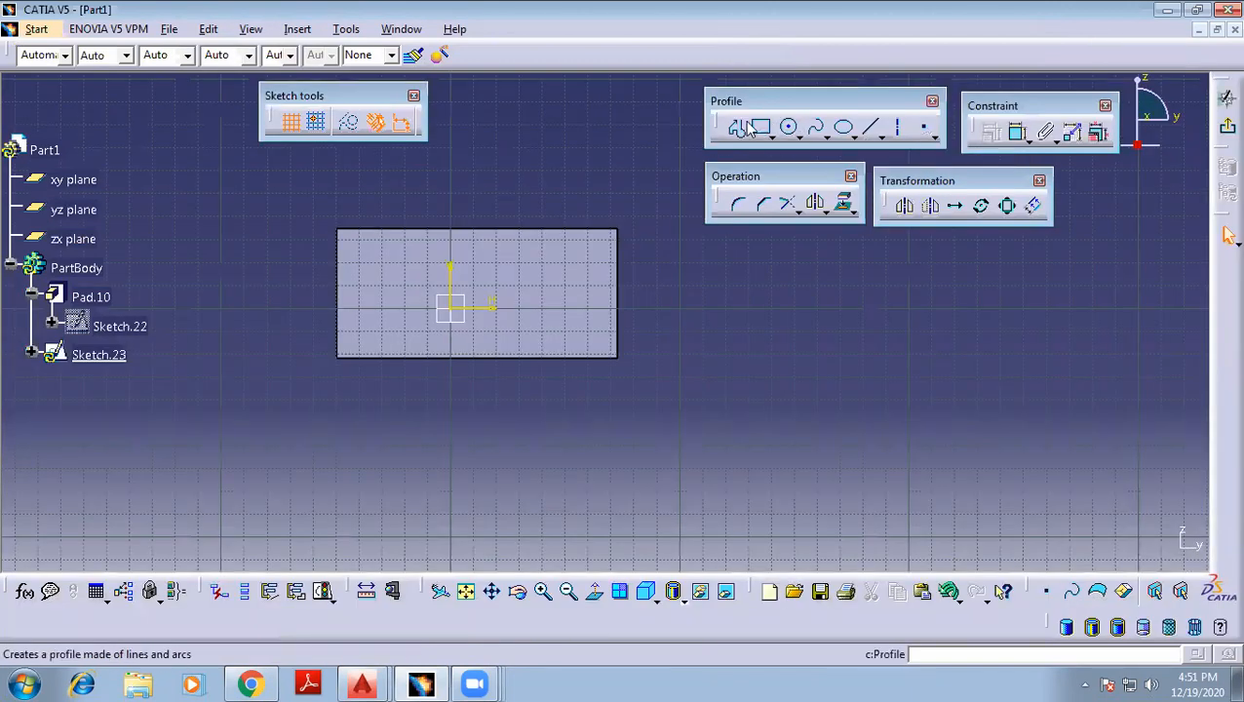
click(761, 127)
click(450, 228)
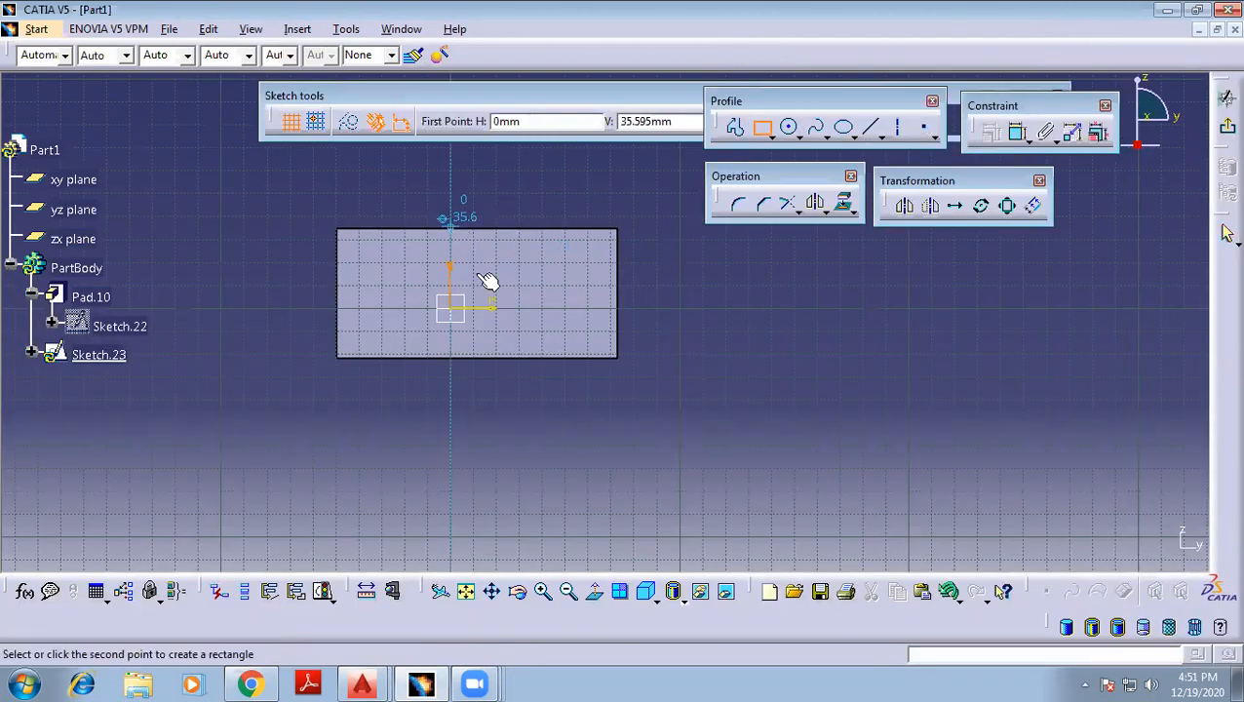
click(493, 376)
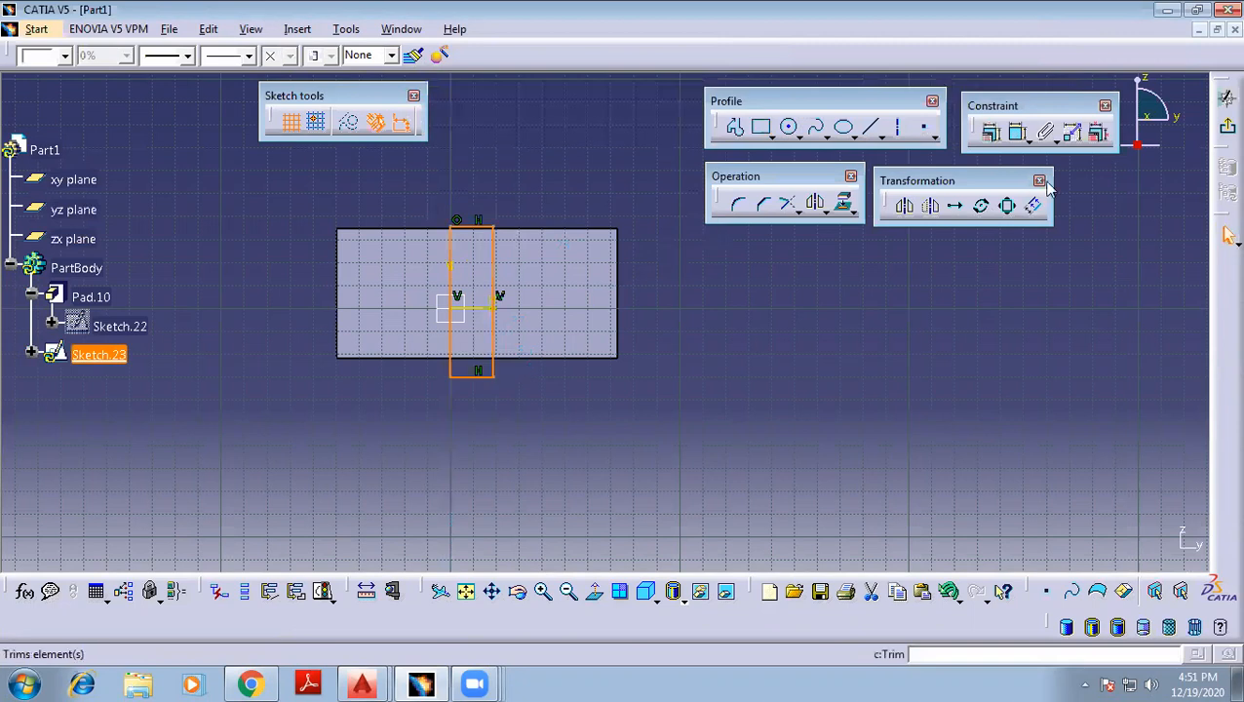
click(1222, 130)
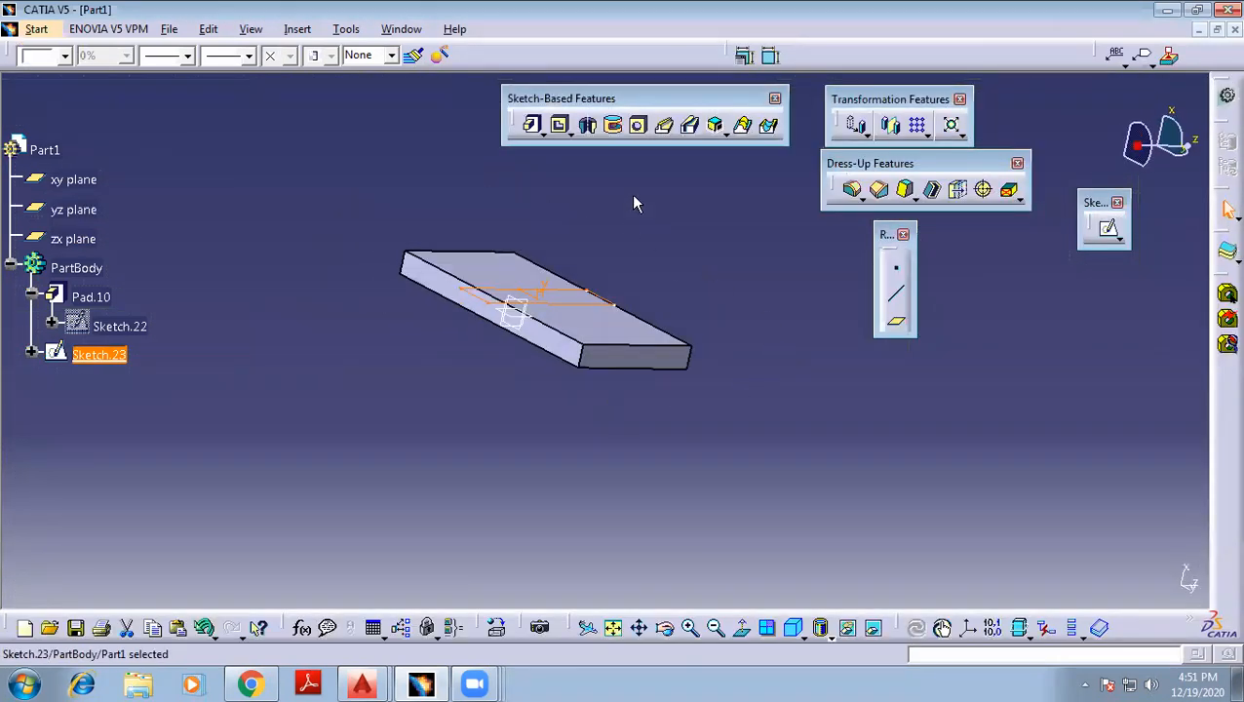
Pad the narrow rectangle with a length of 60 mm to form an upright on the plate
click(533, 126)
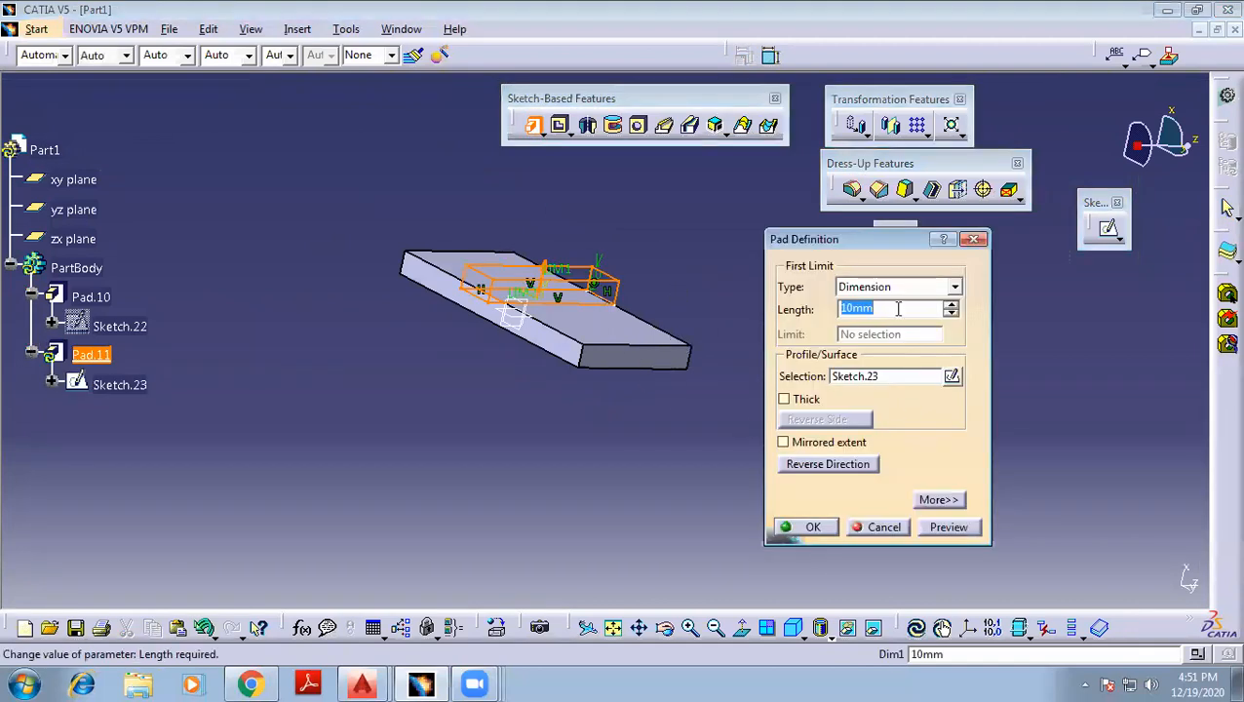
text(80)
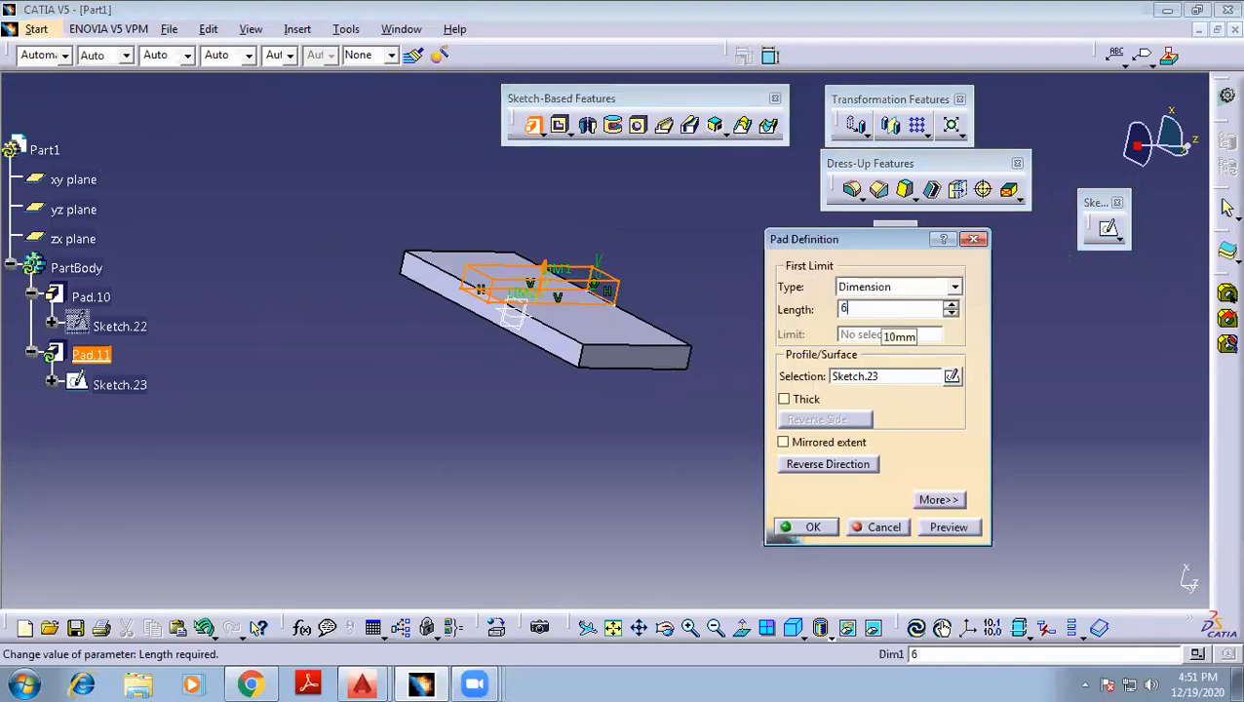
key(Return)
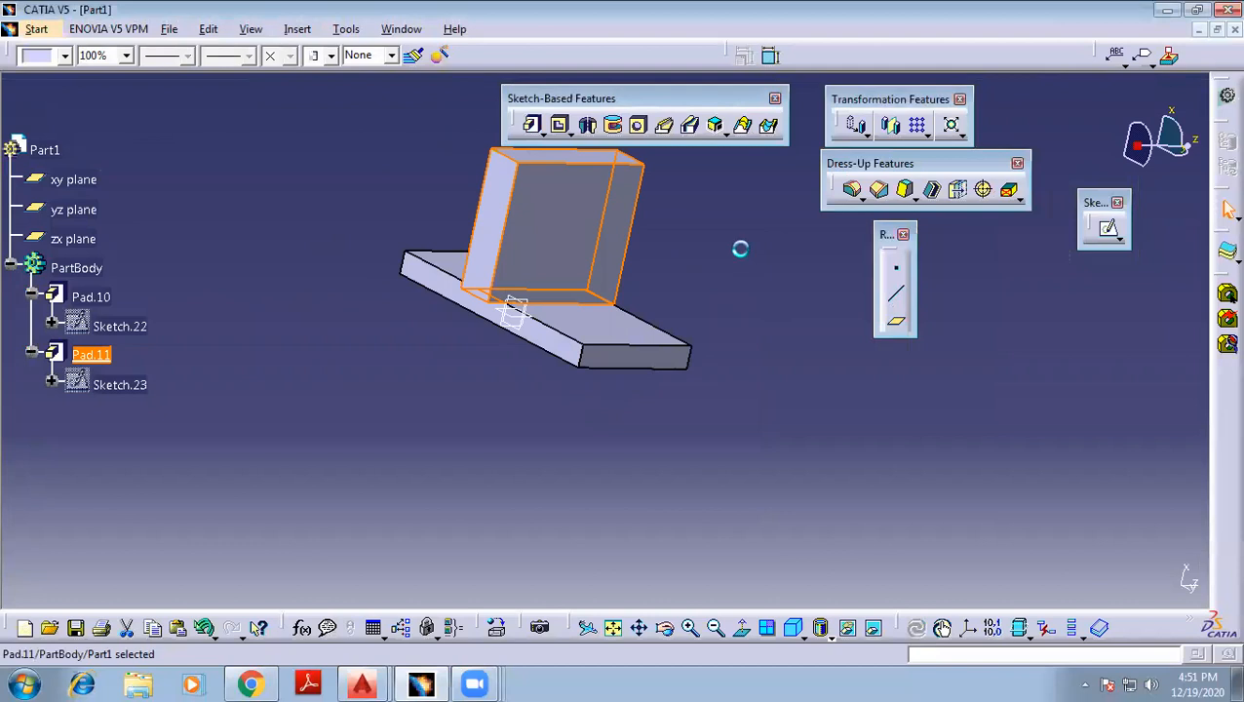
click(739, 250)
Examine the plate and its upright pad from several angles
middle_drag(445, 192, 454, 324)
middle_drag(641, 258, 653, 171)
scroll(652, 187, up, 1)
middle_drag(655, 345, 713, 497)
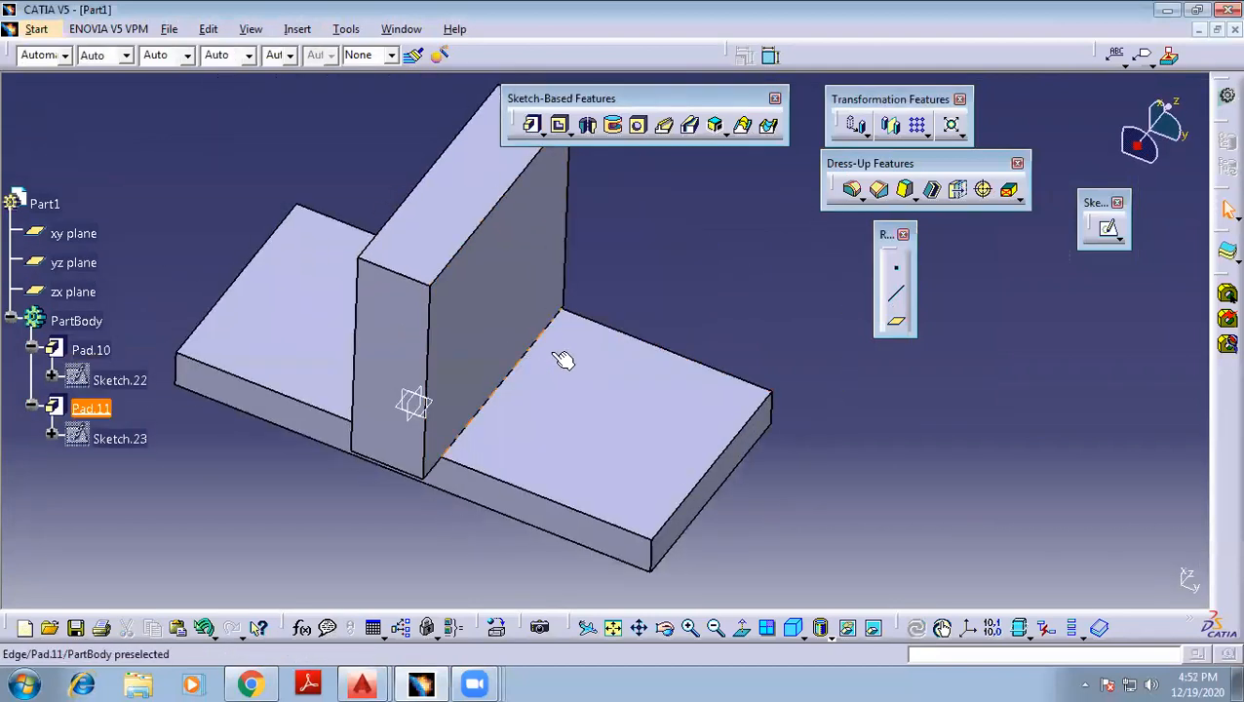
middle_drag(728, 190, 477, 263)
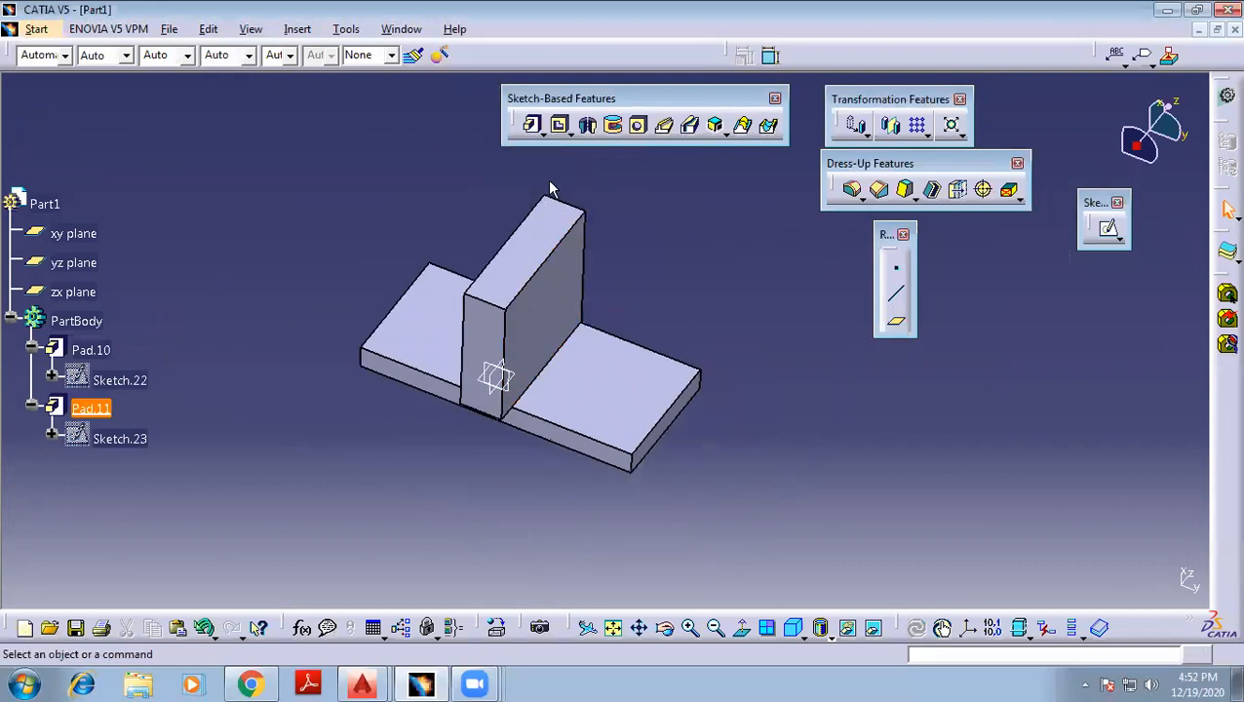
middle_drag(693, 279, 692, 328)
middle_drag(657, 286, 592, 251)
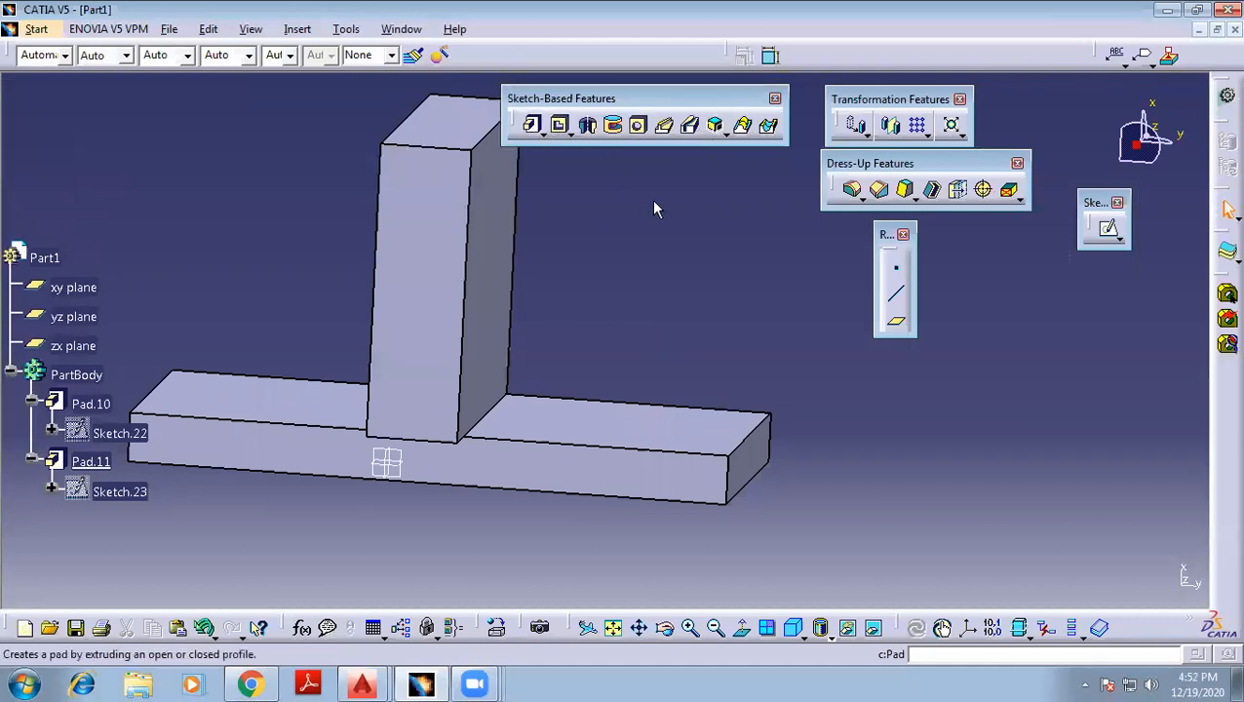
ctrl+middle_drag(621, 265, 759, 441)
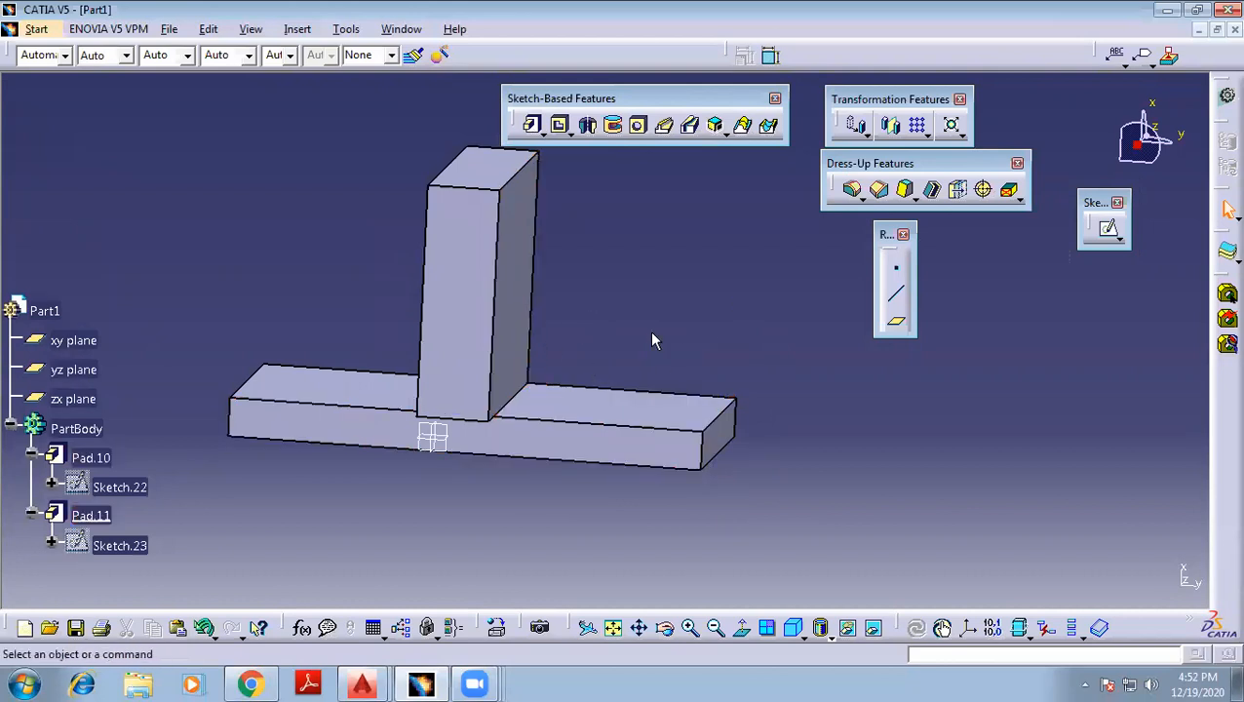
Create a plane offset 30 mm inward from the long narrow side face of the plate, with the direction reversed
click(605, 437)
click(895, 320)
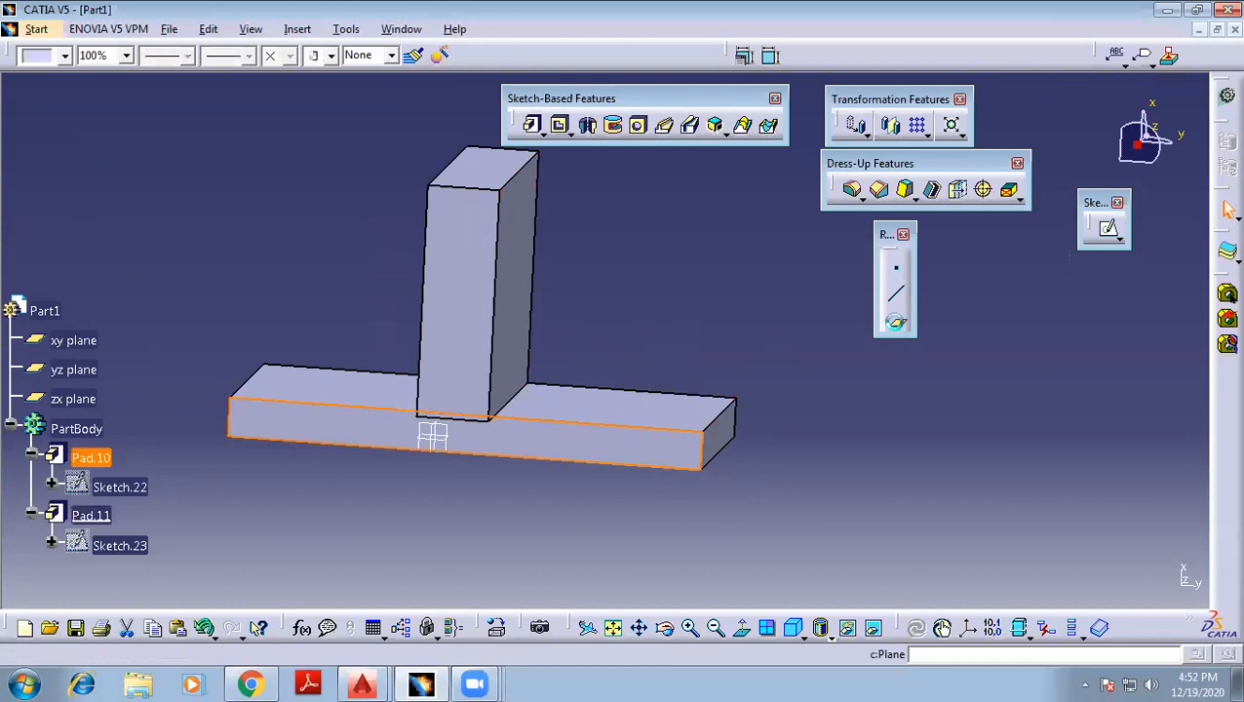
middle_drag(705, 295, 555, 386)
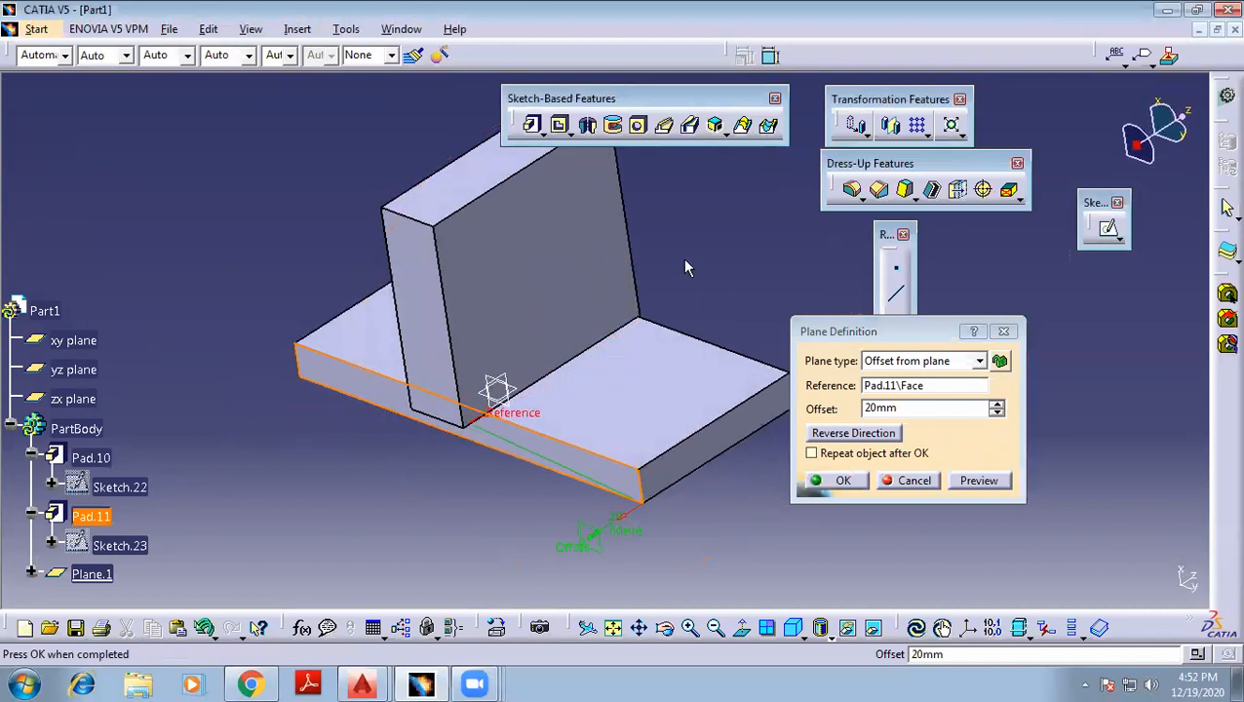
drag(865, 334, 1009, 336)
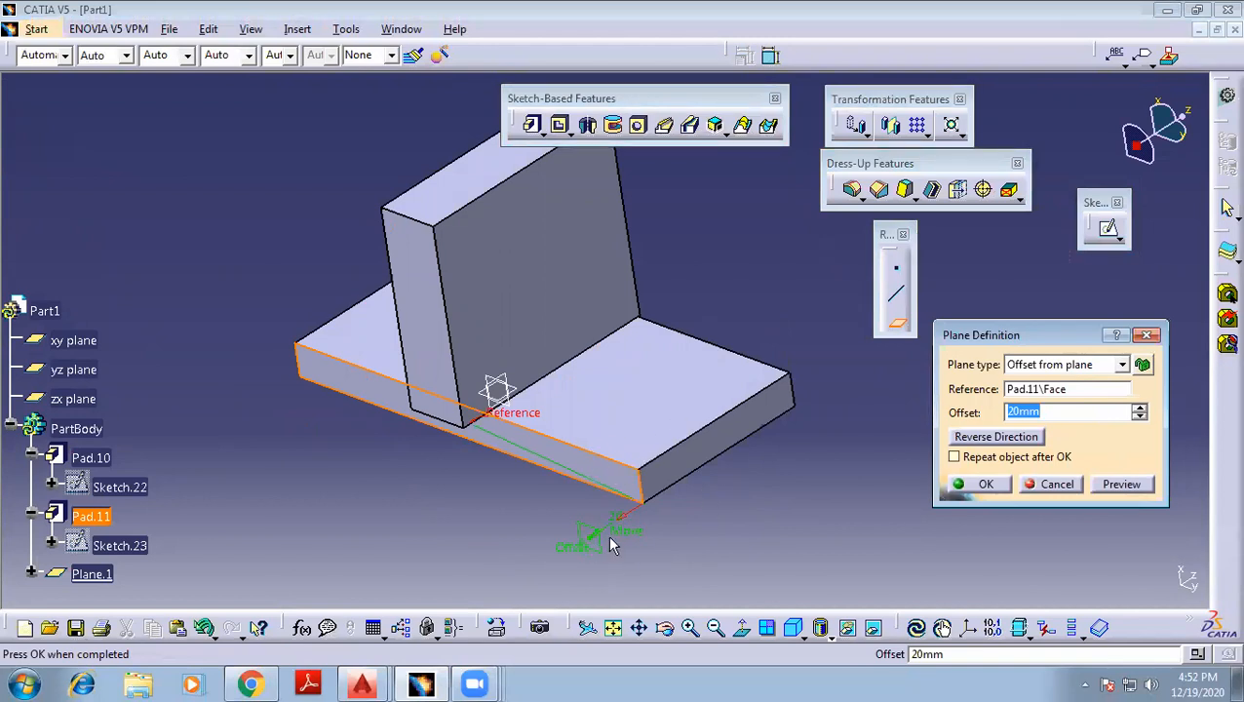
click(1005, 444)
middle_drag(818, 478, 646, 476)
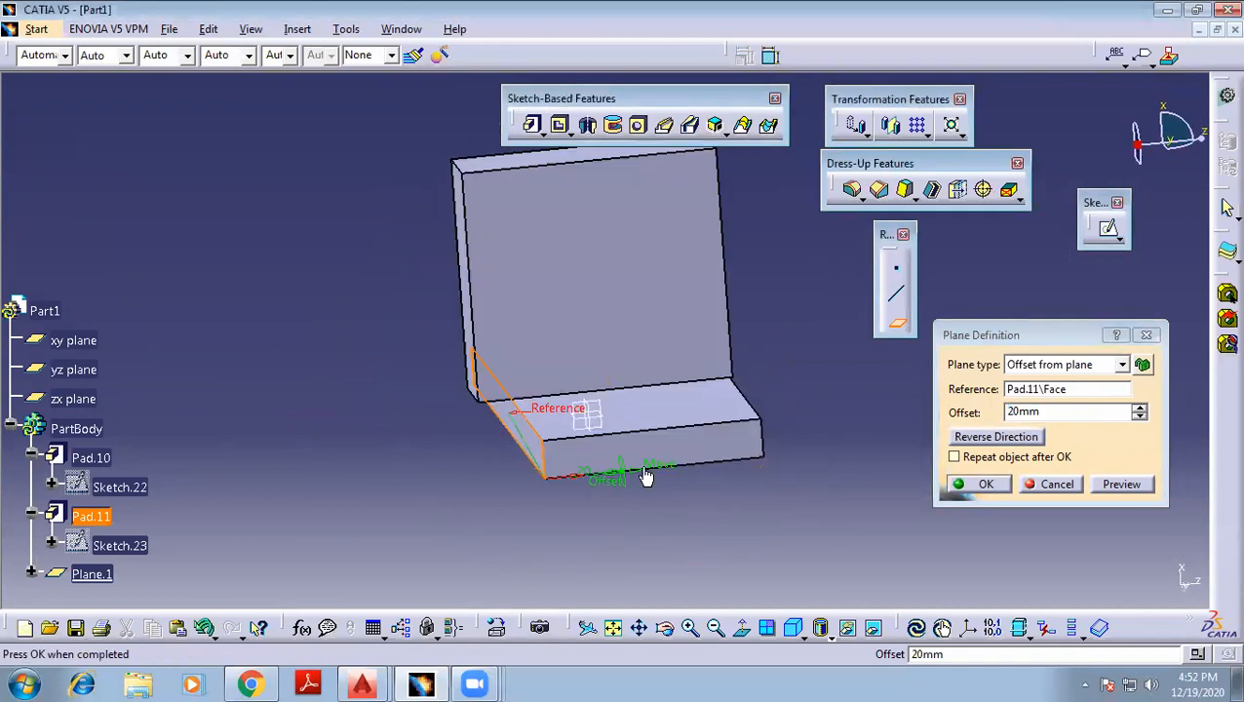
double_click(1038, 410)
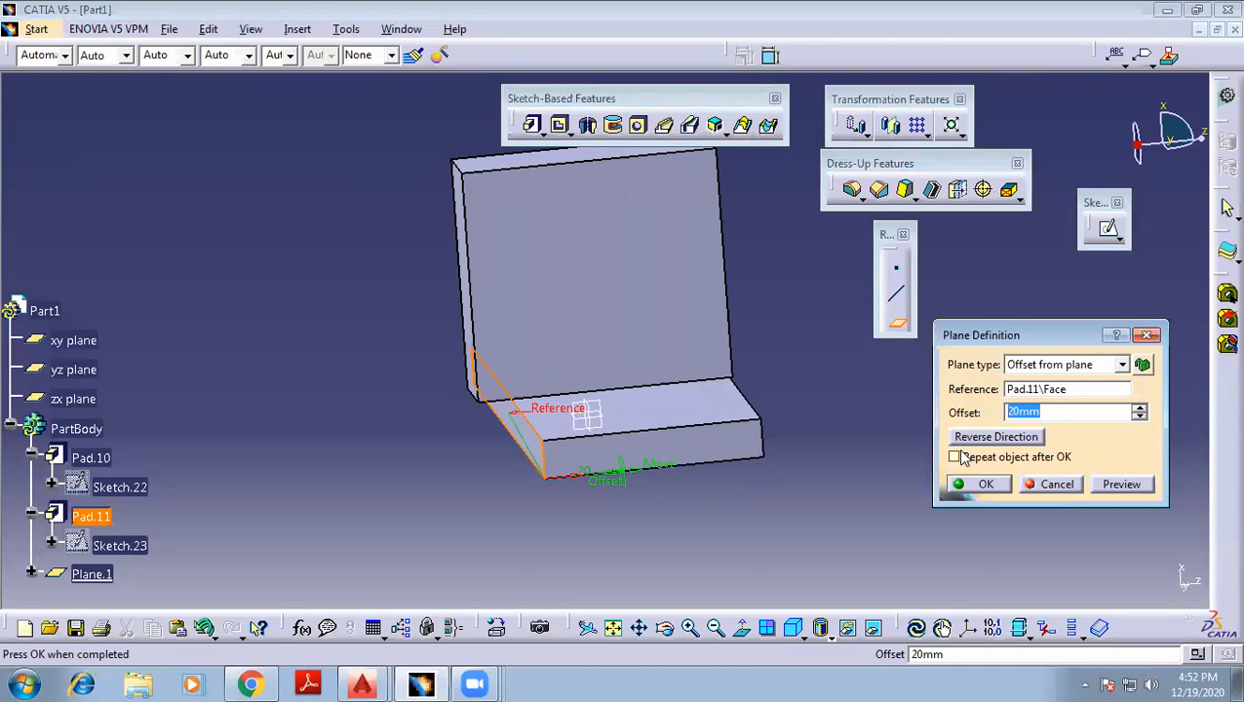
text(30)
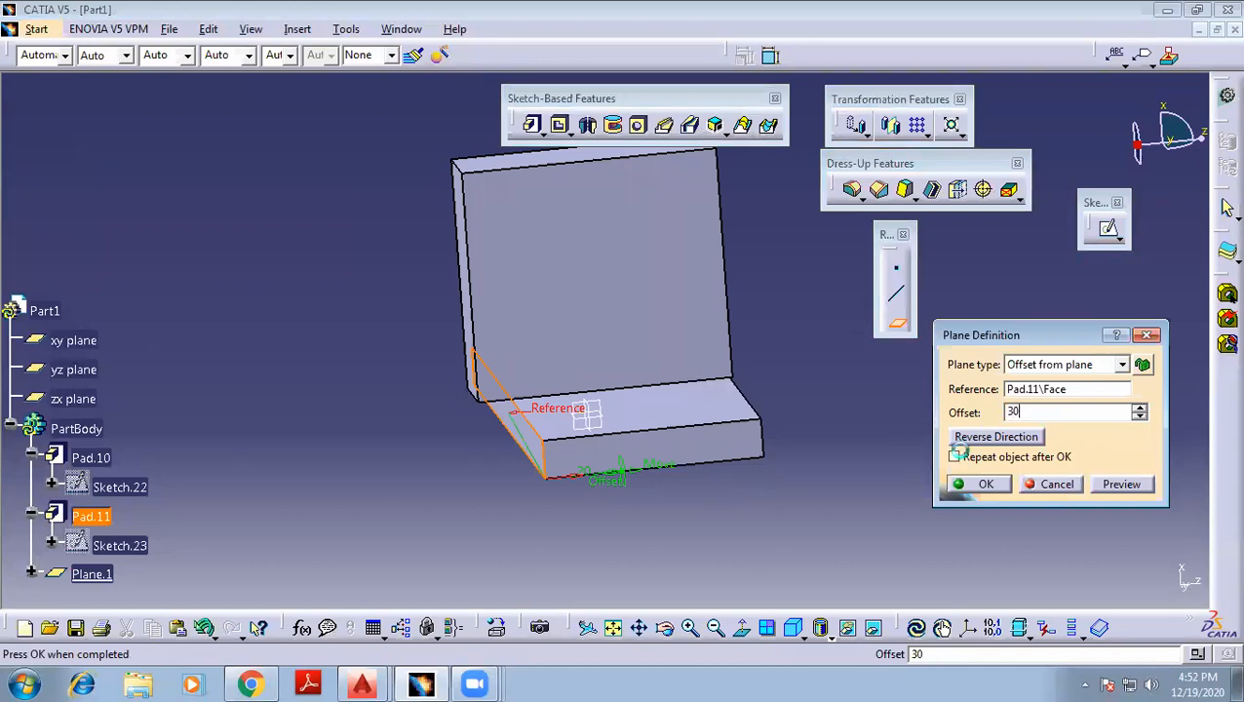
key(Return)
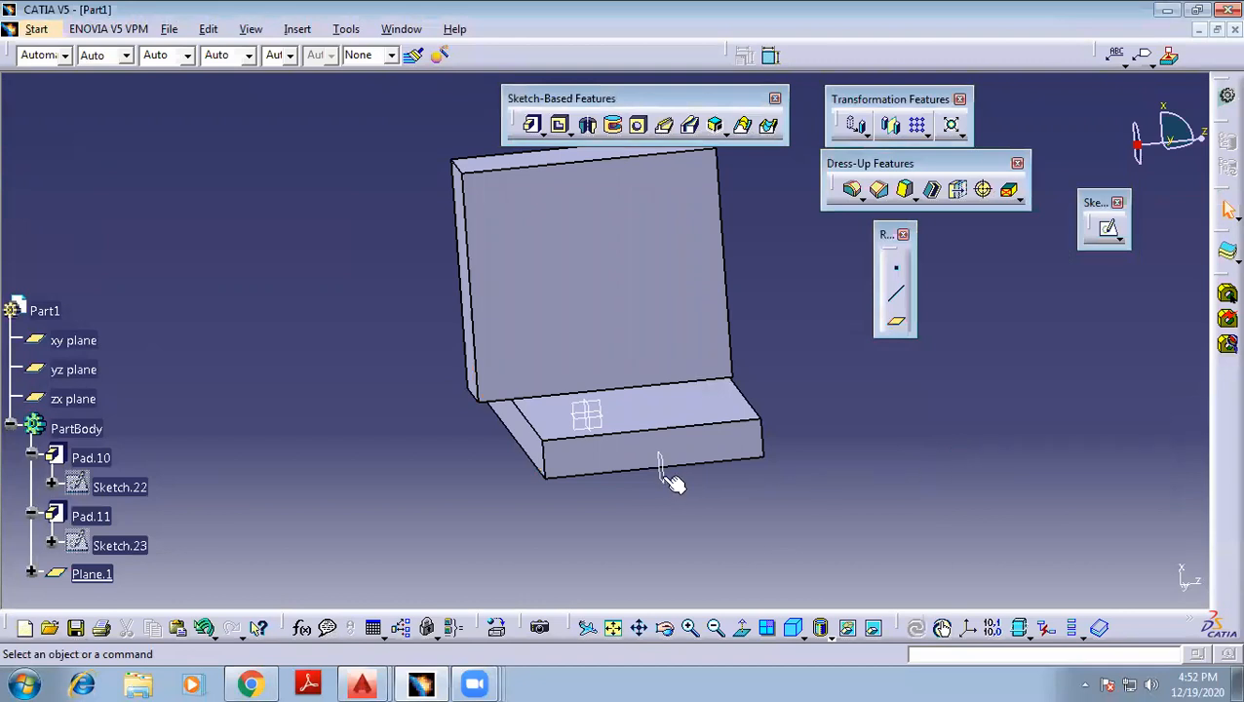
Sketch on the offset plane a diagonal line from the plate's edge at about H 9.9, V 64.6 mm to the upright's edge near its free end
middle_drag(666, 477, 605, 466)
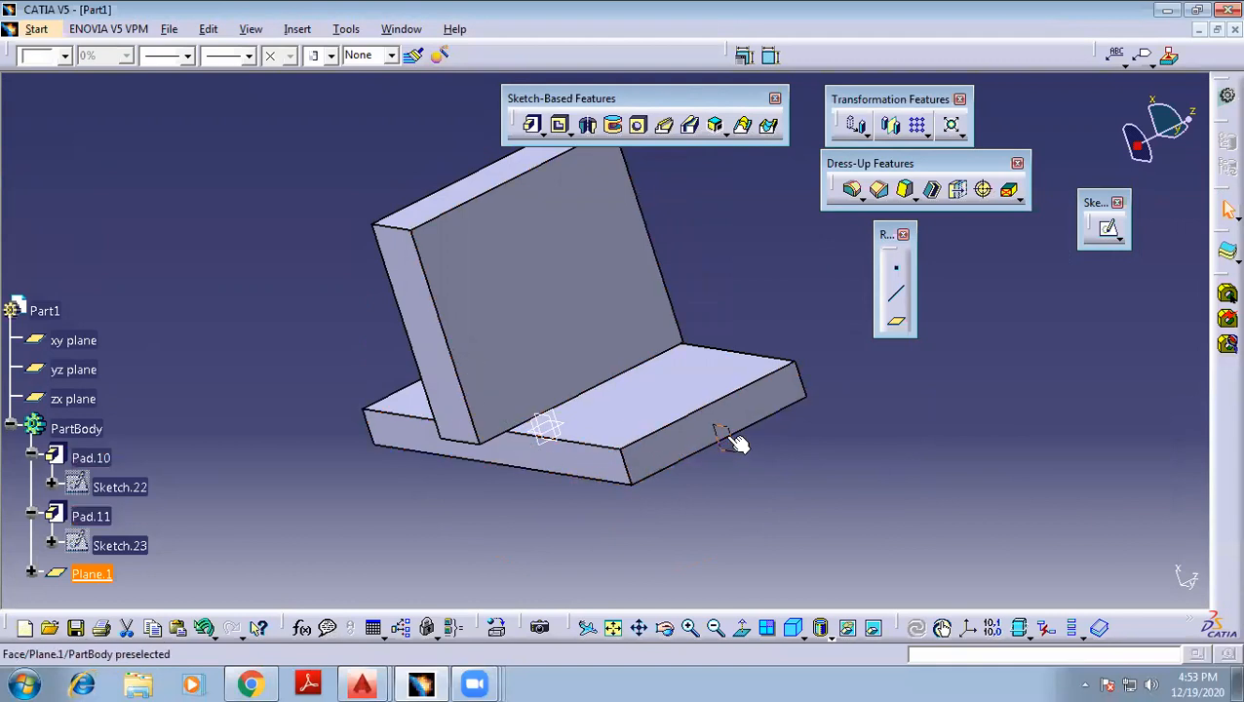
click(1107, 227)
middle_drag(733, 291, 618, 308)
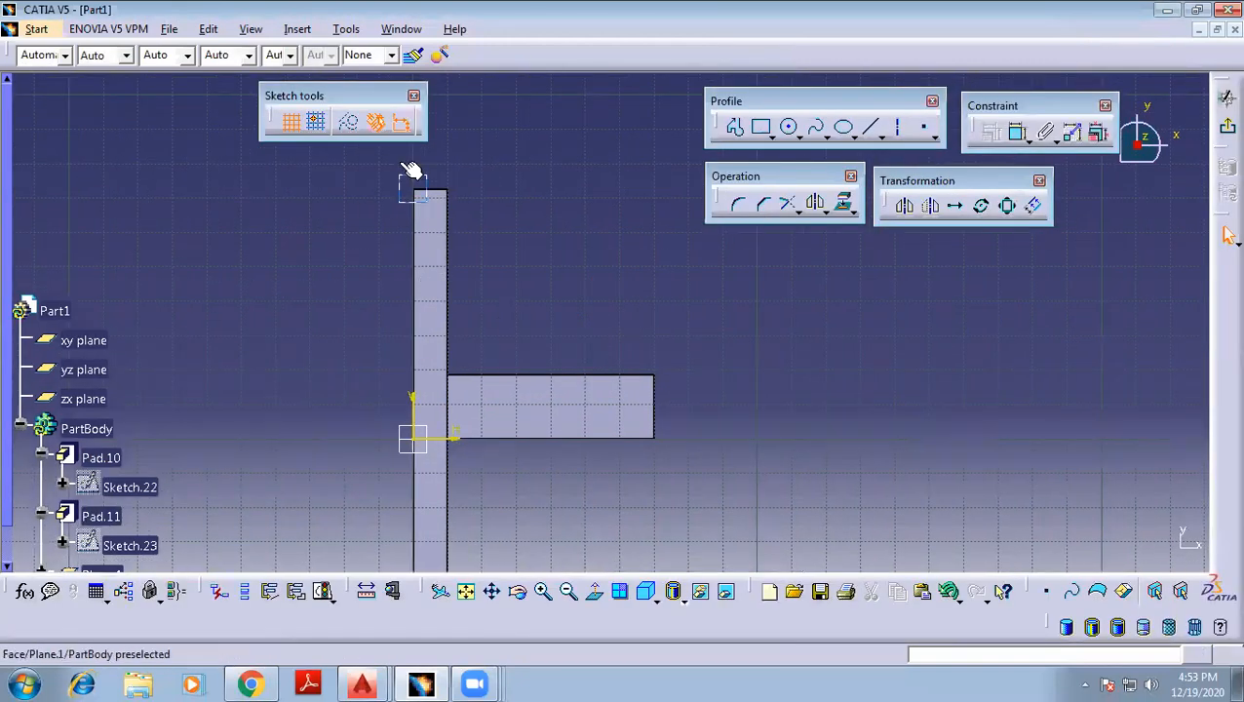
click(871, 126)
click(447, 217)
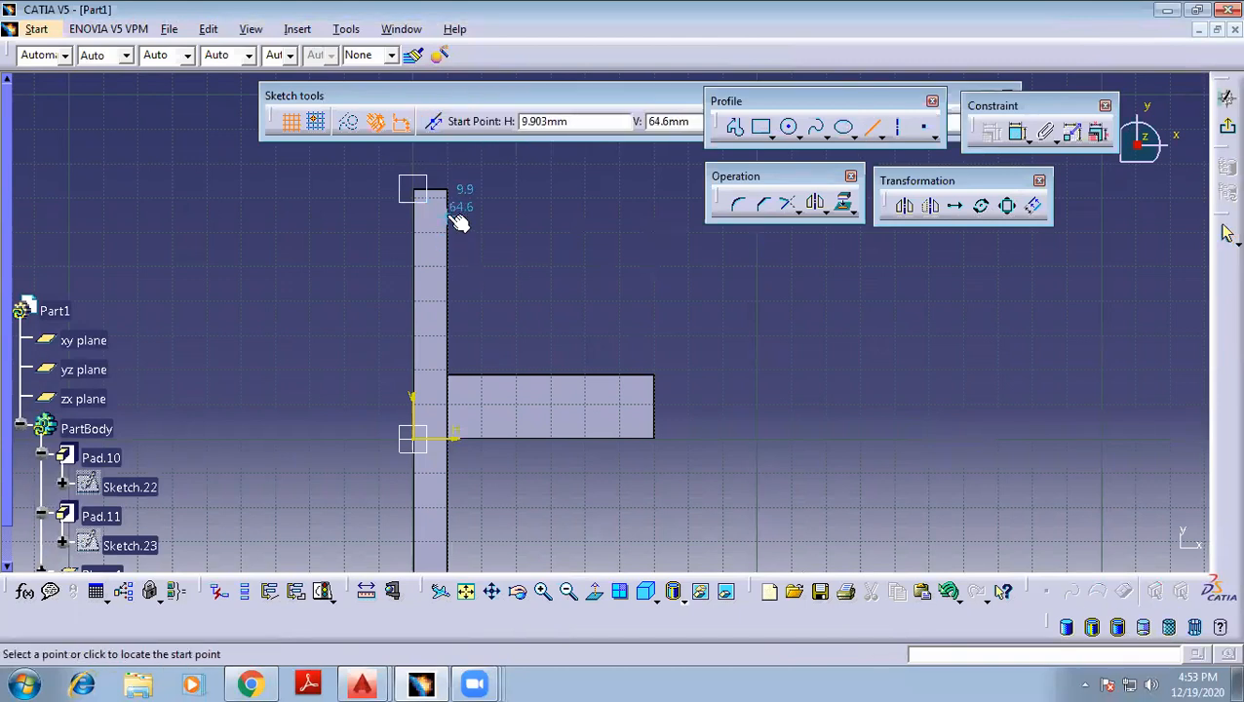
click(624, 376)
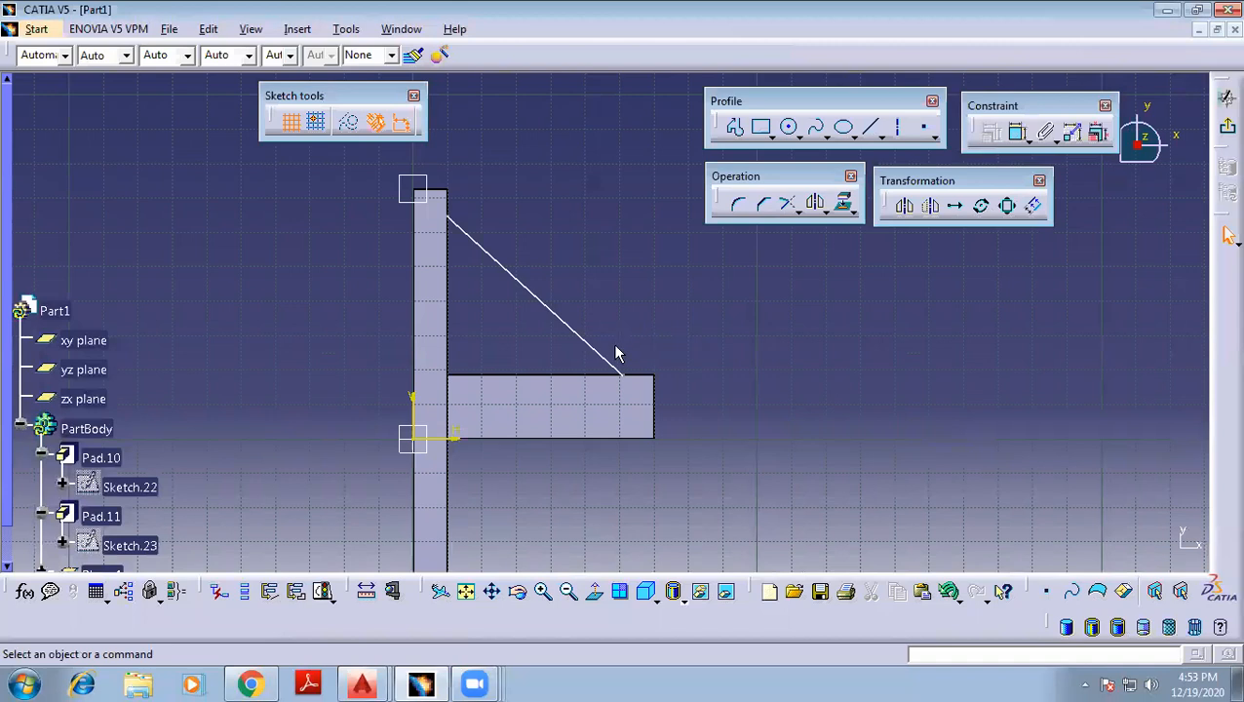
Move the diagonal line off the edges and make its lower endpoint coincident with the upright's edge
mouse_move(583, 343)
mouse_down()
mouse_move(599, 305)
mouse_move(569, 328)
mouse_up()
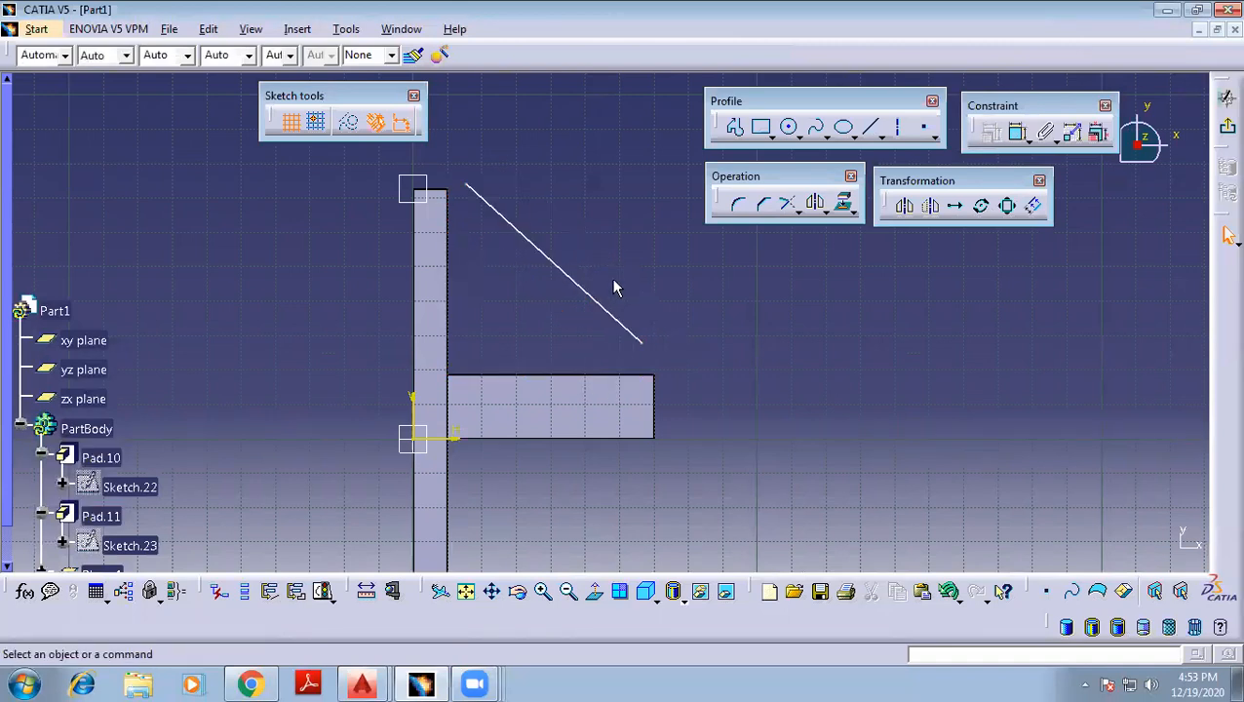
click(645, 343)
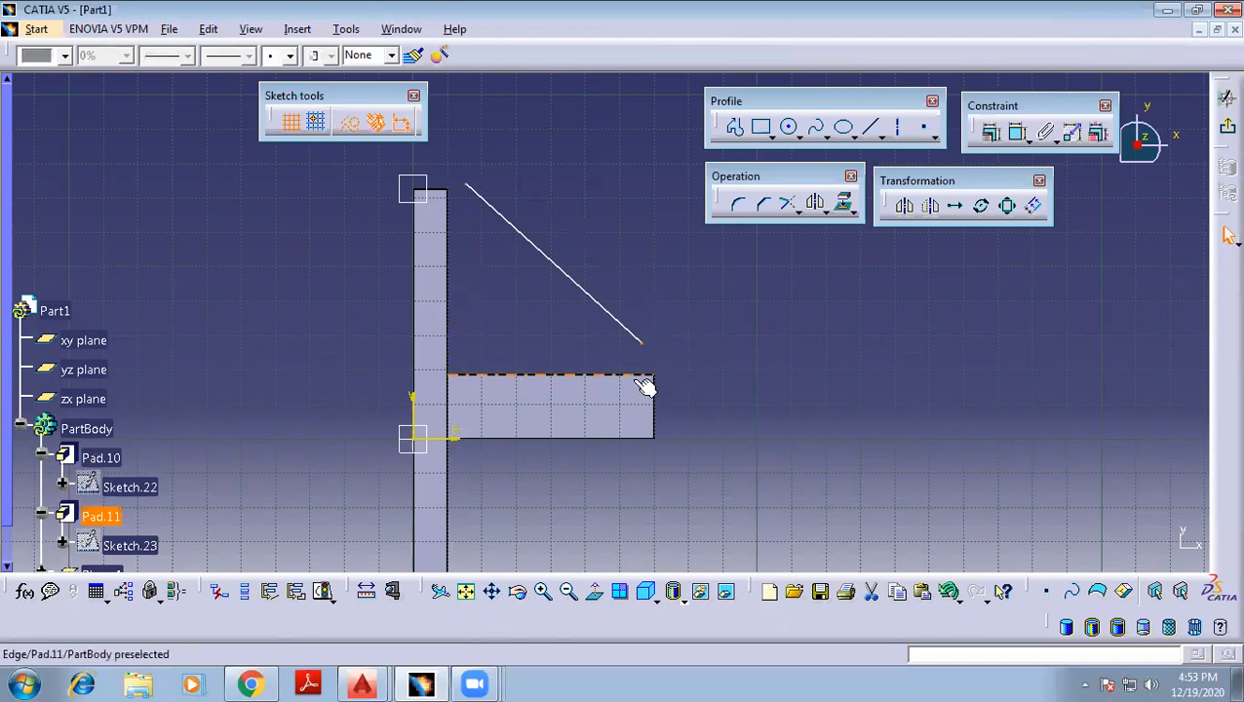
ctrl+click(652, 382)
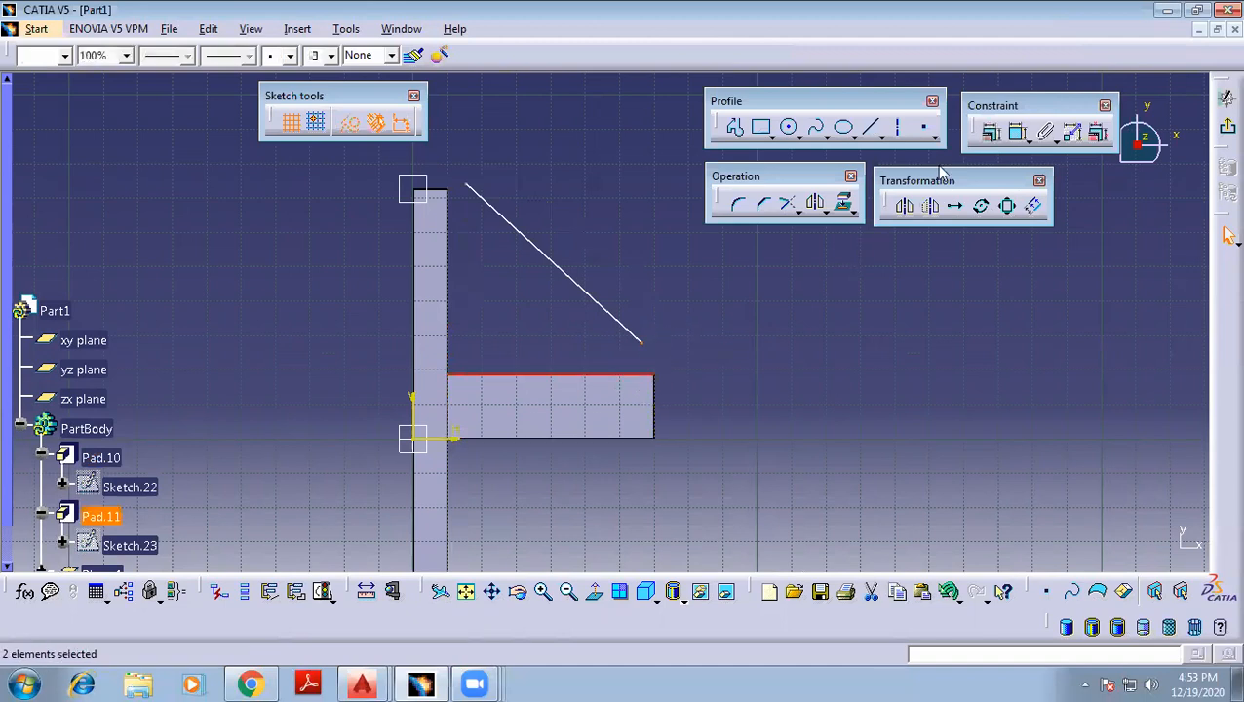
click(990, 135)
click(1013, 273)
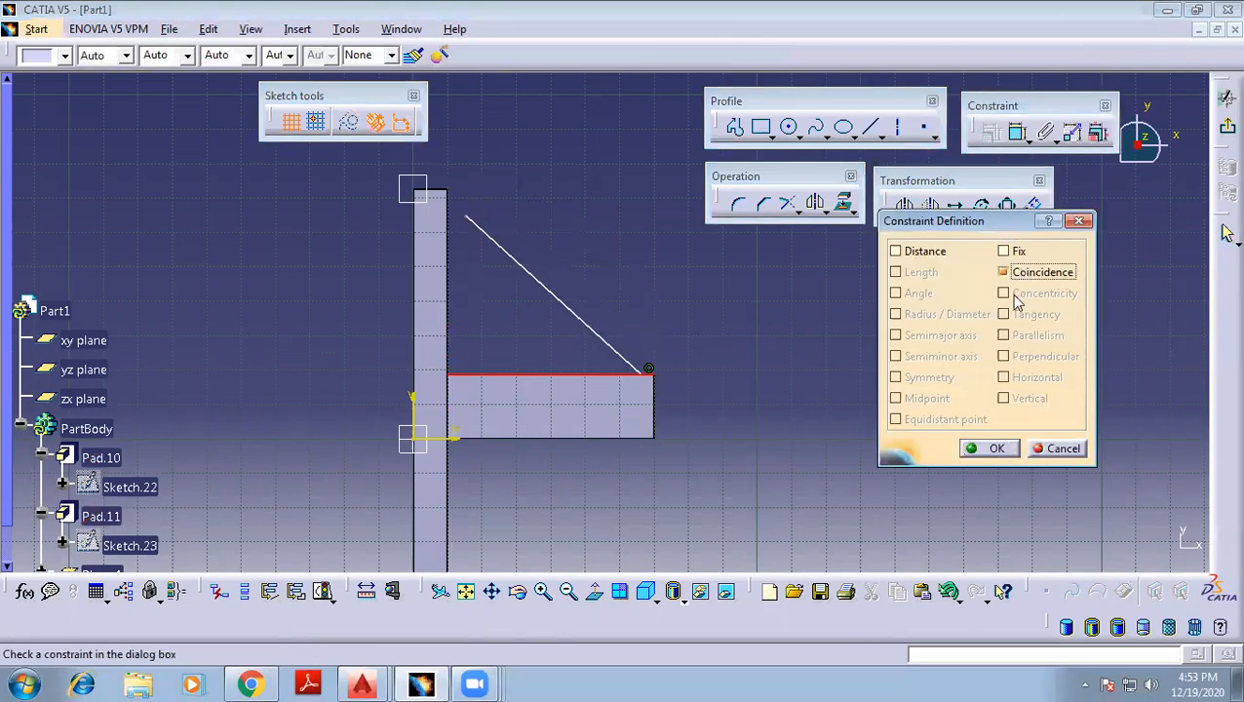
click(995, 449)
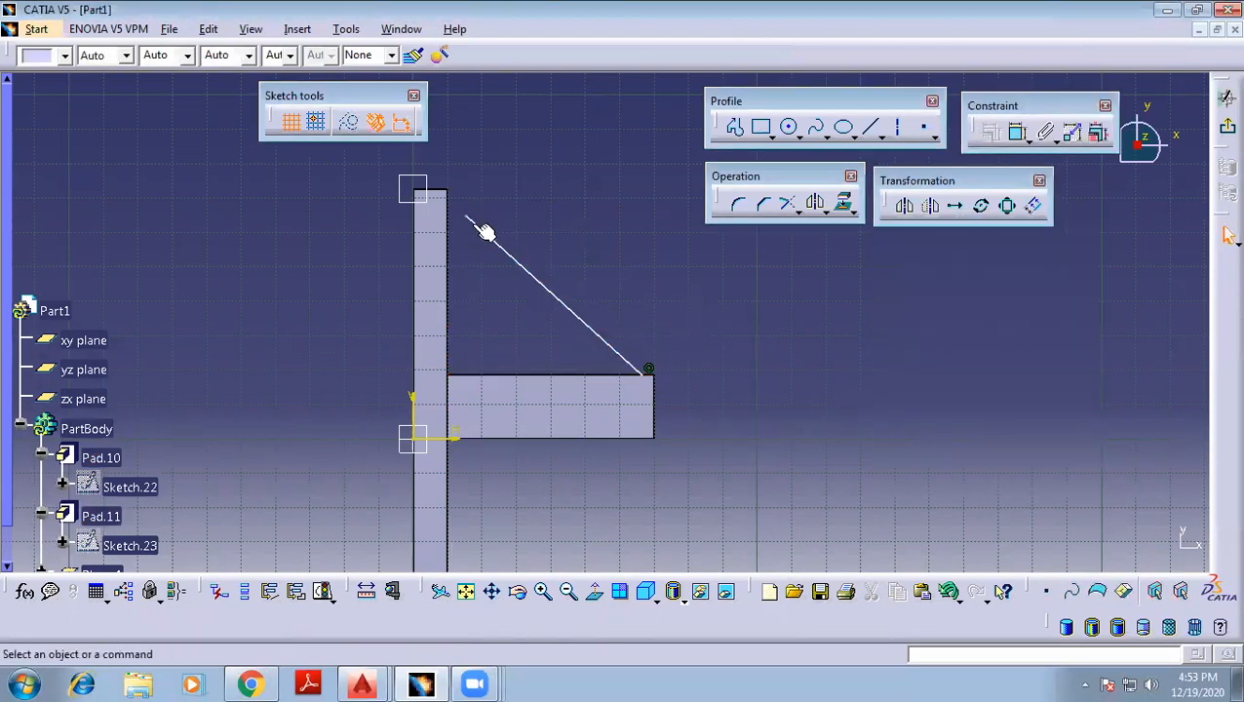
Slide the line along the upright and dimension its lower endpoint at 10 mm from the upright's free end
mouse_move(500, 252)
mouse_down()
mouse_move(719, 265)
mouse_move(575, 257)
mouse_up()
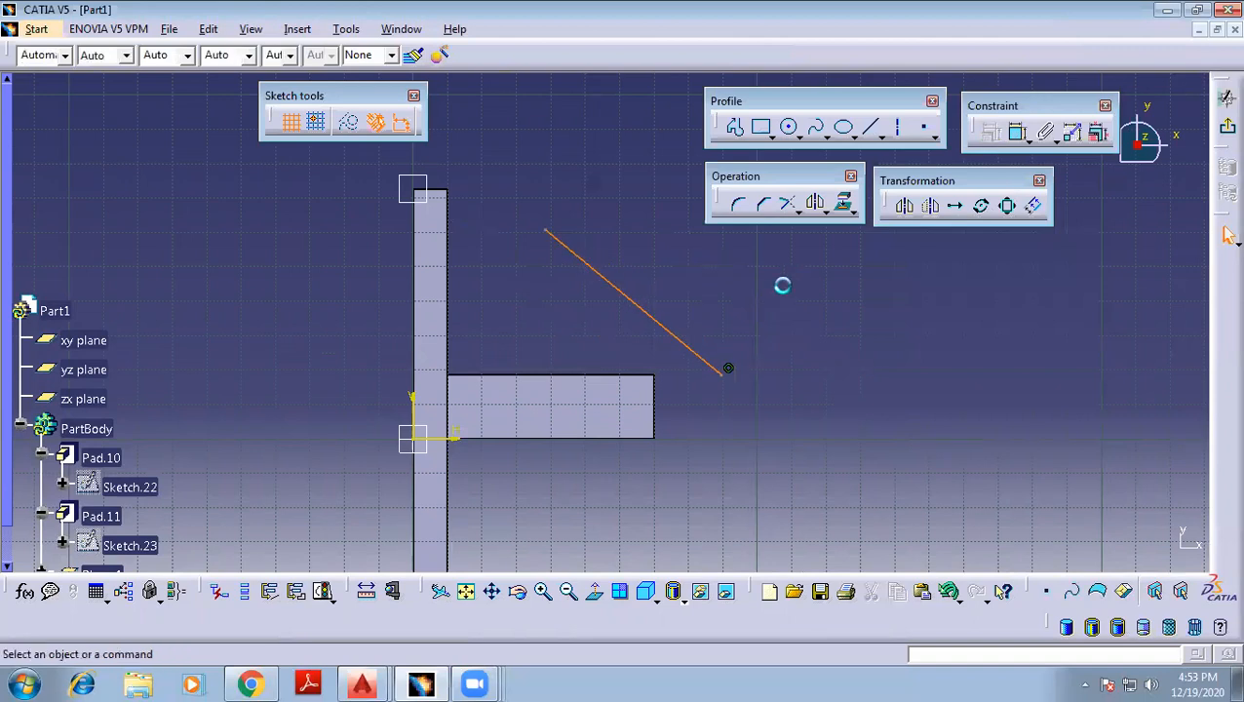
drag(688, 344, 526, 321)
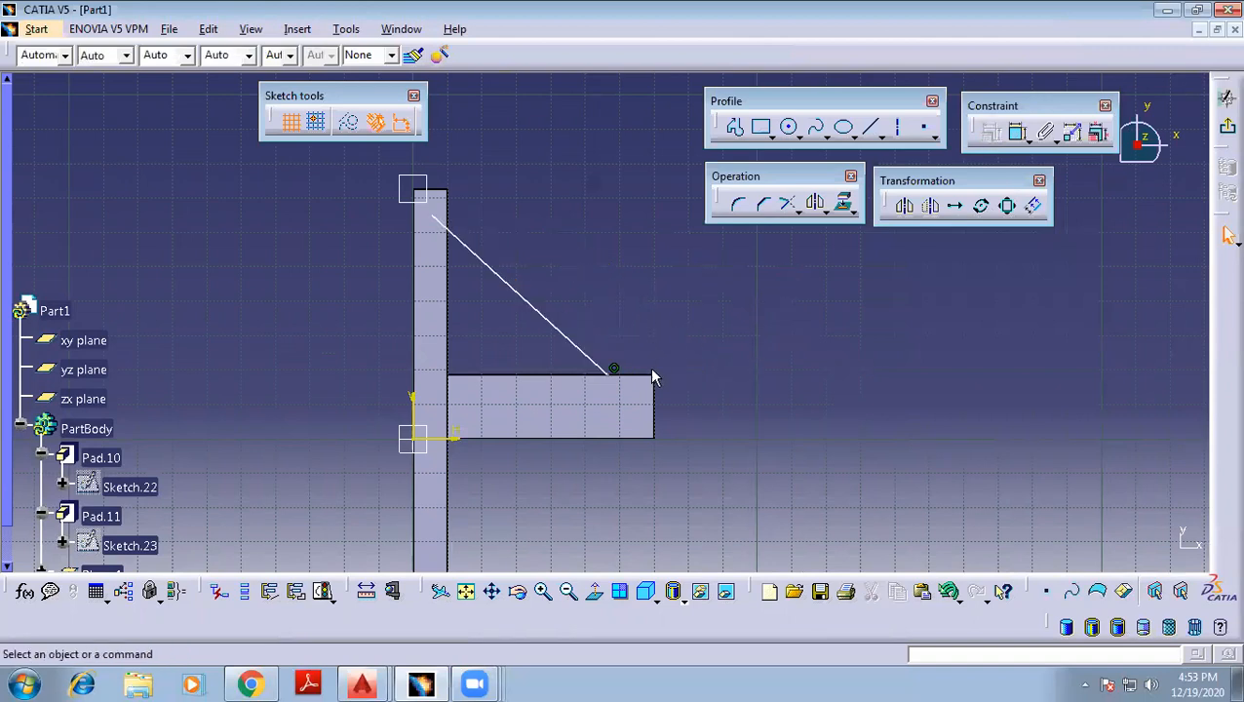
click(1017, 131)
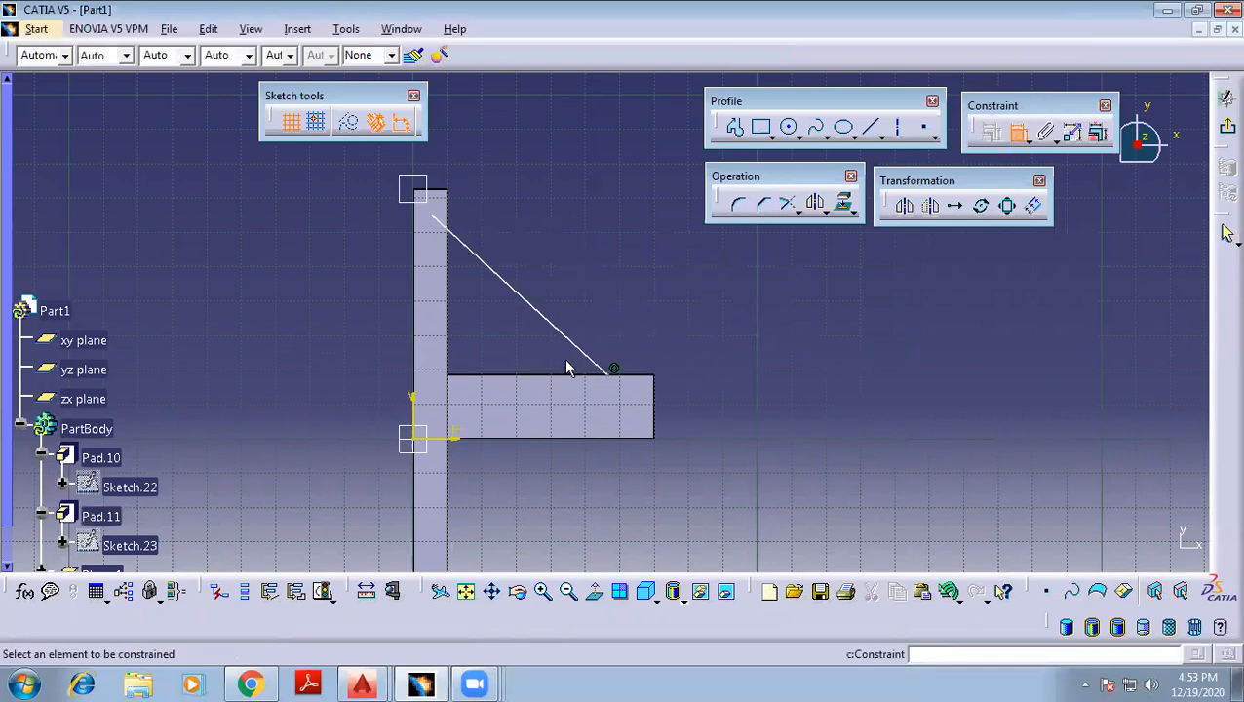
click(654, 390)
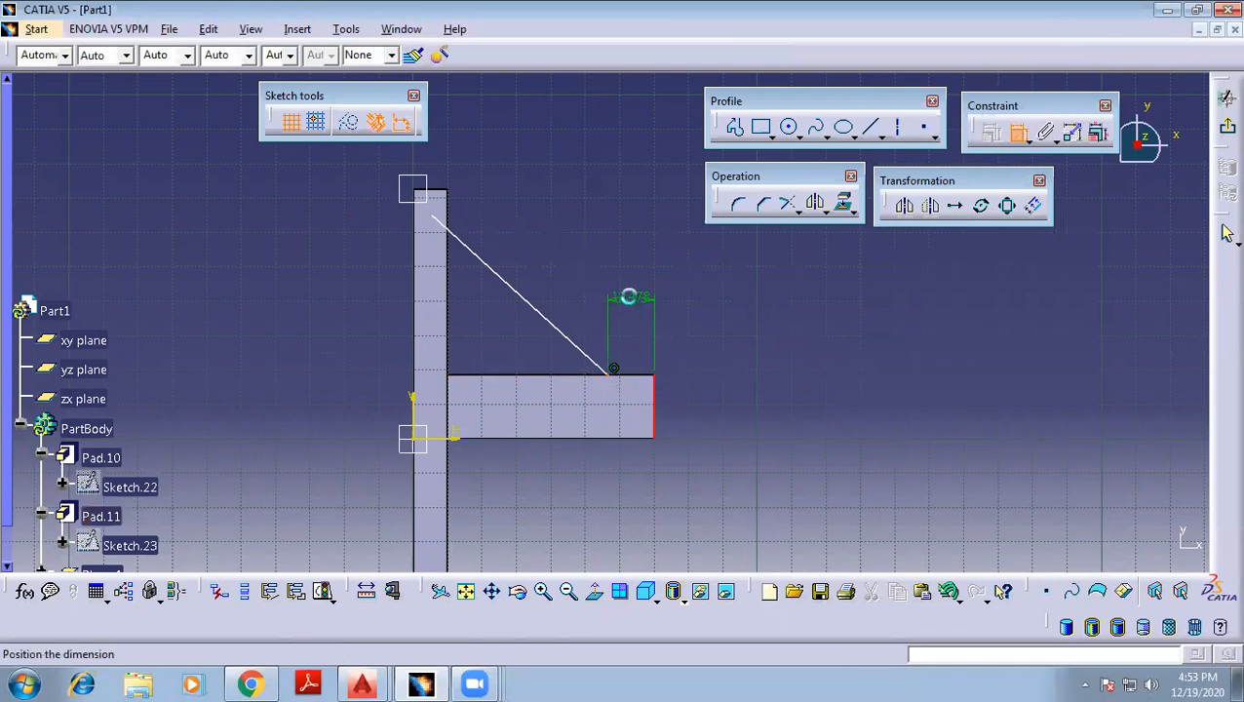
click(628, 297)
double_click(631, 302)
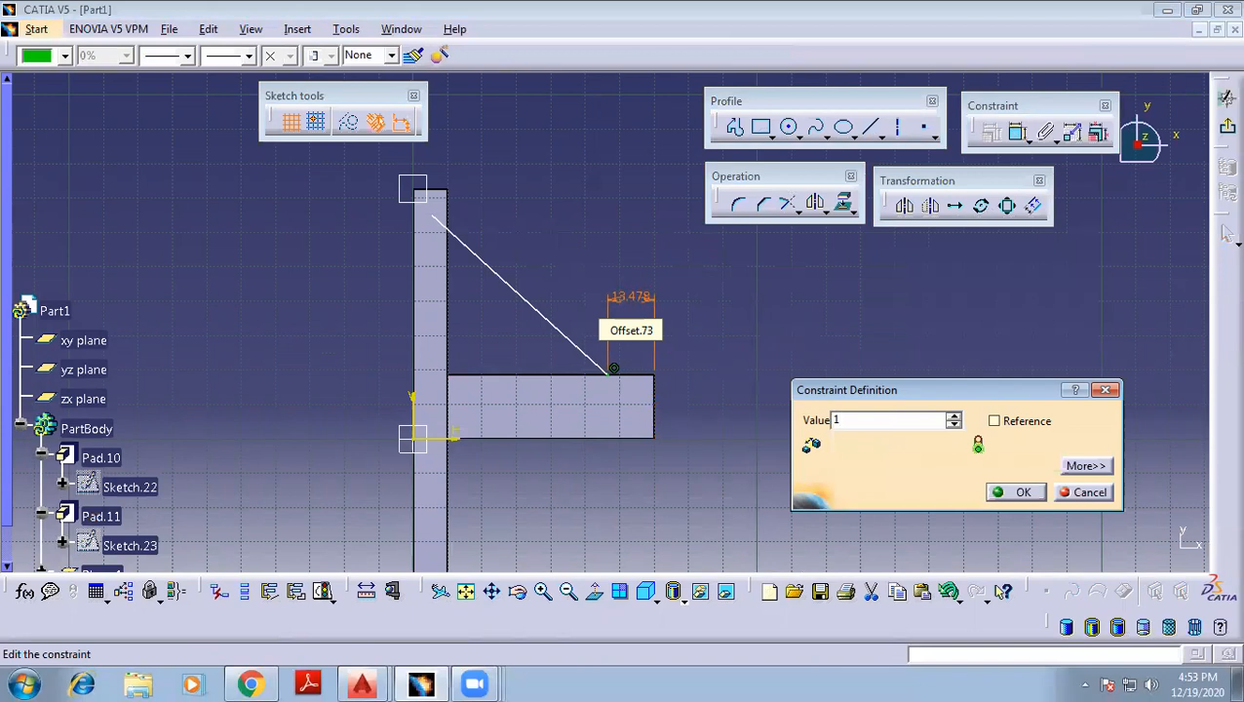
key(Return)
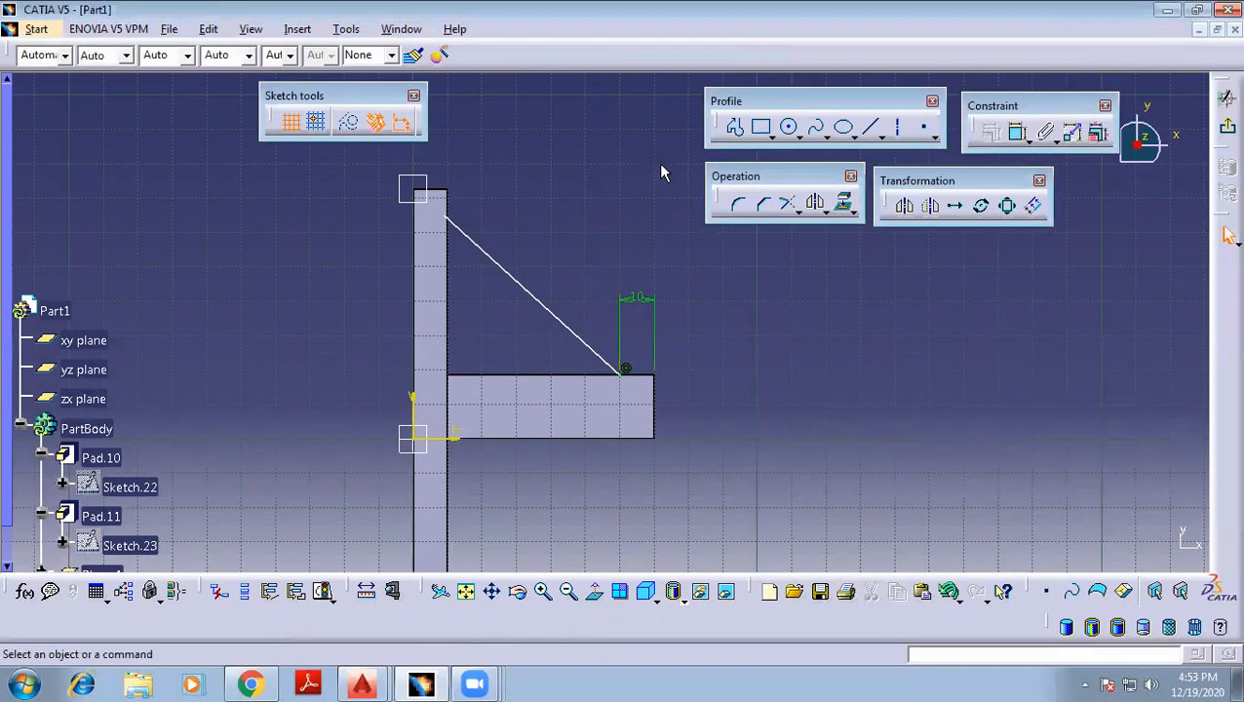
Pull the line's upper endpoint clear of the plate and make it coincident with the plate's edge
mouse_move(485, 255)
mouse_down()
mouse_move(582, 277)
mouse_move(555, 255)
mouse_move(548, 209)
mouse_up()
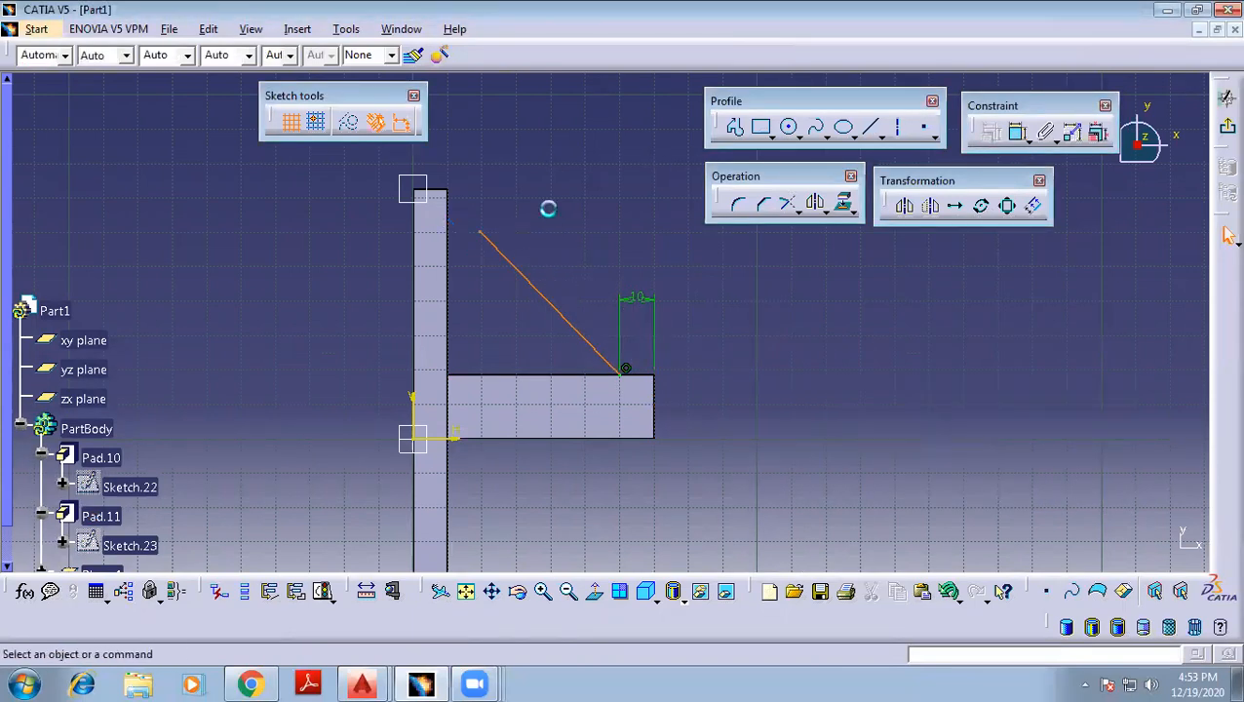
click(483, 236)
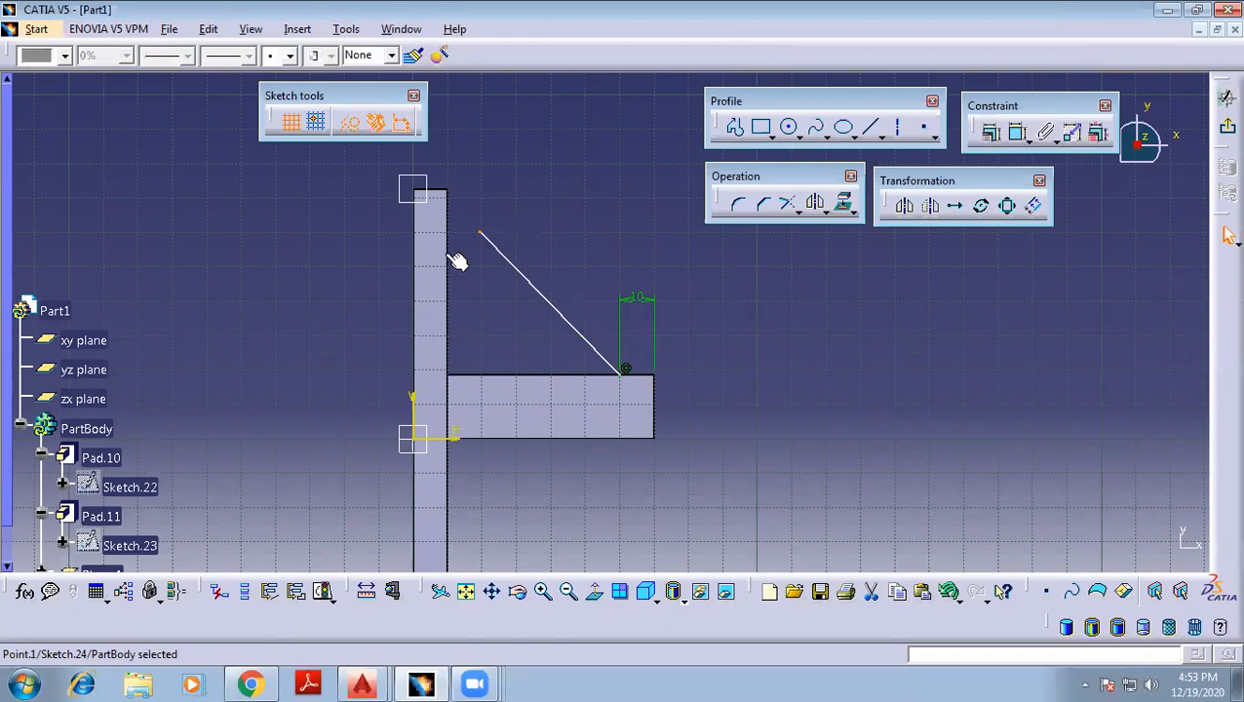
ctrl+click(445, 252)
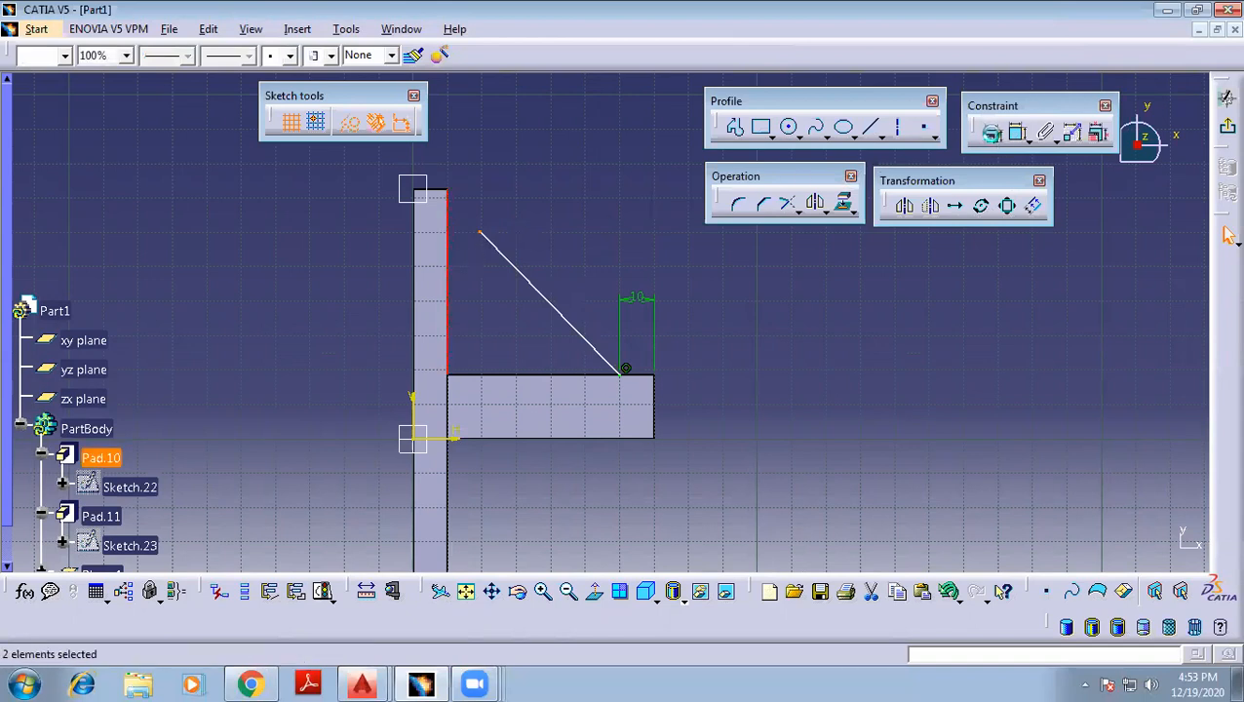
click(991, 134)
click(1018, 273)
click(979, 454)
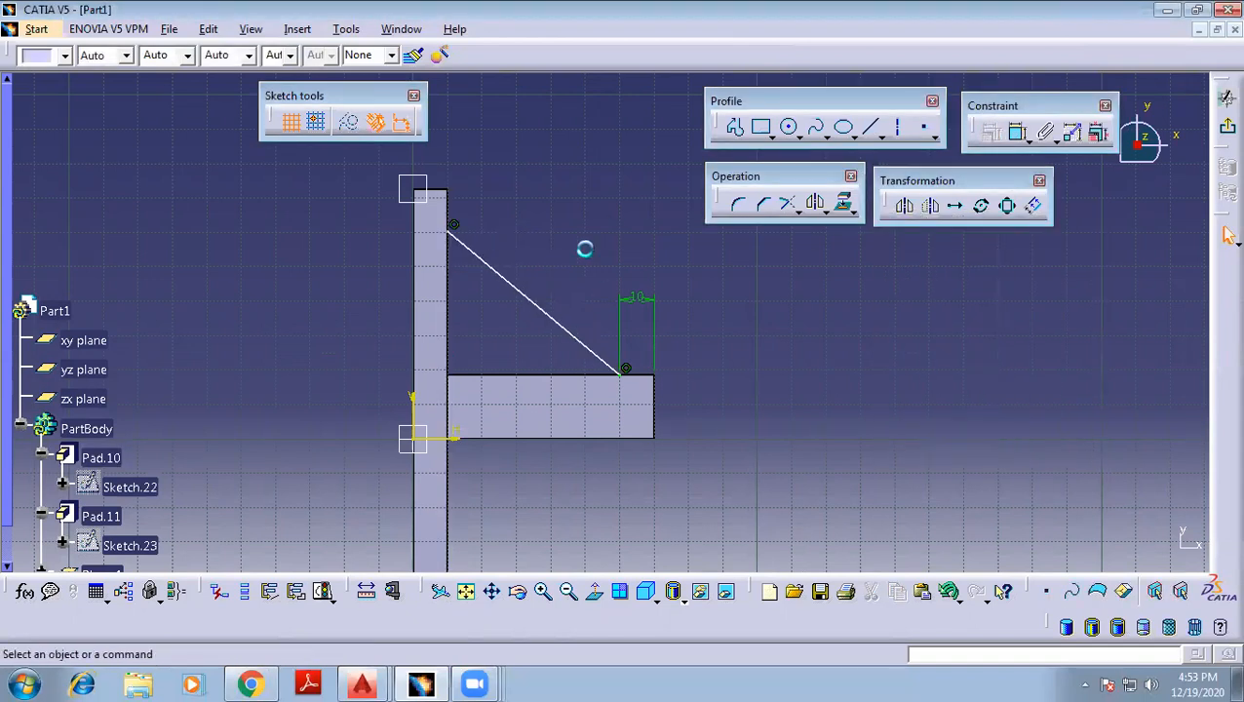
drag(454, 225, 502, 161)
click(502, 160)
drag(478, 227, 464, 250)
click(462, 217)
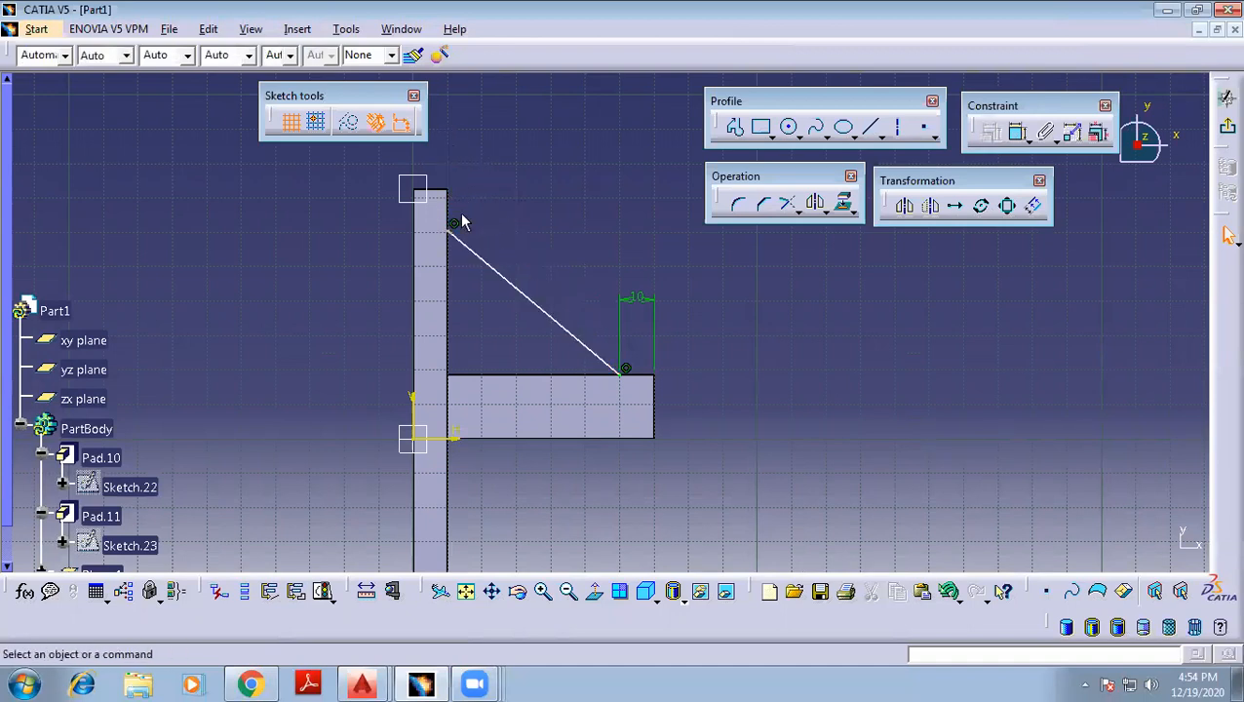
Dimension the angle between the diagonal line and the upper end edge, and leave the sketch
click(1017, 131)
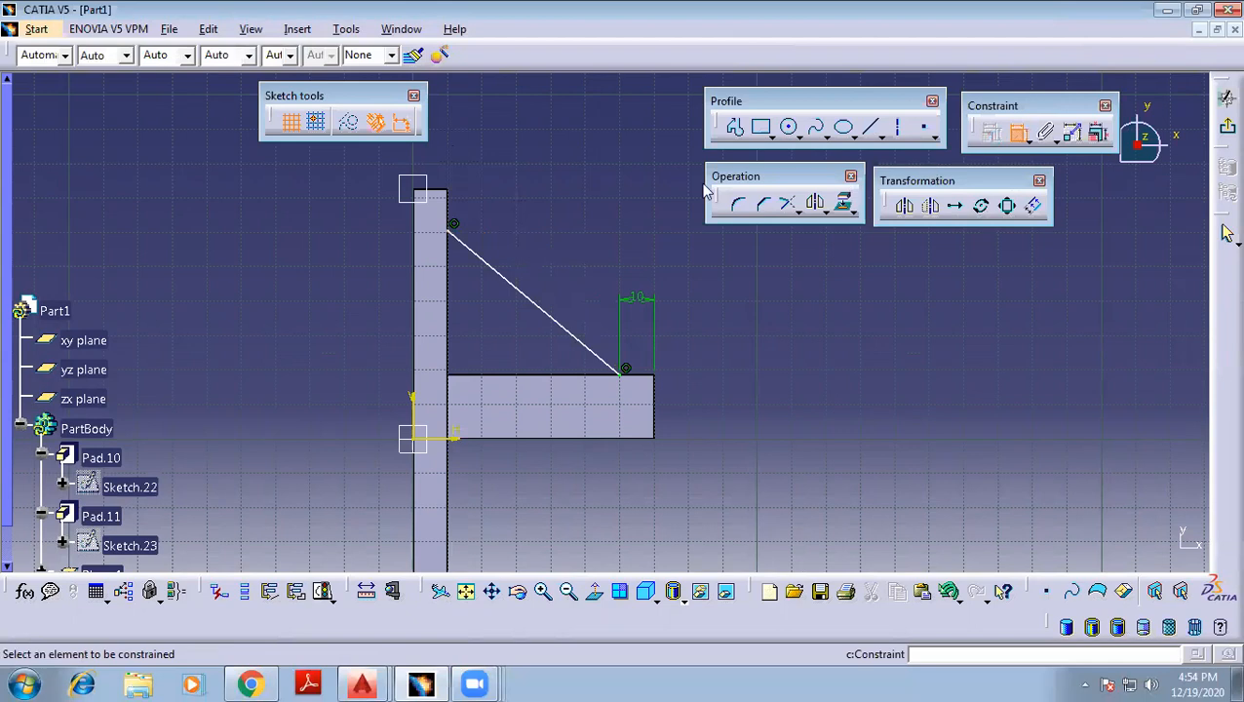
click(452, 239)
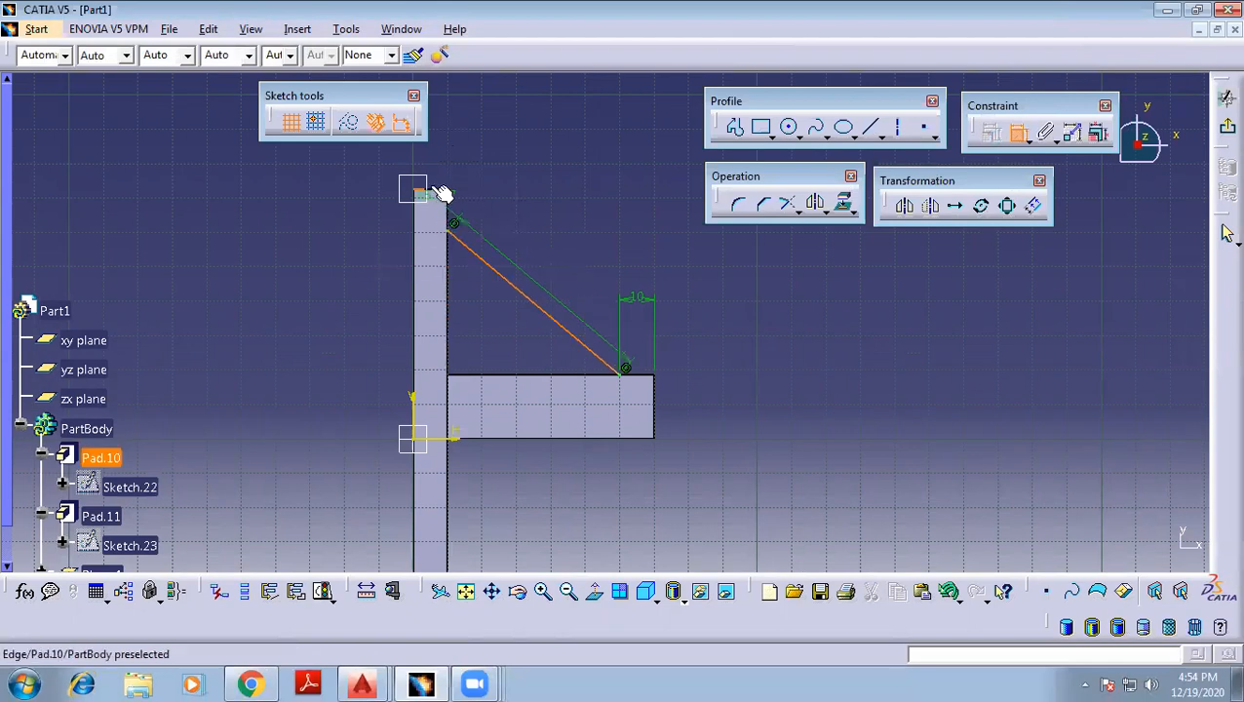
click(440, 189)
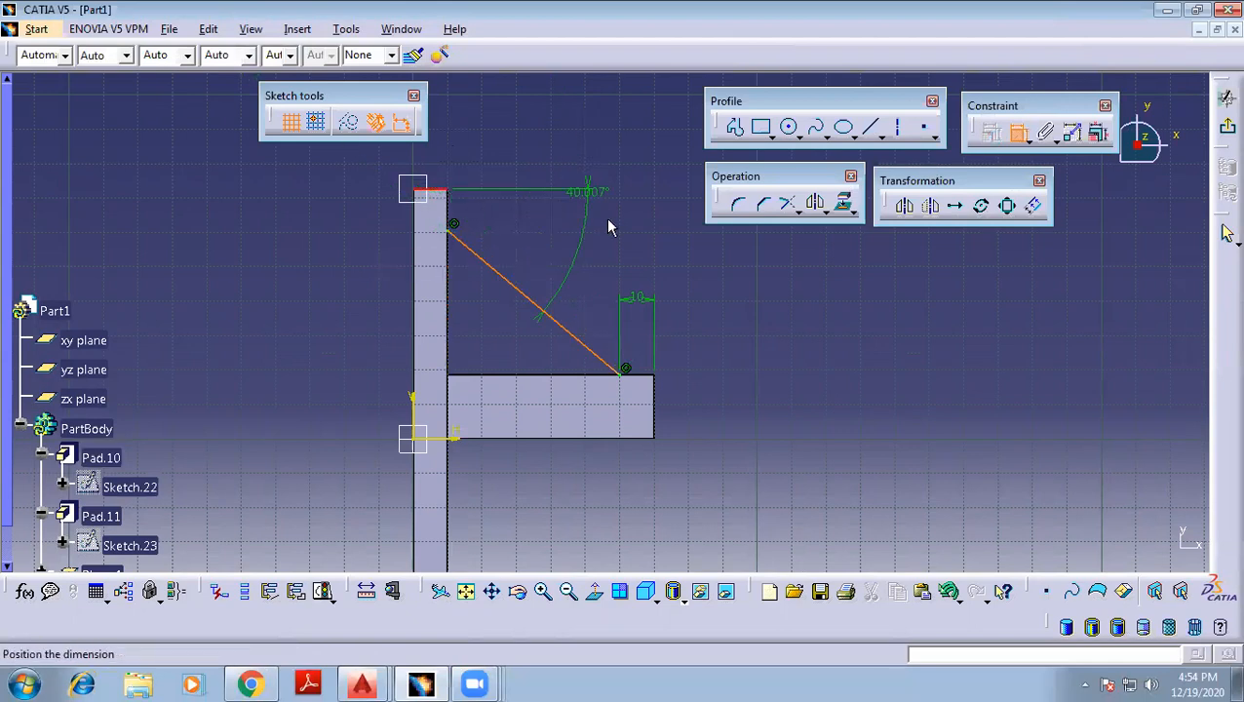
click(619, 220)
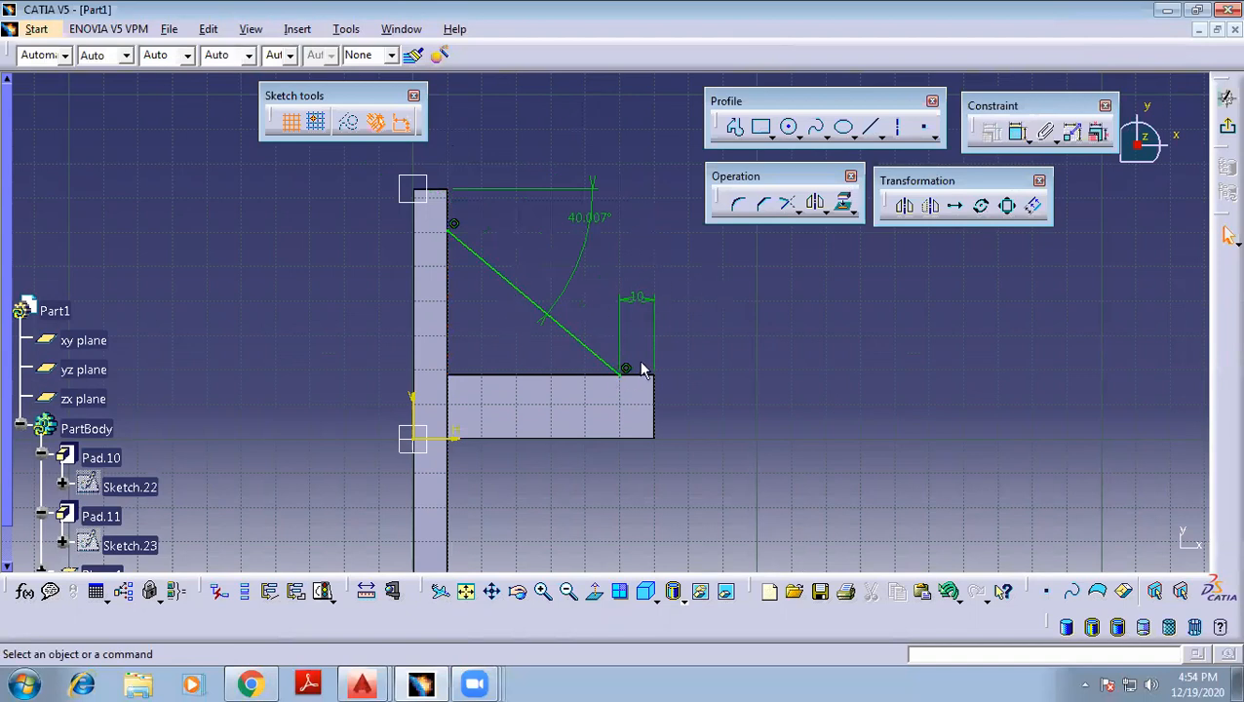
click(1226, 127)
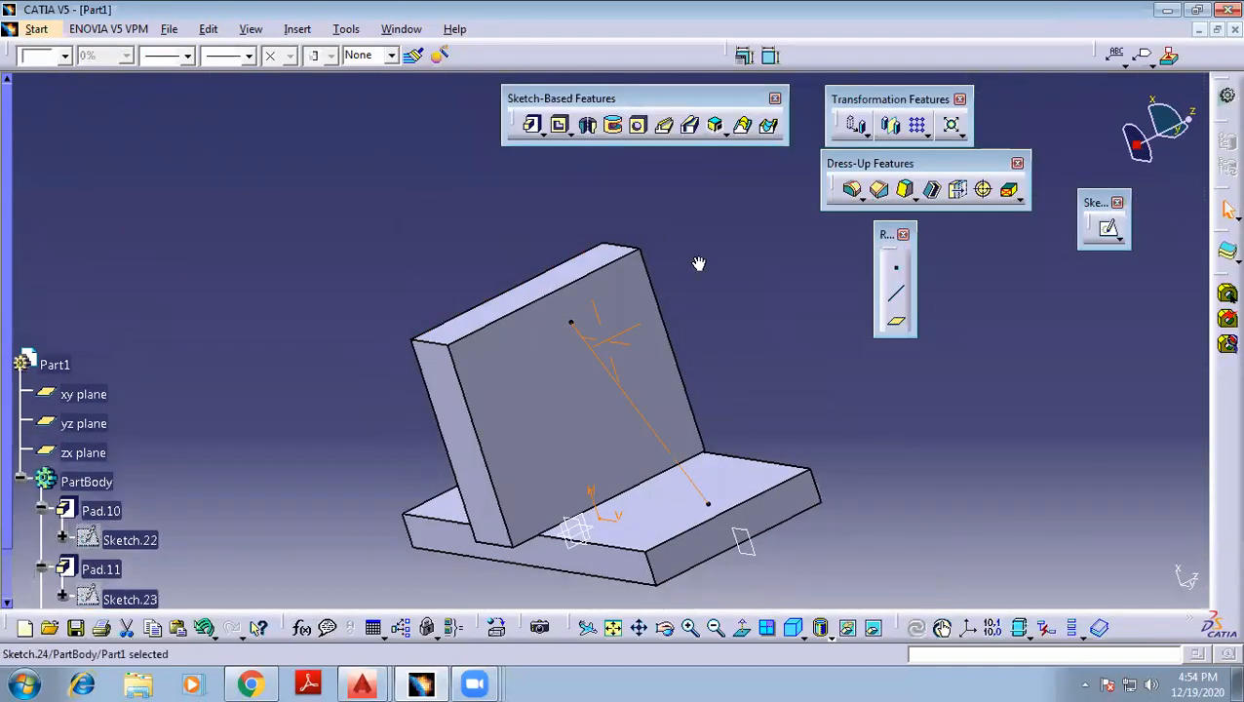
Create a Stiffener from the diagonal line in From Side mode with neutral fiber and a thickness of 5 mm
click(727, 136)
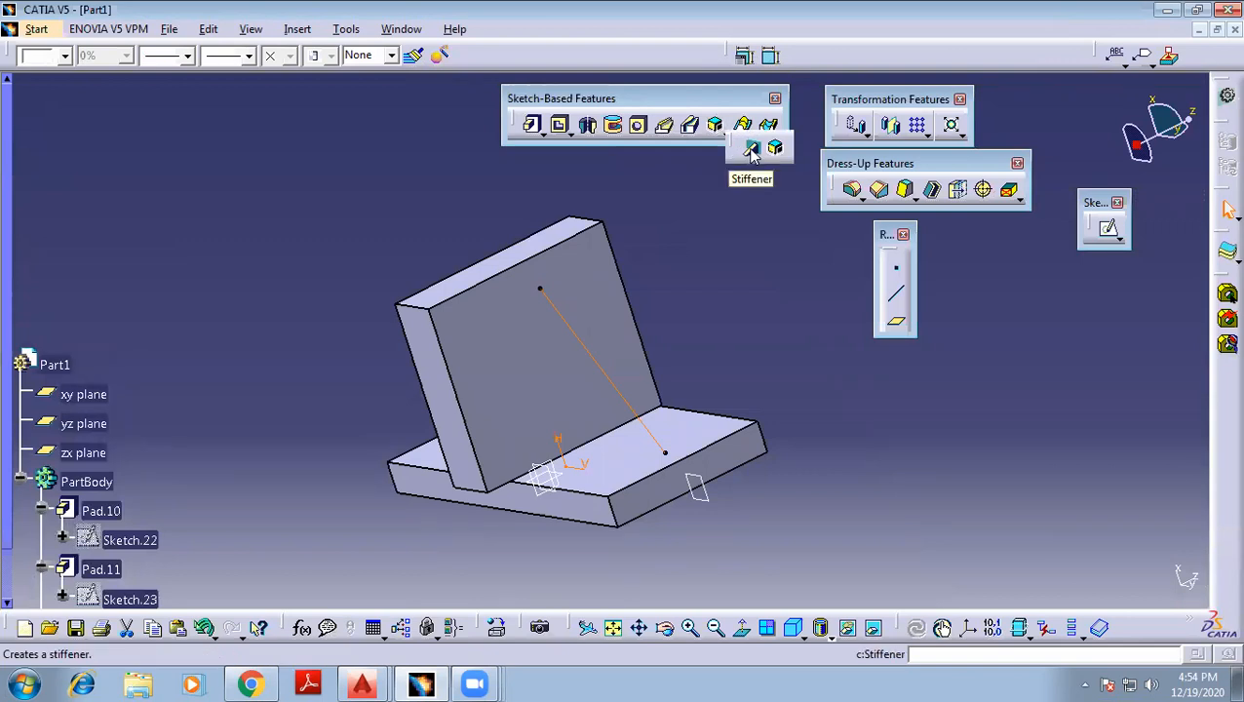
click(751, 149)
middle_drag(709, 310, 679, 370)
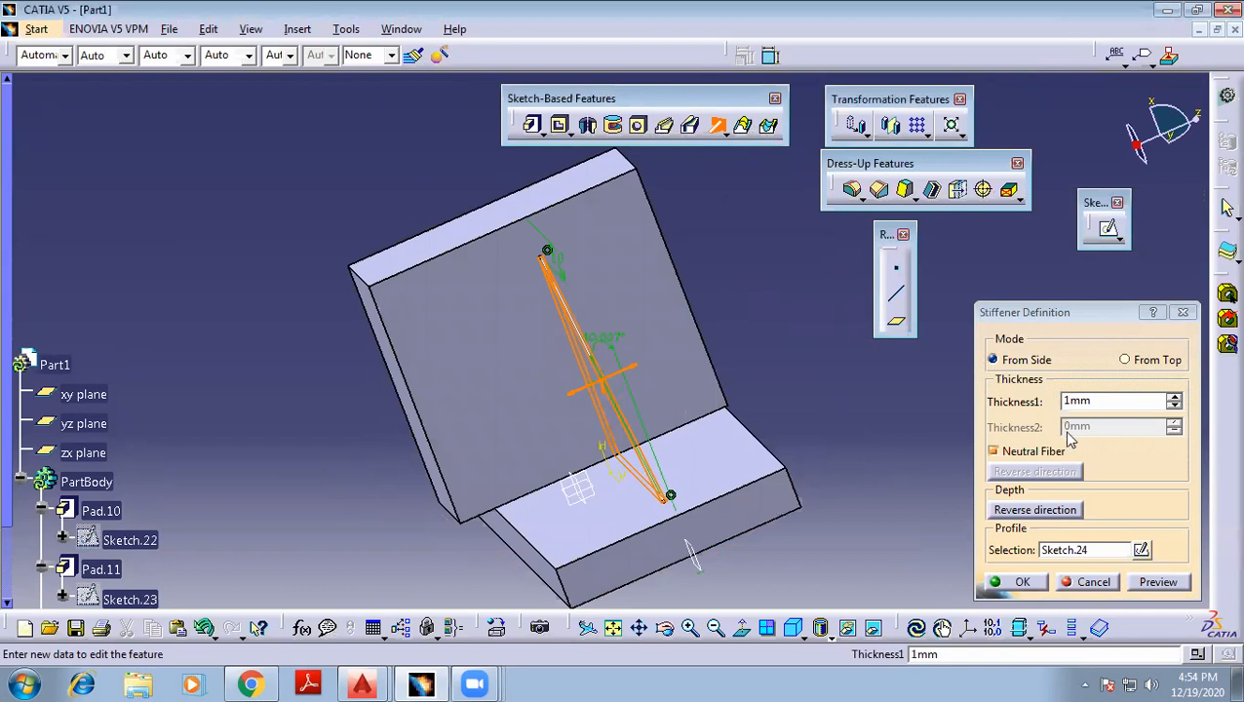
drag(1113, 402, 990, 407)
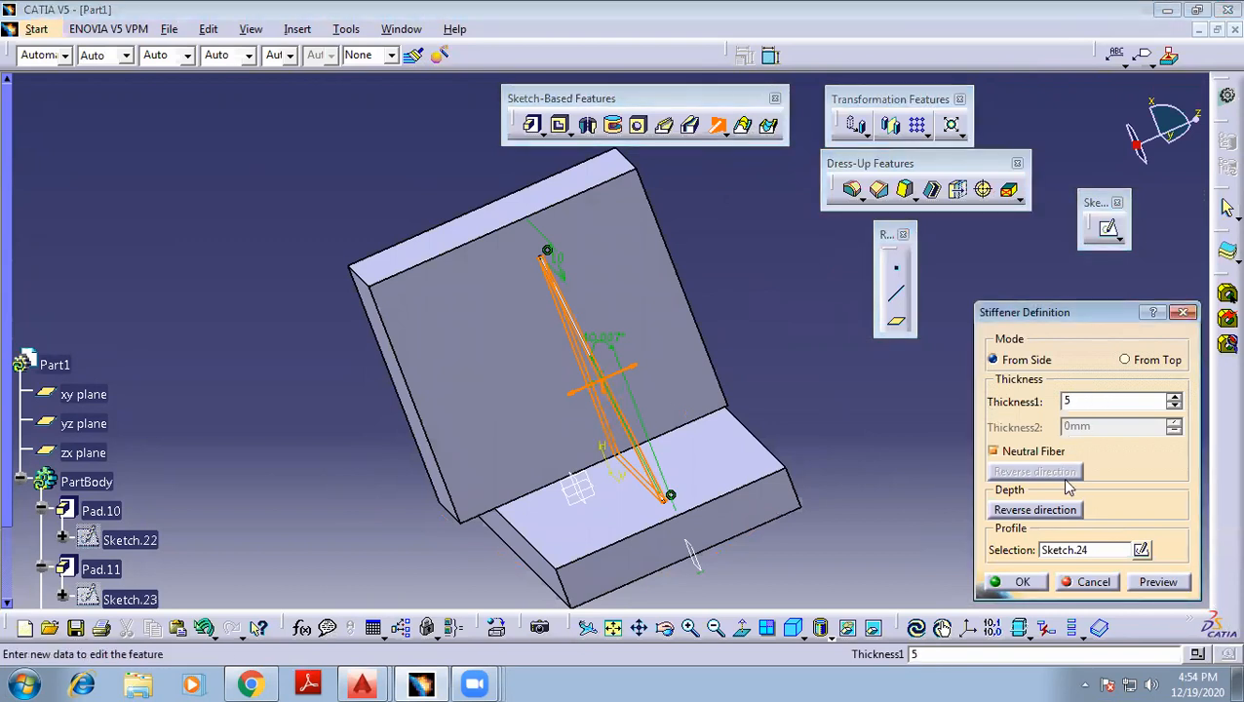
click(1165, 582)
click(1045, 581)
middle_drag(674, 333, 687, 423)
middle_drag(644, 493, 718, 426)
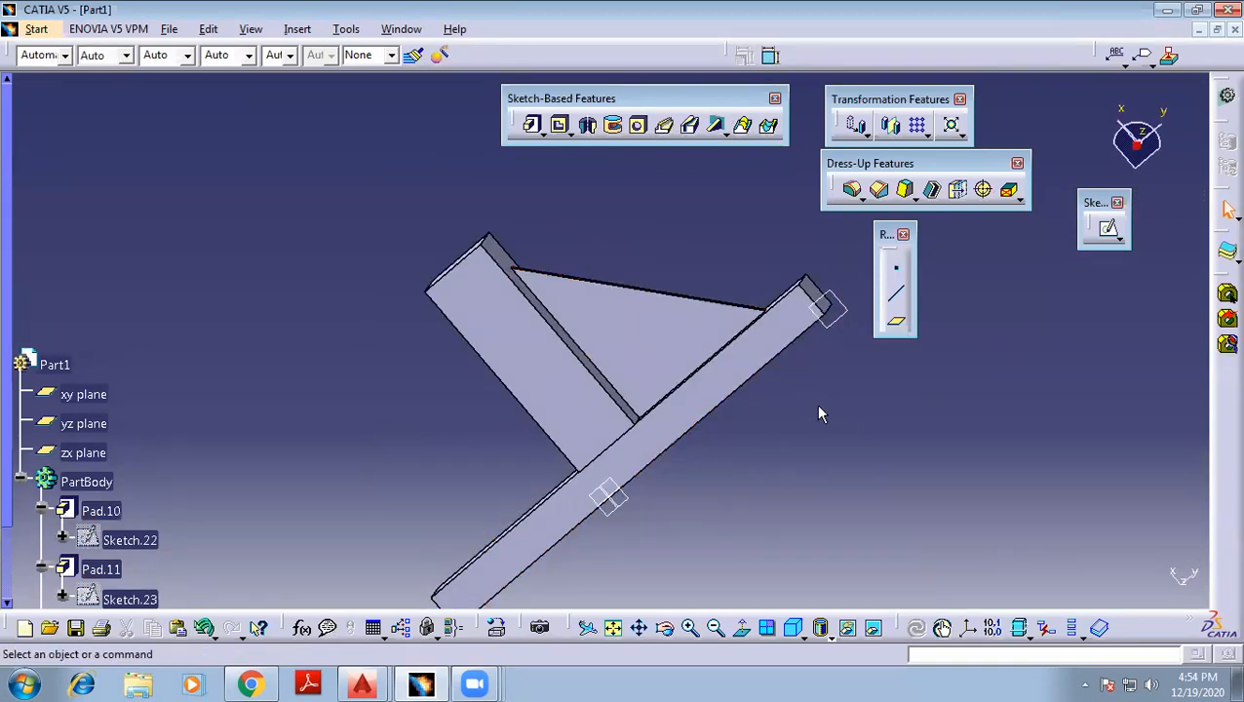
Delete the whole model, including all children and aggregated elements
click(725, 134)
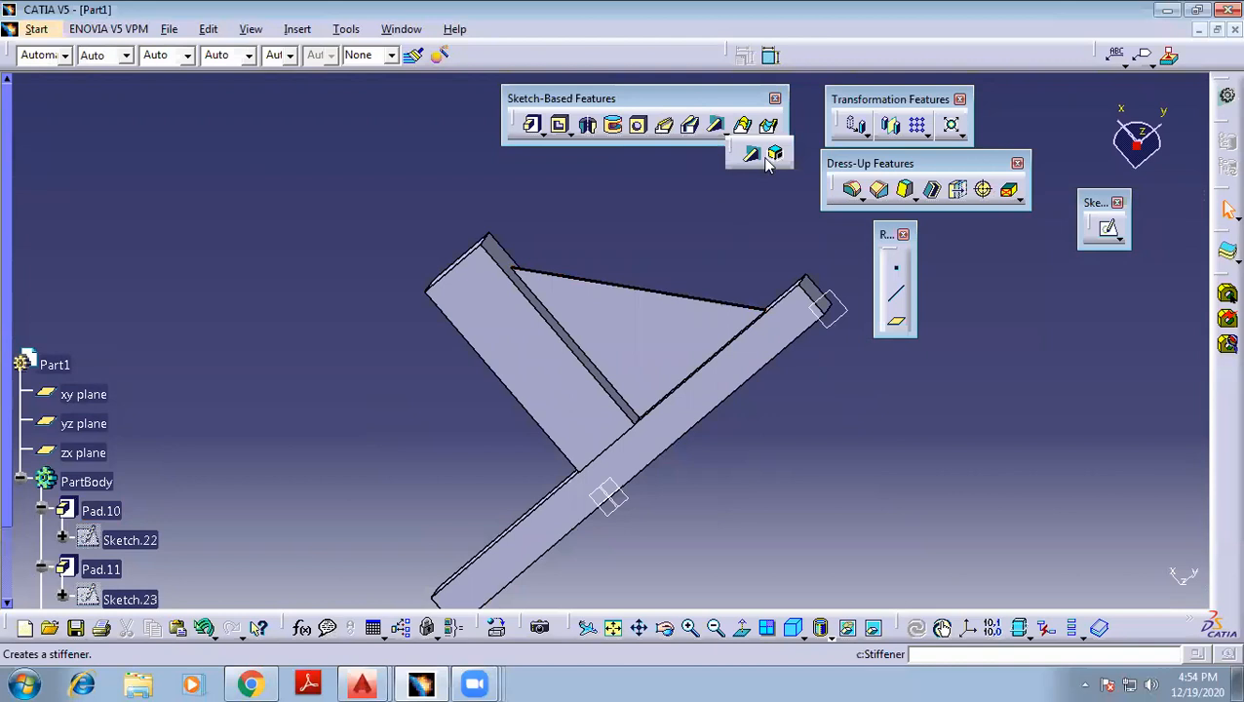
click(424, 314)
scroll(282, 227, up, 1)
middle_drag(282, 227, 276, 189)
drag(276, 190, 795, 524)
key(Delete)
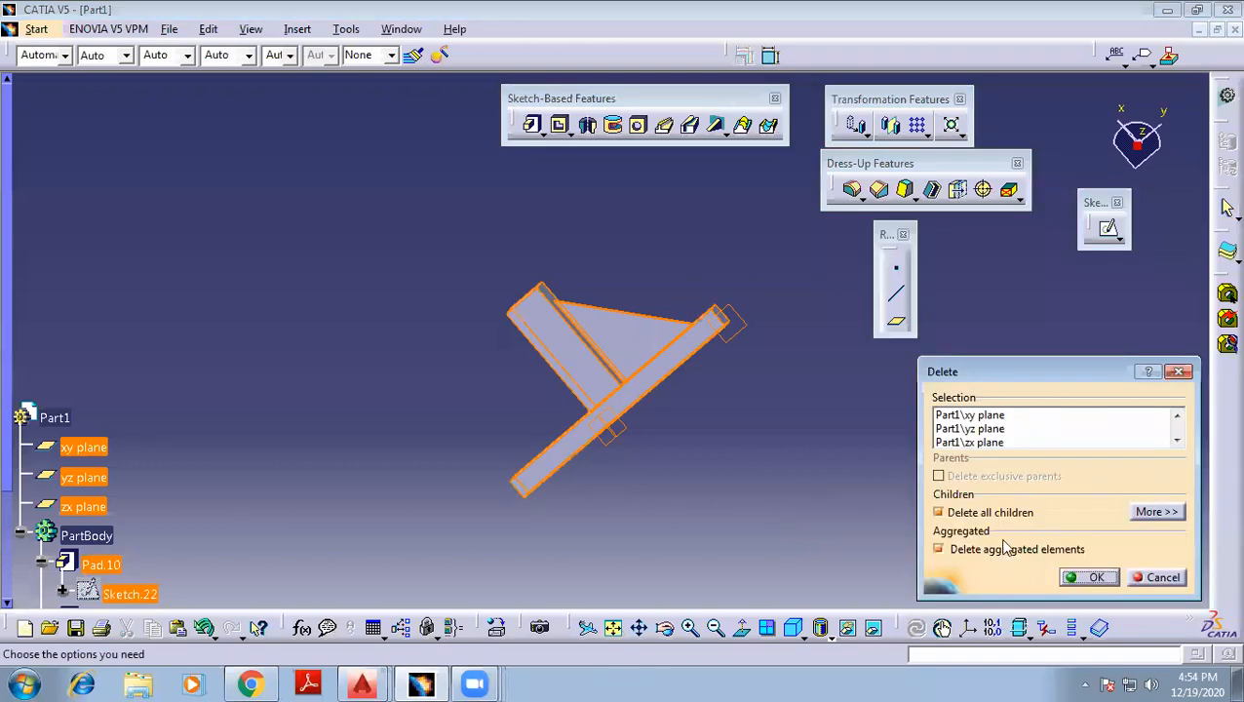
click(1090, 578)
Sketch a rectangle enclosing the origin on the xy plane and leave the sketch
middle_drag(575, 306, 587, 253)
middle_drag(629, 421, 577, 284)
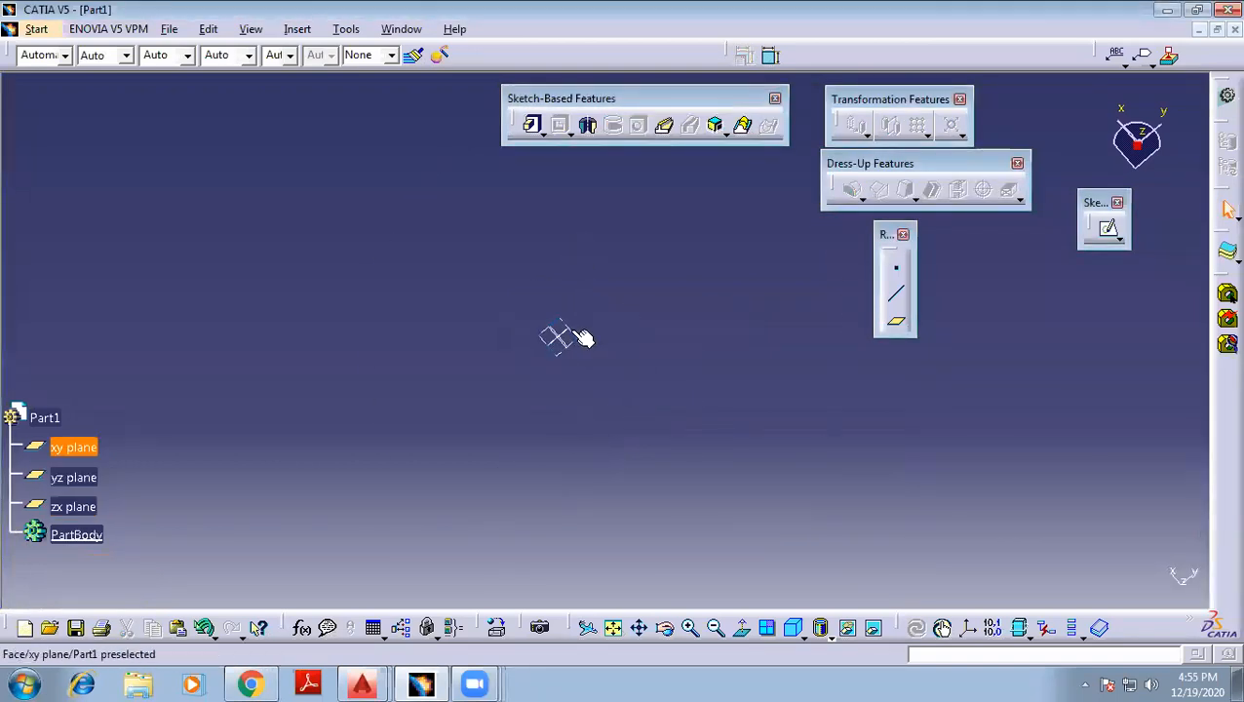
click(580, 335)
click(1111, 229)
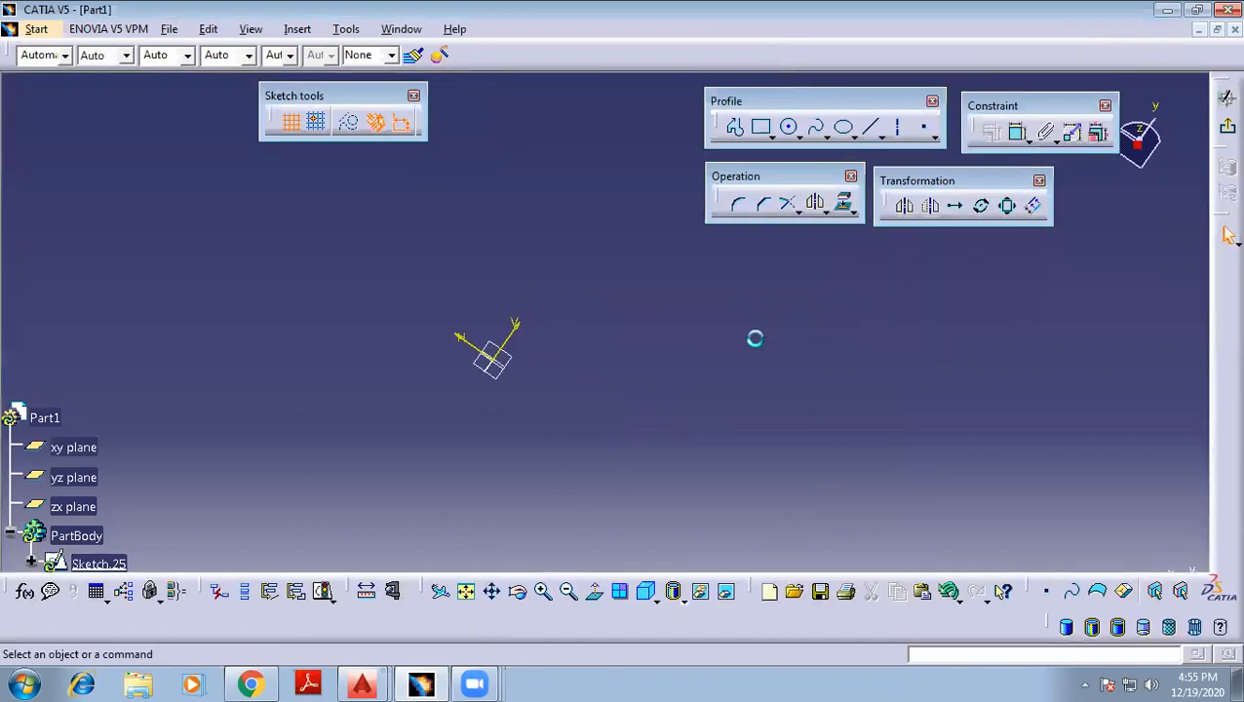
click(761, 128)
click(484, 277)
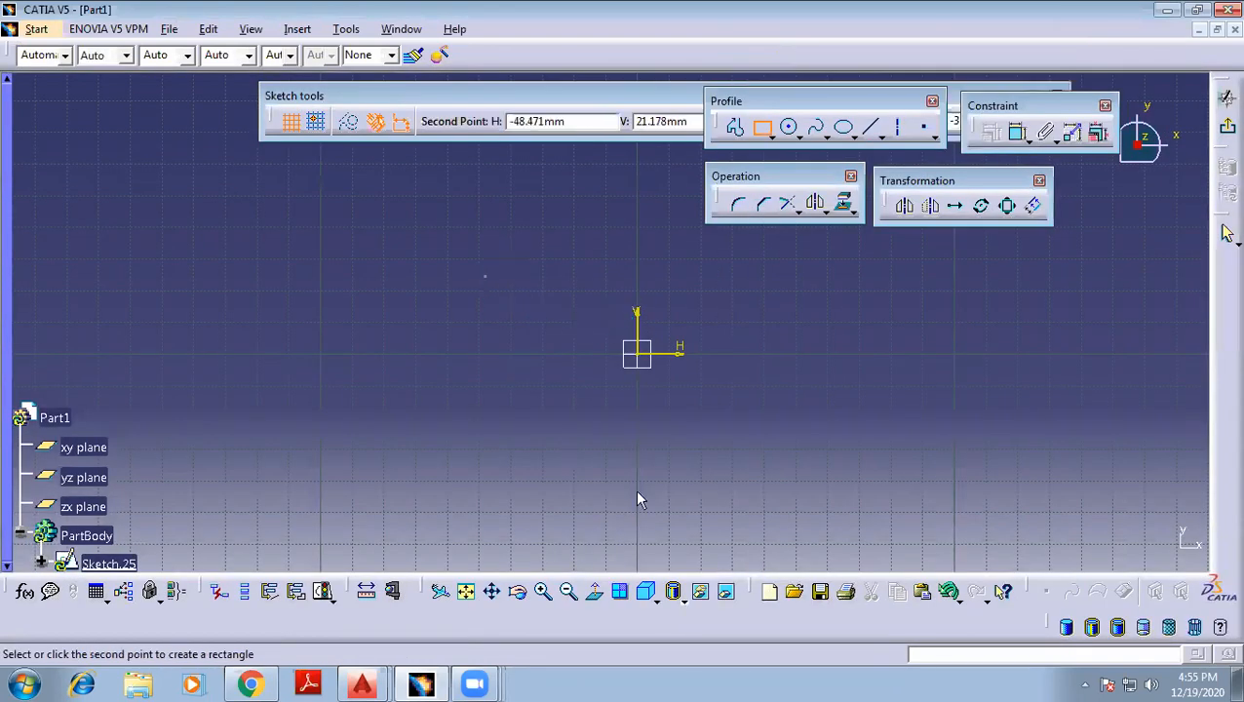
click(842, 444)
click(962, 353)
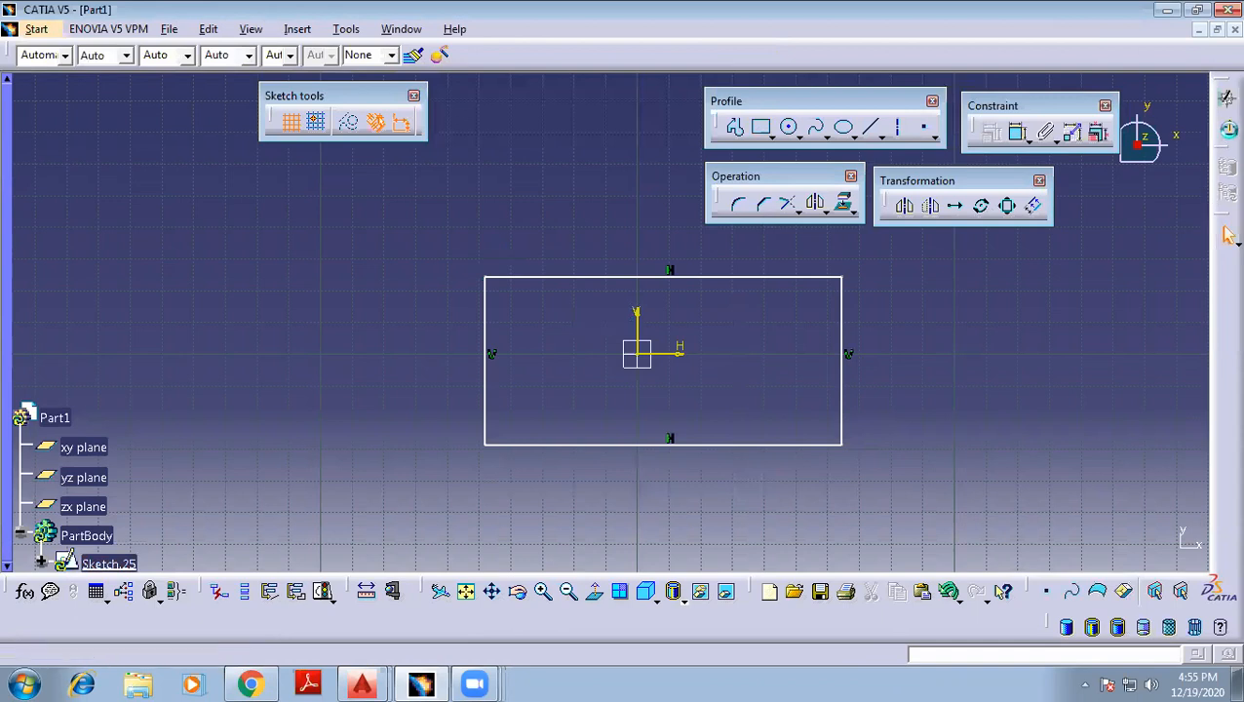
click(1229, 234)
Sketch a circle centred on the origin on the zx plane, smaller than the rectangle's extent, and leave the sketch
middle_drag(360, 455, 599, 343)
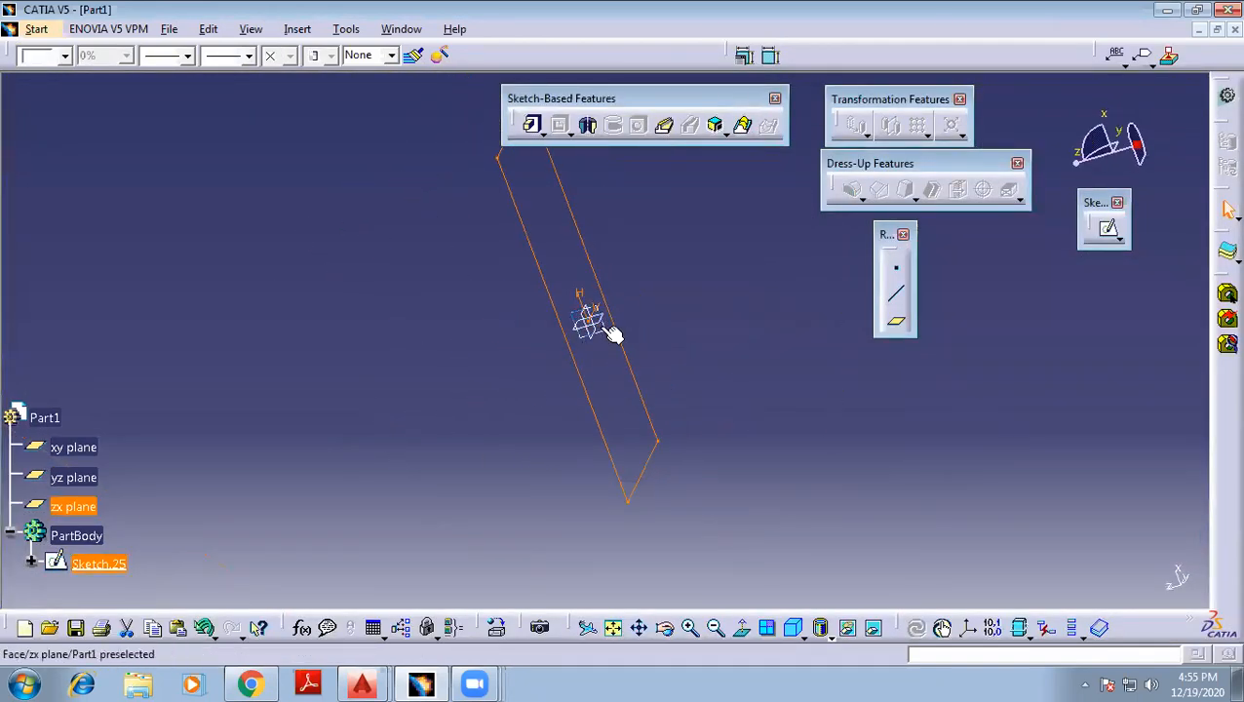
click(608, 333)
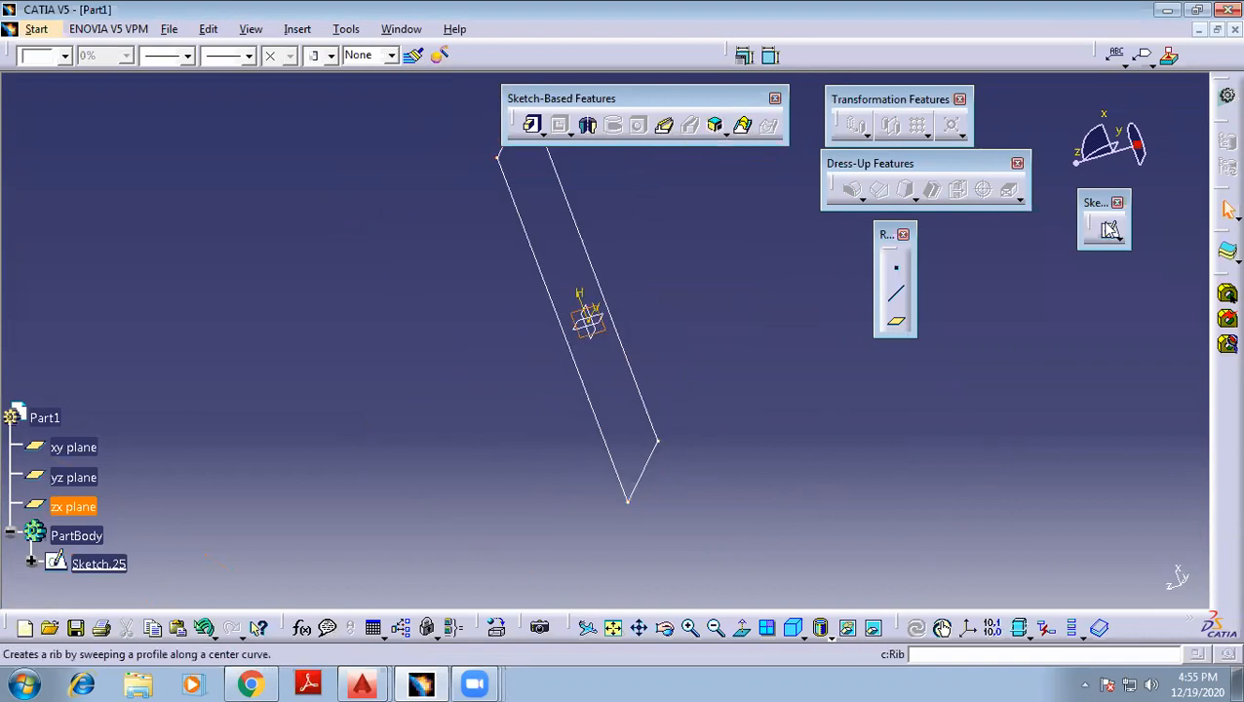
click(1107, 227)
middle_drag(628, 268, 648, 336)
click(789, 127)
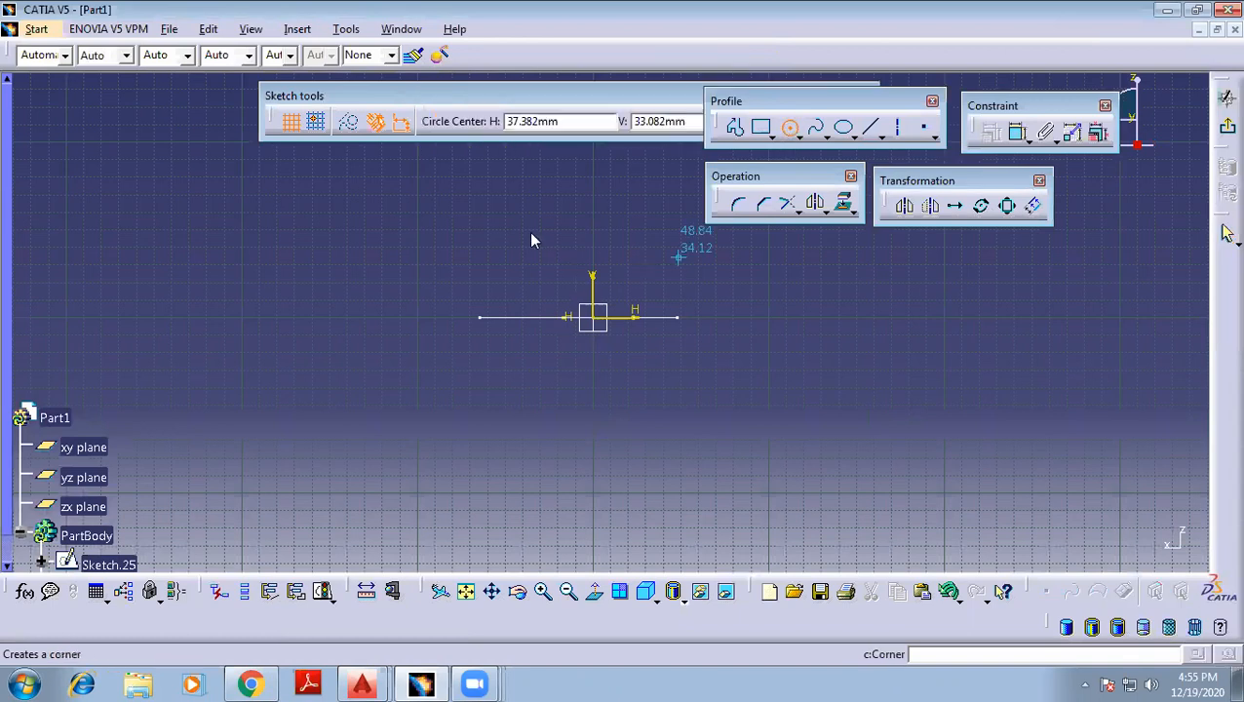
click(627, 355)
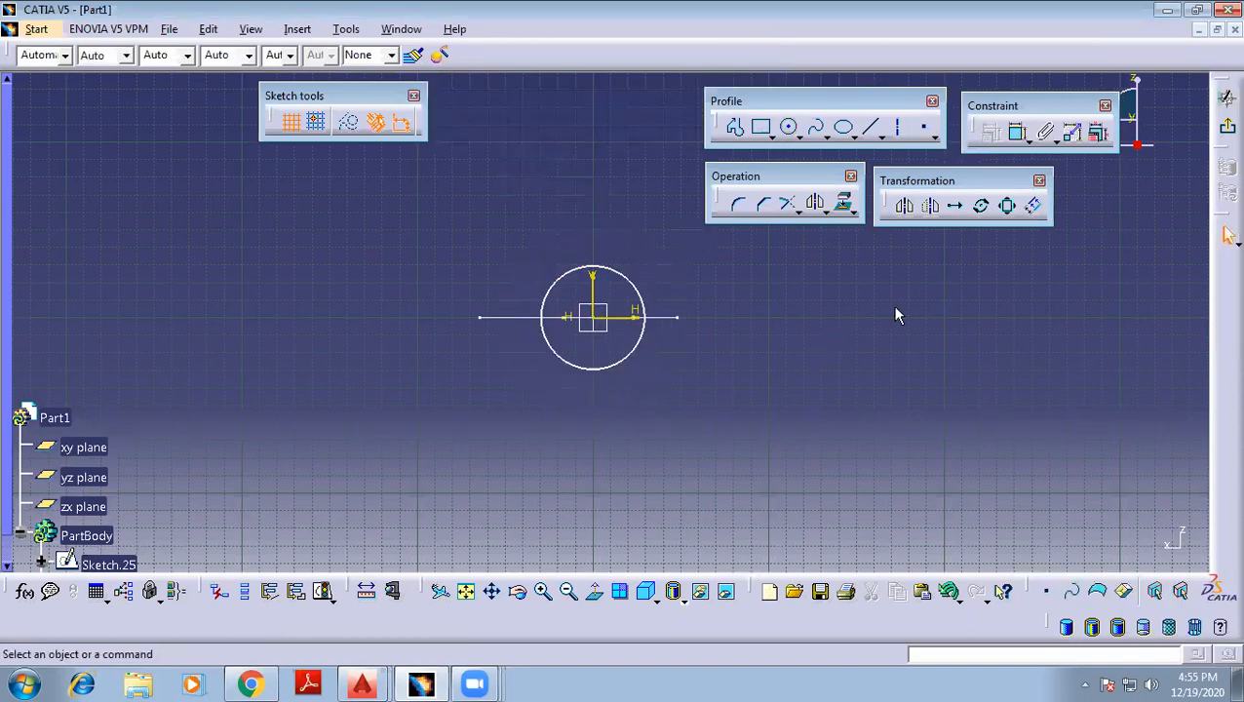
click(1228, 124)
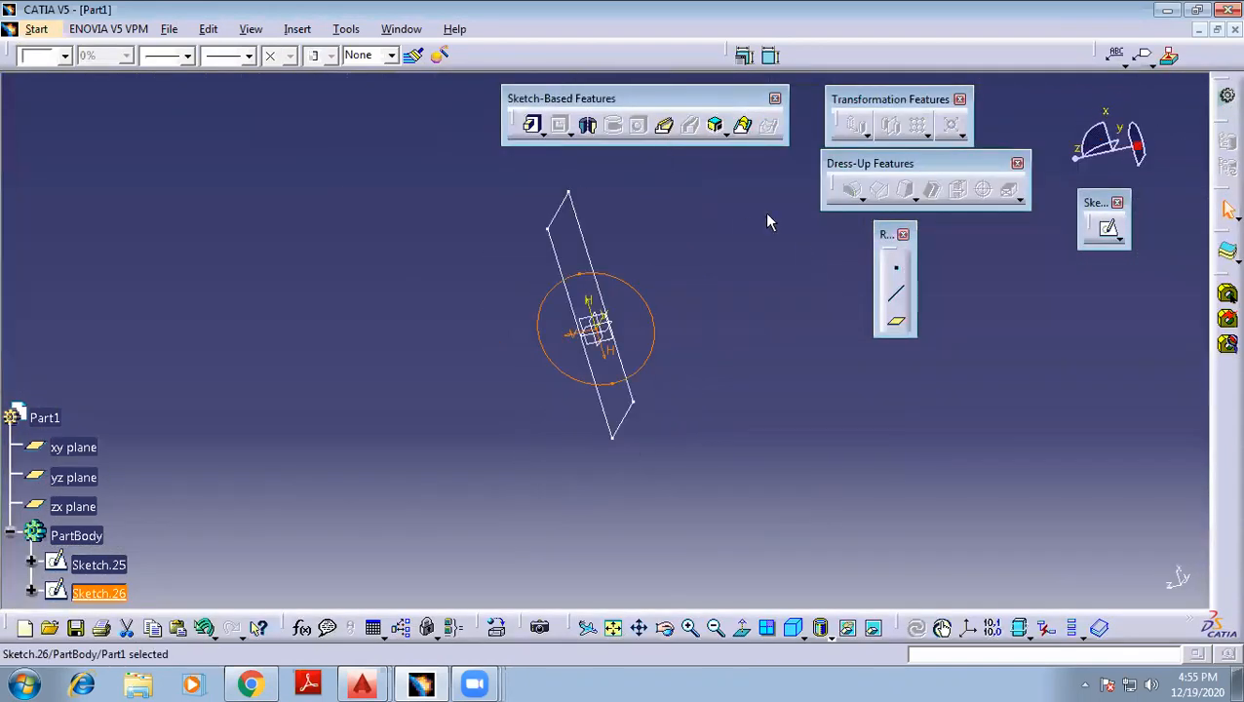
Select an edge of the rectangle and examine from several directions how the rectangle and circle sketches cross
middle_drag(730, 324, 490, 367)
click(611, 343)
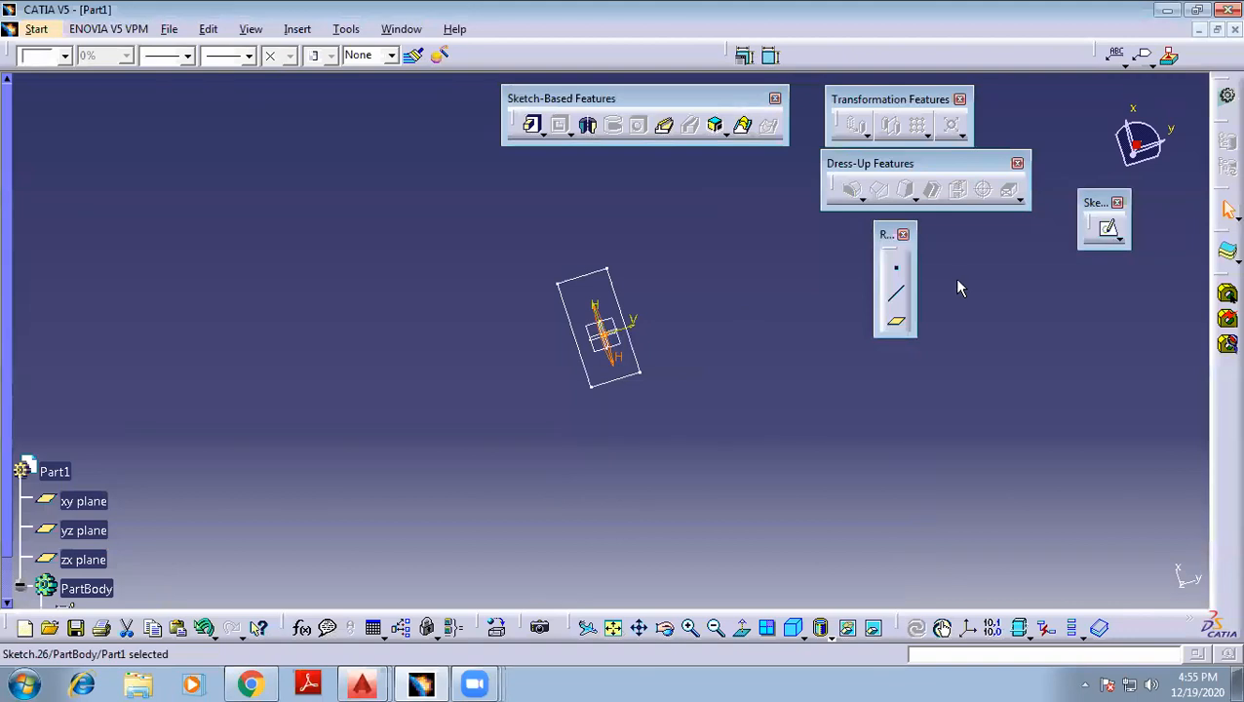
click(588, 274)
middle_drag(509, 286, 746, 261)
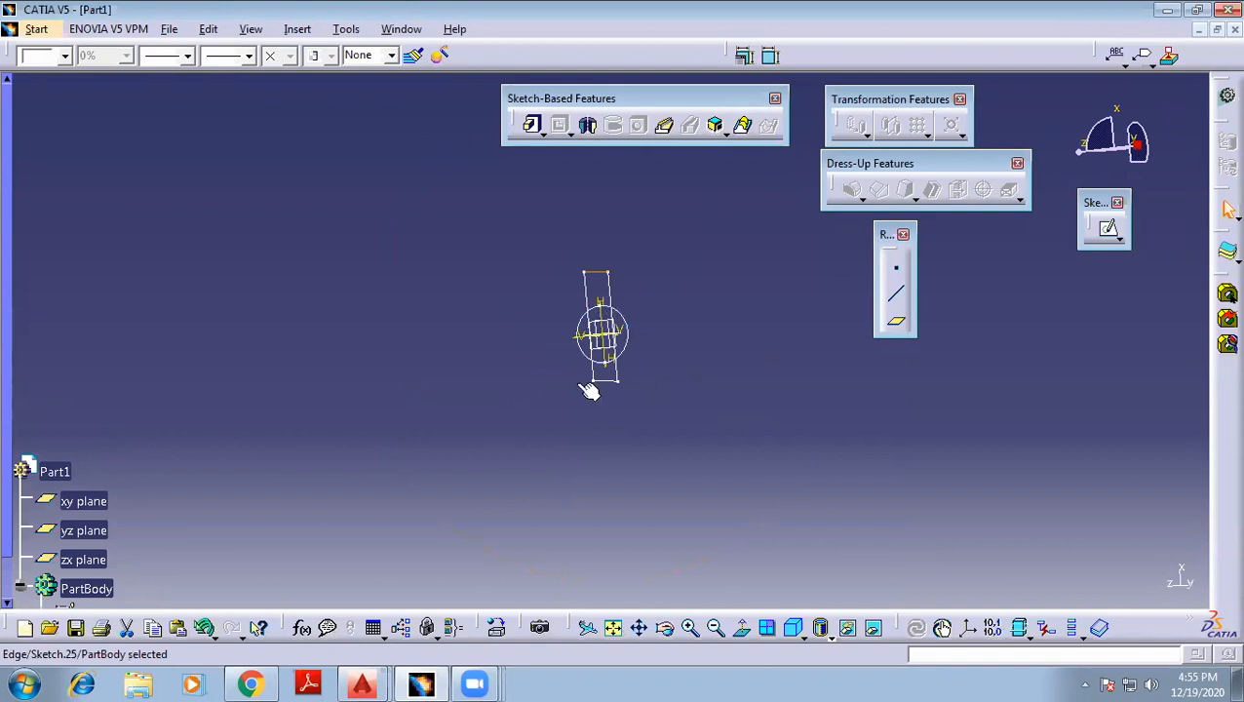
mouse_move(669, 333)
middle_down()
mouse_move(705, 371)
mouse_move(533, 375)
mouse_move(617, 283)
middle_up()
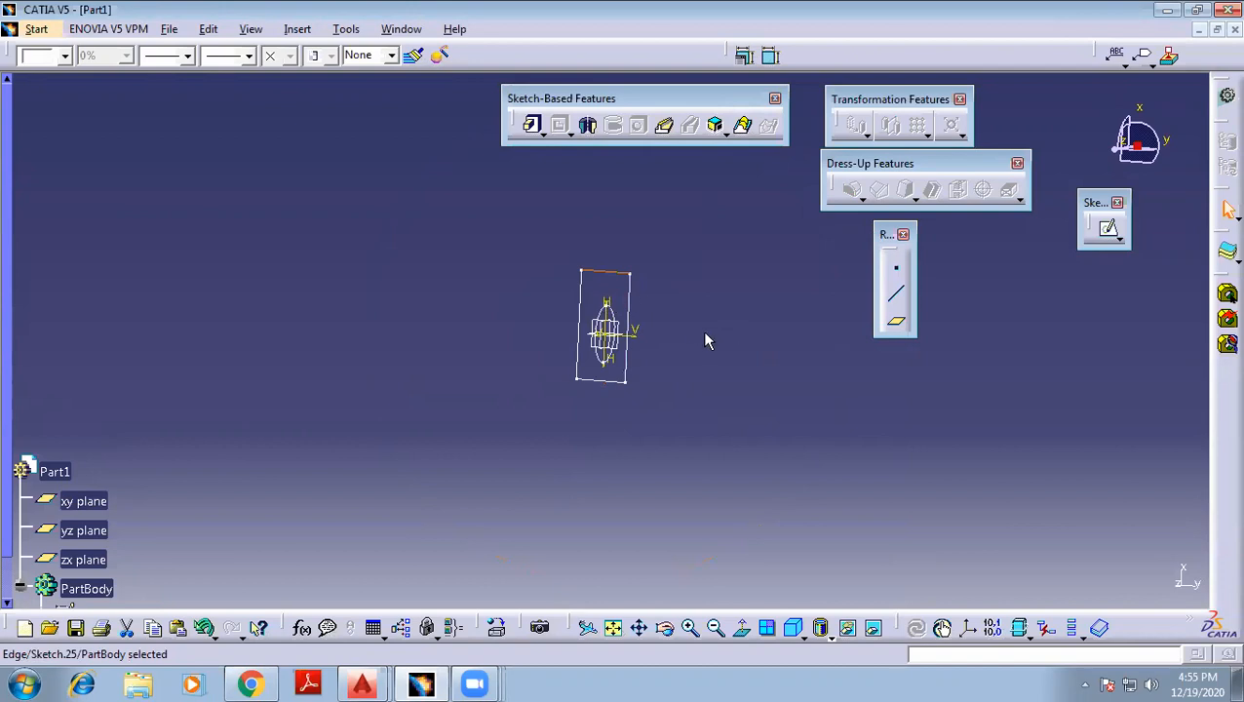
middle_drag(713, 333, 665, 340)
middle_drag(525, 448, 670, 409)
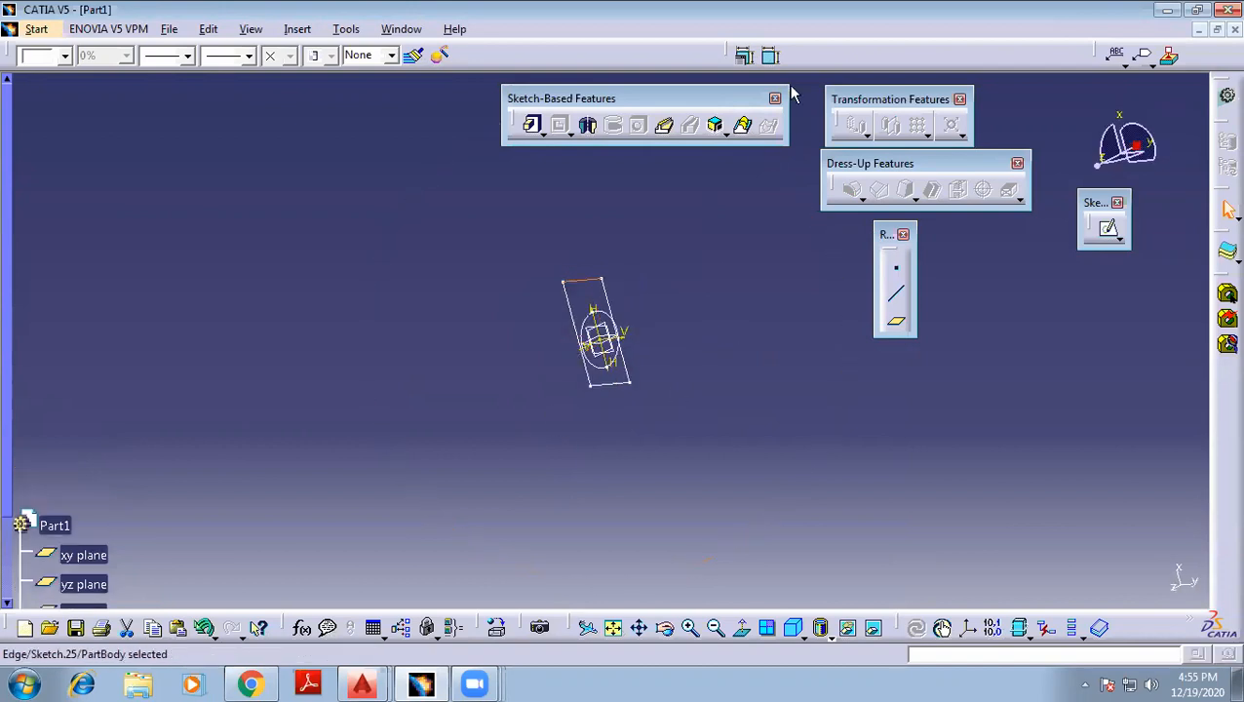
Try a Solid Combine of the rectangle and the circle, both normal to profile, and undo it
click(716, 127)
middle_drag(683, 305, 548, 337)
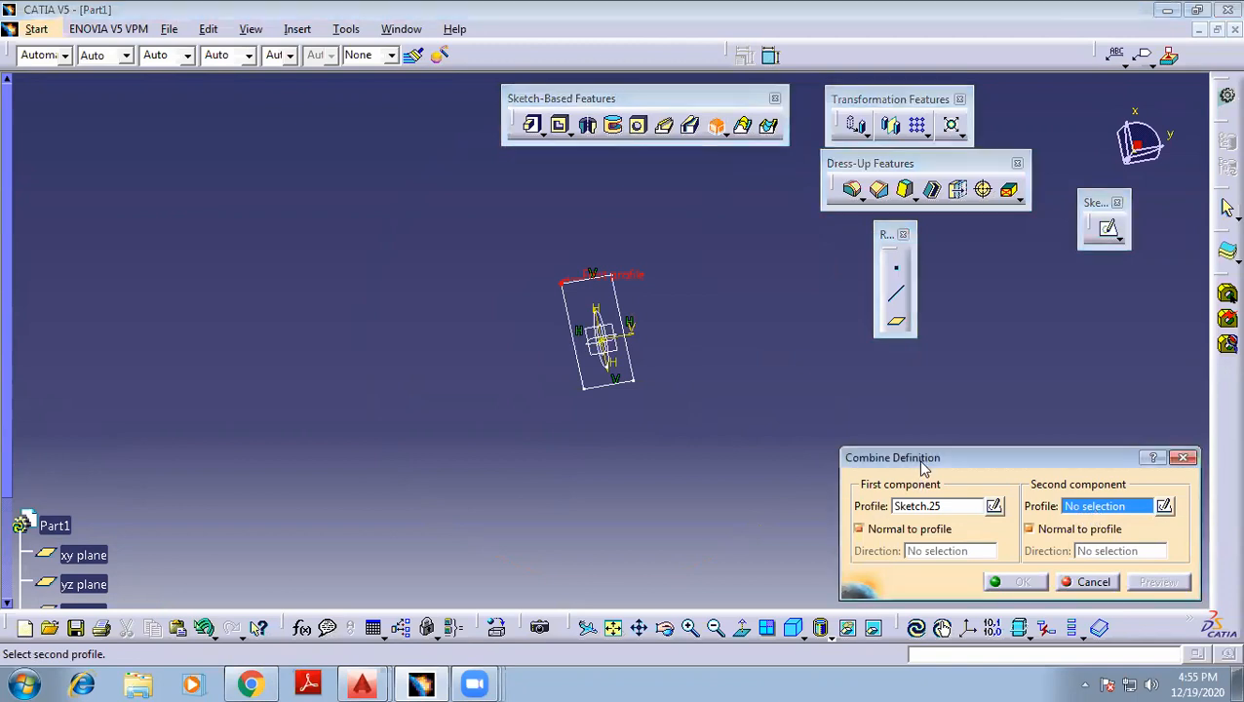
drag(923, 469, 826, 242)
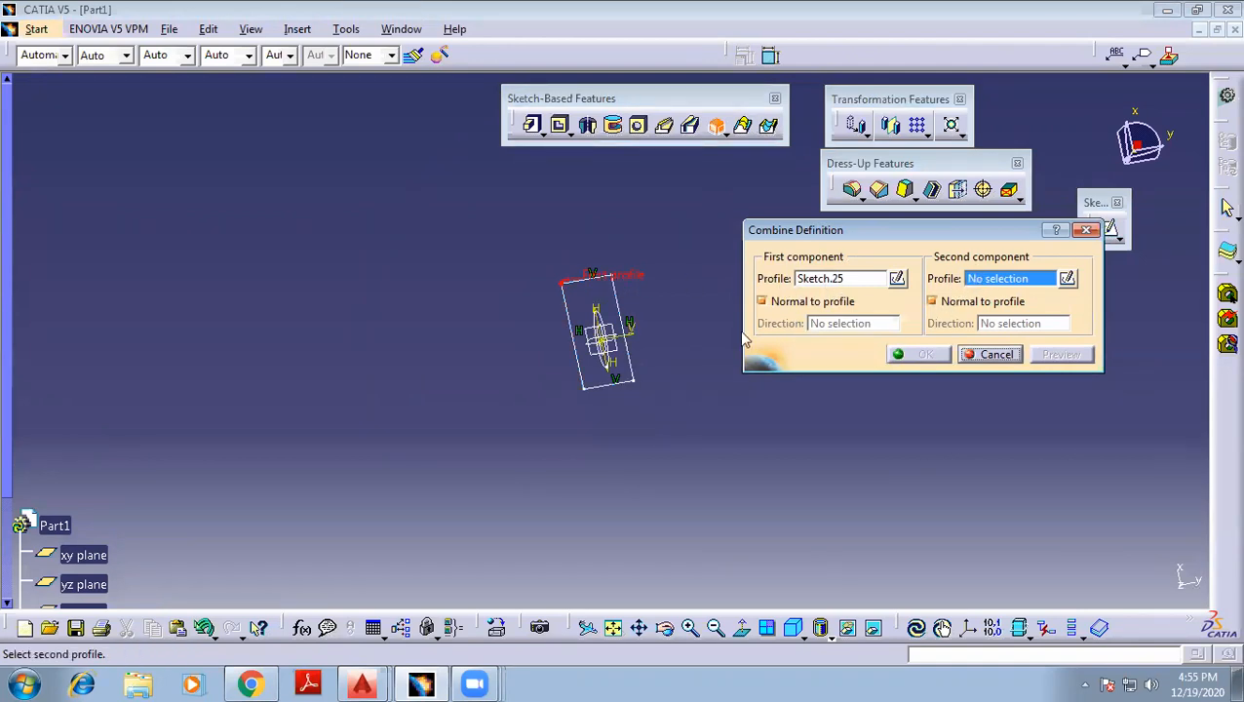
click(611, 332)
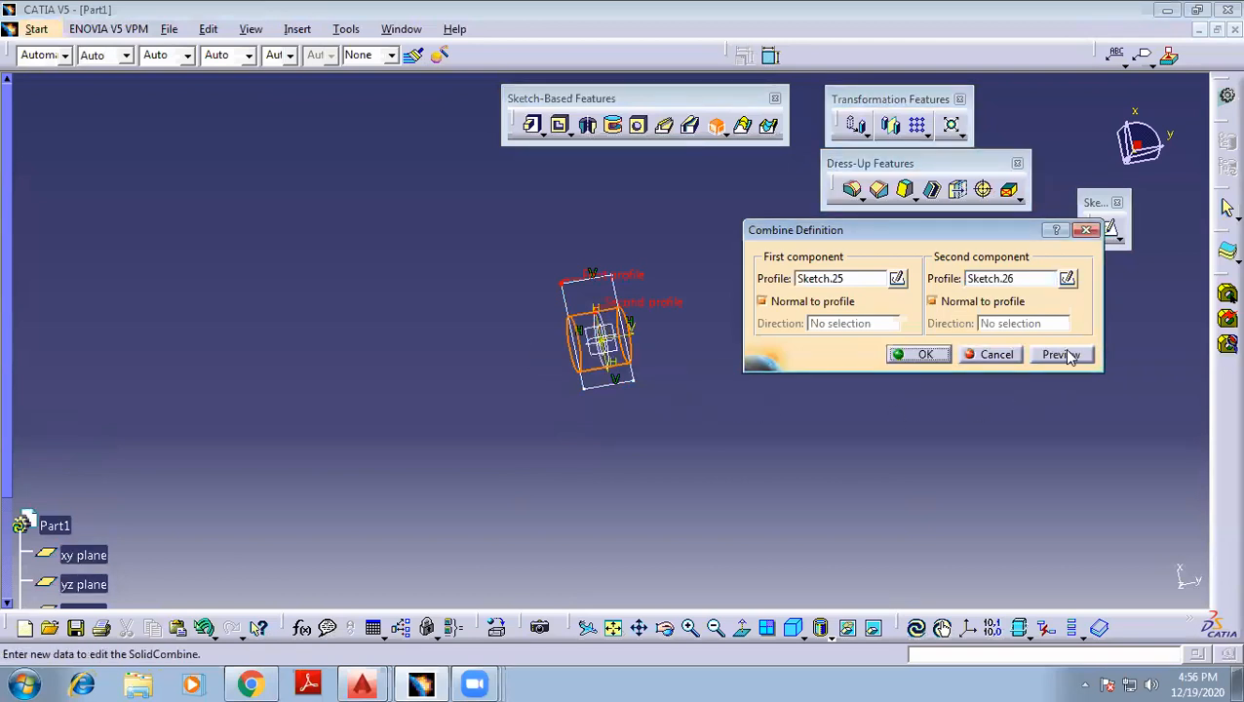
click(1063, 354)
click(900, 357)
middle_drag(705, 383, 699, 270)
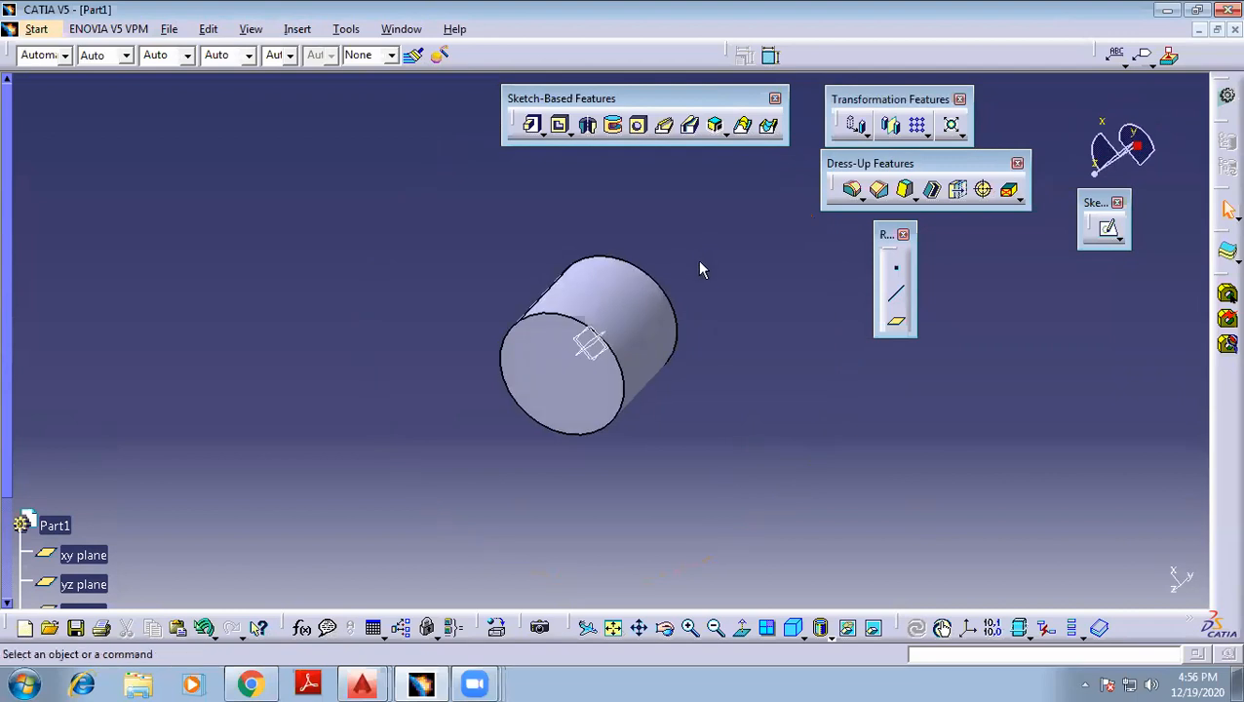
key(ctrl+z)
key(ctrl+z)
Enlarge the circle in its sketch until it extends past the rectangle's short sides, and leave the sketch
middle_drag(727, 330, 567, 356)
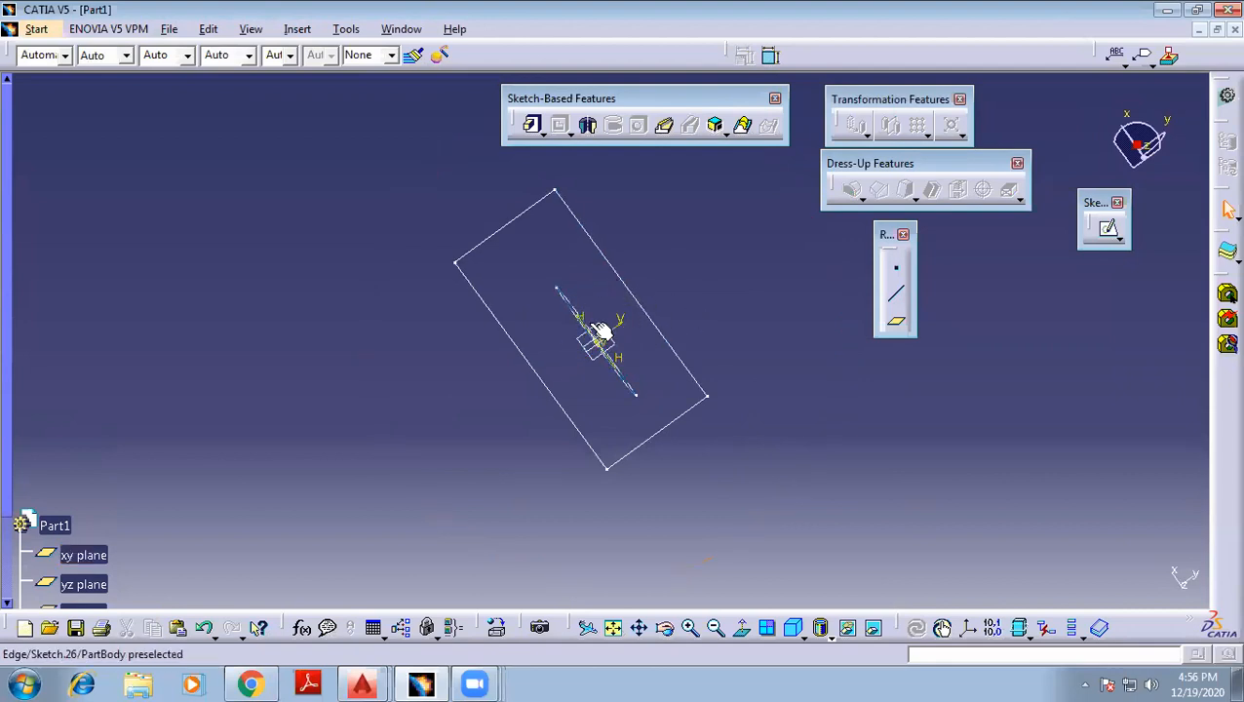
double_click(599, 335)
mouse_move(606, 250)
middle_down()
mouse_move(599, 366)
mouse_move(687, 425)
middle_up()
drag(635, 319, 747, 329)
click(890, 308)
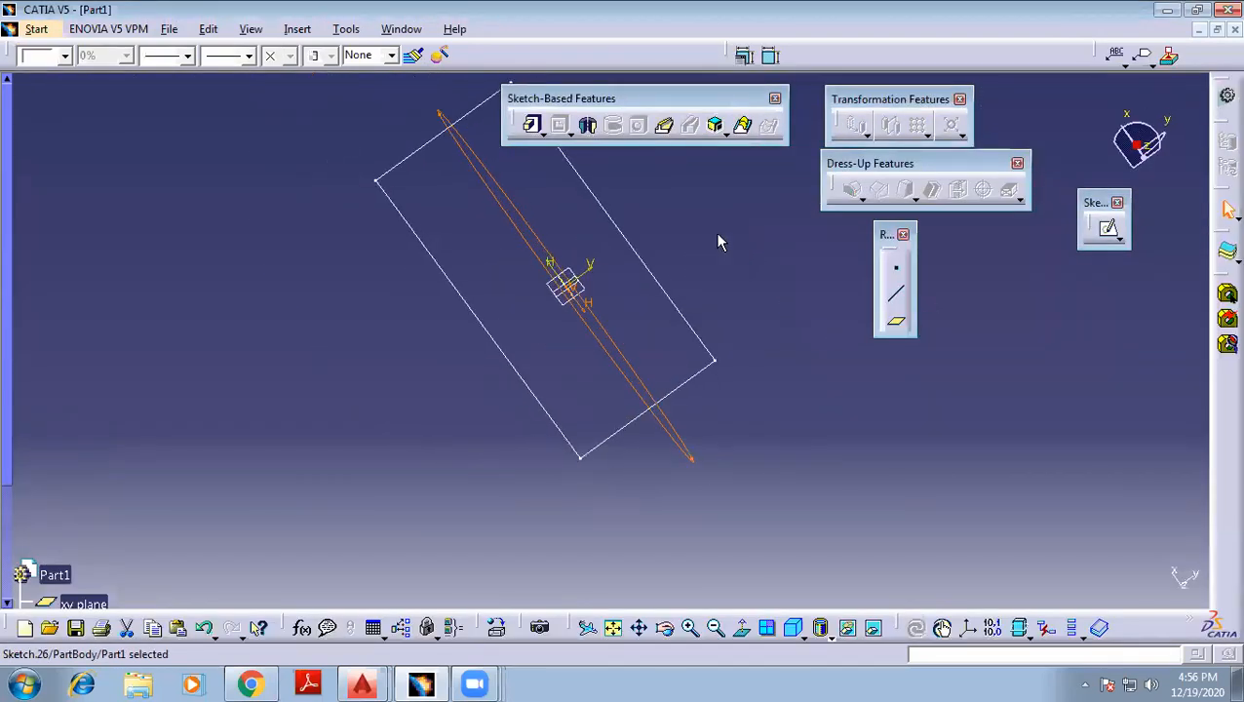
middle_drag(719, 236, 670, 314)
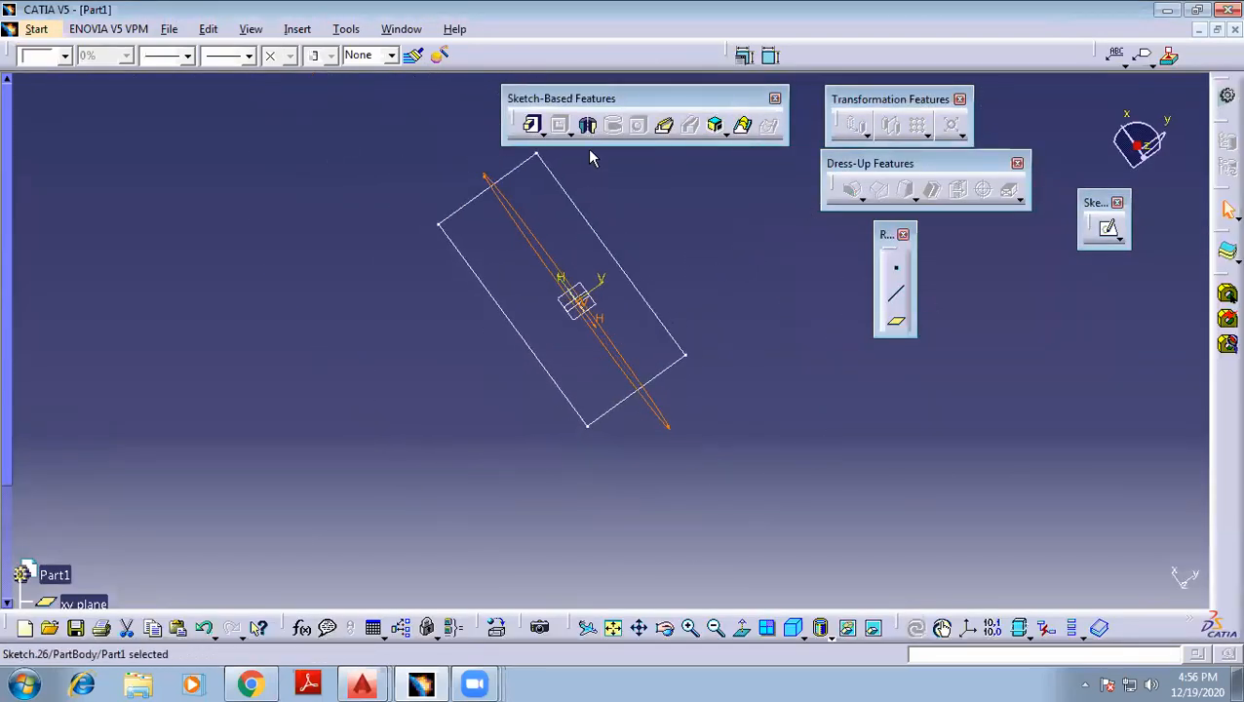
Create a Solid Combine with the circle as first profile and the rectangle as second, both normal to profile
click(714, 125)
click(650, 295)
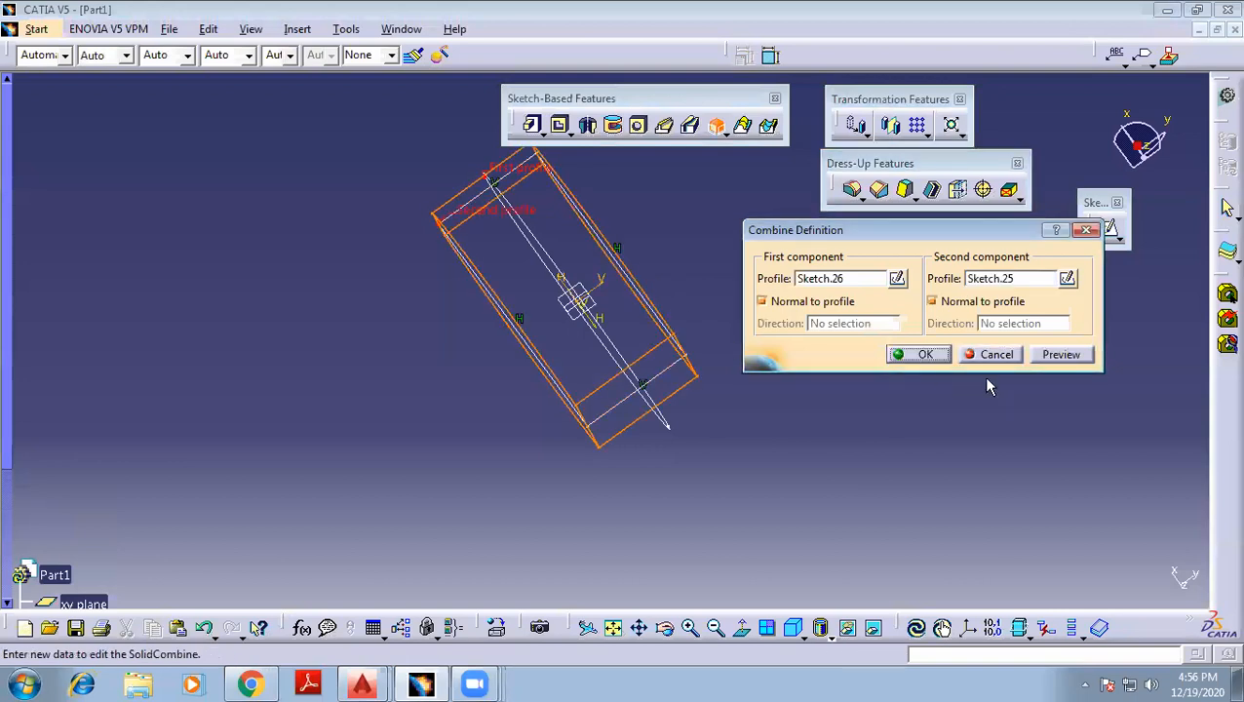
click(1060, 355)
click(924, 356)
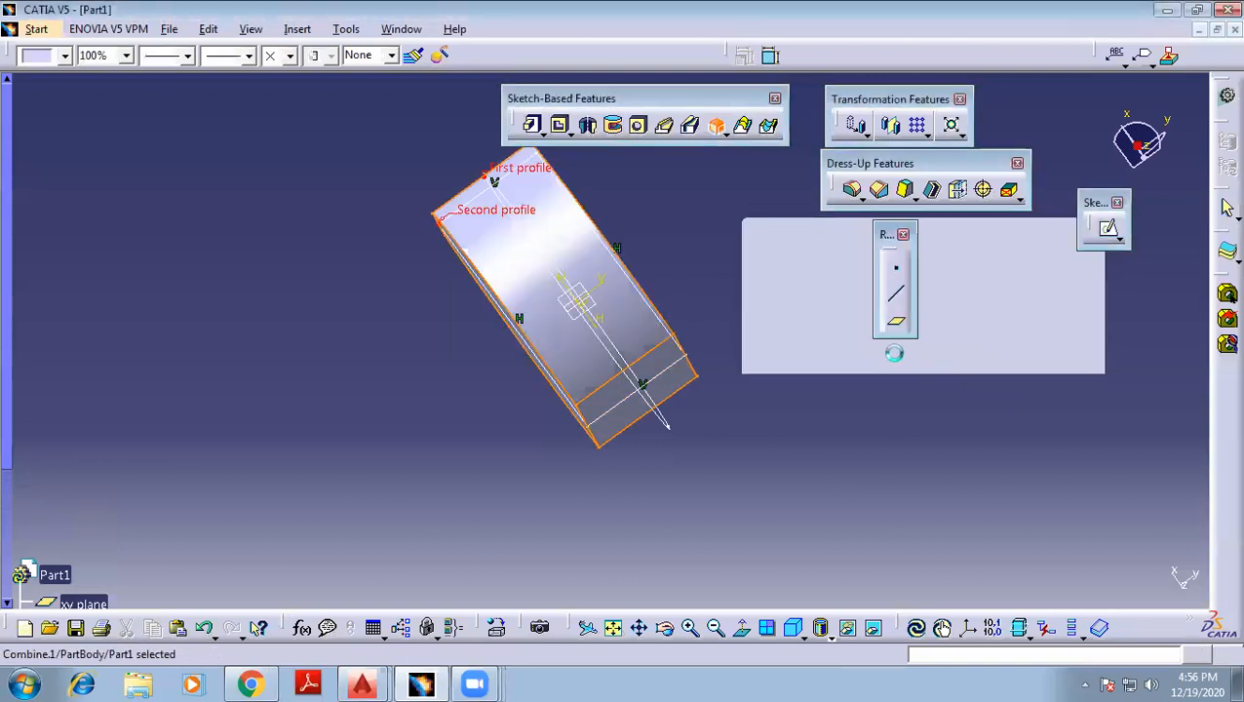
middle_drag(437, 377, 589, 269)
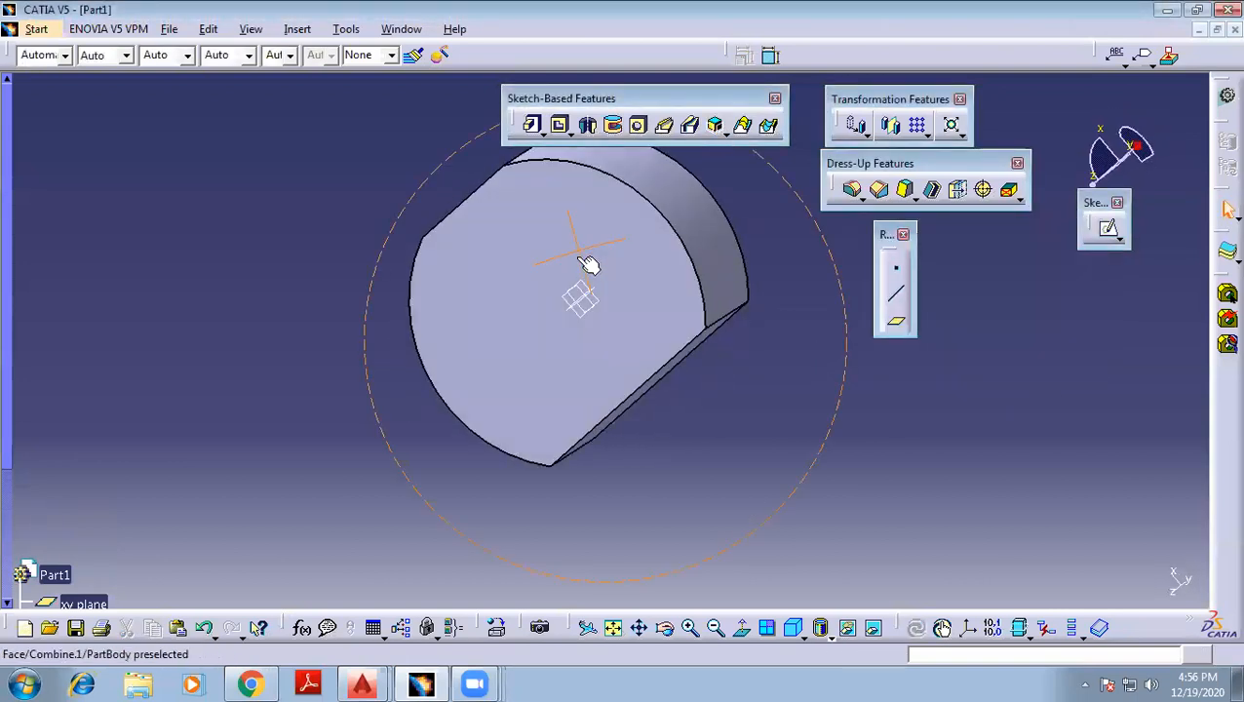
Delete the combined solid and its sketches together with all children and aggregated elements, clearing the whole part
middle_drag(680, 460, 553, 444)
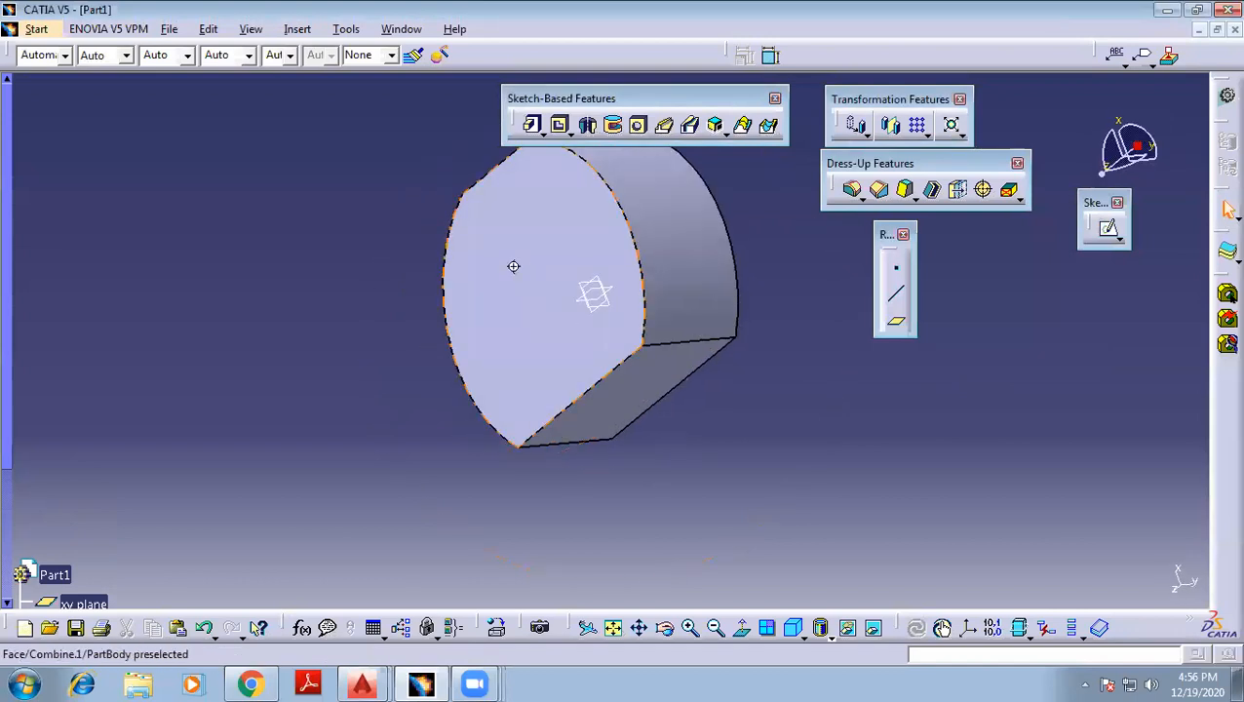
middle_drag(513, 266, 558, 363)
middle_drag(724, 311, 469, 275)
middle_drag(631, 214, 741, 344)
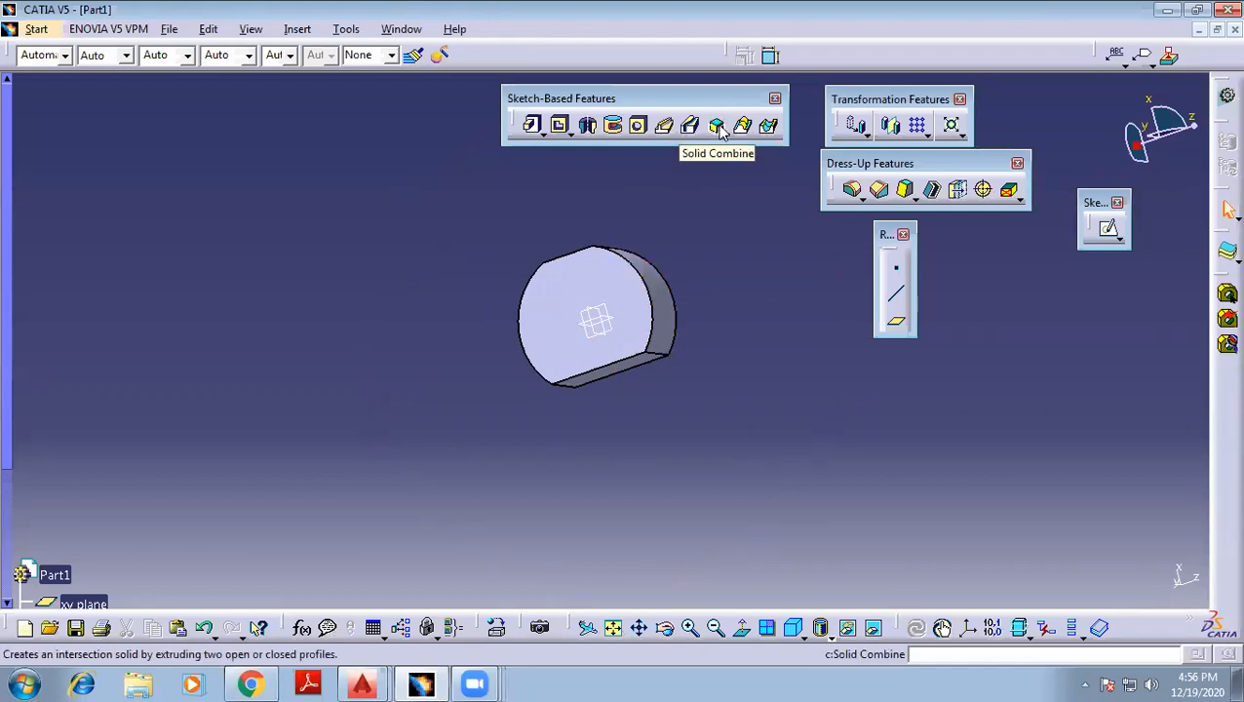
middle_drag(715, 306, 714, 401)
key(ctrl+a)
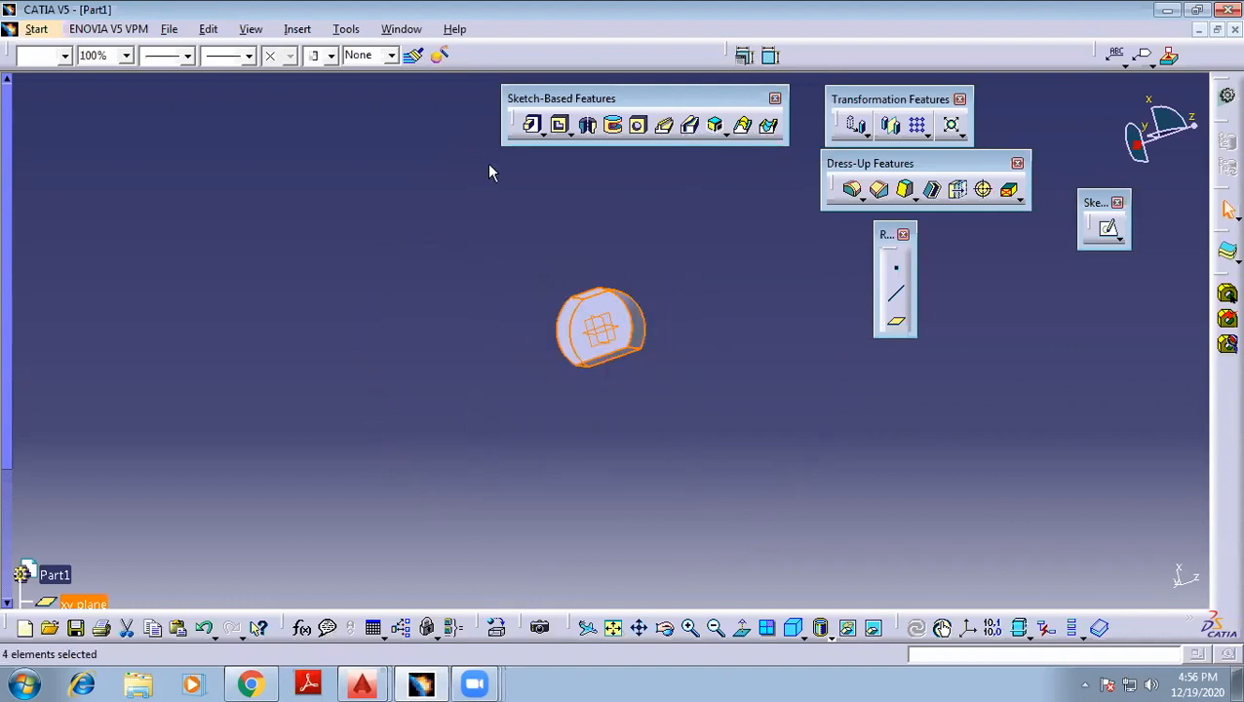
key(Delete)
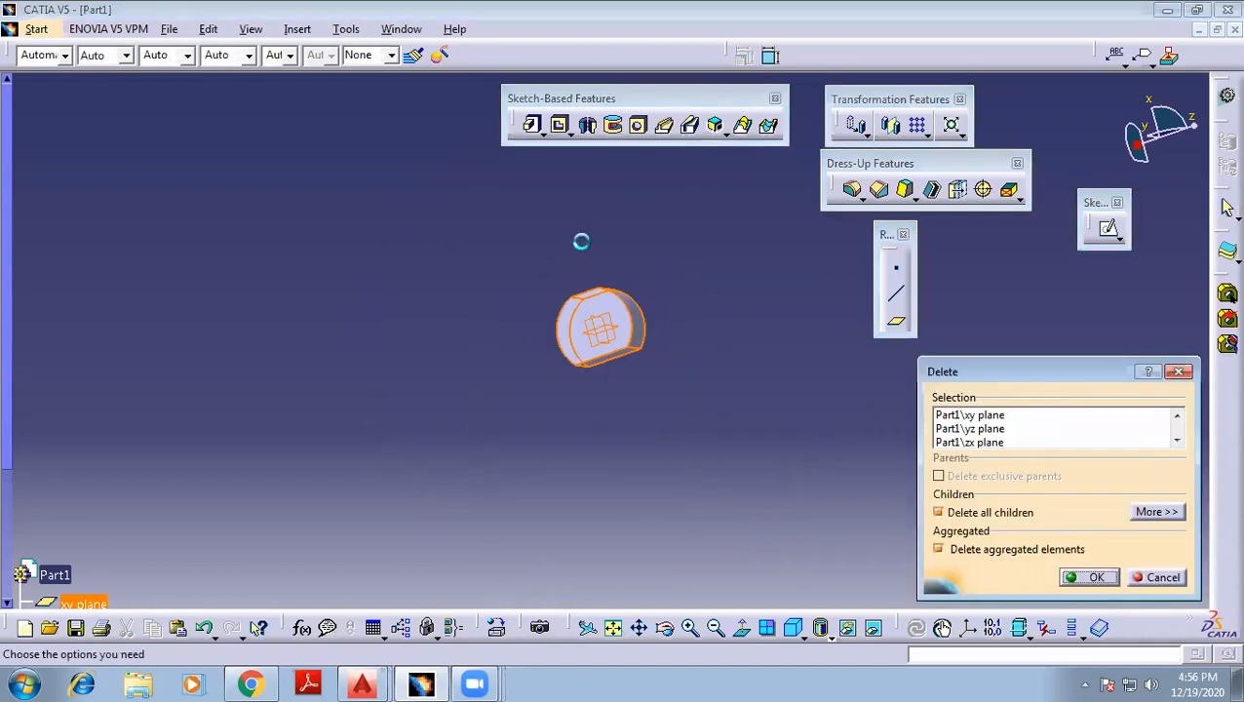
click(1093, 577)
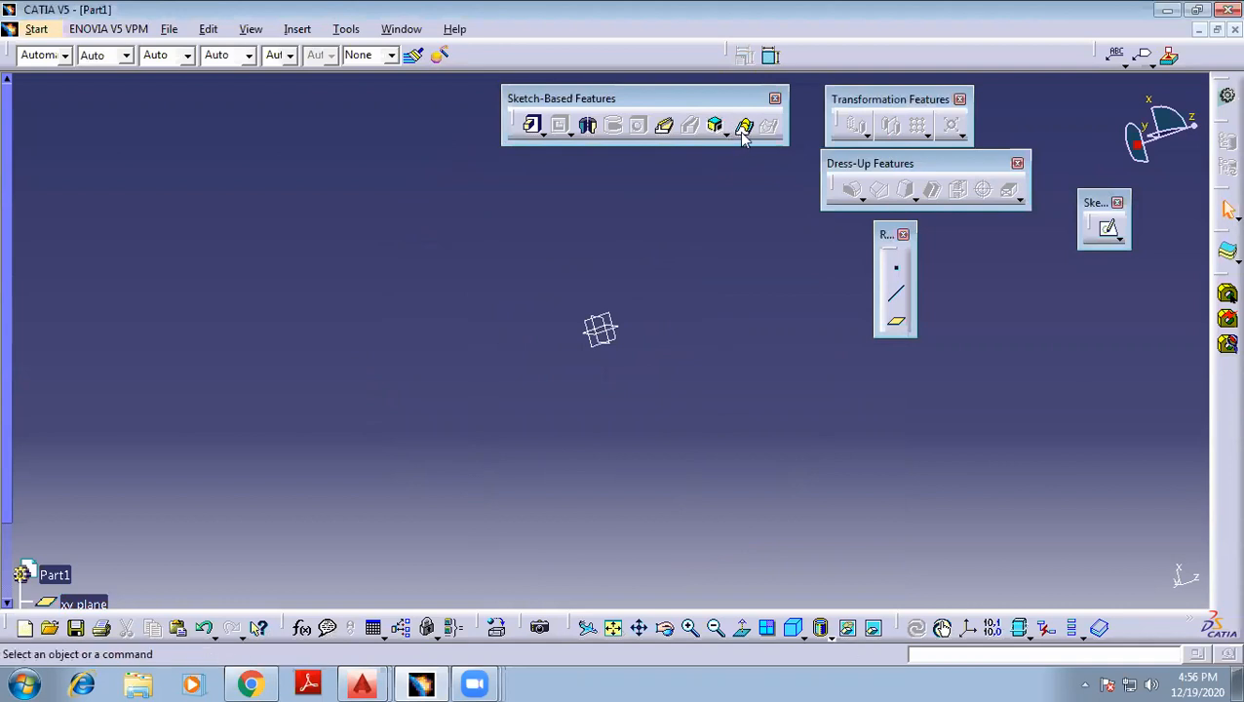
Create a reference plane offset 30 mm from the yz plane
middle_drag(615, 246, 616, 341)
click(606, 337)
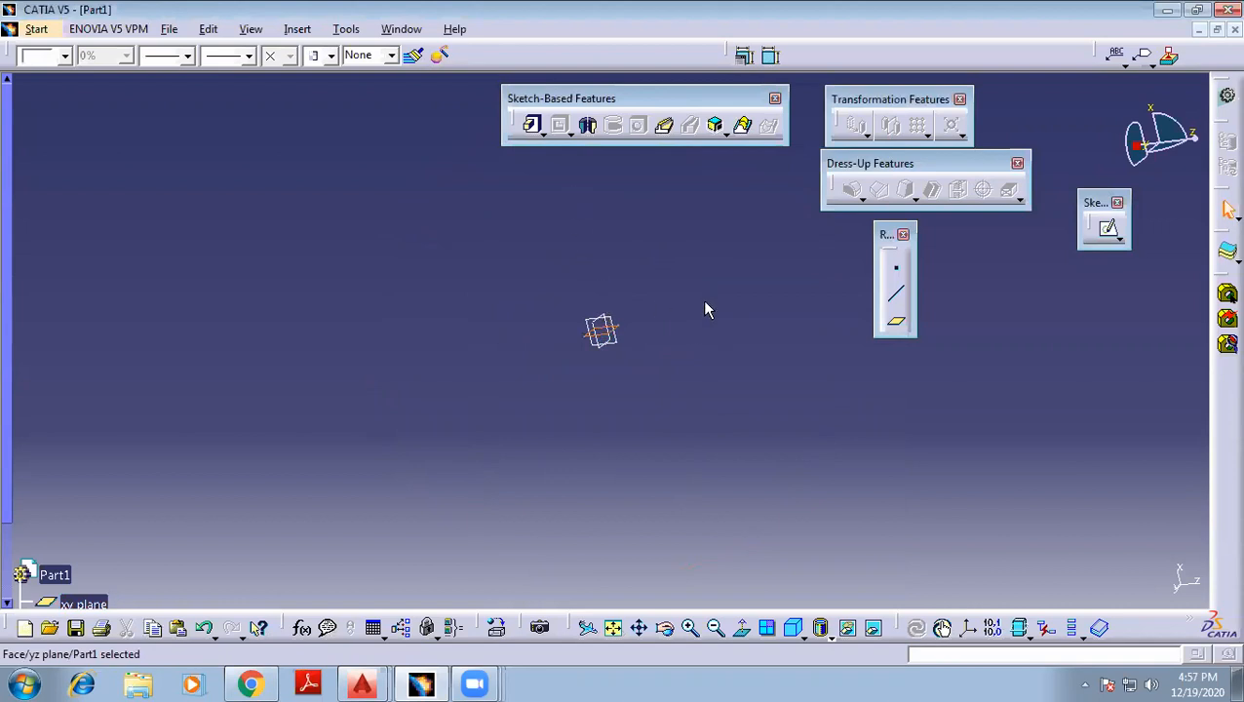
click(897, 327)
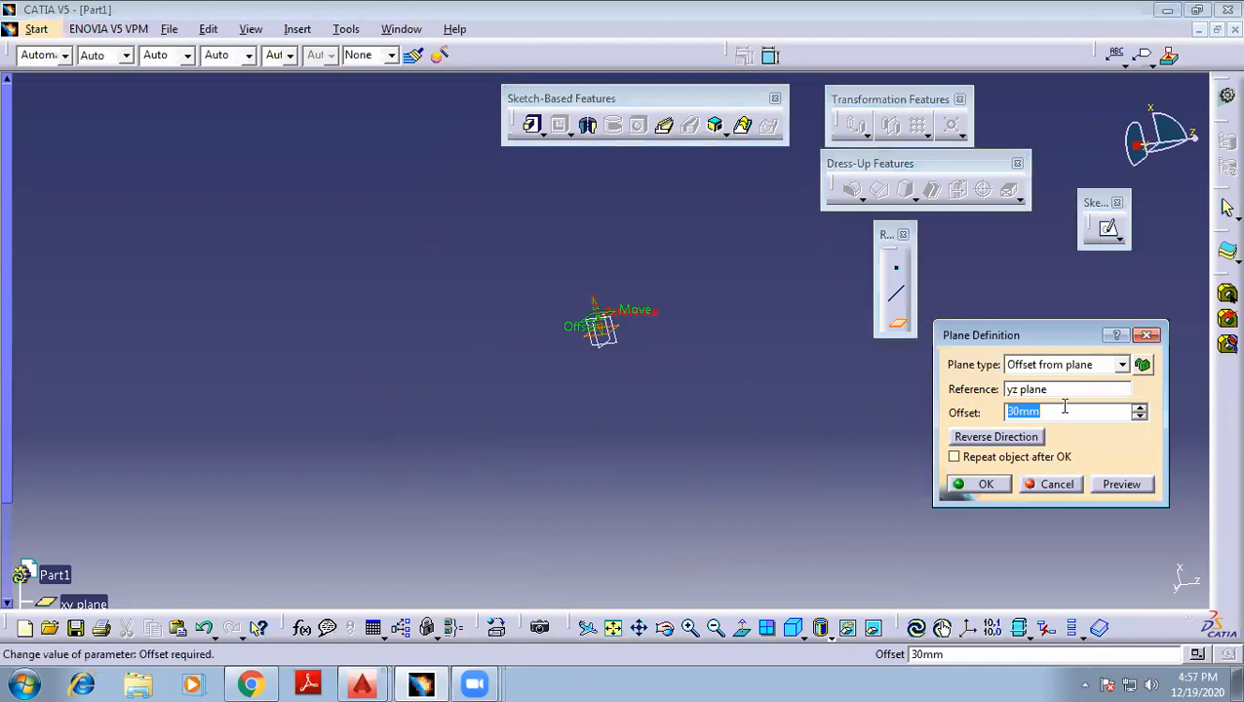
click(960, 484)
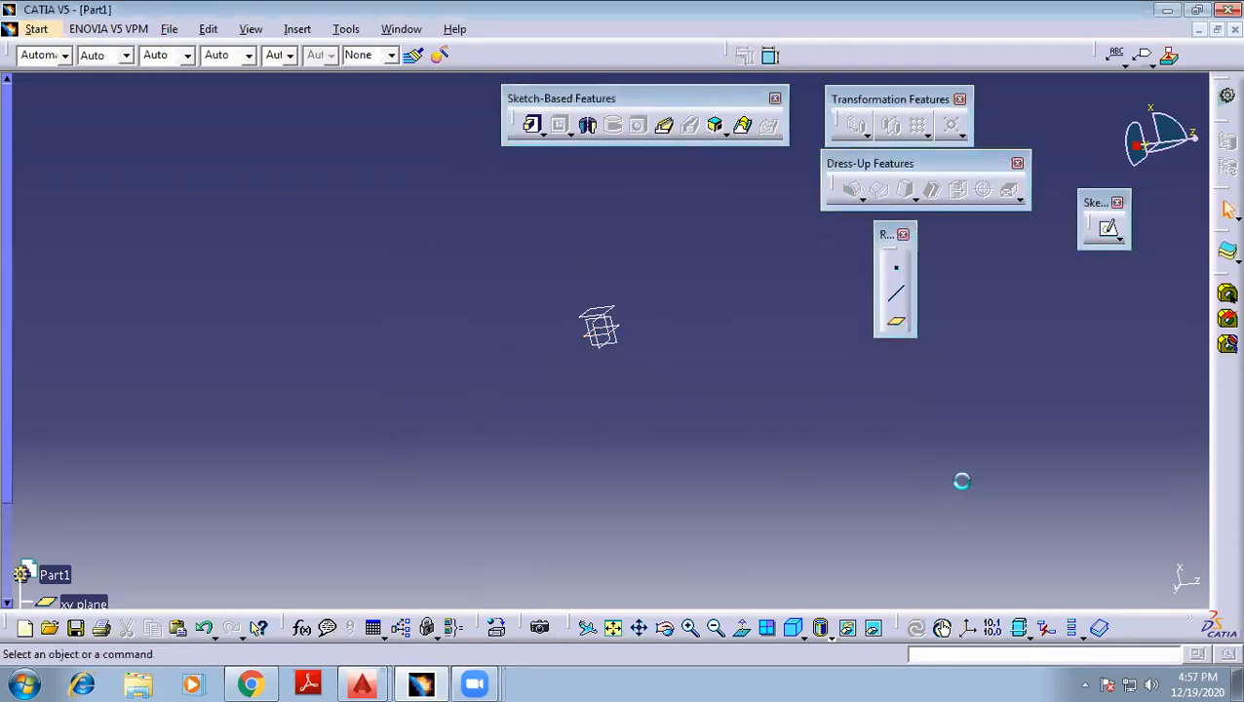
Stack two more reference planes, one offset 30 mm from the new plane and another offset 20 mm beyond that
click(625, 312)
click(897, 326)
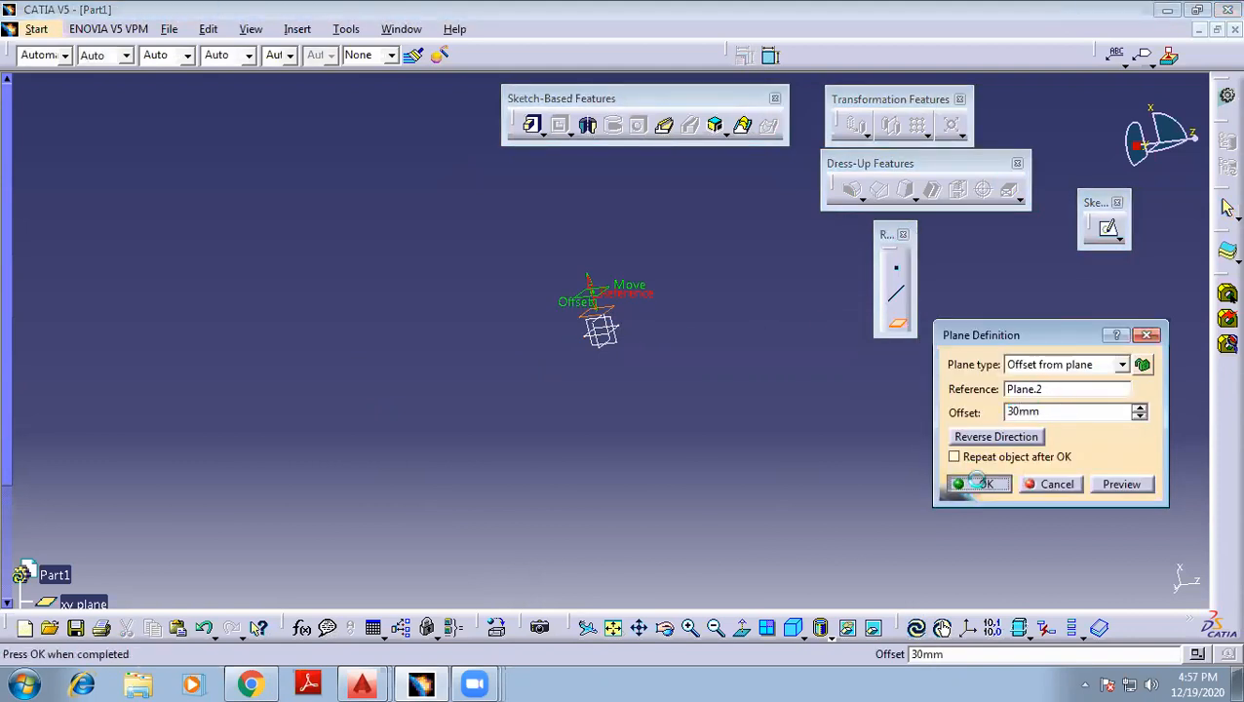
click(978, 483)
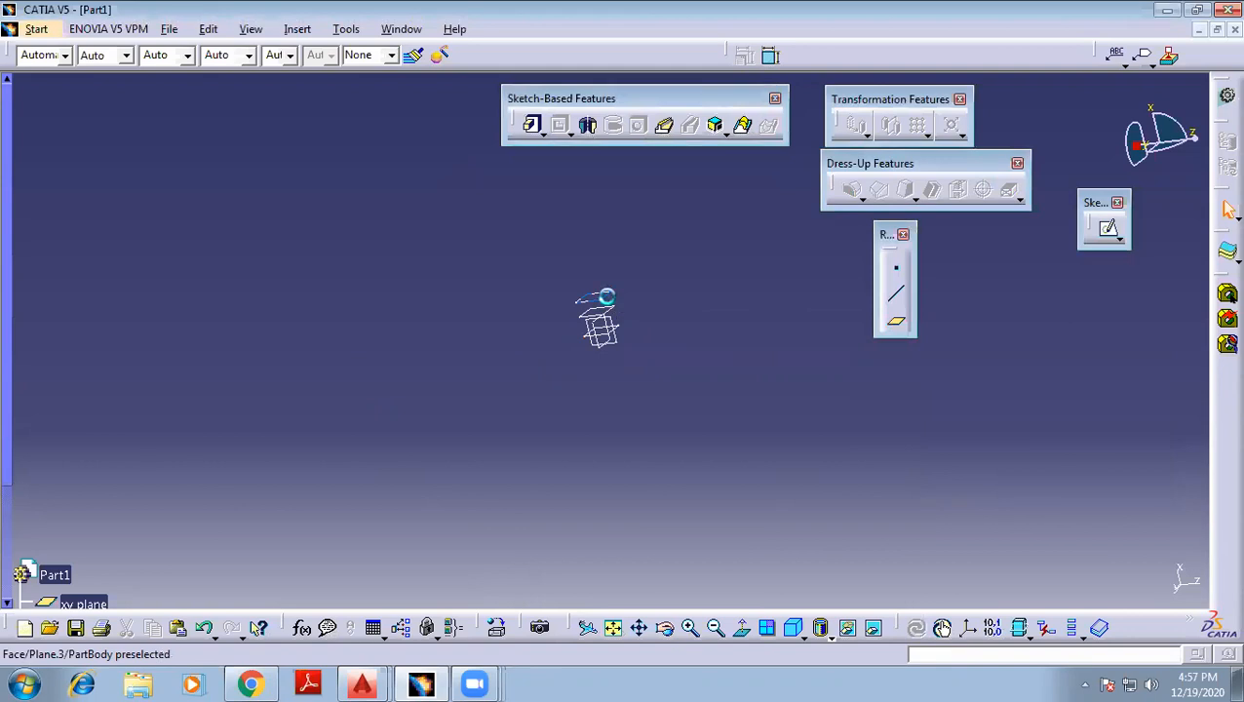
click(895, 323)
text(20)
click(978, 484)
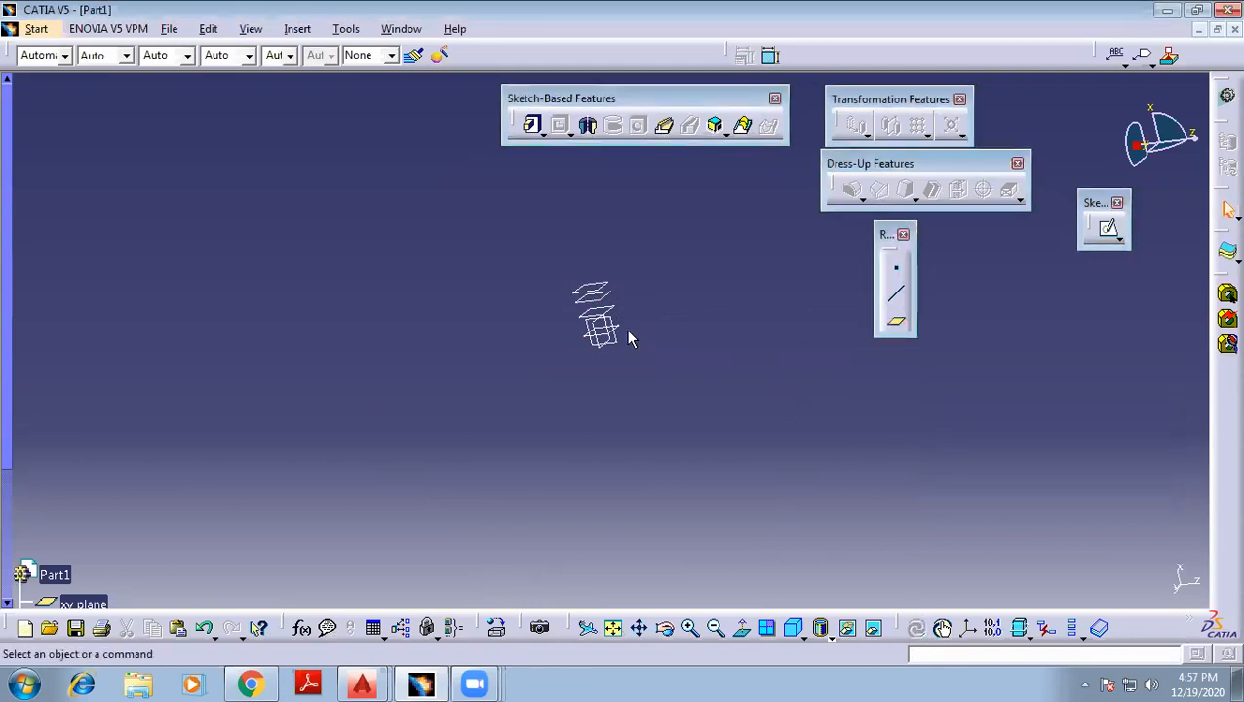
Sketch a circle centred on the origin on the outermost offset plane and leave the sketch
middle_drag(576, 246, 589, 308)
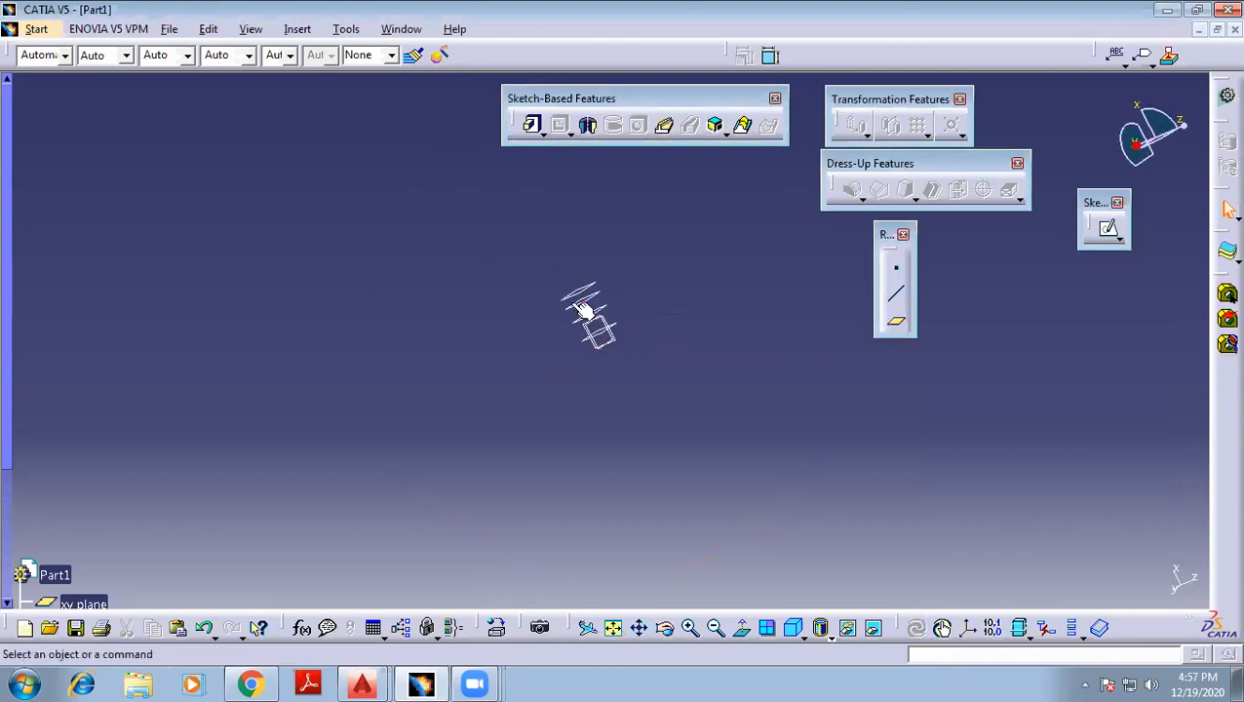
click(594, 294)
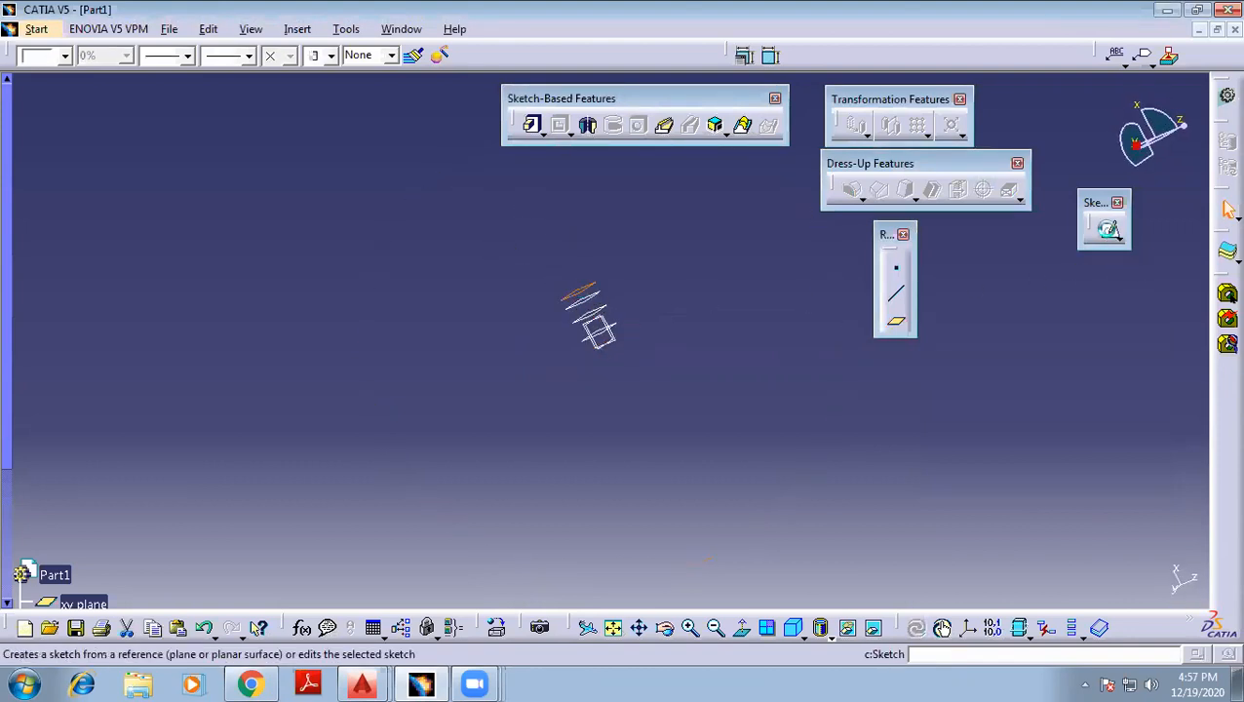
click(1104, 228)
click(466, 591)
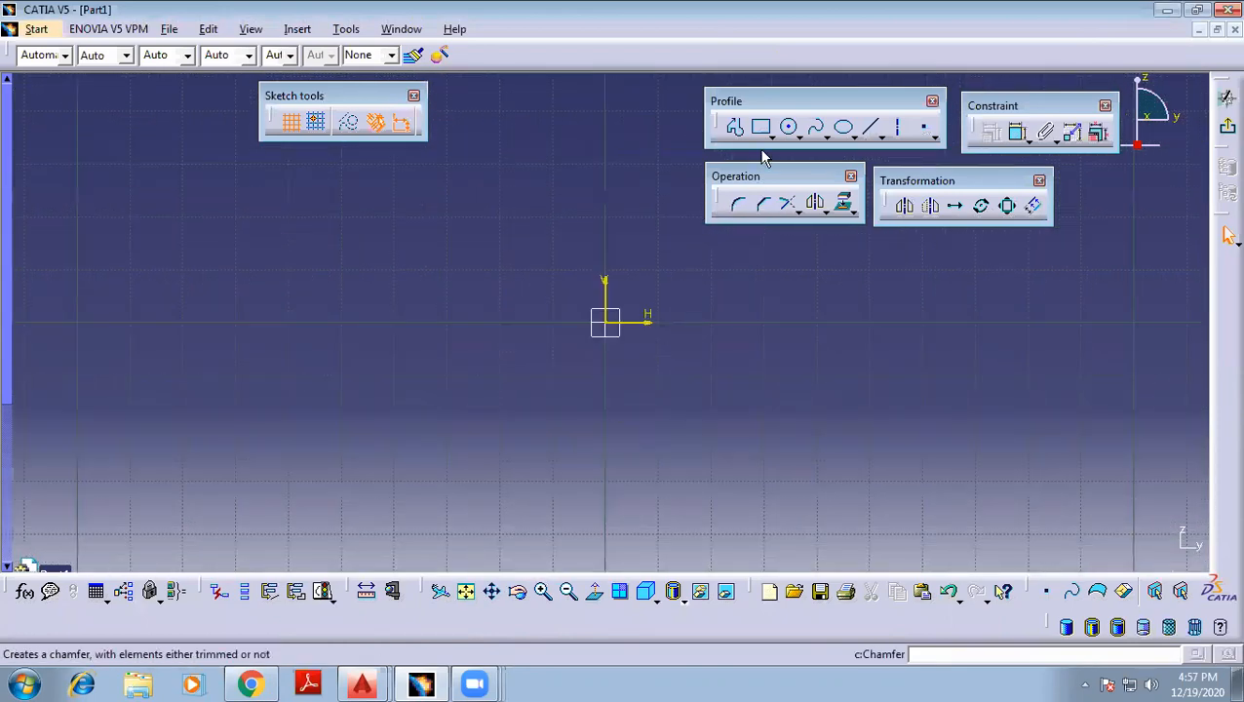
click(788, 126)
click(605, 322)
click(685, 363)
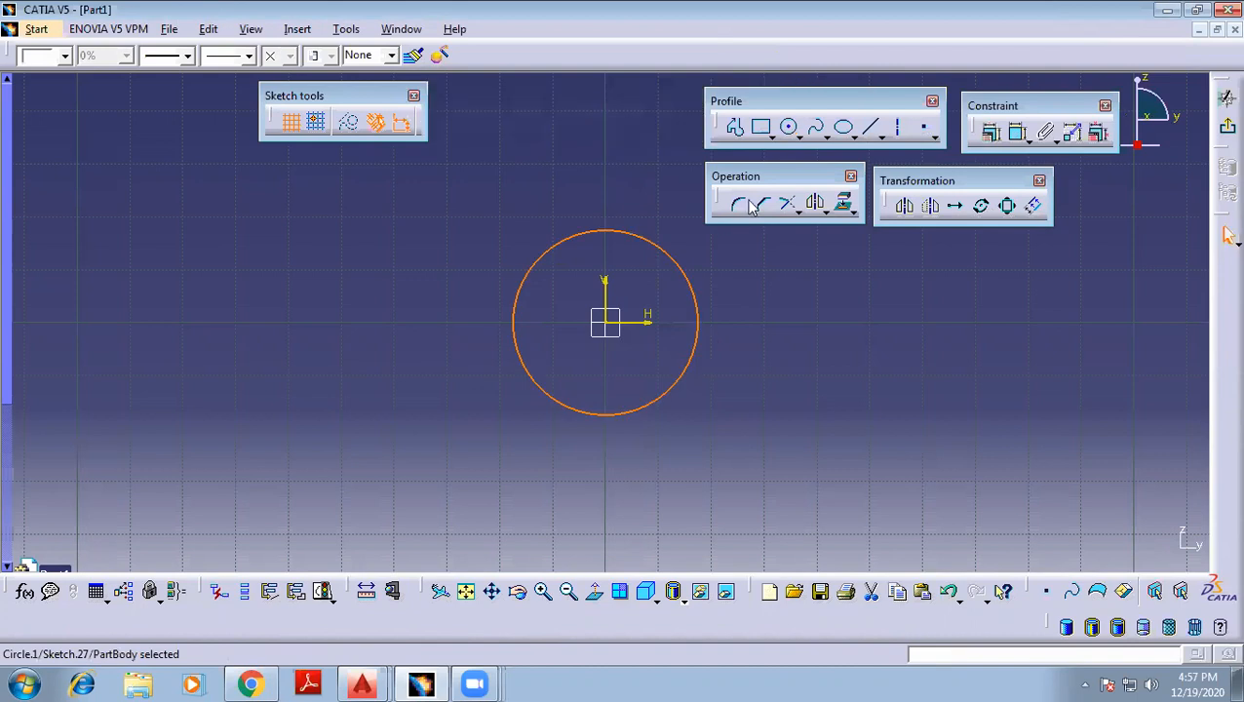
click(1221, 129)
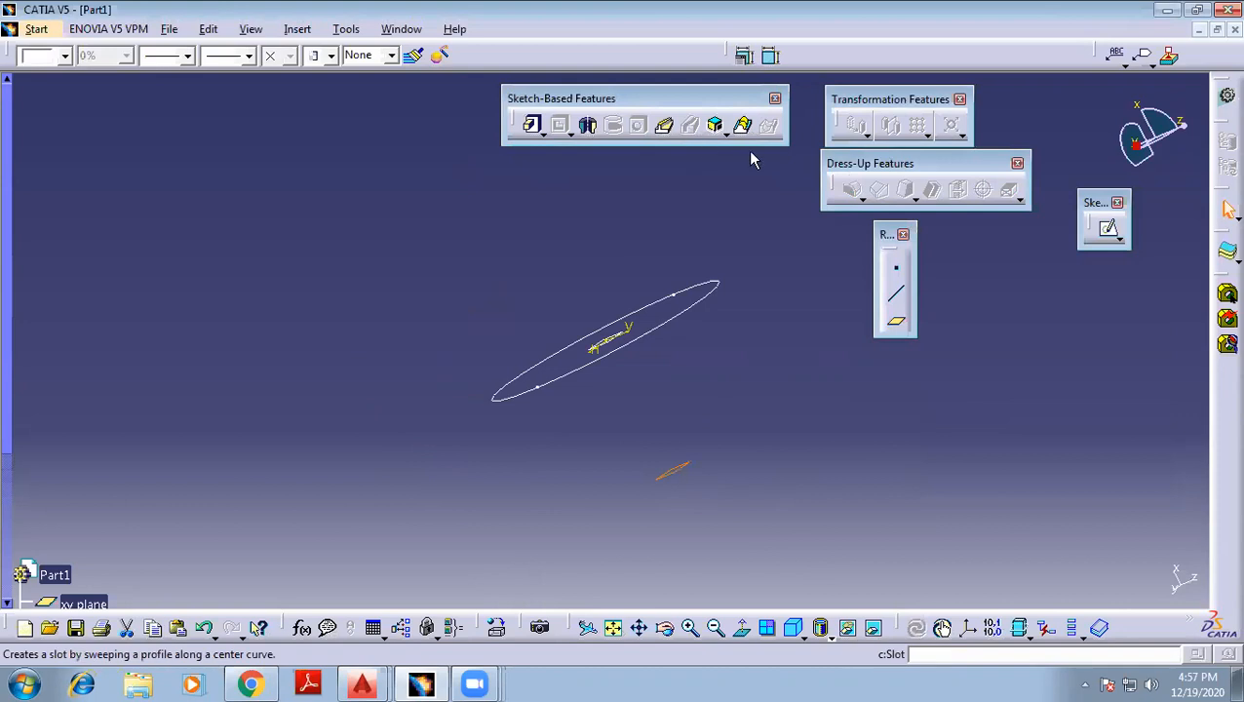
Sketch a larger circle centred on the origin on the middle offset plane and leave the sketch
click(1107, 228)
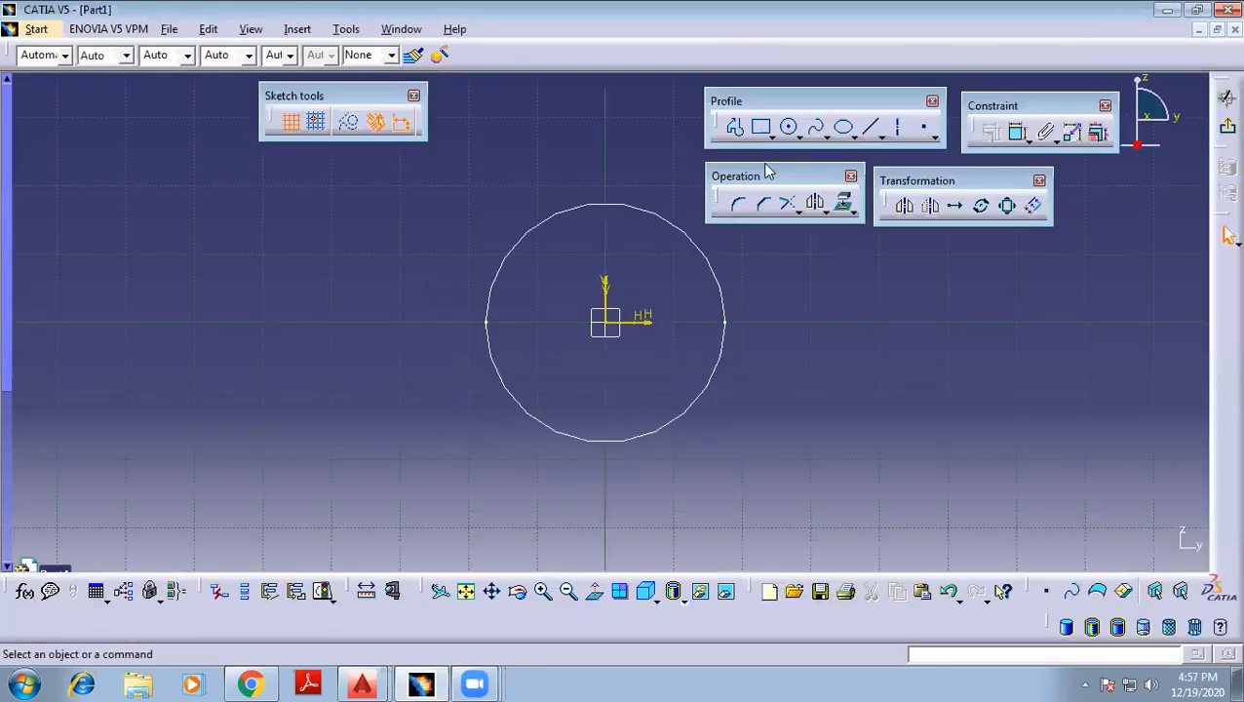
click(790, 129)
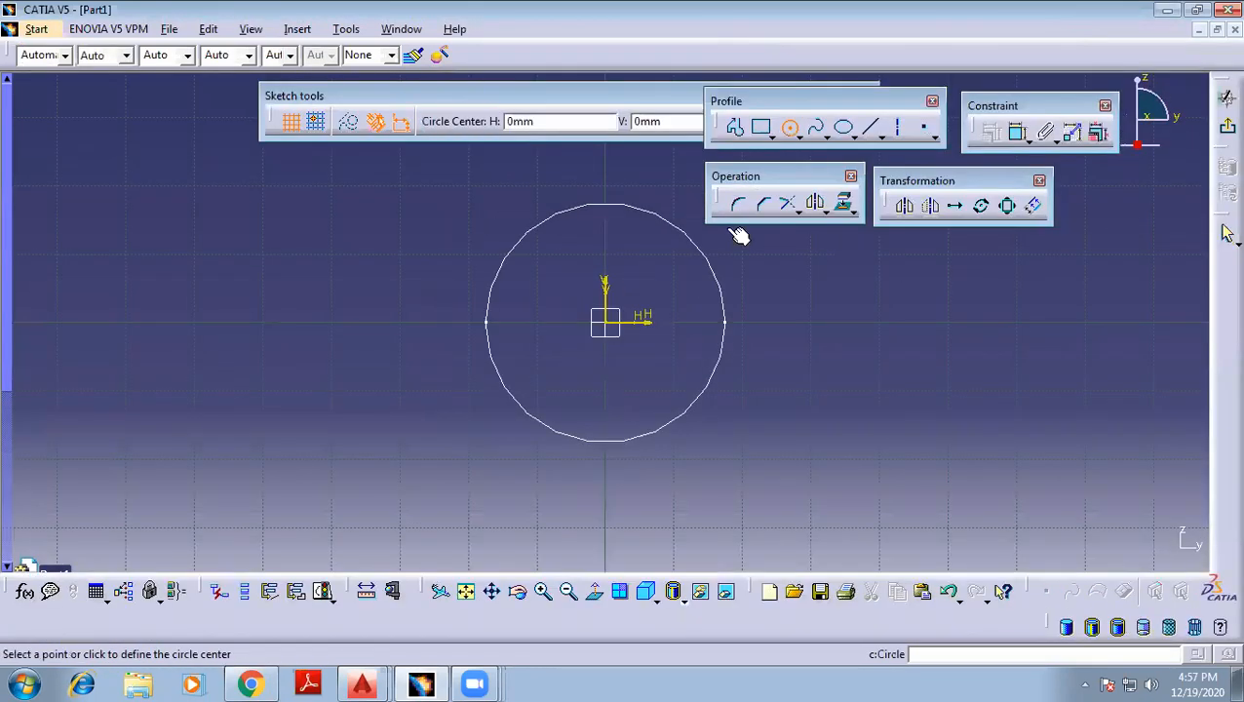
click(610, 324)
click(769, 416)
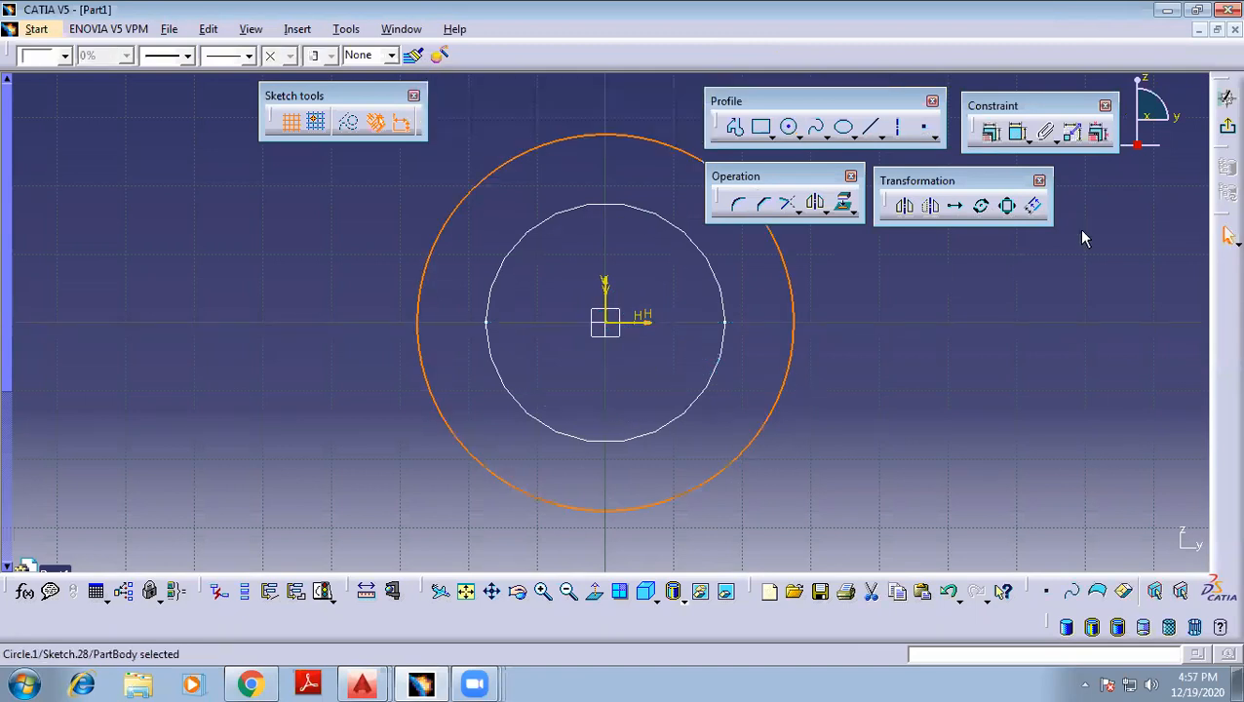
click(1227, 126)
Sketch a circle smaller than both existing ones, centred on the origin, on the offset plane nearest the yz plane, and leave the sketch
mouse_move(830, 511)
middle_down()
mouse_move(806, 430)
mouse_move(813, 568)
mouse_move(816, 484)
middle_up()
click(655, 410)
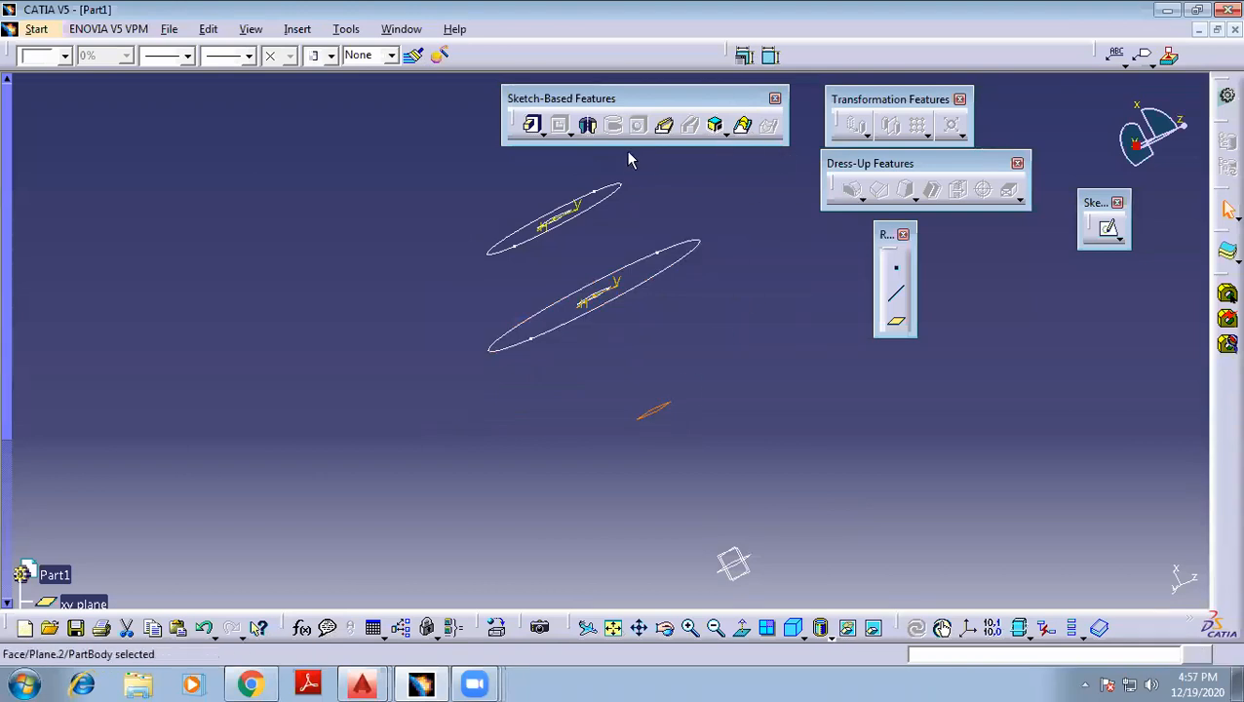
click(1110, 228)
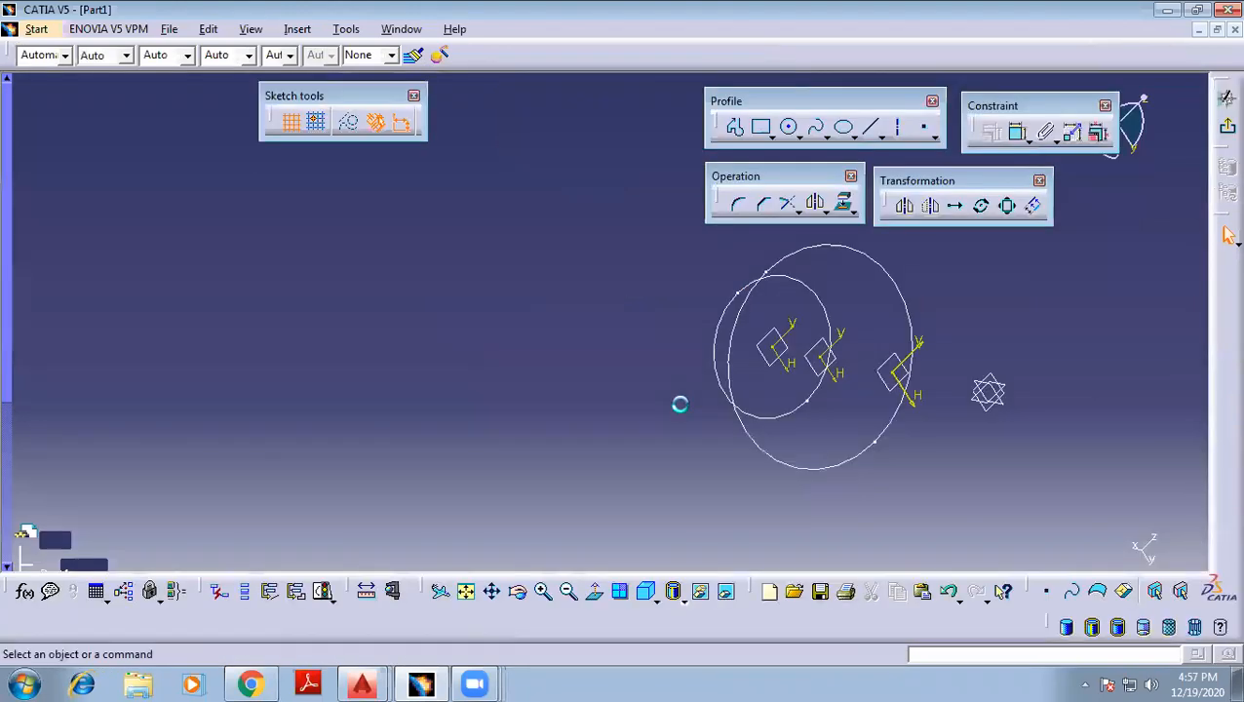
click(788, 127)
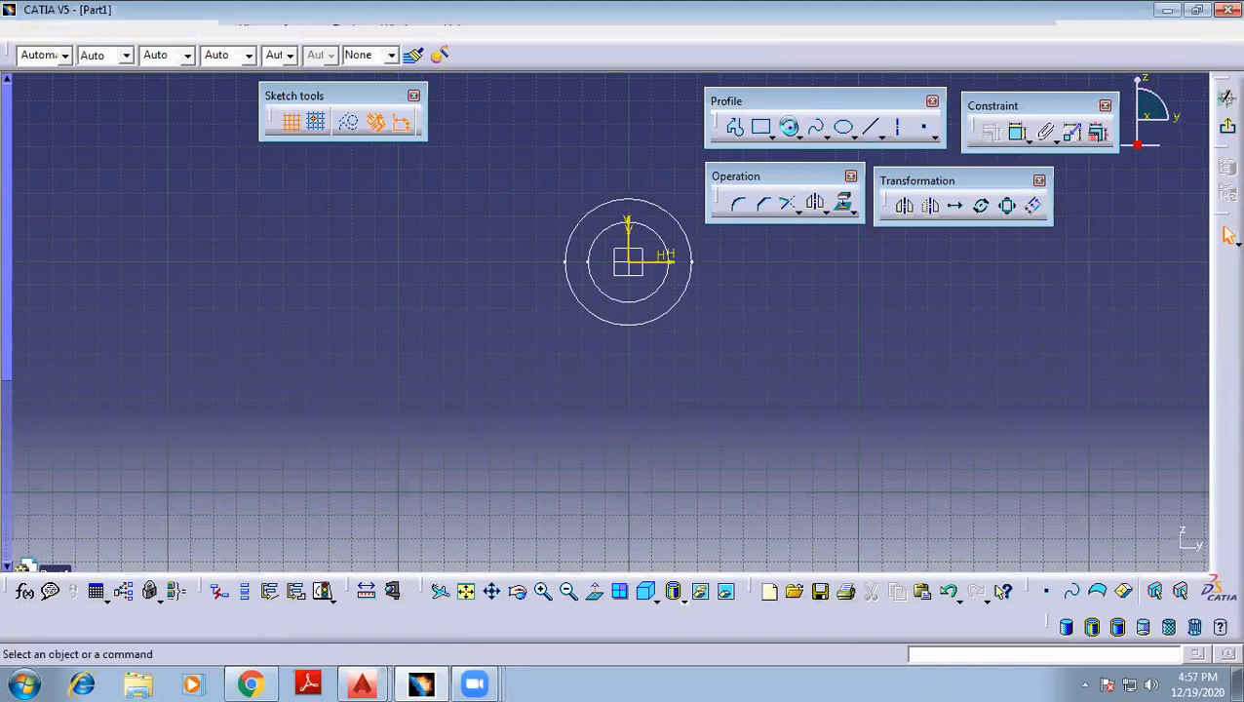
click(629, 264)
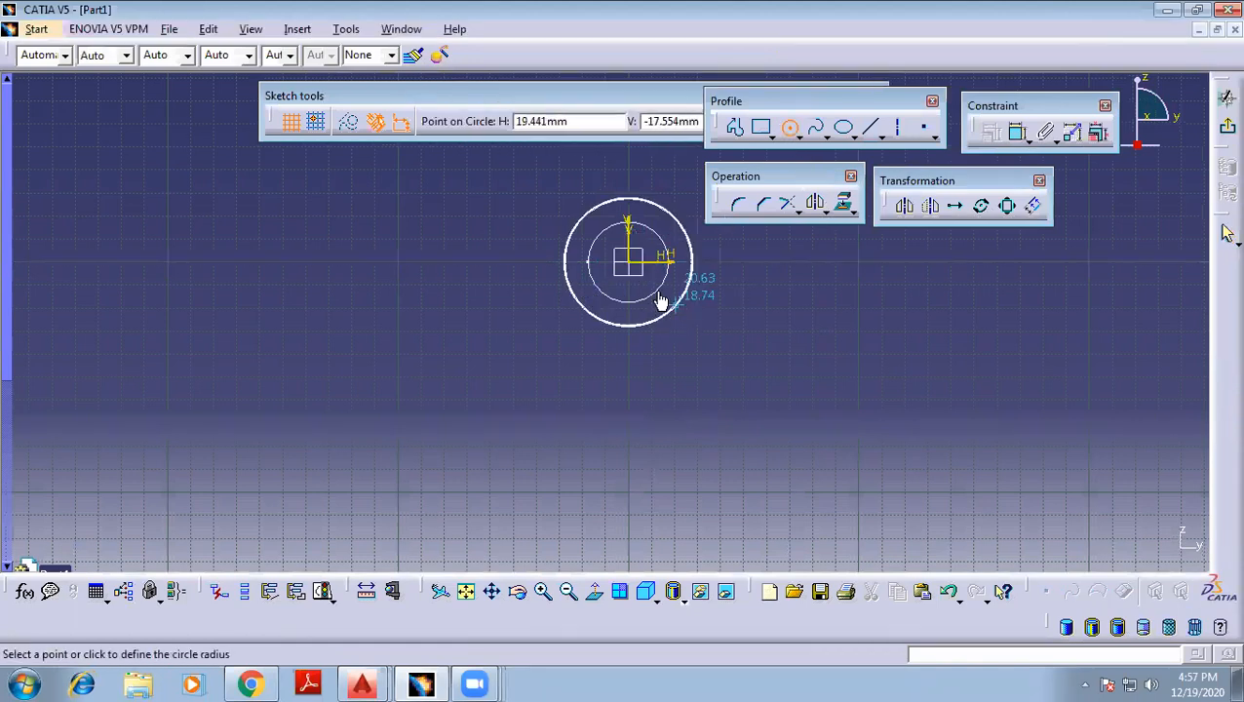
click(655, 260)
click(1227, 124)
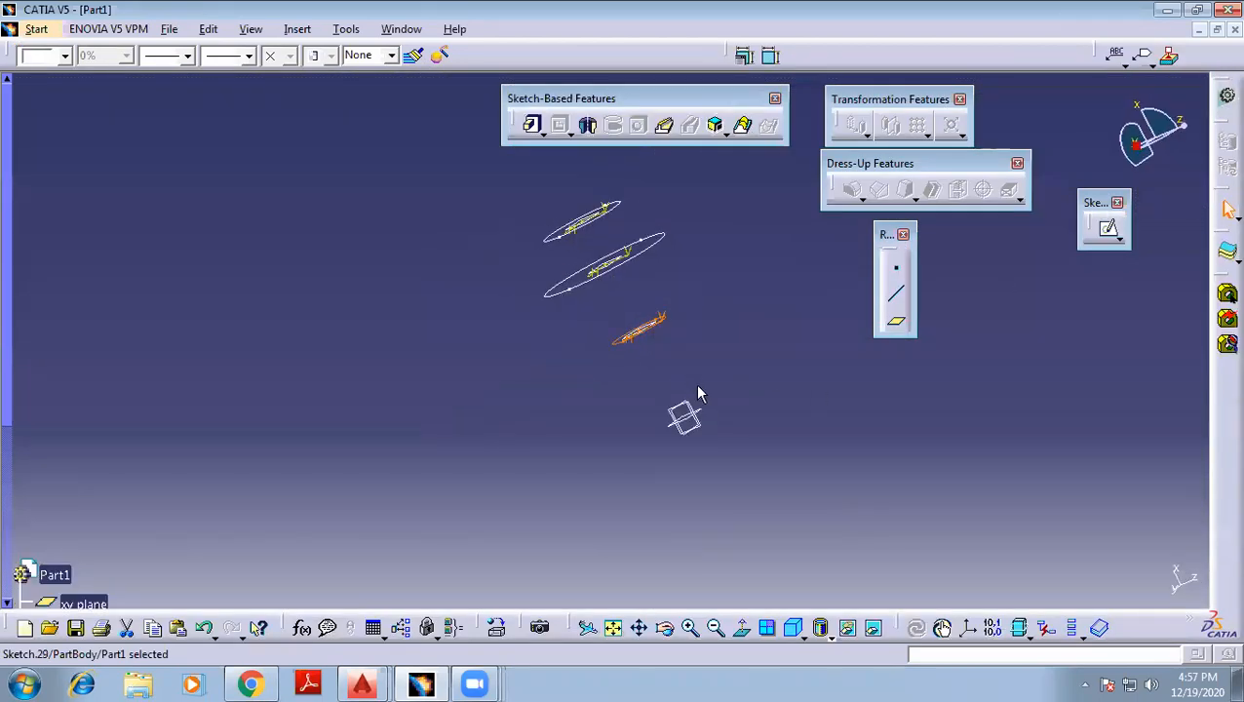
Sketch a circle much larger than the others on the yz plane, centred on the origin, and leave the sketch
click(690, 420)
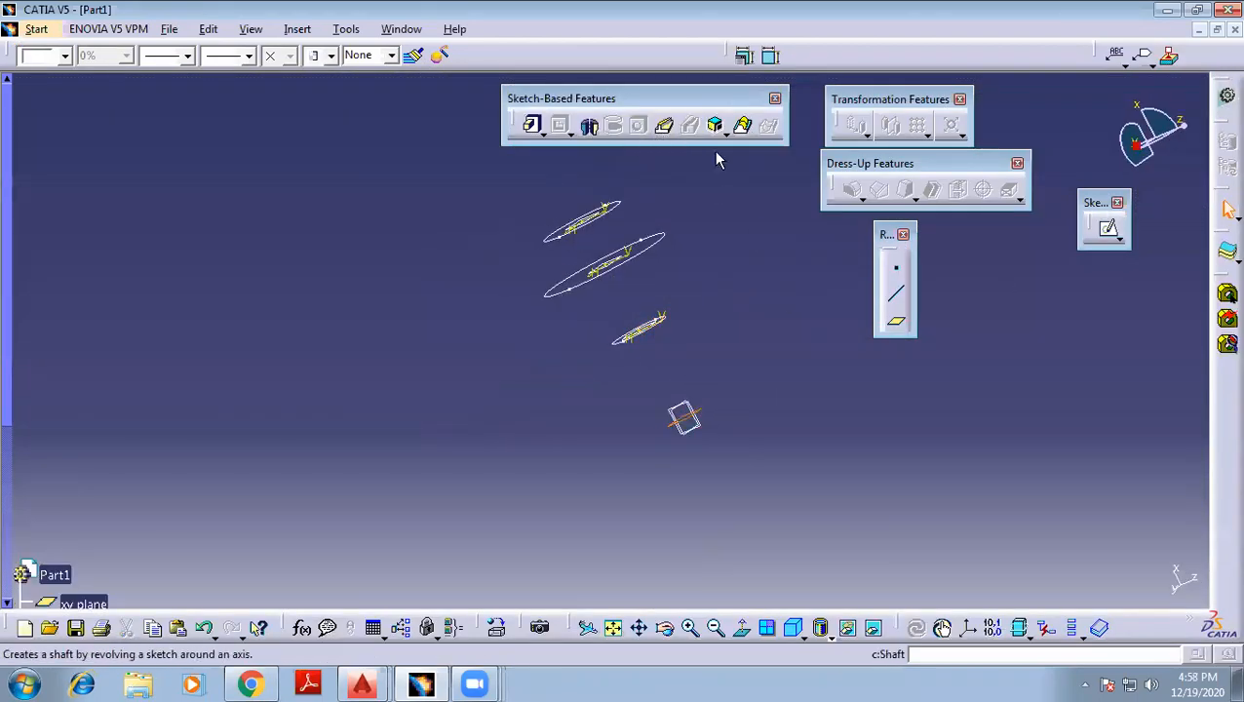
click(1107, 228)
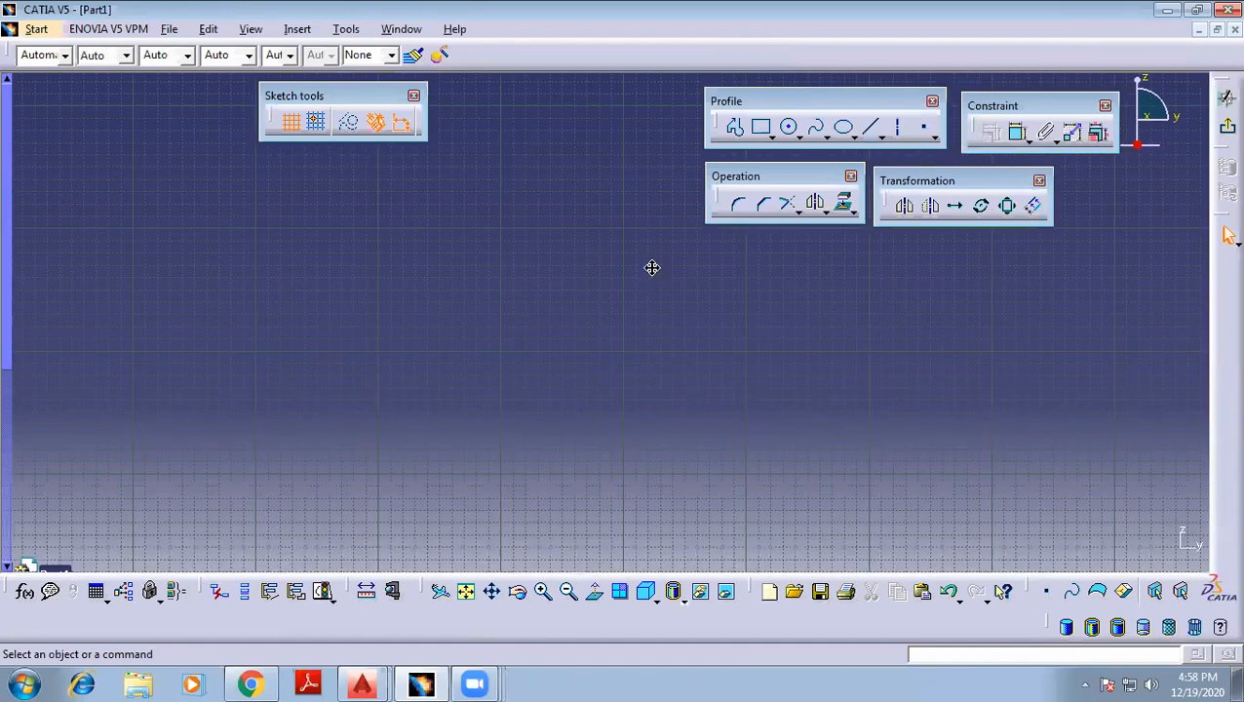
click(790, 128)
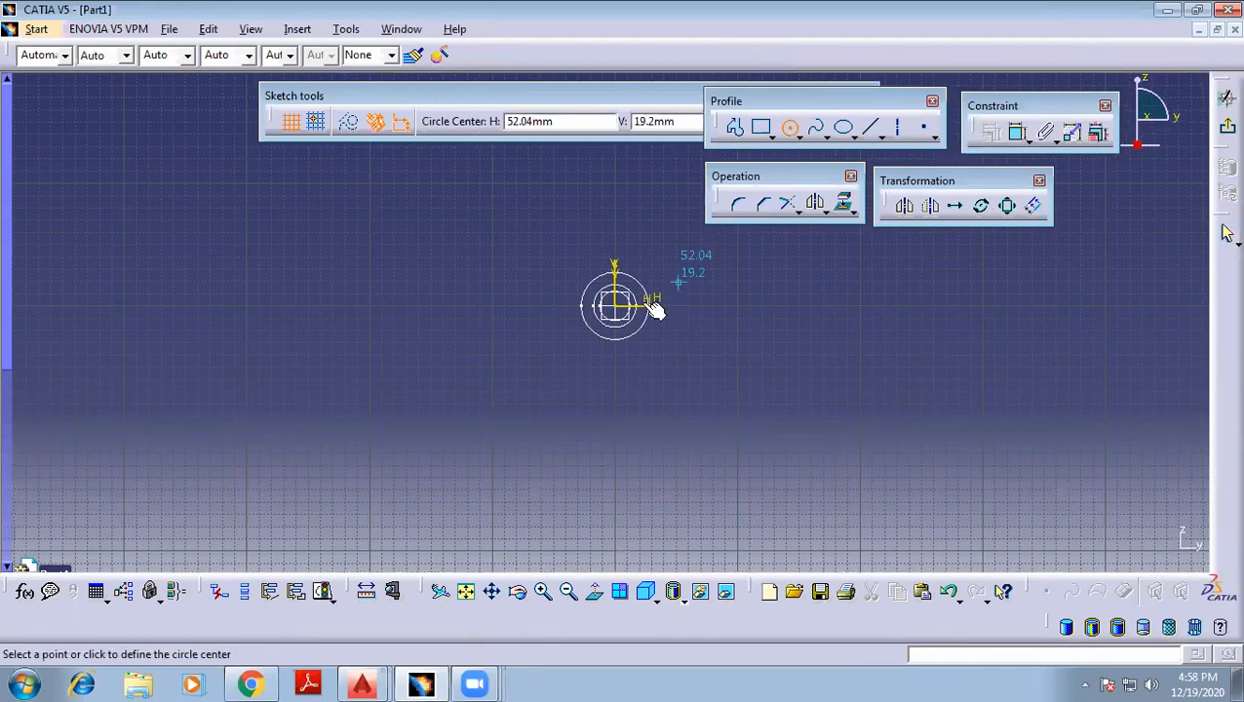
click(616, 307)
click(706, 348)
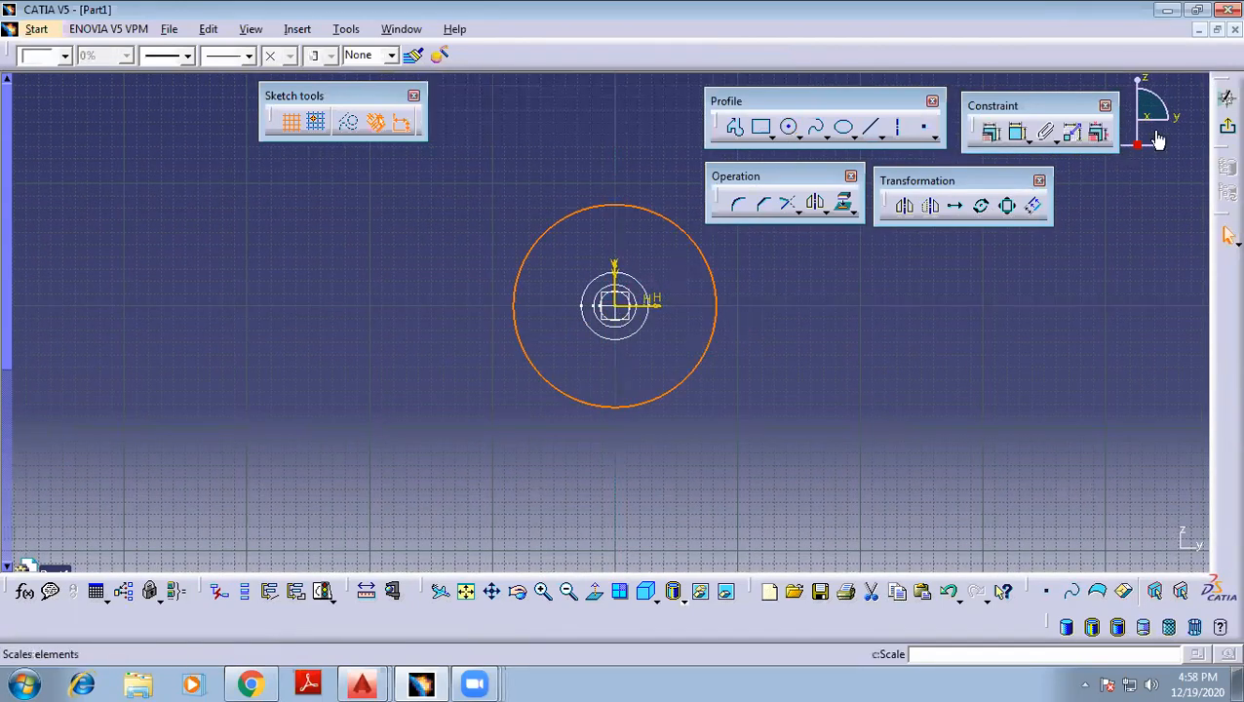
click(1225, 94)
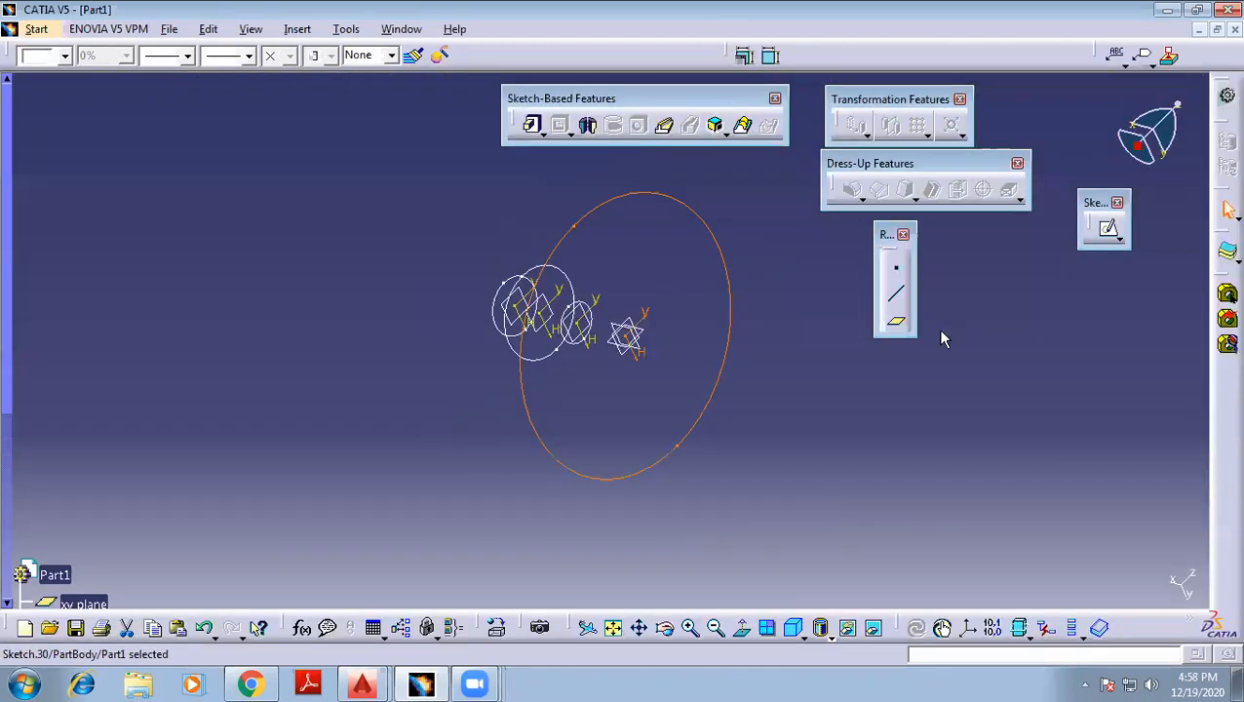
Create a multi-sections solid through the four circles, in order from the yz plane's large circle to the outermost offset plane's circle
mouse_move(721, 385)
middle_down()
mouse_move(675, 305)
mouse_move(764, 183)
middle_up()
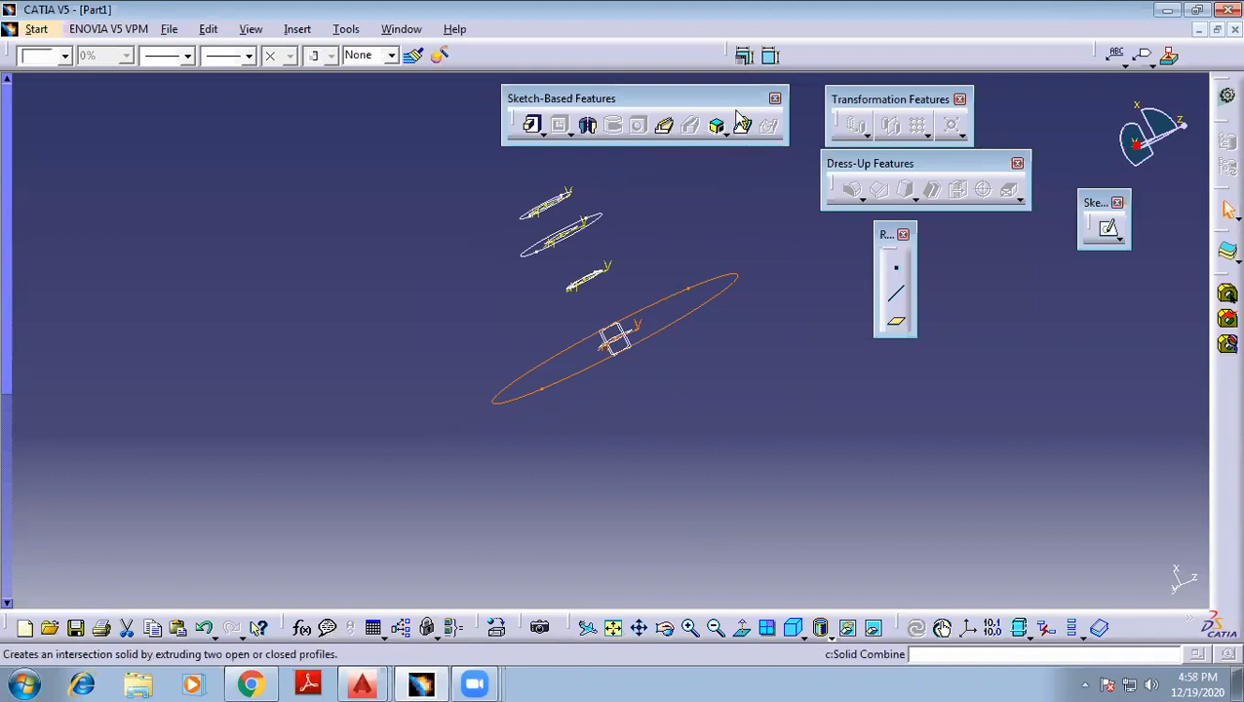
click(747, 226)
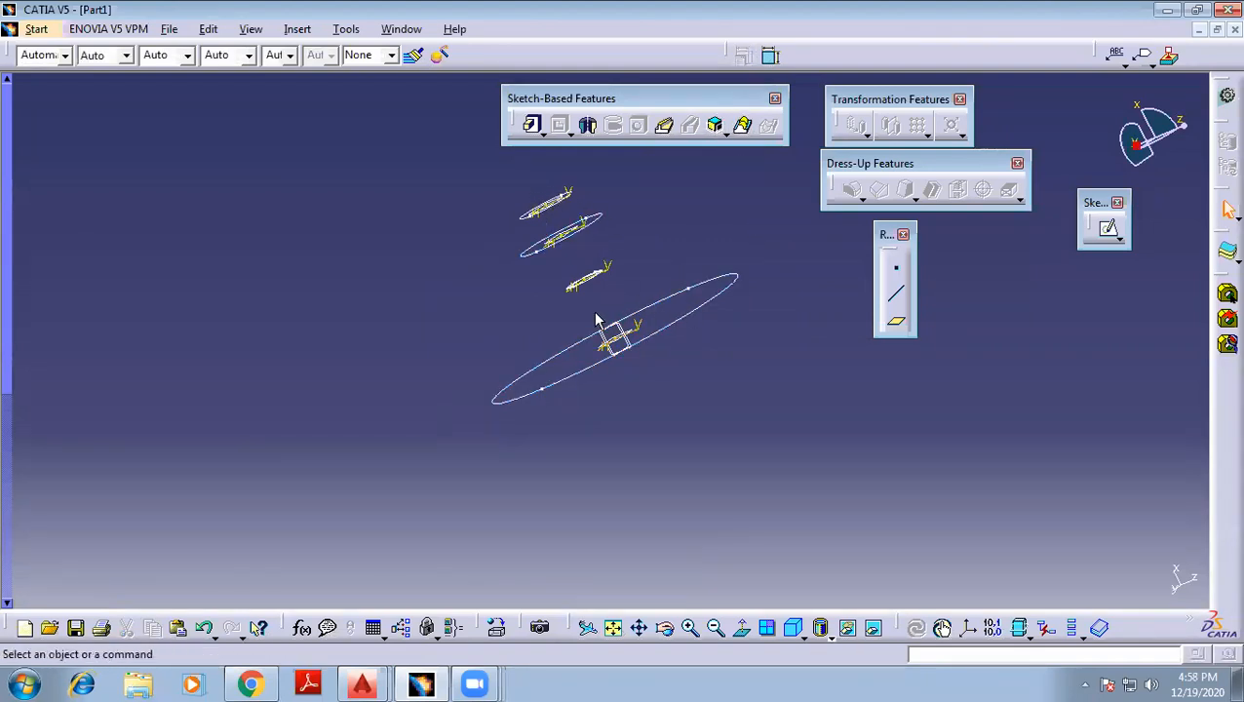
click(744, 127)
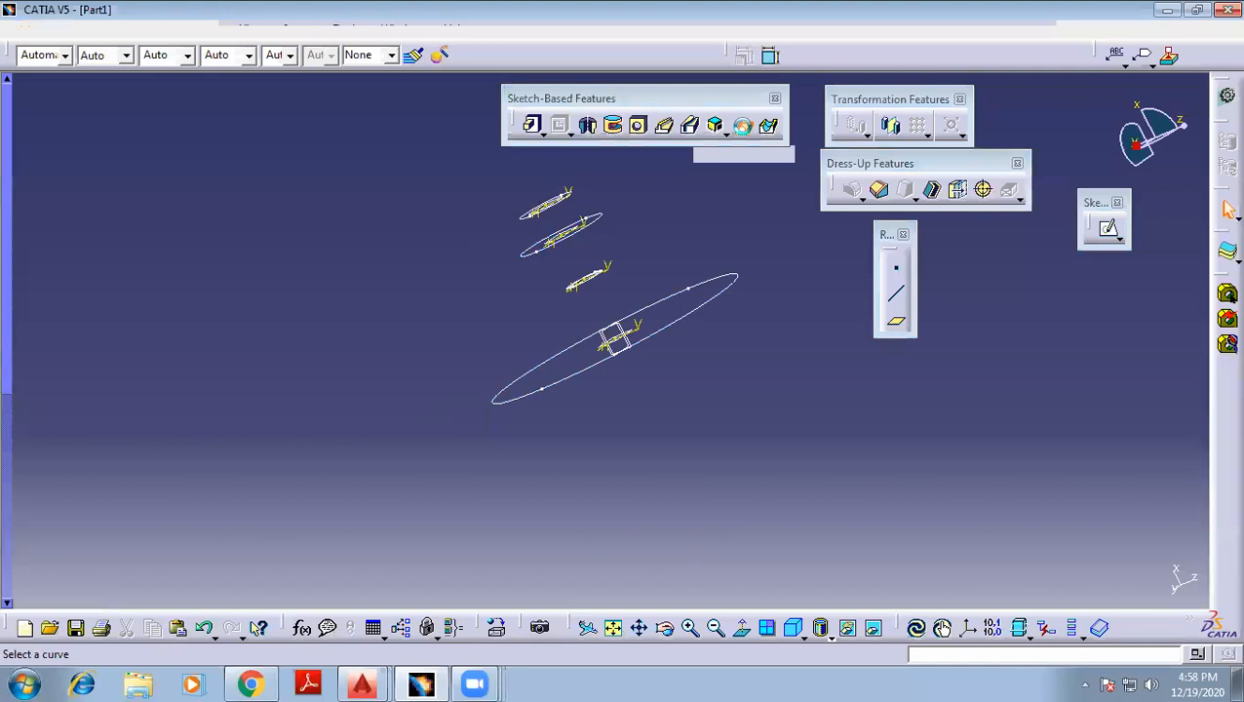
middle_drag(425, 222, 464, 257)
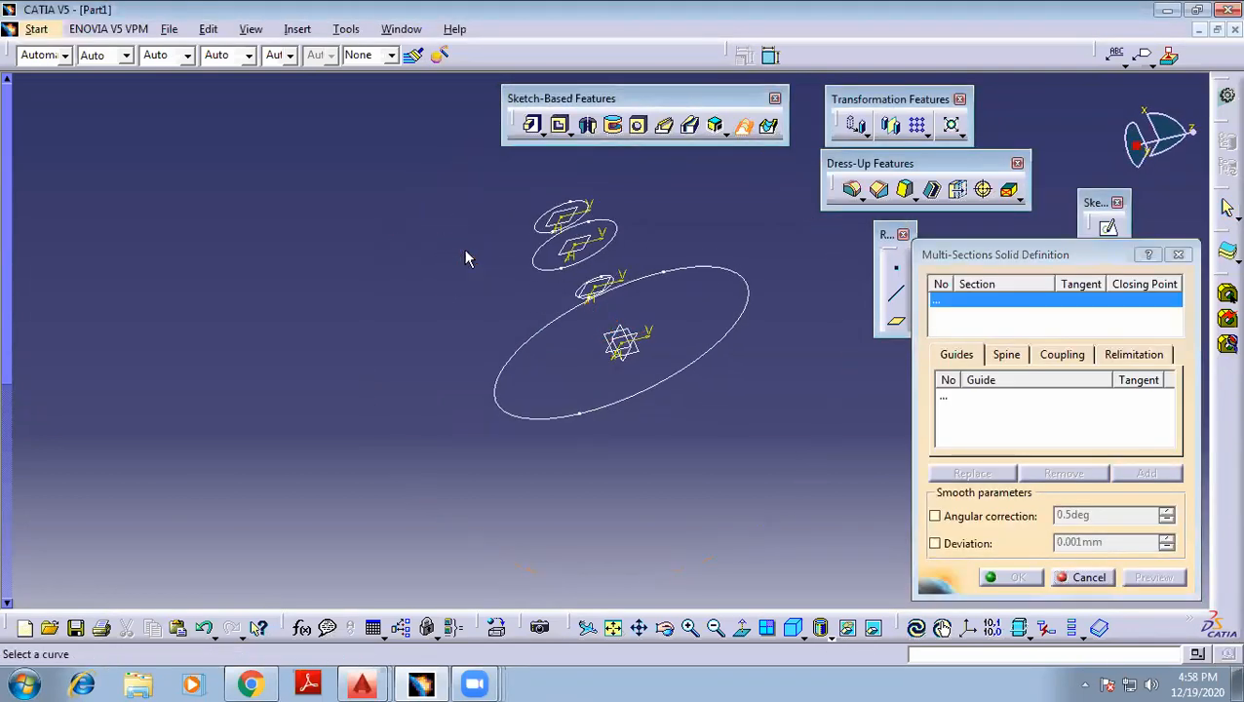
click(693, 359)
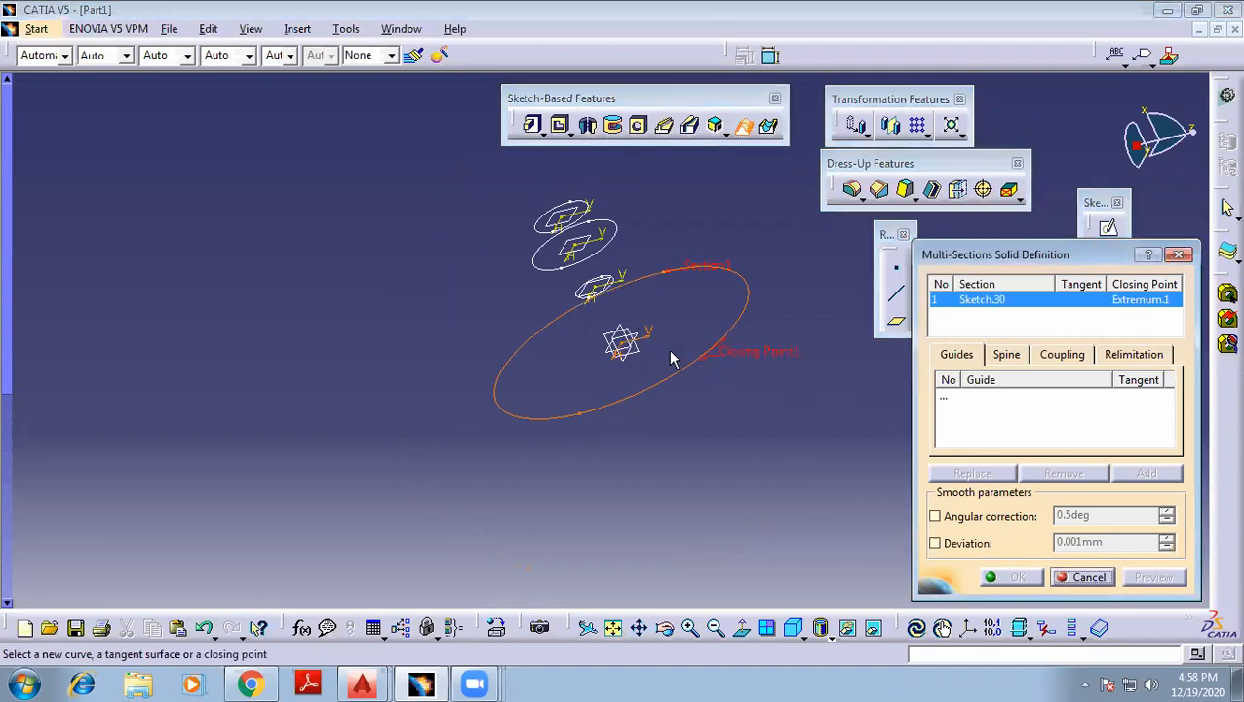
click(599, 286)
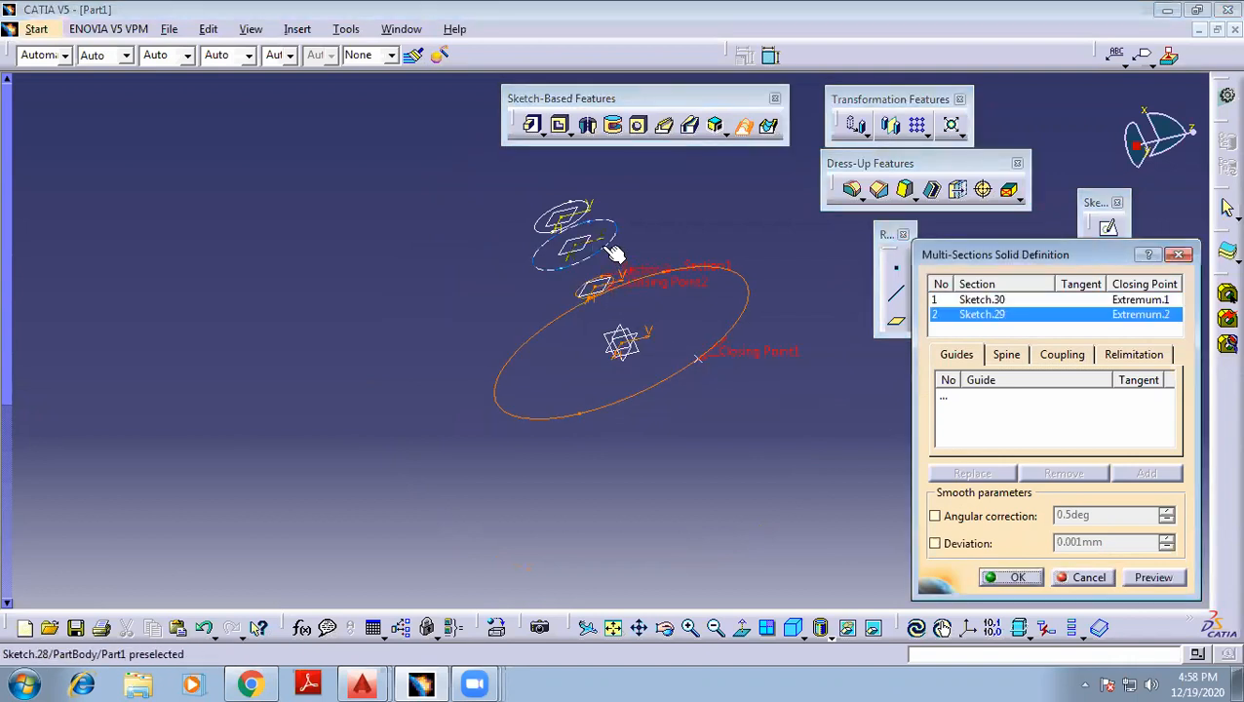
click(612, 251)
click(588, 222)
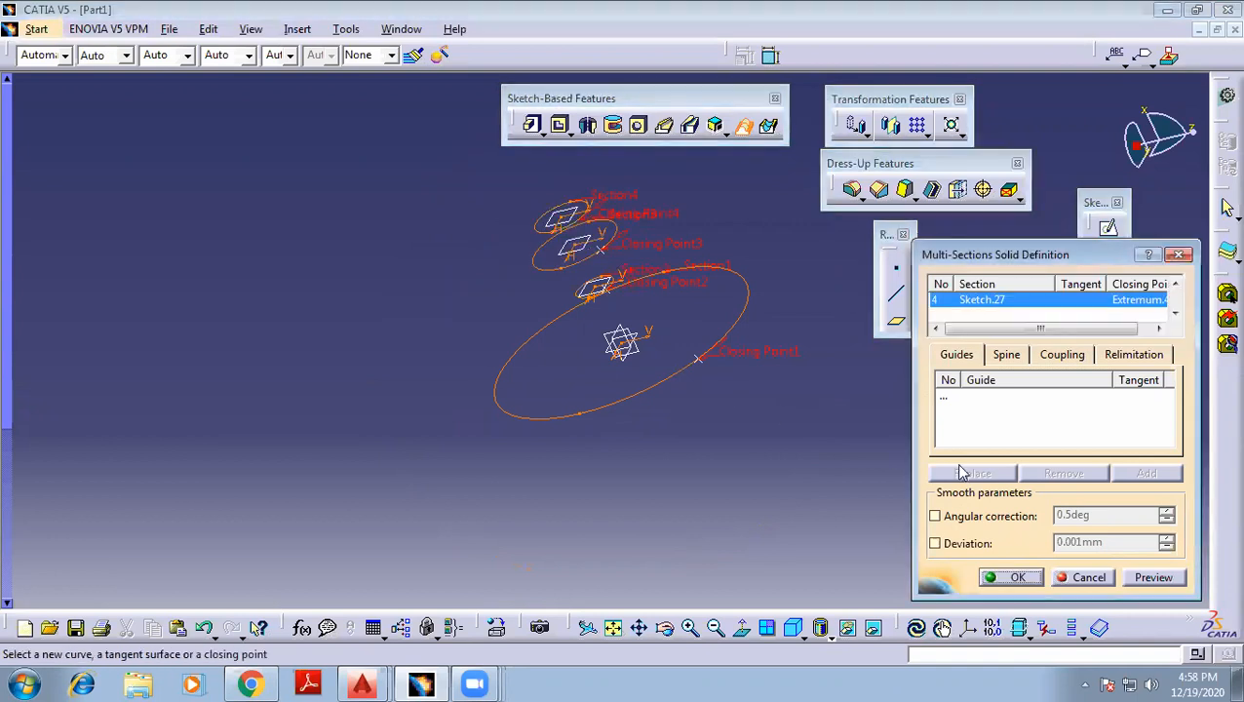
click(1150, 577)
middle_drag(408, 338, 663, 227)
click(995, 577)
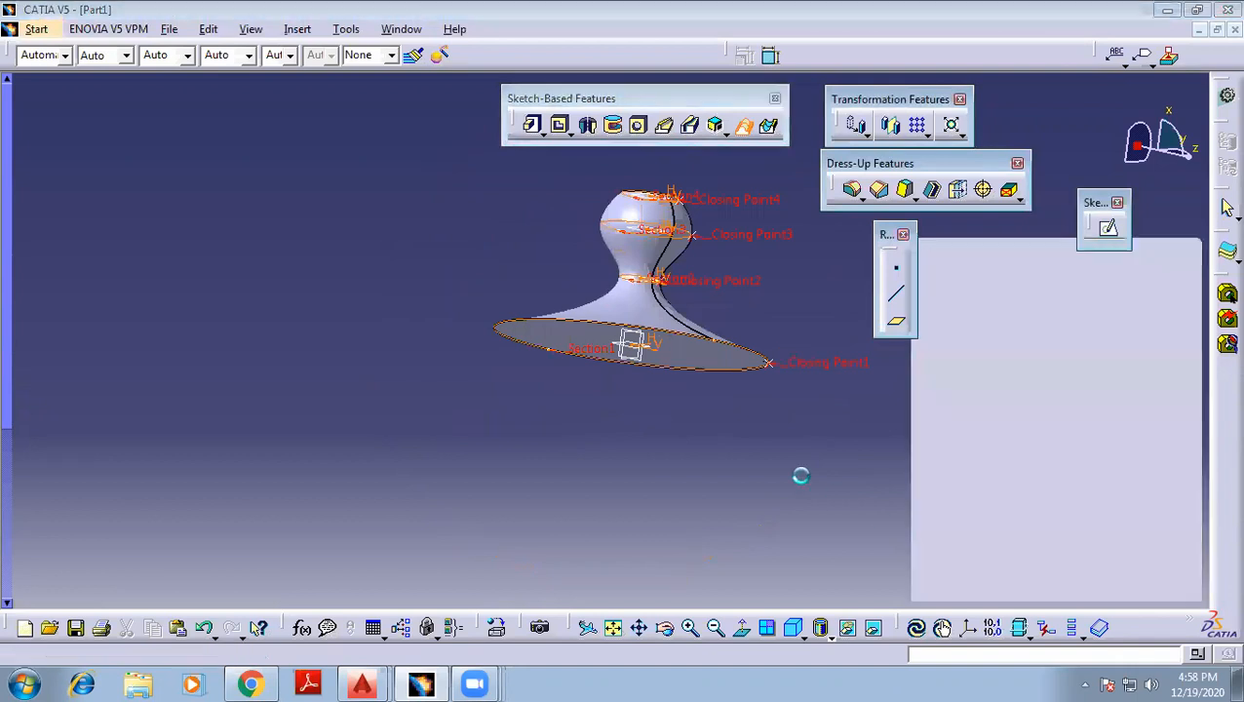
middle_drag(772, 278, 557, 270)
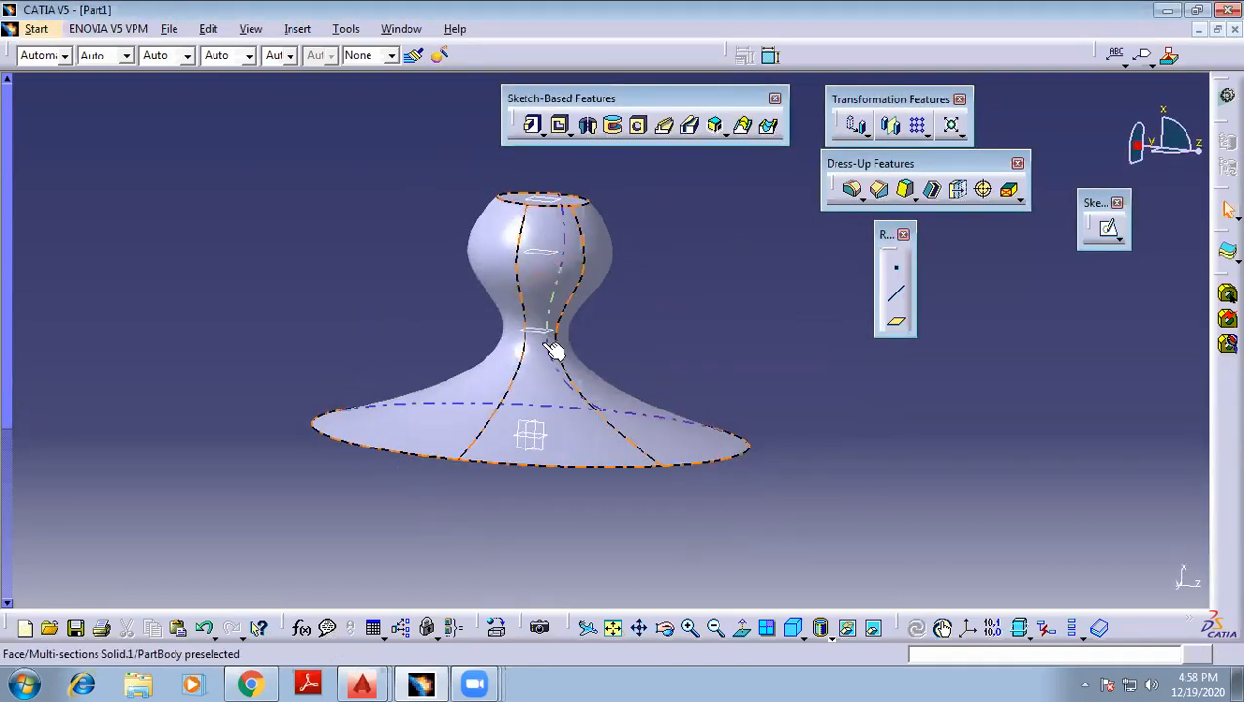
middle_drag(694, 294, 633, 386)
middle_drag(493, 255, 683, 374)
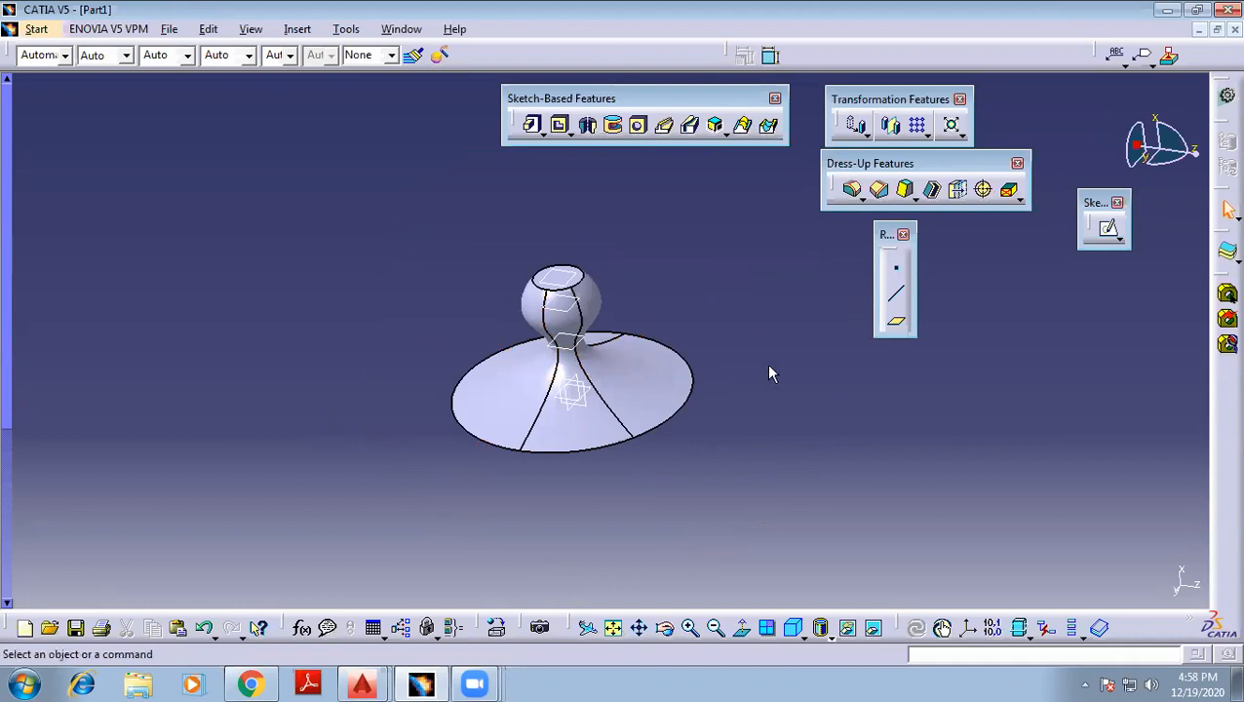
Delete the multi-sections solid together with its circle sketches and offset planes
drag(693, 557, 466, 194)
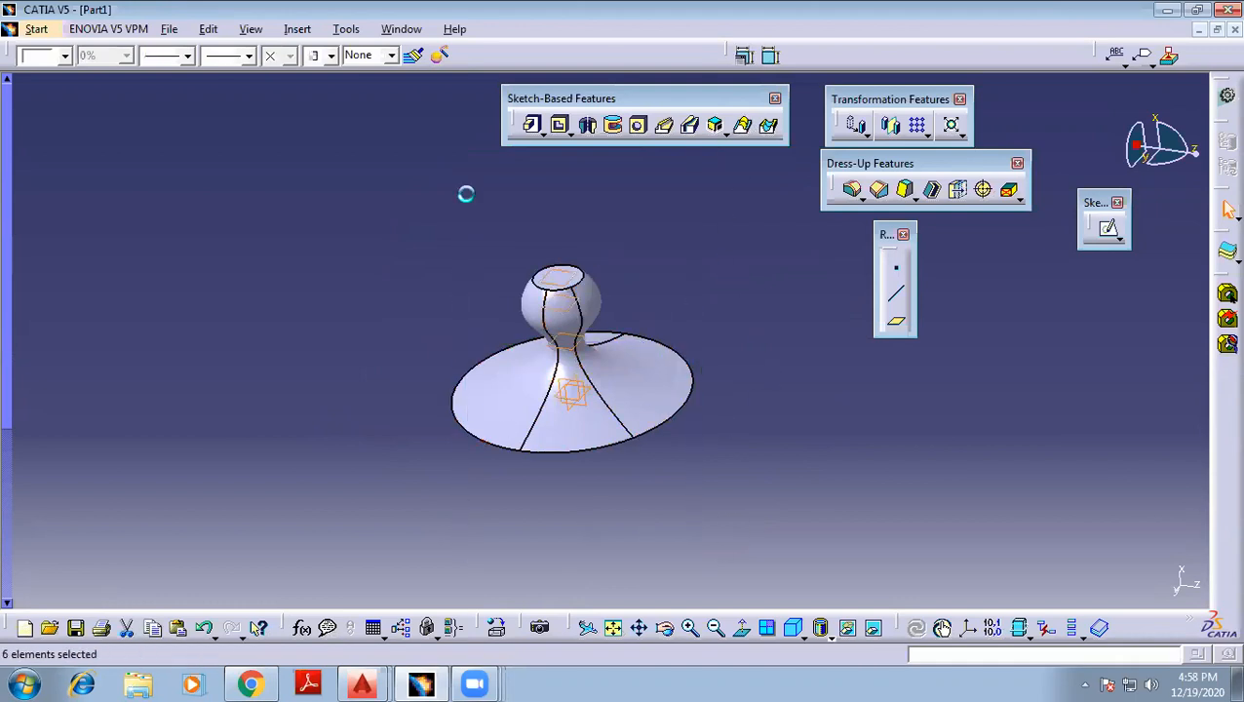
key(Delete)
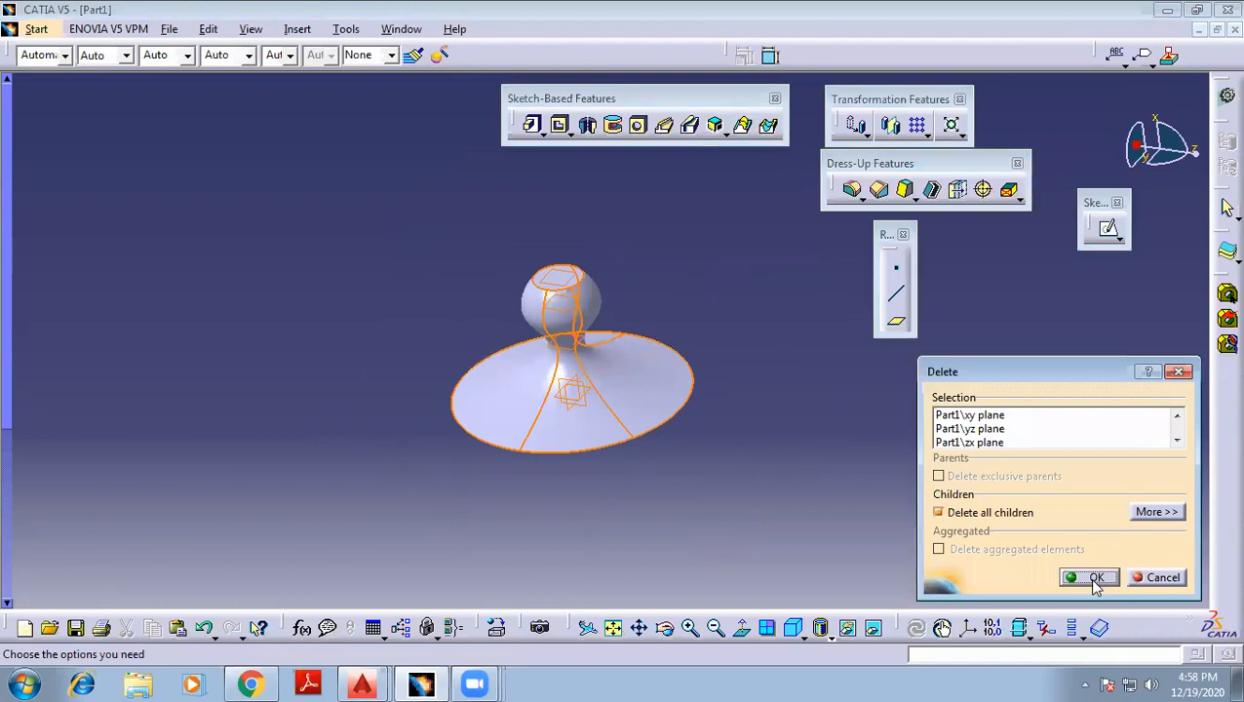
click(1093, 577)
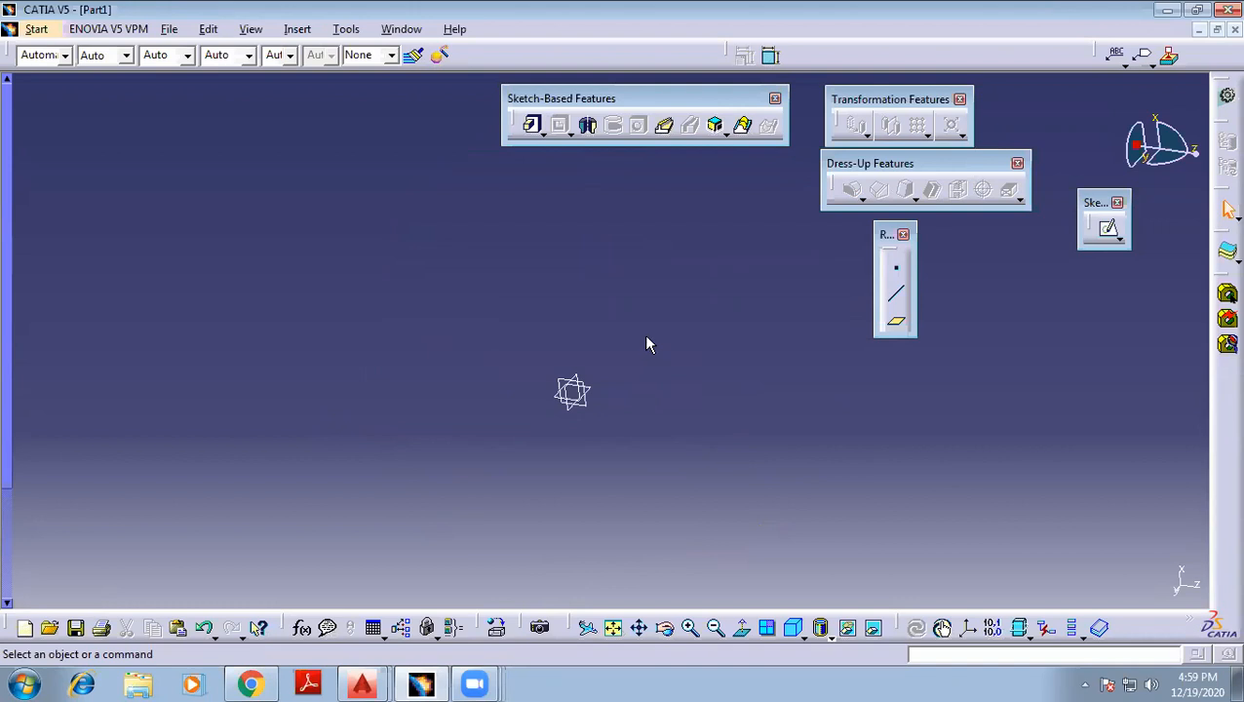
Create a plane offset from the yz plane and open a sketch on it
click(586, 390)
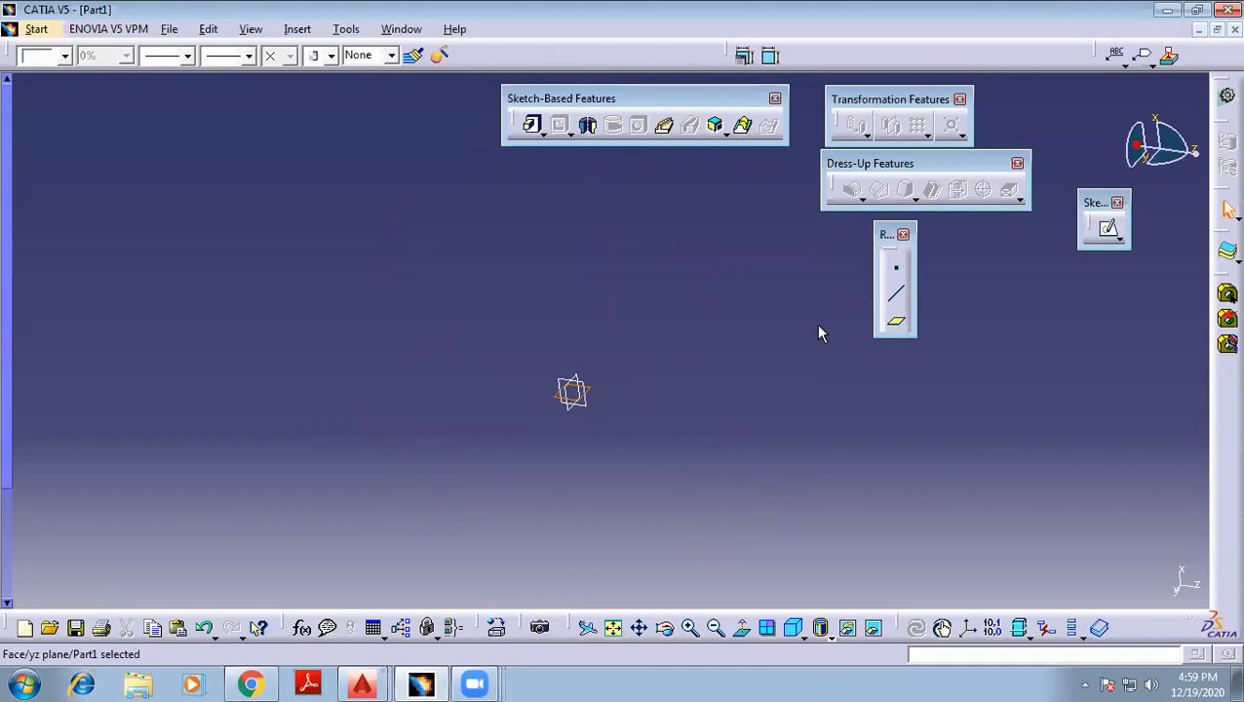
click(895, 321)
middle_drag(621, 399, 546, 244)
click(1047, 411)
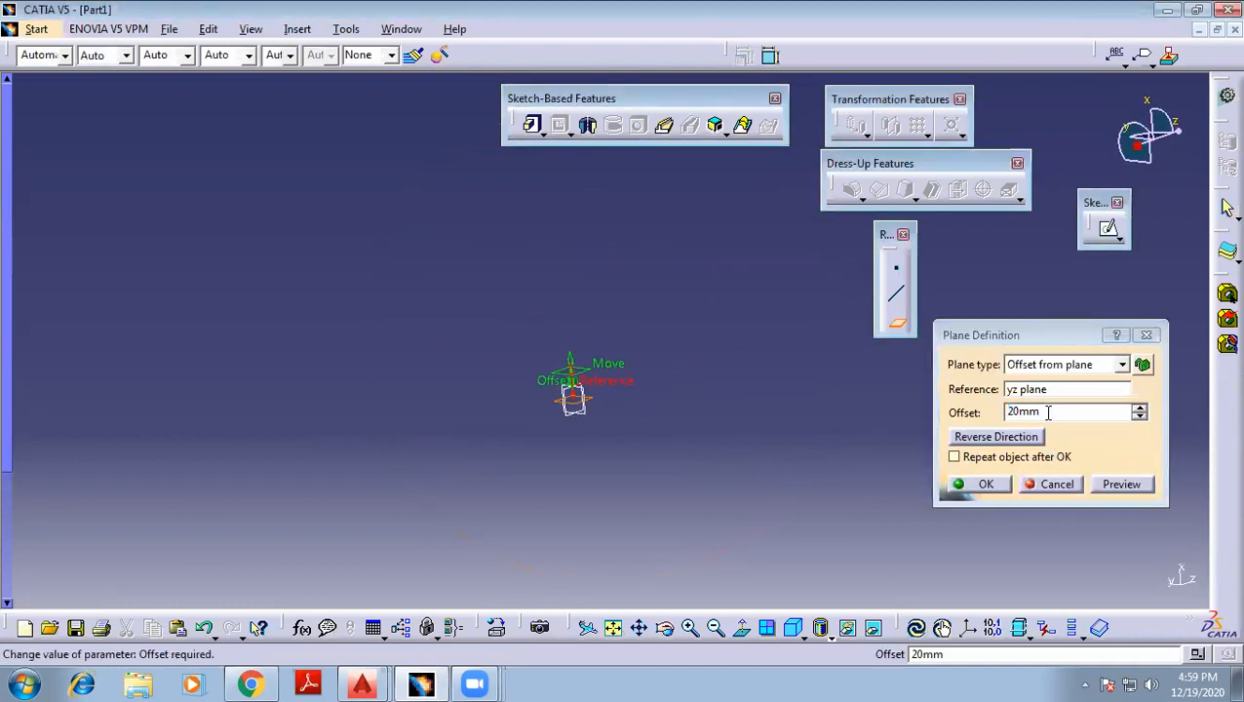
drag(1048, 412, 855, 399)
click(1116, 484)
click(983, 485)
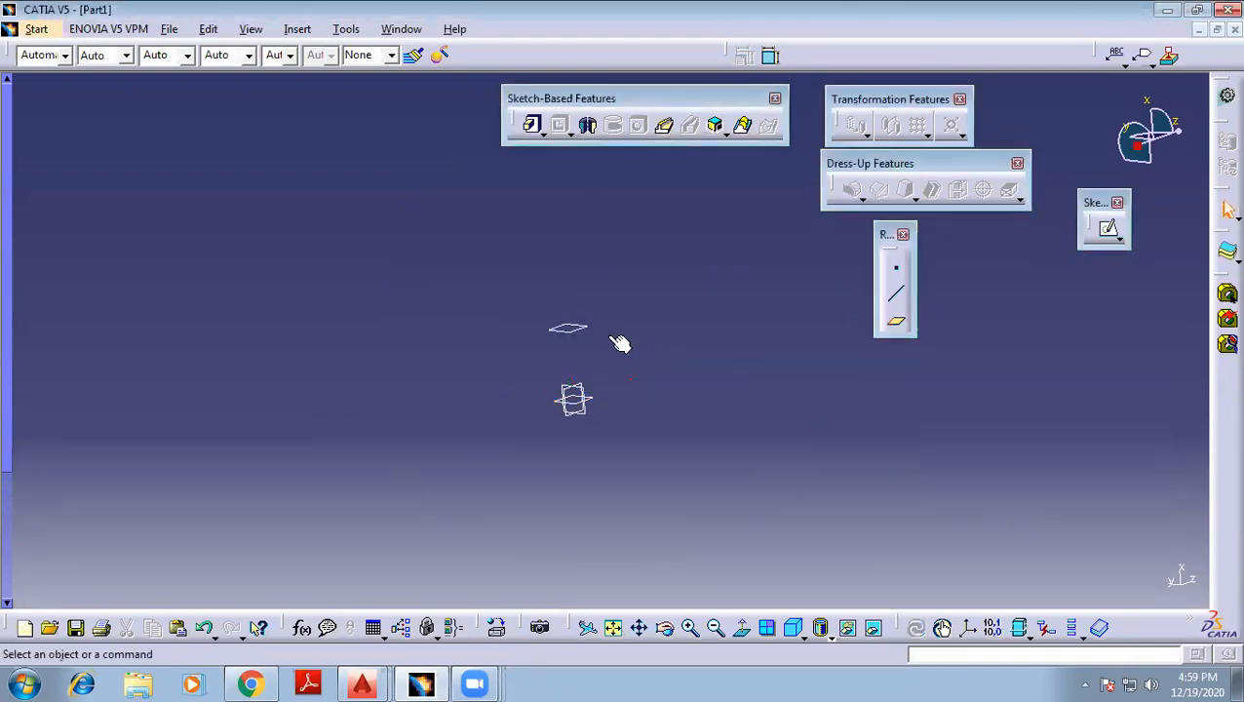
click(575, 331)
click(1109, 228)
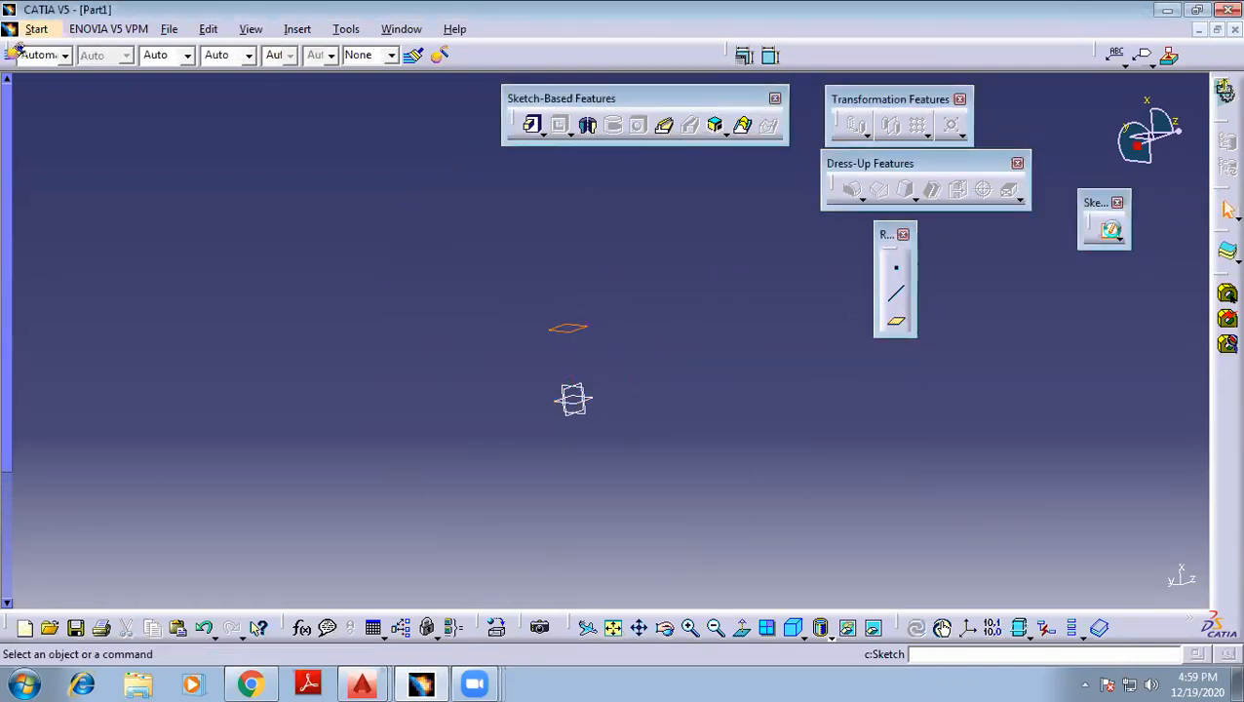
click(763, 129)
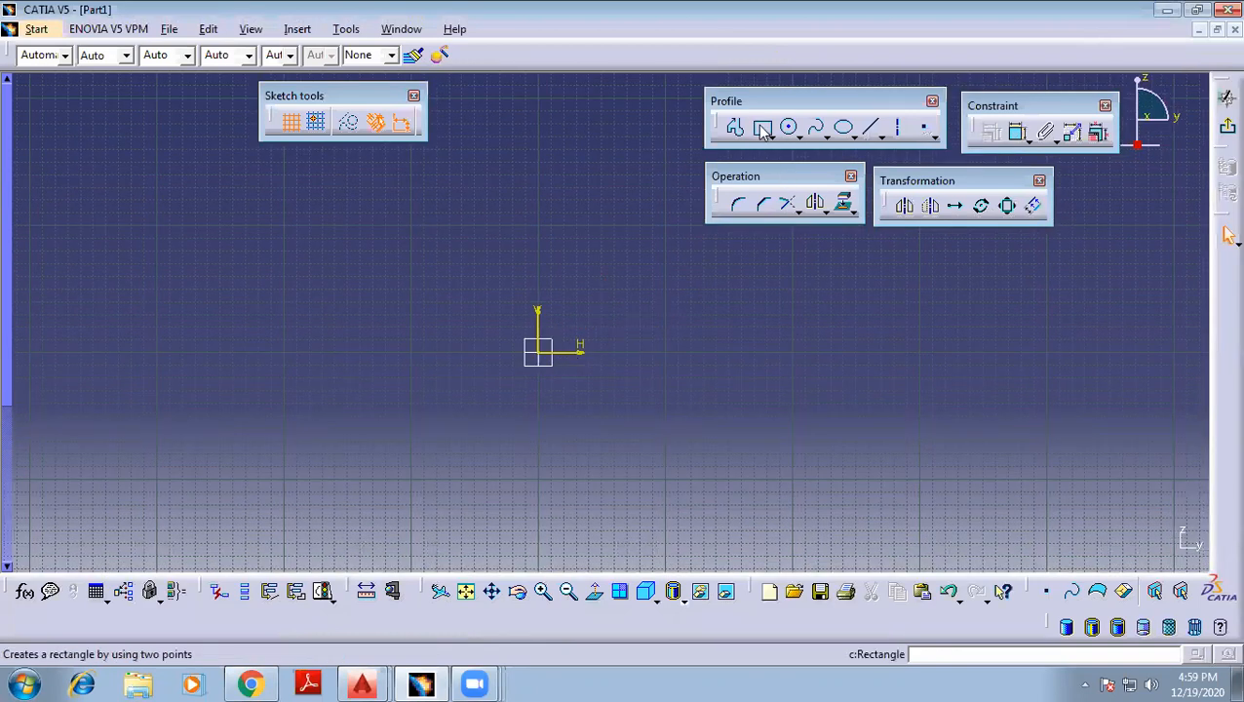
click(542, 352)
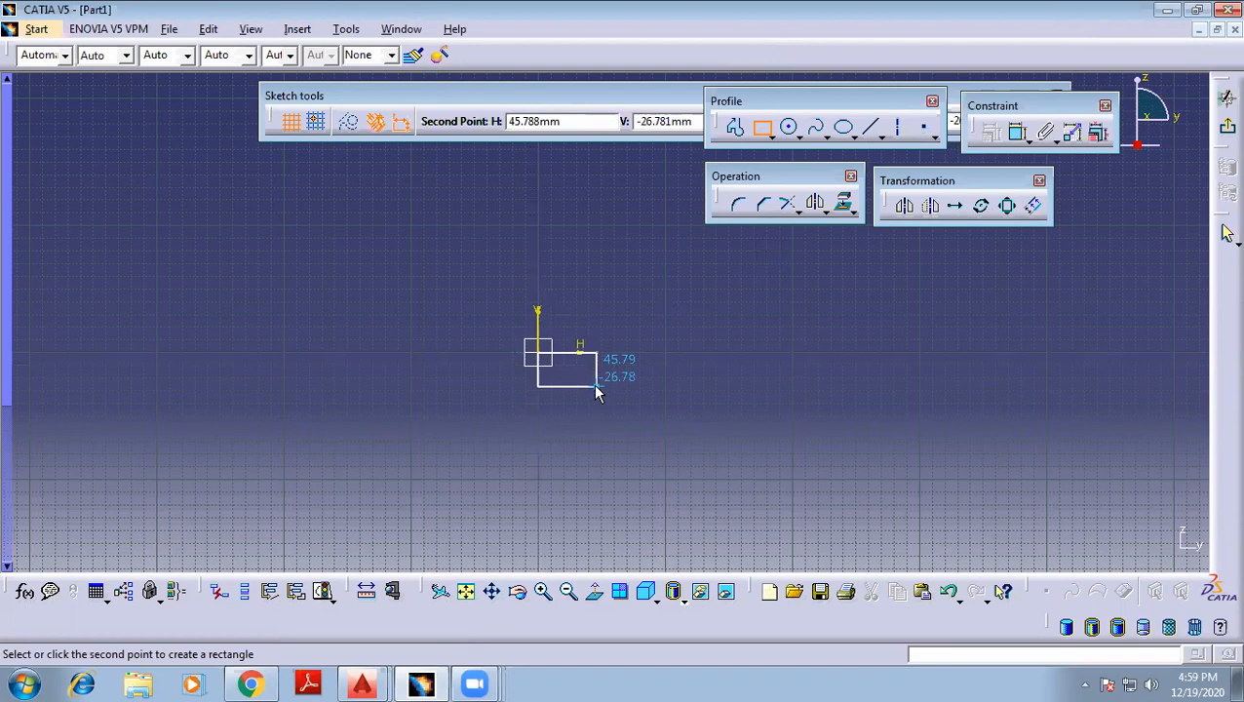
key(Escape)
Draw a centred rectangle about 84 by 36 mm on the origin of the offset-plane sketch and leave the sketch
click(767, 136)
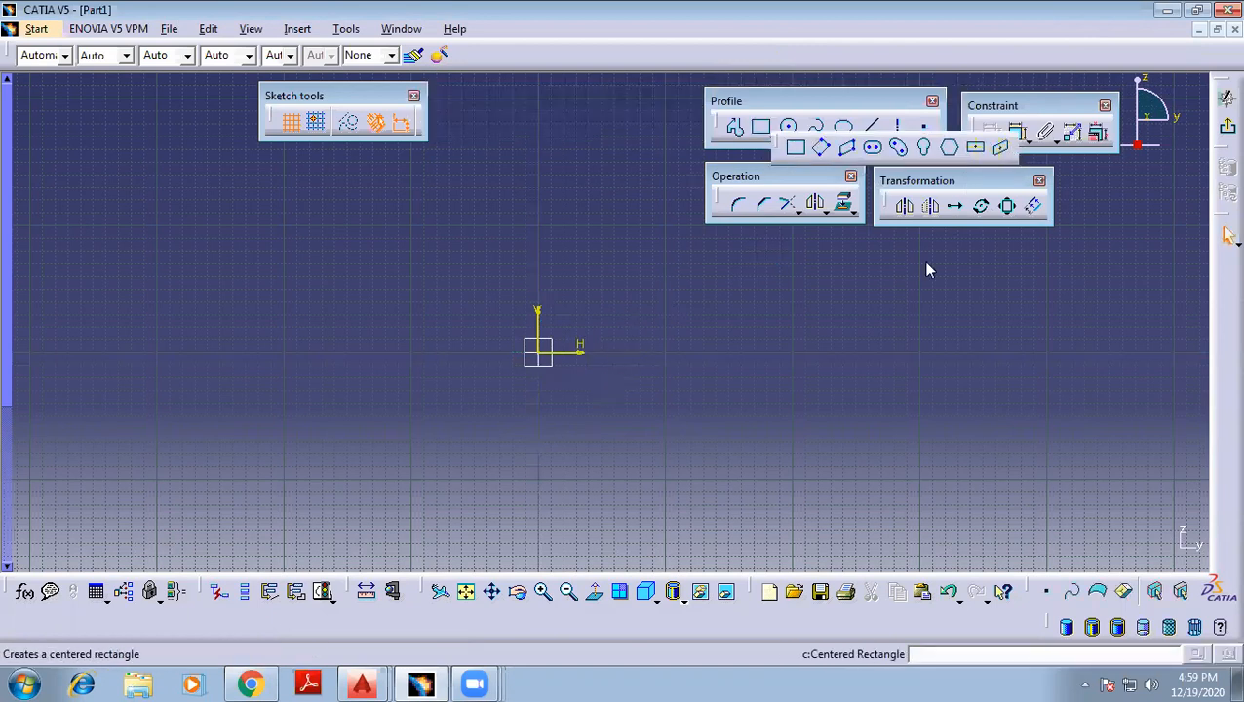
click(975, 146)
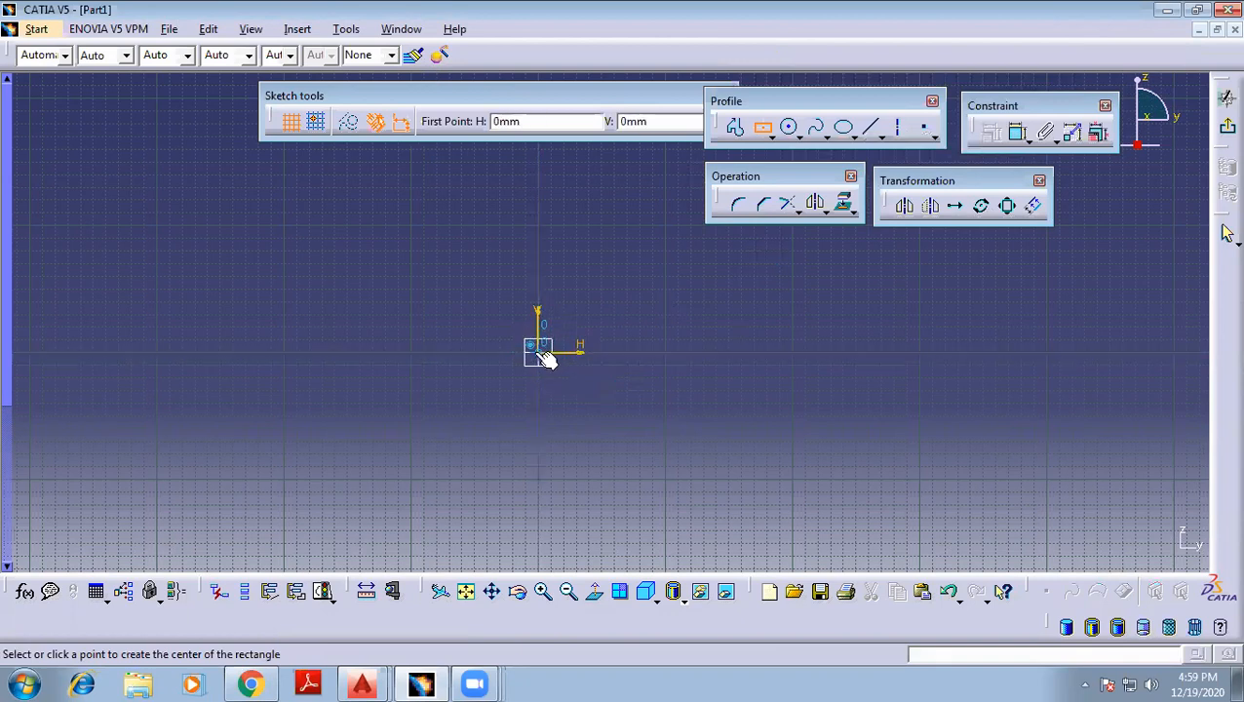
click(539, 352)
click(591, 375)
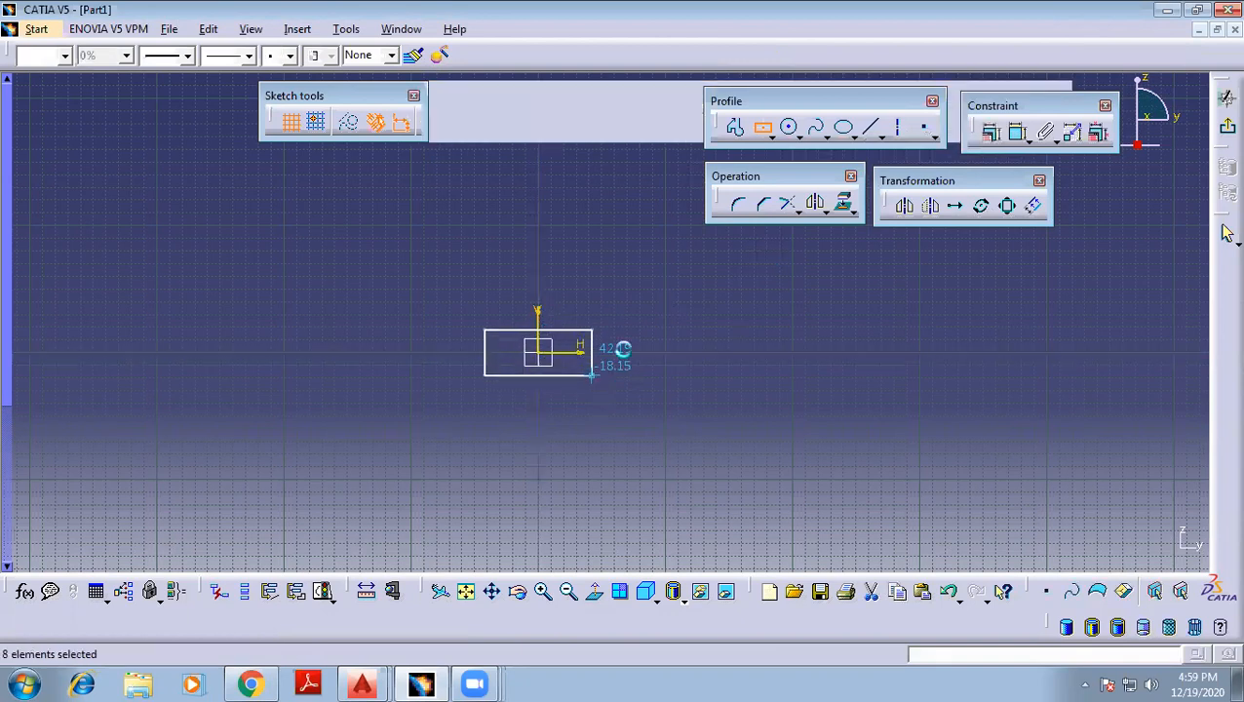
click(1224, 100)
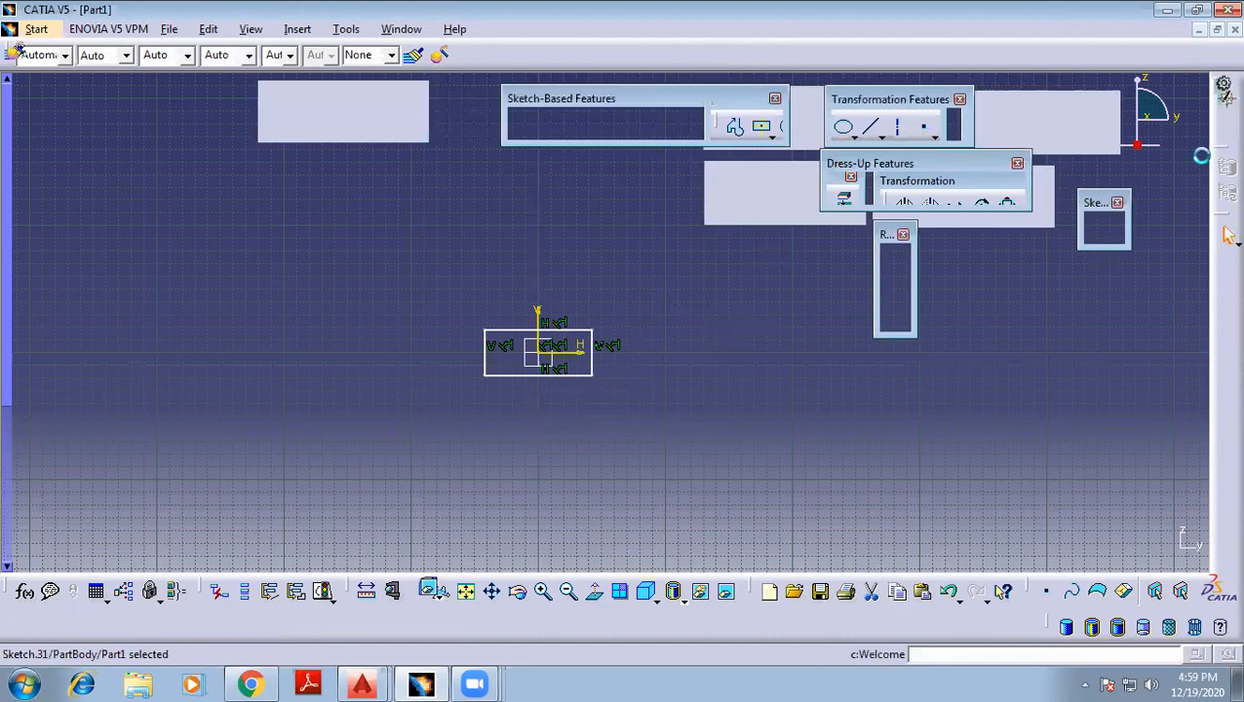
Sketch a larger centred rectangle on the yz plane, centred on the origin and enclosing the first one, and leave the sketch
click(650, 423)
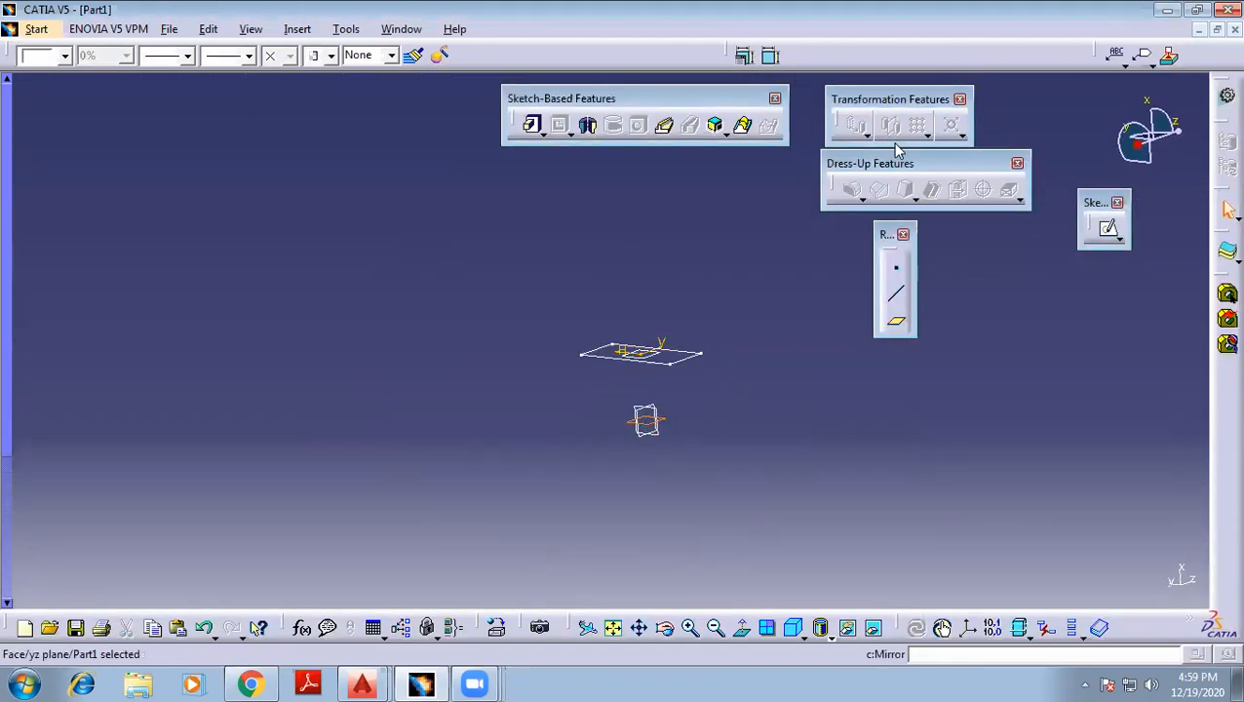
click(1107, 224)
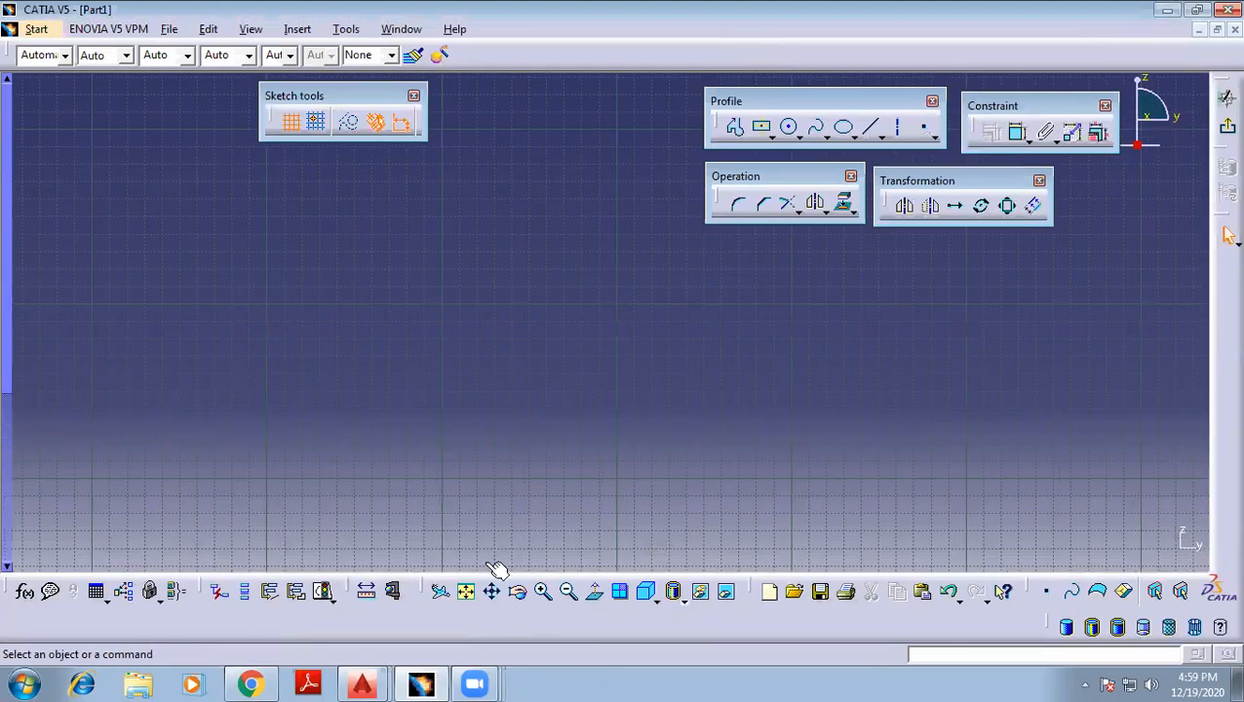
click(466, 592)
middle_drag(639, 337, 650, 423)
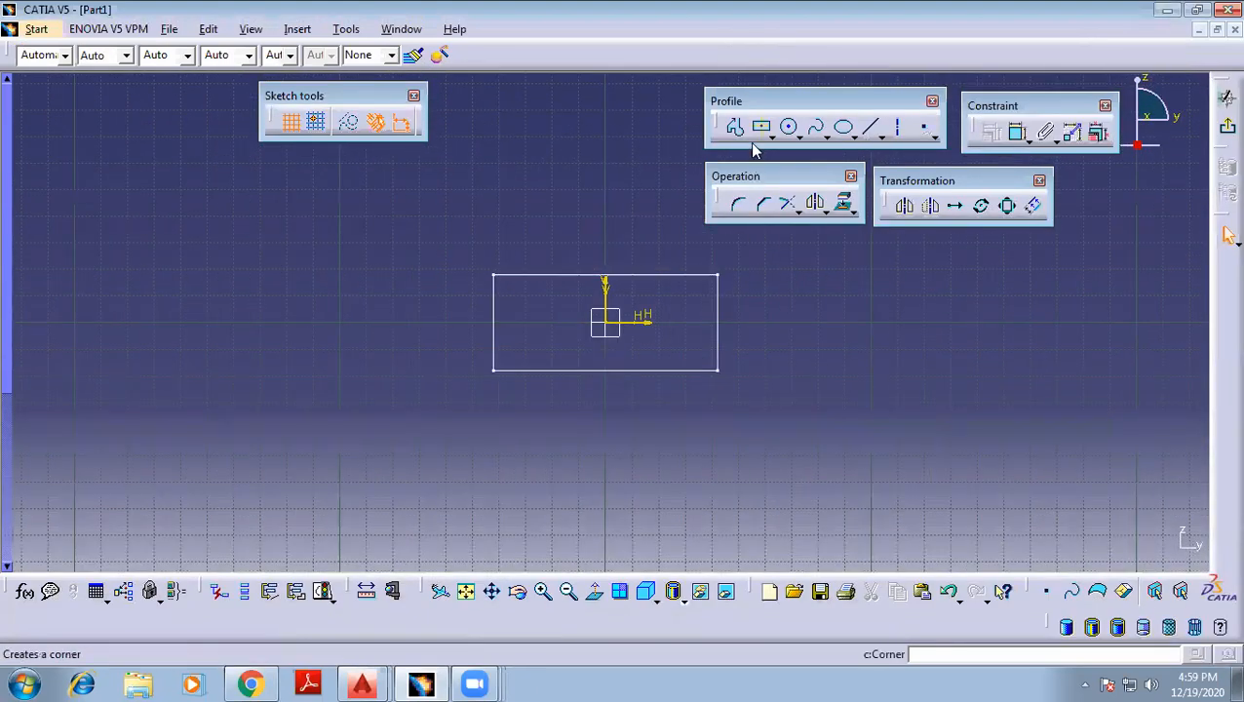
click(611, 329)
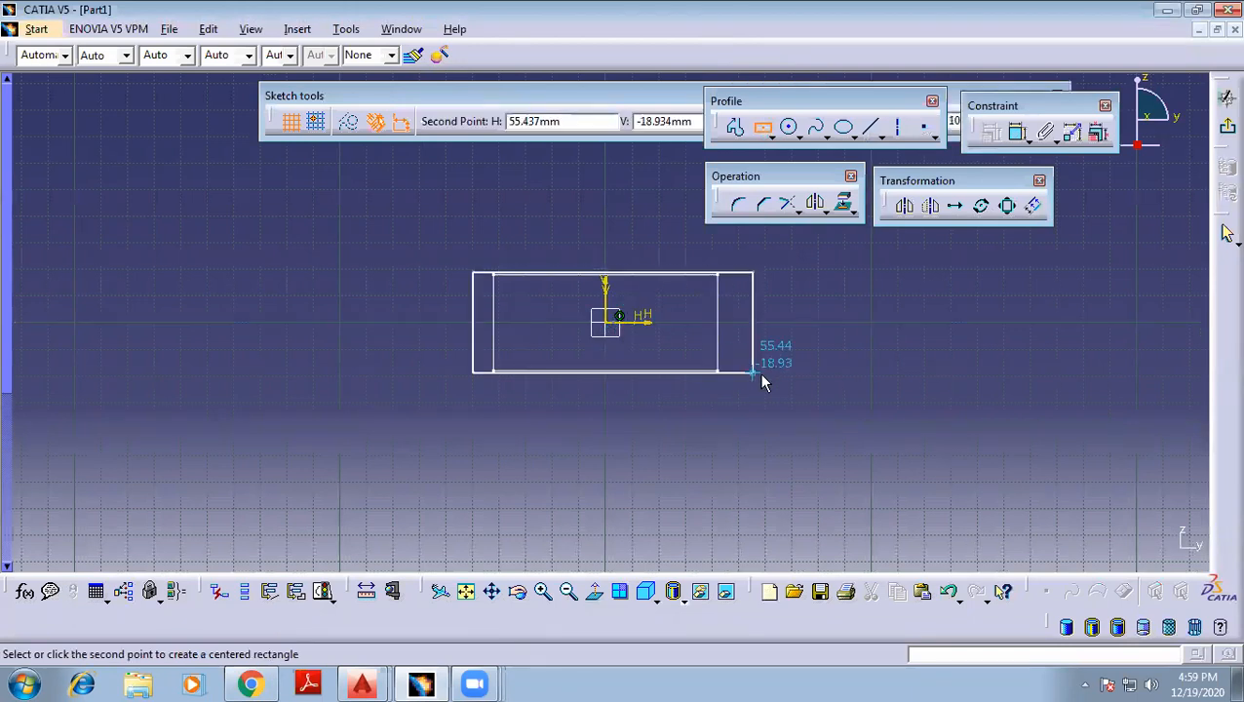
click(778, 406)
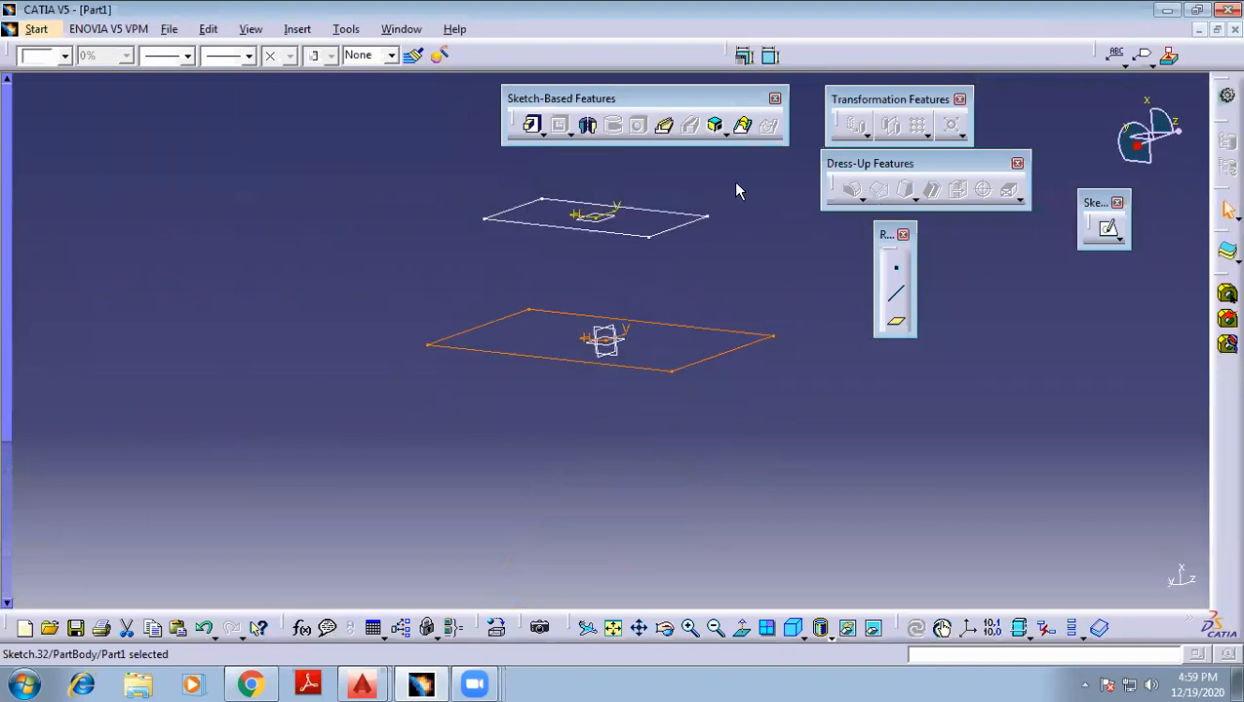
click(757, 278)
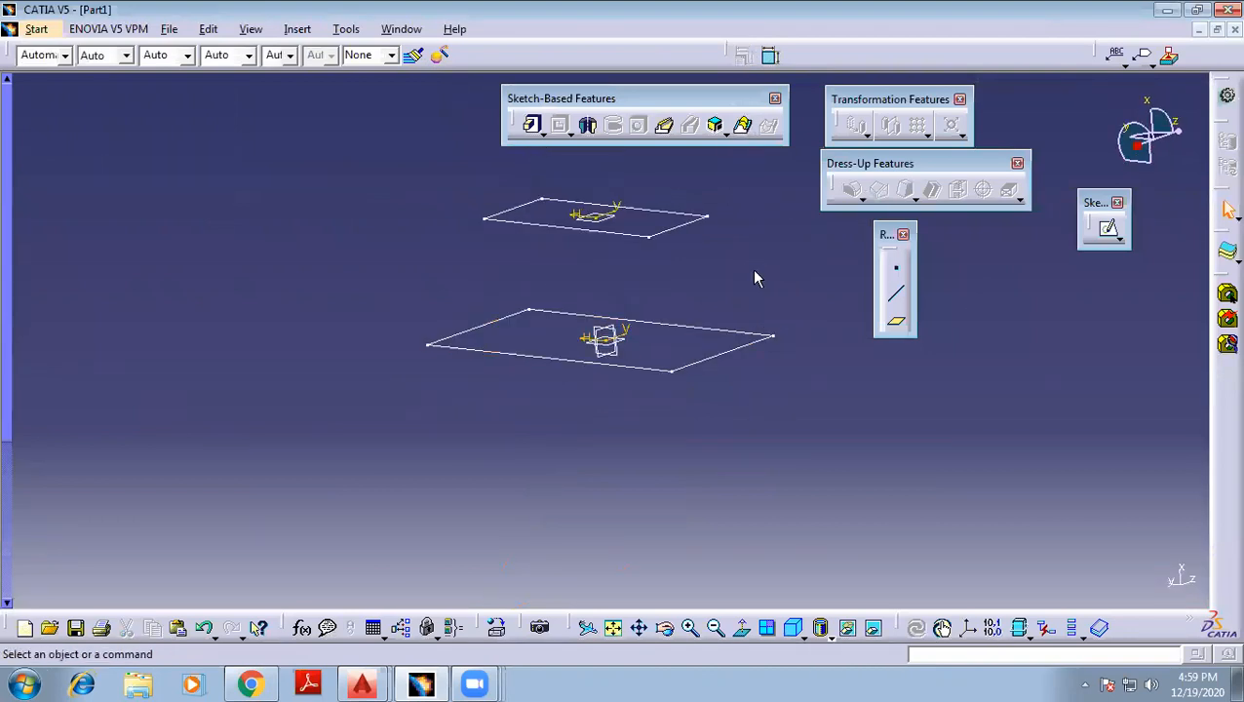
Create a multi-sections solid from the larger rectangle on the yz plane to the smaller rectangle on the offset plane
click(745, 133)
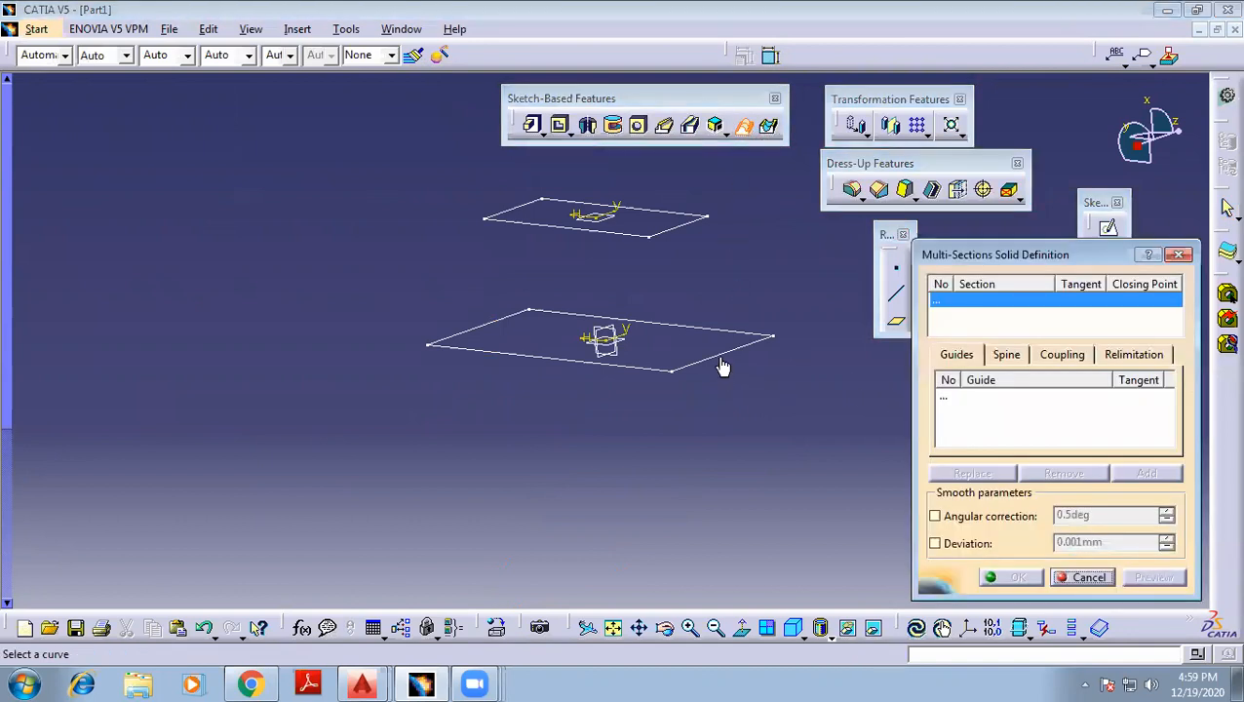
click(726, 354)
click(689, 226)
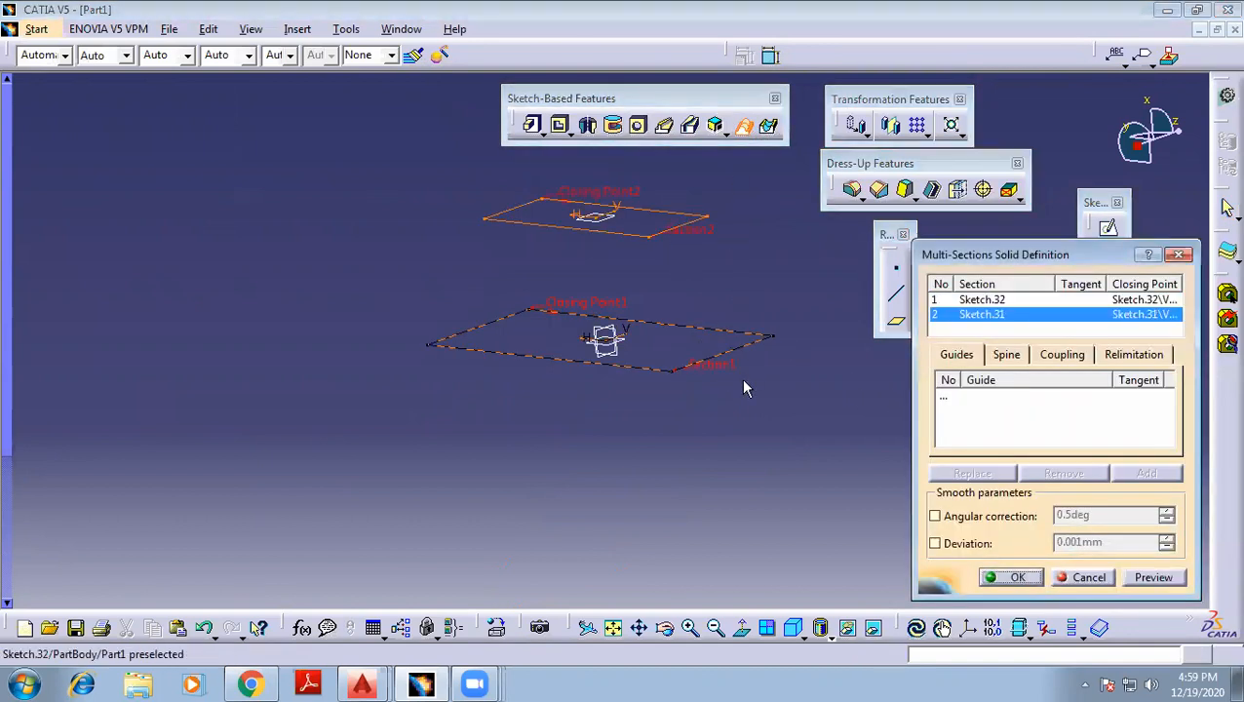
middle_drag(455, 338, 560, 416)
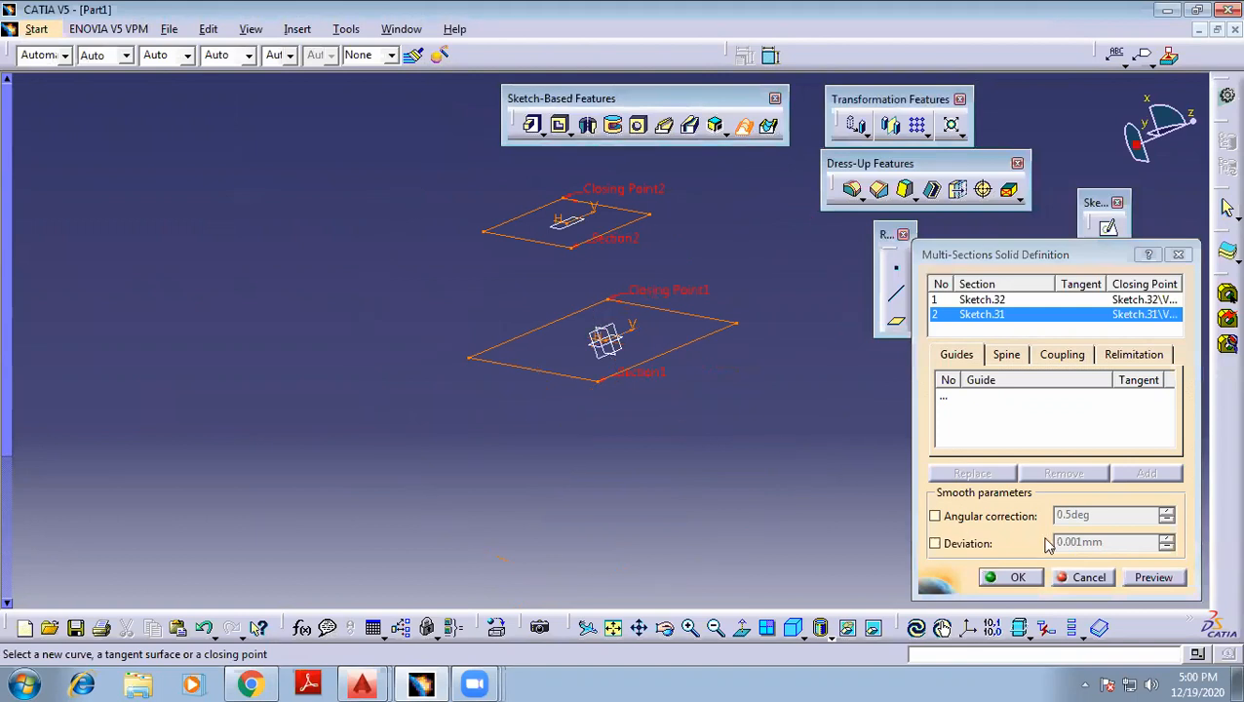
click(1165, 578)
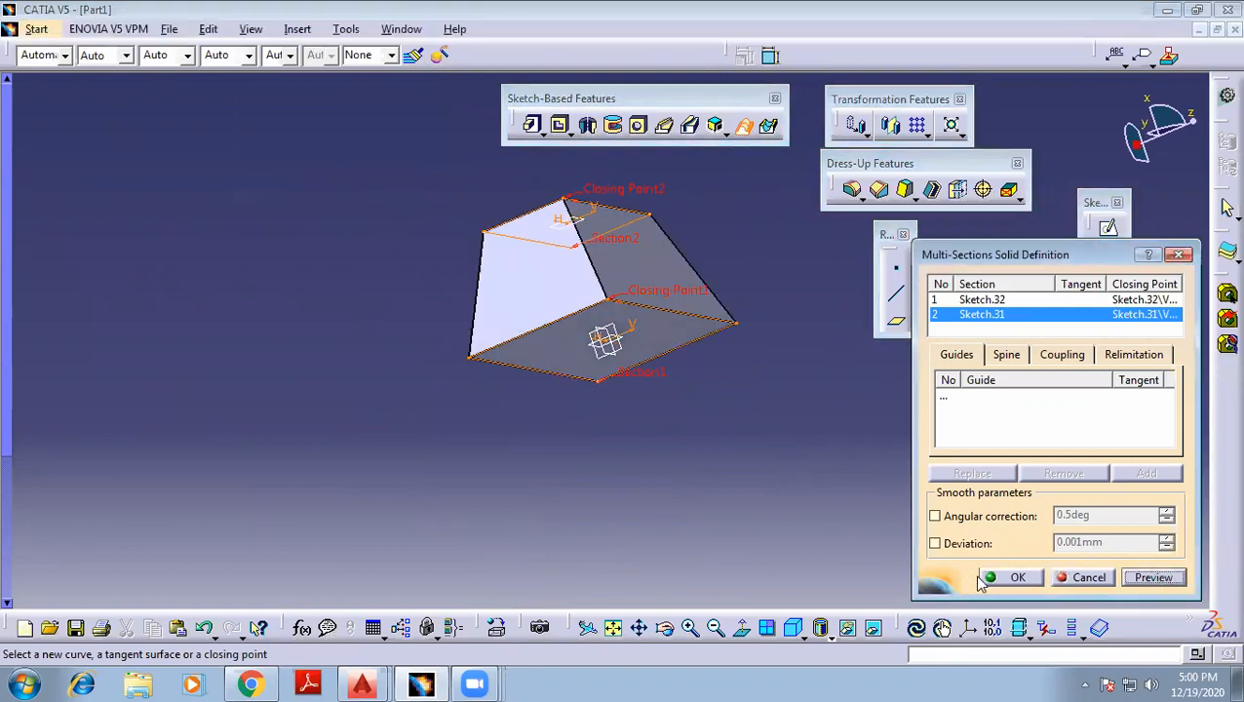
click(1014, 577)
middle_drag(438, 243, 655, 255)
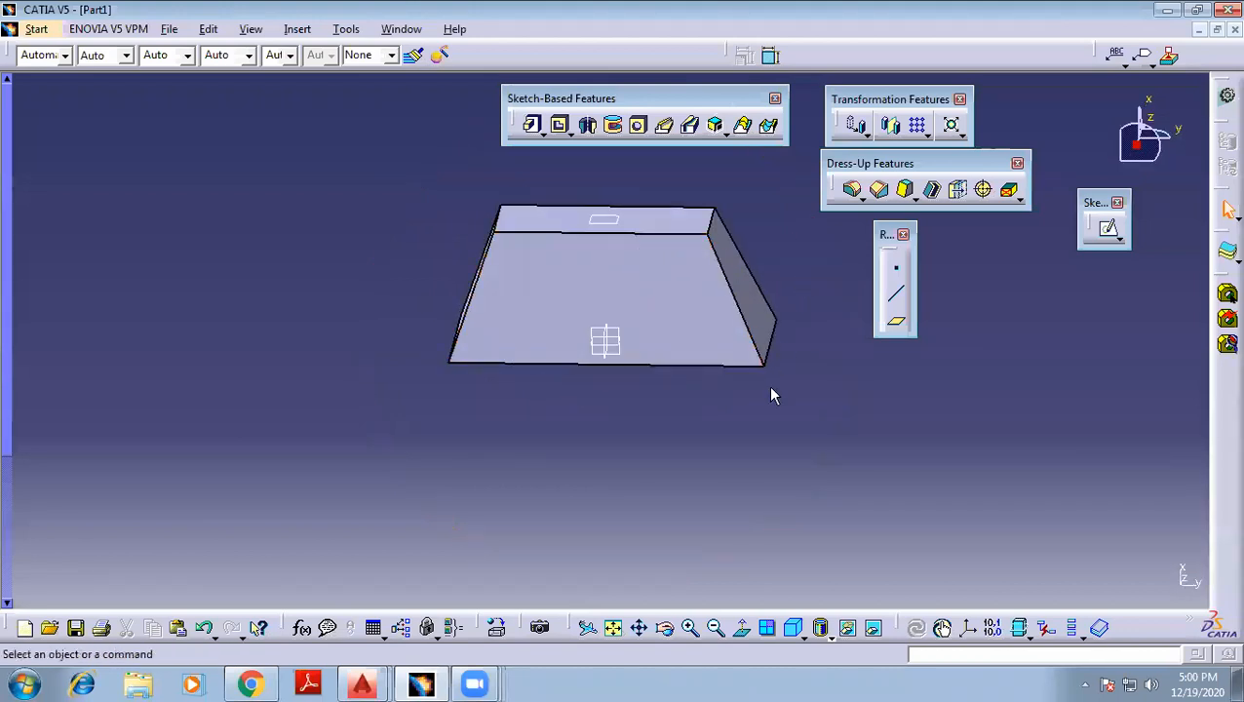
mouse_move(694, 427)
middle_down()
mouse_move(727, 219)
mouse_move(674, 222)
mouse_move(735, 150)
middle_up()
middle_drag(602, 430, 596, 161)
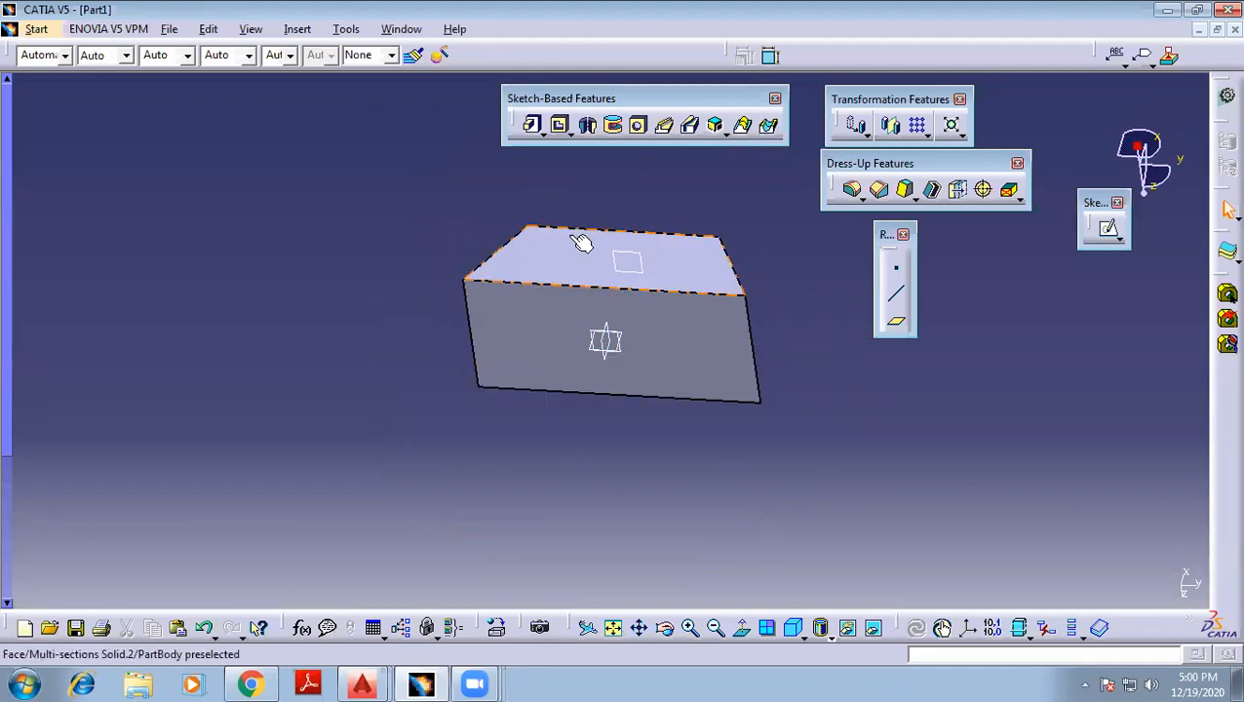
Sketch a centred rectangle on the origin of the tapered solid's larger end face, inside its edges, and leave the sketch
click(673, 337)
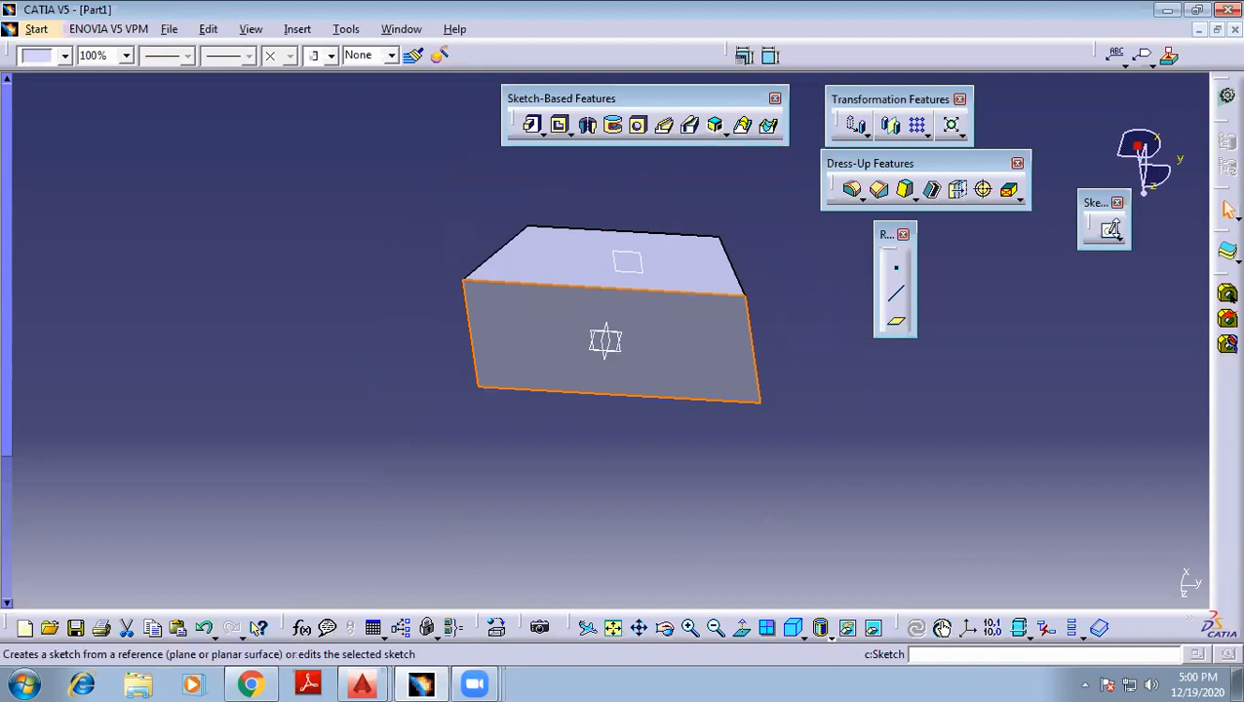
click(1121, 242)
click(1142, 247)
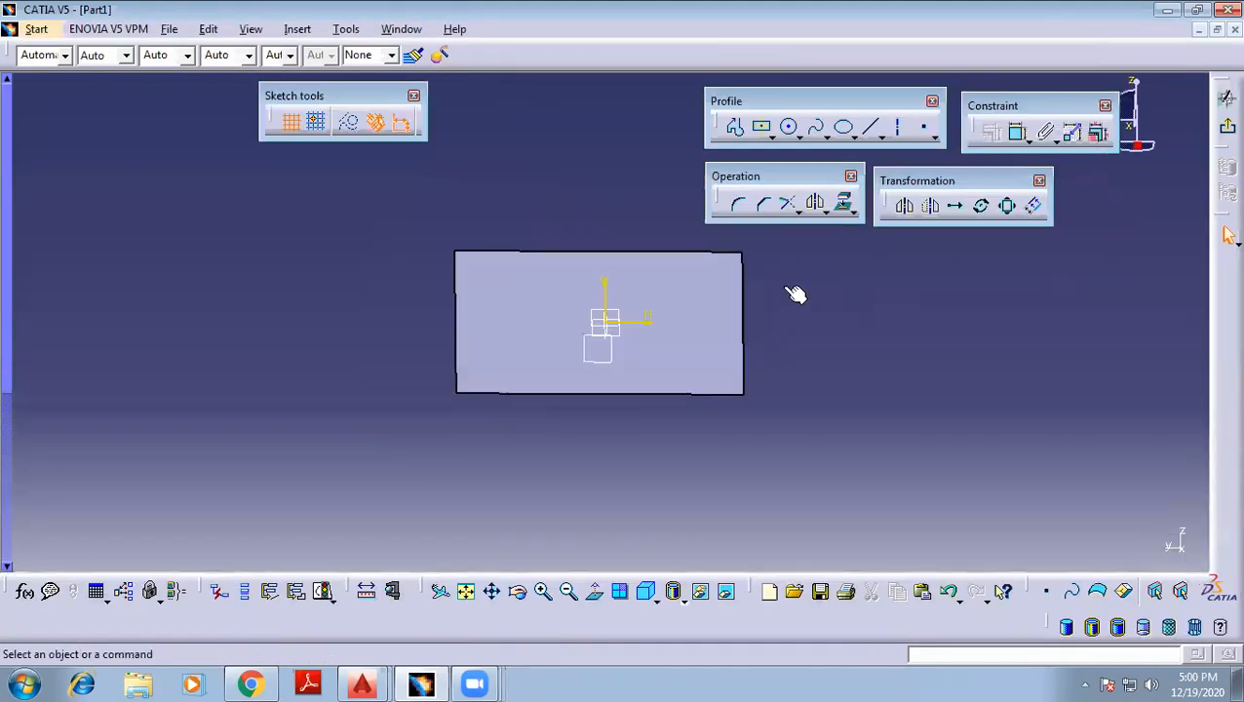
click(762, 127)
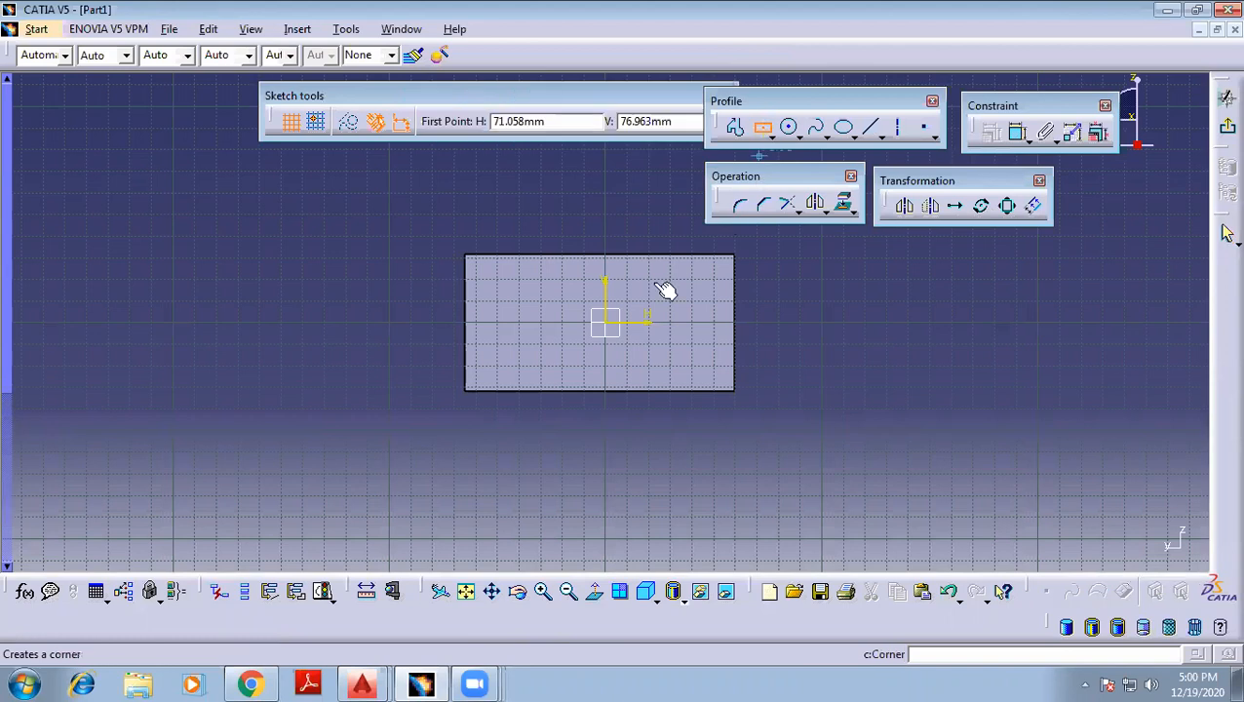
click(606, 327)
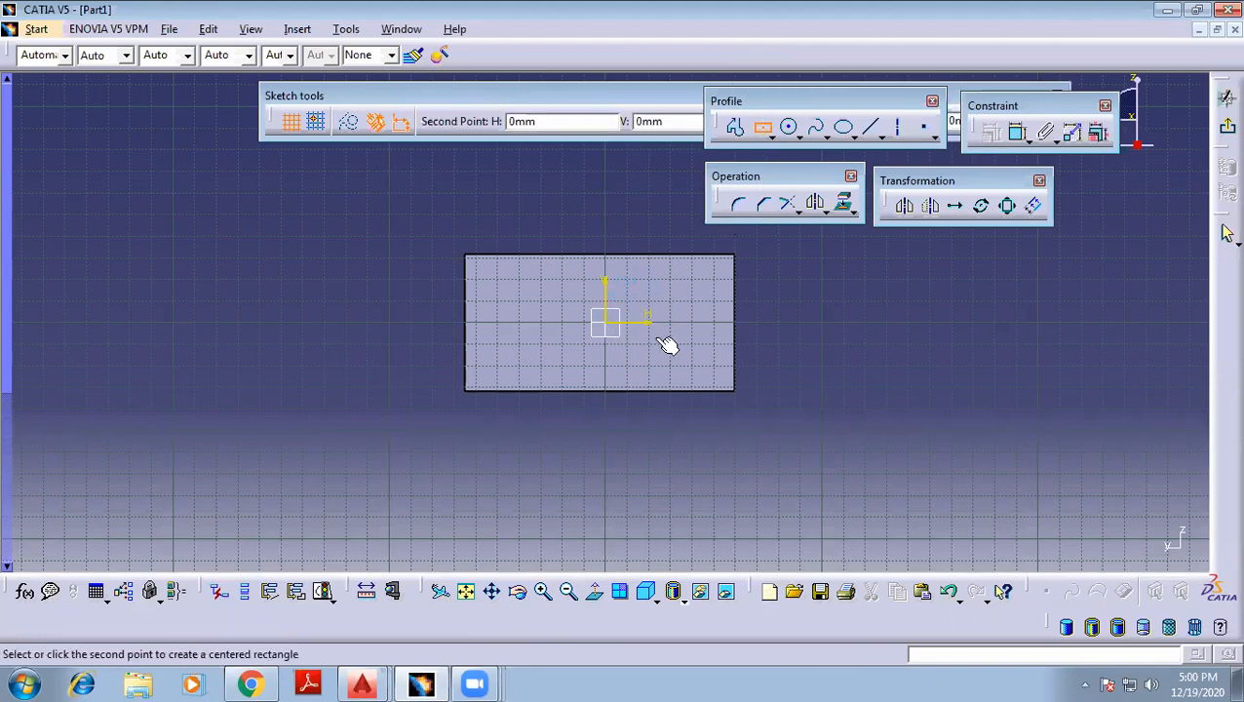
click(708, 364)
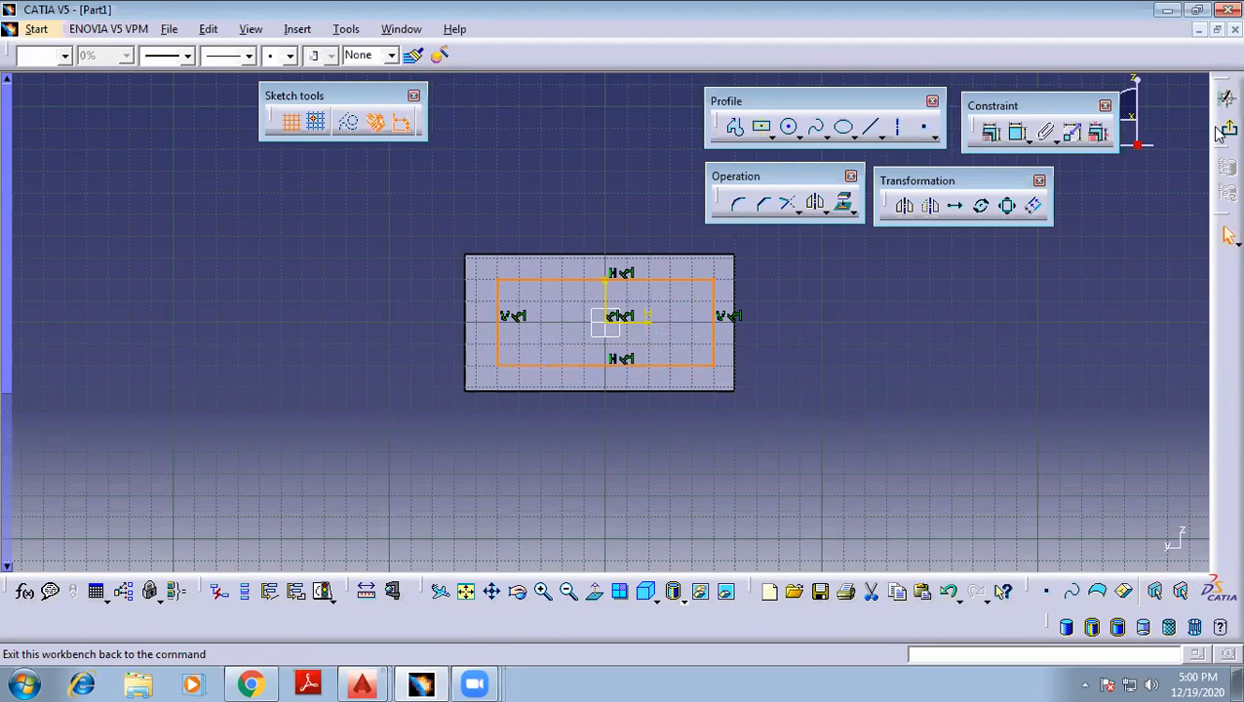
click(1228, 126)
middle_drag(529, 197, 575, 286)
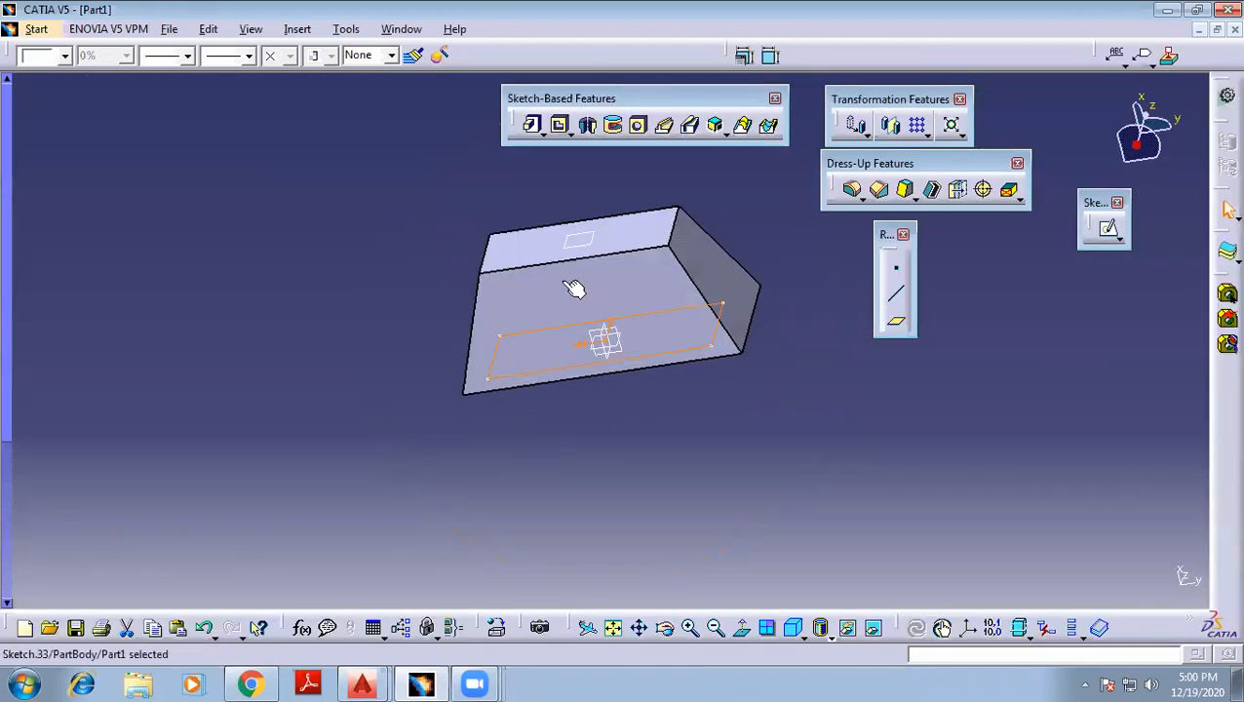
Sketch a smaller centred rectangle on the solid's smaller end face, centred on the origin and inside its edges, and leave the sketch
click(635, 243)
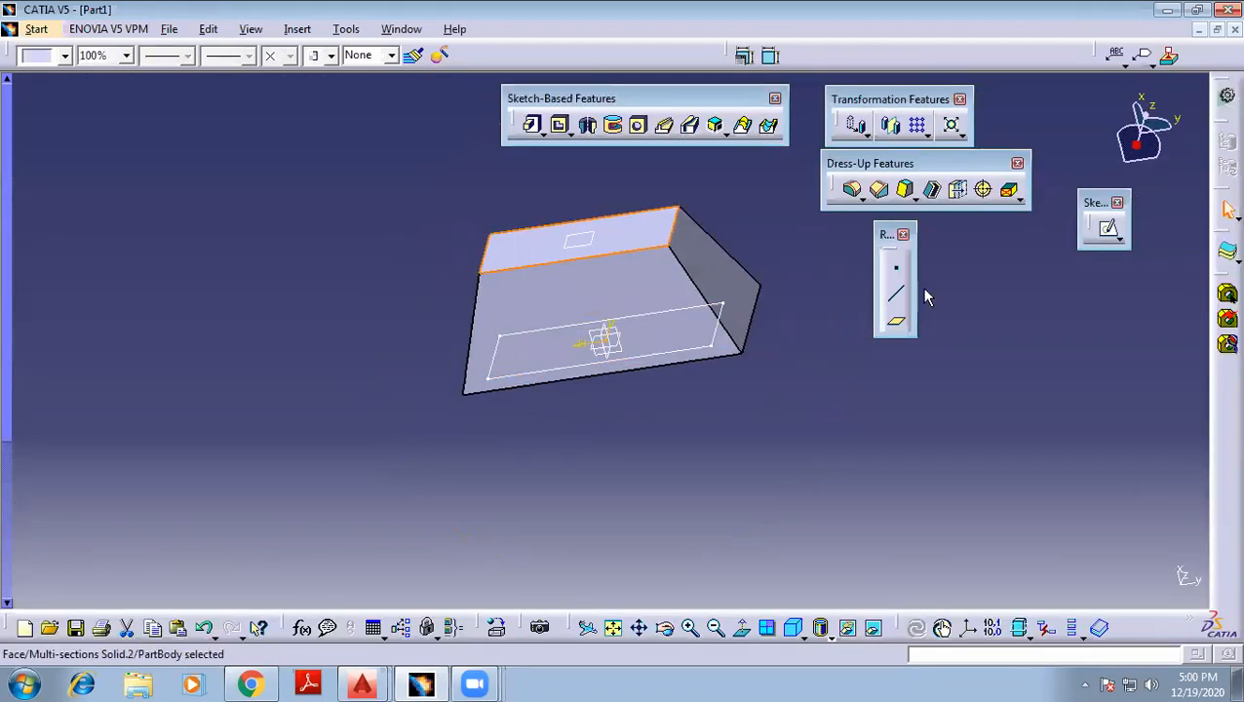
click(1108, 228)
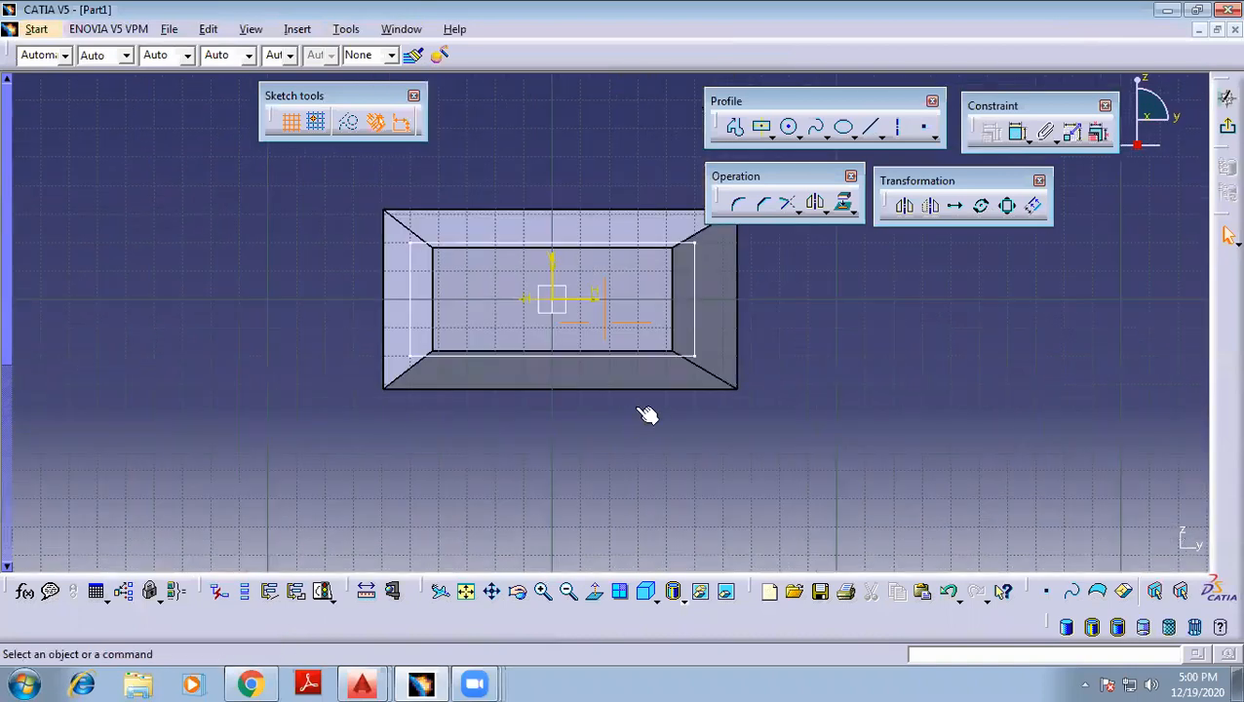
click(761, 128)
click(567, 337)
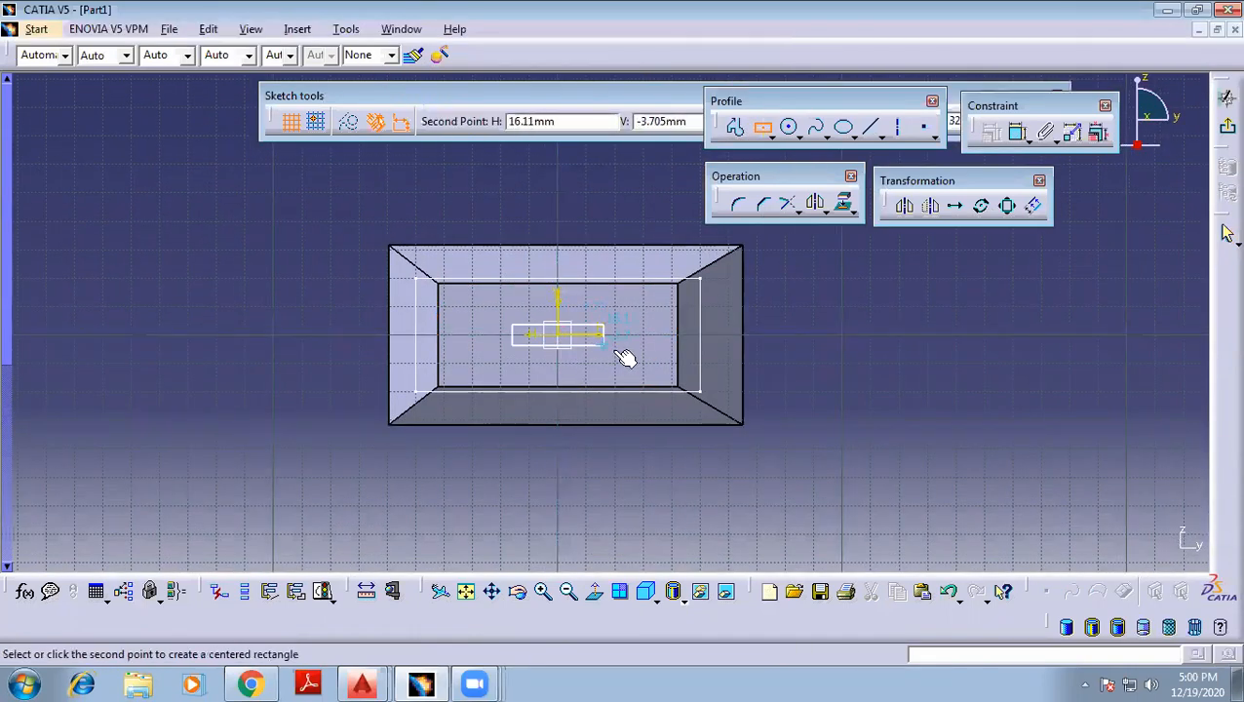
click(650, 366)
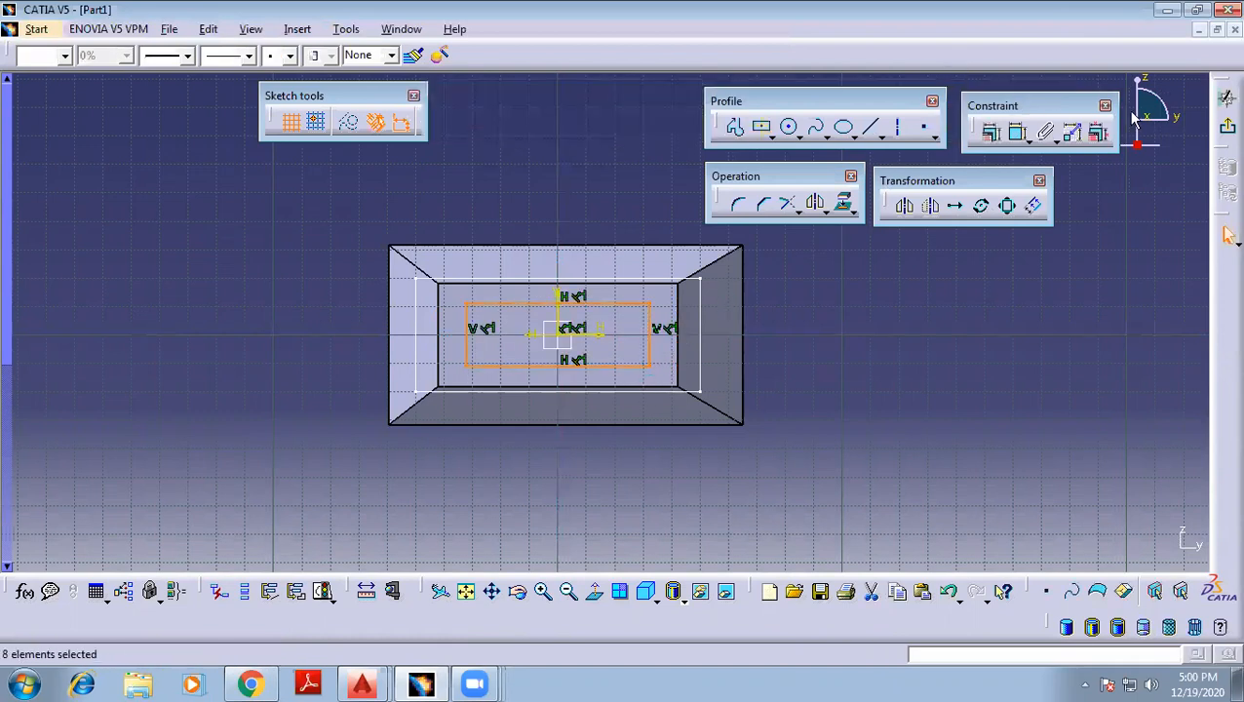
click(1218, 134)
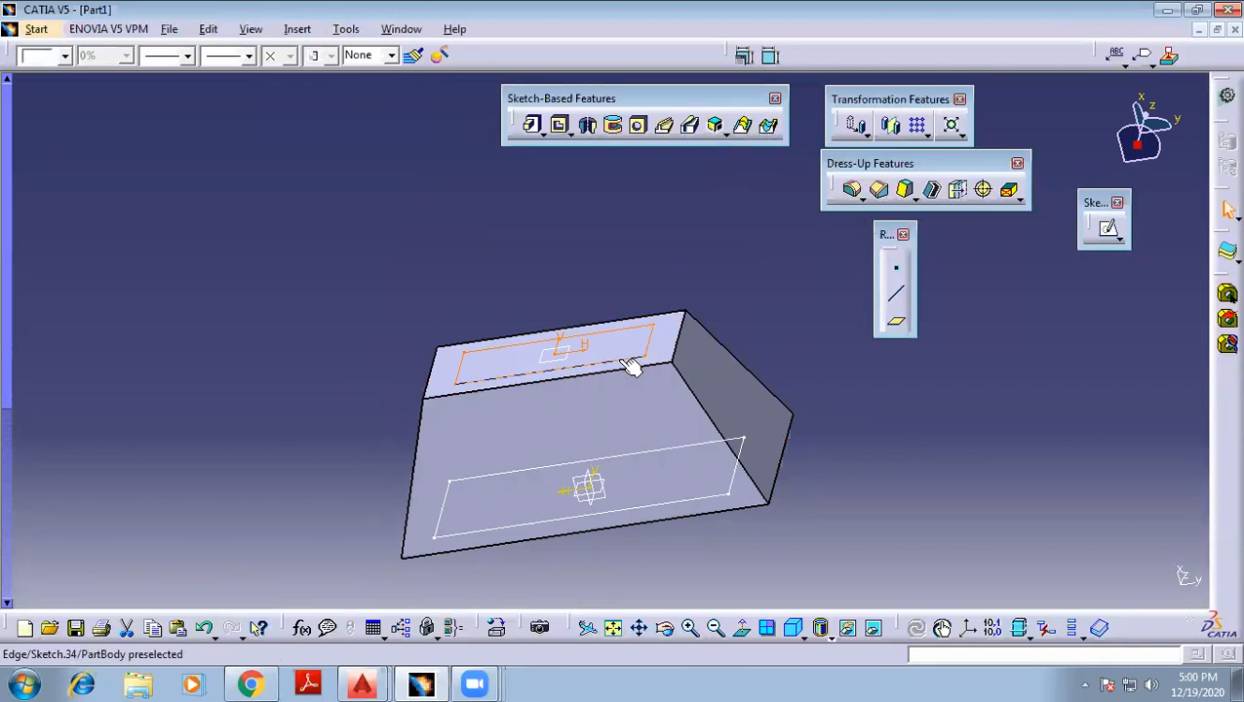
click(770, 127)
click(569, 352)
mouse_move(567, 222)
middle_down()
mouse_move(531, 232)
mouse_move(655, 478)
middle_up()
click(738, 484)
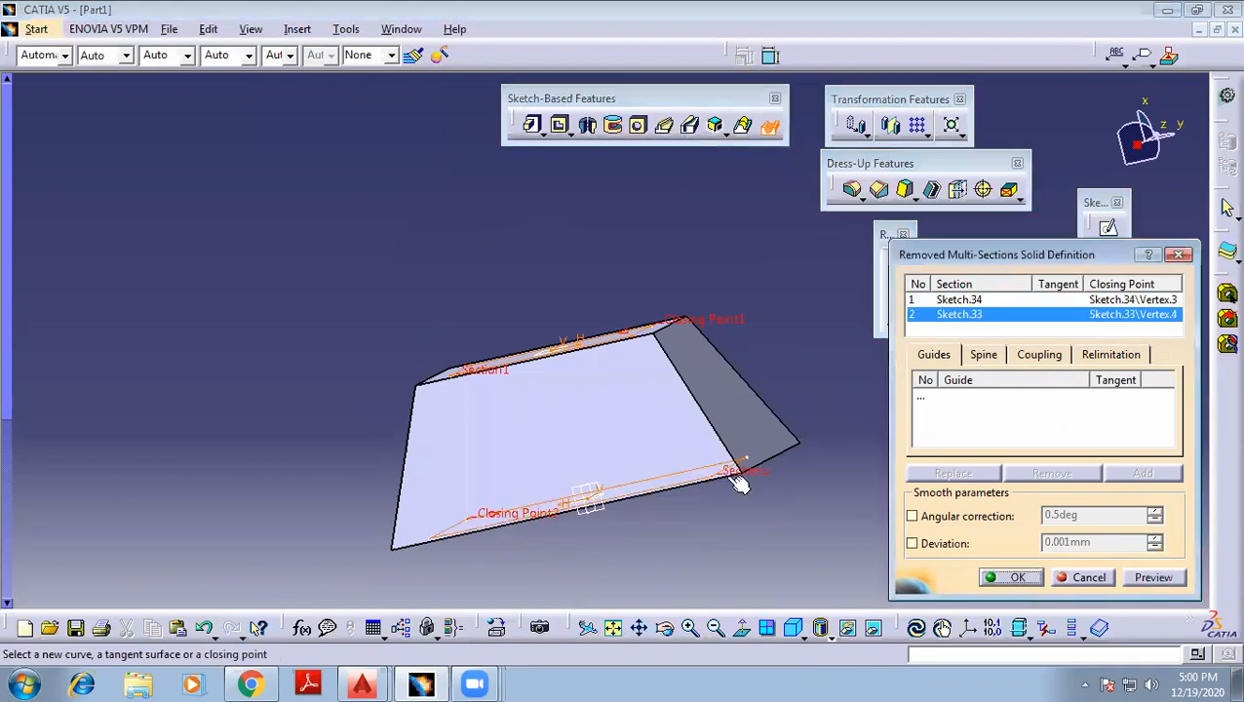
click(1157, 578)
click(741, 398)
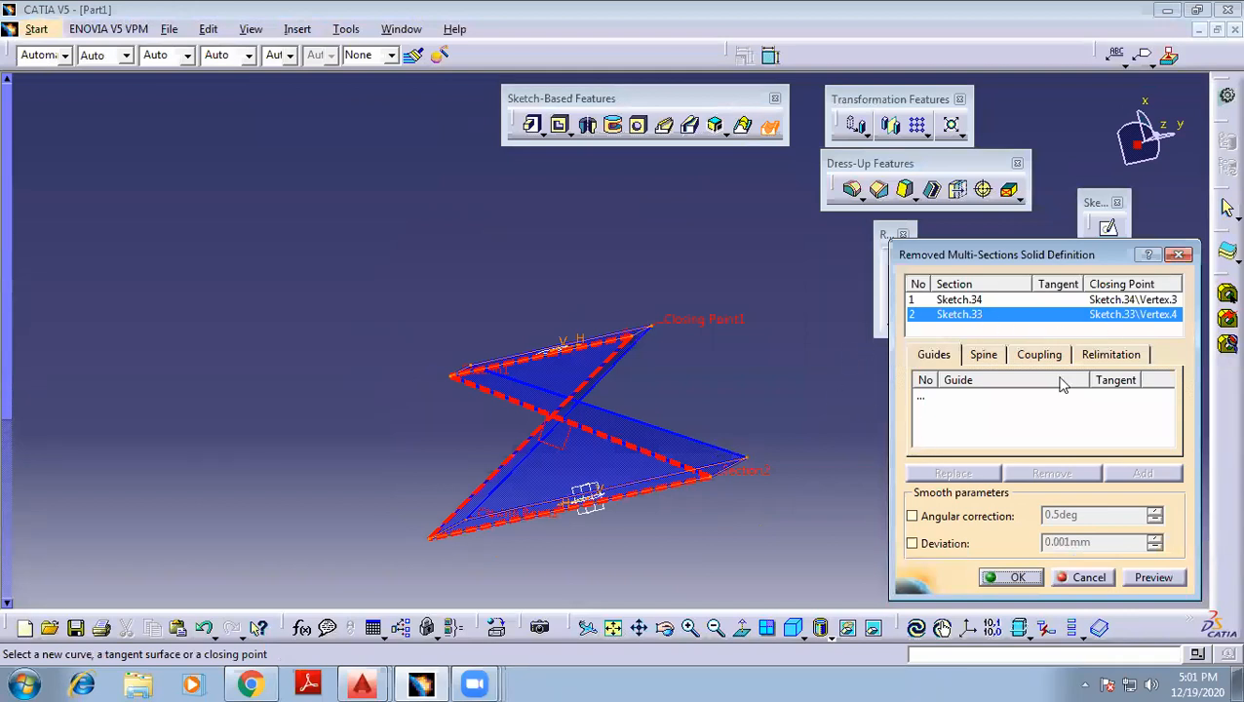
click(1088, 577)
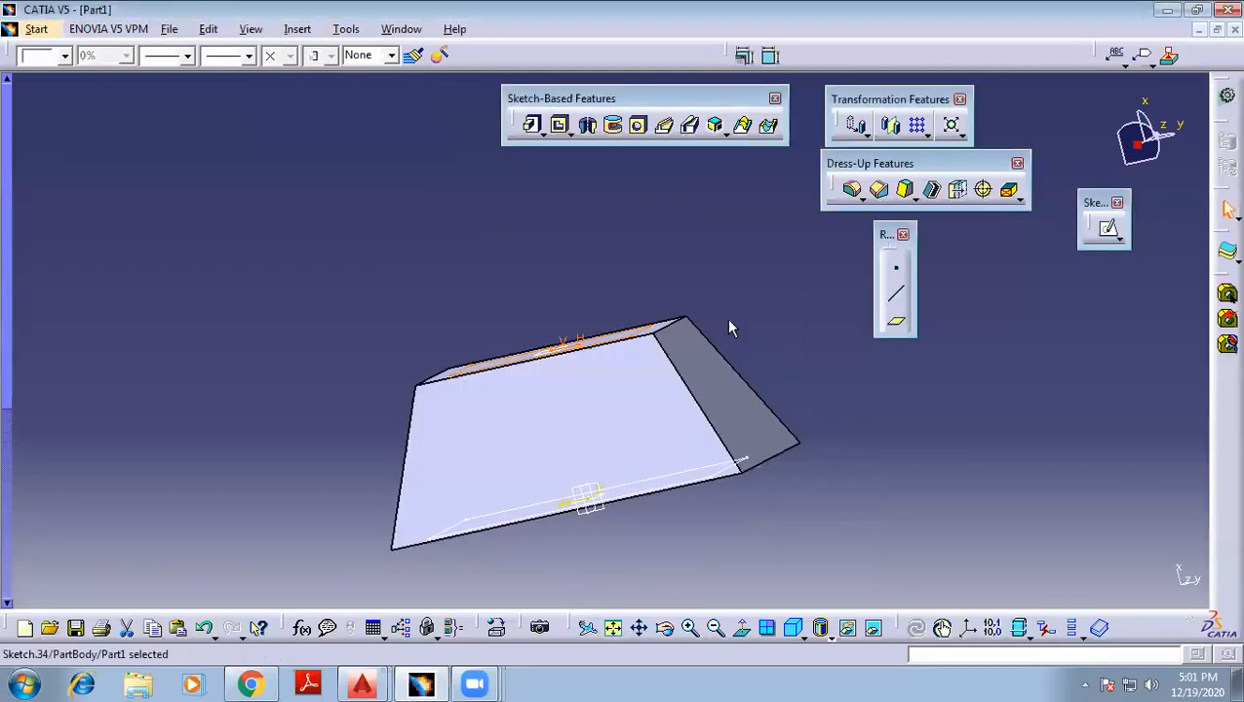
Try a removed multi-sections solid from the smaller inner rectangle to the larger one, reversing the larger section's closing-point direction, and preview it
middle_drag(564, 282, 658, 383)
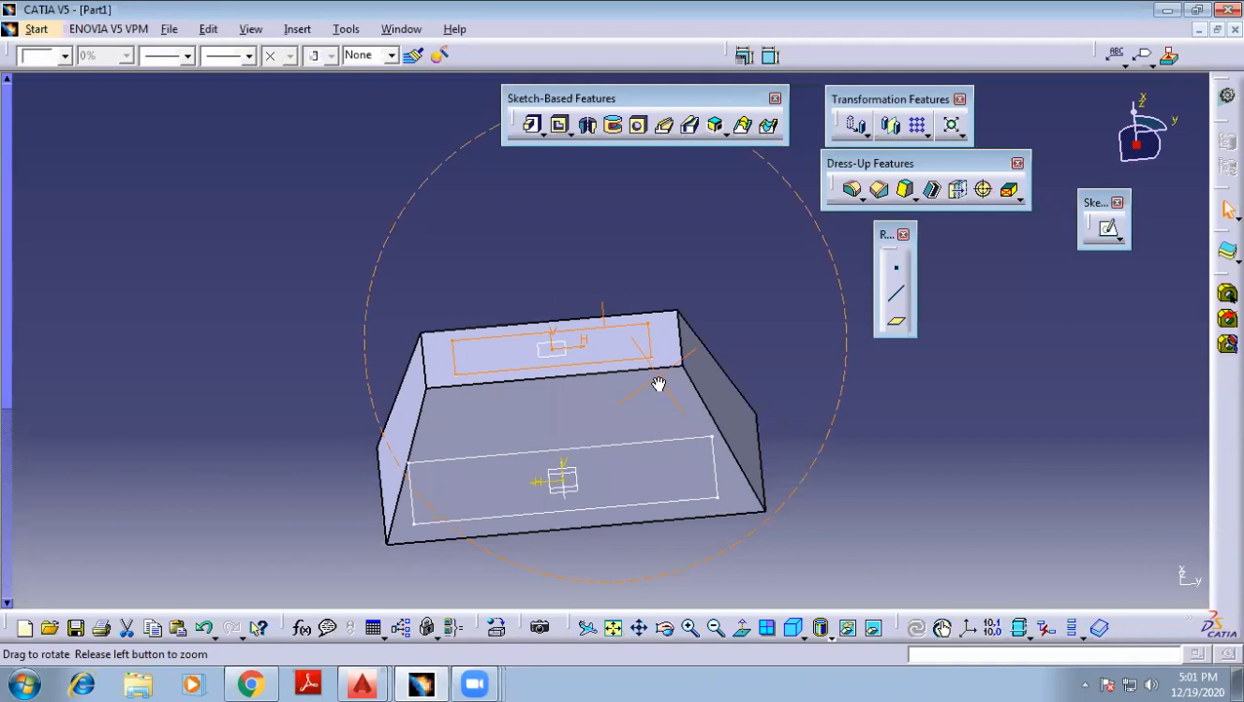
click(770, 128)
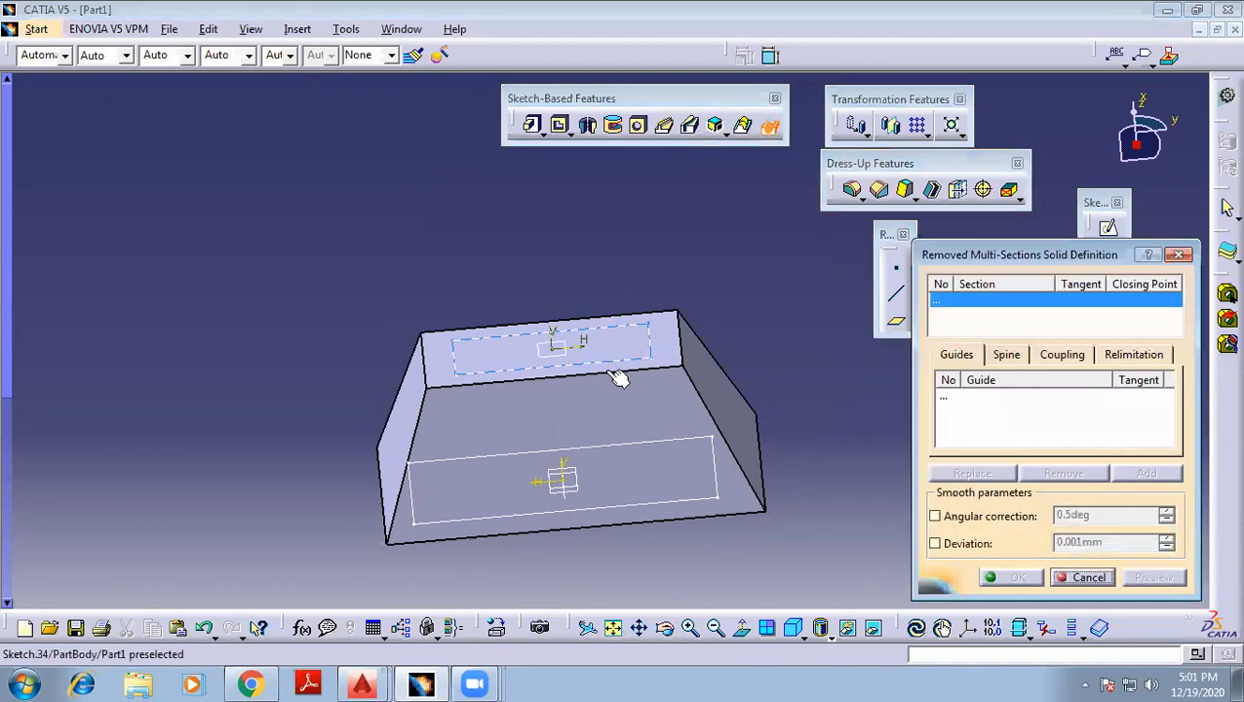
click(621, 367)
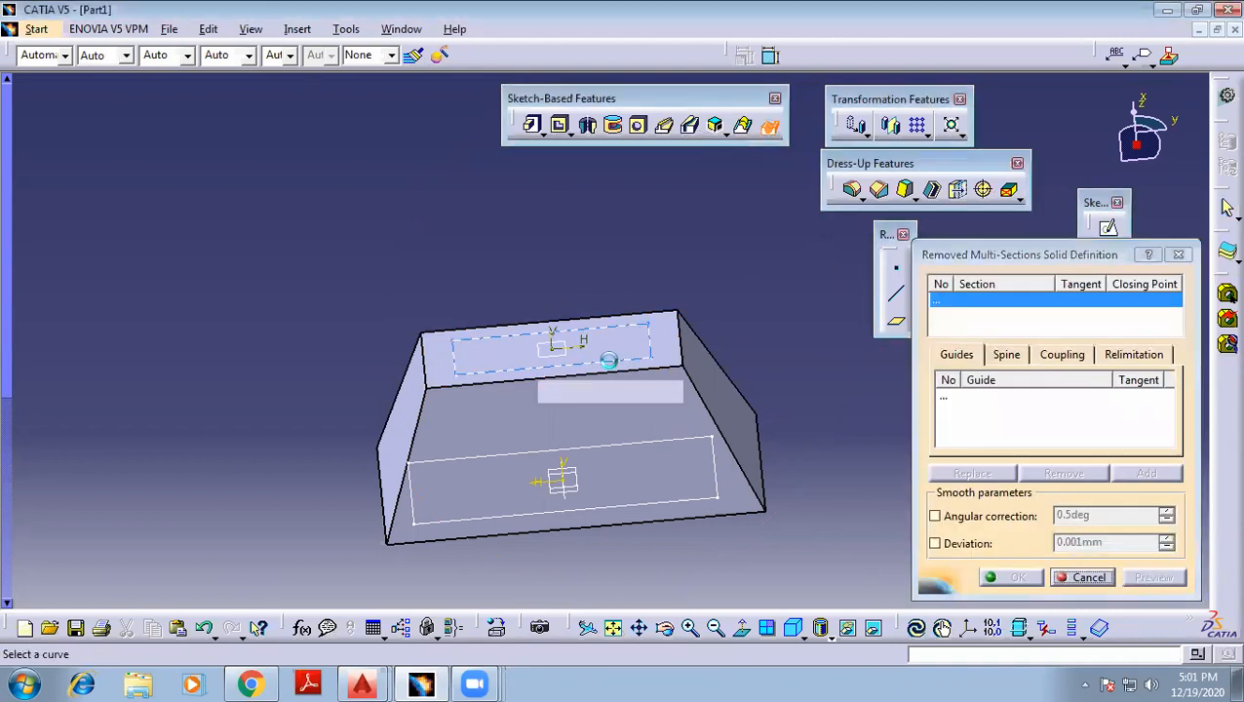
click(596, 515)
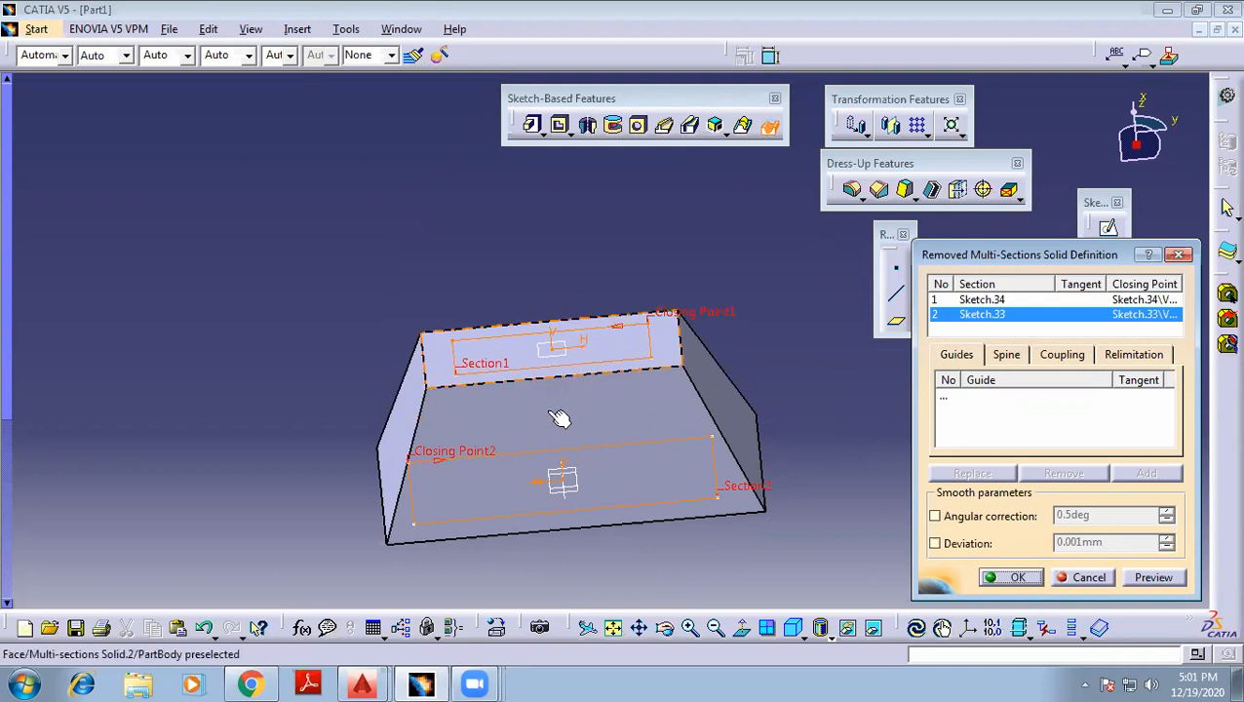
click(1151, 577)
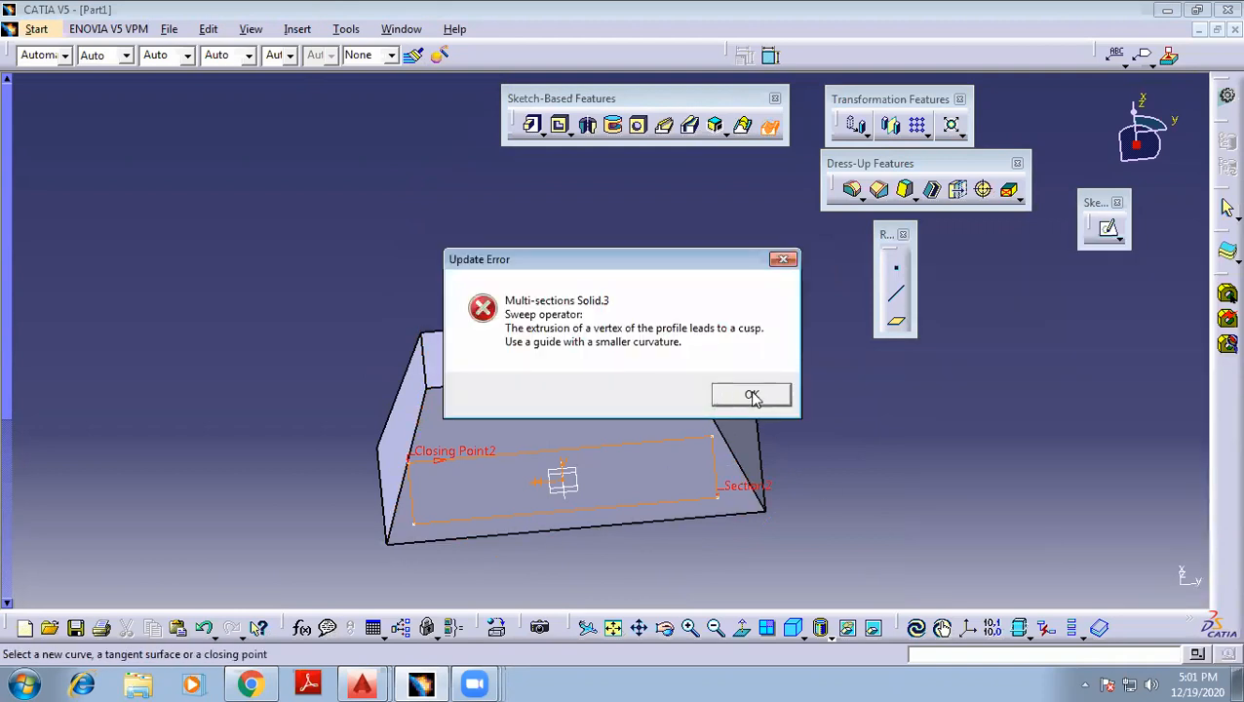
click(751, 396)
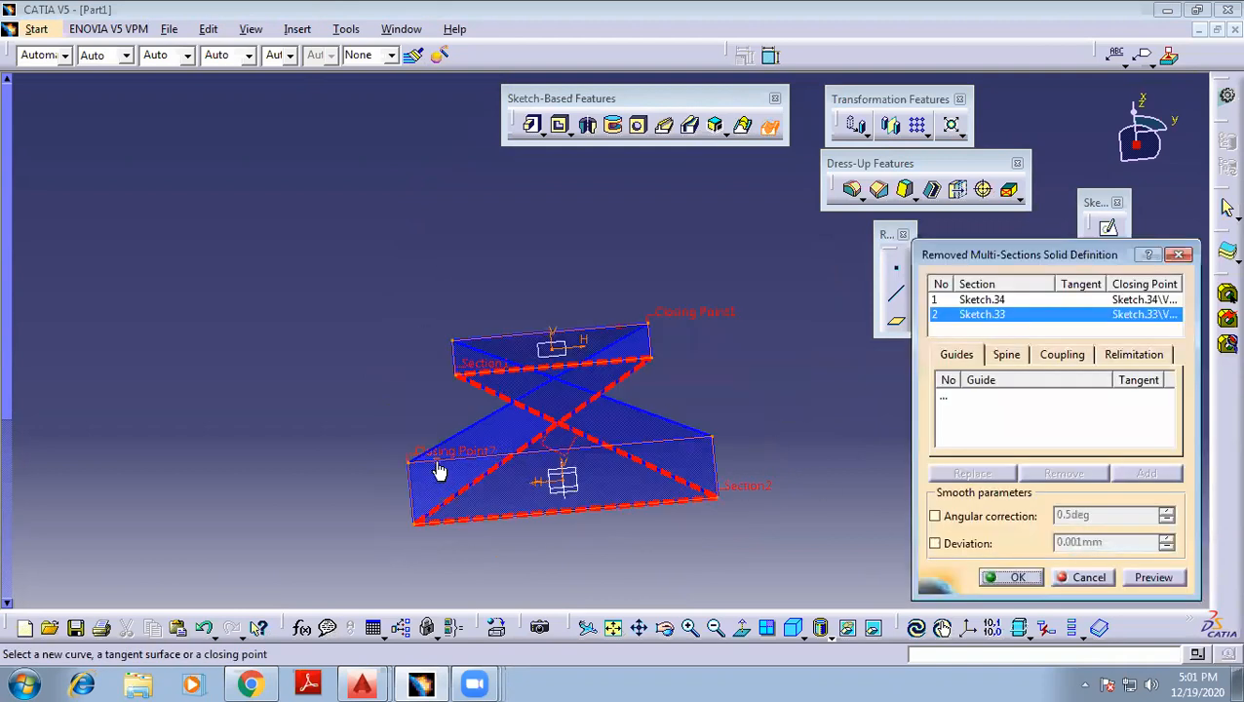
click(1153, 578)
middle_drag(504, 227, 449, 151)
middle_drag(696, 540, 669, 471)
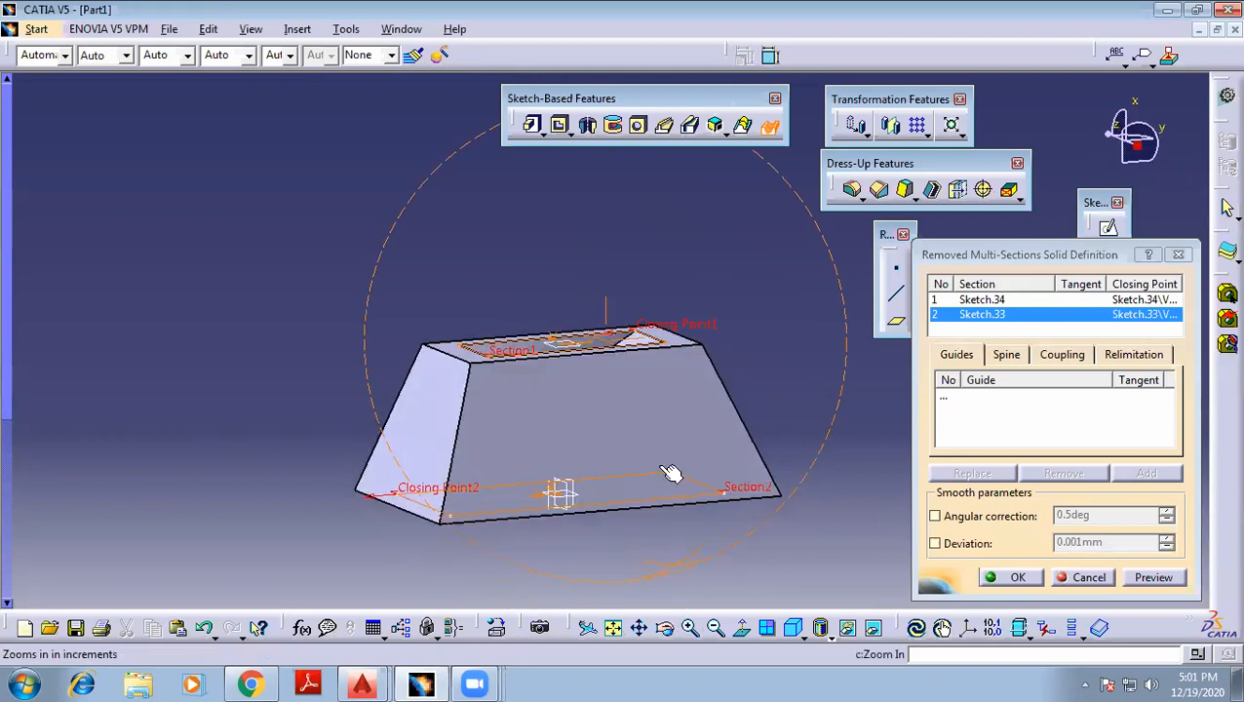
click(669, 332)
mouse_move(719, 288)
middle_down()
mouse_move(669, 428)
mouse_move(667, 497)
middle_up()
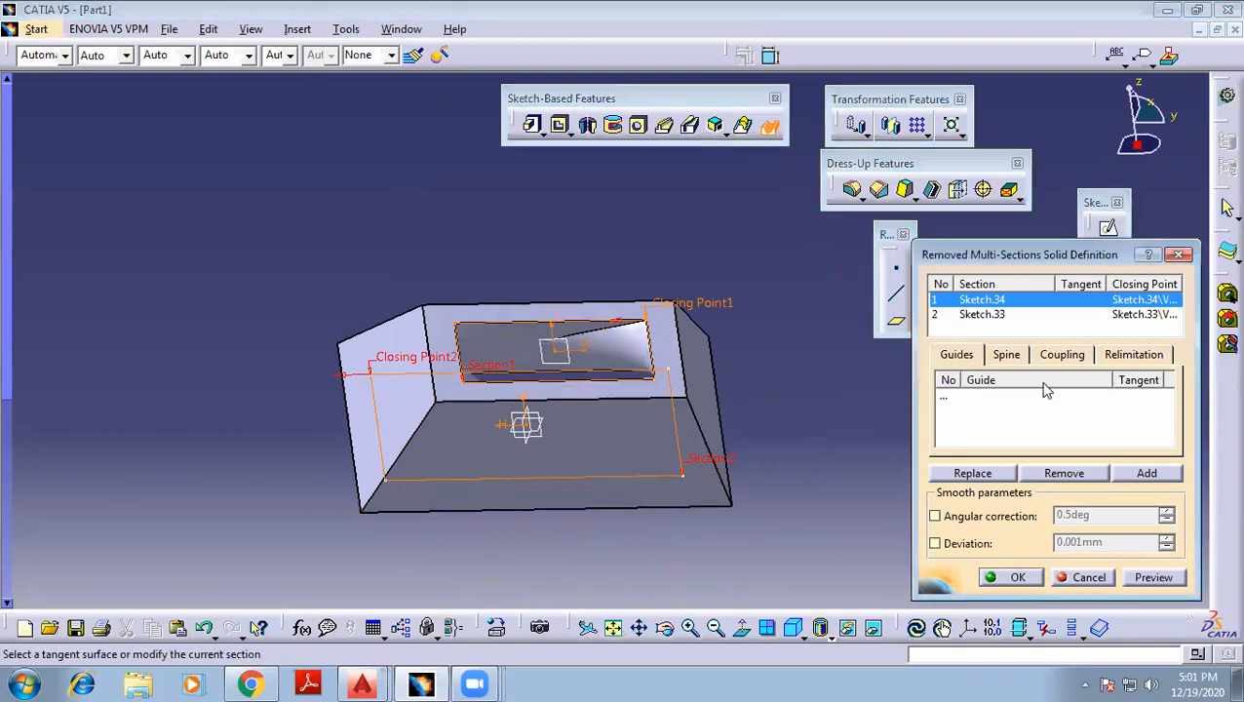
Set the sections coupling to Vertices and create the removed multi-sections solid
click(1006, 355)
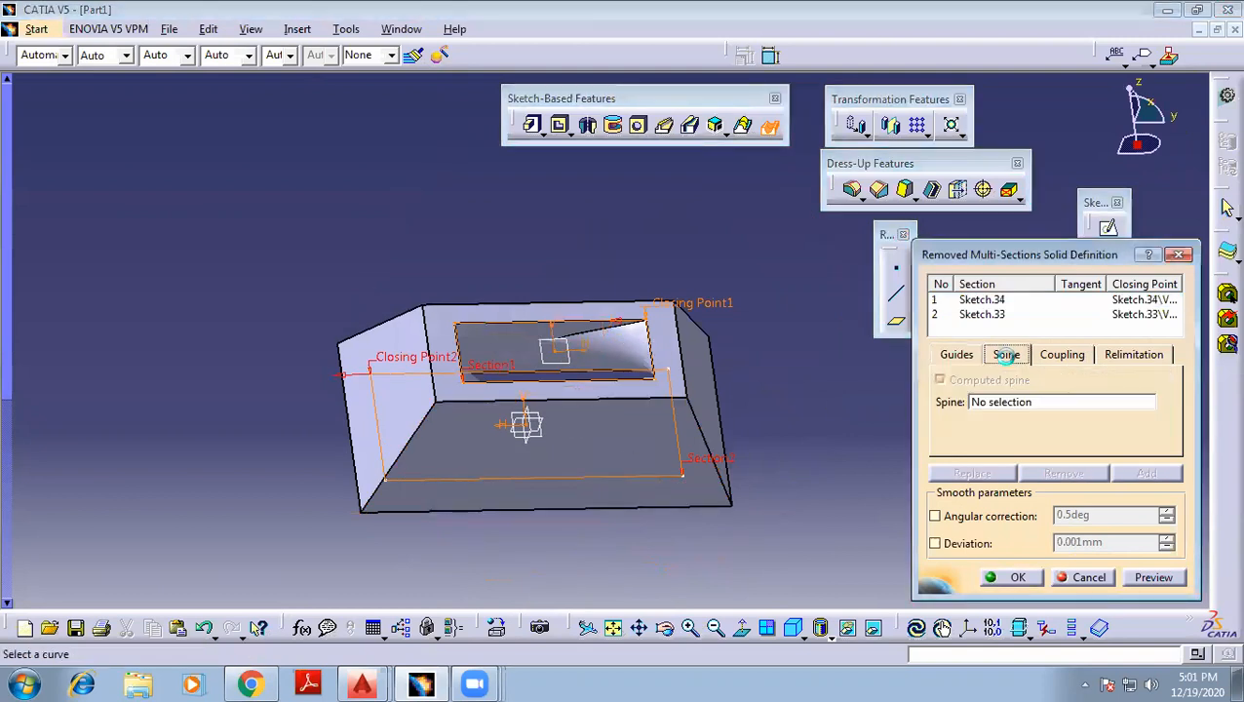
click(1077, 359)
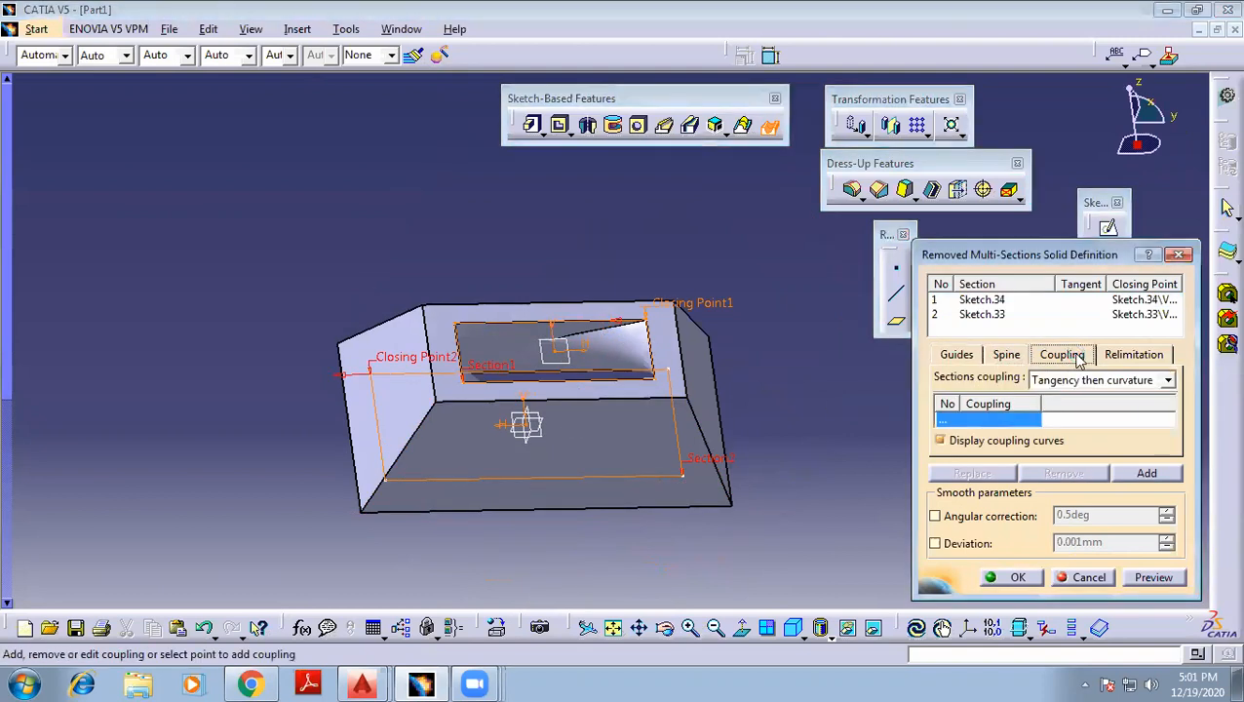
click(1140, 382)
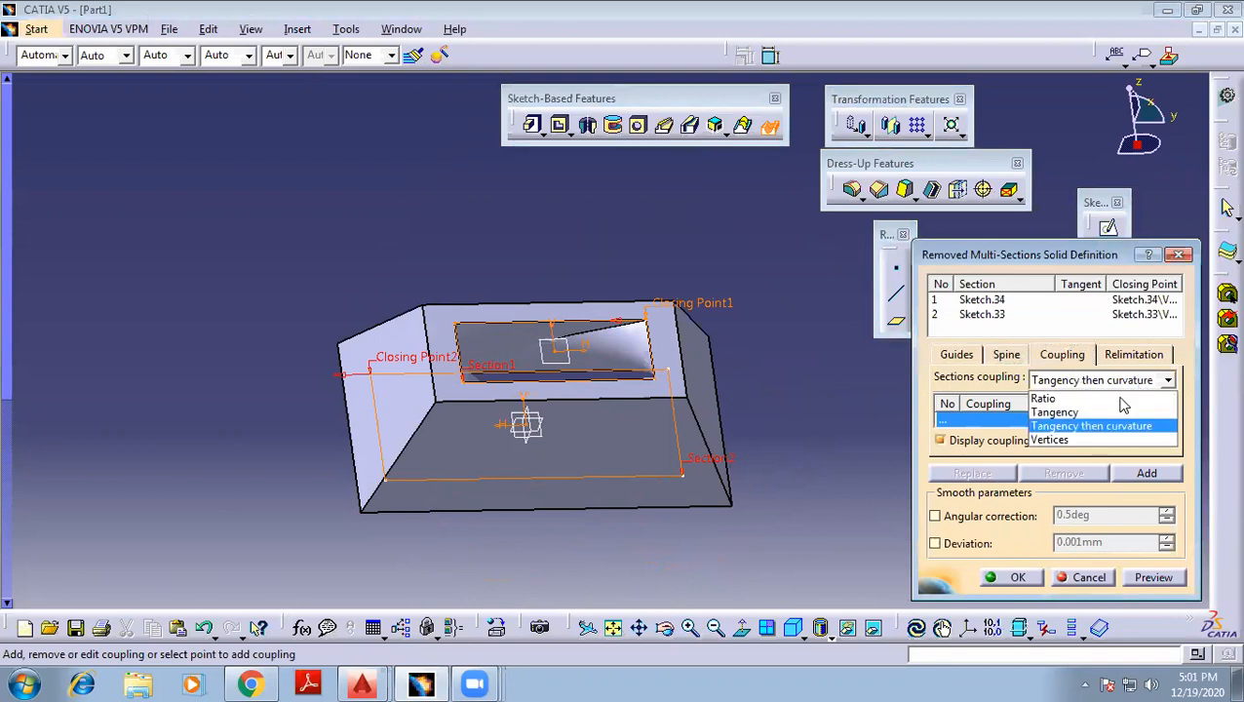
click(1064, 440)
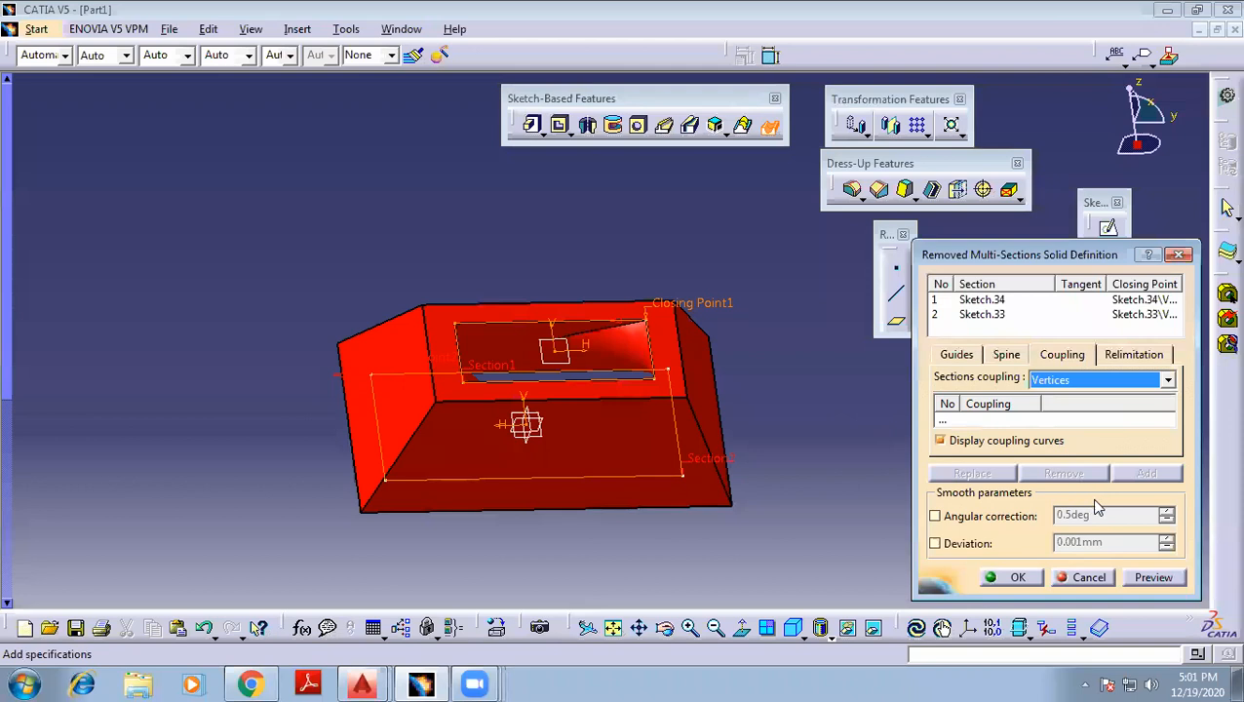
click(1149, 584)
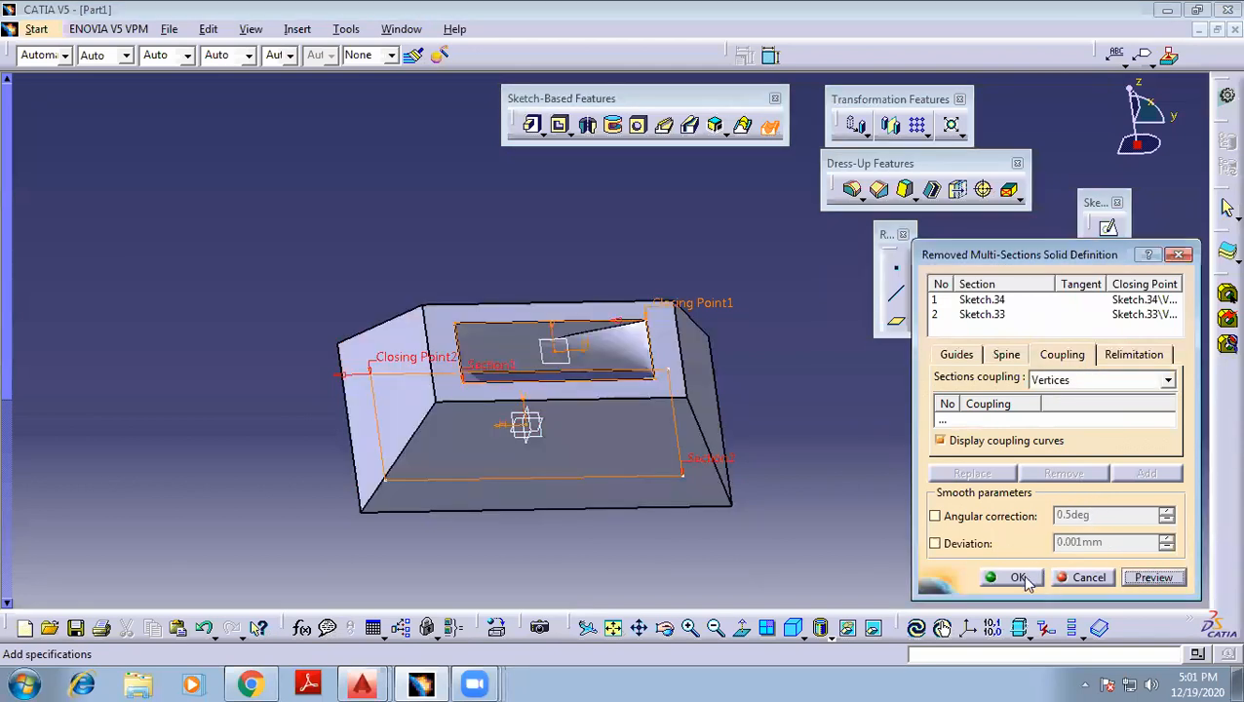
click(1019, 578)
Inspect the cut from both ends and undo the removed multi-sections solid
middle_drag(749, 478, 780, 502)
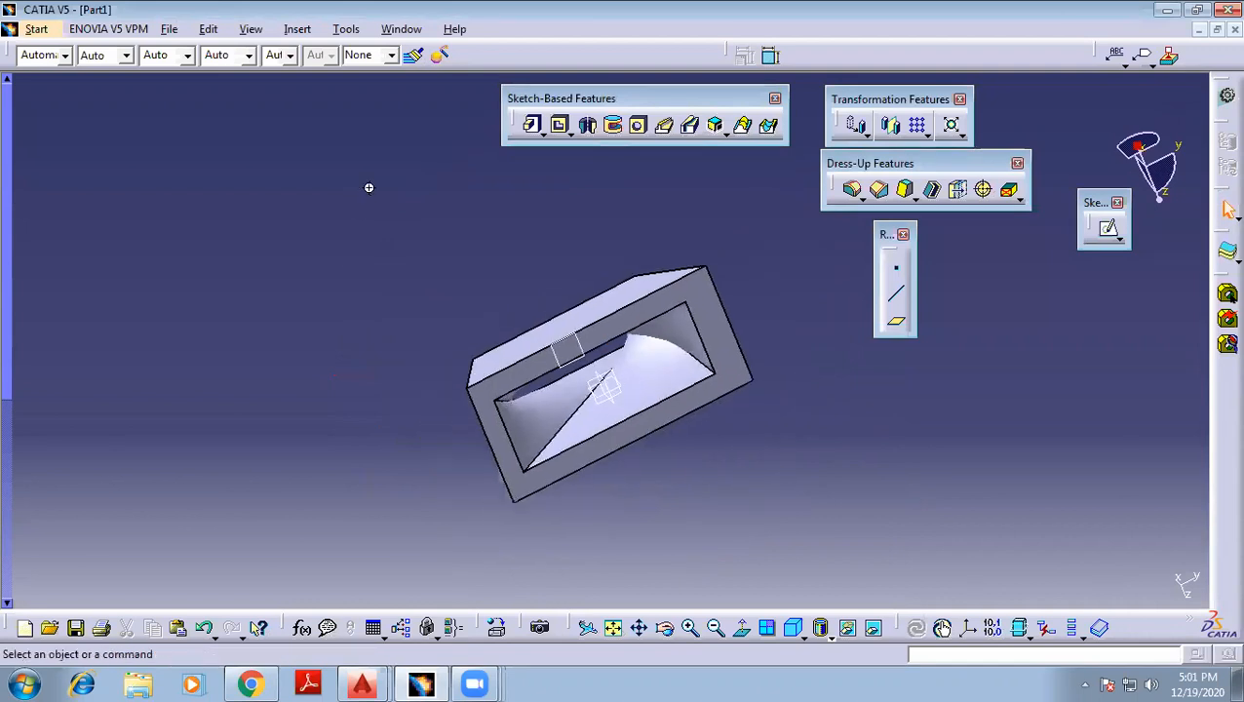
middle_drag(378, 191, 469, 348)
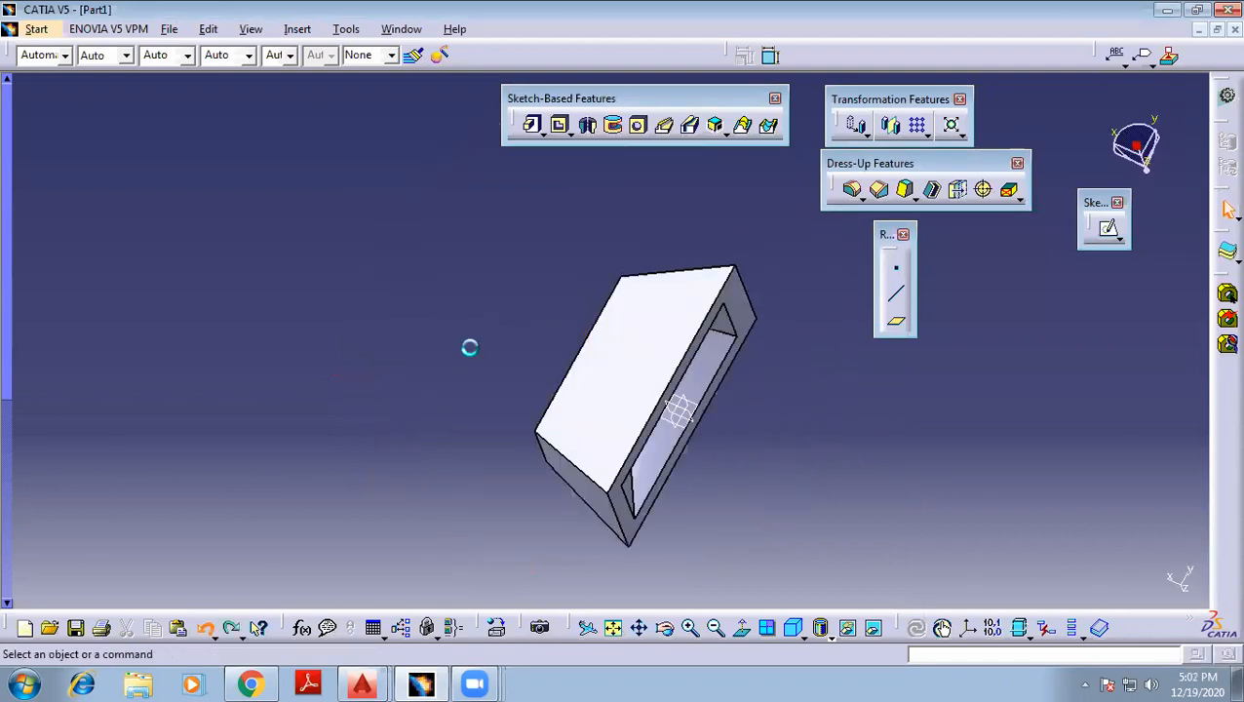
middle_drag(461, 313, 676, 454)
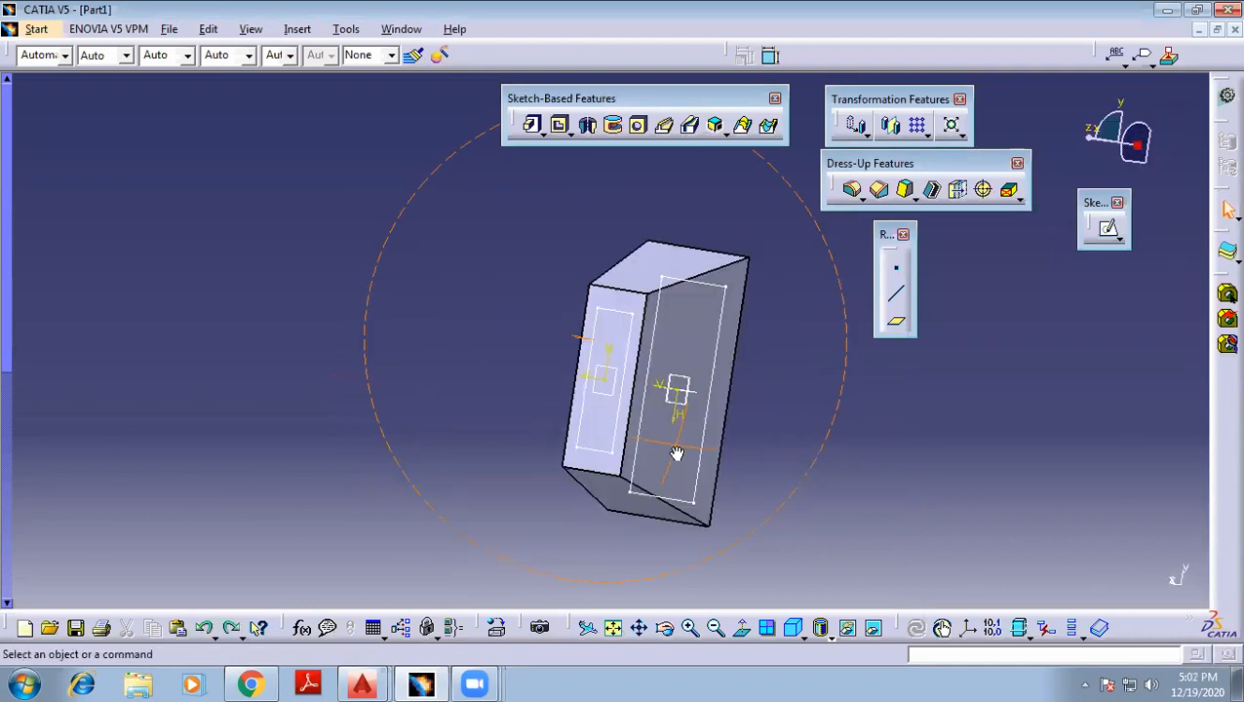
Set up a removed multi-sections solid from the larger inner rectangle to the smaller inner rectangle on the opposite end face
click(769, 127)
mouse_move(821, 410)
middle_down()
mouse_move(687, 411)
mouse_move(636, 371)
mouse_move(645, 377)
middle_up()
click(611, 383)
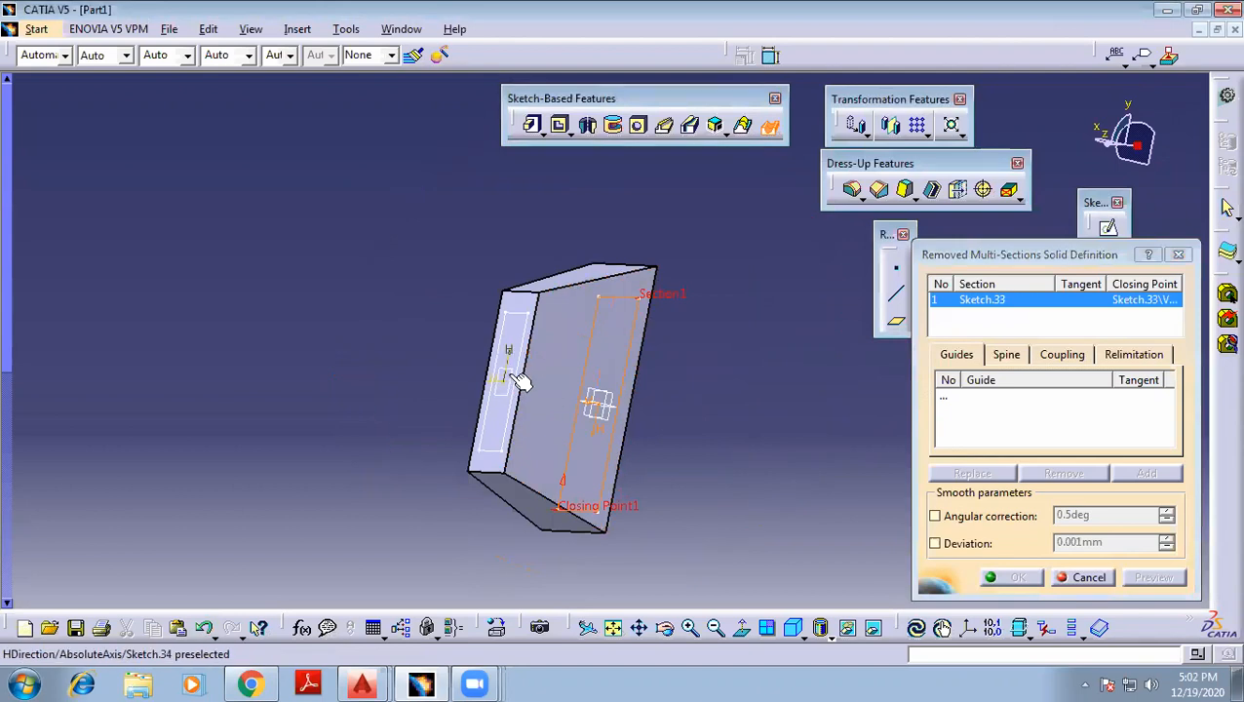
click(529, 380)
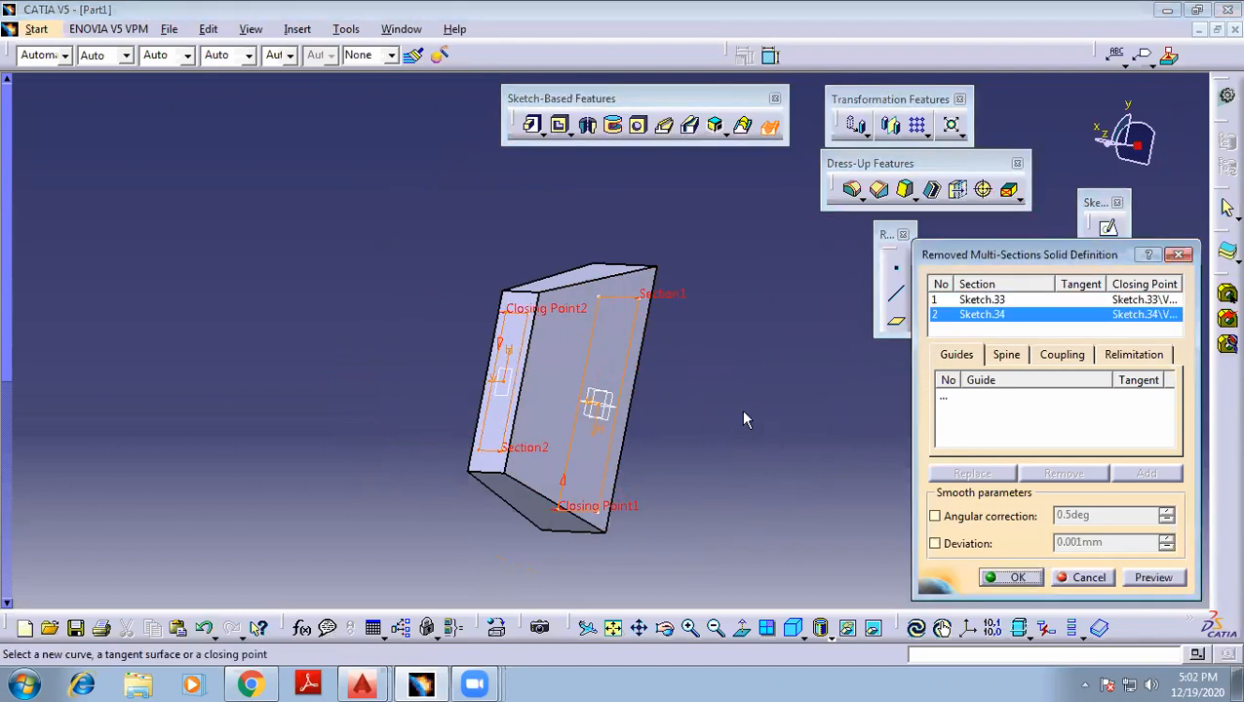
middle_drag(748, 348, 816, 377)
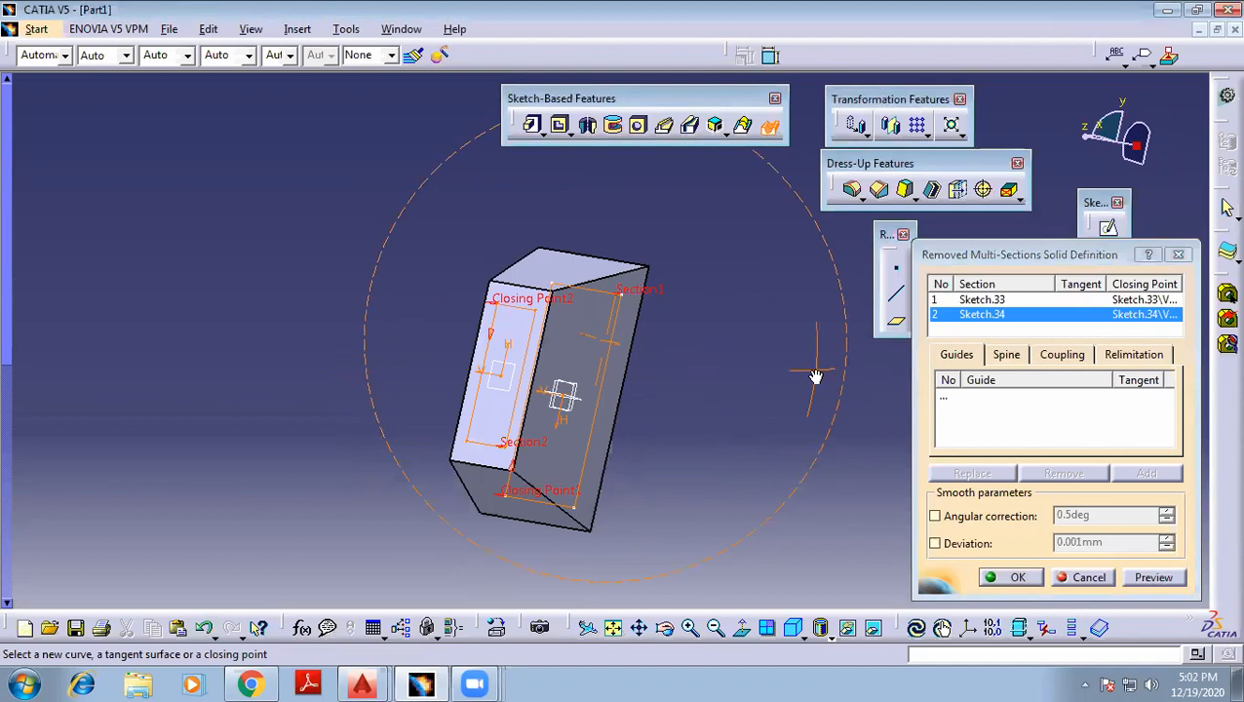
Try both closing-point directions on the smaller section, previewing the removed multi-sections solid with each
click(491, 333)
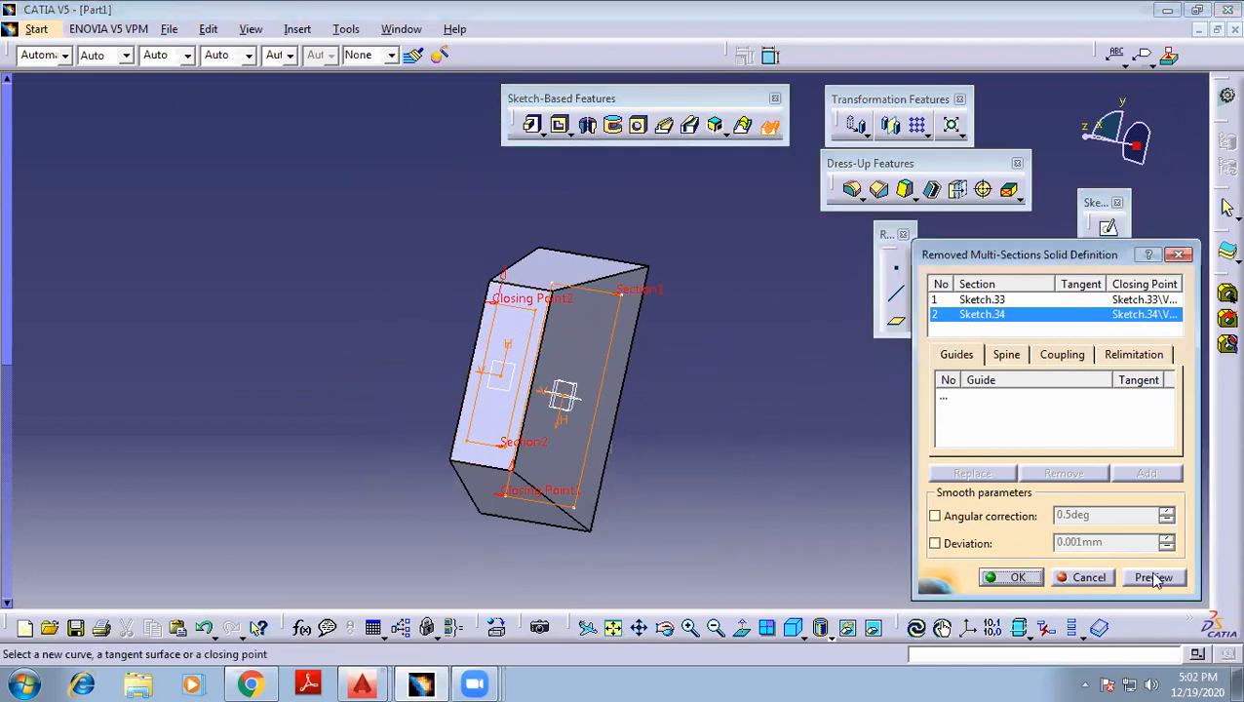
mouse_move(651, 392)
middle_down()
mouse_move(738, 412)
mouse_move(643, 386)
middle_up()
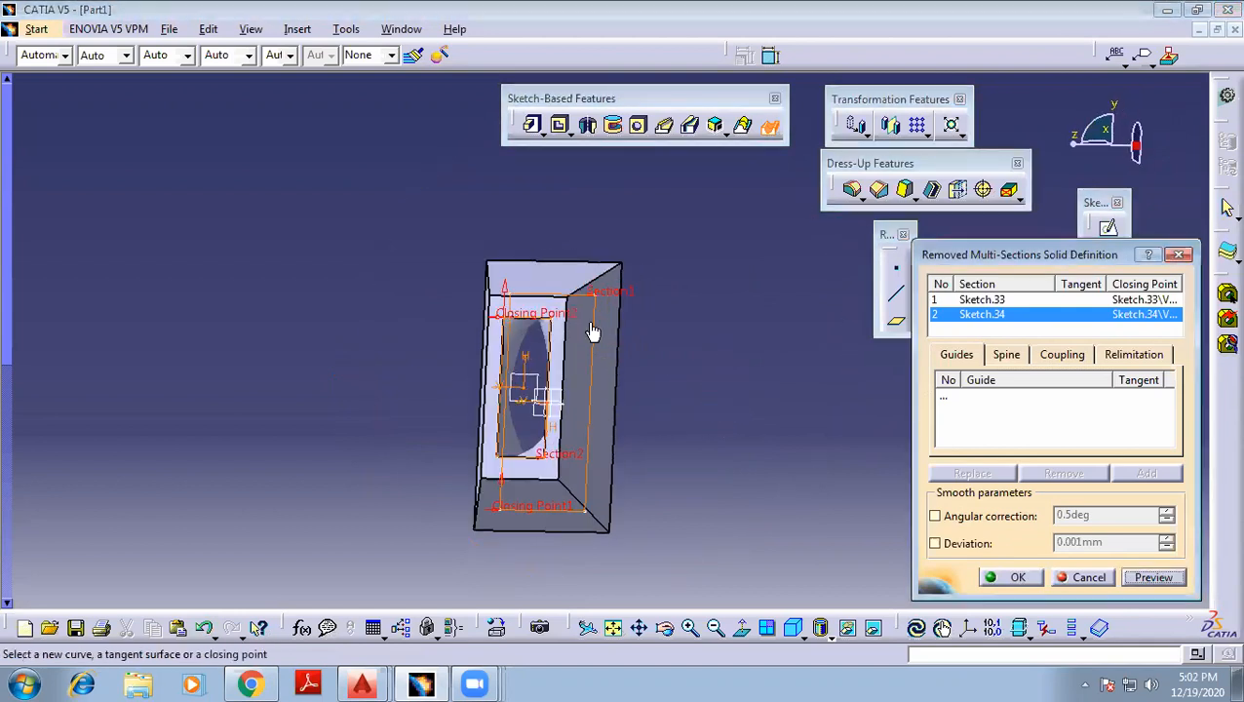
click(506, 288)
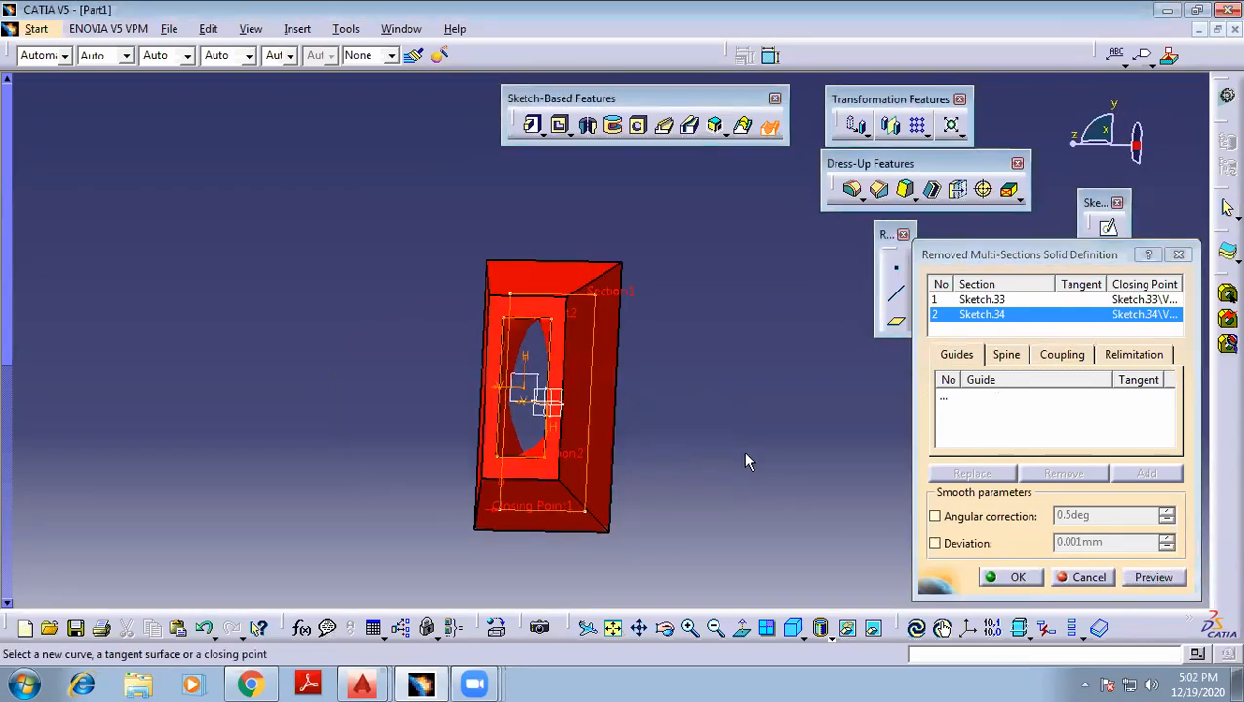
click(1153, 578)
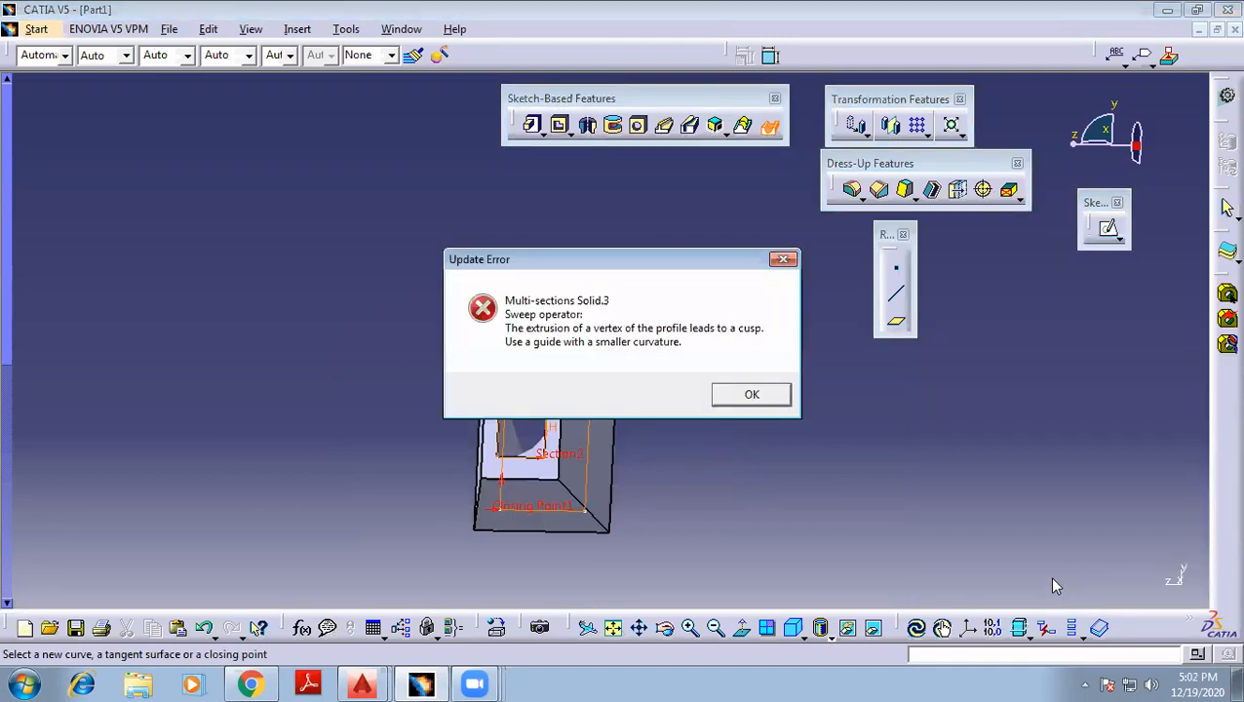
click(745, 395)
Reverse the larger section's closing-point direction, preview the cut and create the removed multi-sections solid
middle_drag(758, 461, 501, 519)
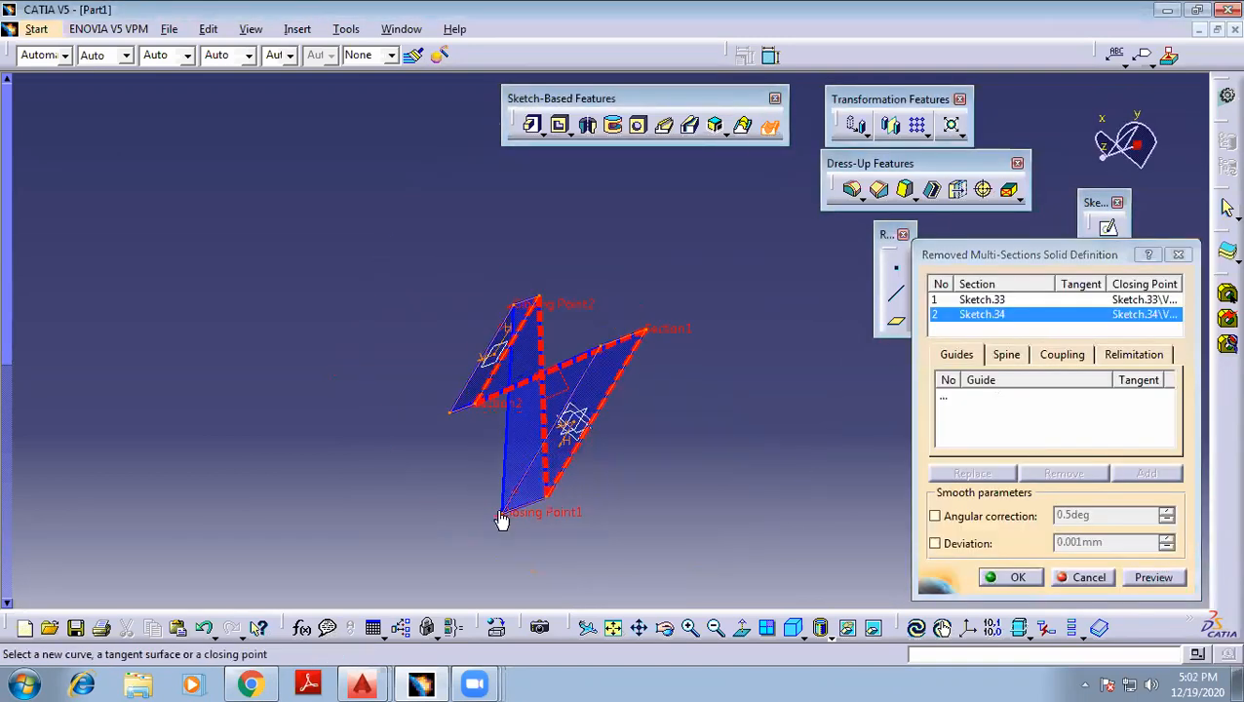
click(508, 524)
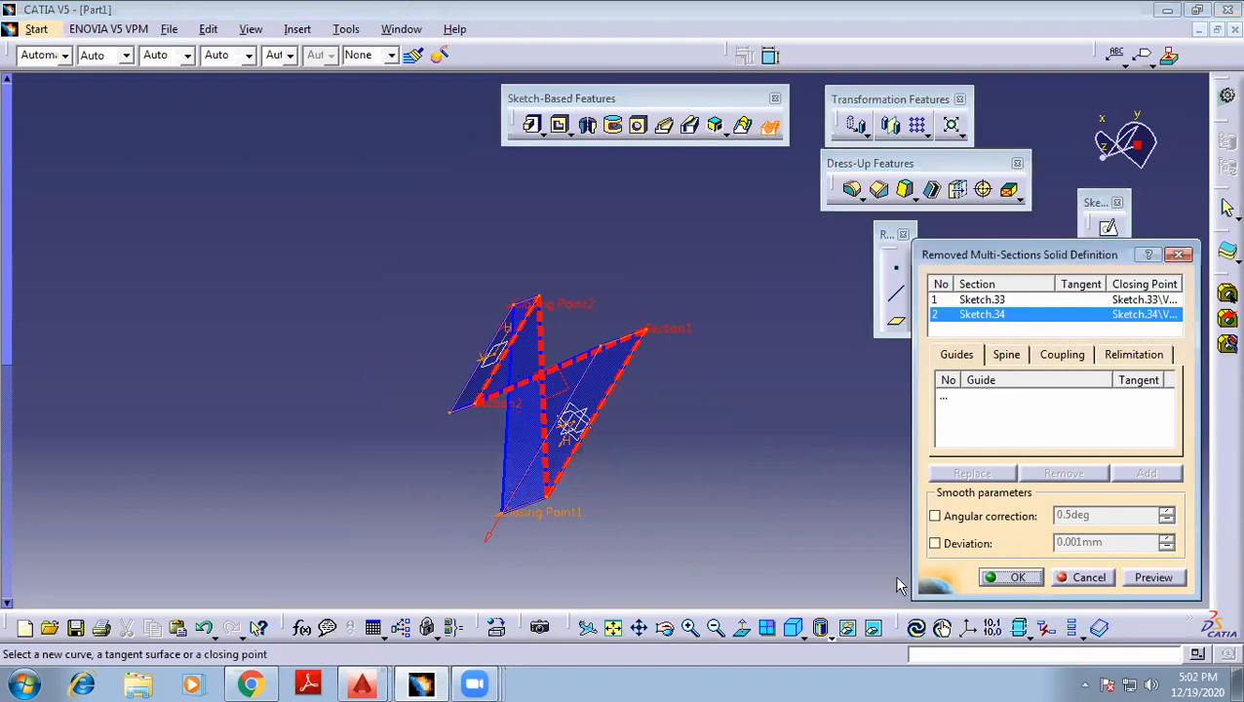
middle_drag(419, 263, 554, 357)
click(1155, 581)
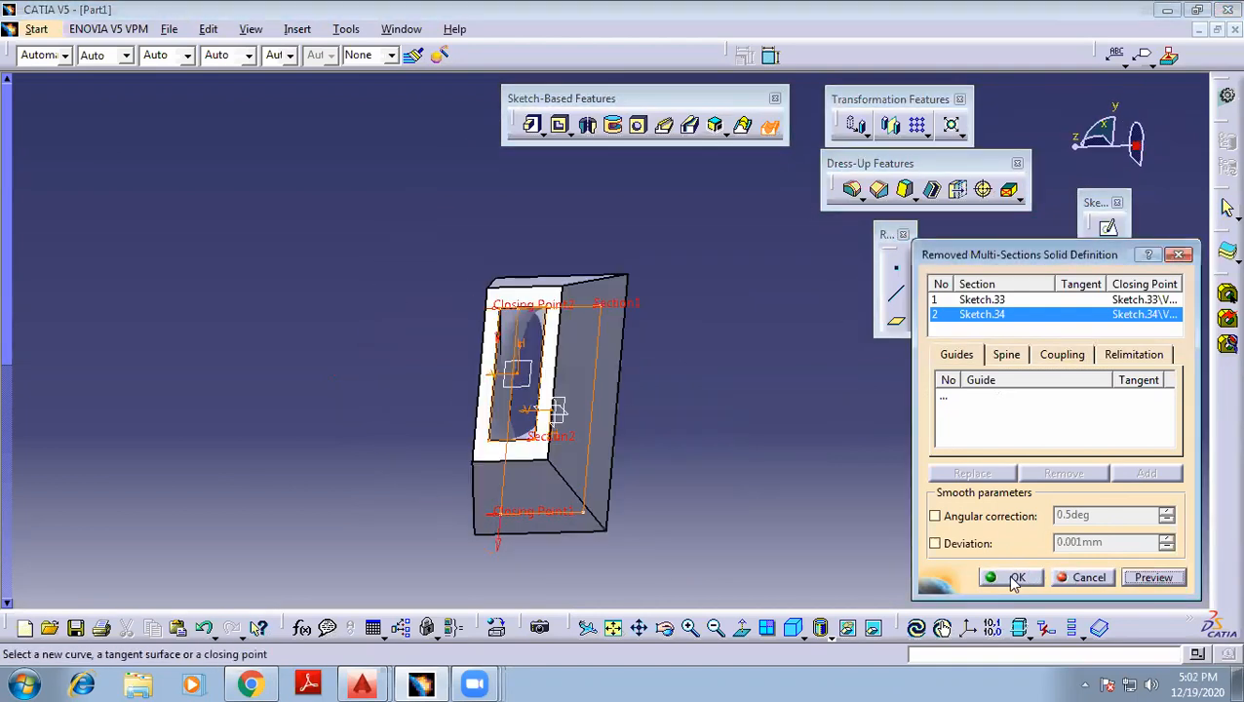
click(1015, 581)
middle_drag(750, 411, 550, 207)
middle_drag(547, 437, 575, 314)
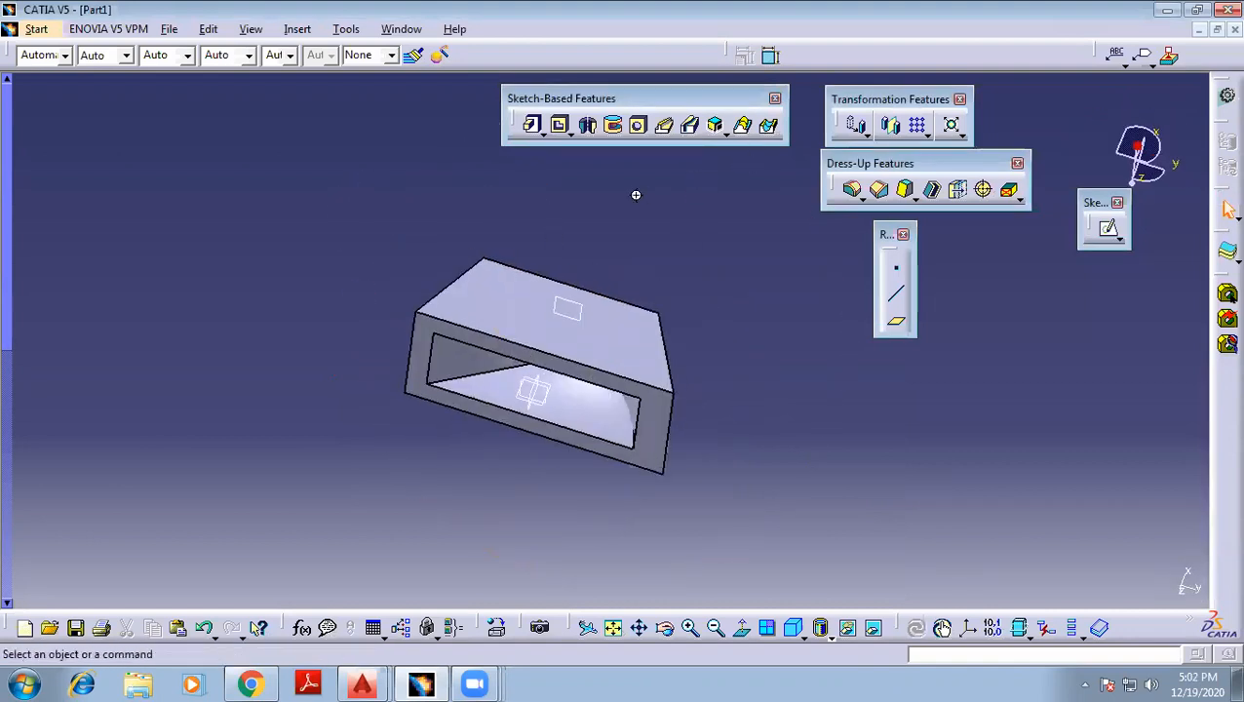
middle_drag(636, 195, 675, 233)
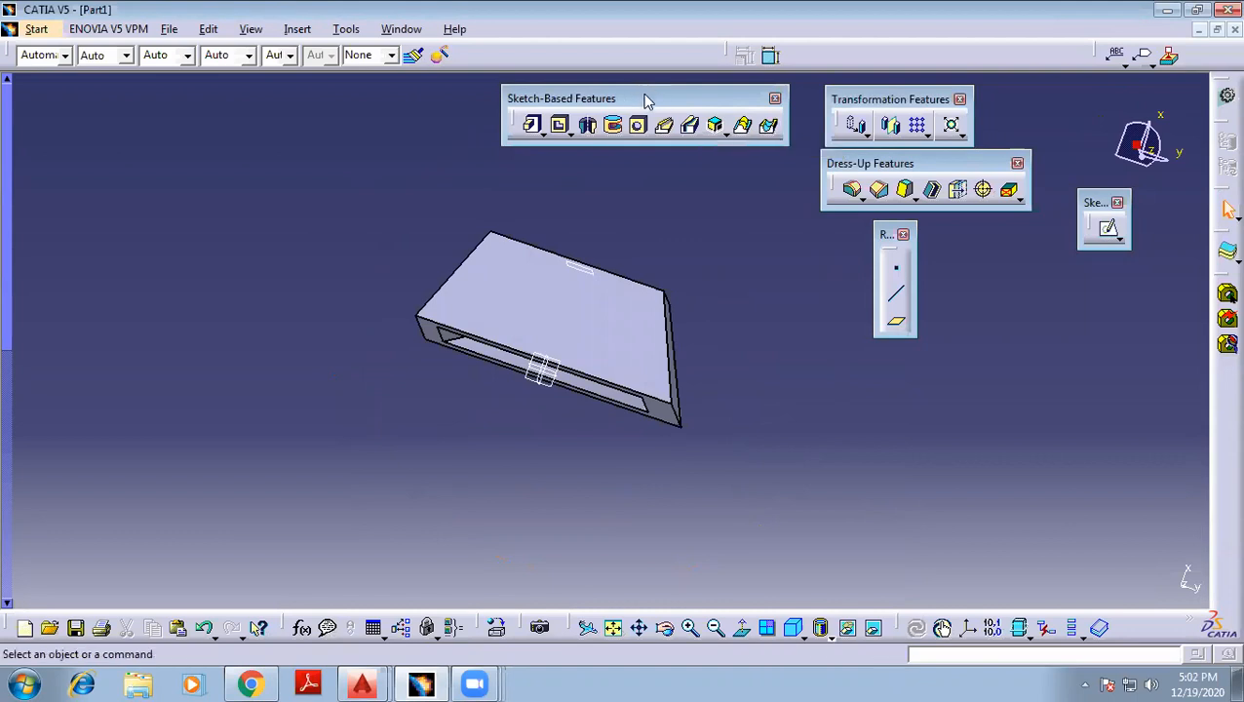
Reposition the Sketch-Based Features toolbar and place the Dress-Up Features toolbar directly beneath it
drag(643, 99, 513, 107)
mouse_move(853, 166)
mouse_down()
mouse_move(720, 166)
mouse_move(701, 119)
mouse_up()
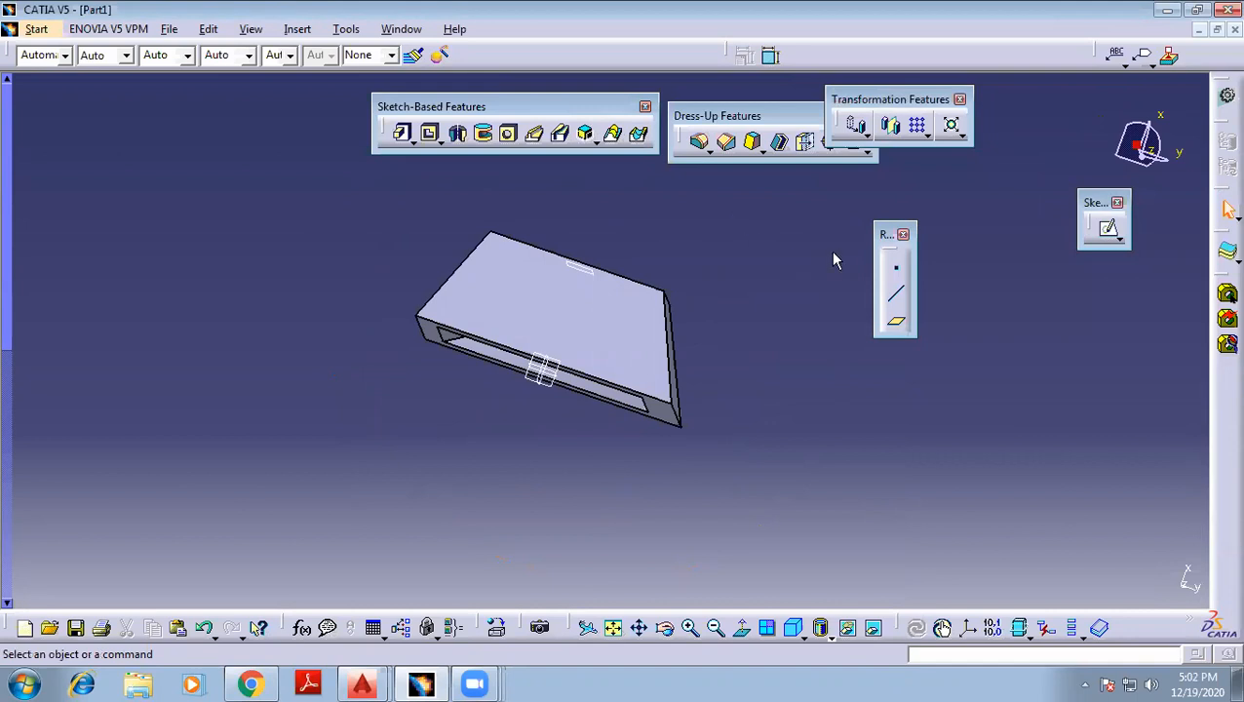
mouse_move(727, 119)
mouse_down()
mouse_move(499, 185)
mouse_move(428, 177)
mouse_up()
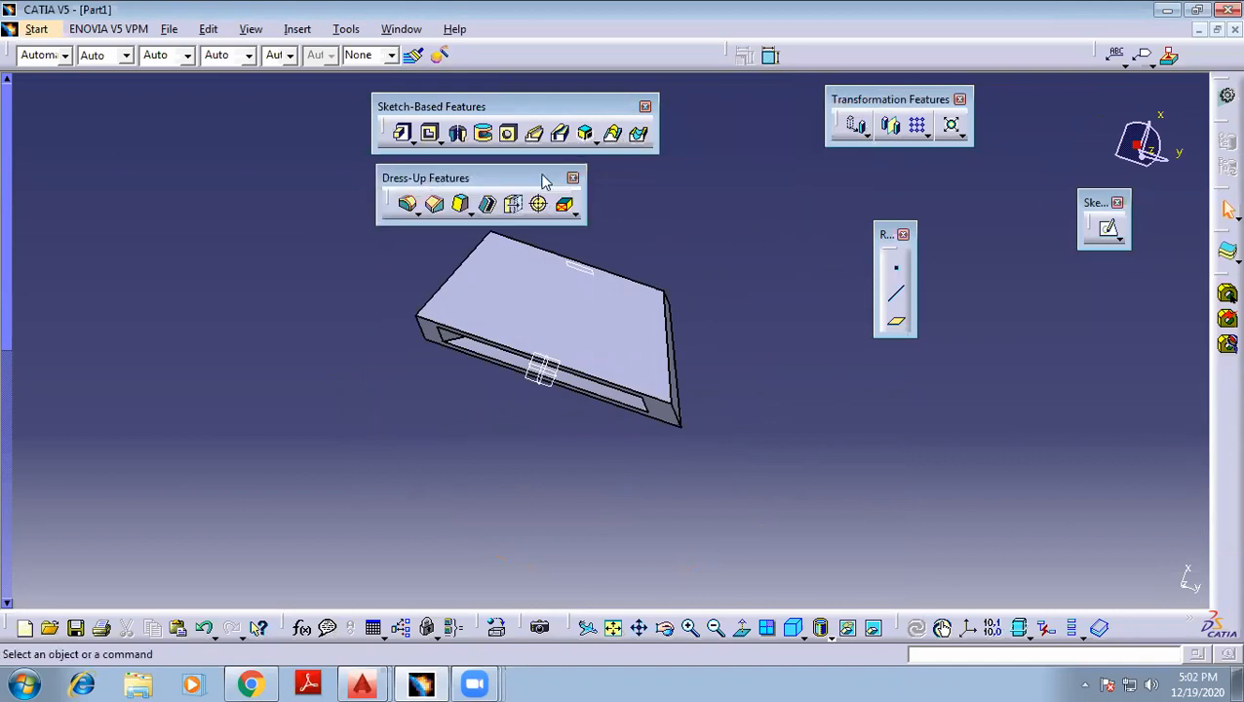